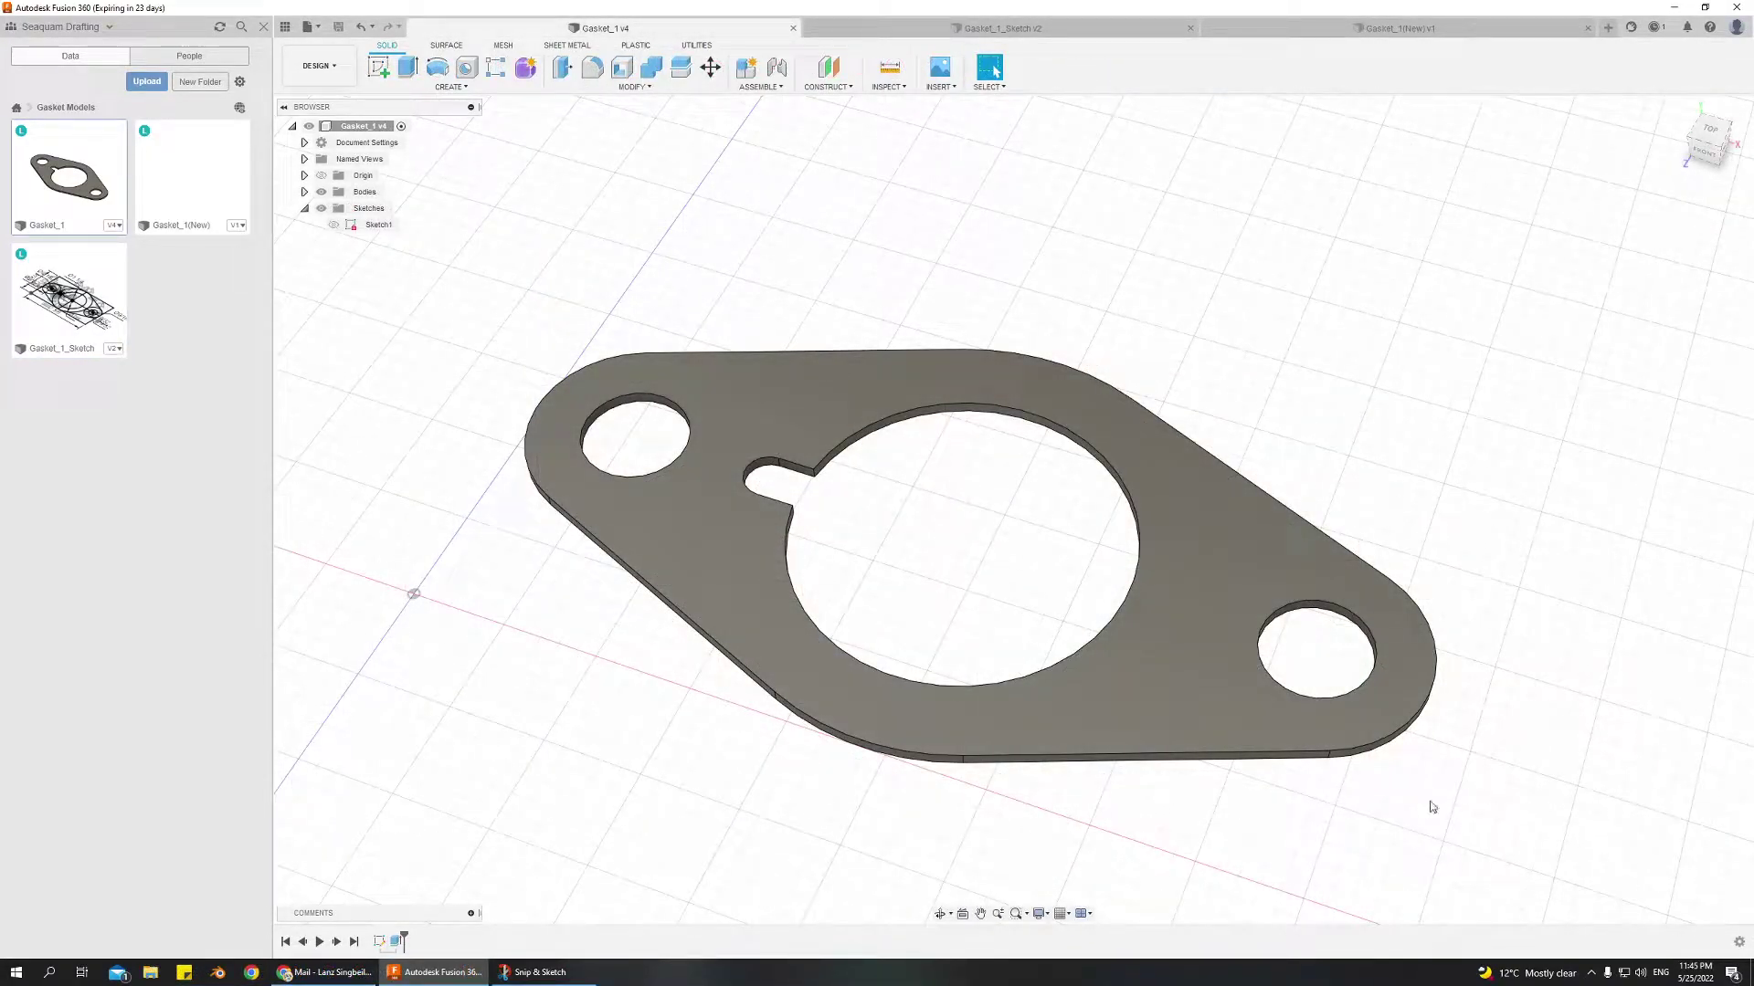
Examine the finished gasket model, and open the Gasket_1_Sketch design to review its dimensioned profile
middle_drag(1091, 818, 999, 775)
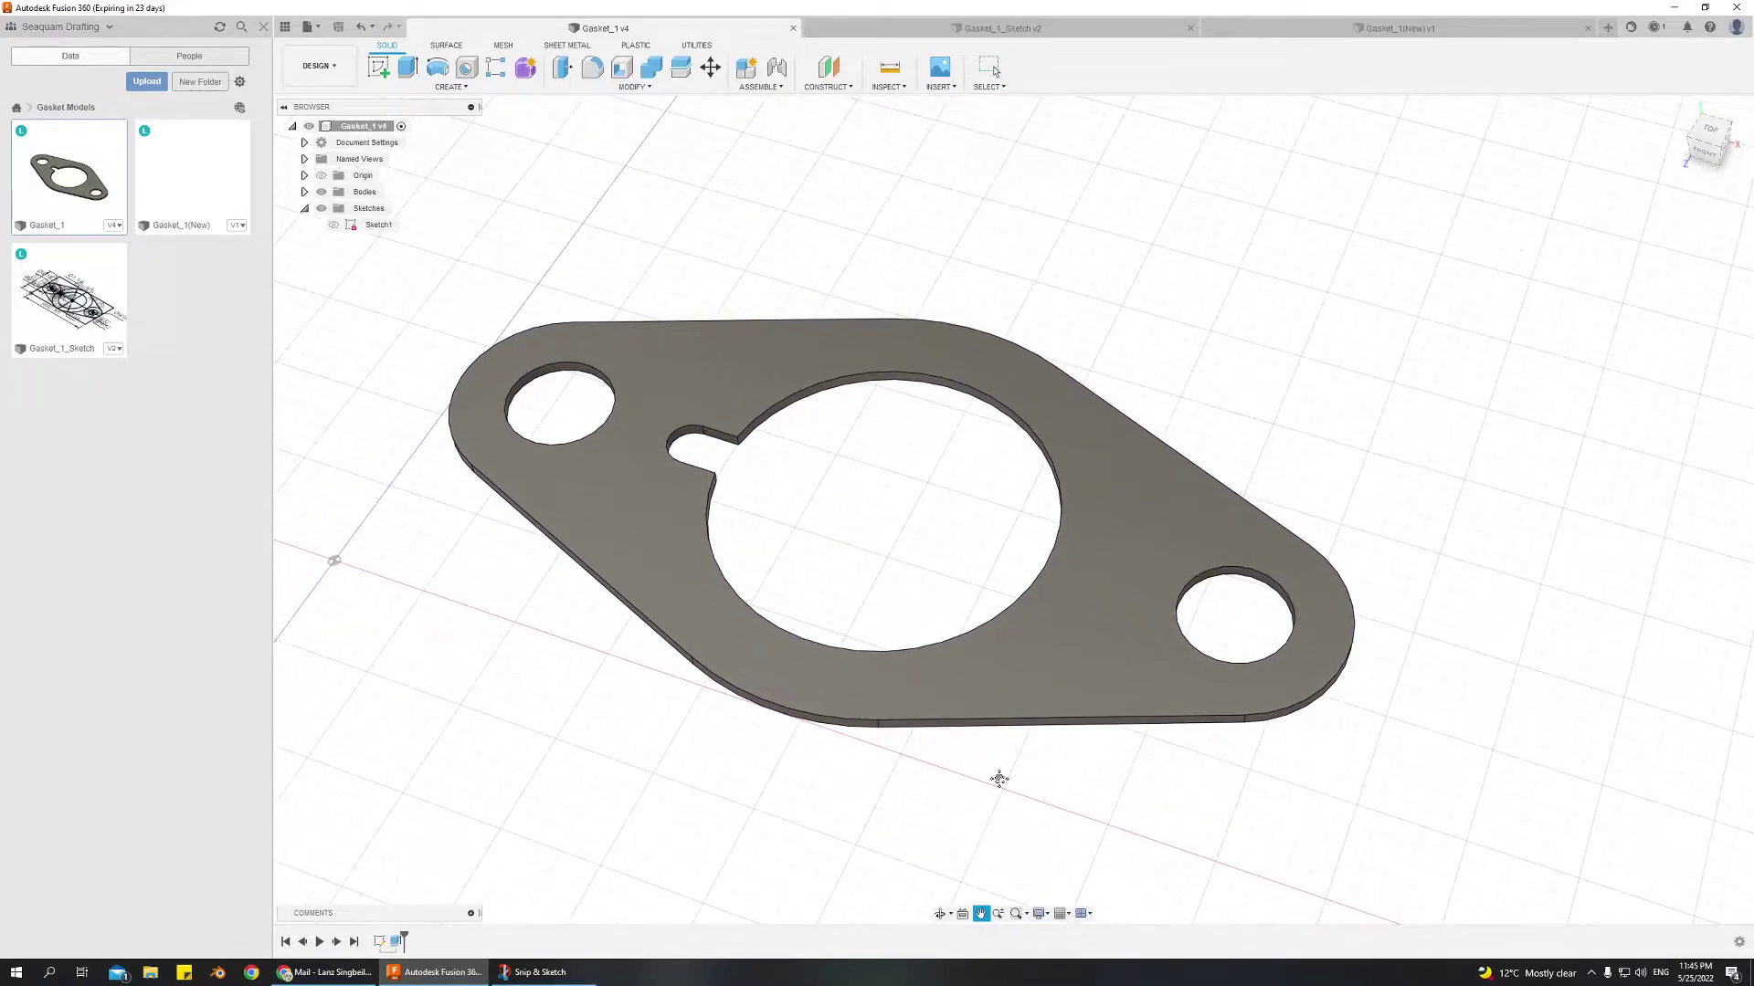
shift+middle_drag(869, 798, 732, 798)
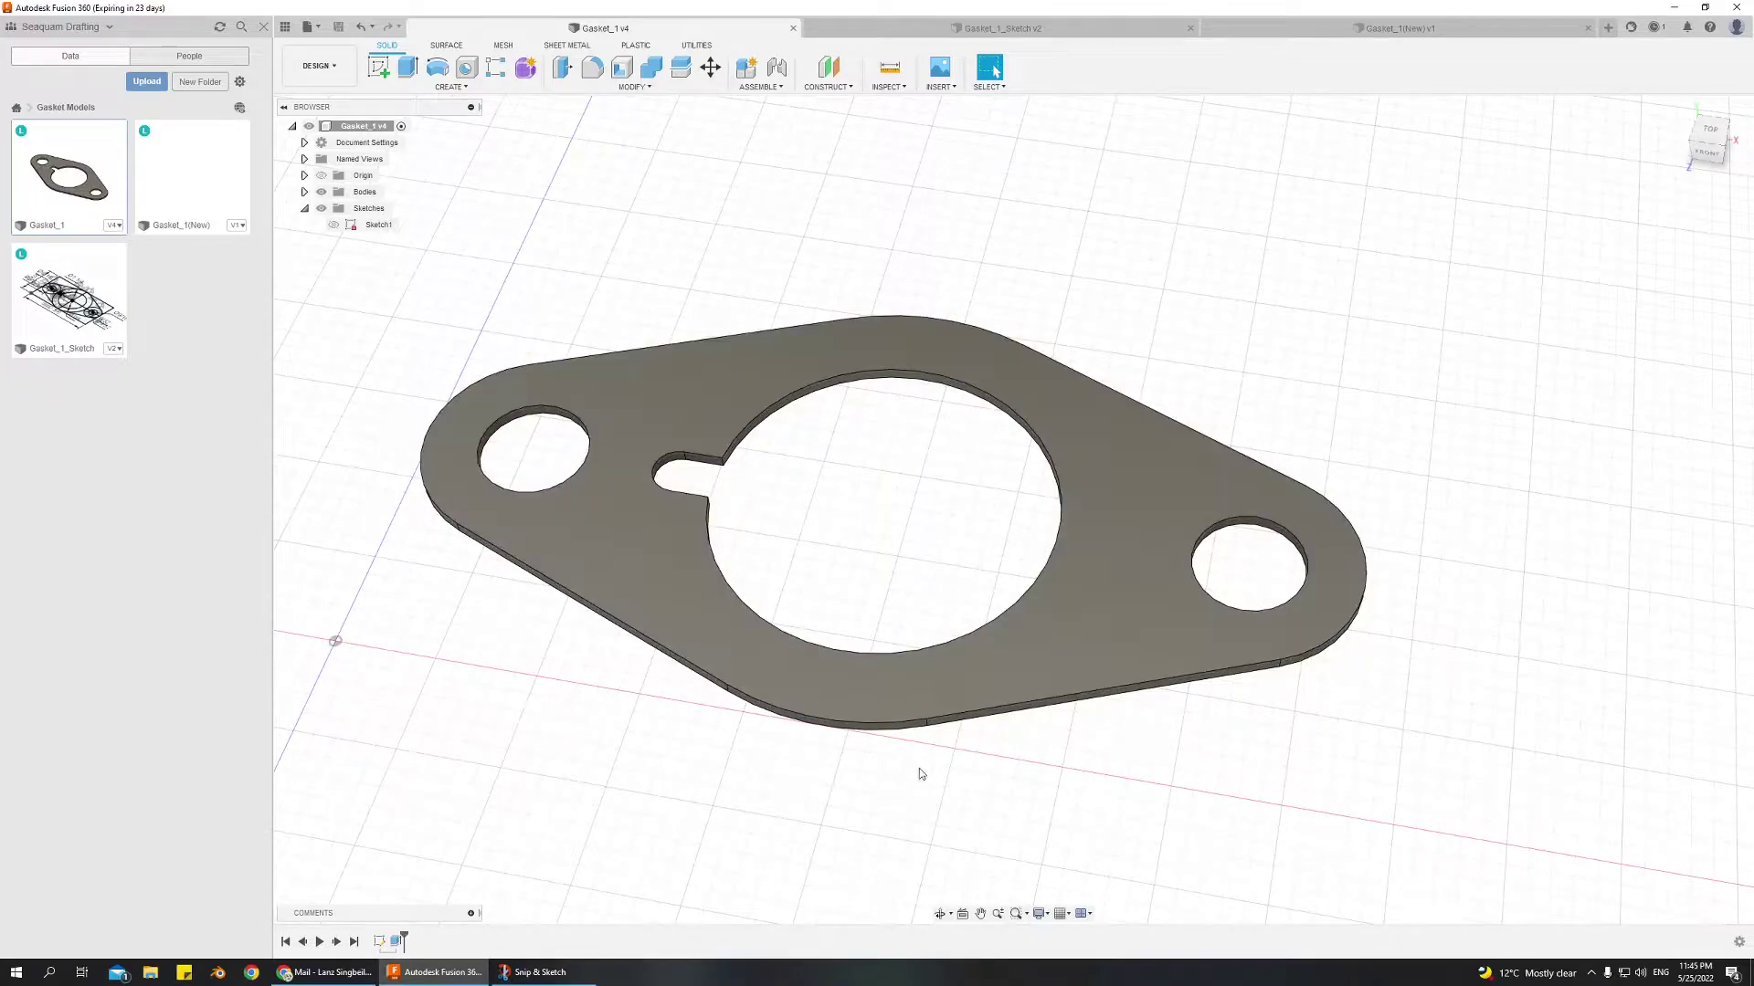
mouse_move(564, 814)
shift+middle_down()
mouse_move(626, 787)
mouse_move(582, 798)
mouse_move(577, 826)
mouse_move(590, 800)
shift+middle_up()
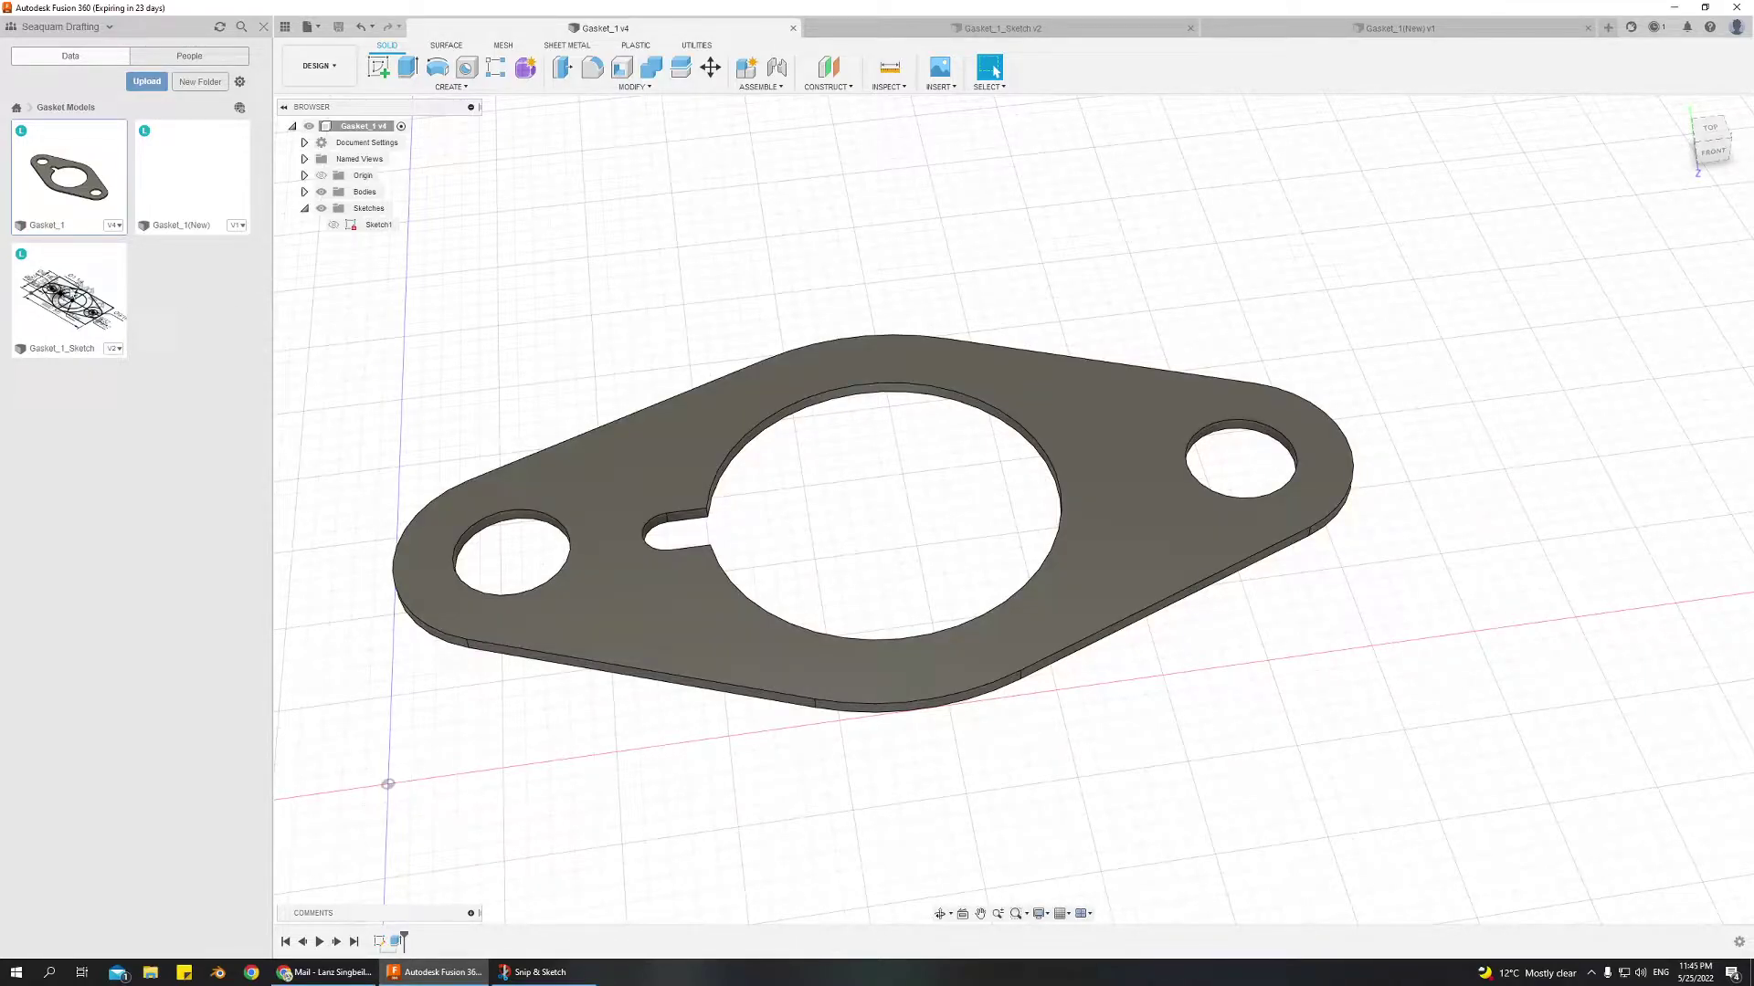
double_click(61, 296)
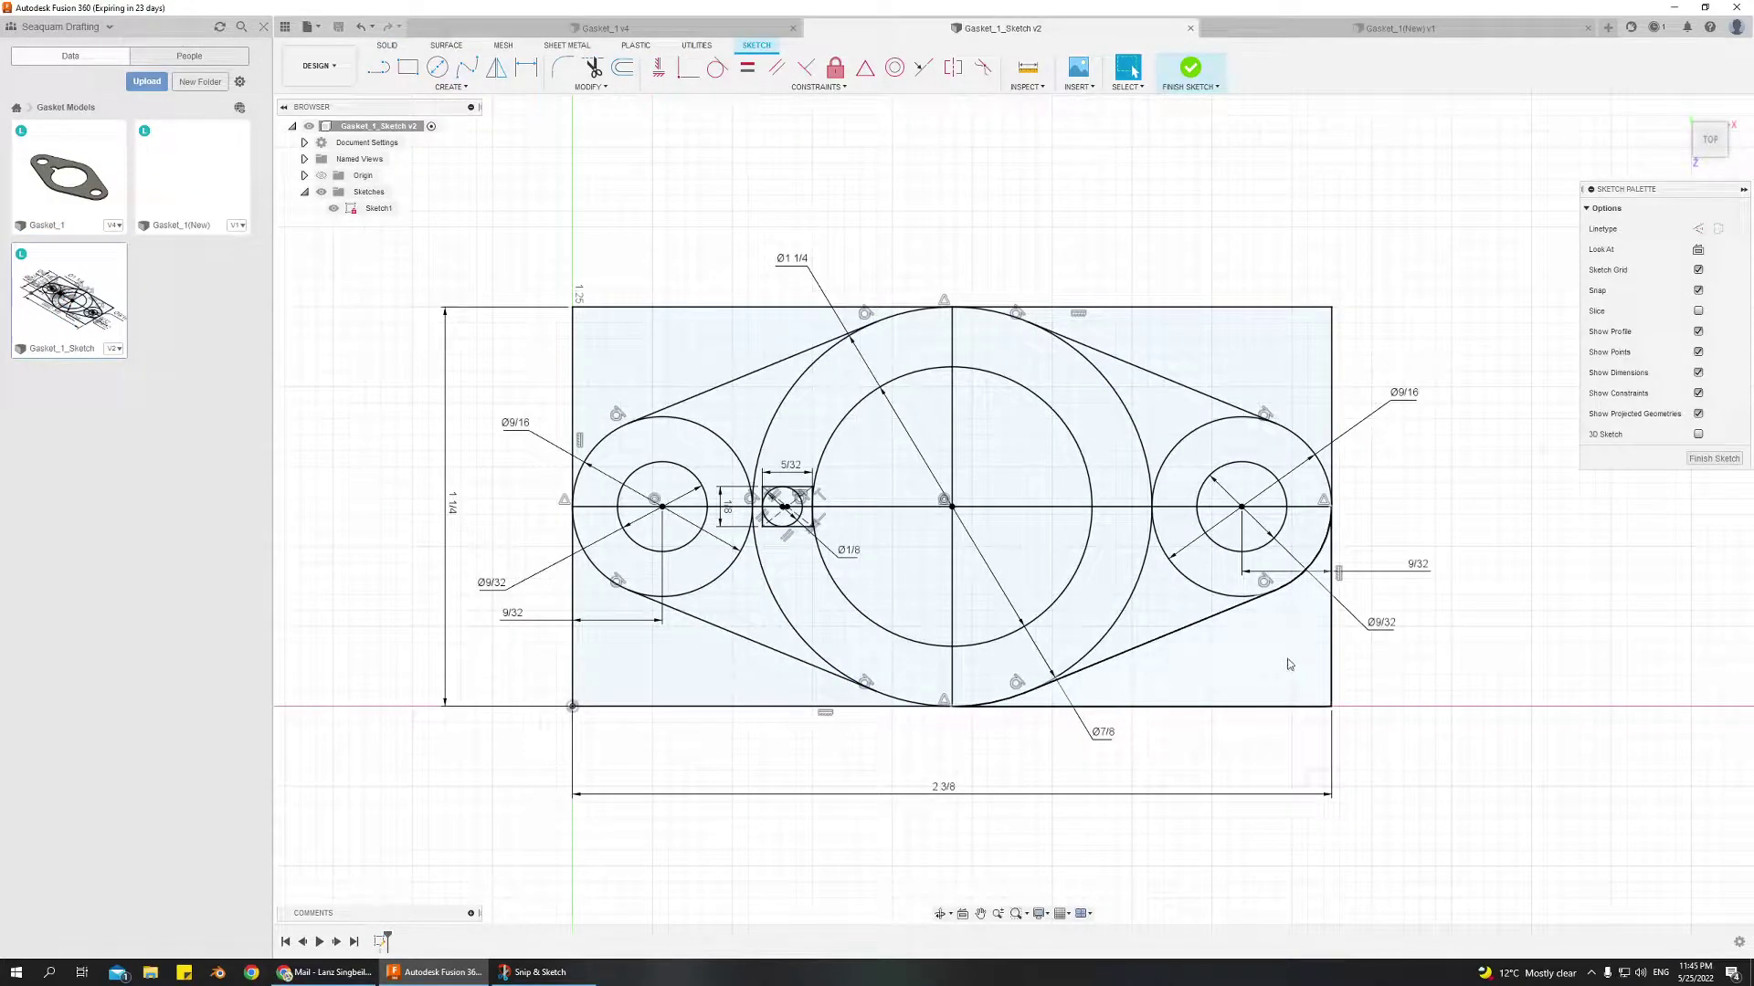
scroll(1395, 680, down, 1)
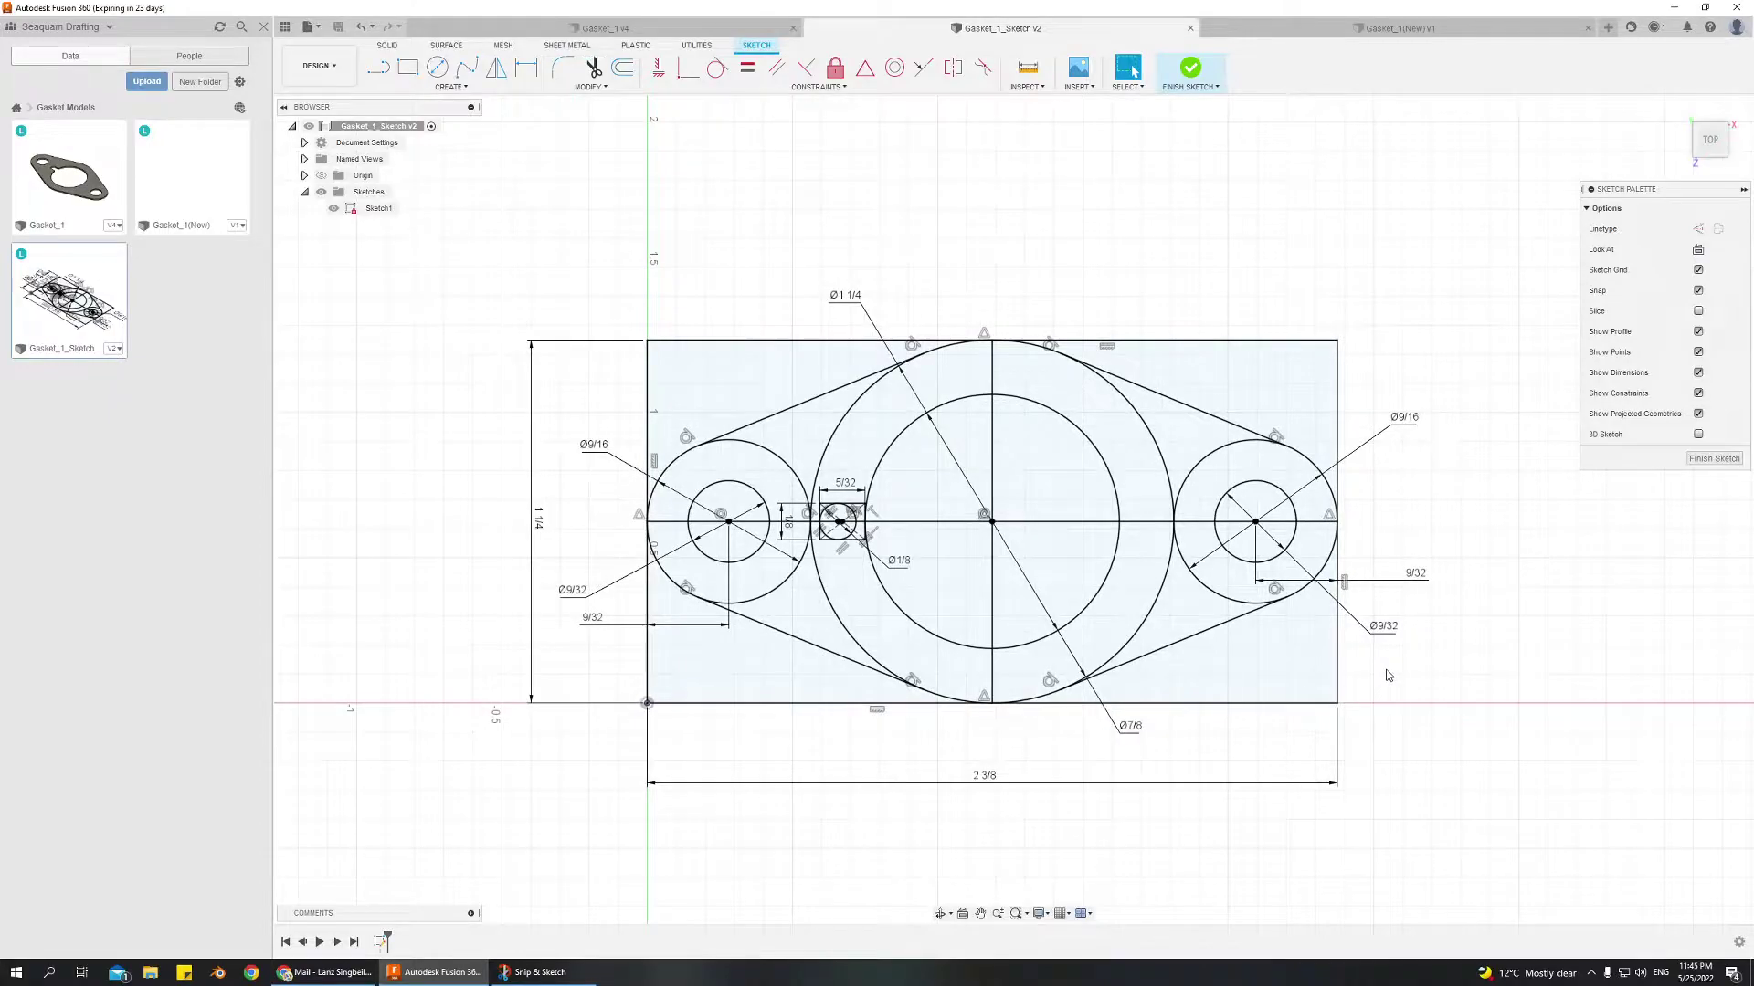
scroll(1372, 664, up, 2)
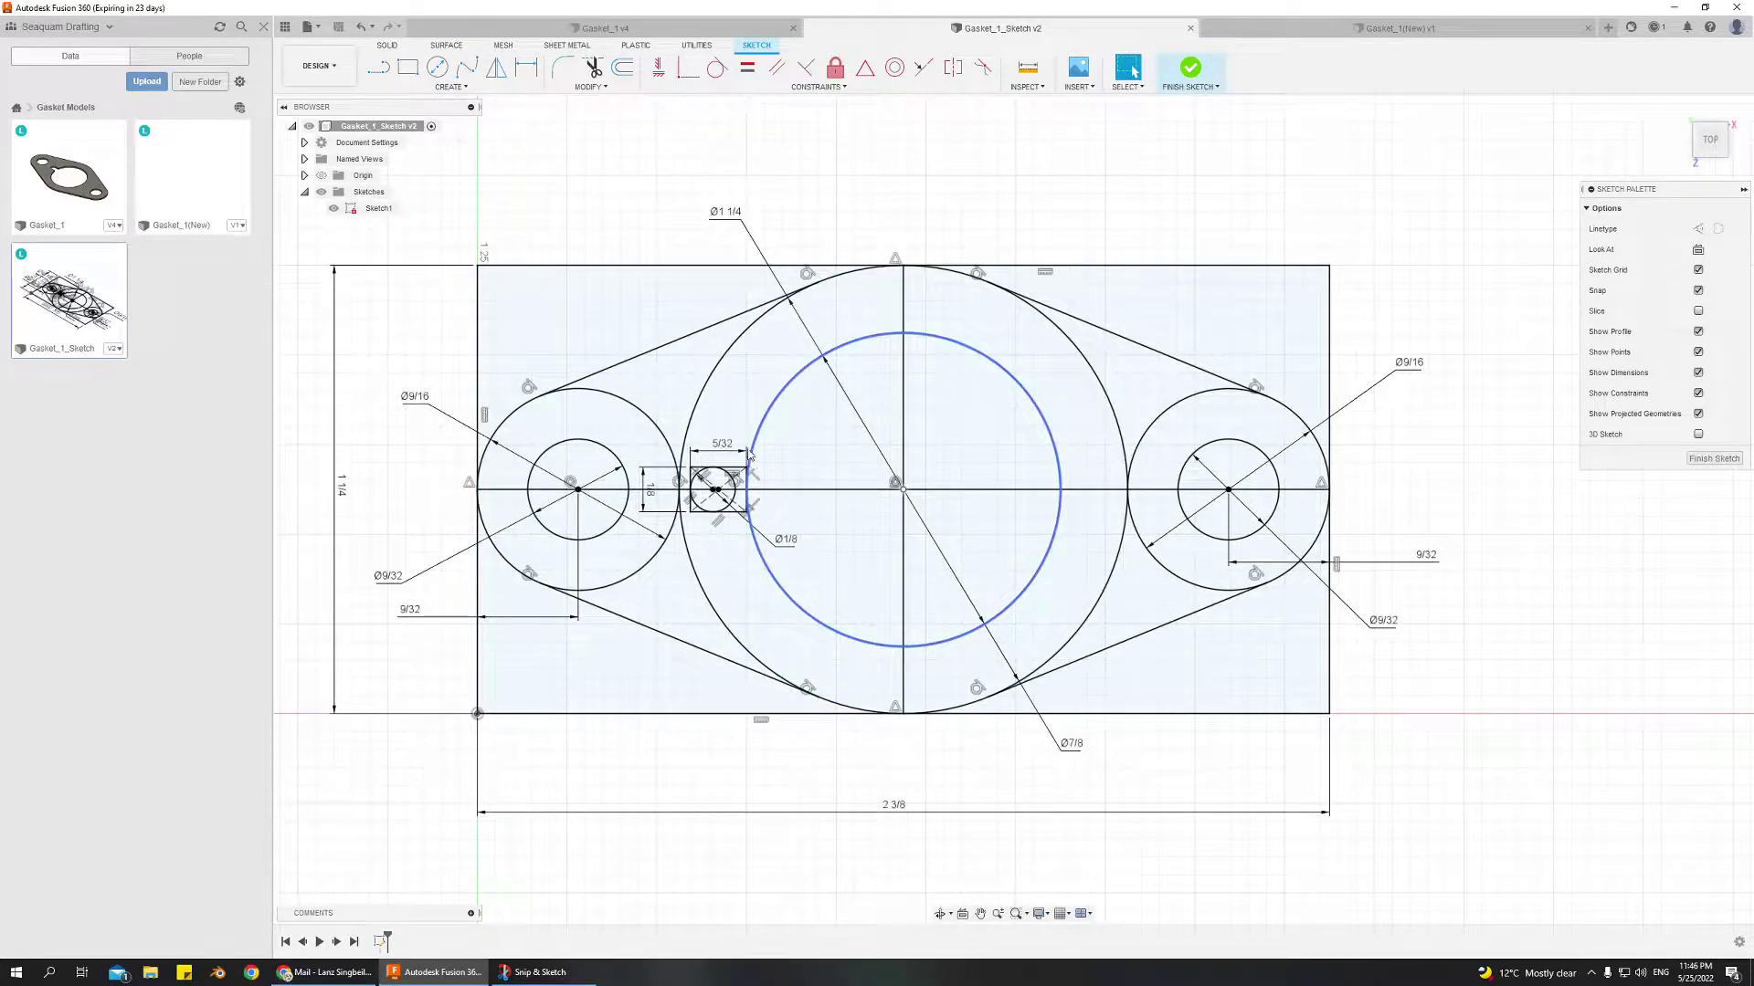
click(725, 217)
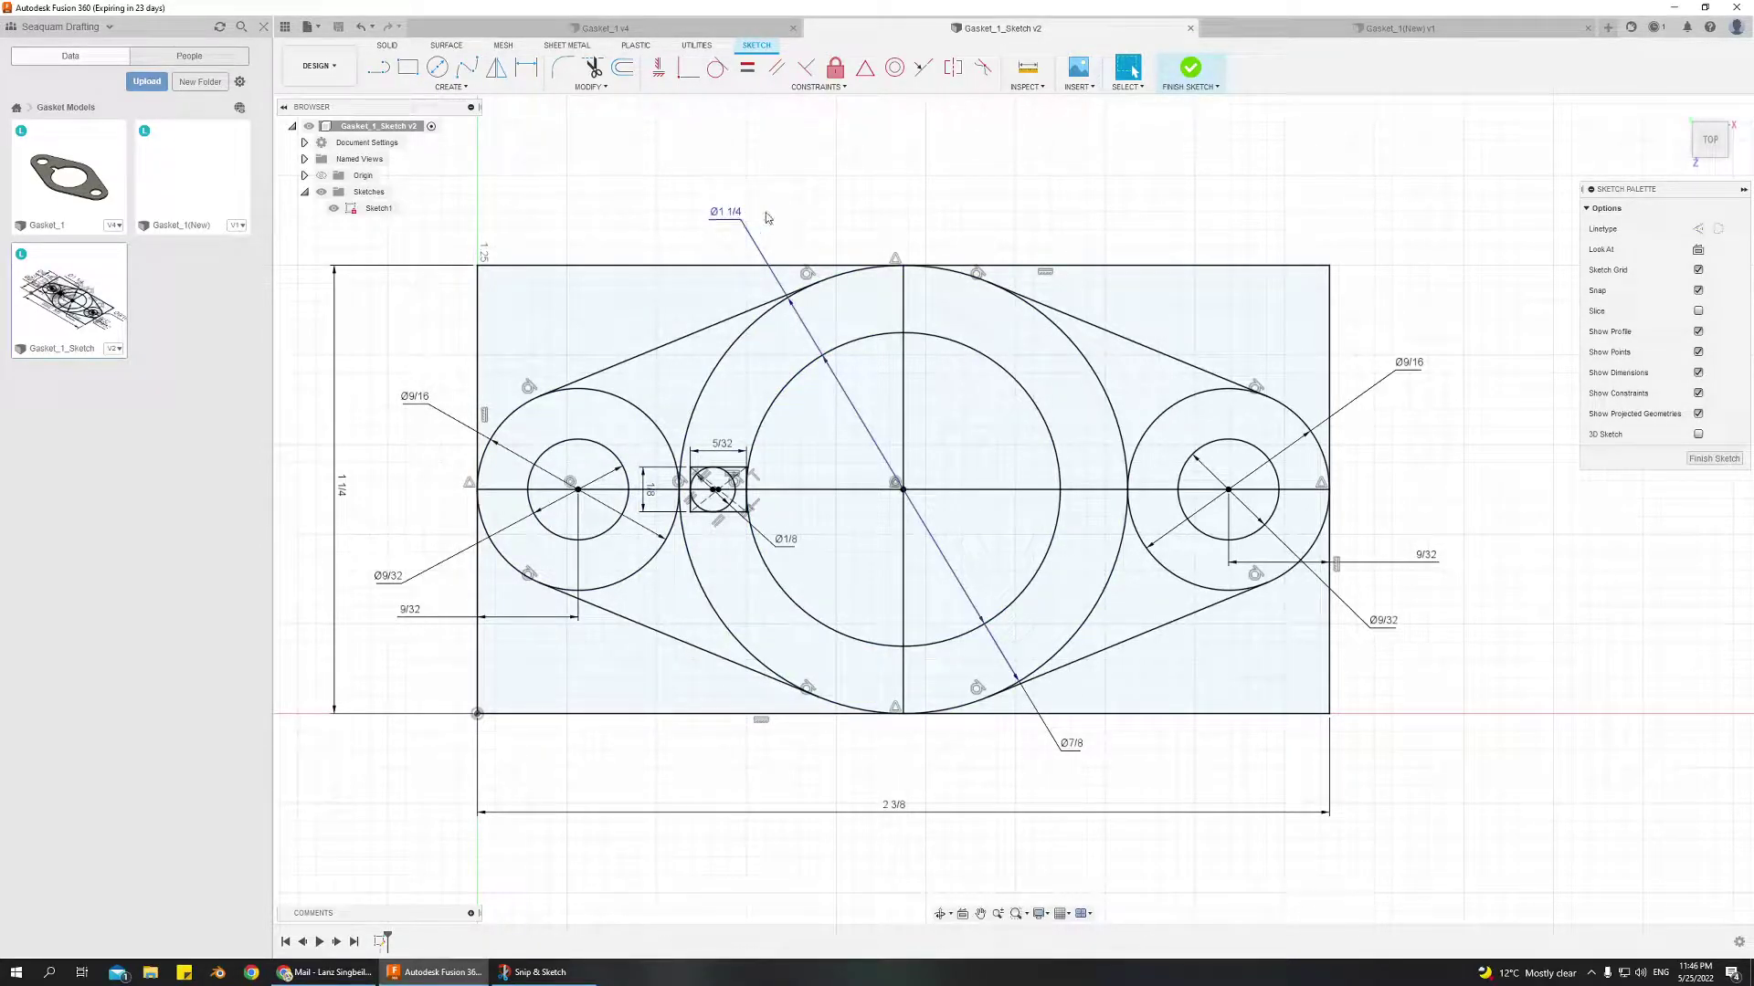
click(1602, 126)
Check the foot and inch display format options in the Unit and Value Display preferences without applying changes
click(1736, 27)
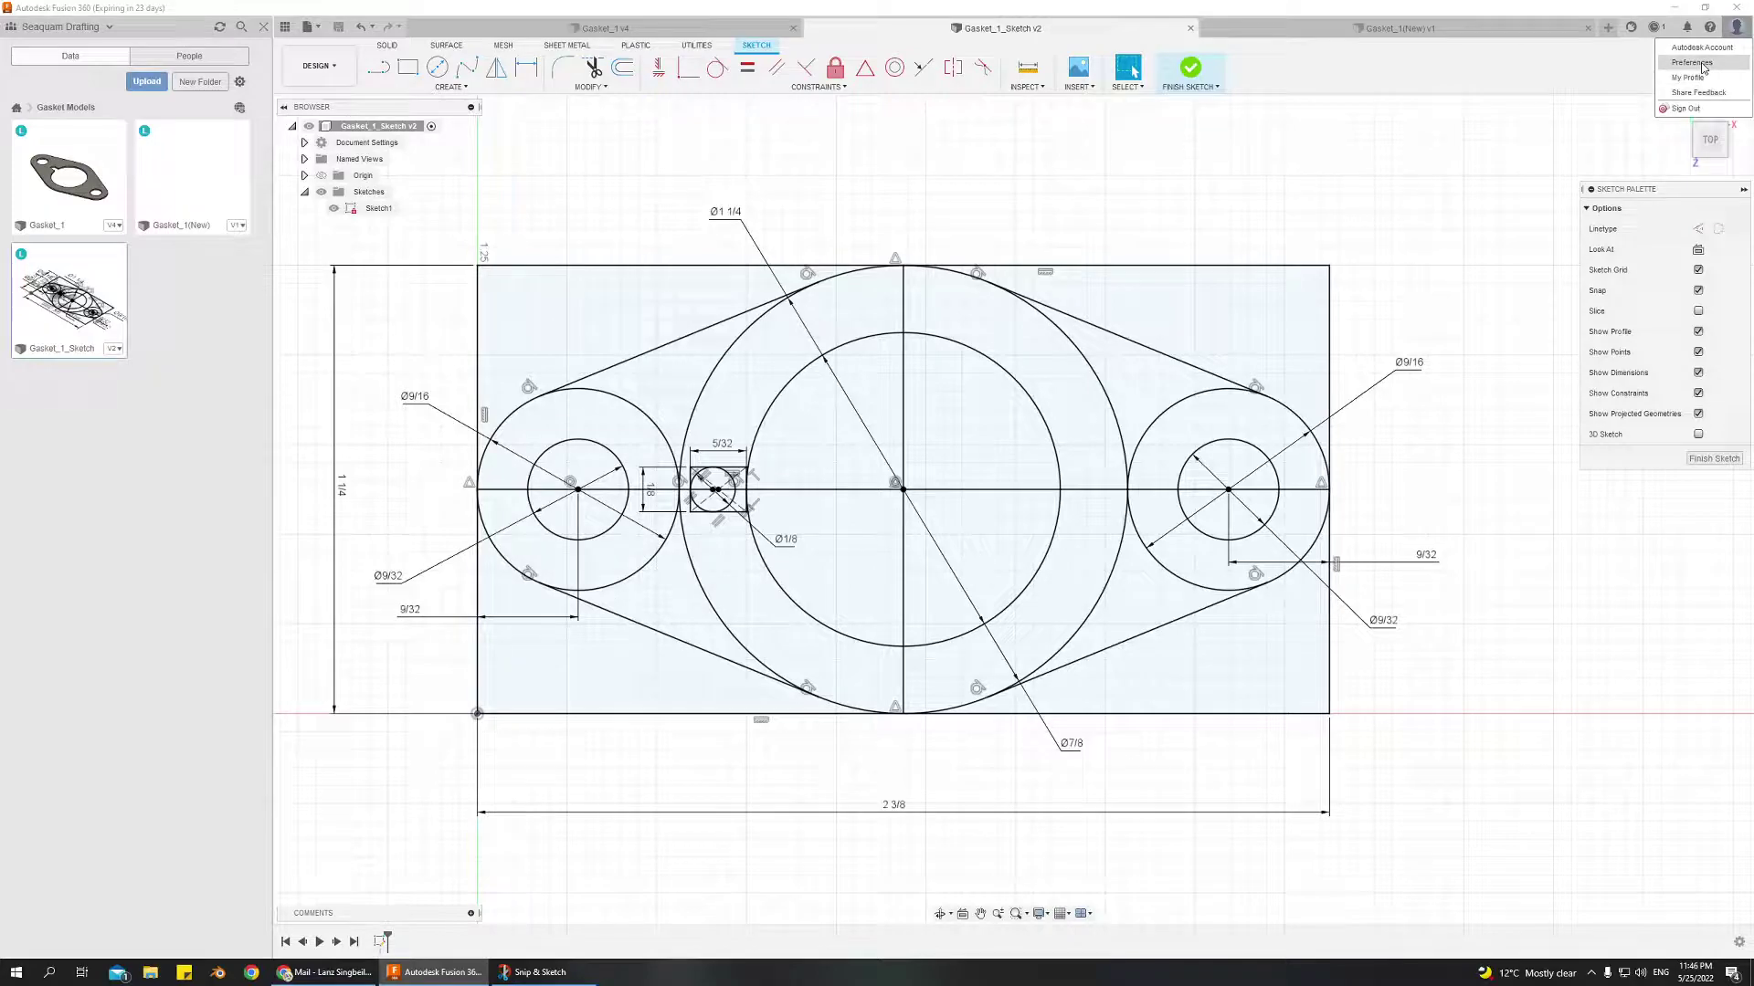
click(1708, 63)
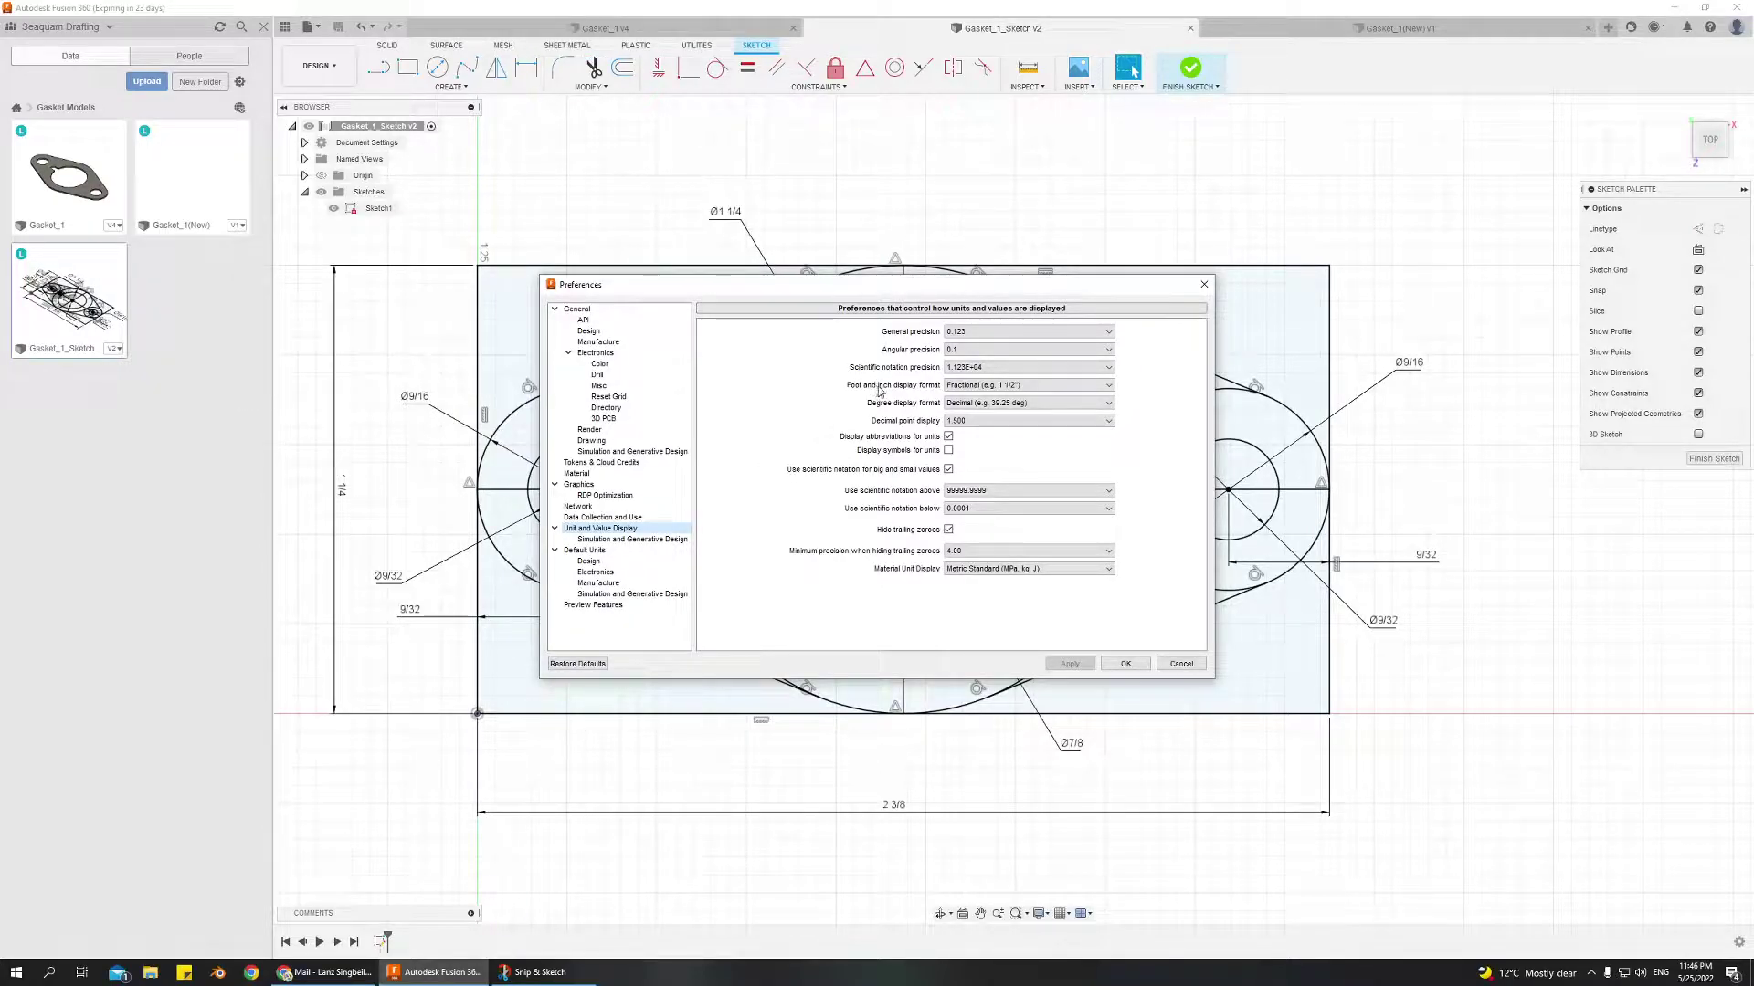
click(977, 387)
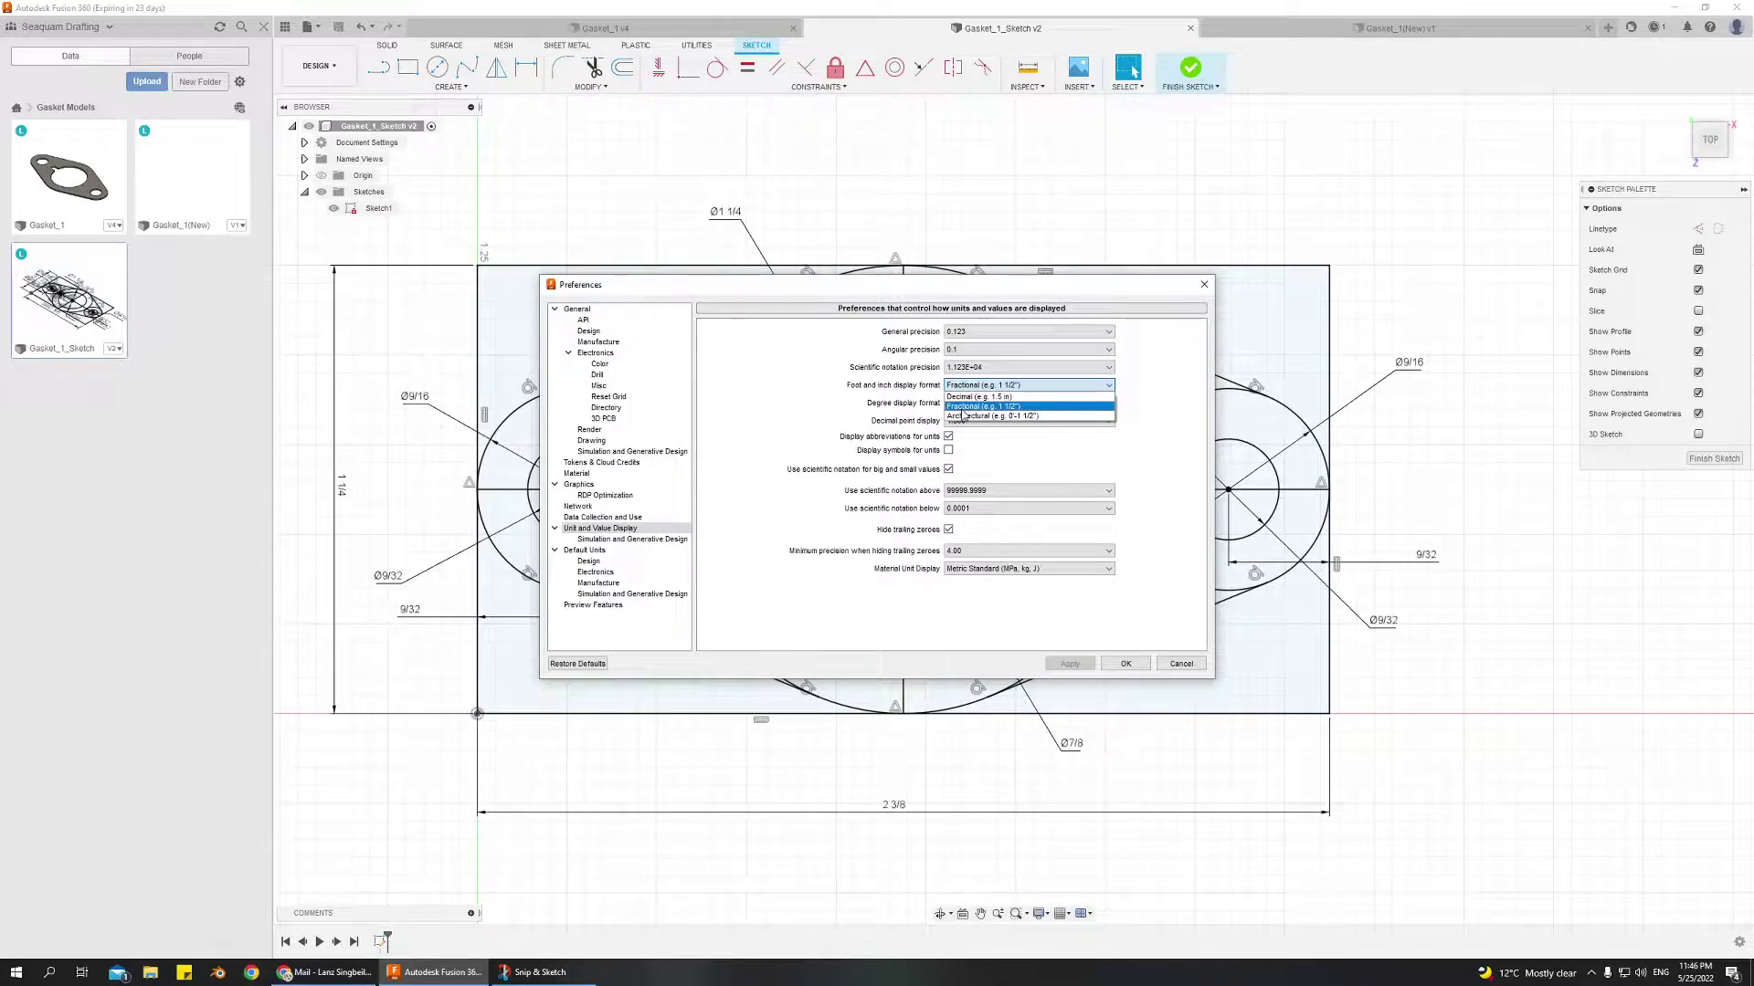
click(962, 408)
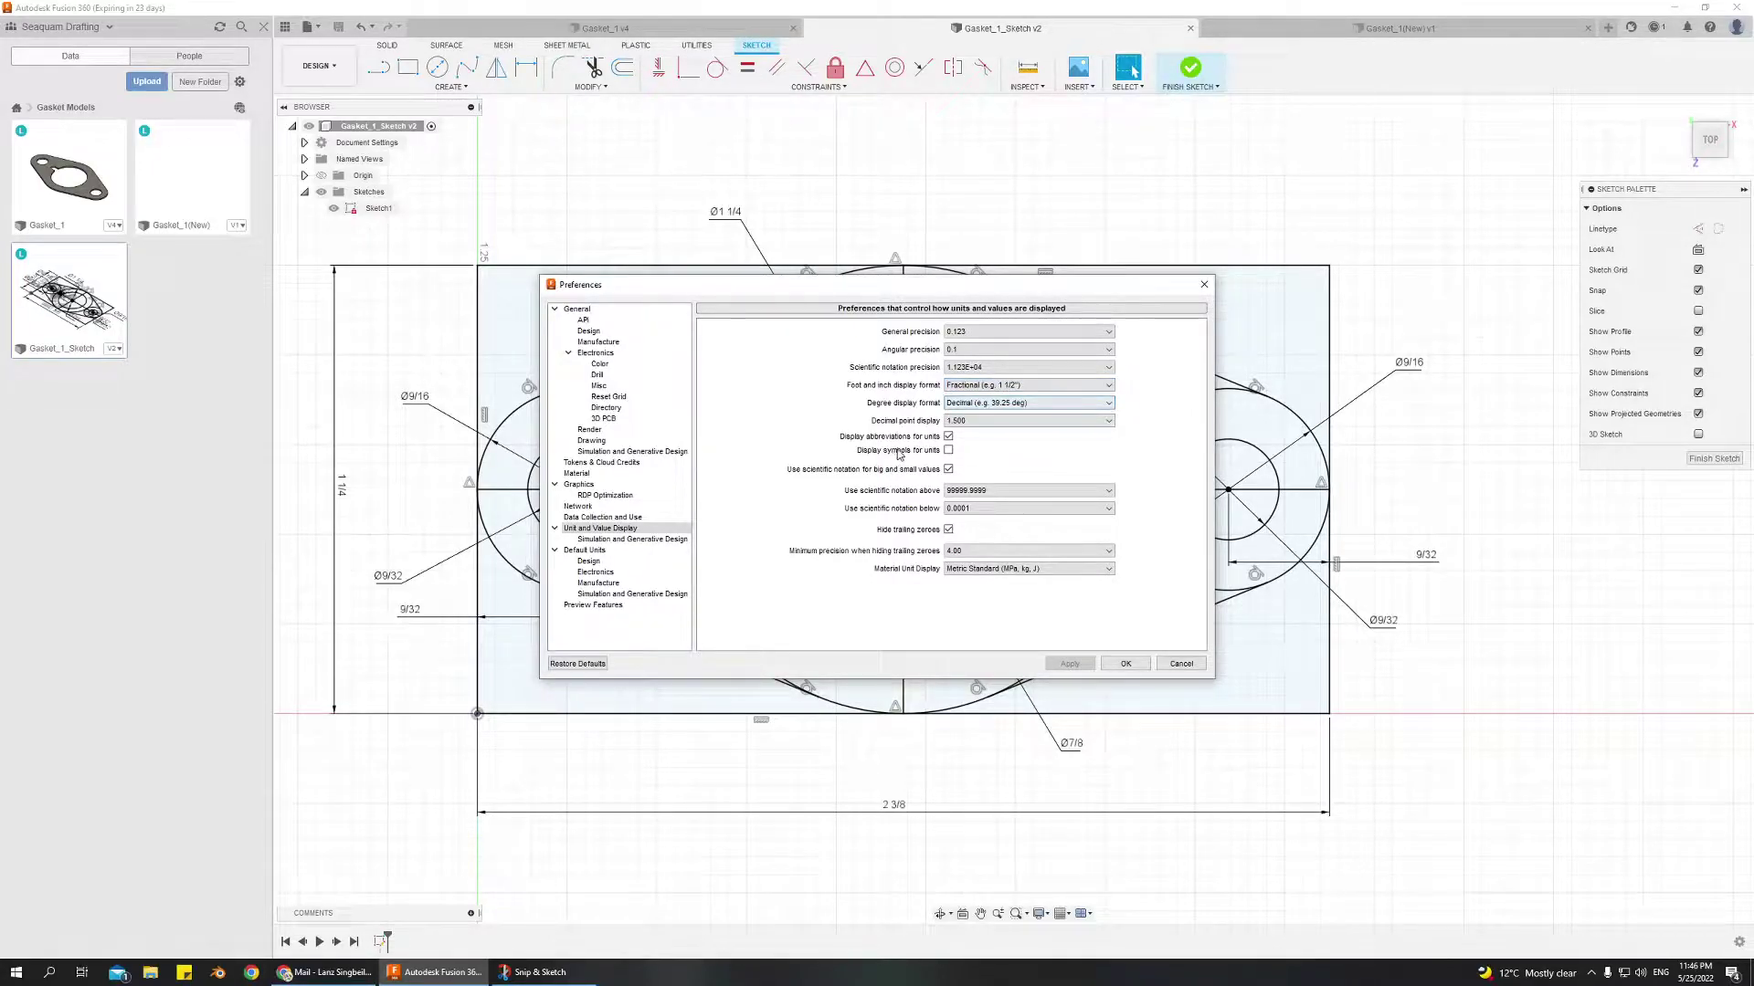
click(1023, 385)
click(868, 431)
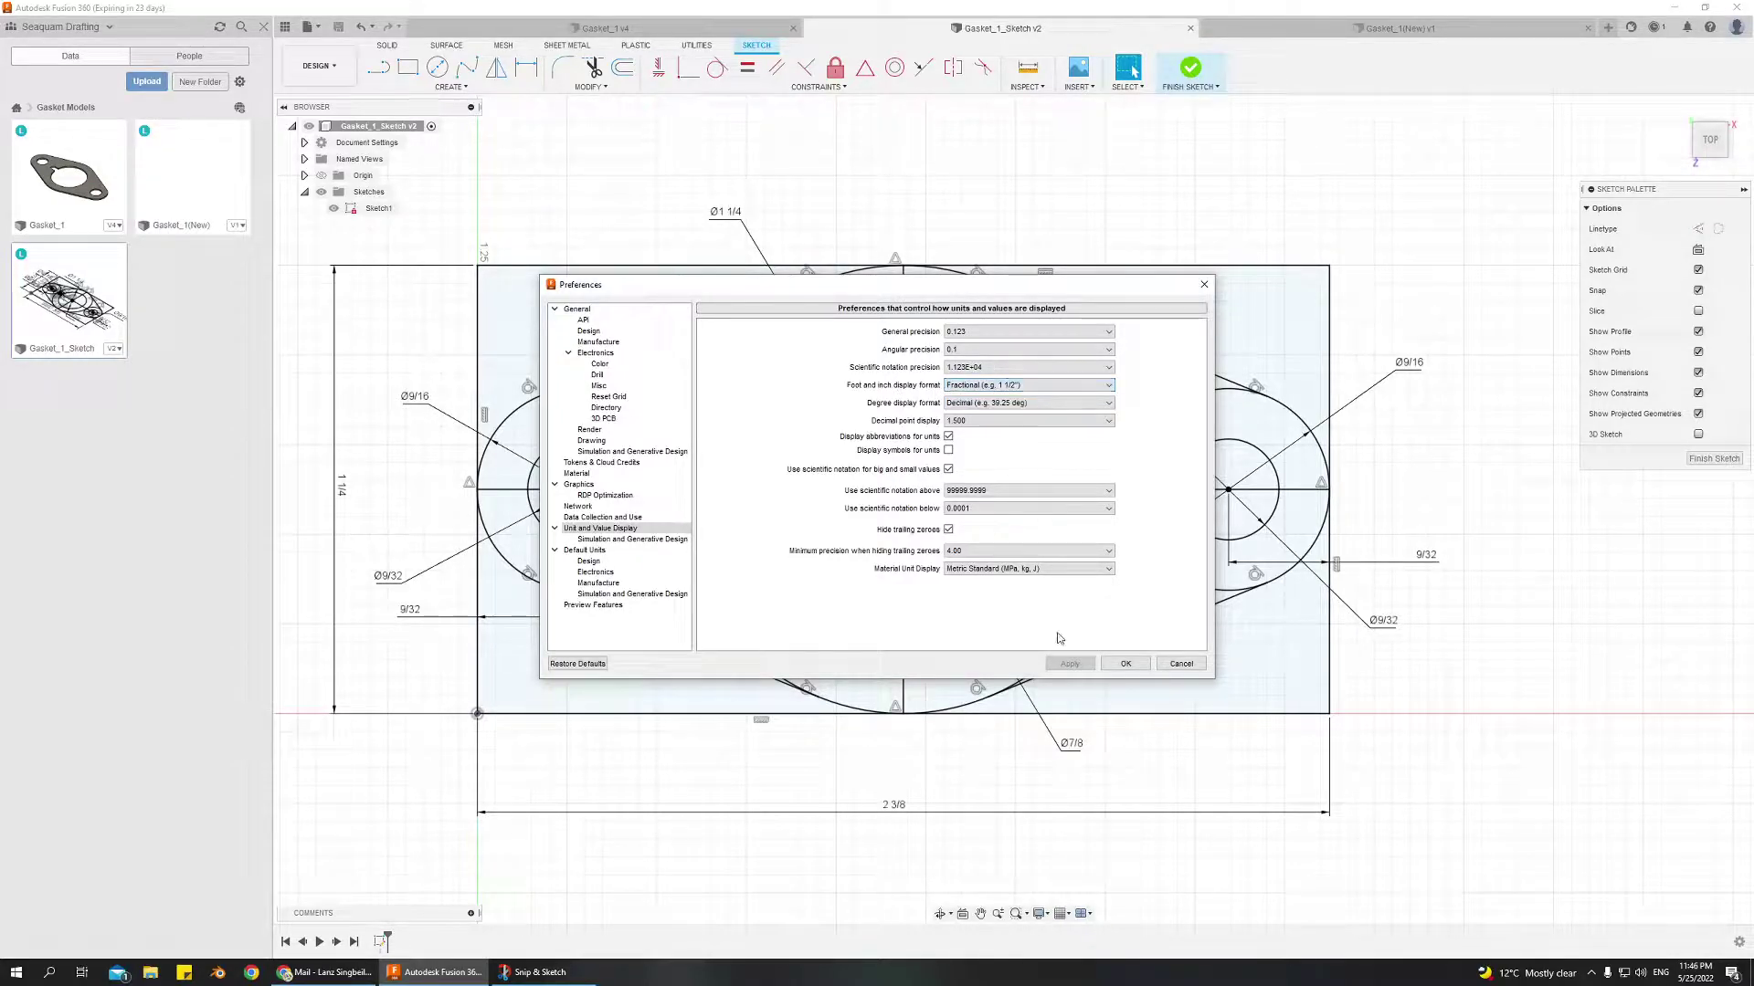
click(1170, 668)
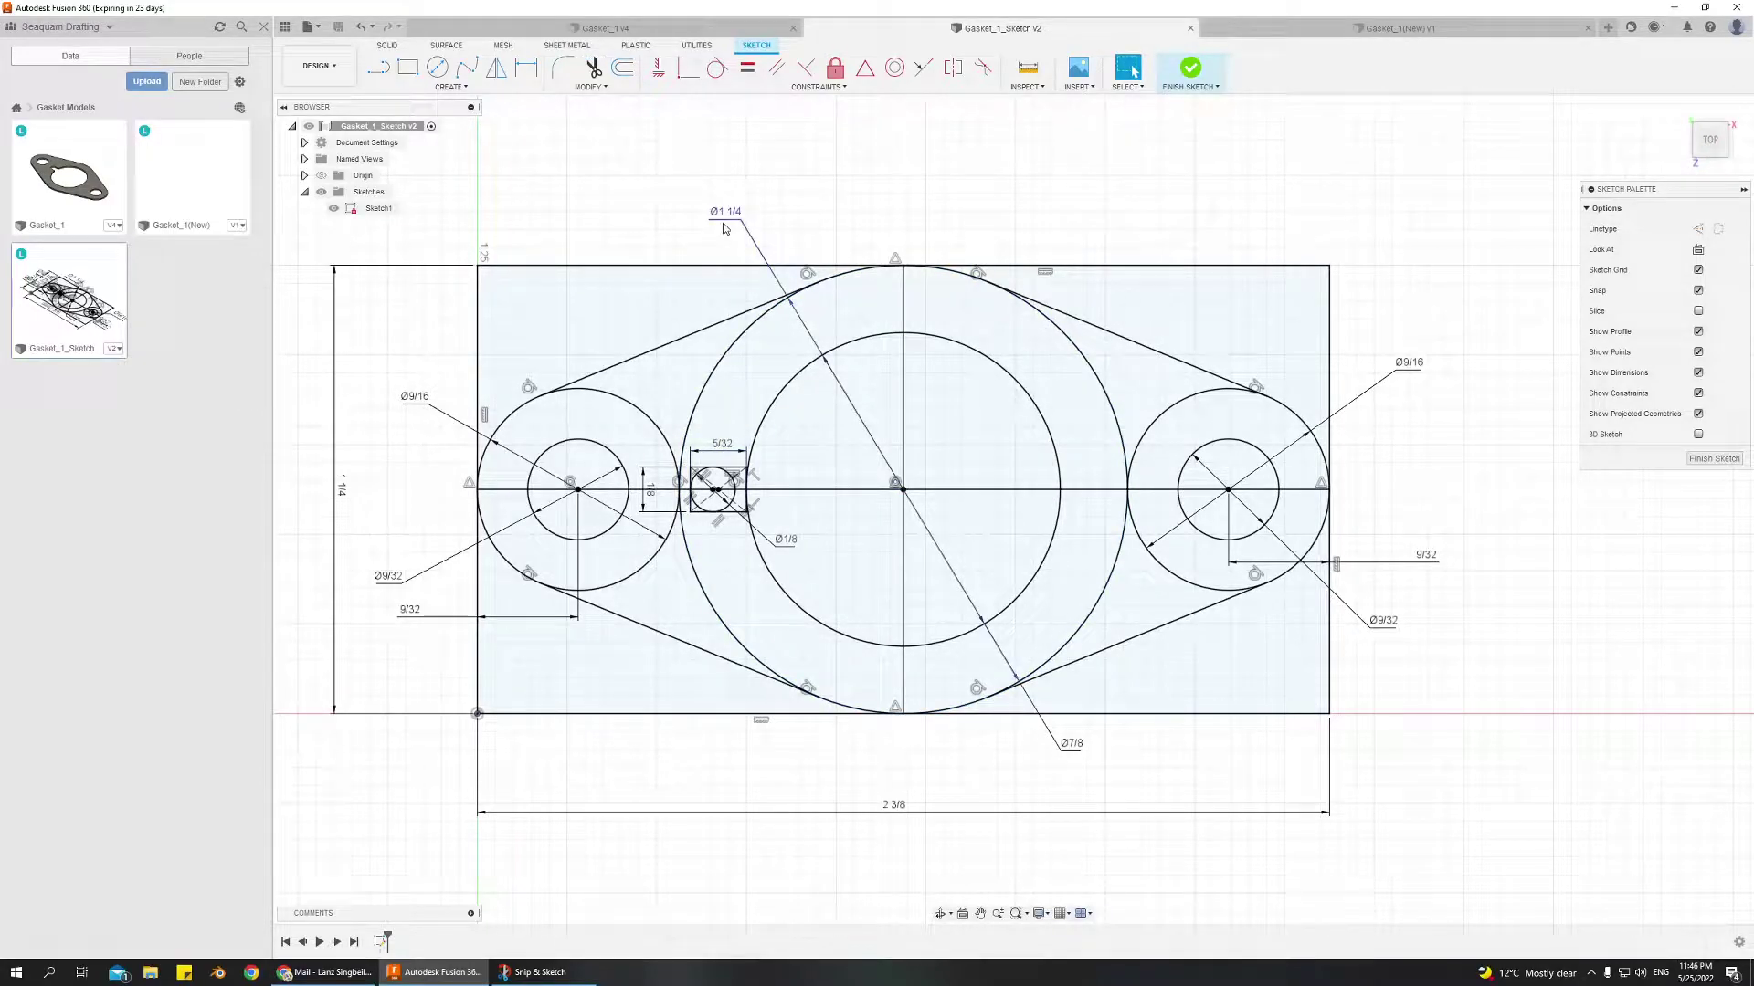
Open the 9/16 diameter dimension of the right outer circle to inspect its value, keeping it as is
double_click(1416, 374)
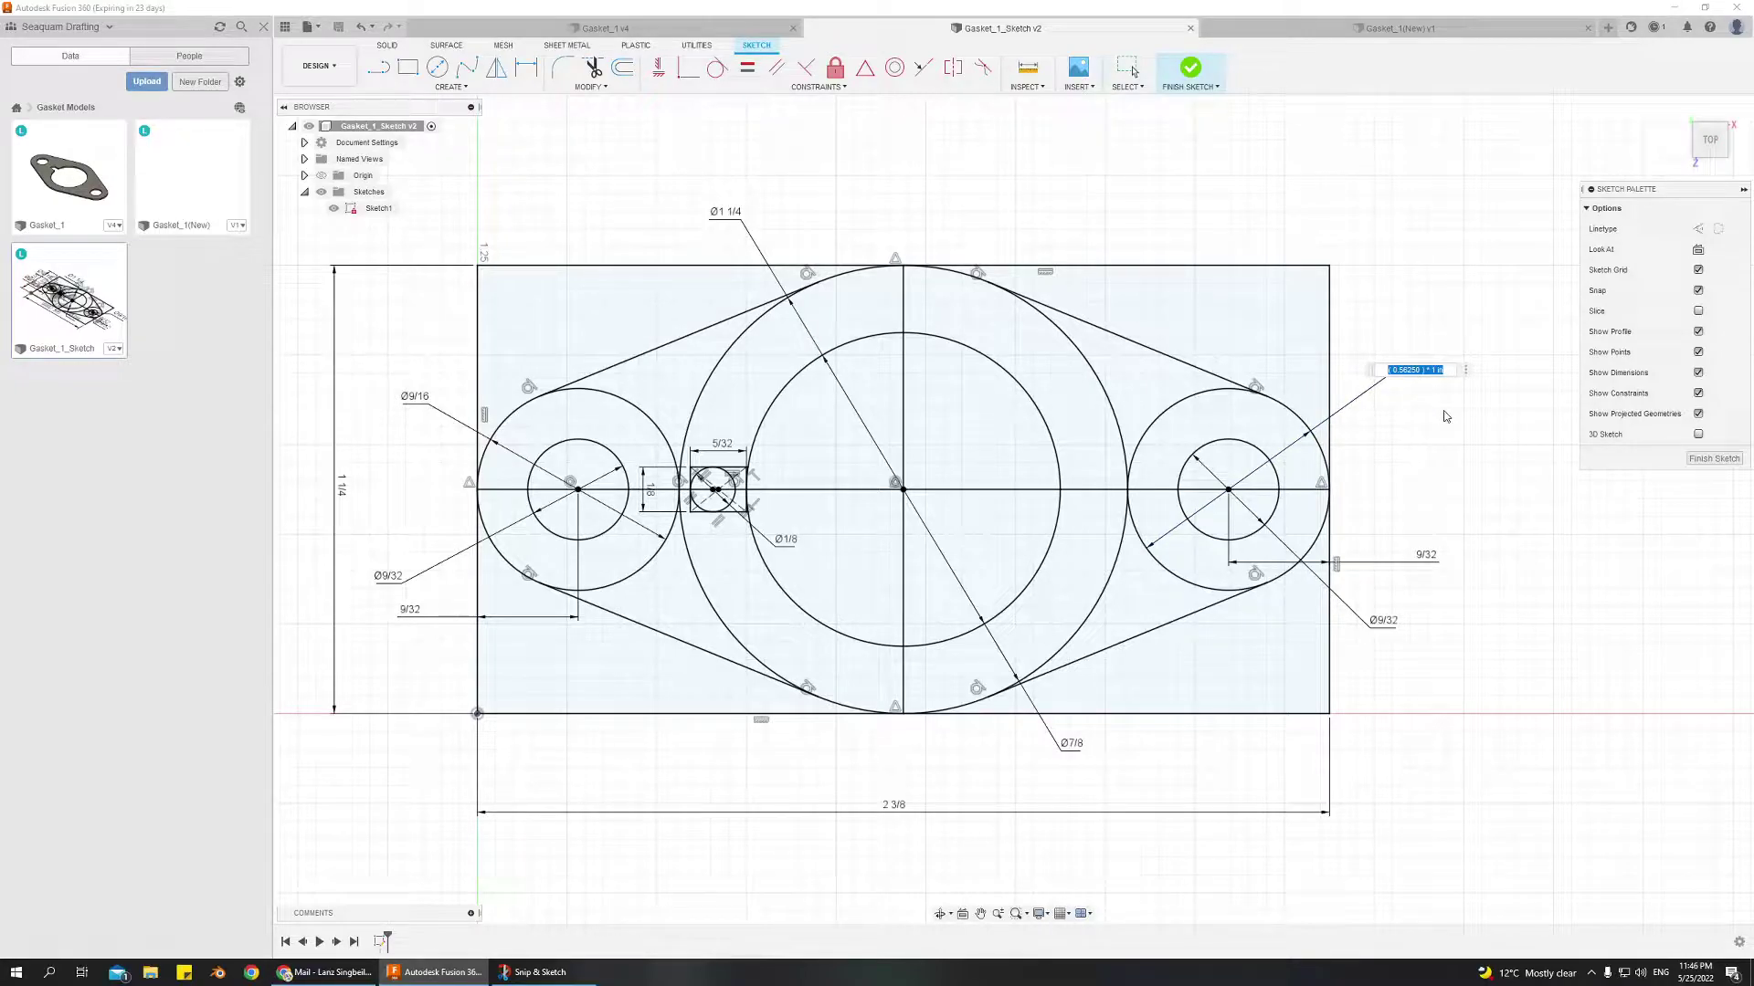
key(Return)
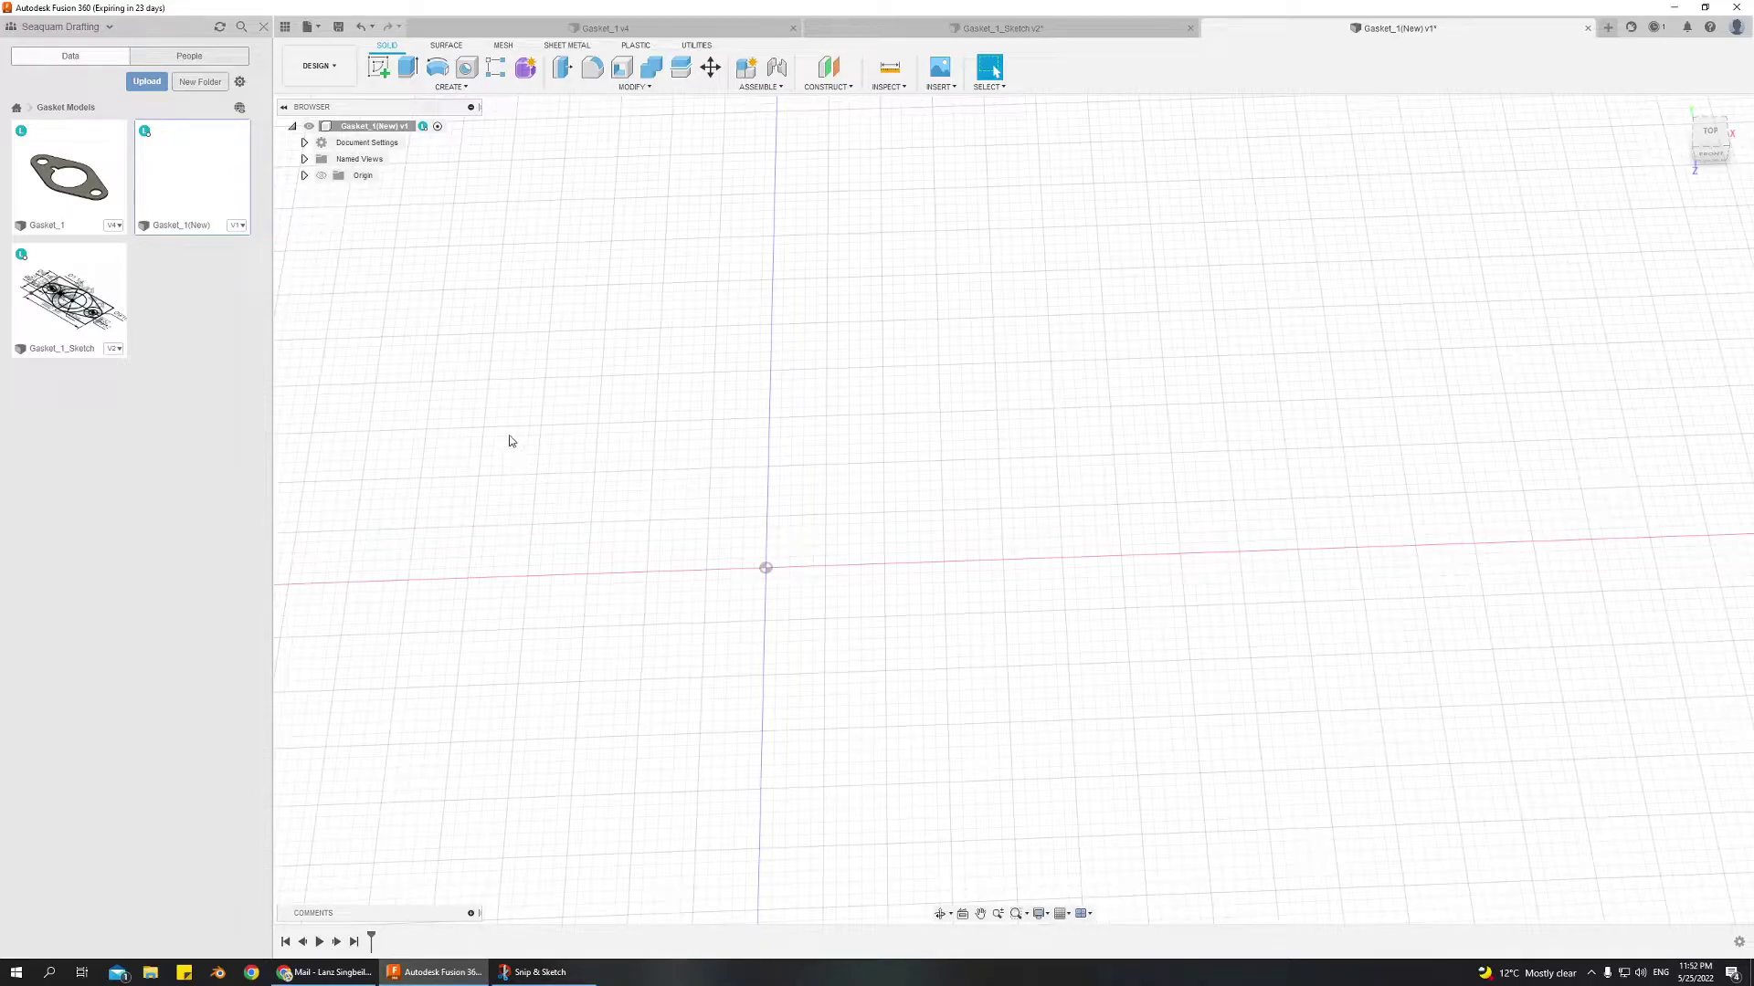
Start a new sketch on the horizontal XZ origin plane of the Gasket_1(New) design
click(373, 73)
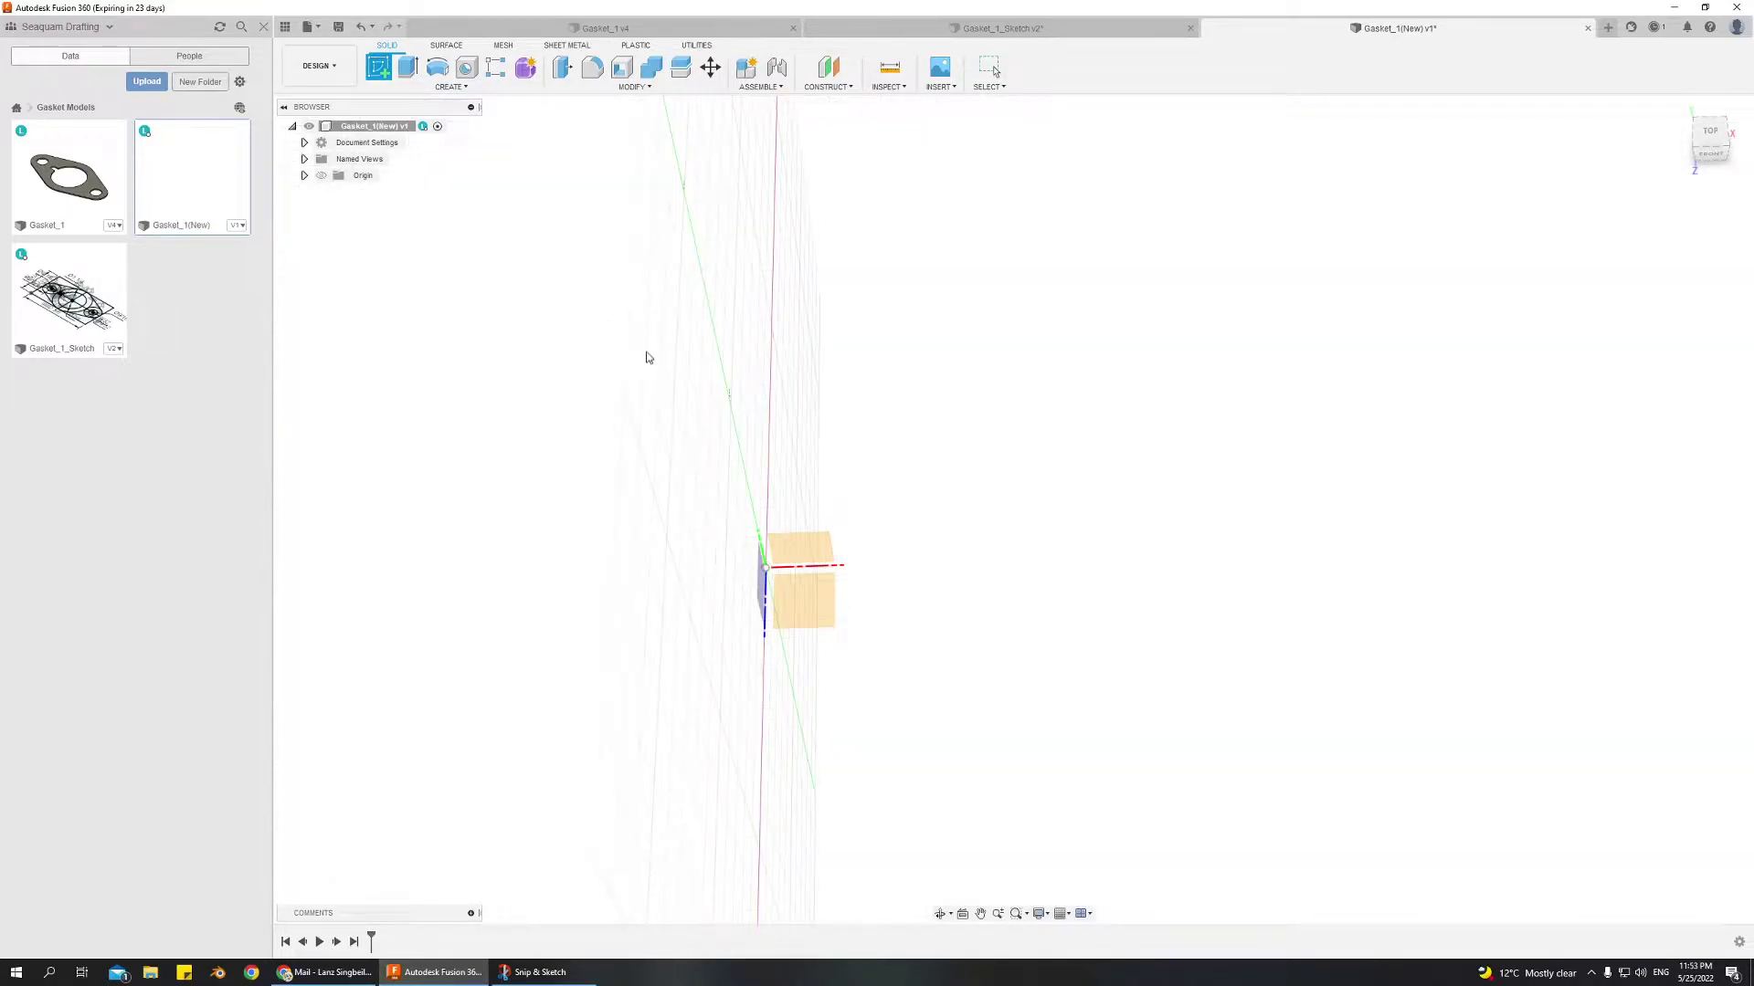
click(815, 606)
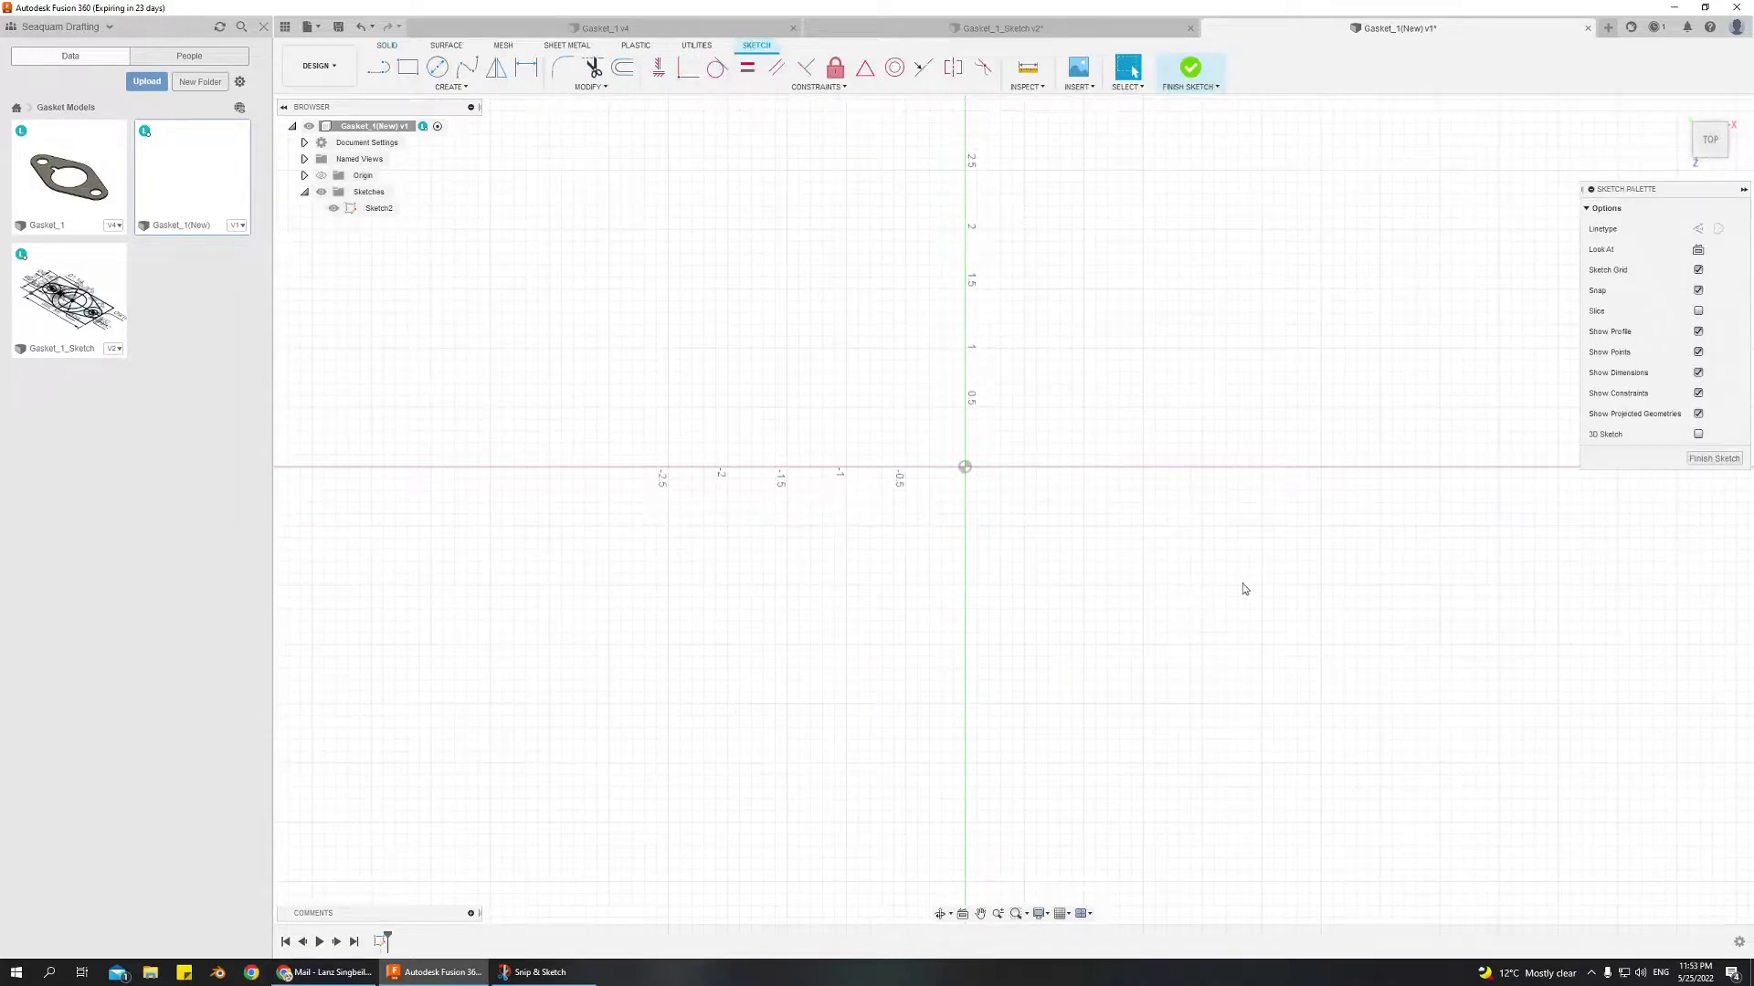
scroll(1449, 554, up, 3)
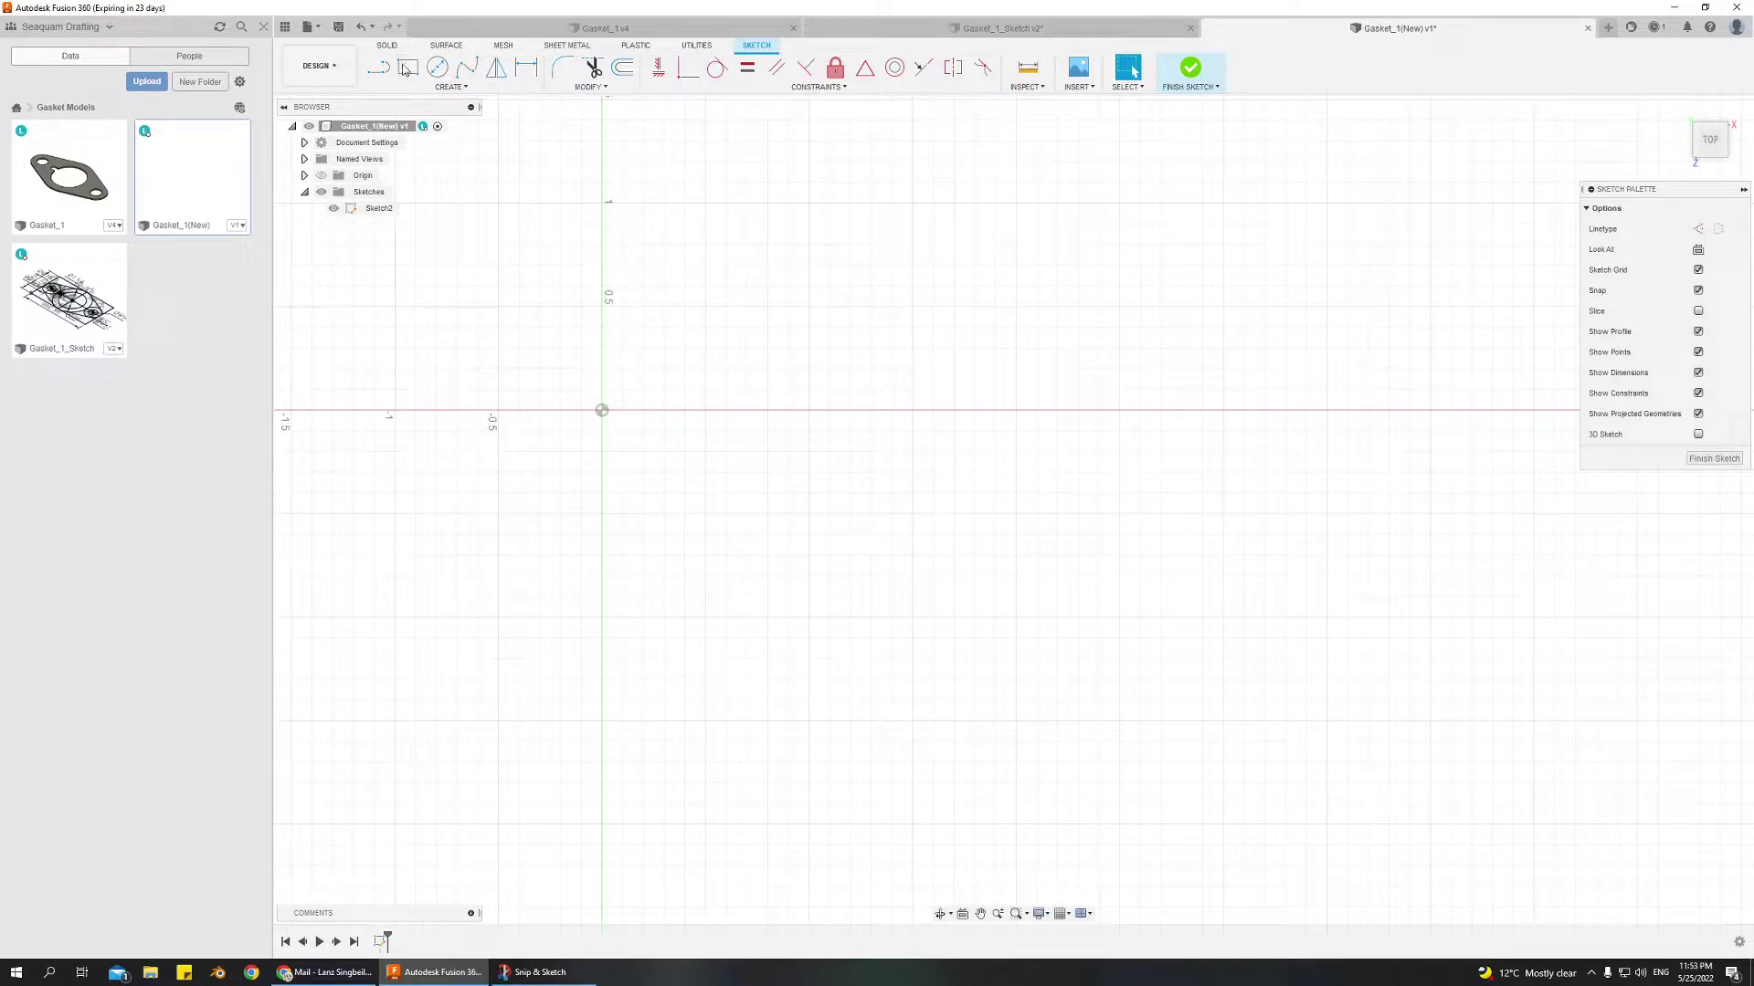
scroll(890, 384, down, 2)
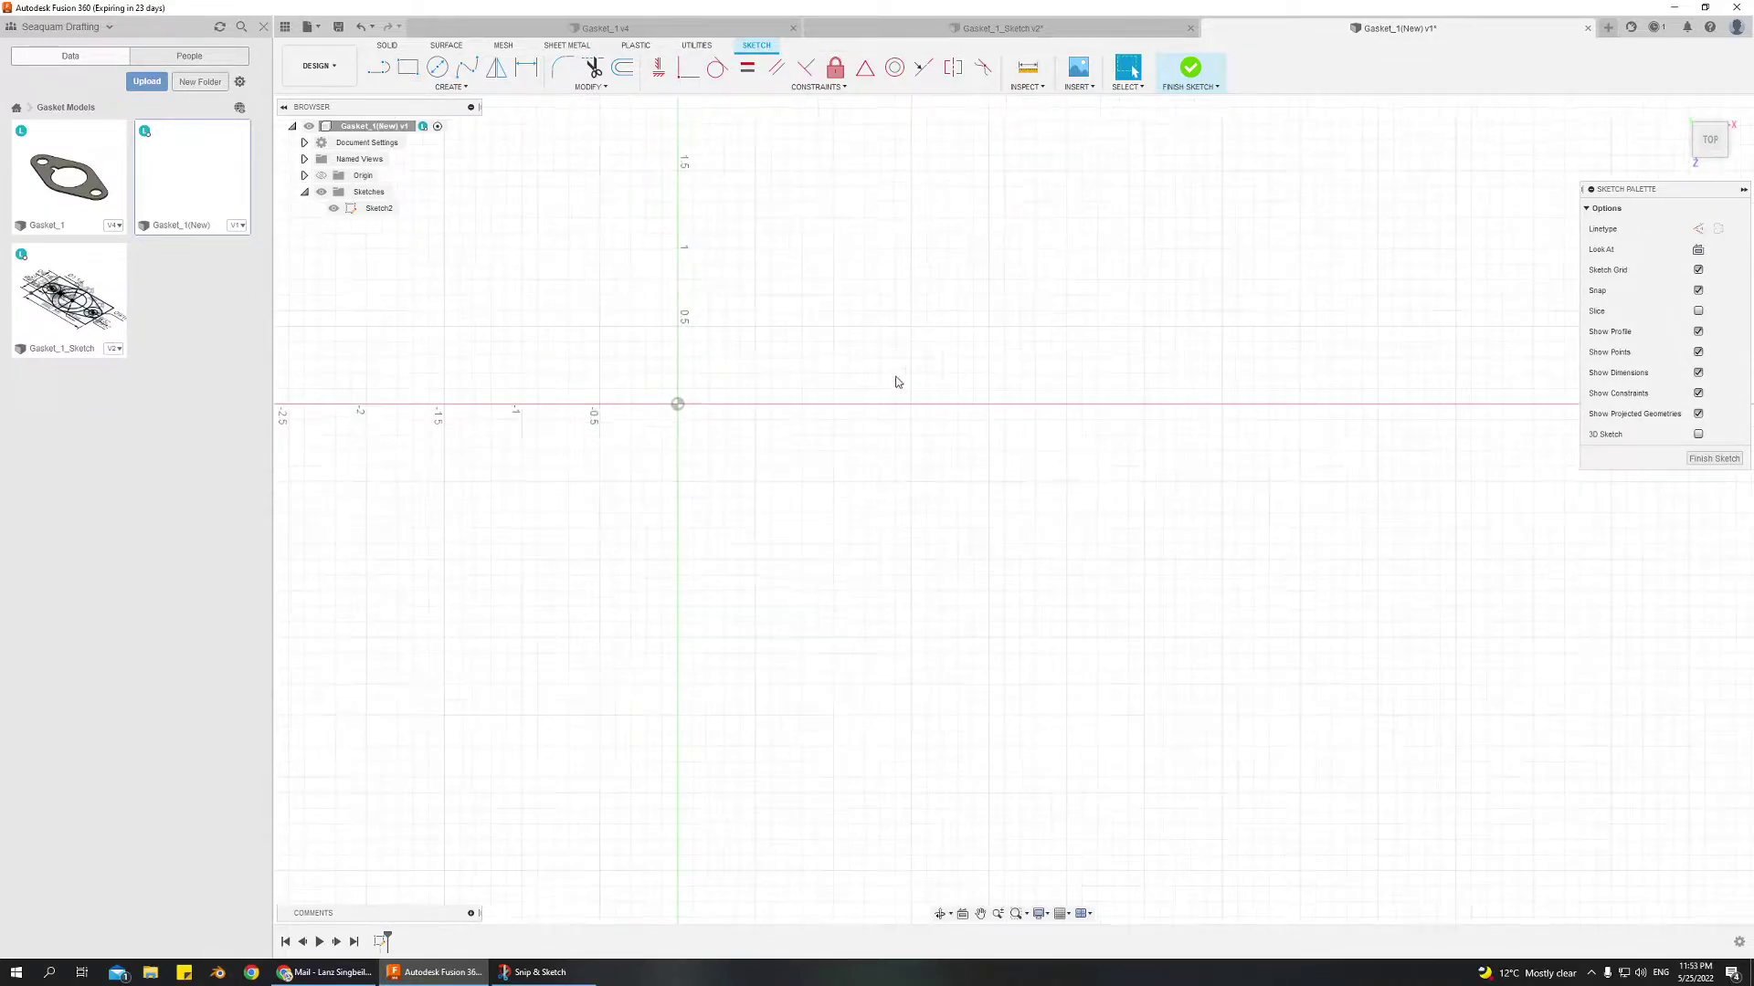
mouse_move(929, 301)
shift+middle_down()
mouse_move(869, 352)
mouse_move(896, 302)
shift+middle_up()
middle_drag(802, 524, 913, 662)
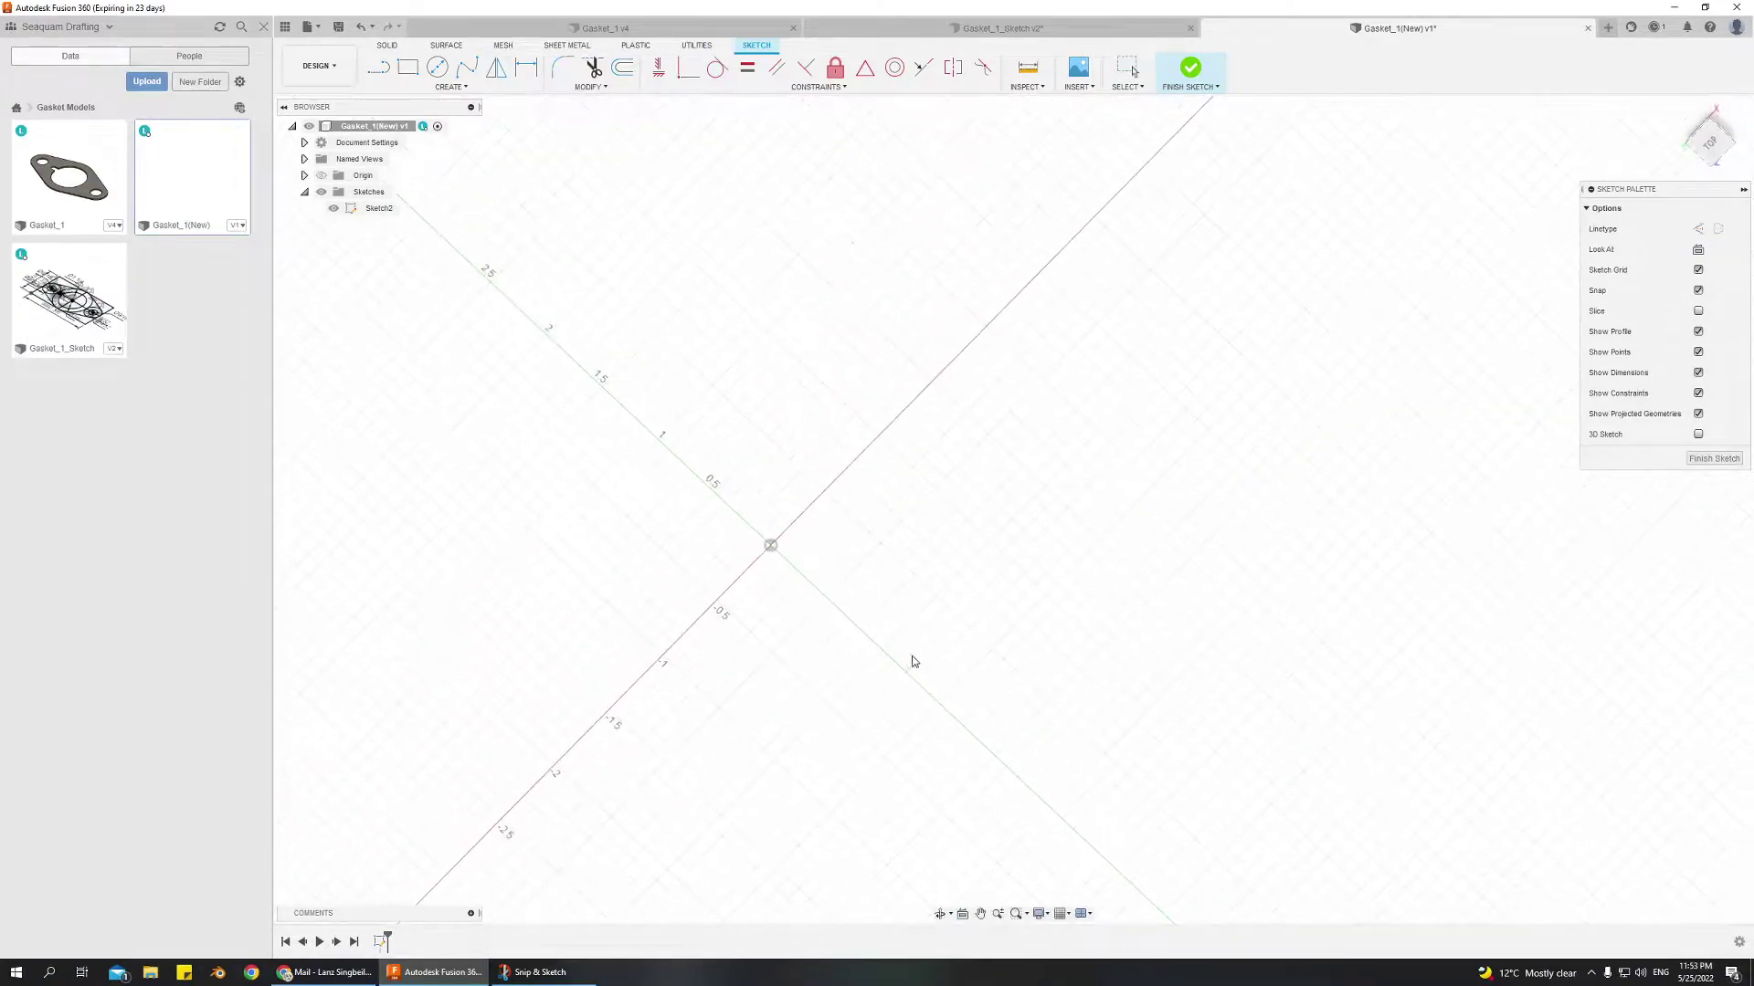
click(1709, 142)
middle_drag(1234, 603, 968, 438)
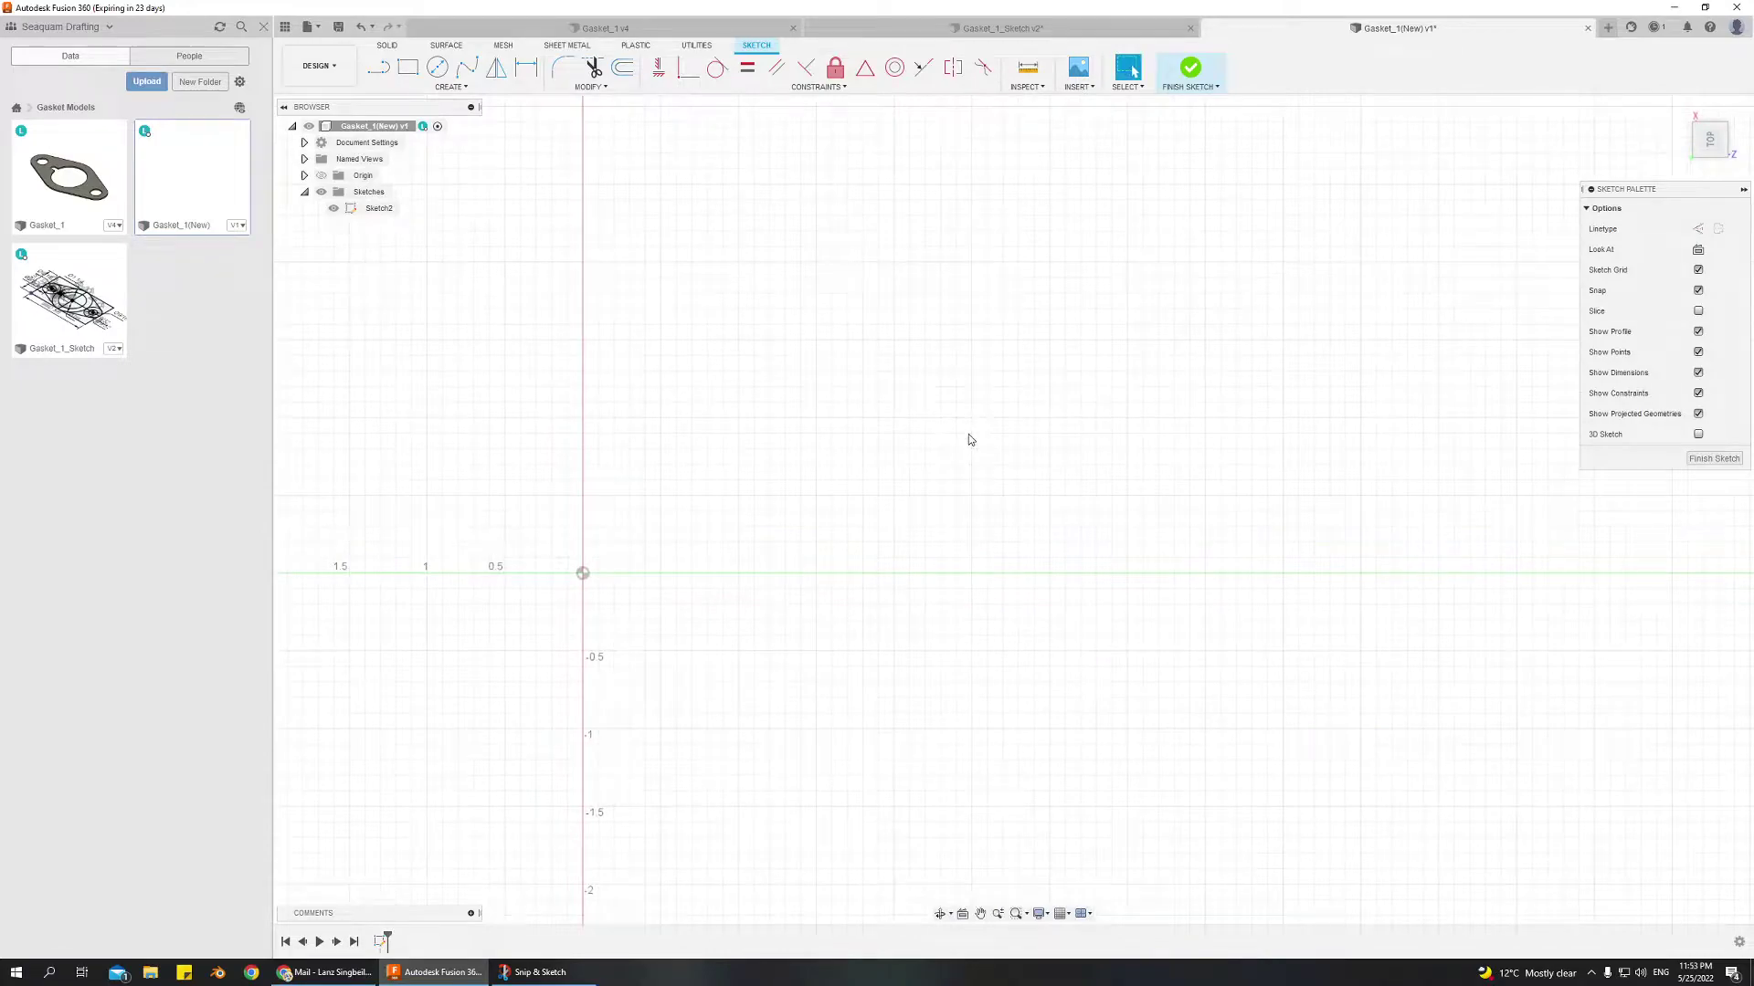
Draw a two-point rectangle from the origin, 1 1/4 in high and 2 3/8 in wide
click(399, 64)
click(583, 572)
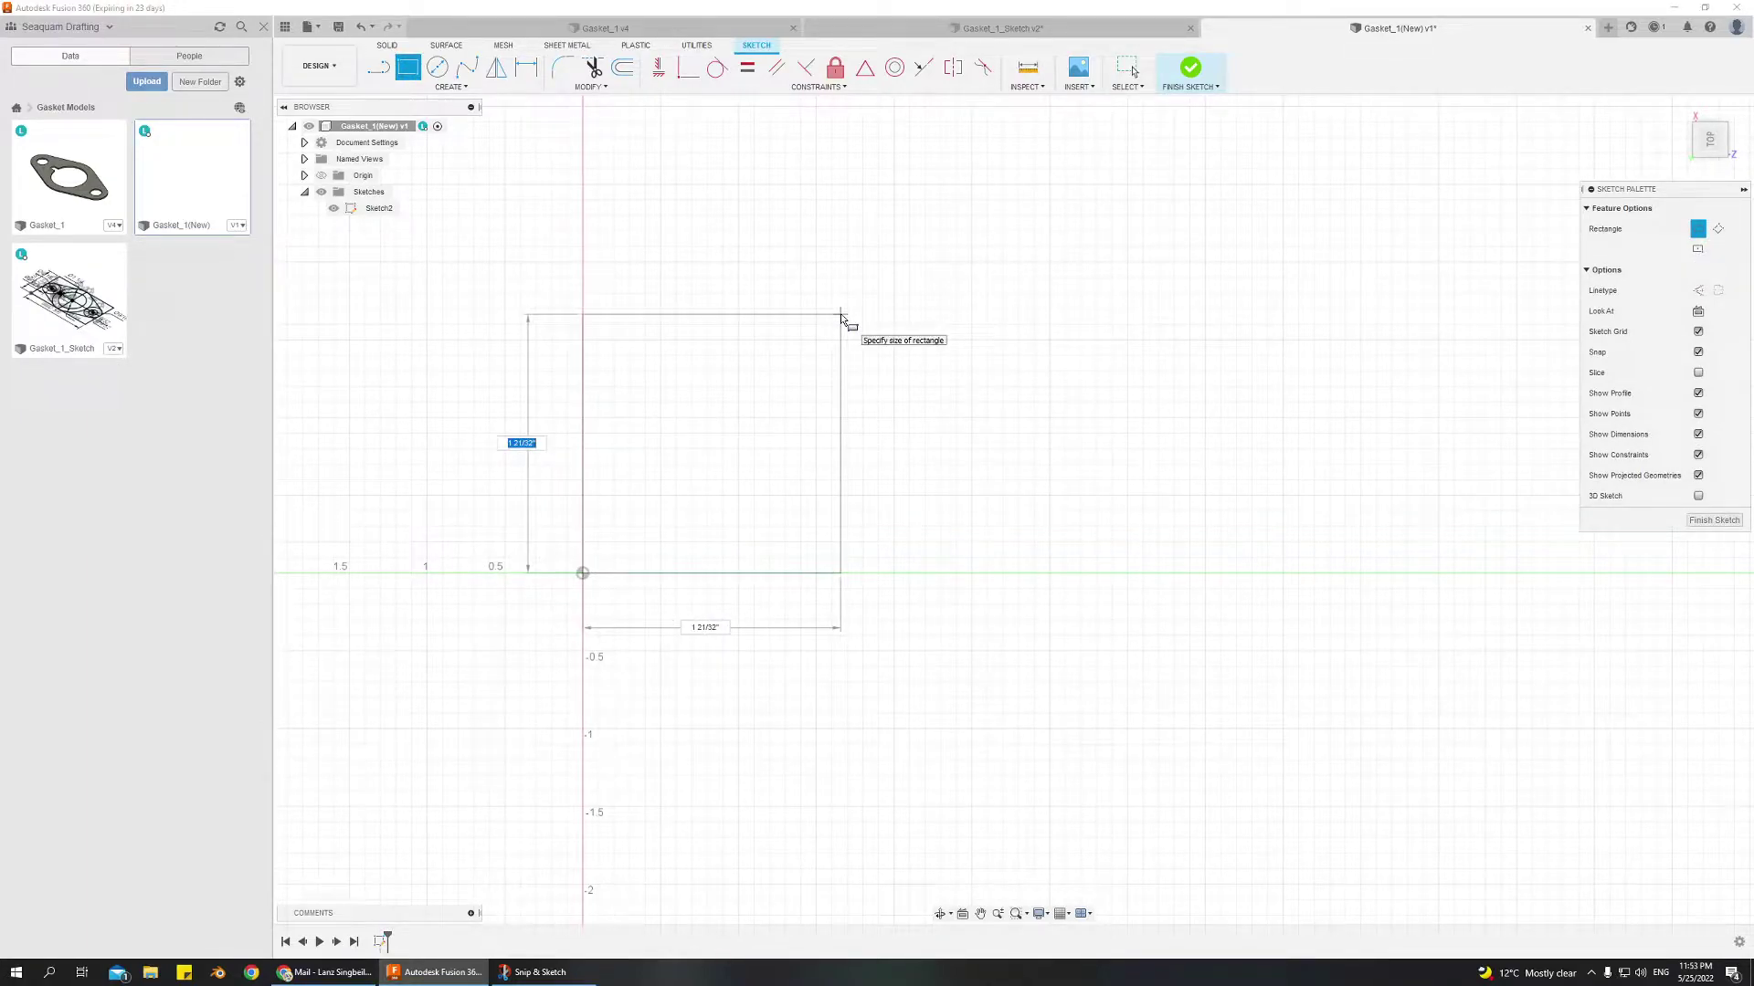
text(1 1)
key(Tab)
key(Tab)
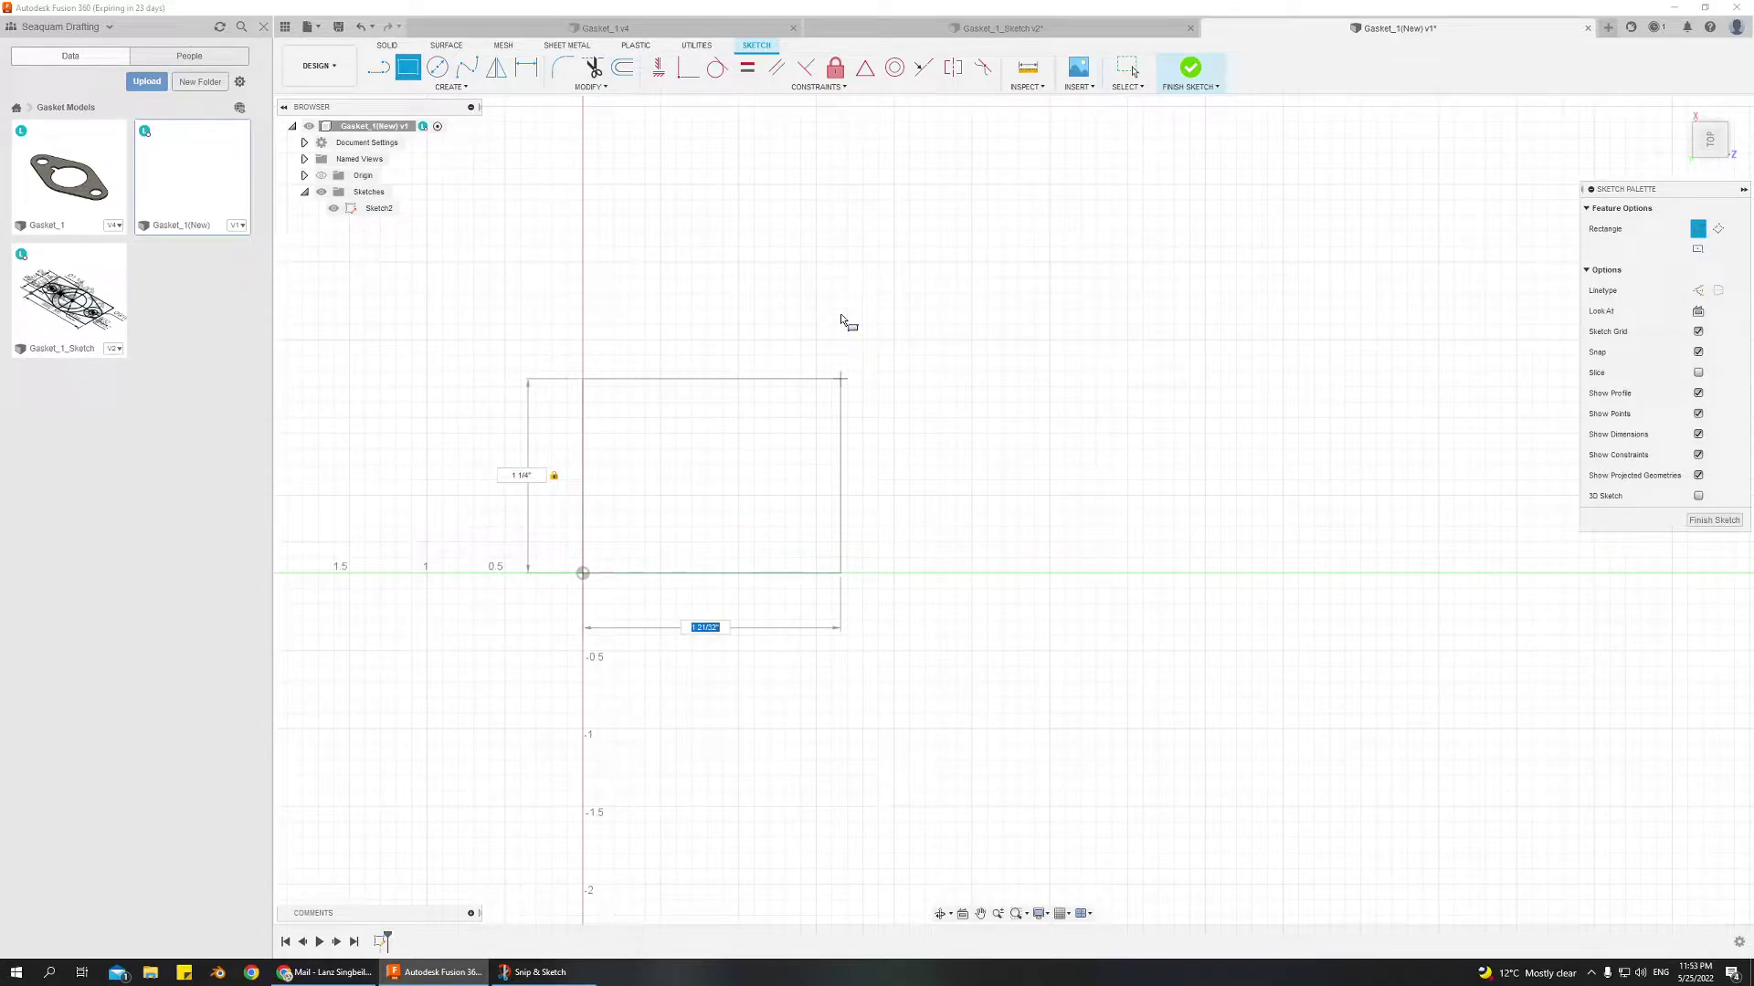
text(2)
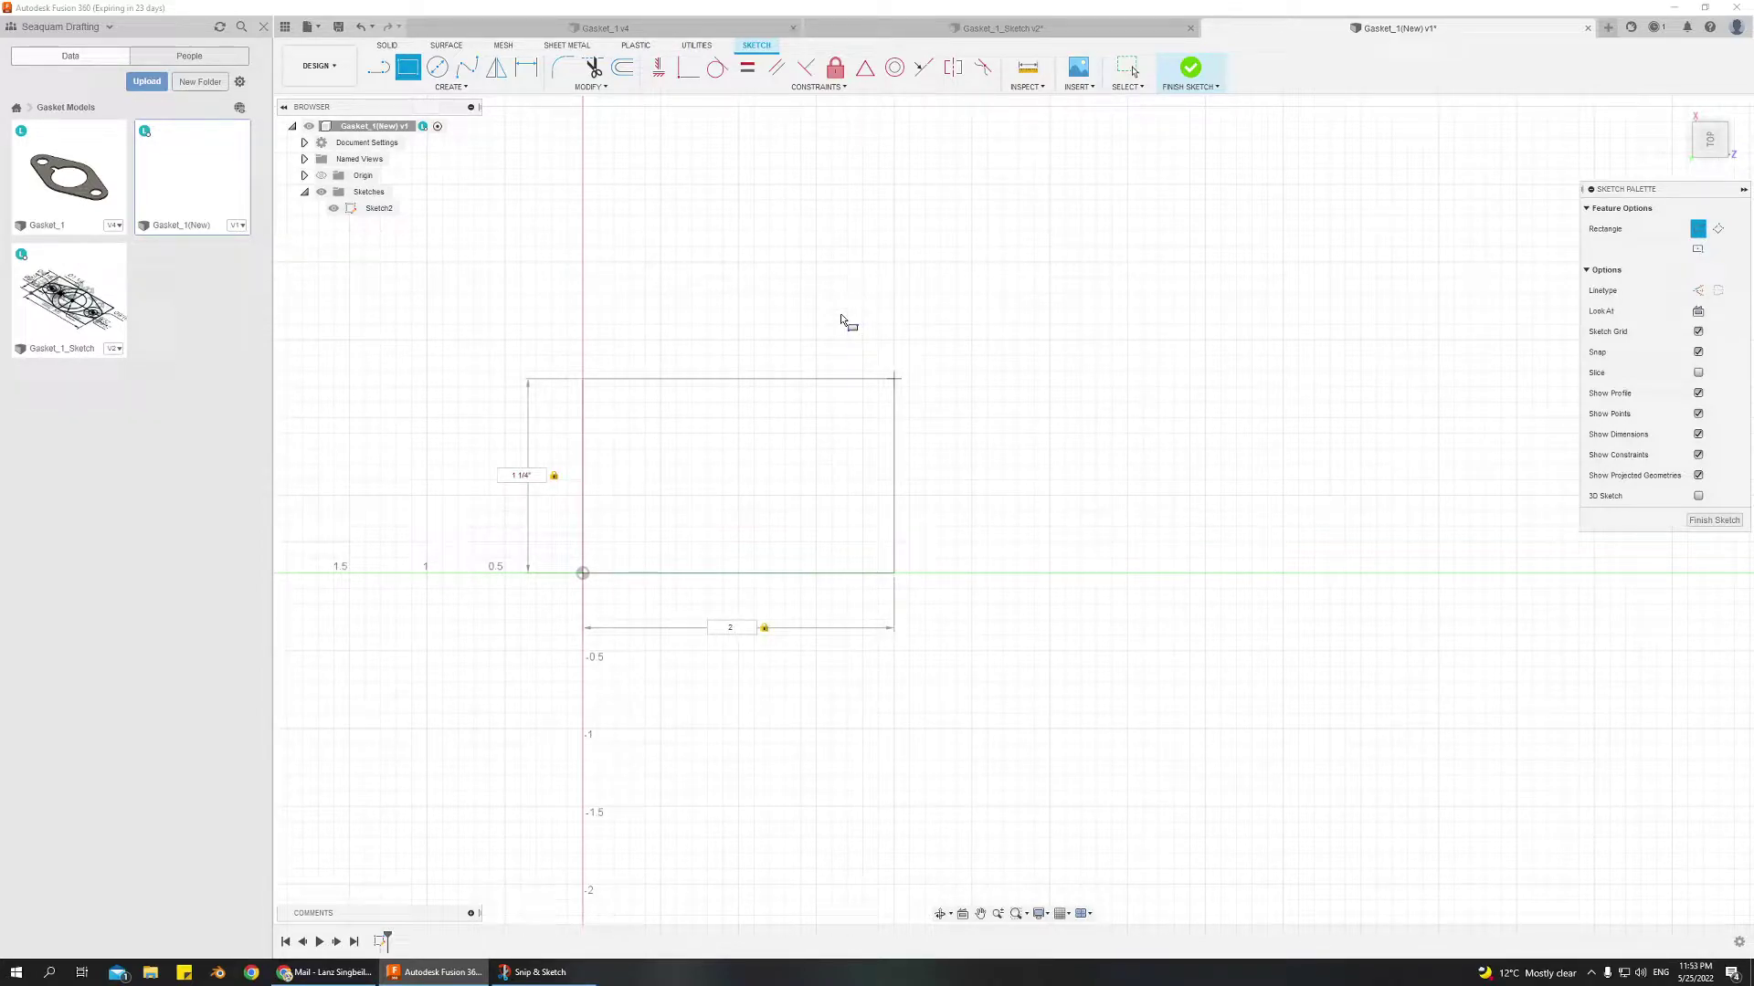
text( 3/8)
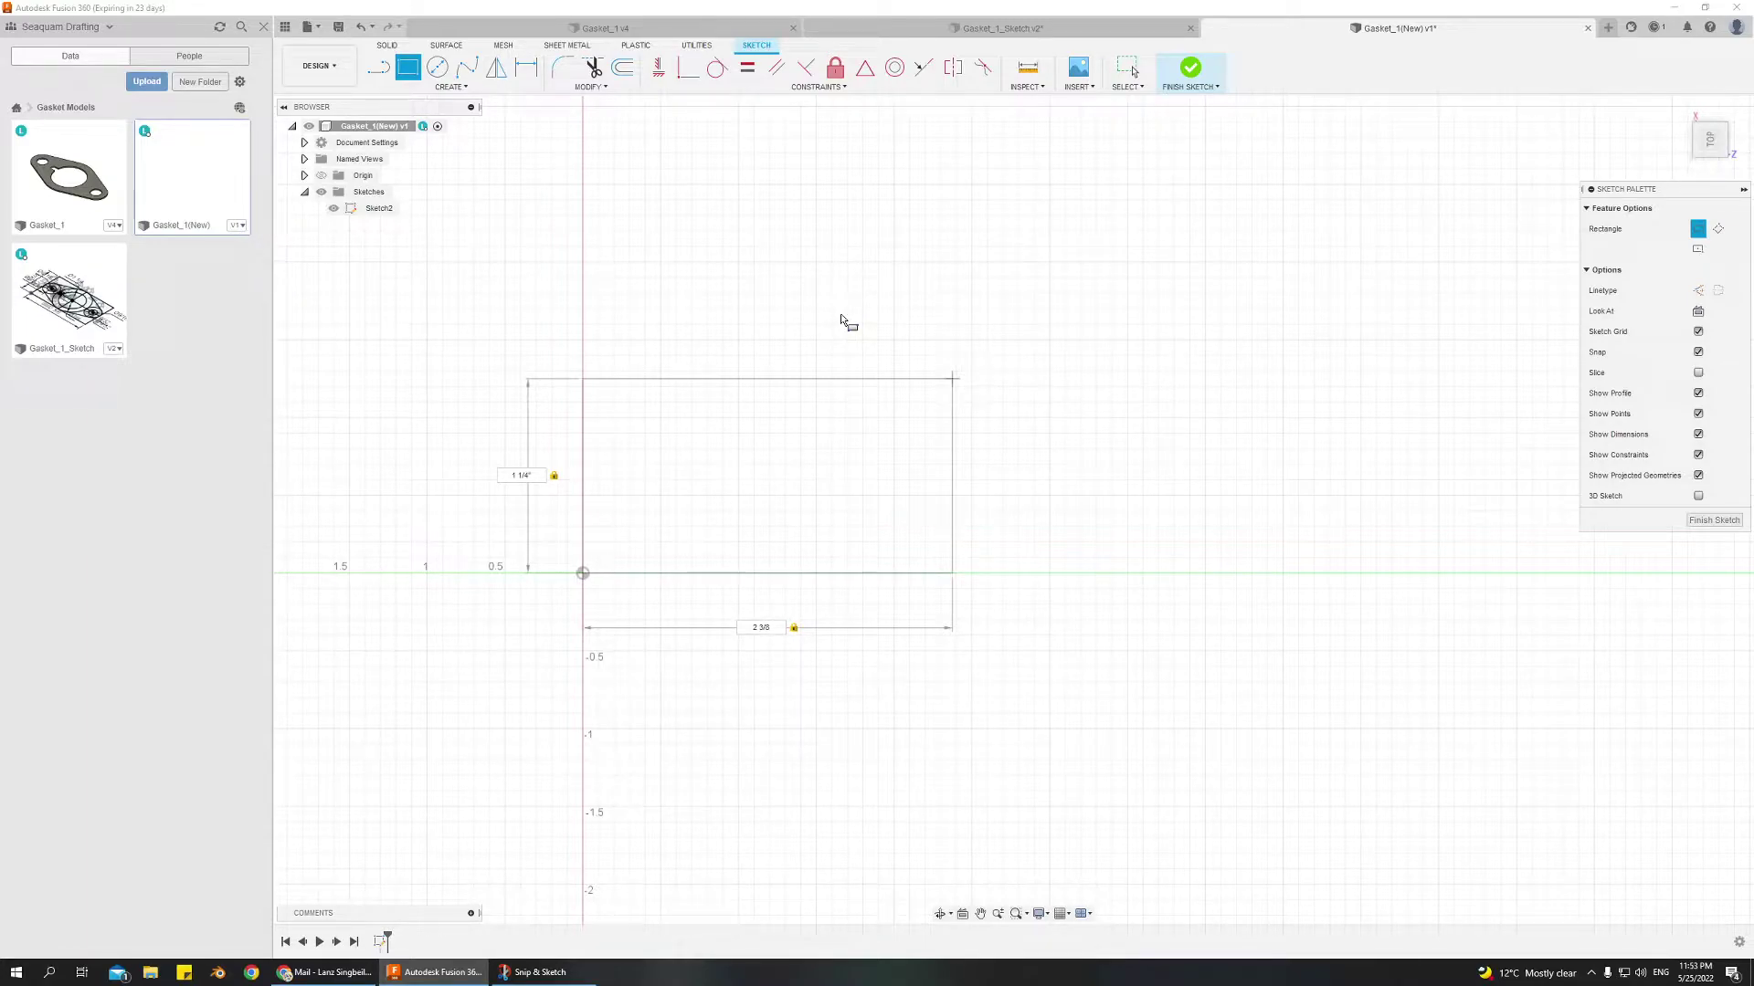
key(Escape)
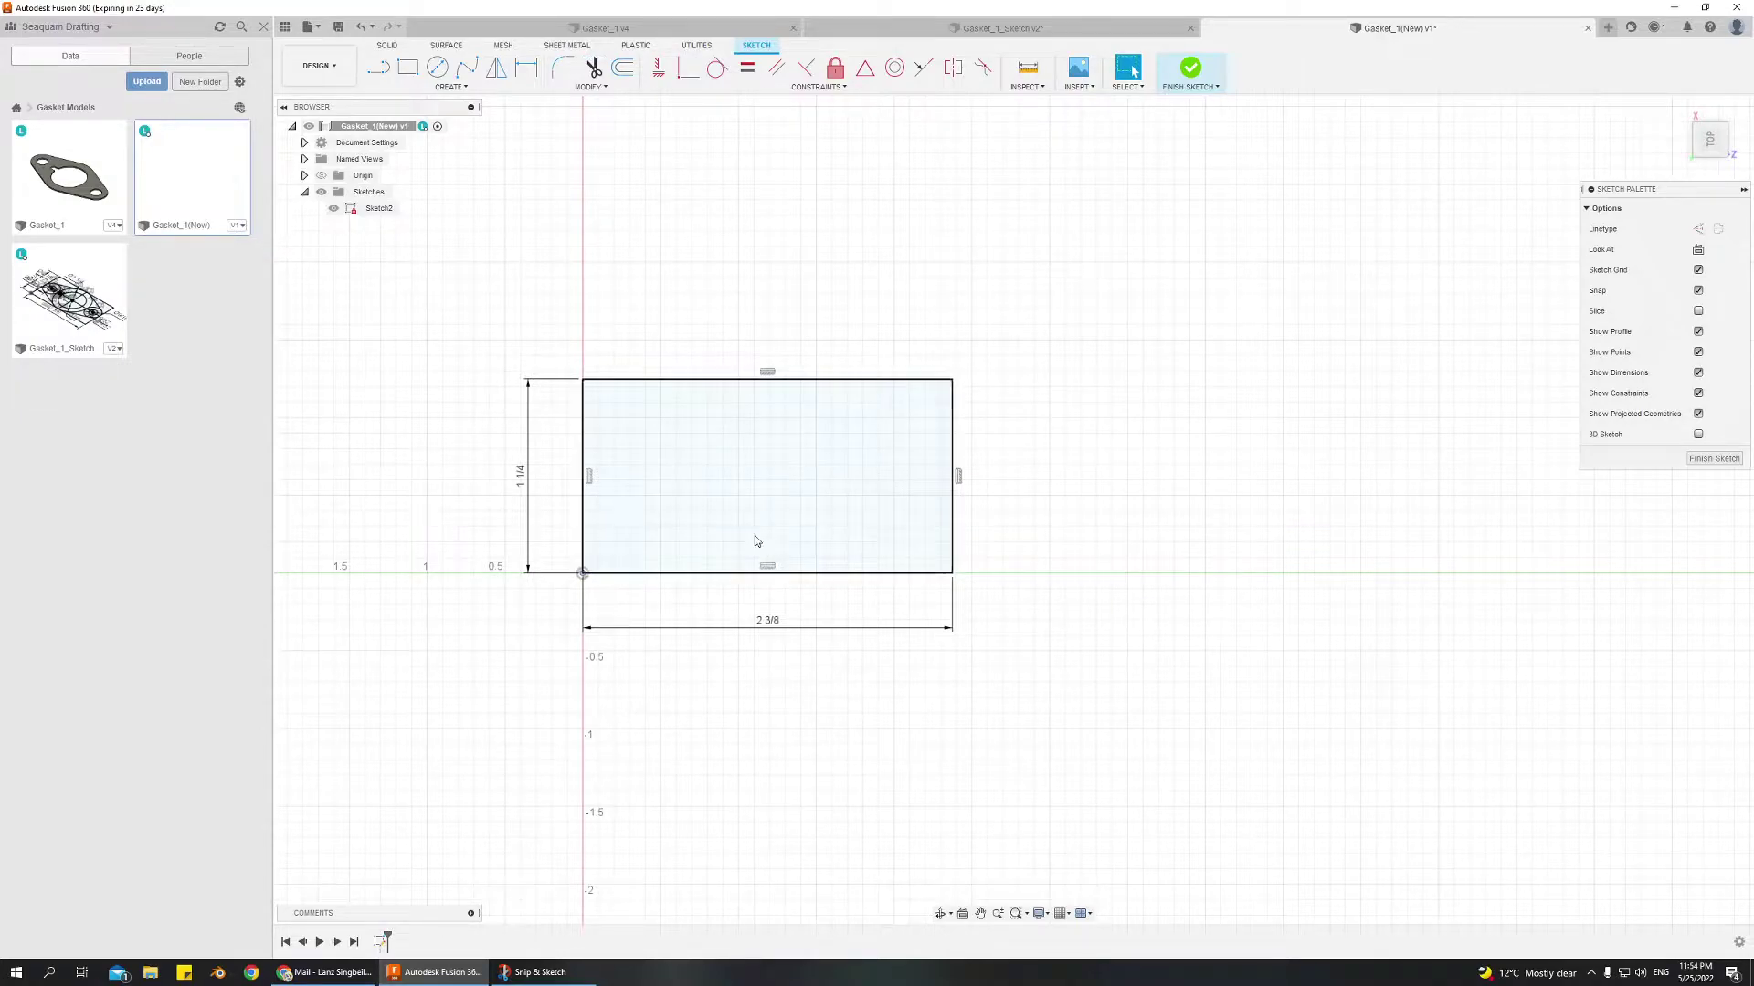
Draw horizontal and vertical centre lines joining the midpoints of the rectangle's opposite sides
click(378, 67)
scroll(826, 491, up, 2)
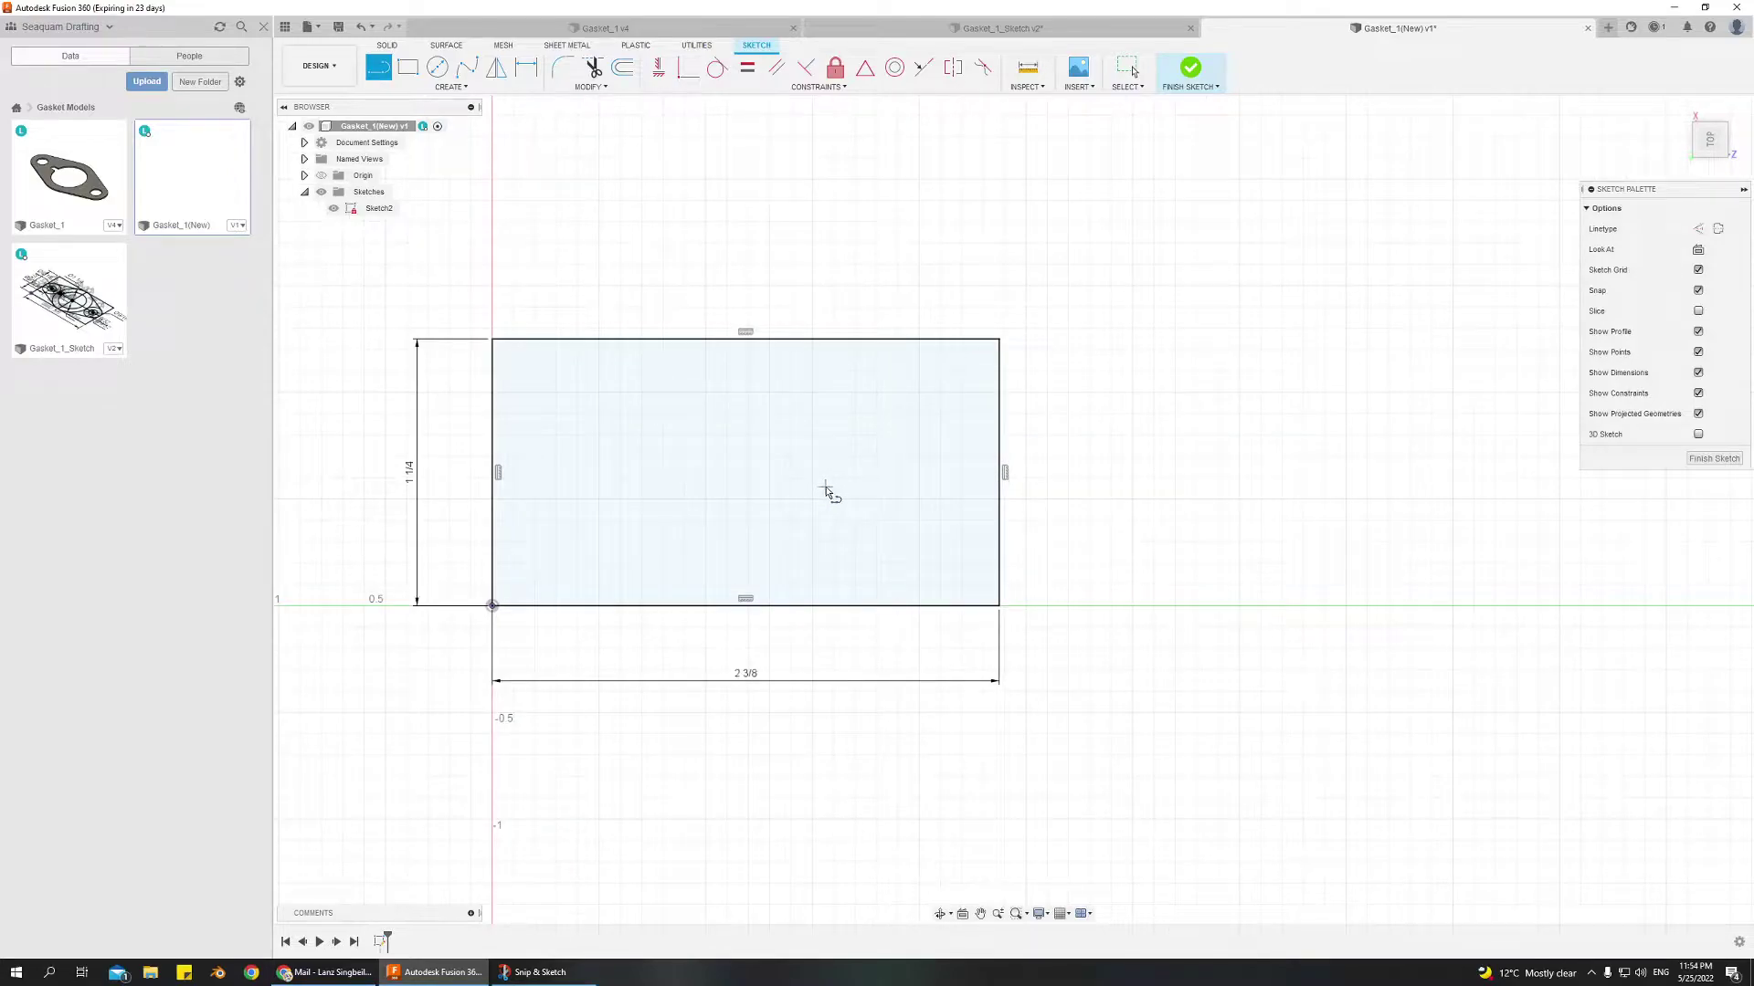
click(493, 472)
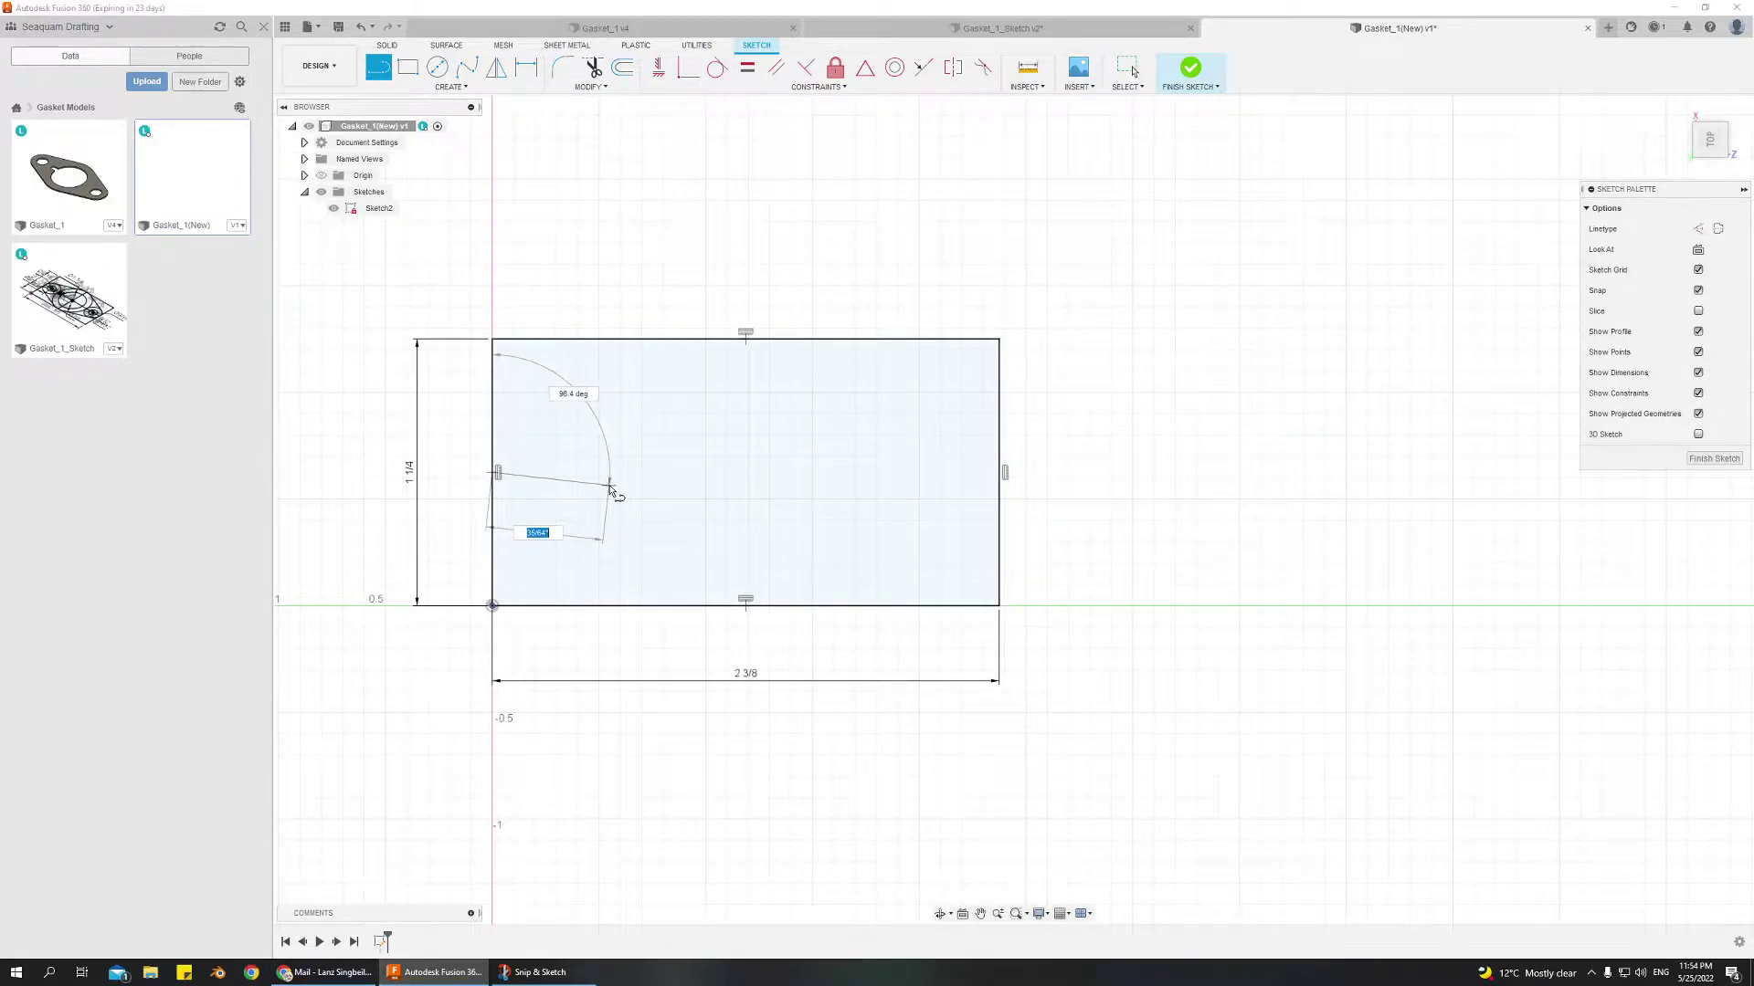
click(1004, 474)
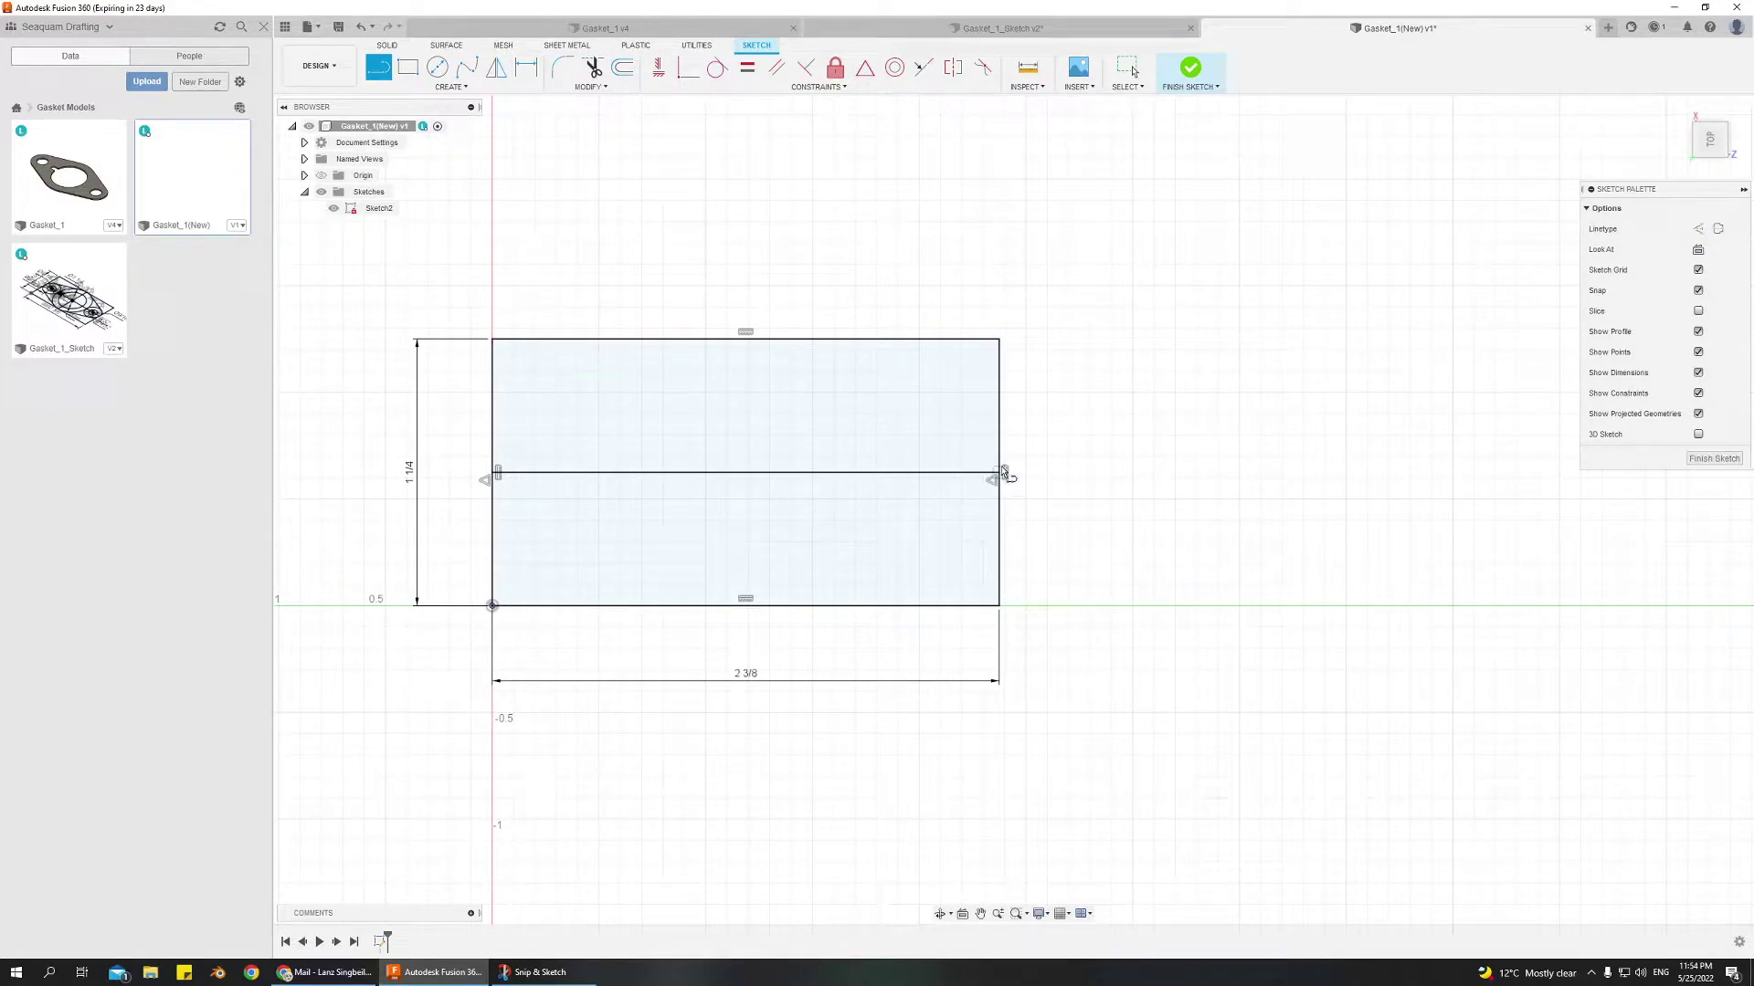
click(744, 336)
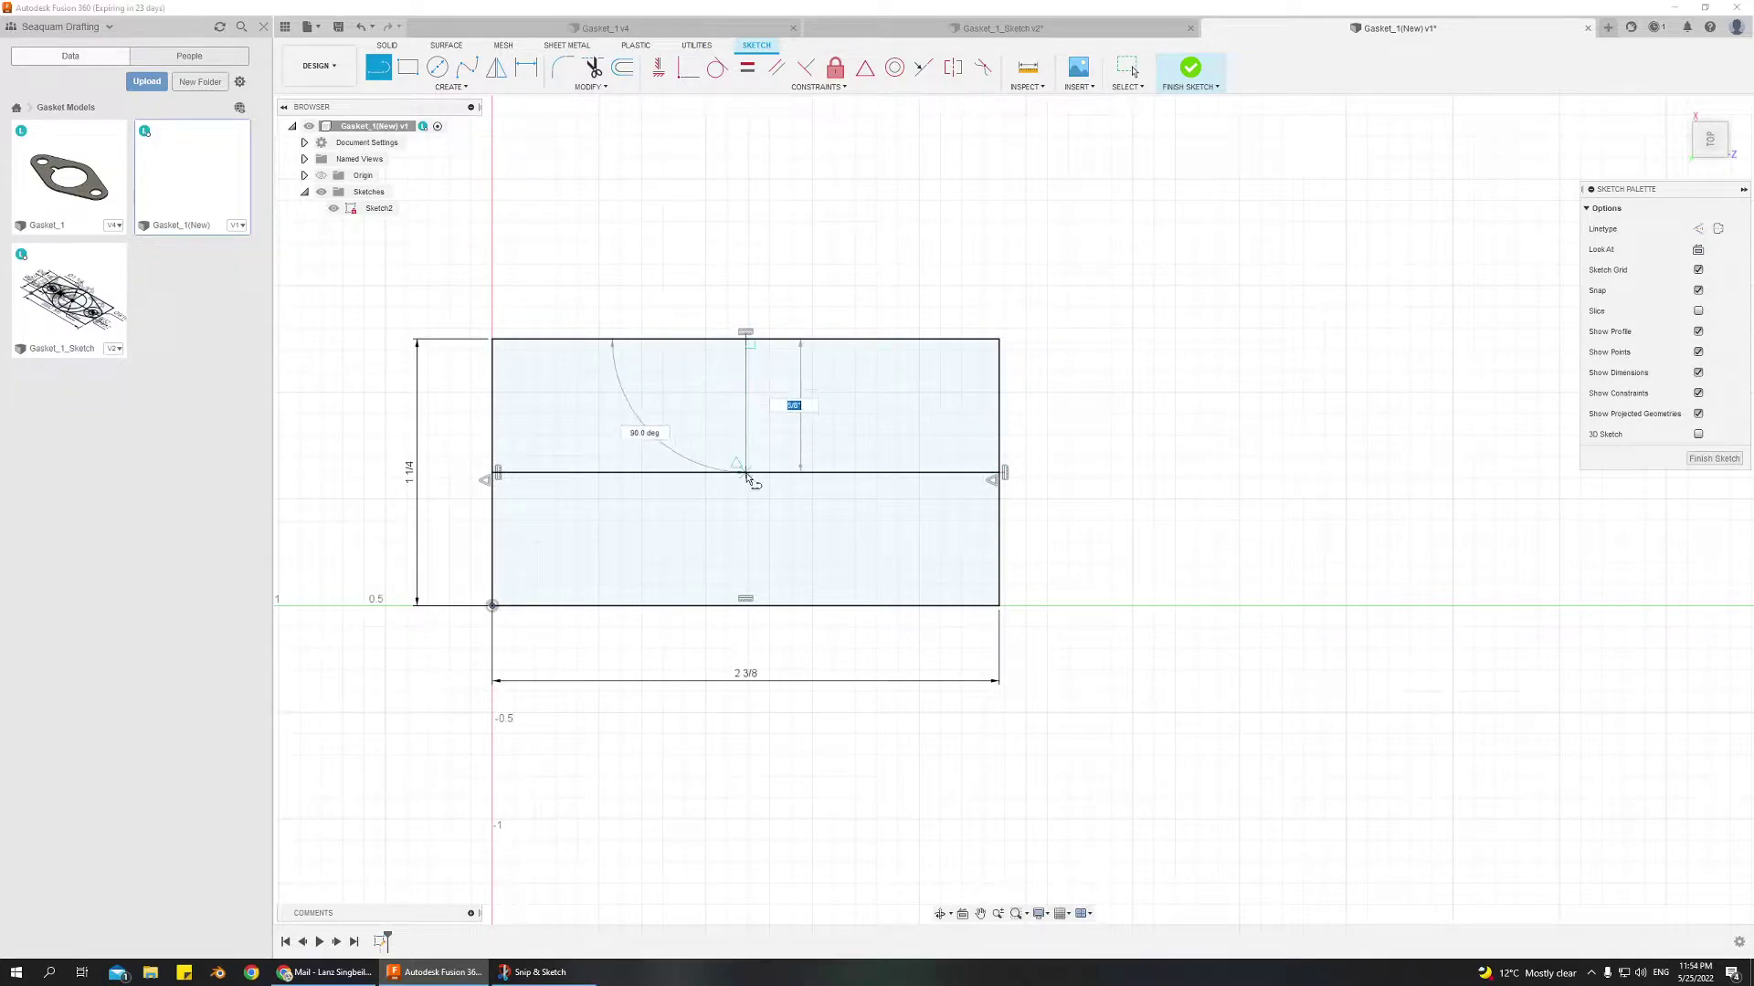
double_click(746, 602)
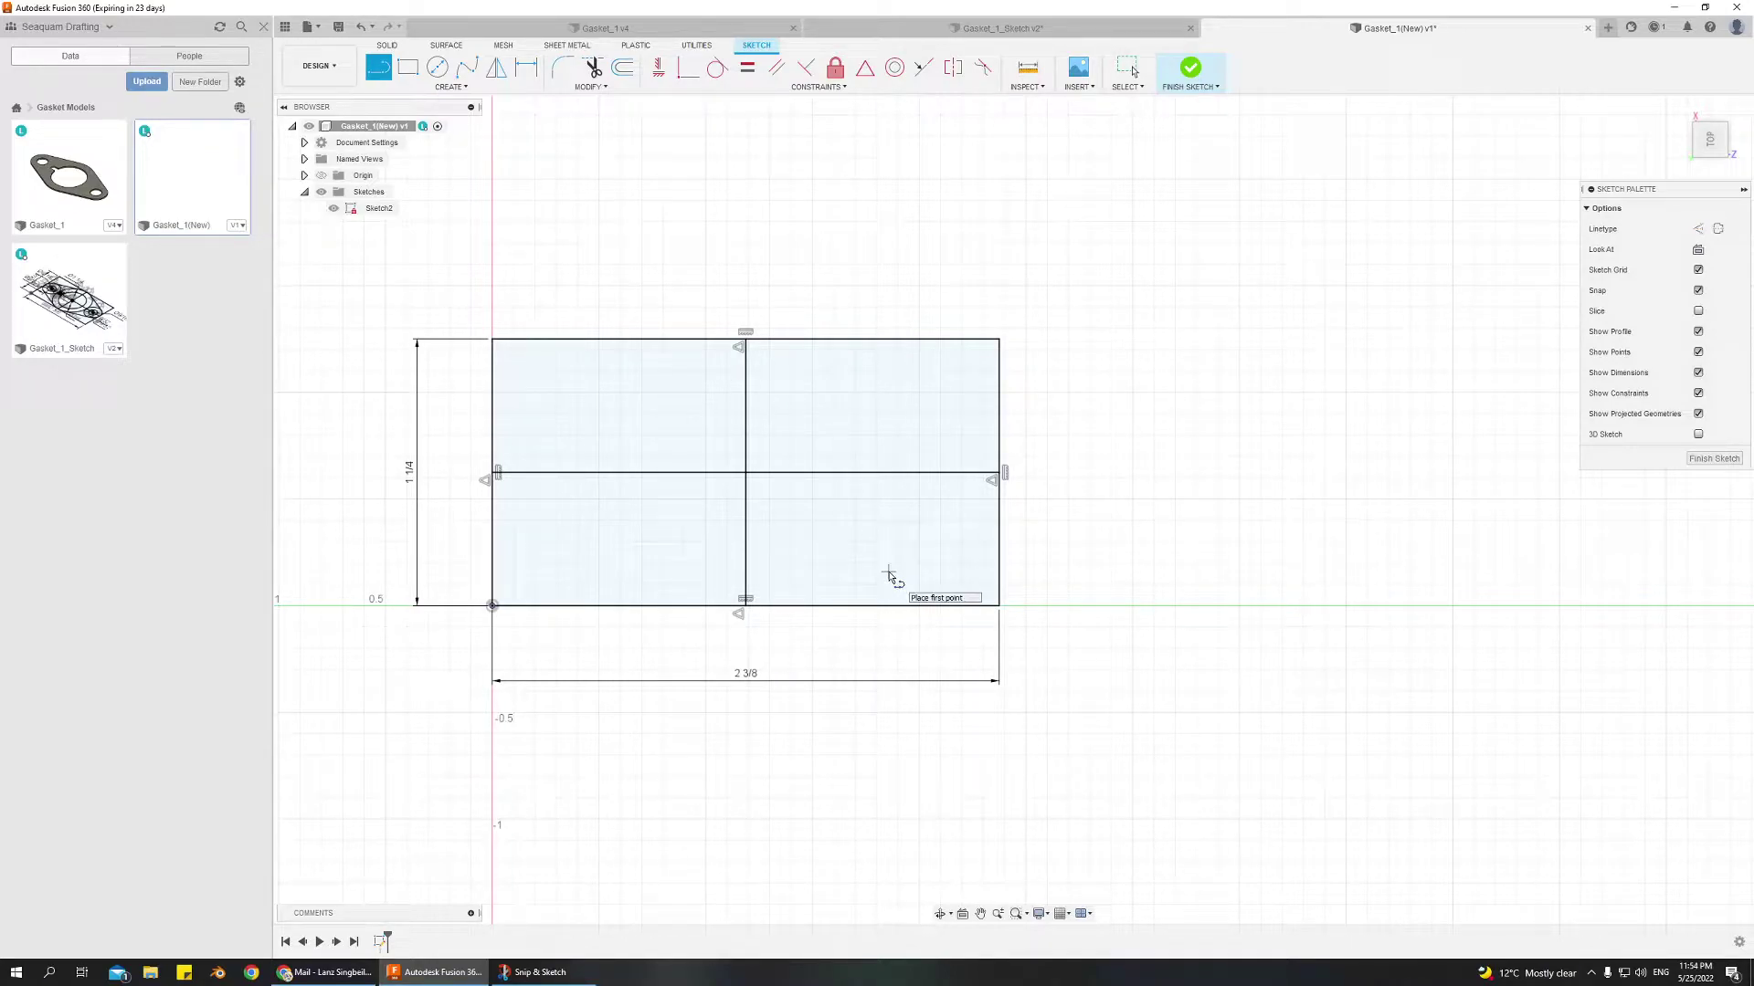
key(Escape)
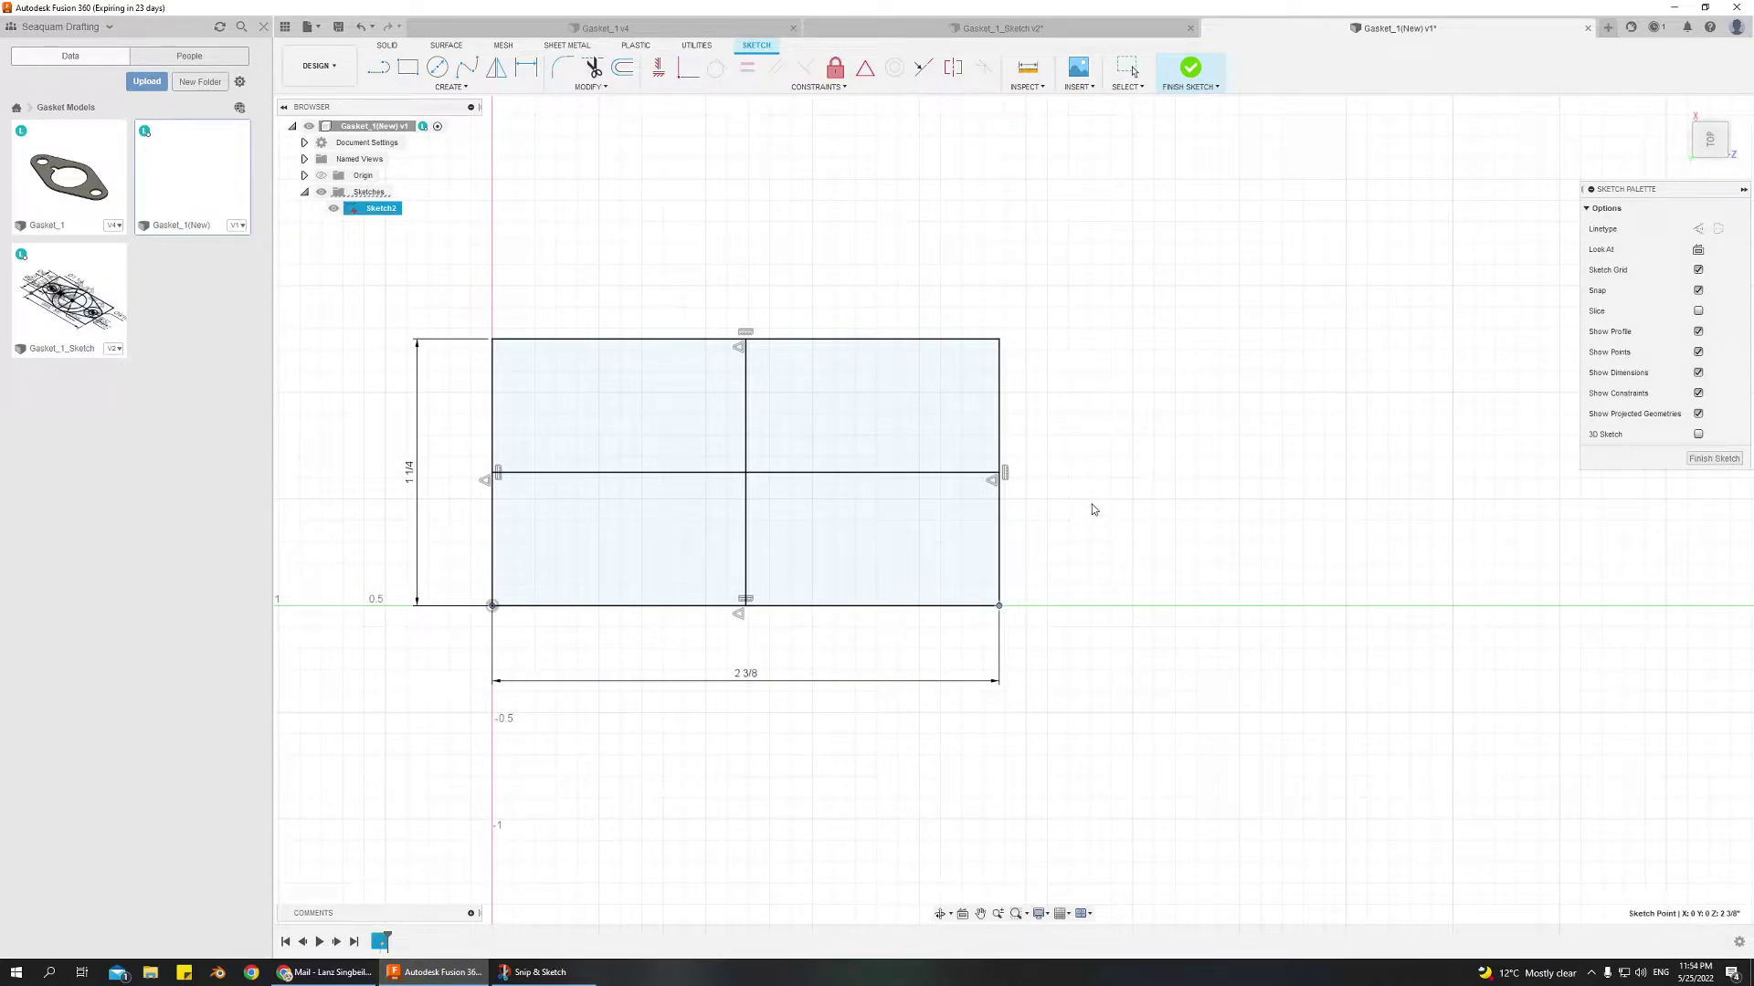
click(771, 476)
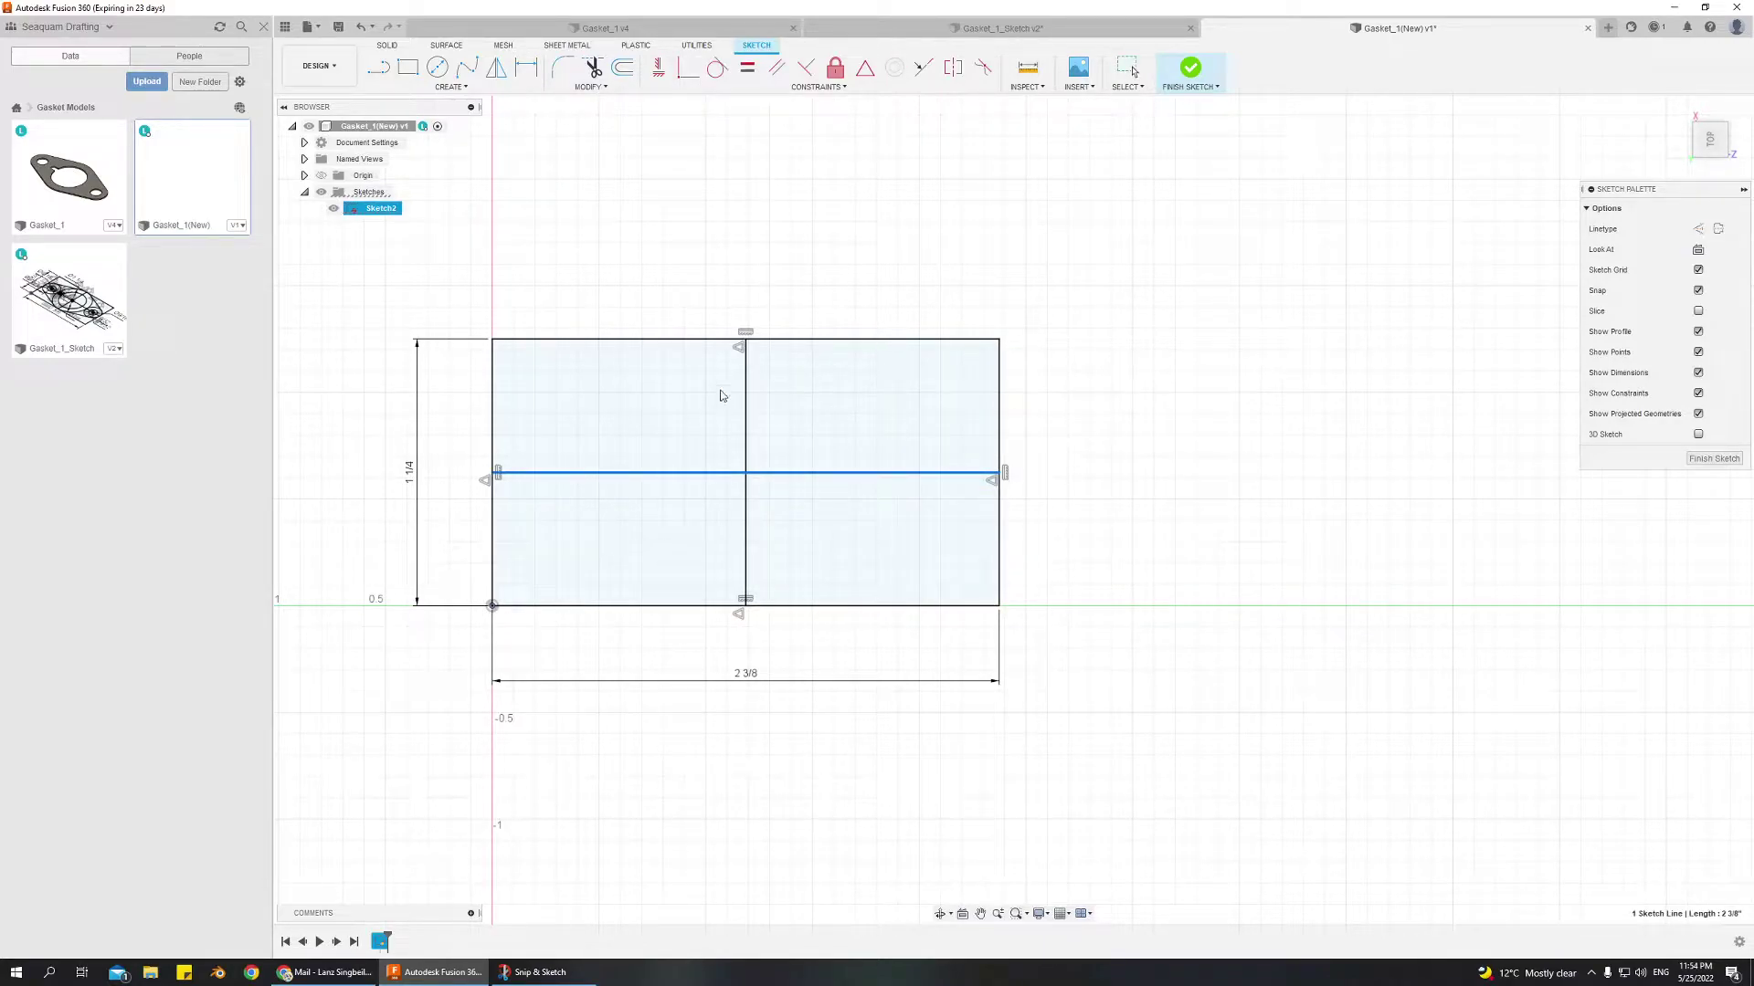
key(Escape)
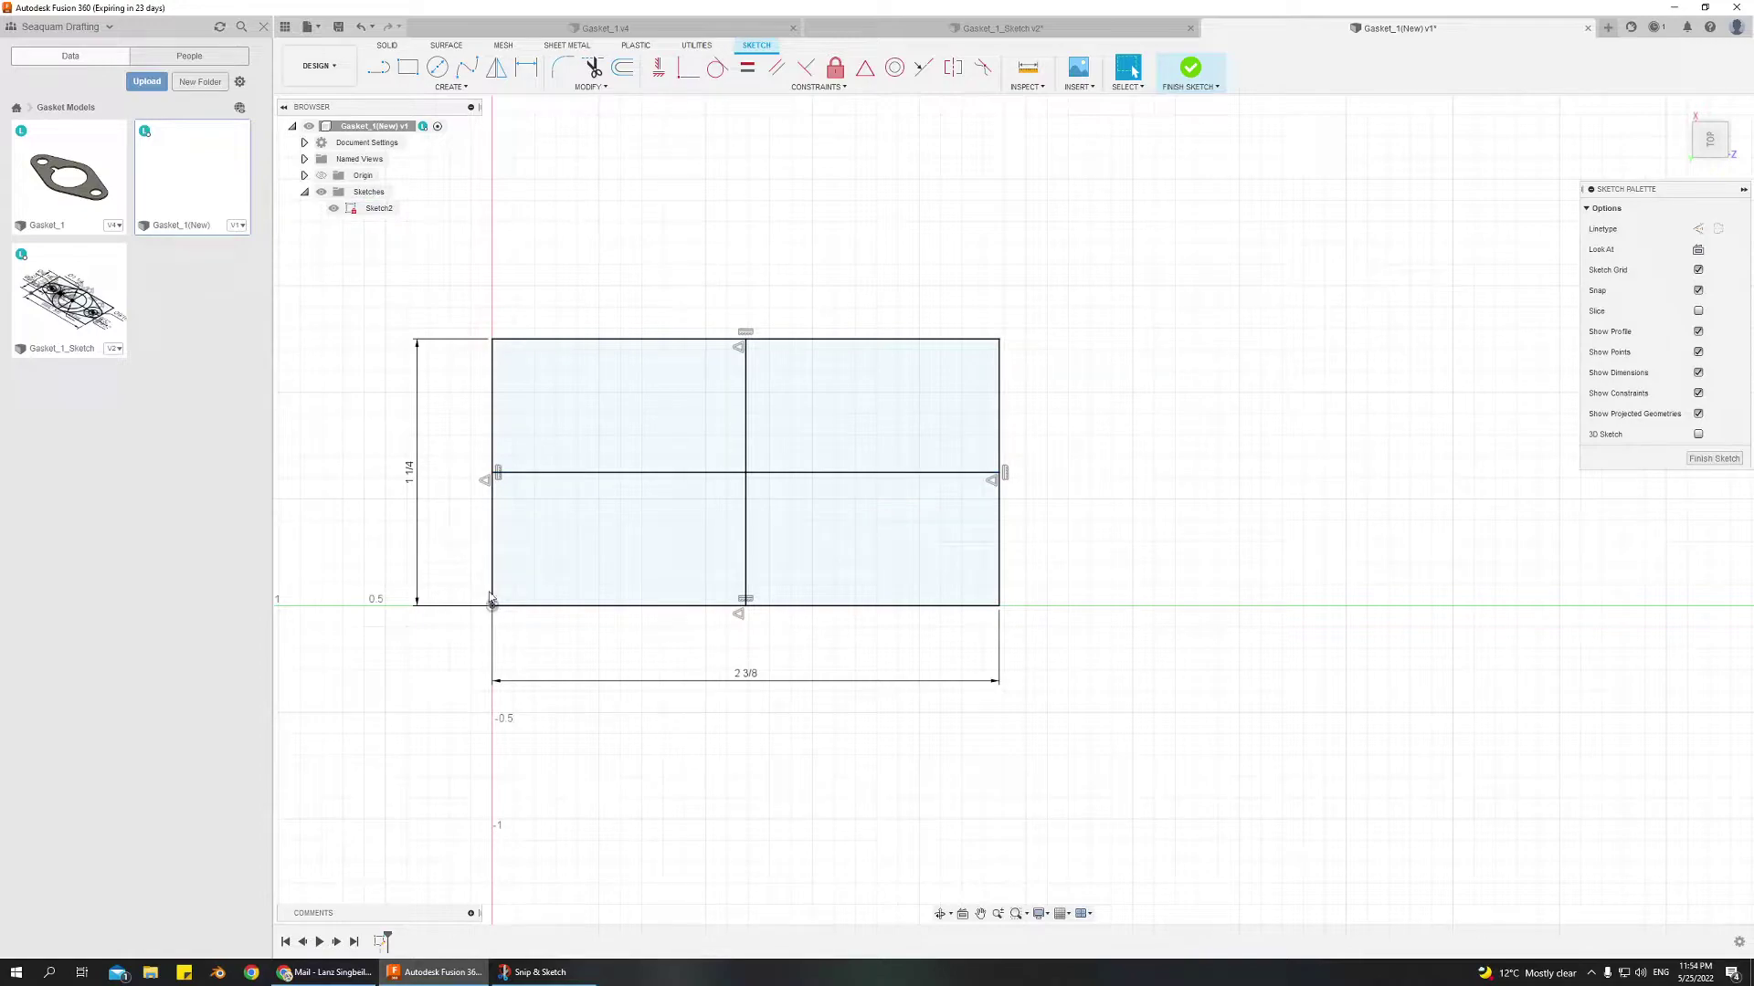
click(493, 607)
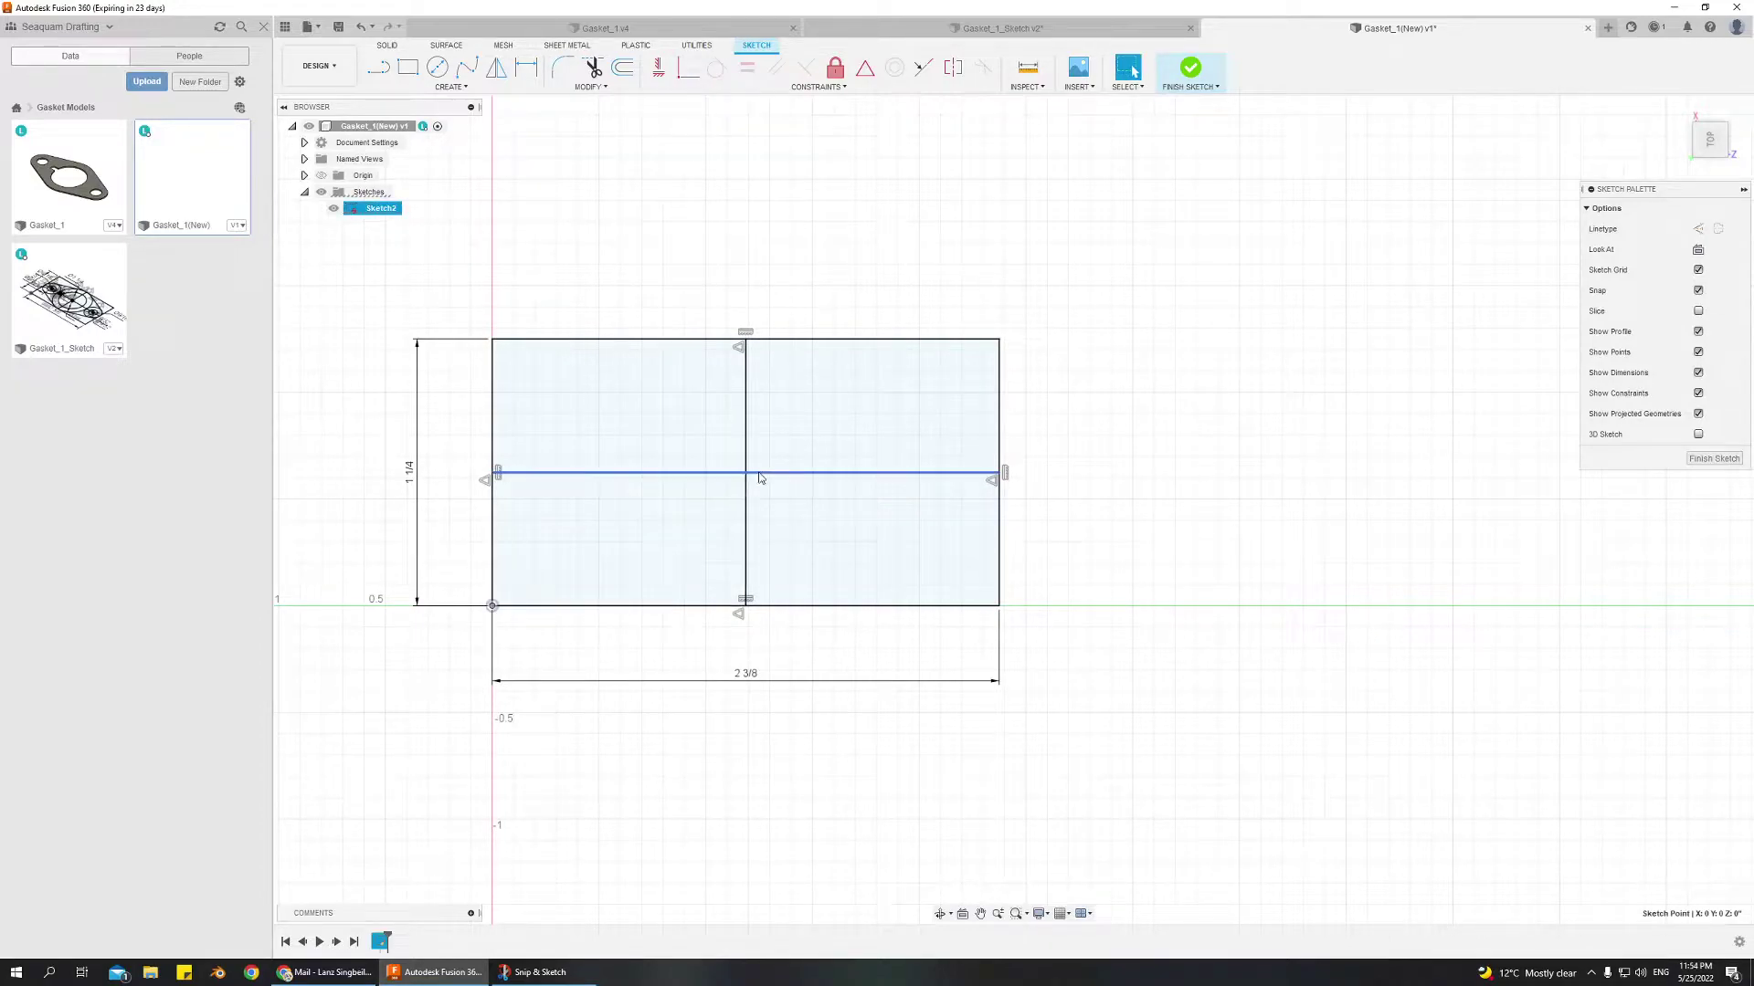
click(800, 341)
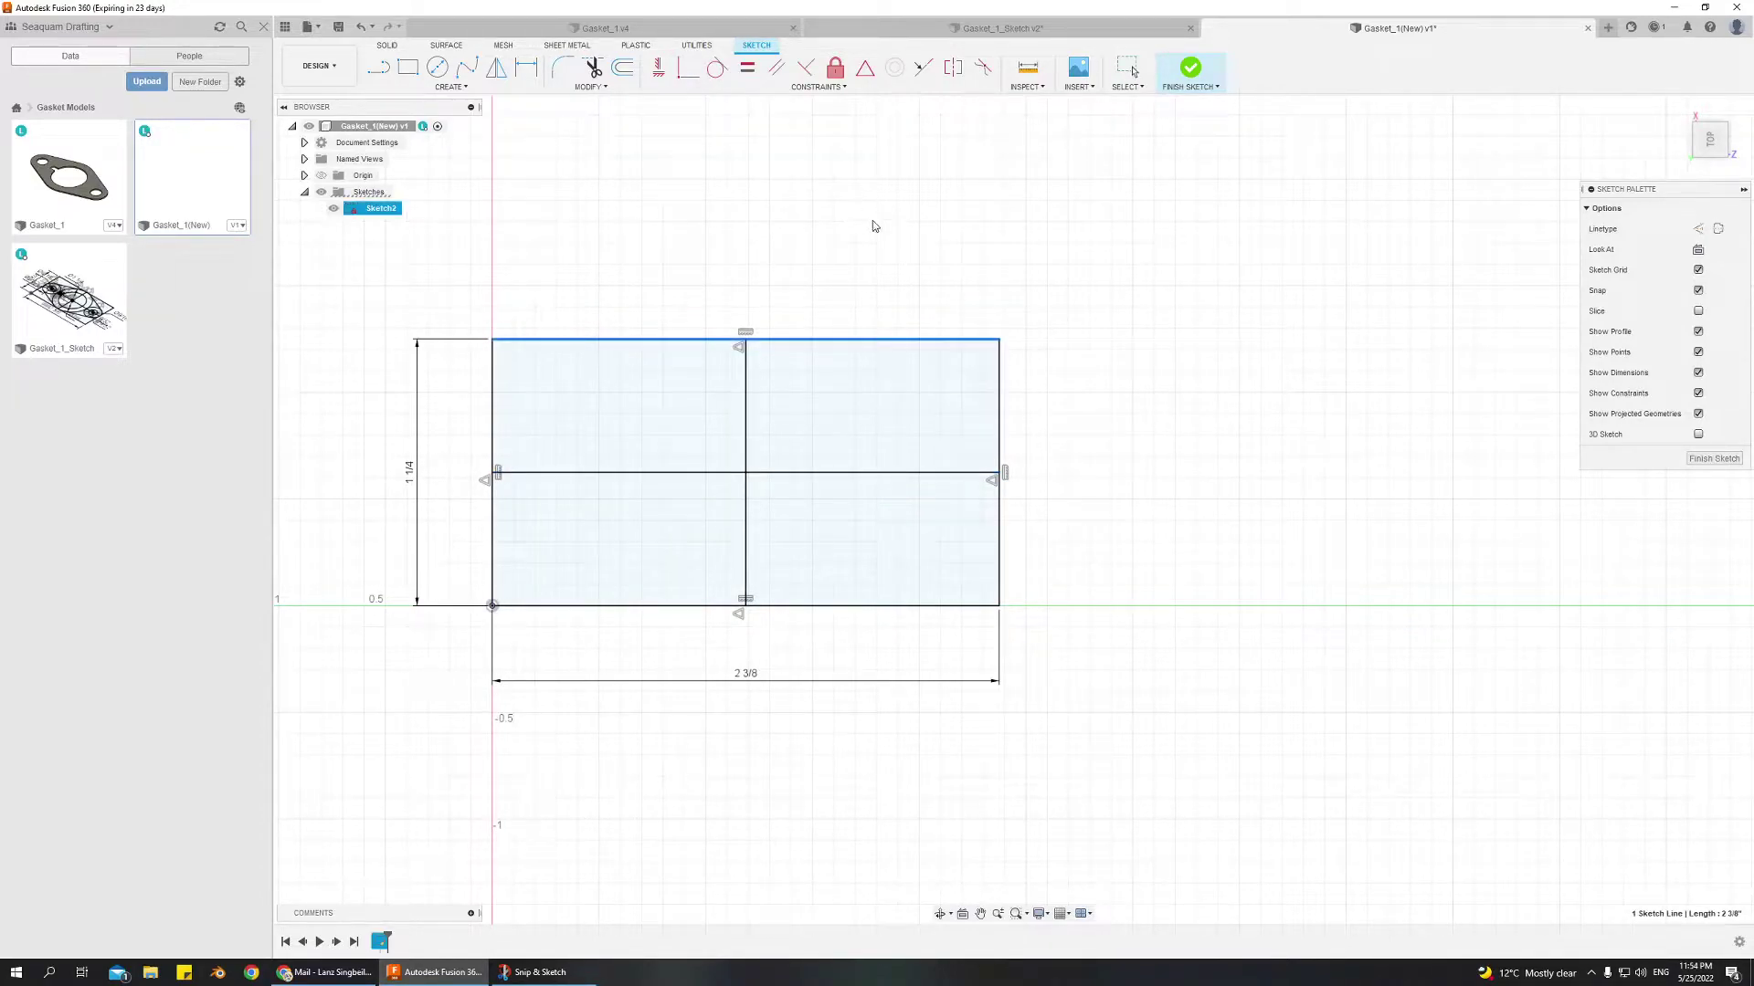
click(1186, 356)
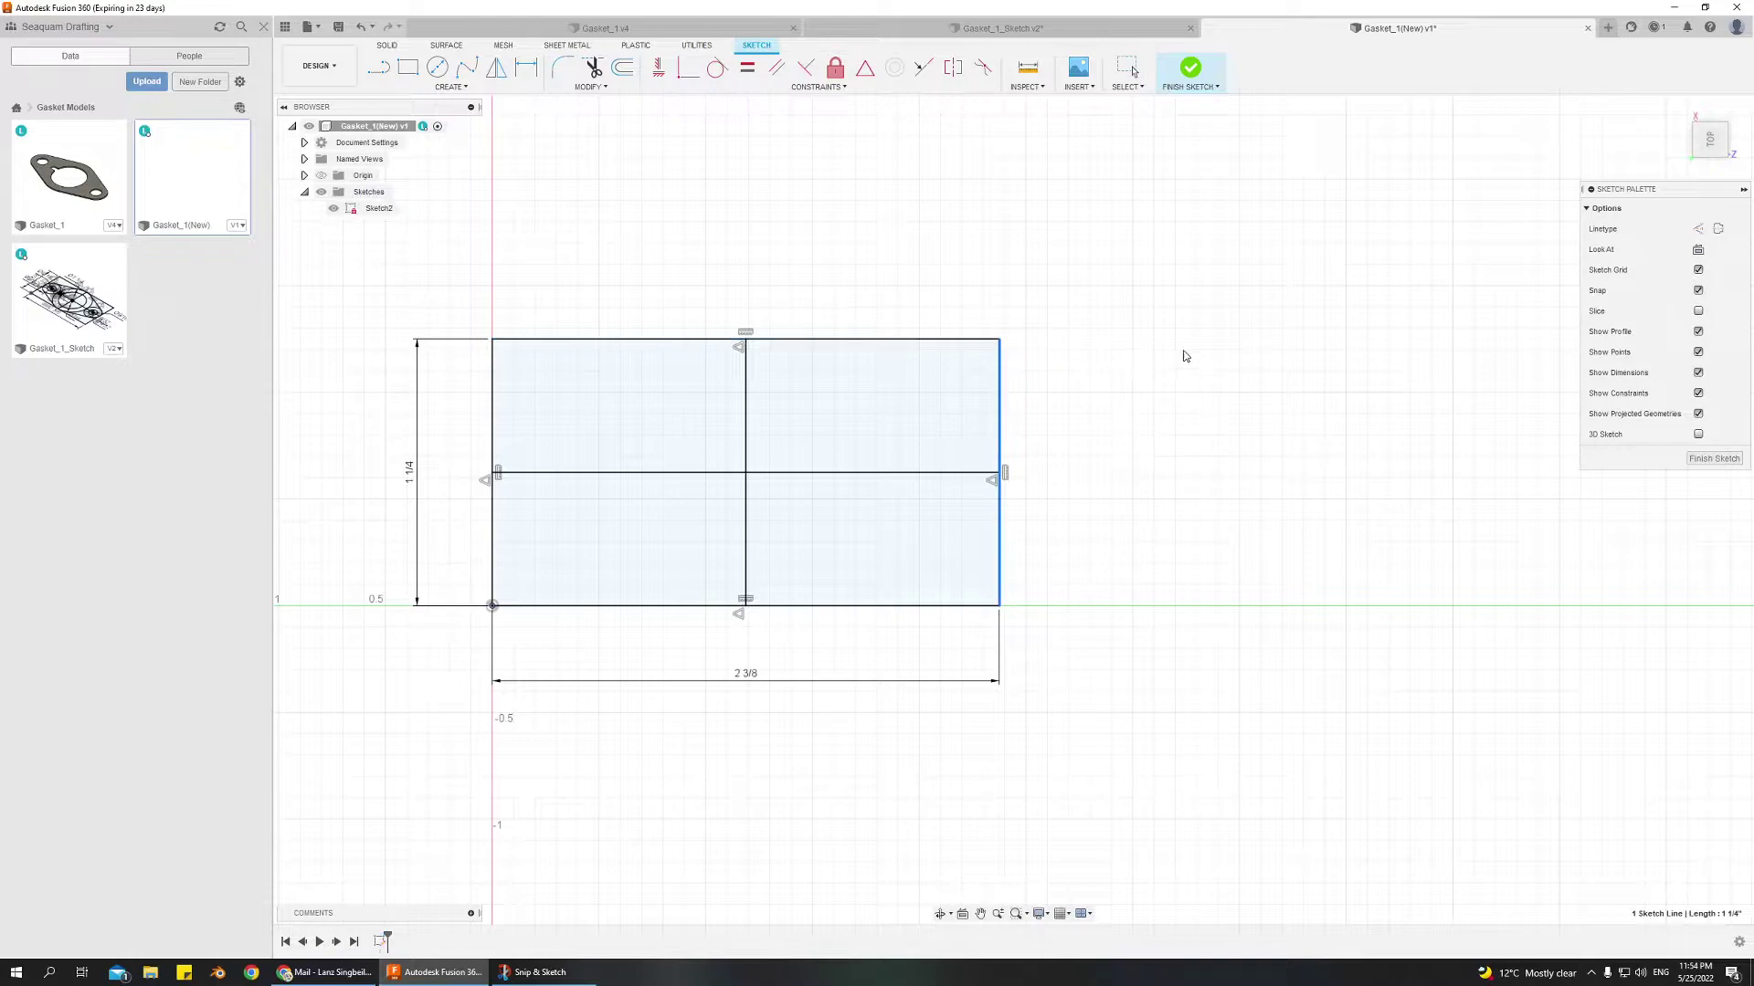
click(746, 418)
click(492, 416)
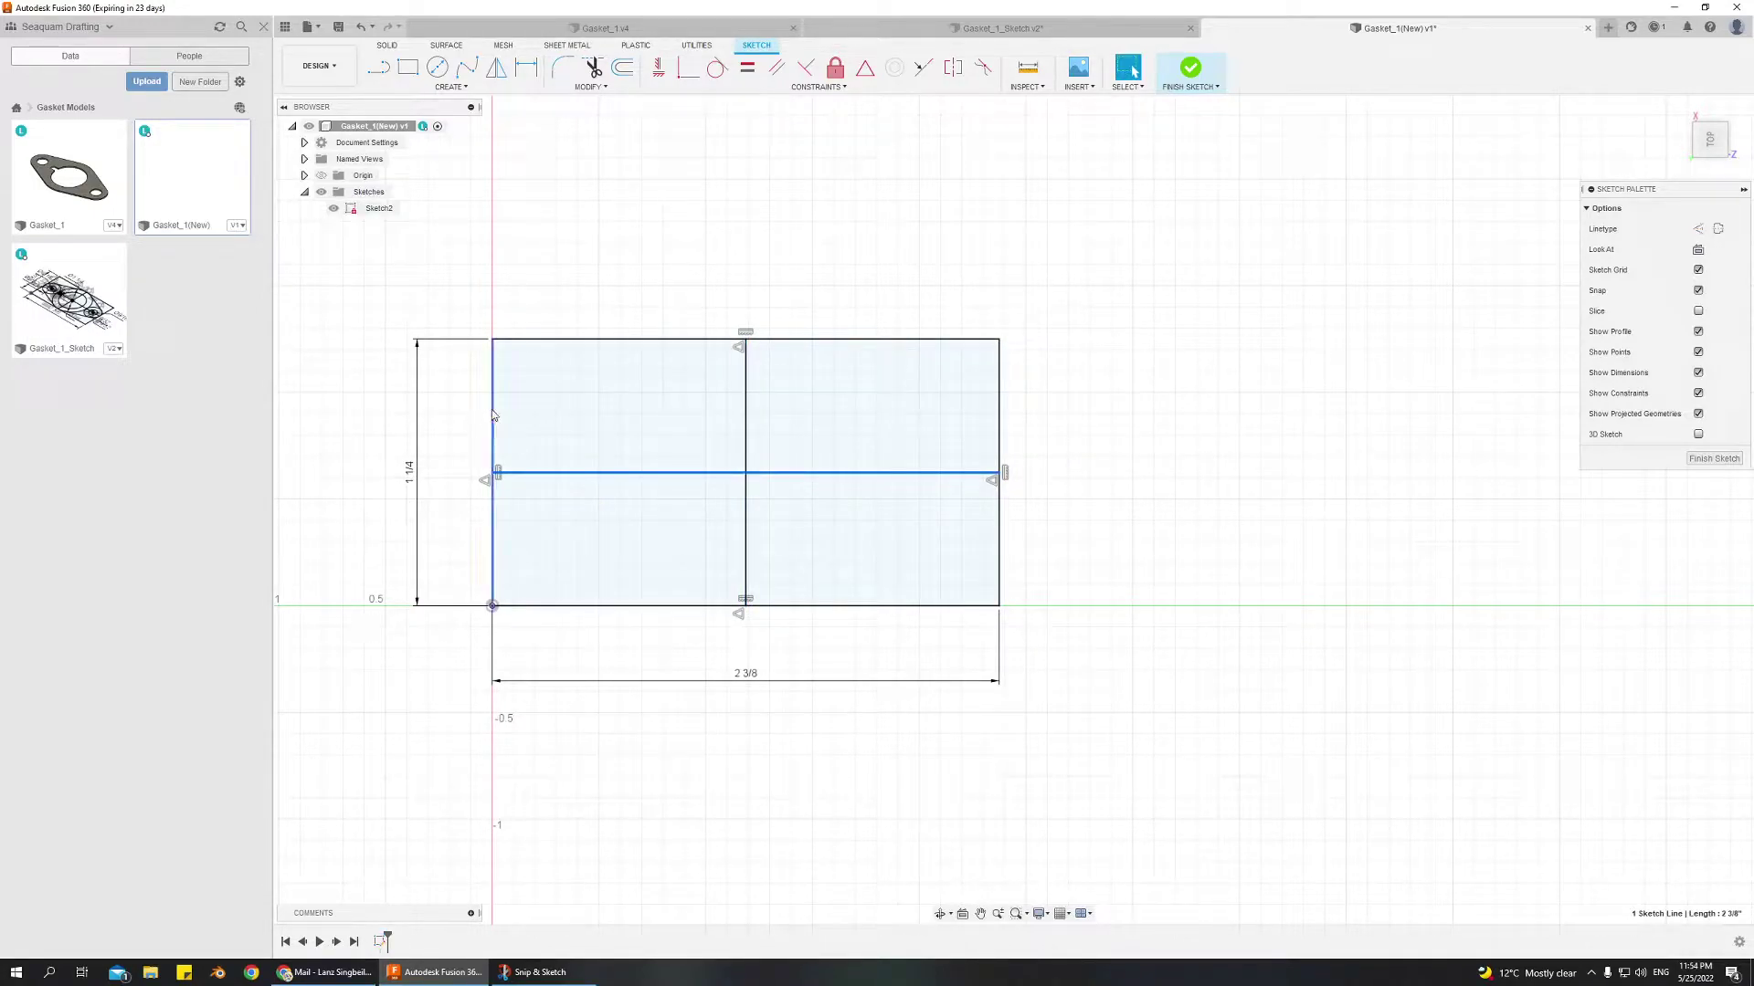
key(Escape)
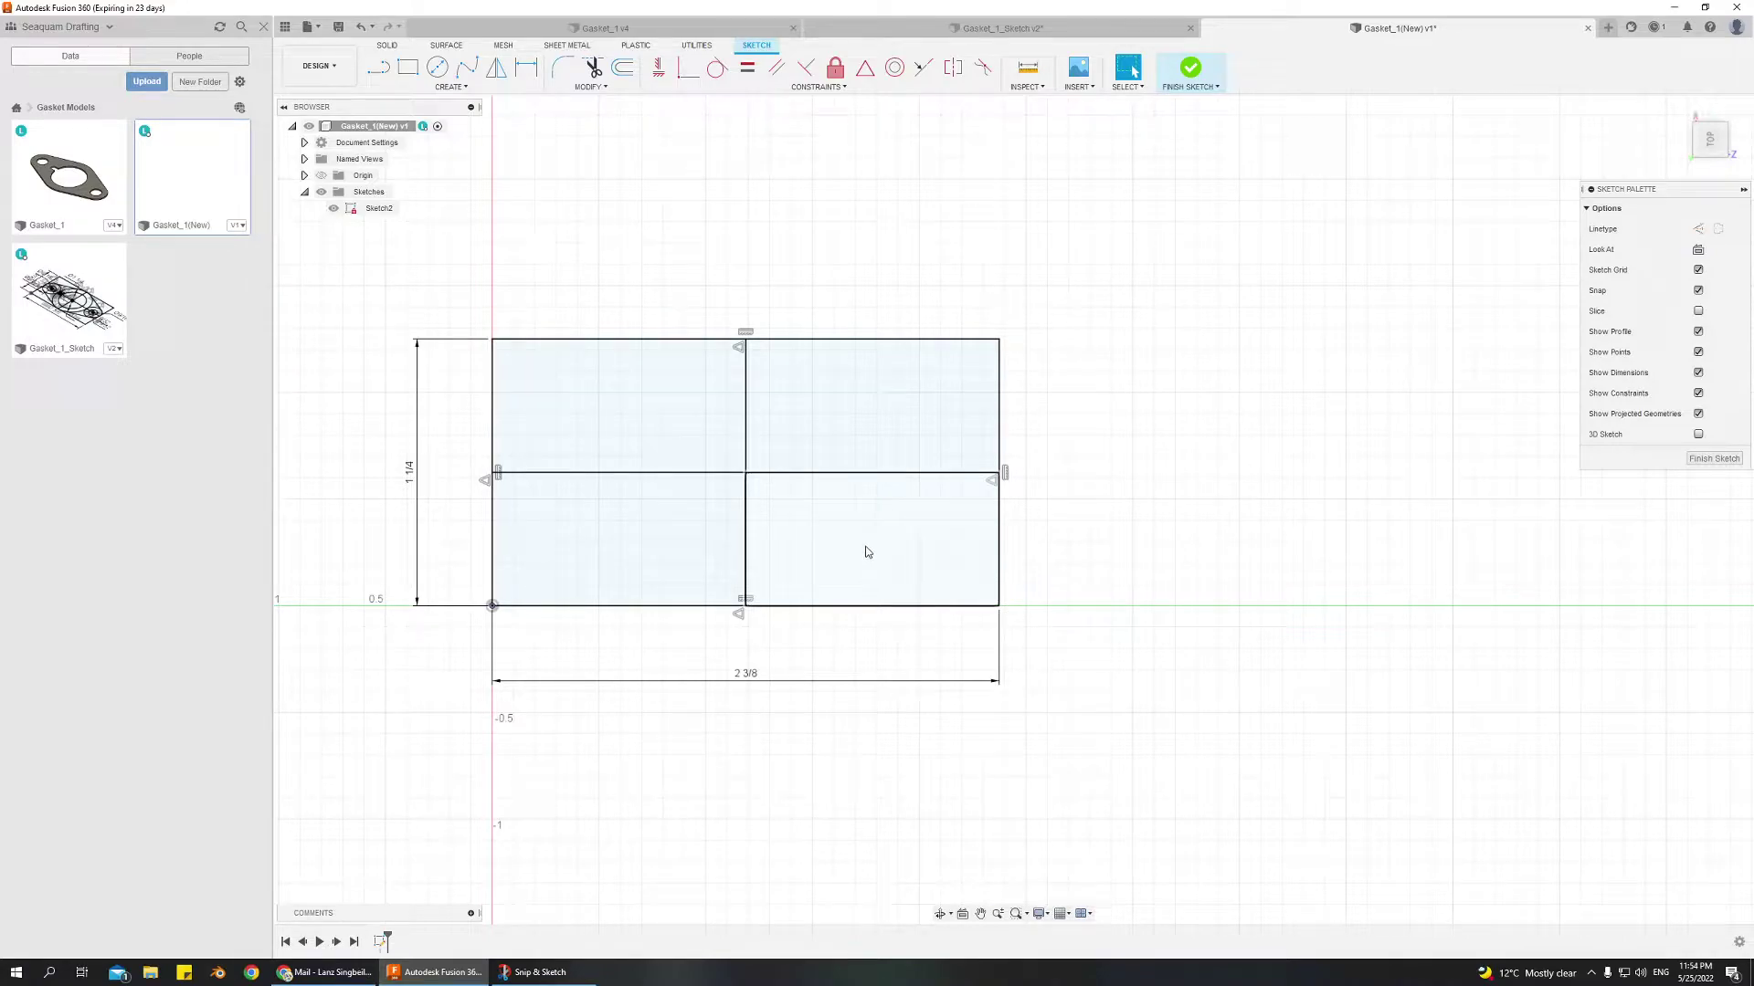
Draw a 7/8 in diameter circle centred on the intersection of the rectangle's two centre lines
click(437, 66)
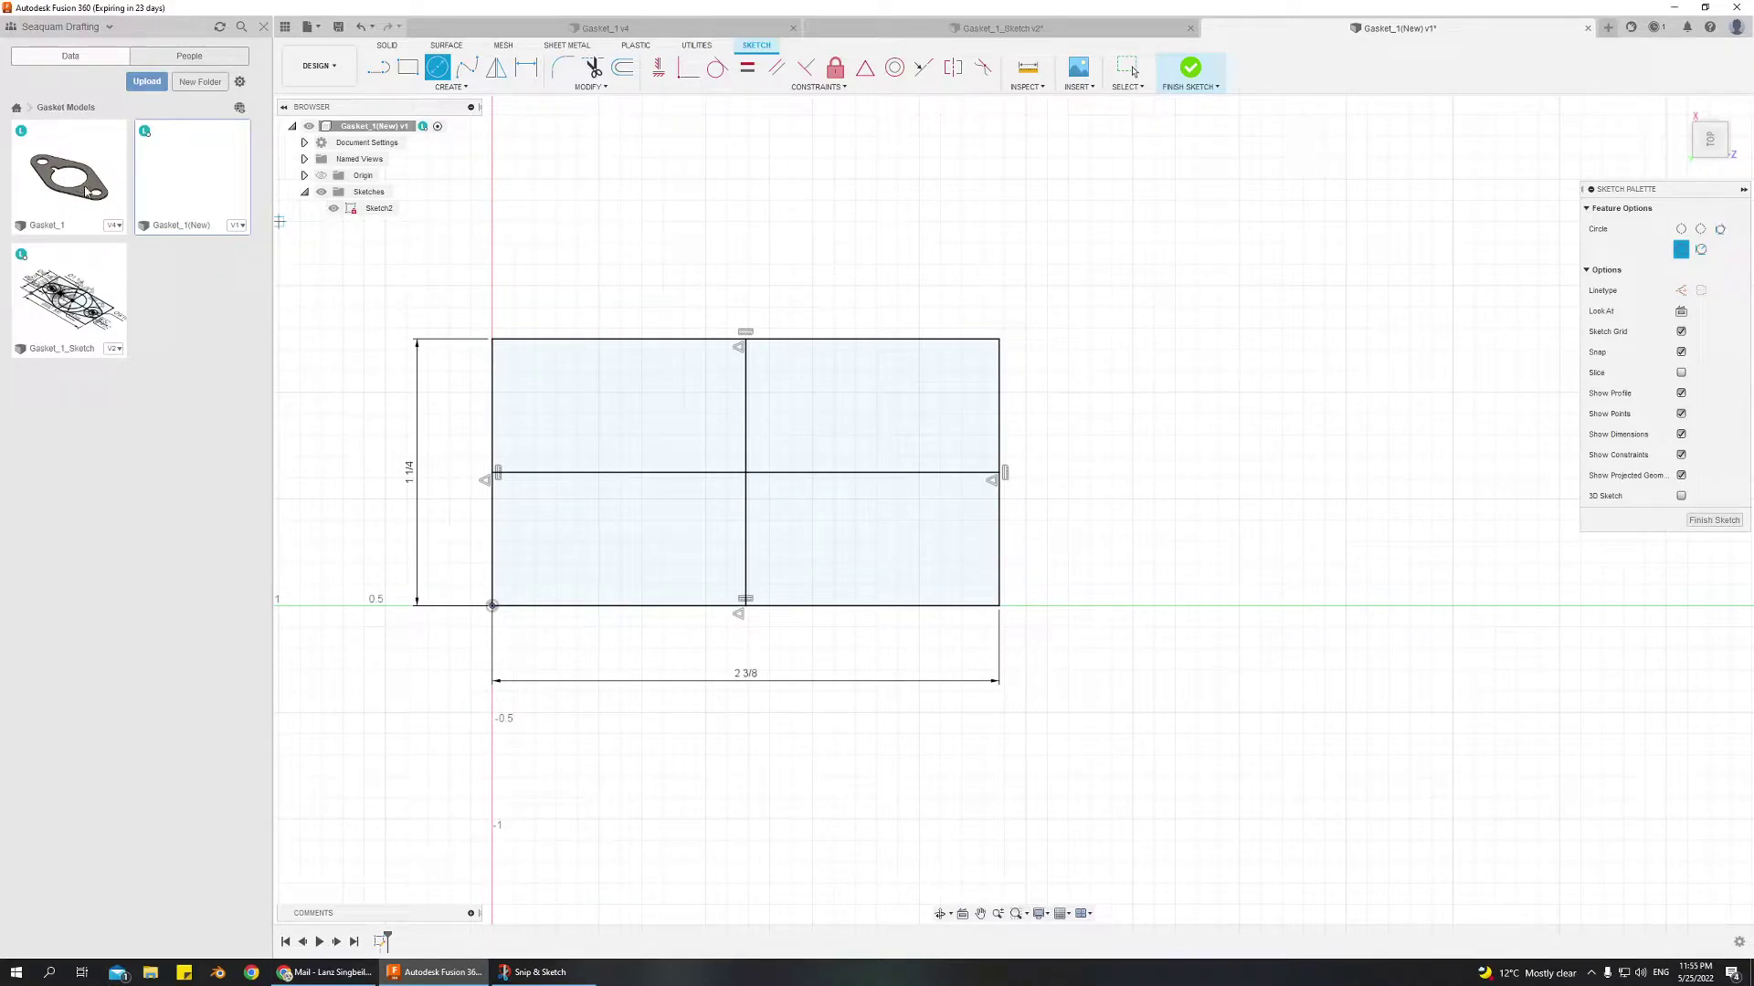
click(745, 473)
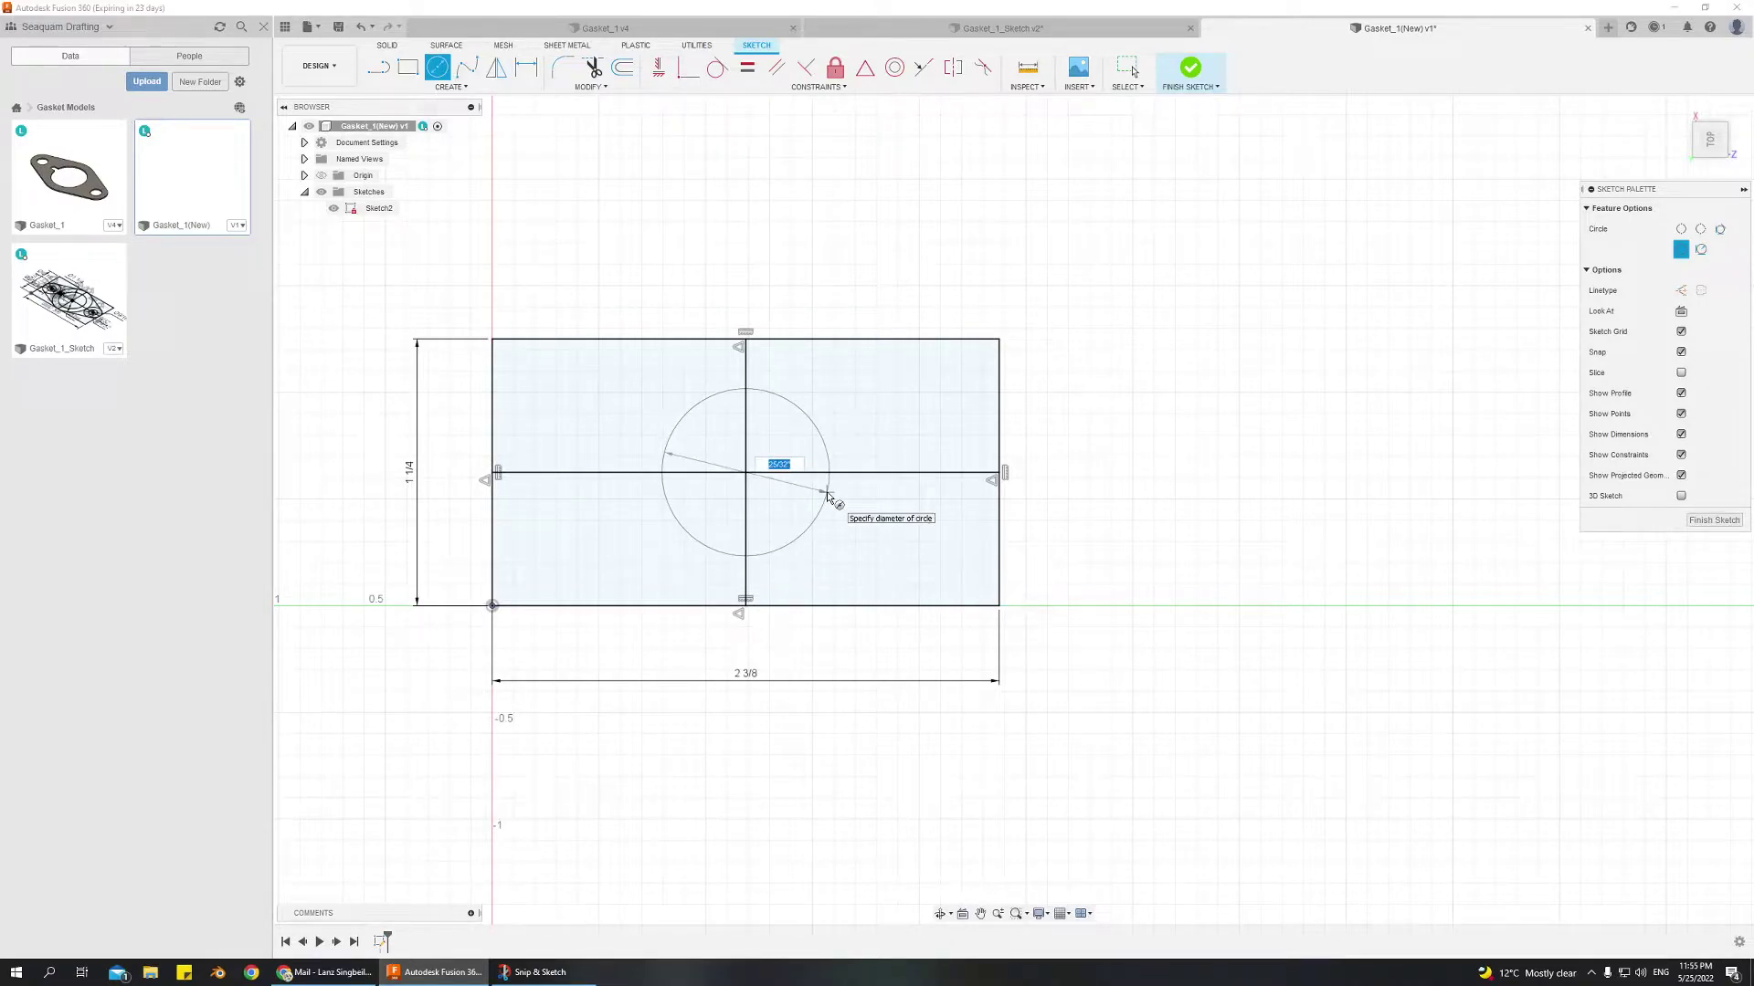
text(7)
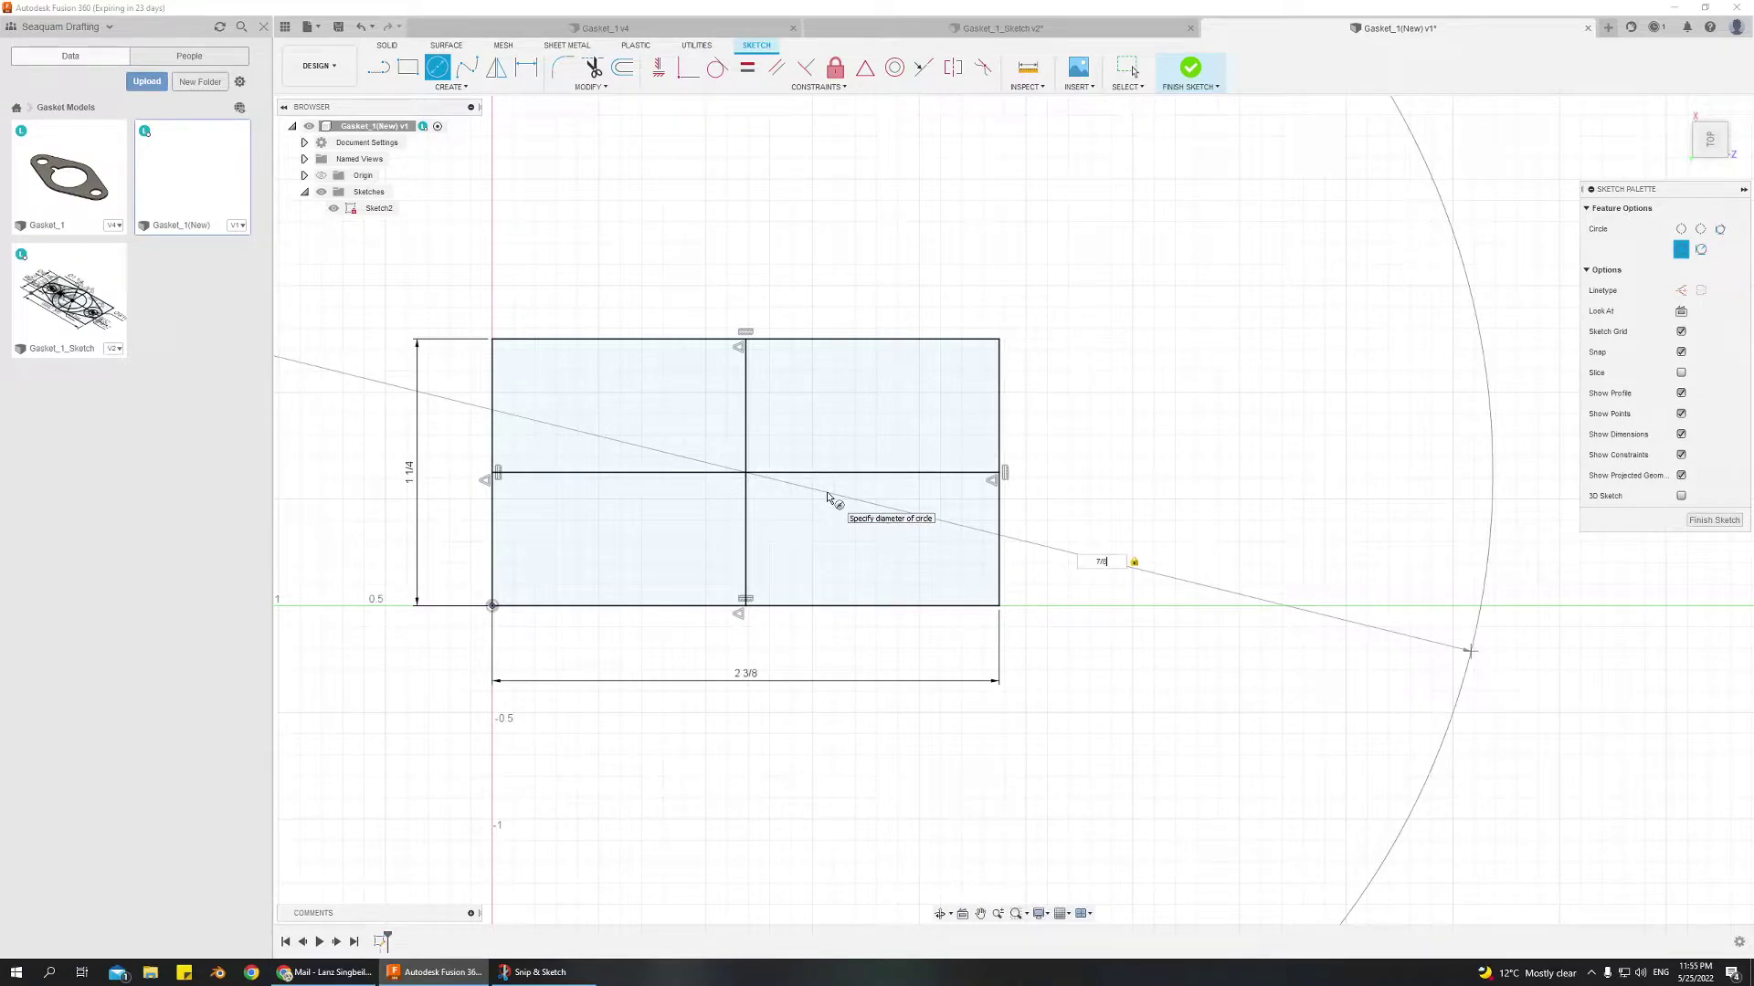
text(/8)
key(Return)
key(Escape)
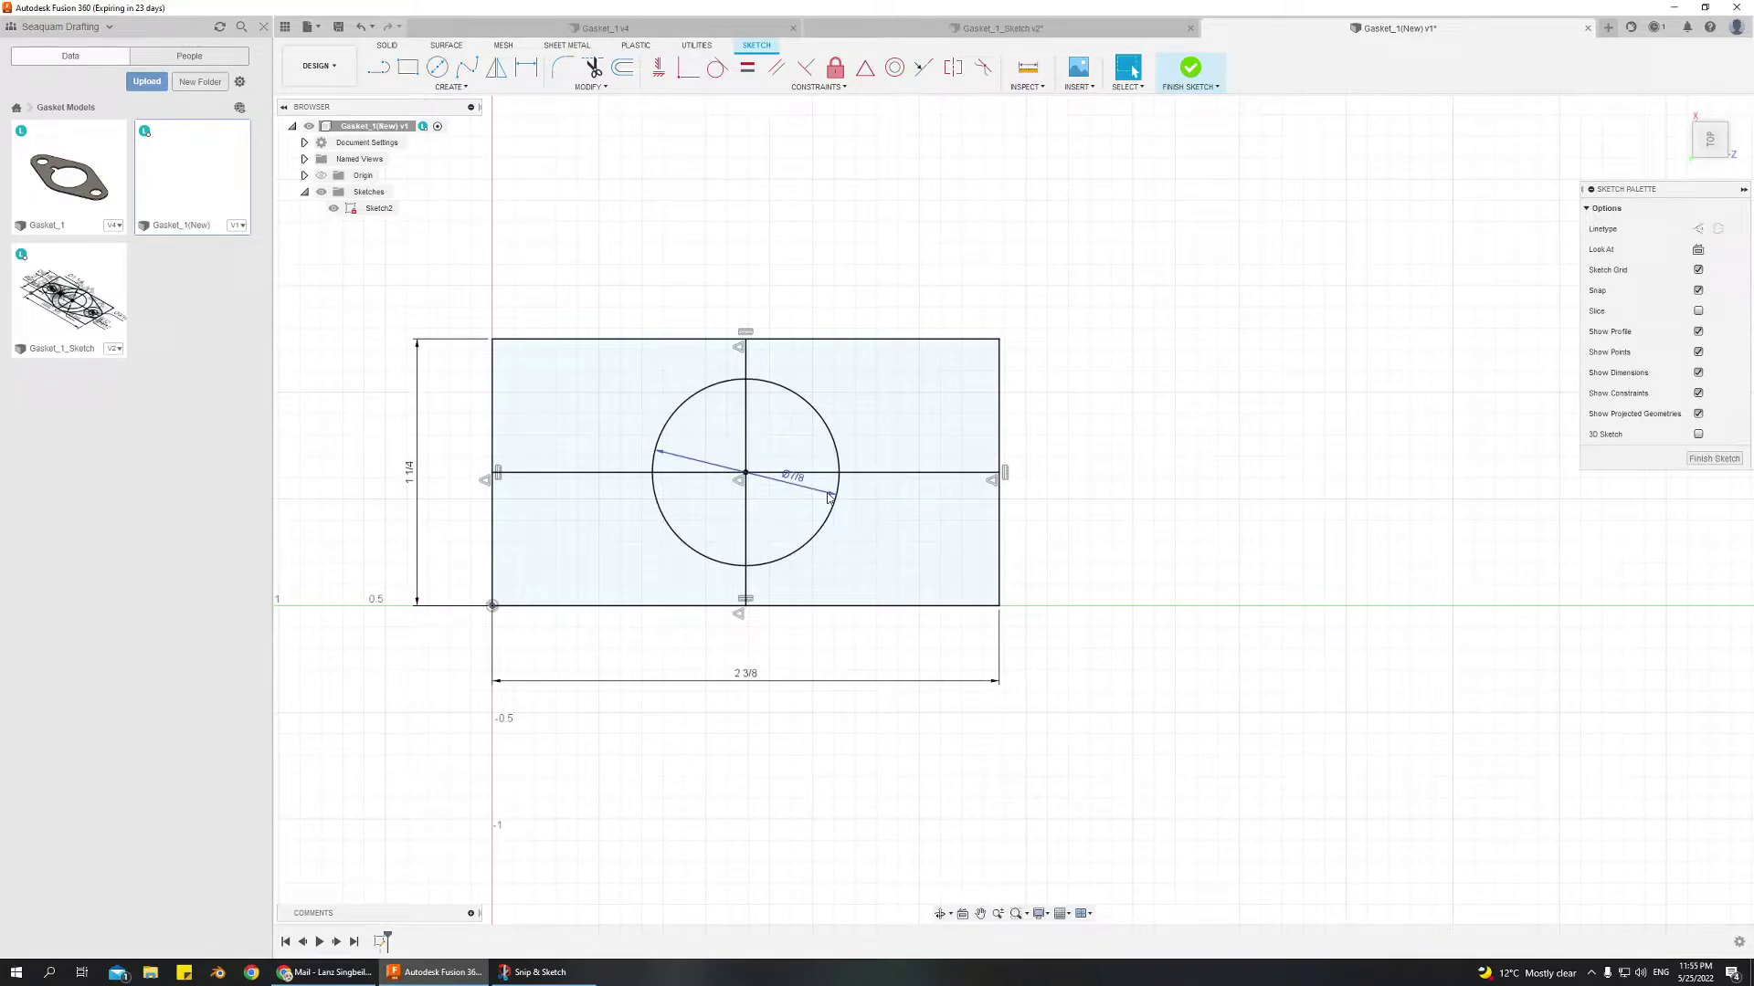
Reposition the central circle's 7/8 diameter dimension so its text sits above the horizontal centre line
scroll(795, 504, up, 4)
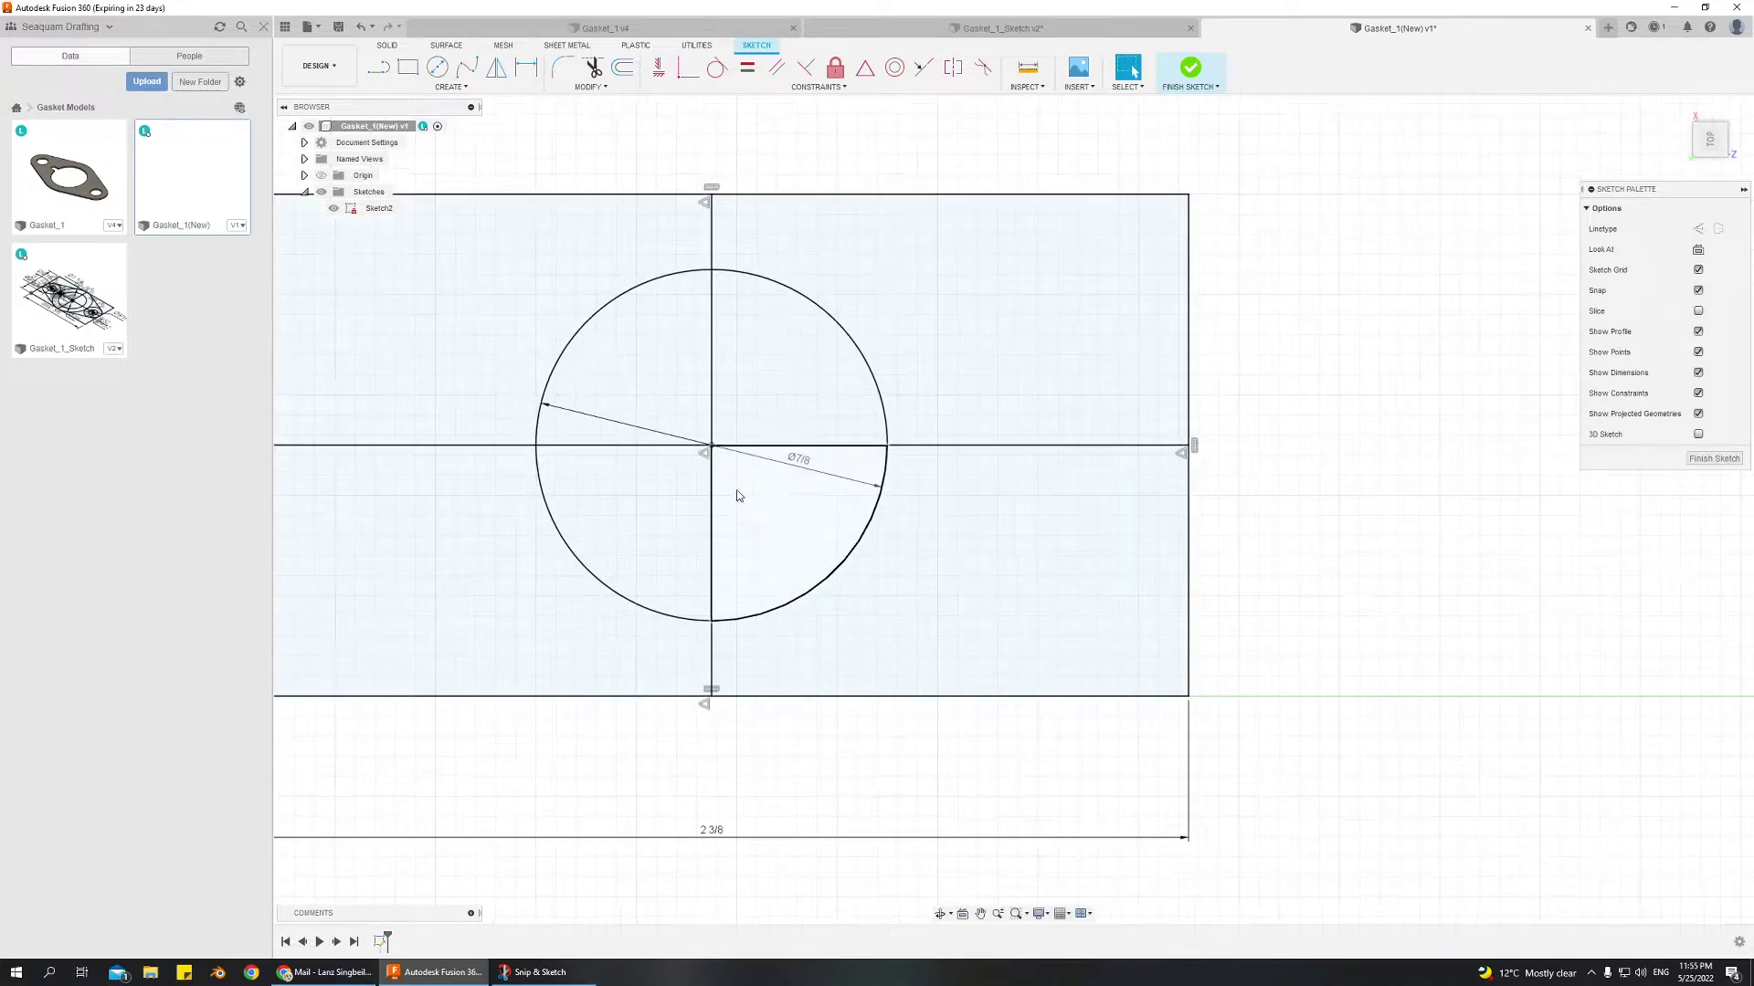
scroll(713, 463, down, 2)
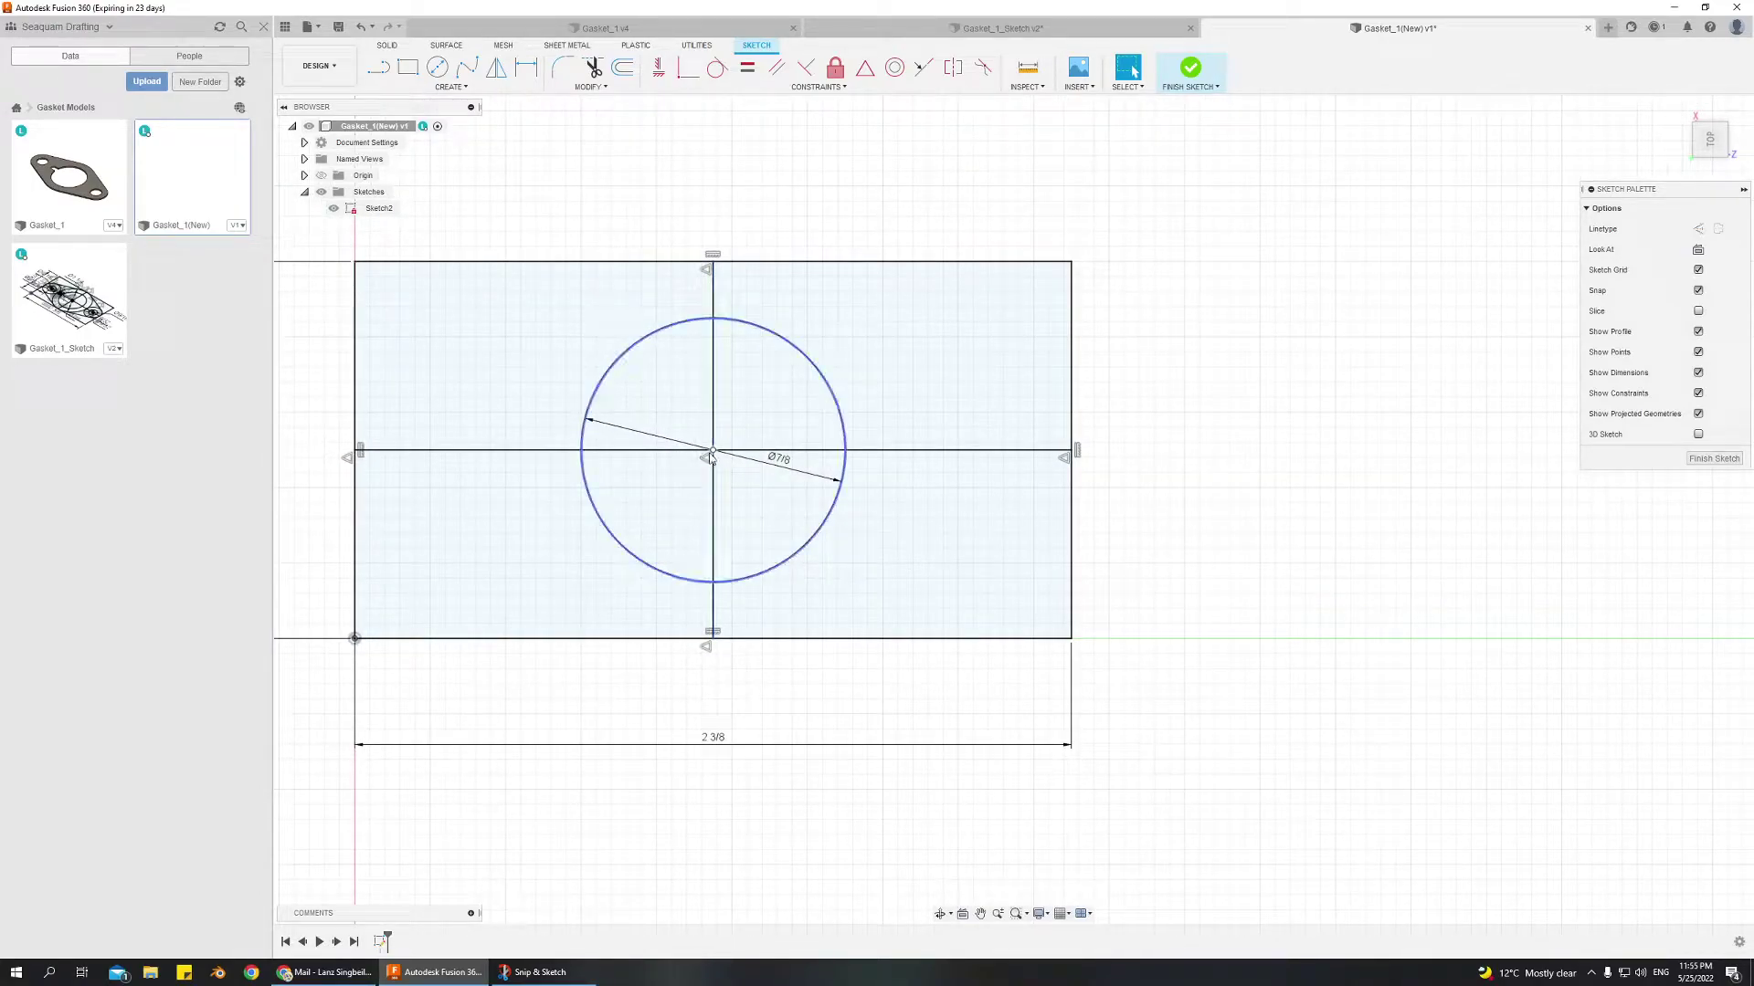
click(713, 452)
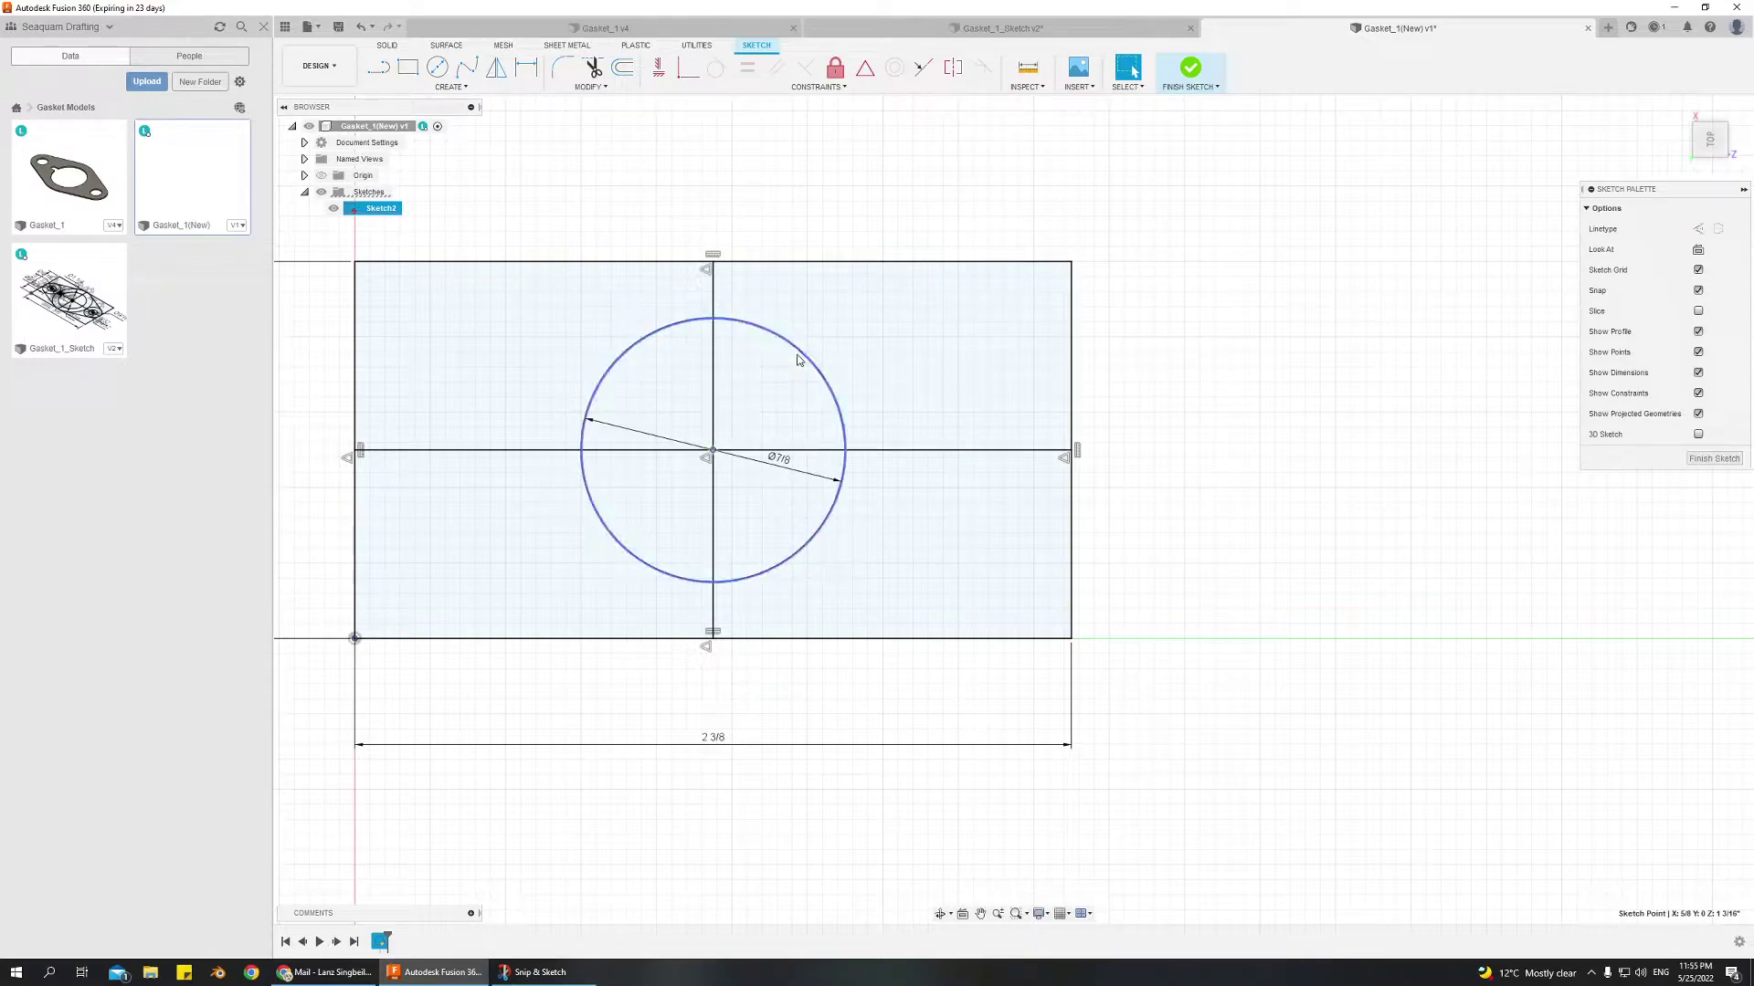
mouse_move(784, 458)
mouse_down()
mouse_move(828, 210)
mouse_move(923, 481)
mouse_move(913, 544)
mouse_move(1126, 543)
mouse_move(741, 459)
mouse_move(755, 422)
mouse_move(918, 423)
mouse_move(1151, 380)
mouse_move(795, 415)
mouse_up()
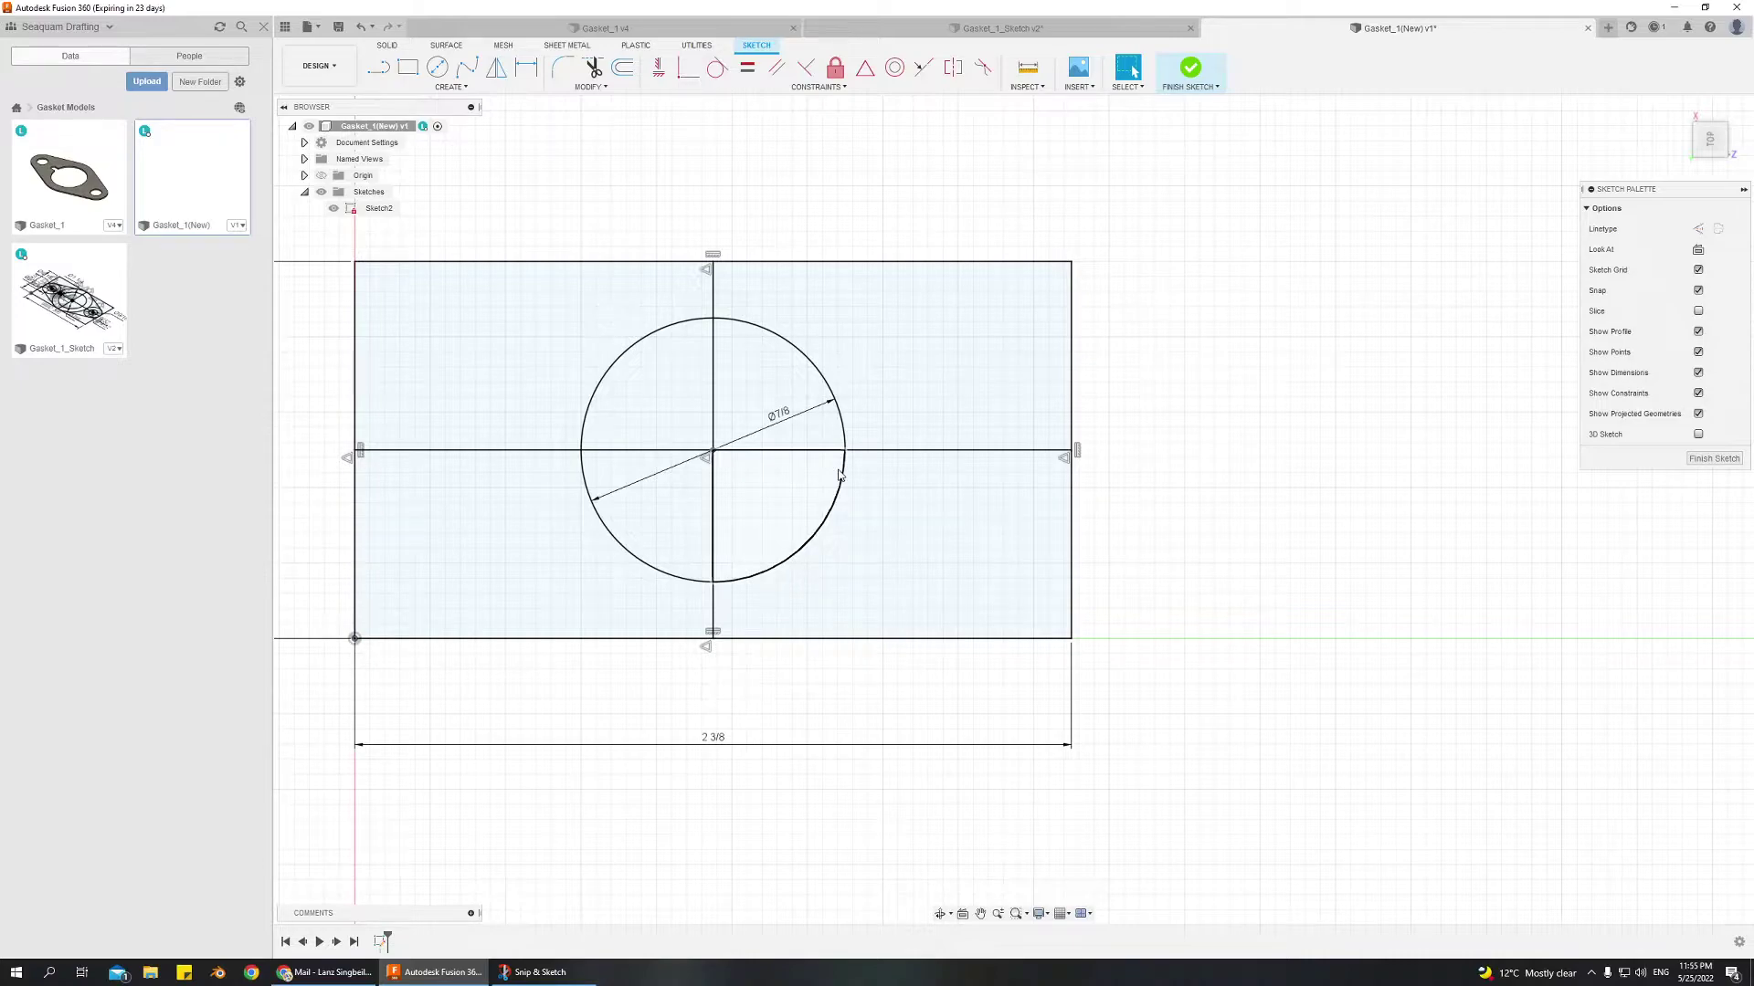
click(446, 45)
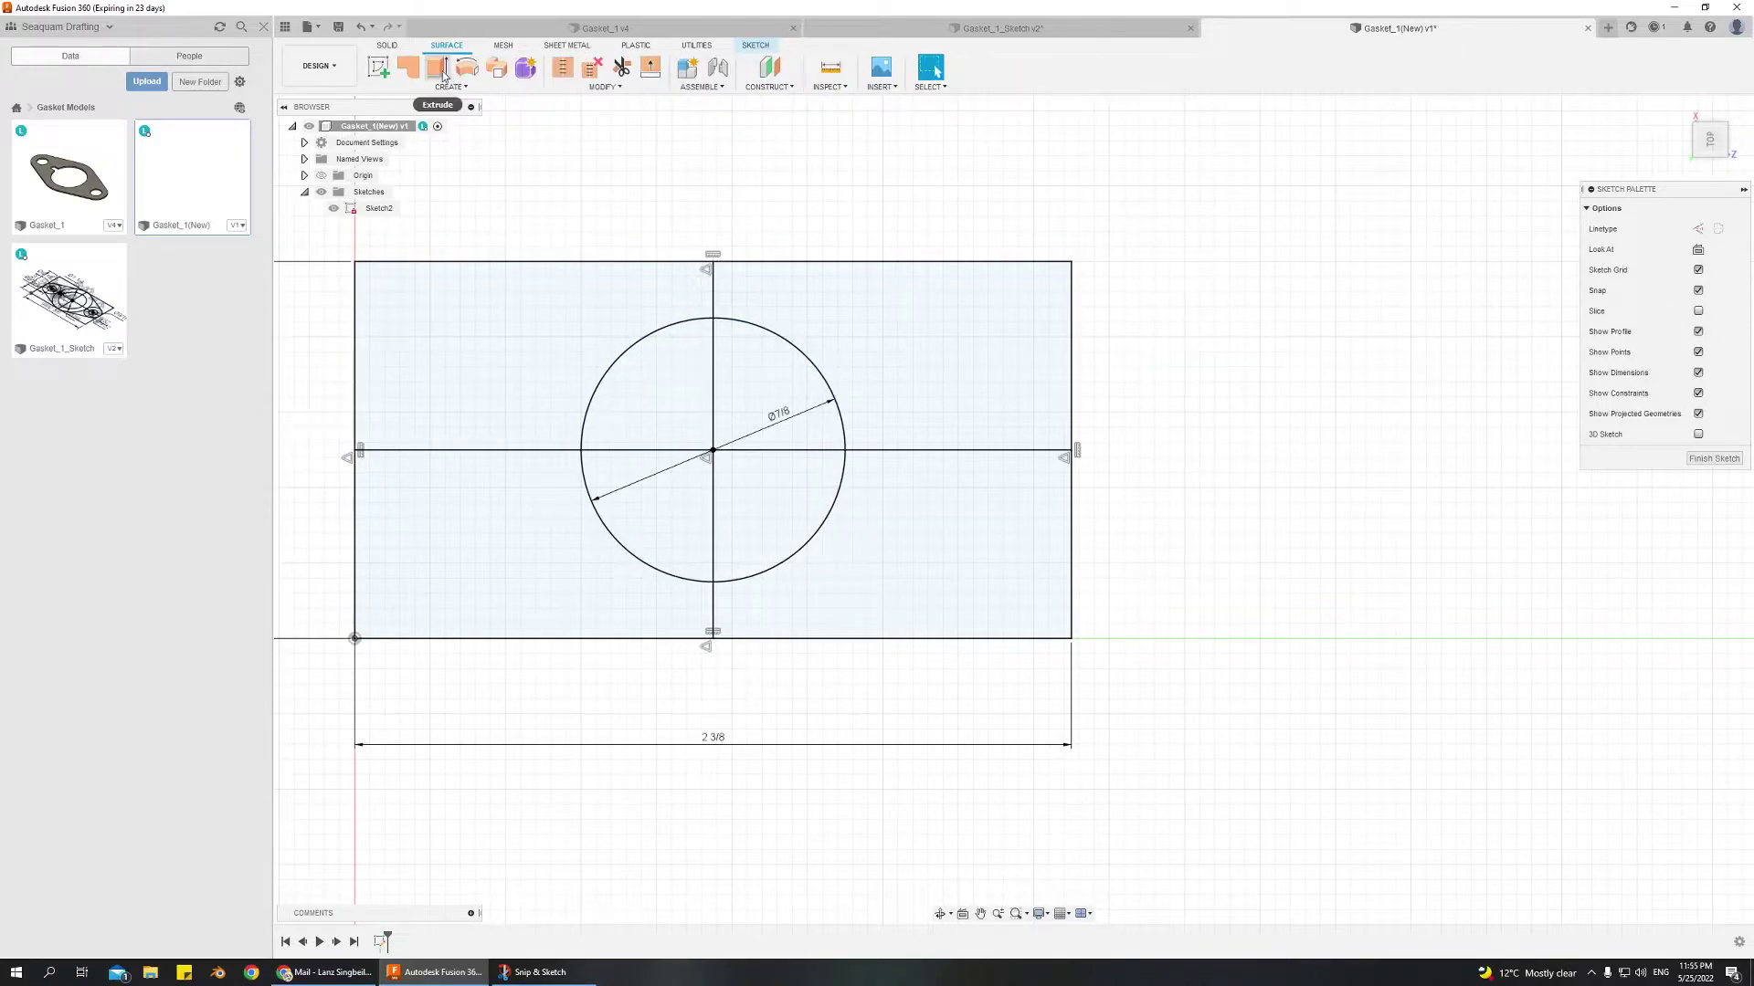
right_click(376, 209)
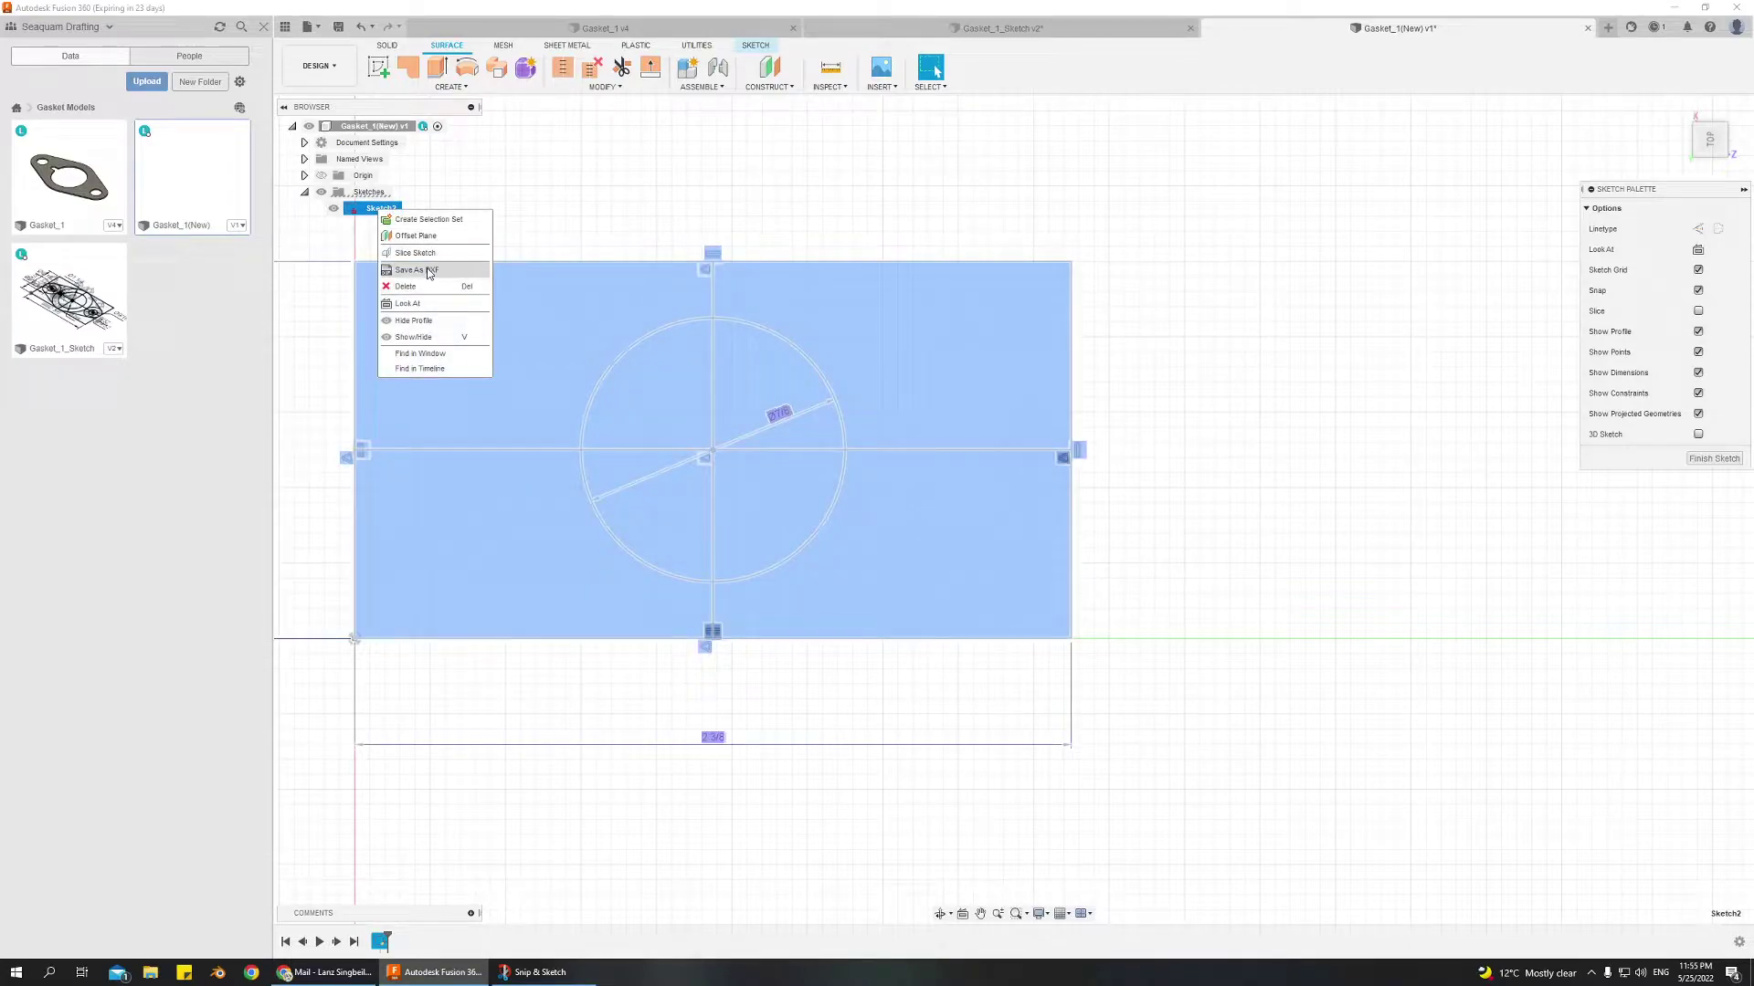
click(528, 195)
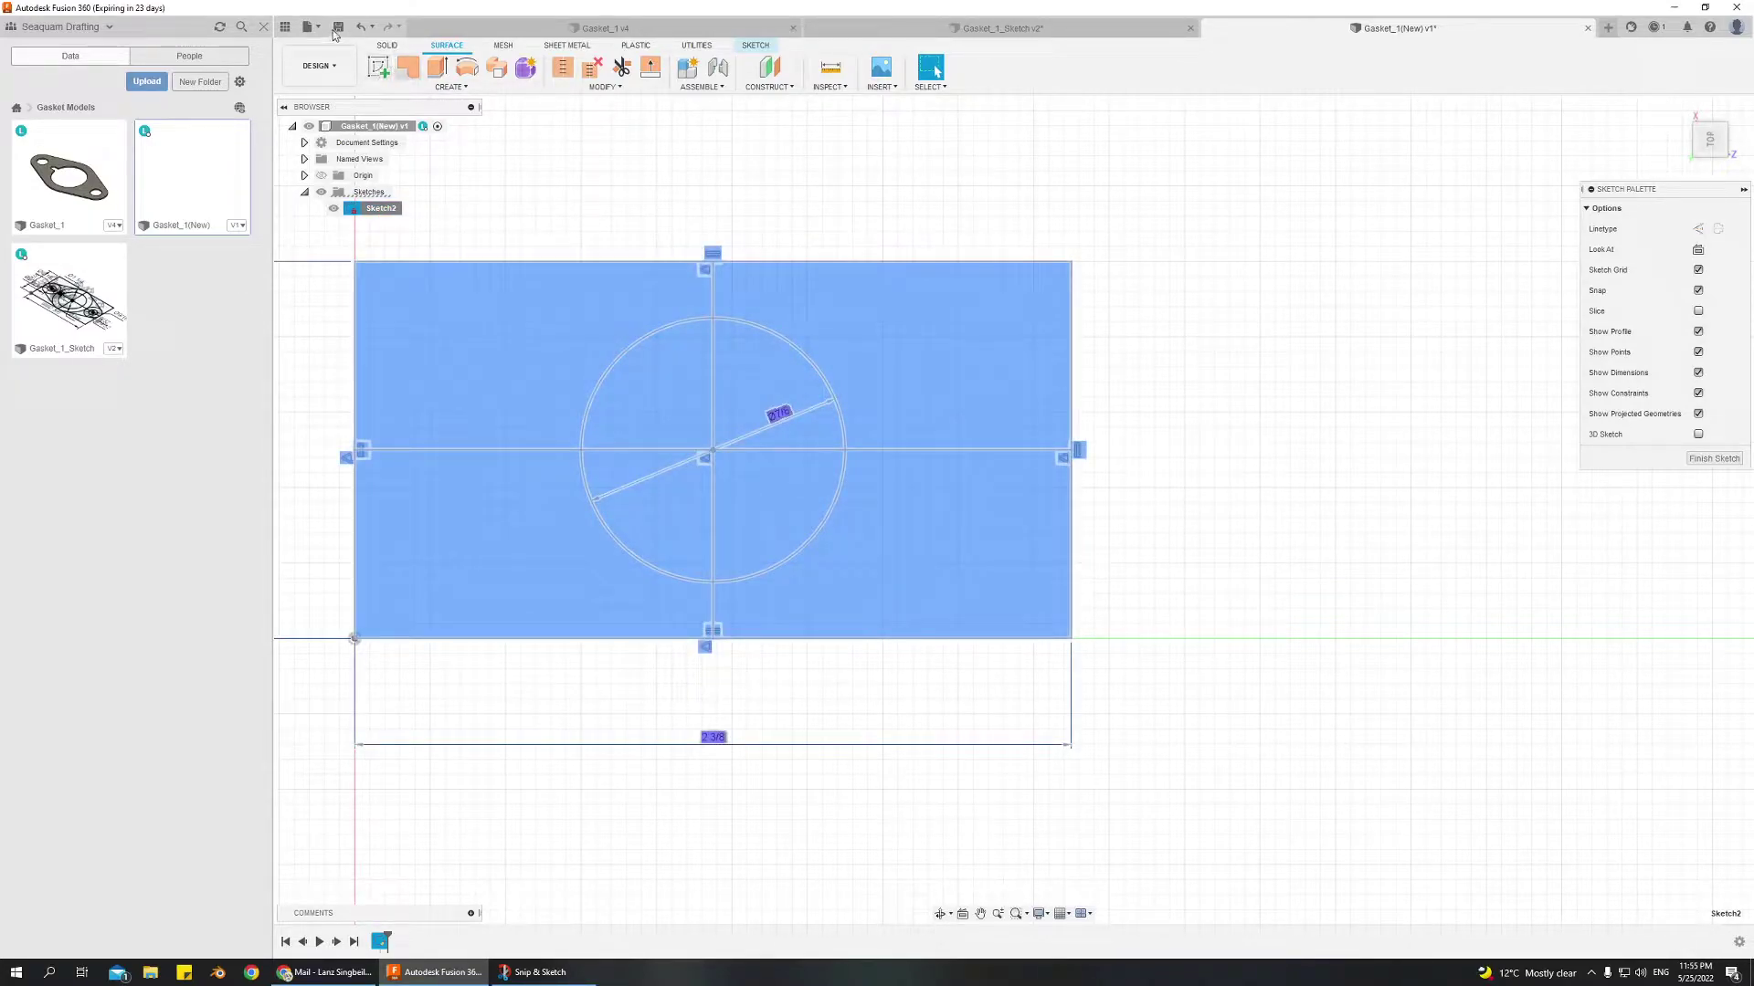
click(387, 46)
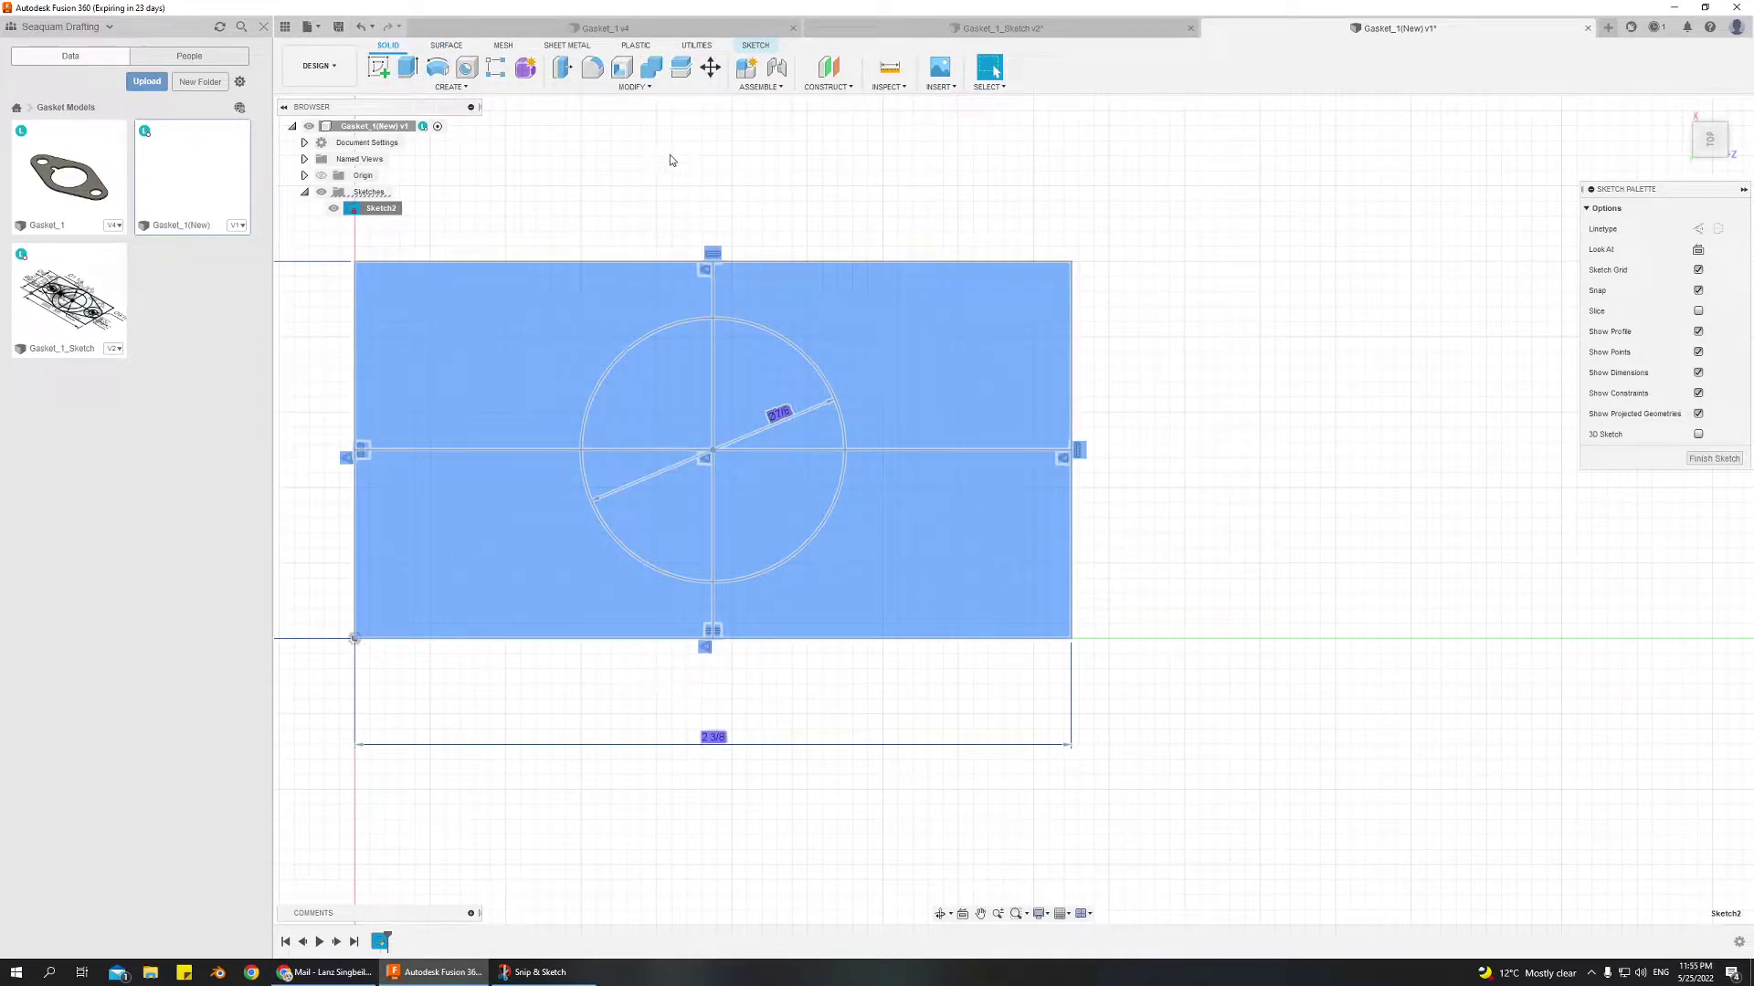
click(506, 134)
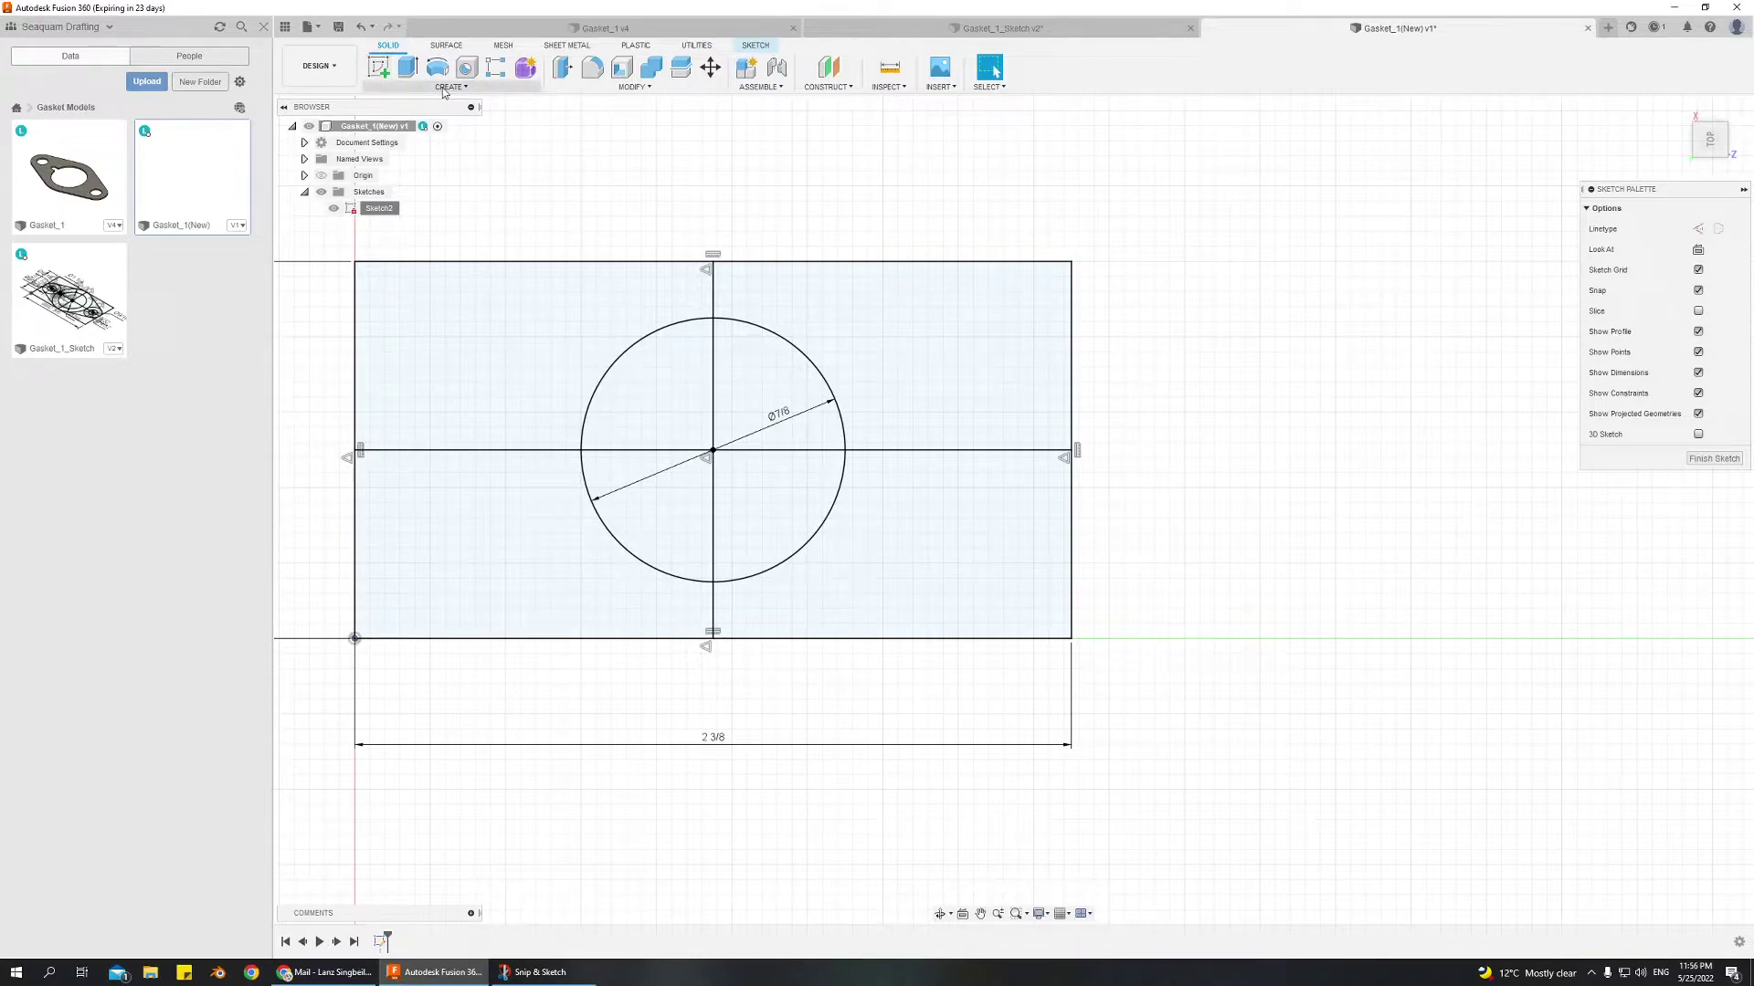
right_click(379, 220)
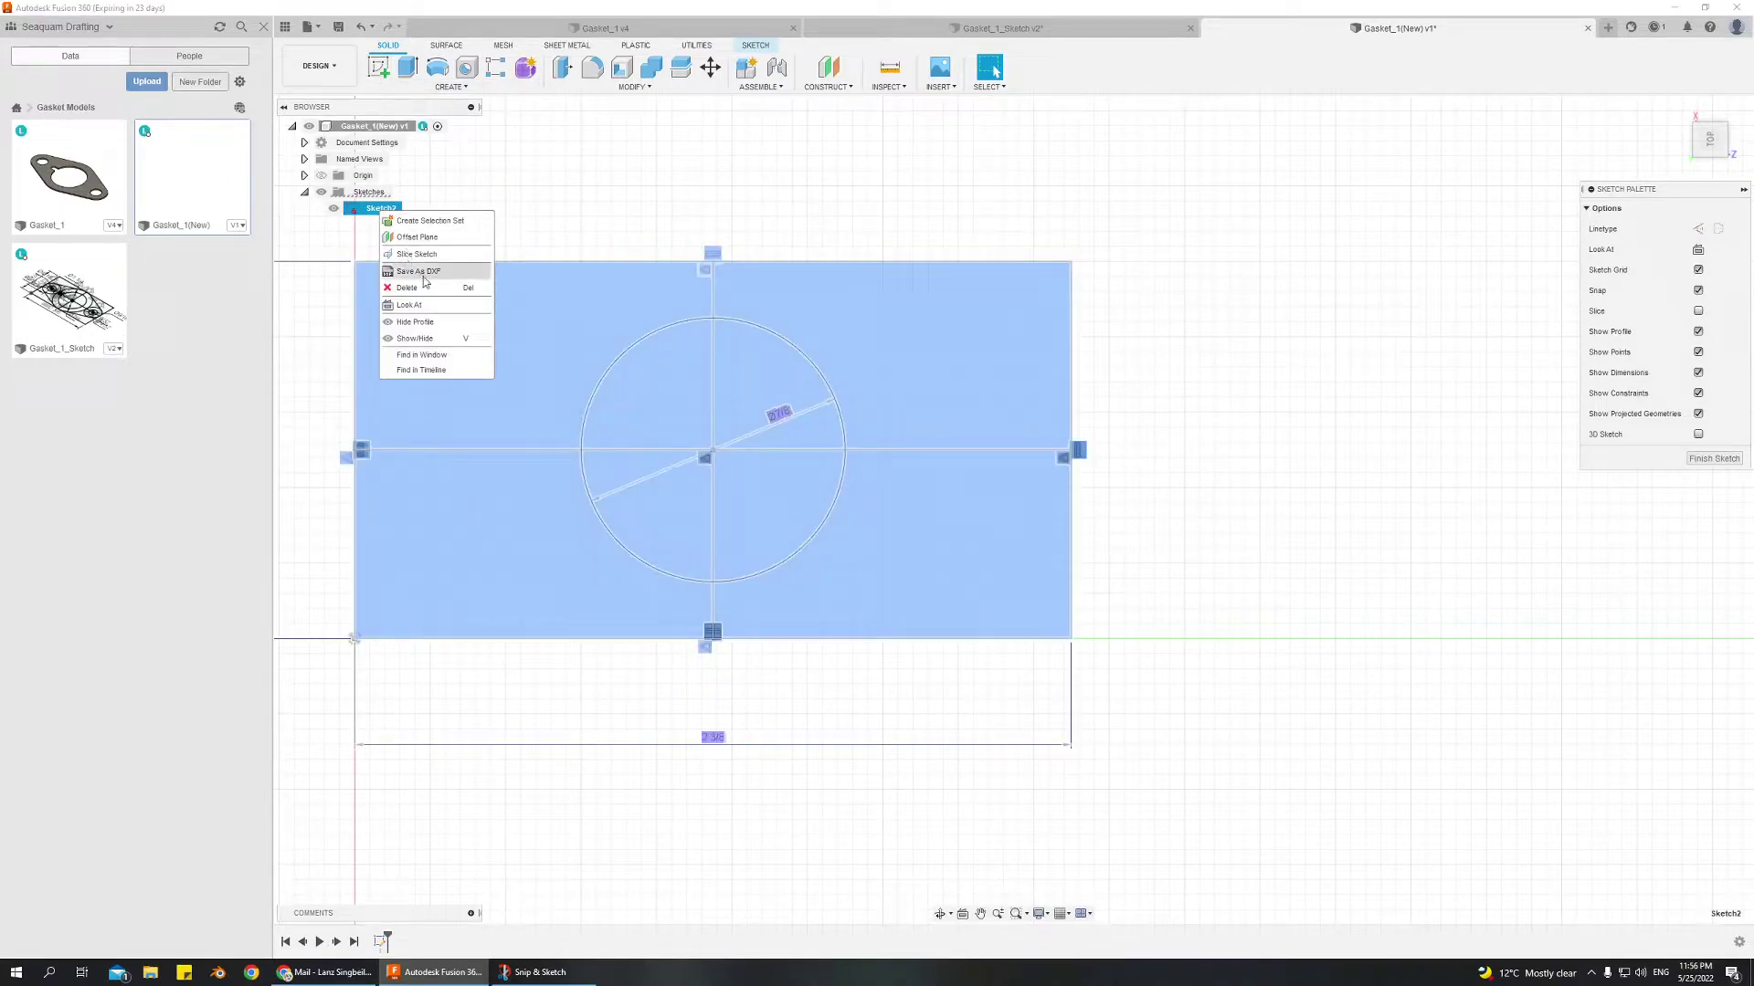
click(434, 207)
click(681, 227)
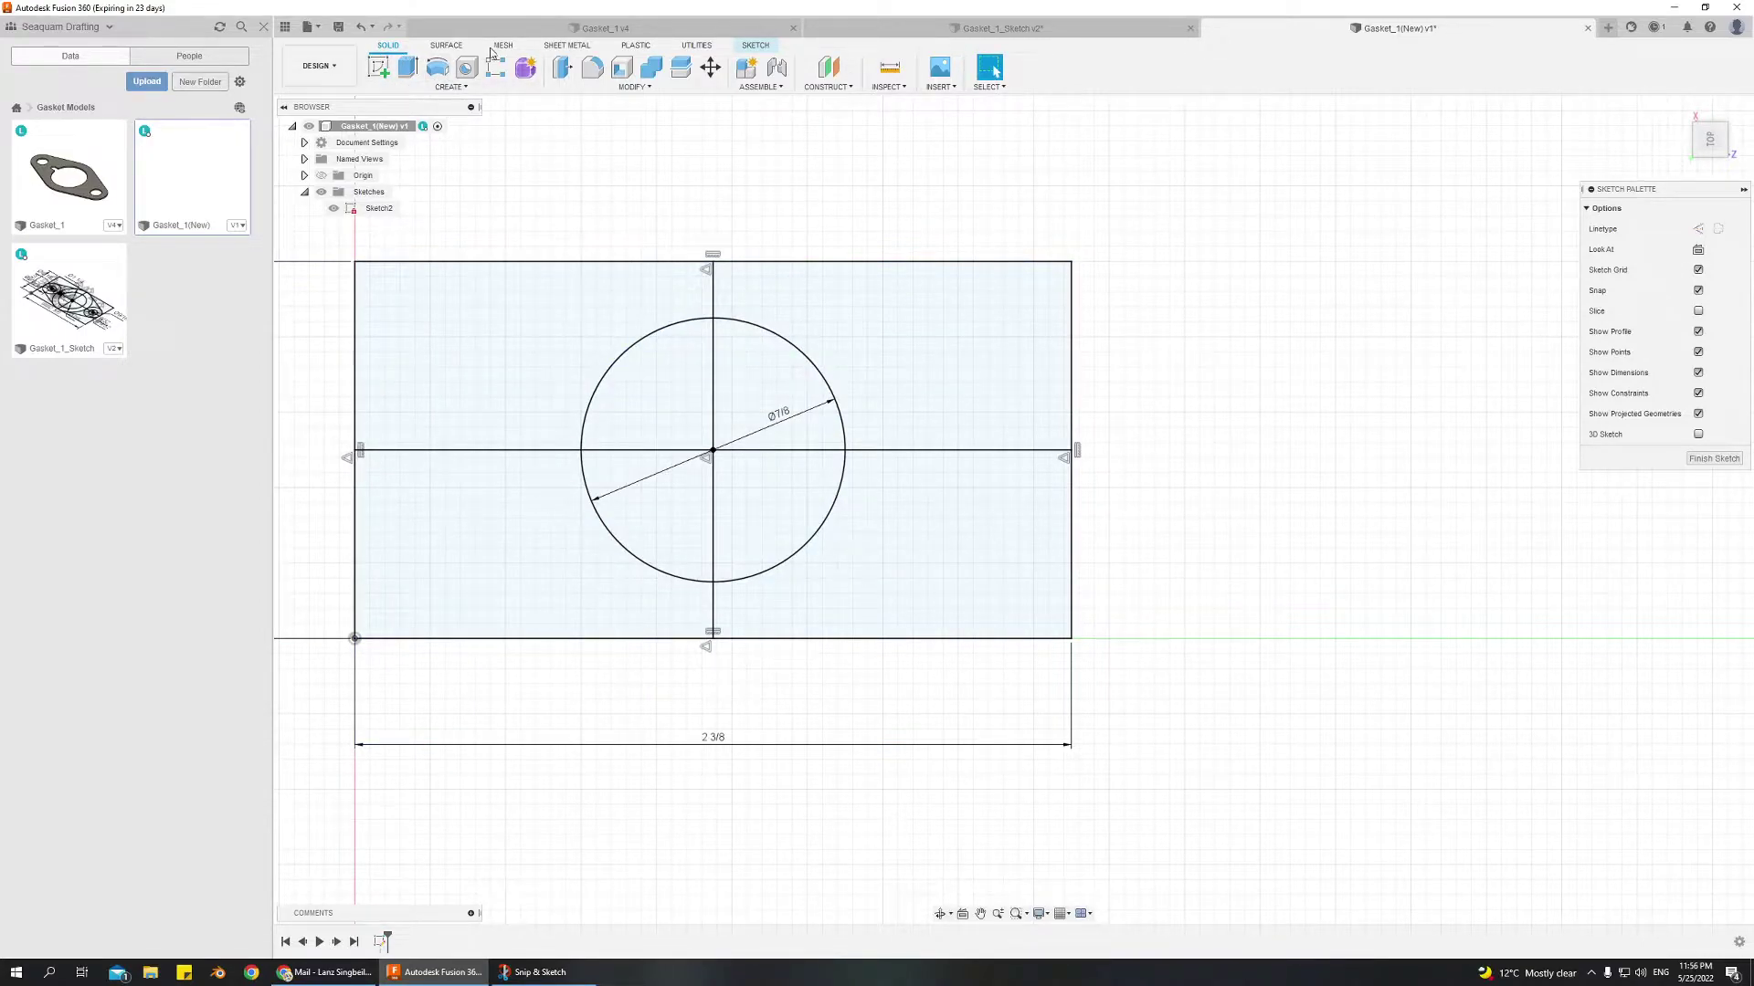
click(763, 47)
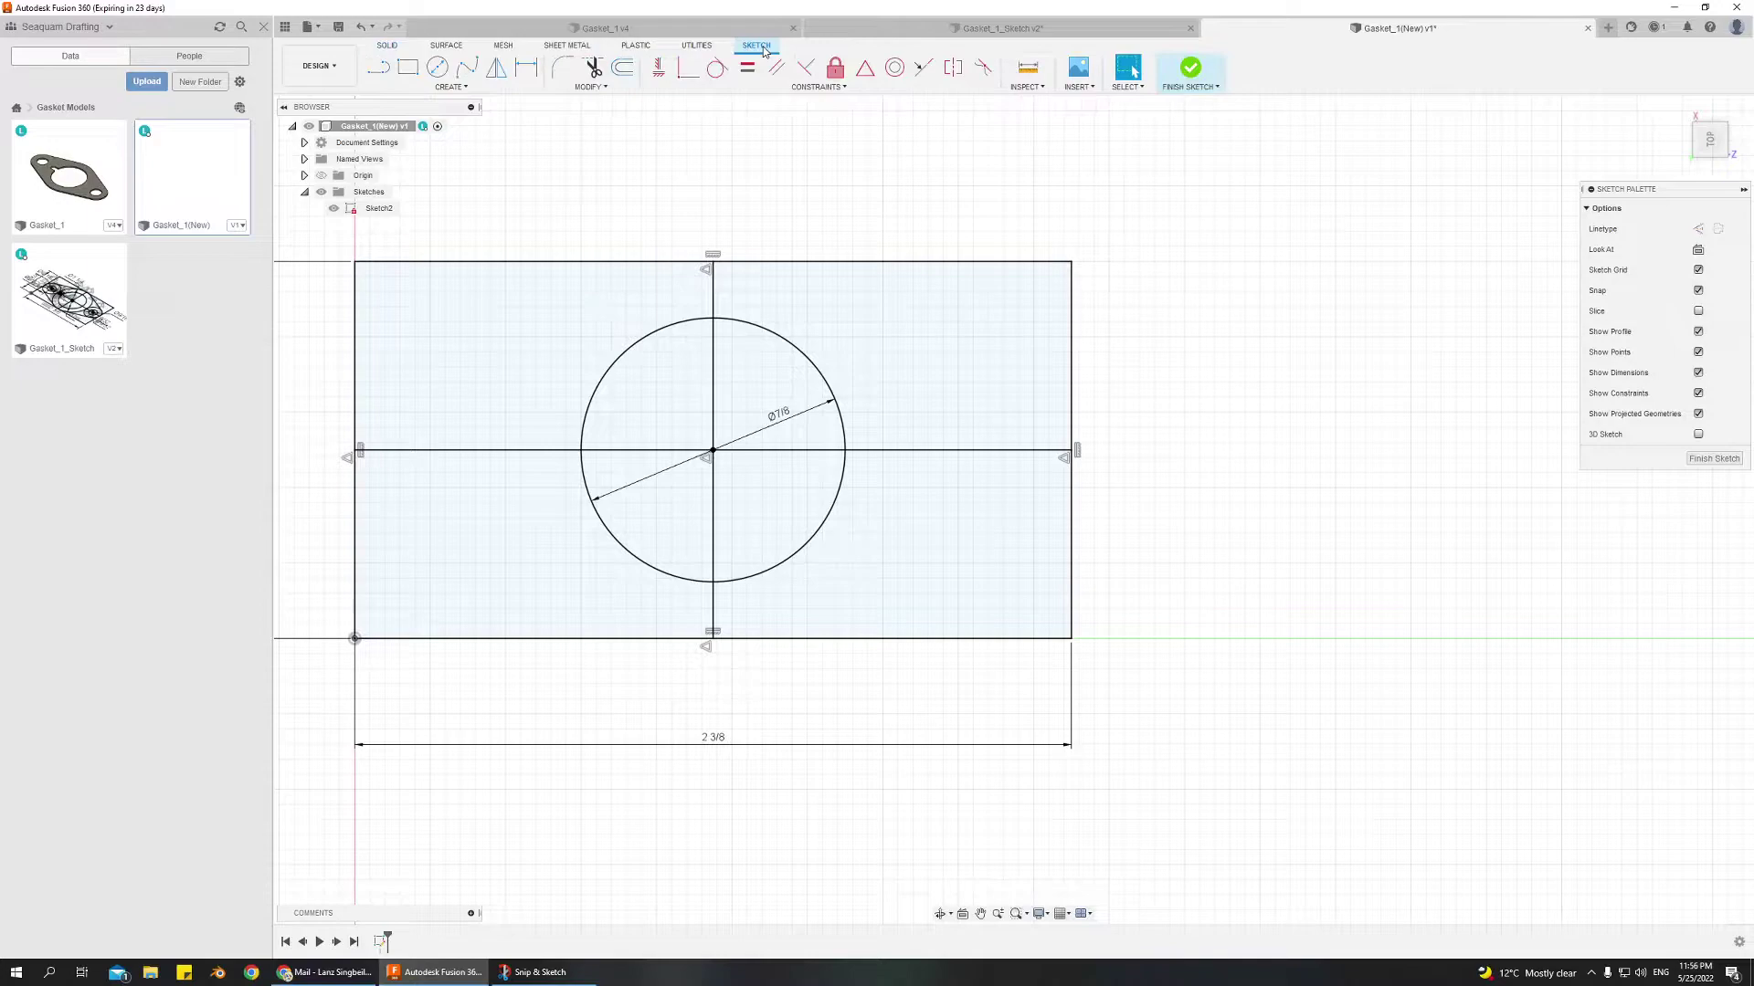
click(389, 46)
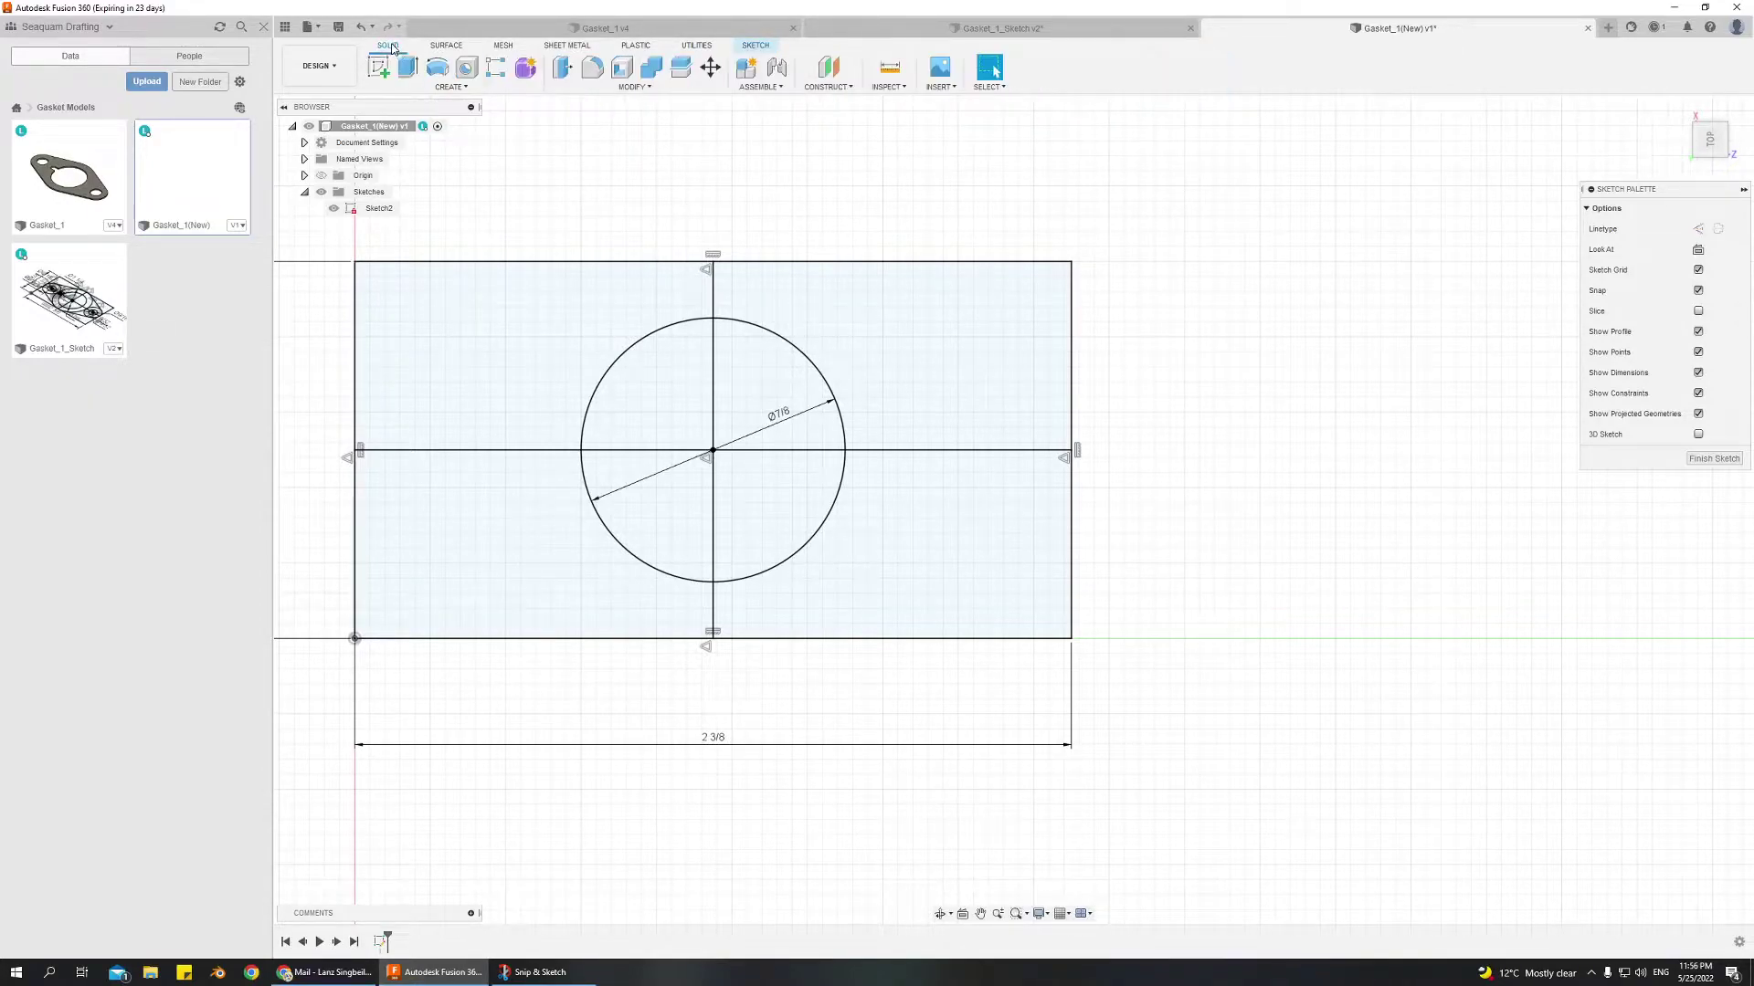
click(758, 45)
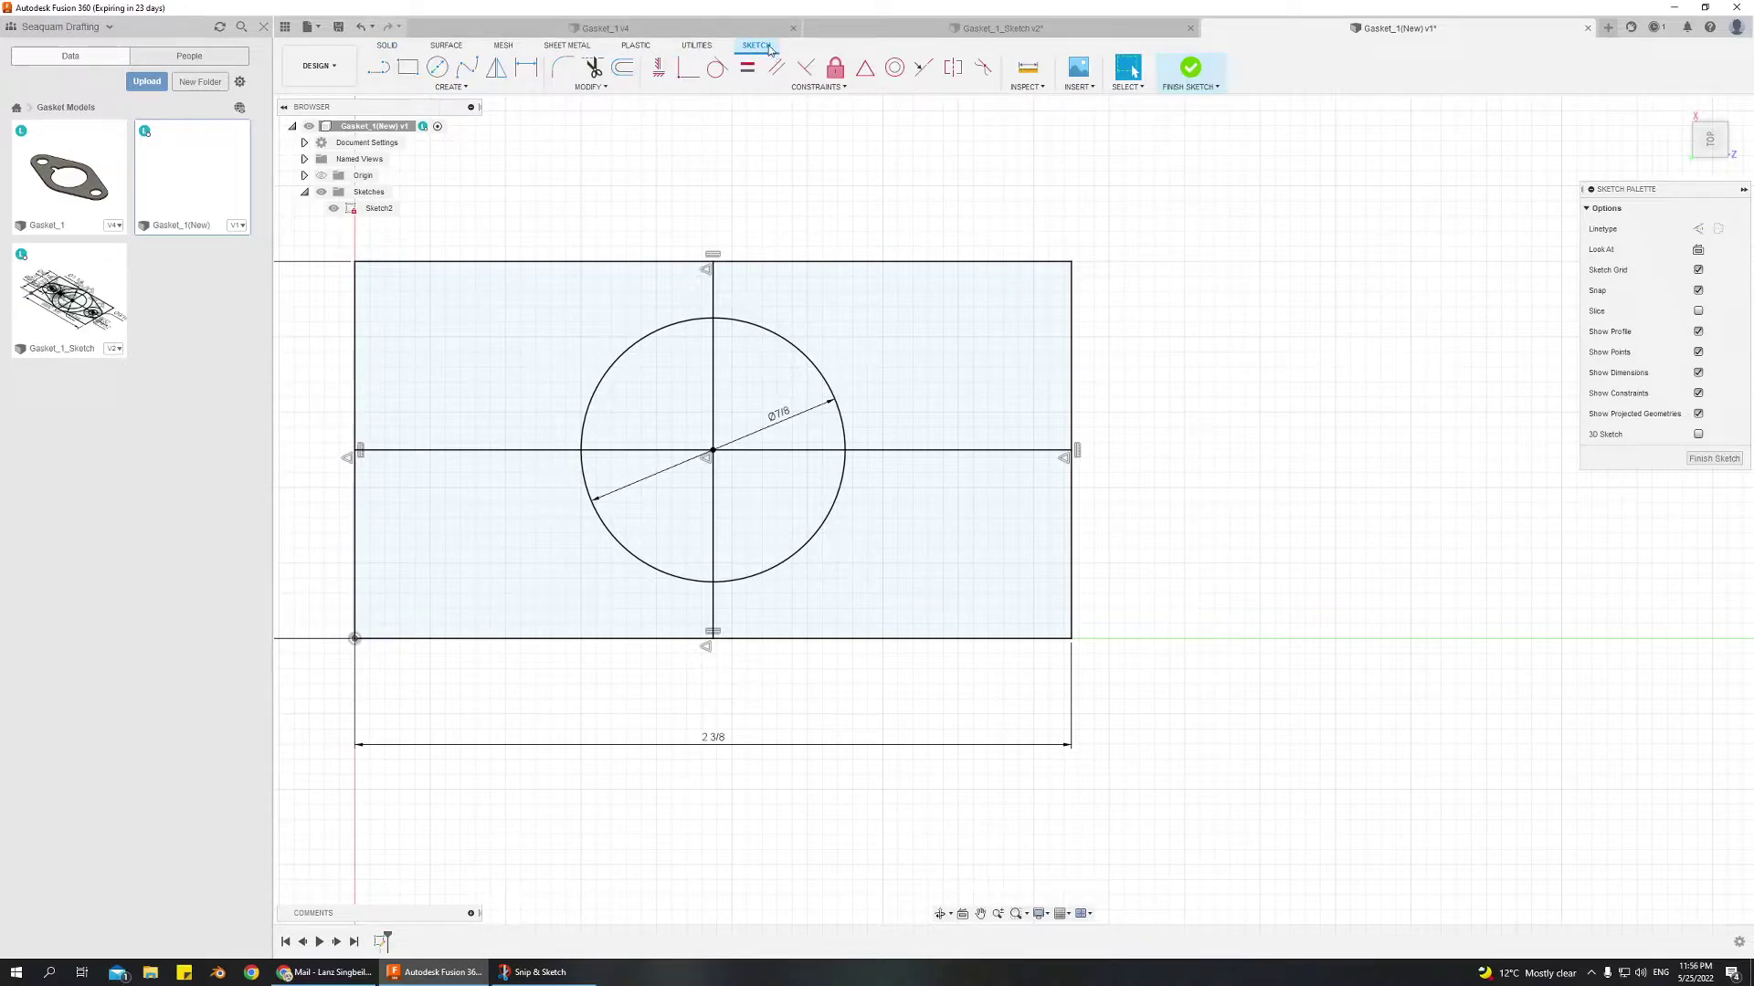
click(766, 47)
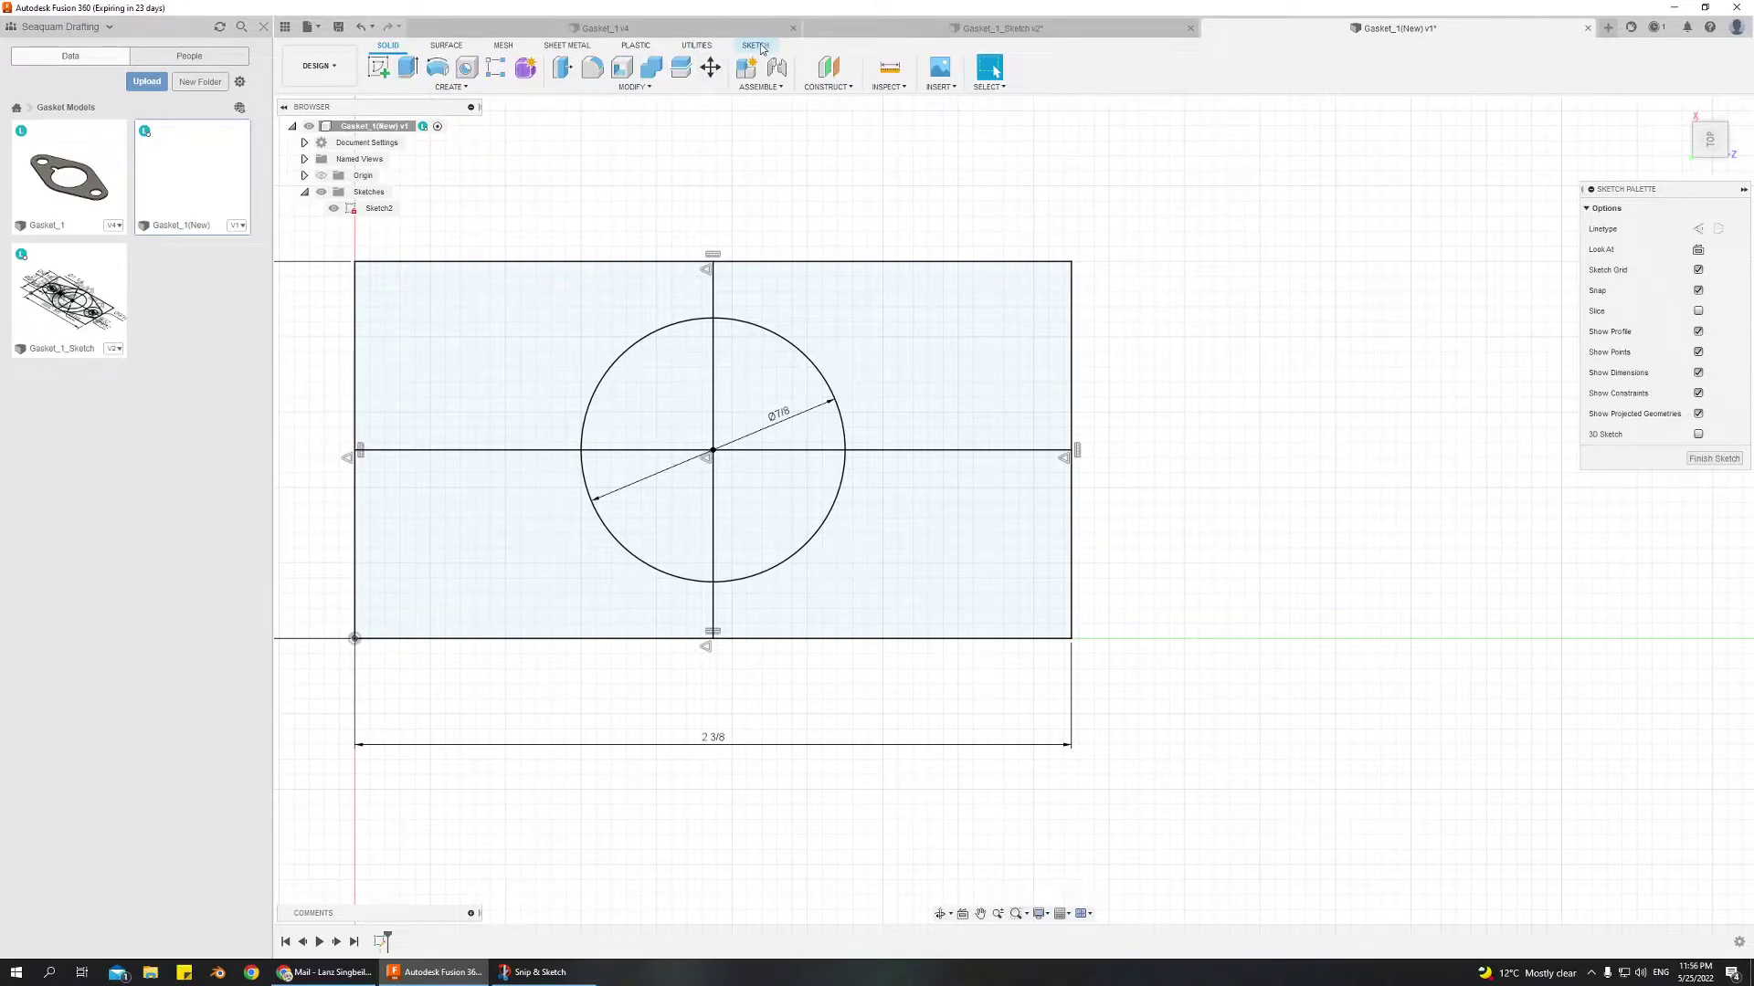
click(758, 46)
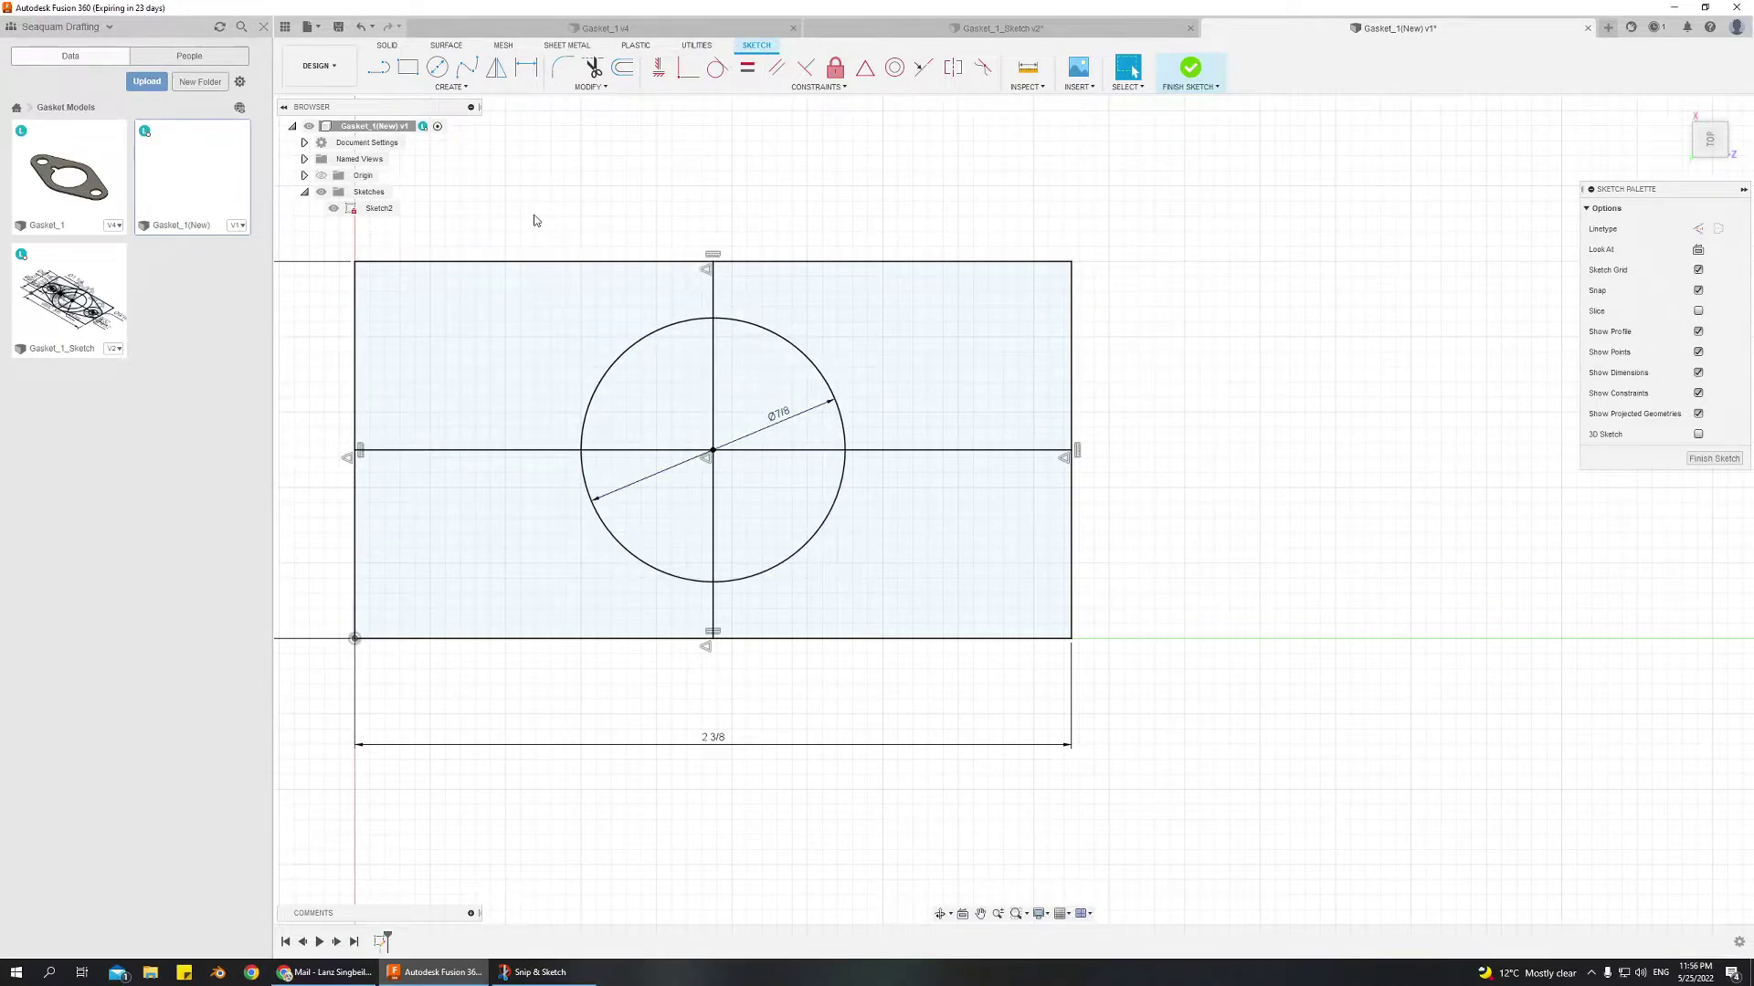
Draw a 1 1/4 in diameter circle concentric with the 7/8 in circle at the rectangle's centre
click(438, 69)
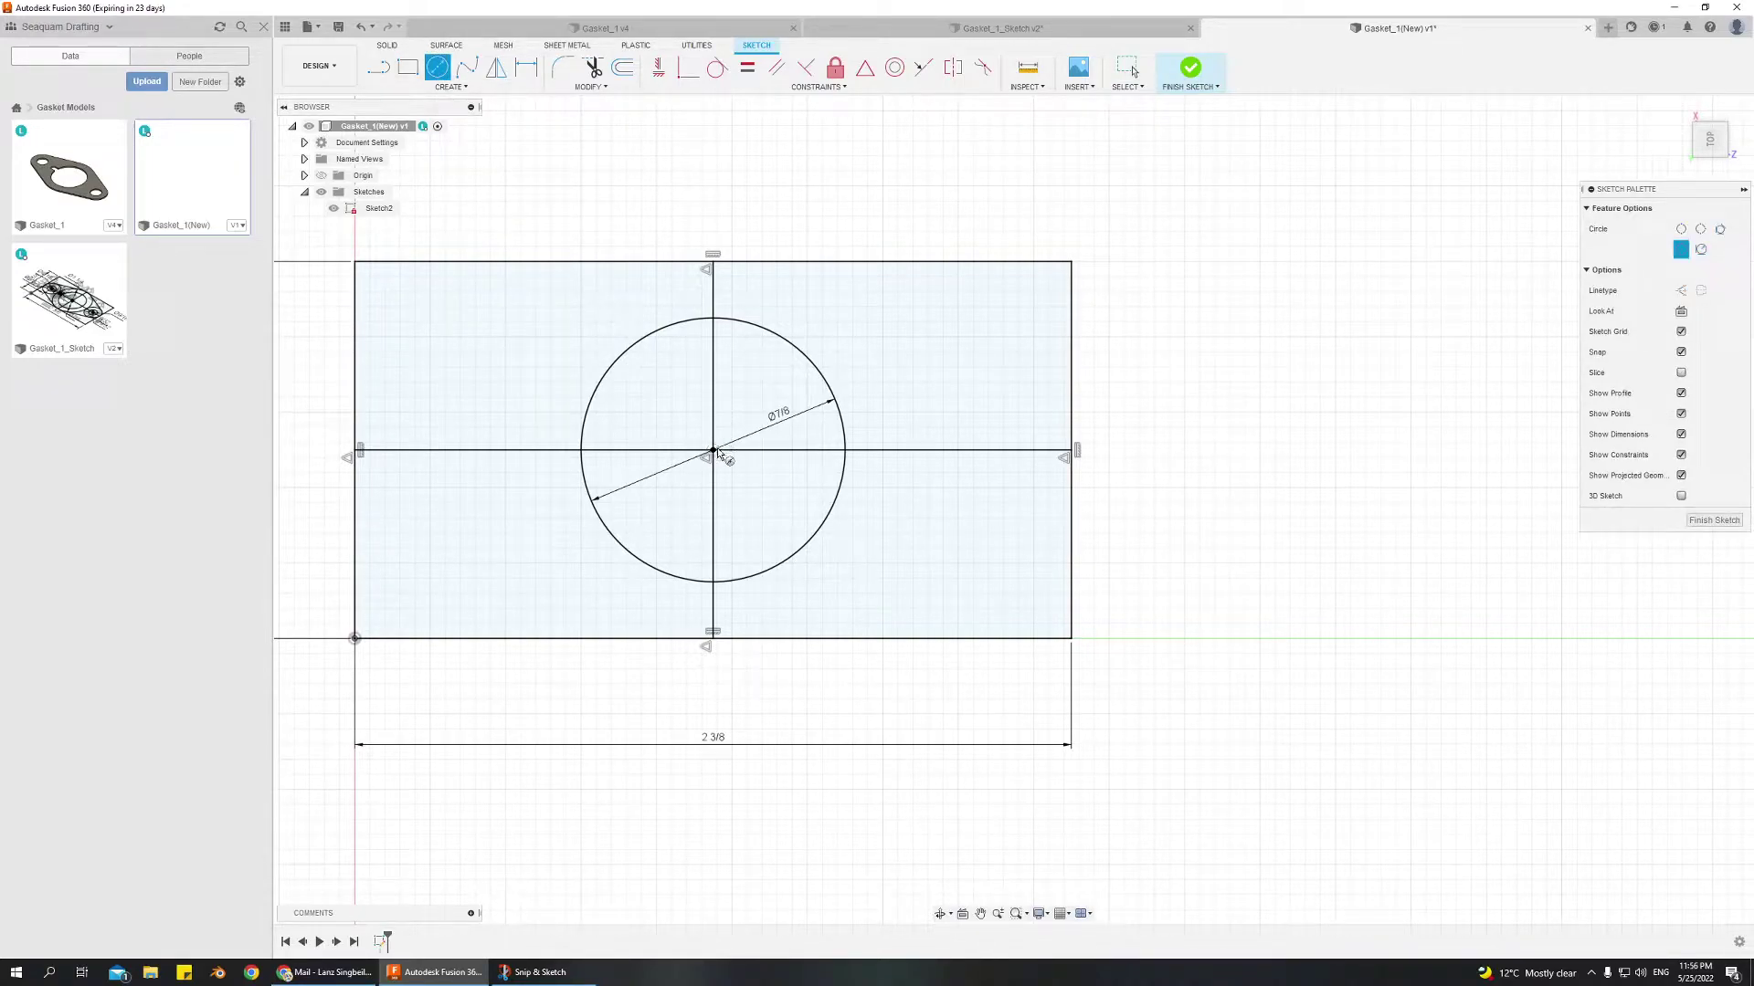
click(713, 449)
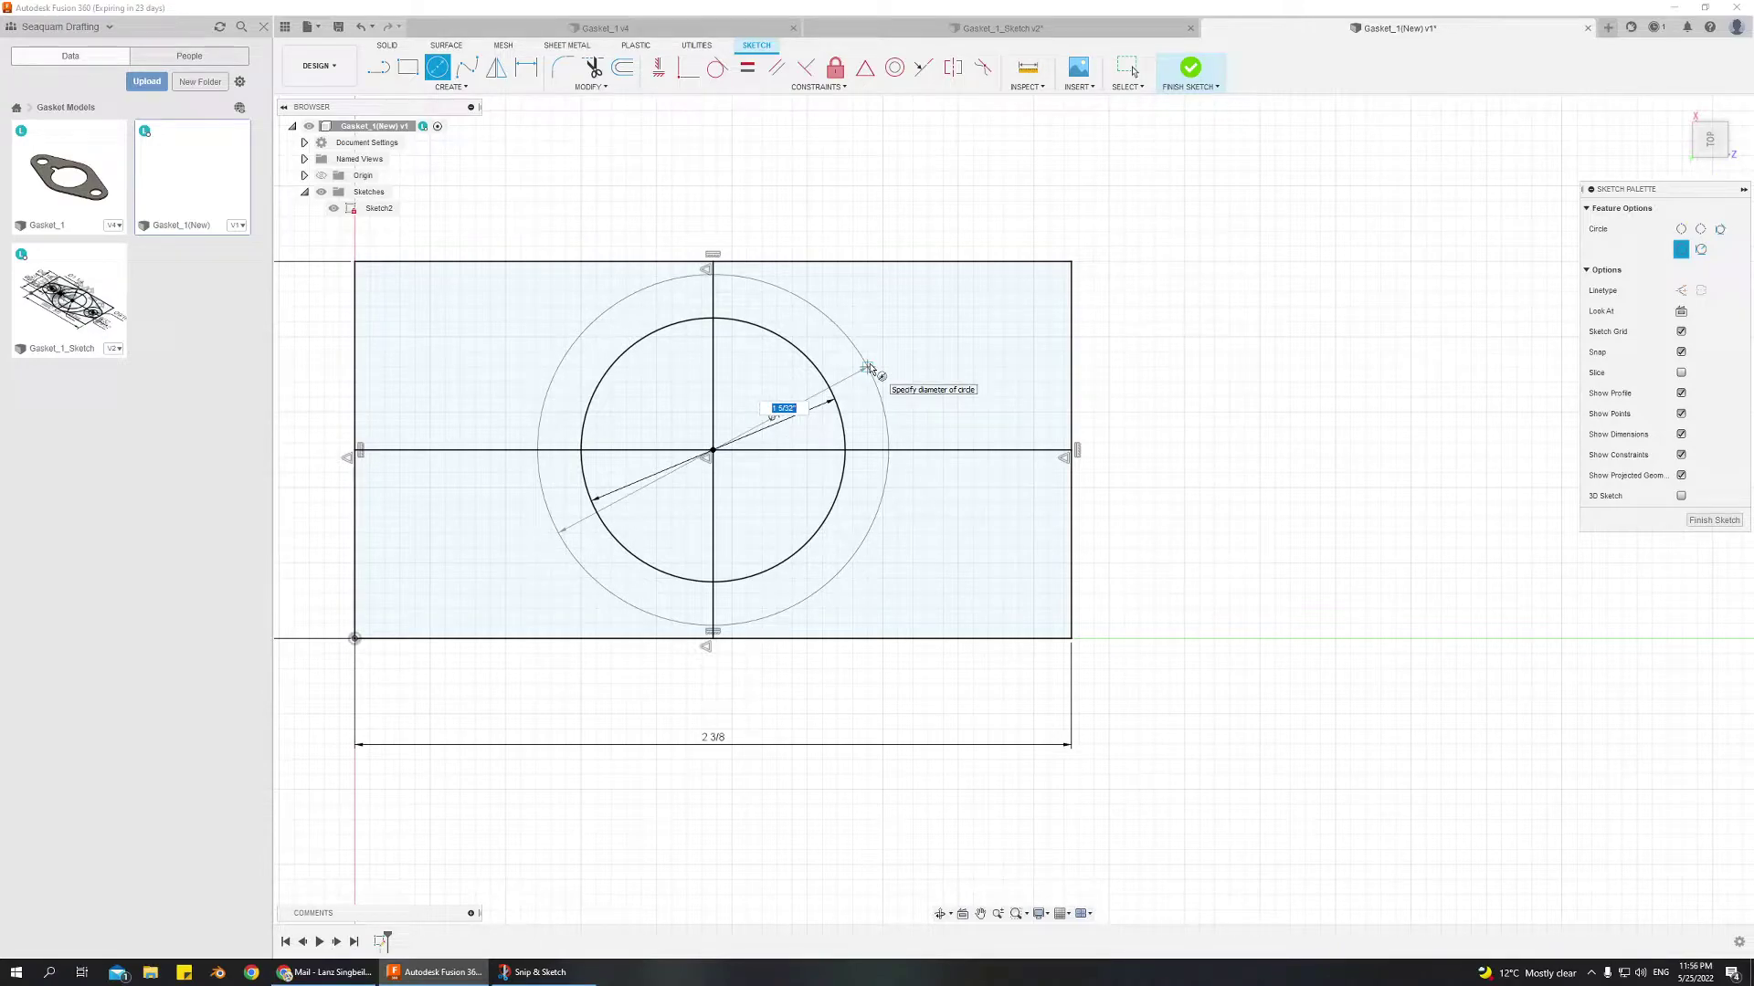
key(Tab)
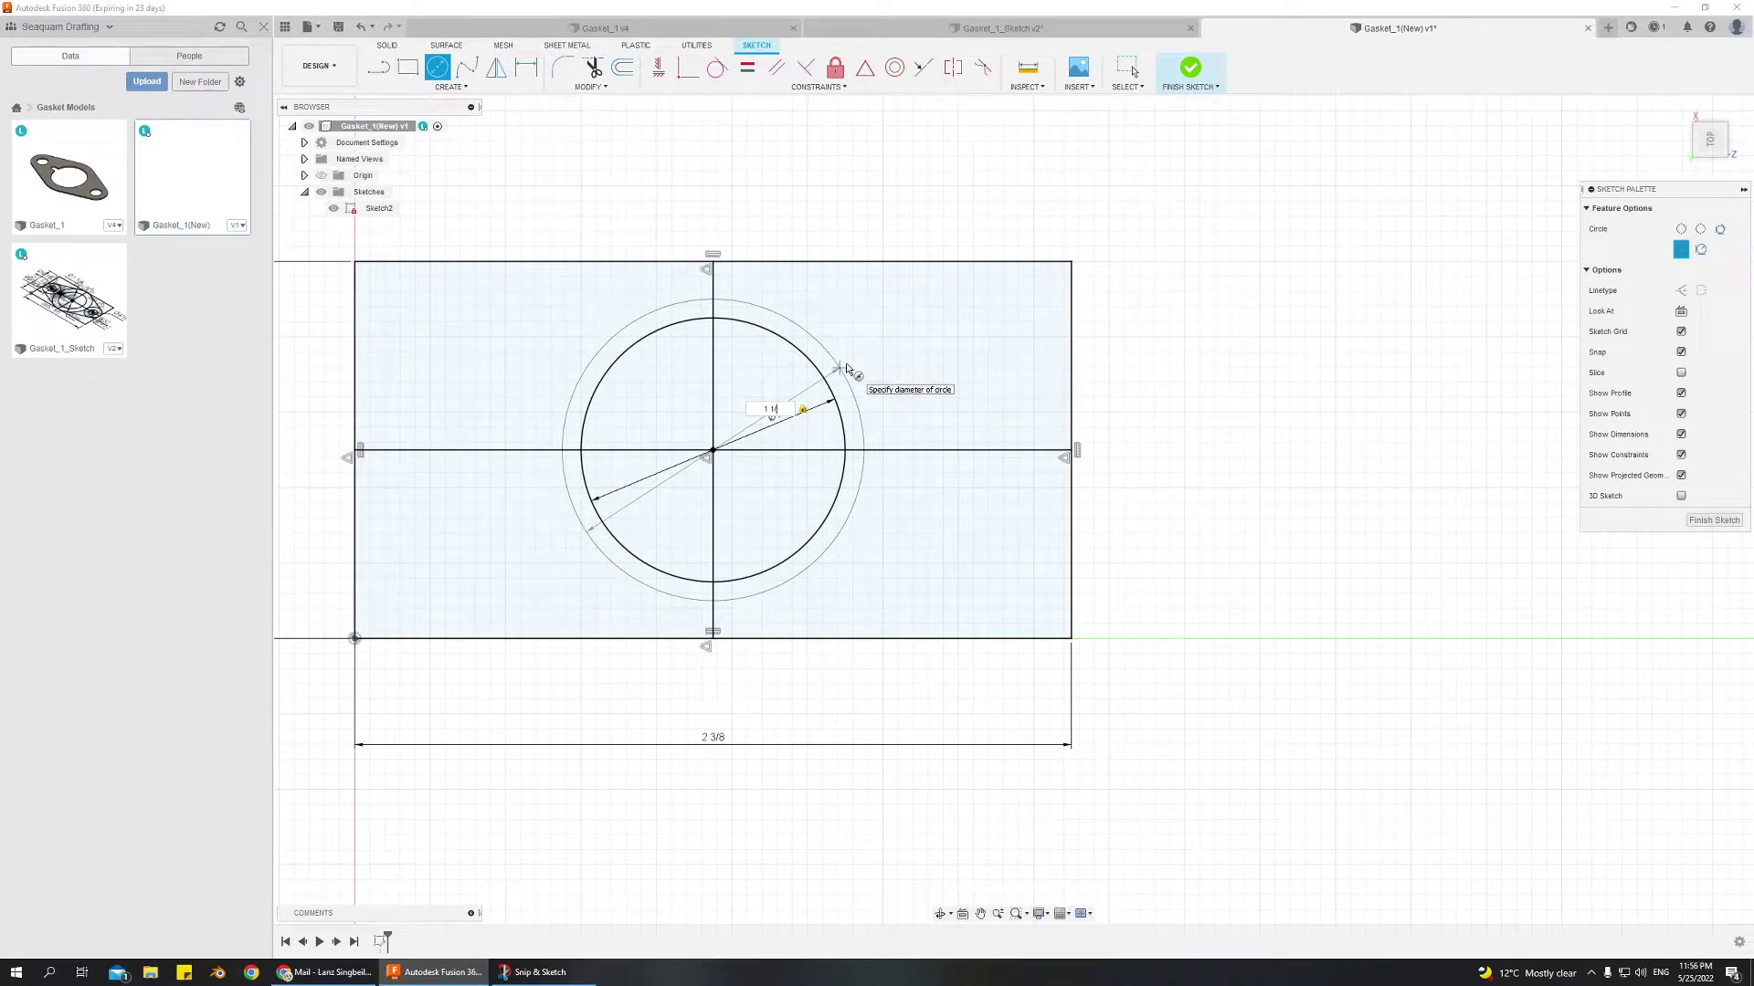
text(1 1/4)
key(Tab)
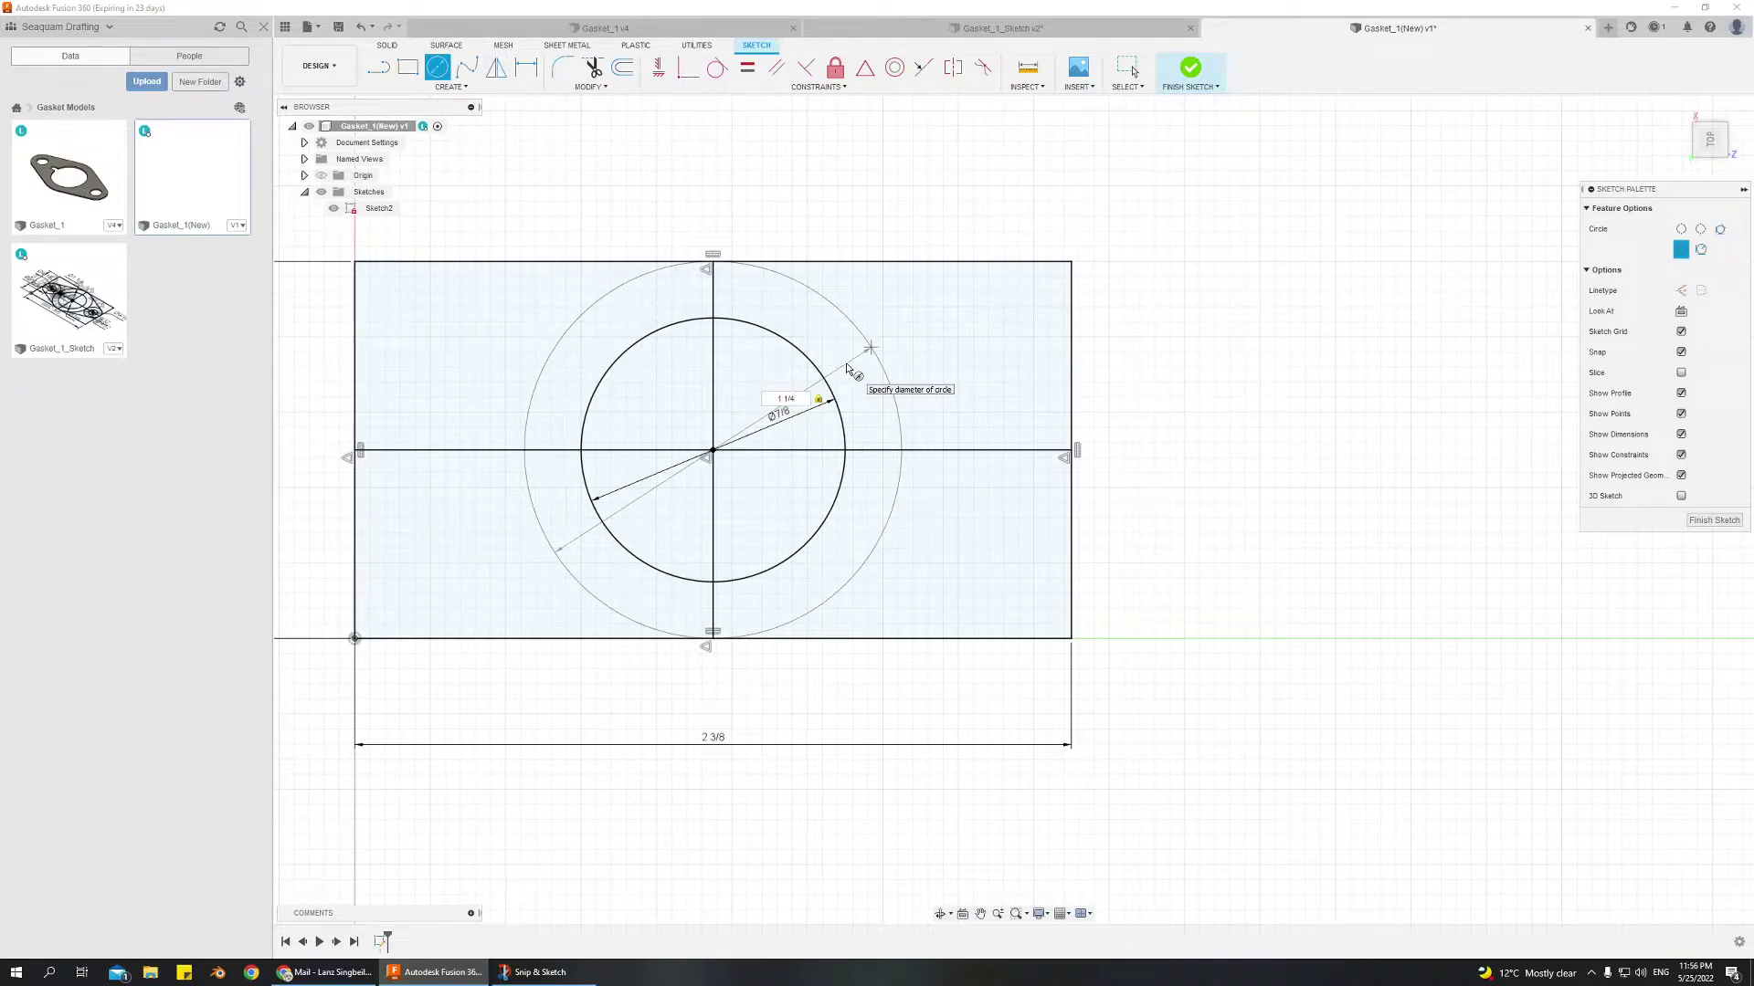
key(Return)
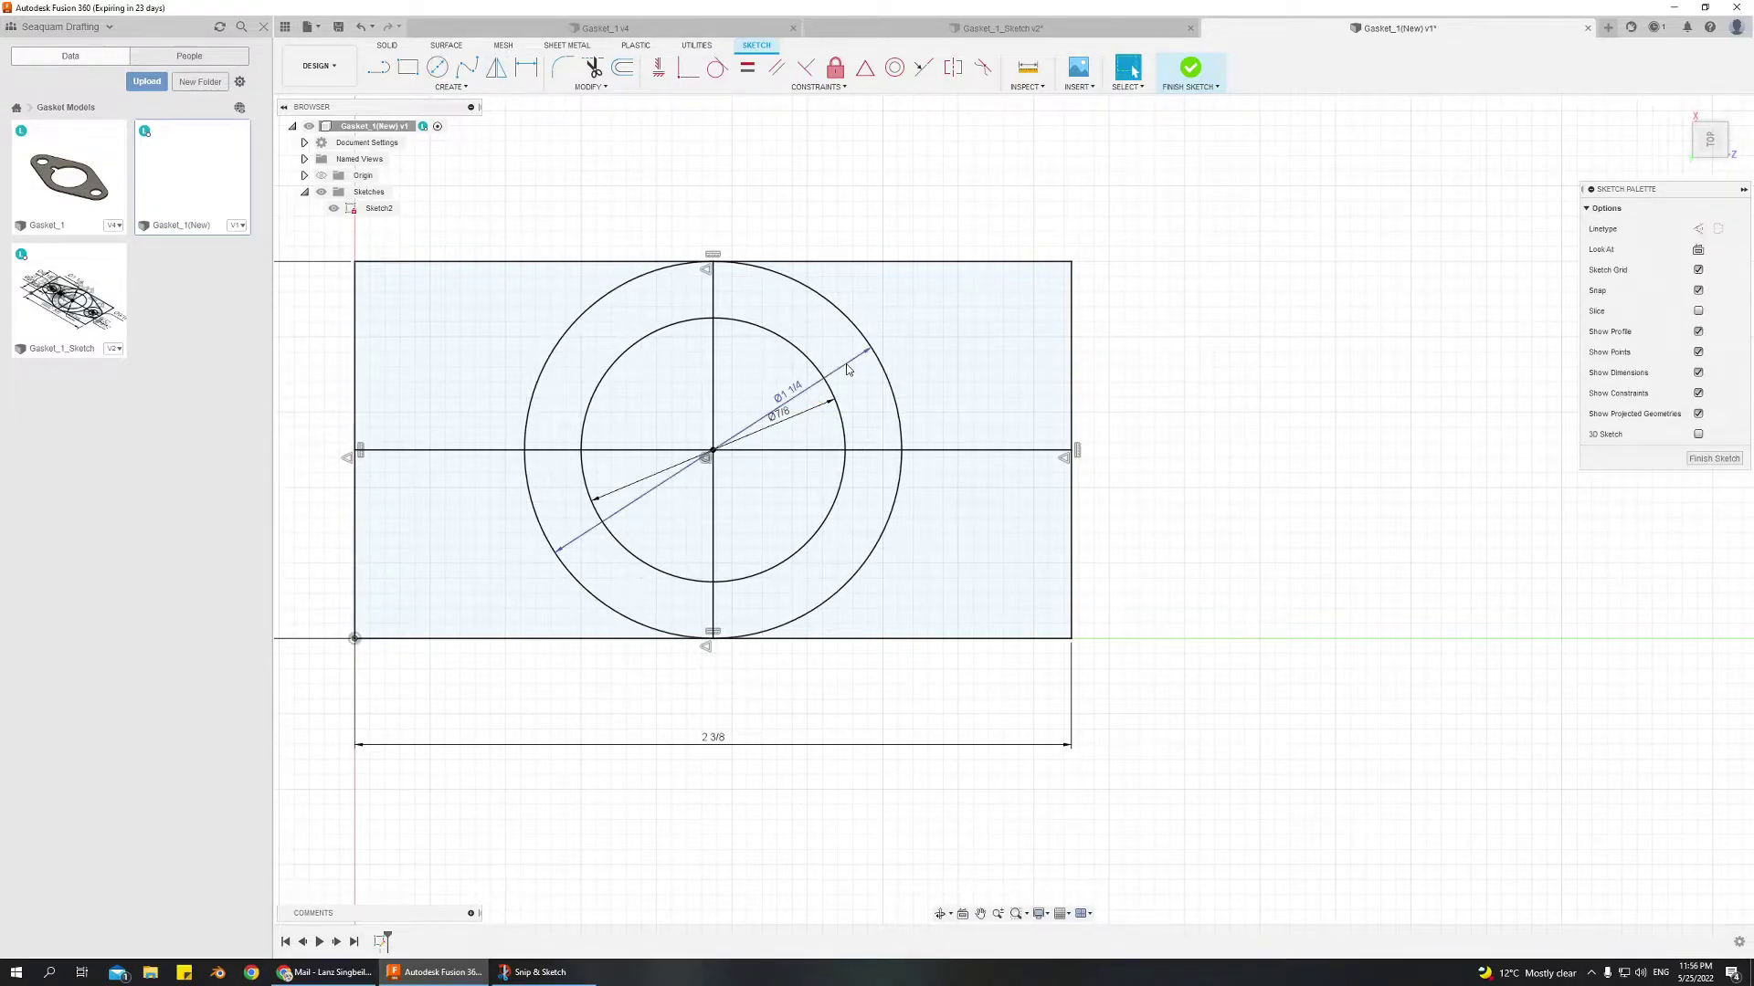
Examine closely where the 1 1/4 in circle meets the midpoint of the rectangle's bottom edge
scroll(665, 372, down, 3)
scroll(347, 393, up, 2)
scroll(337, 399, up, 2)
click(436, 413)
middle_drag(1245, 447, 830, 491)
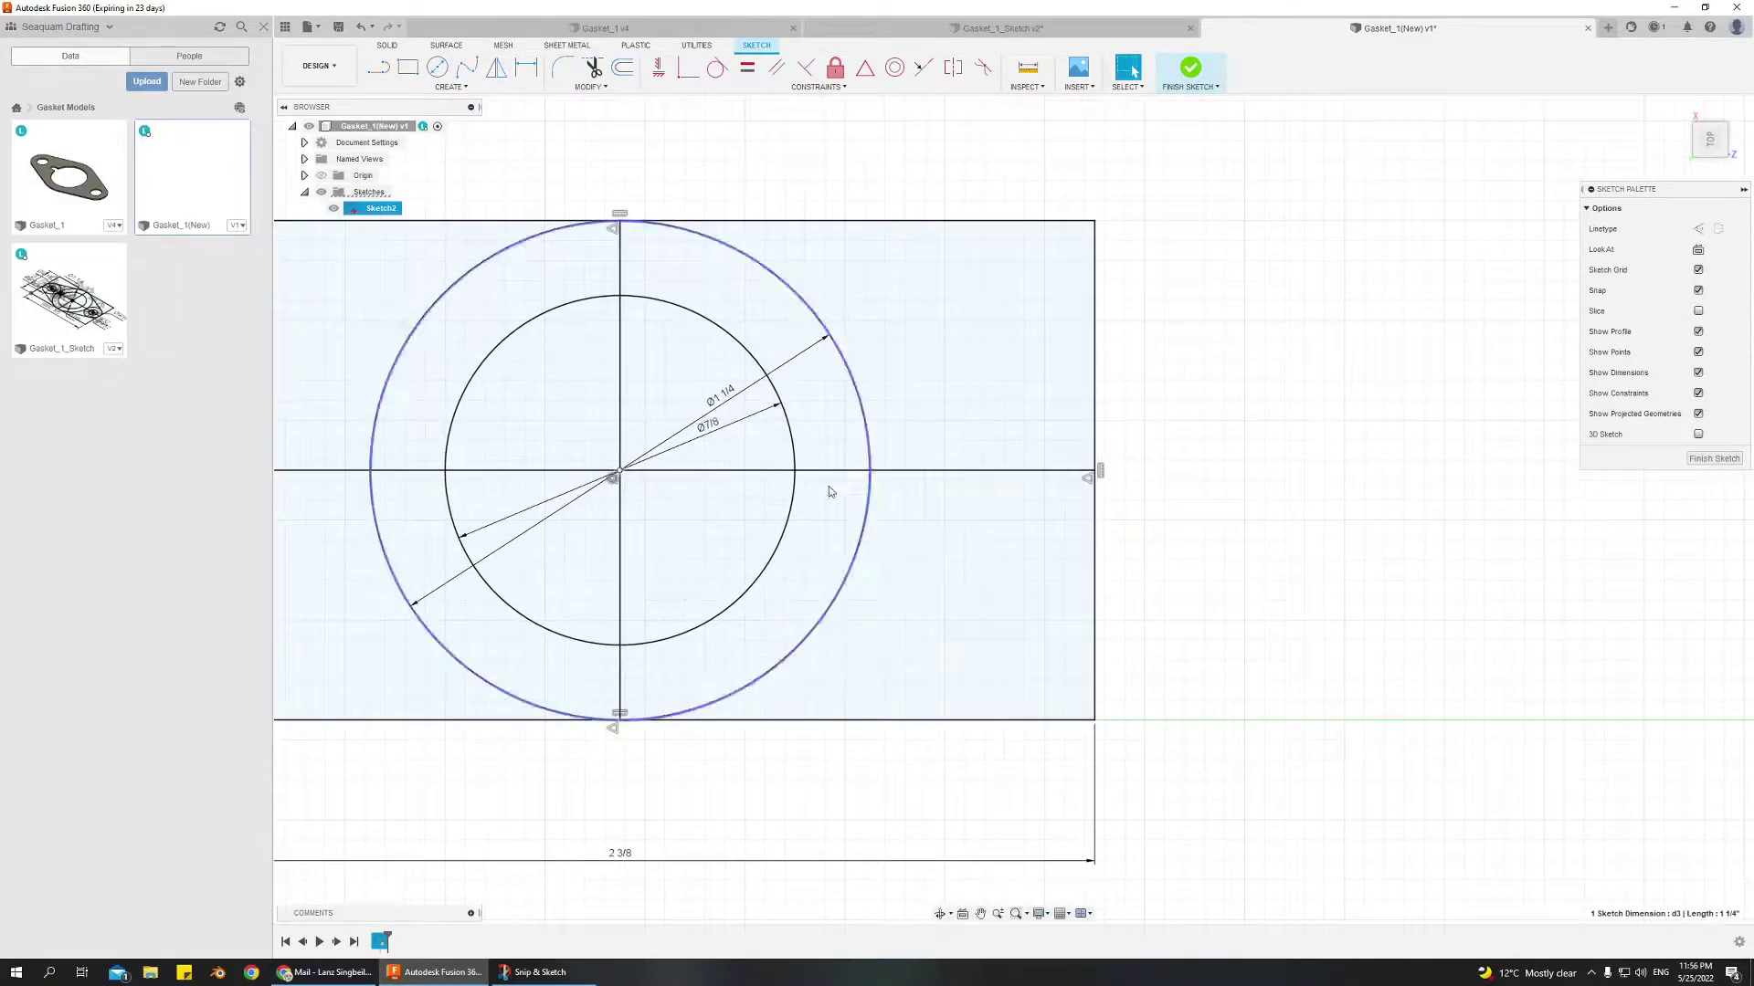
scroll(605, 727, up, 4)
scroll(605, 728, up, 5)
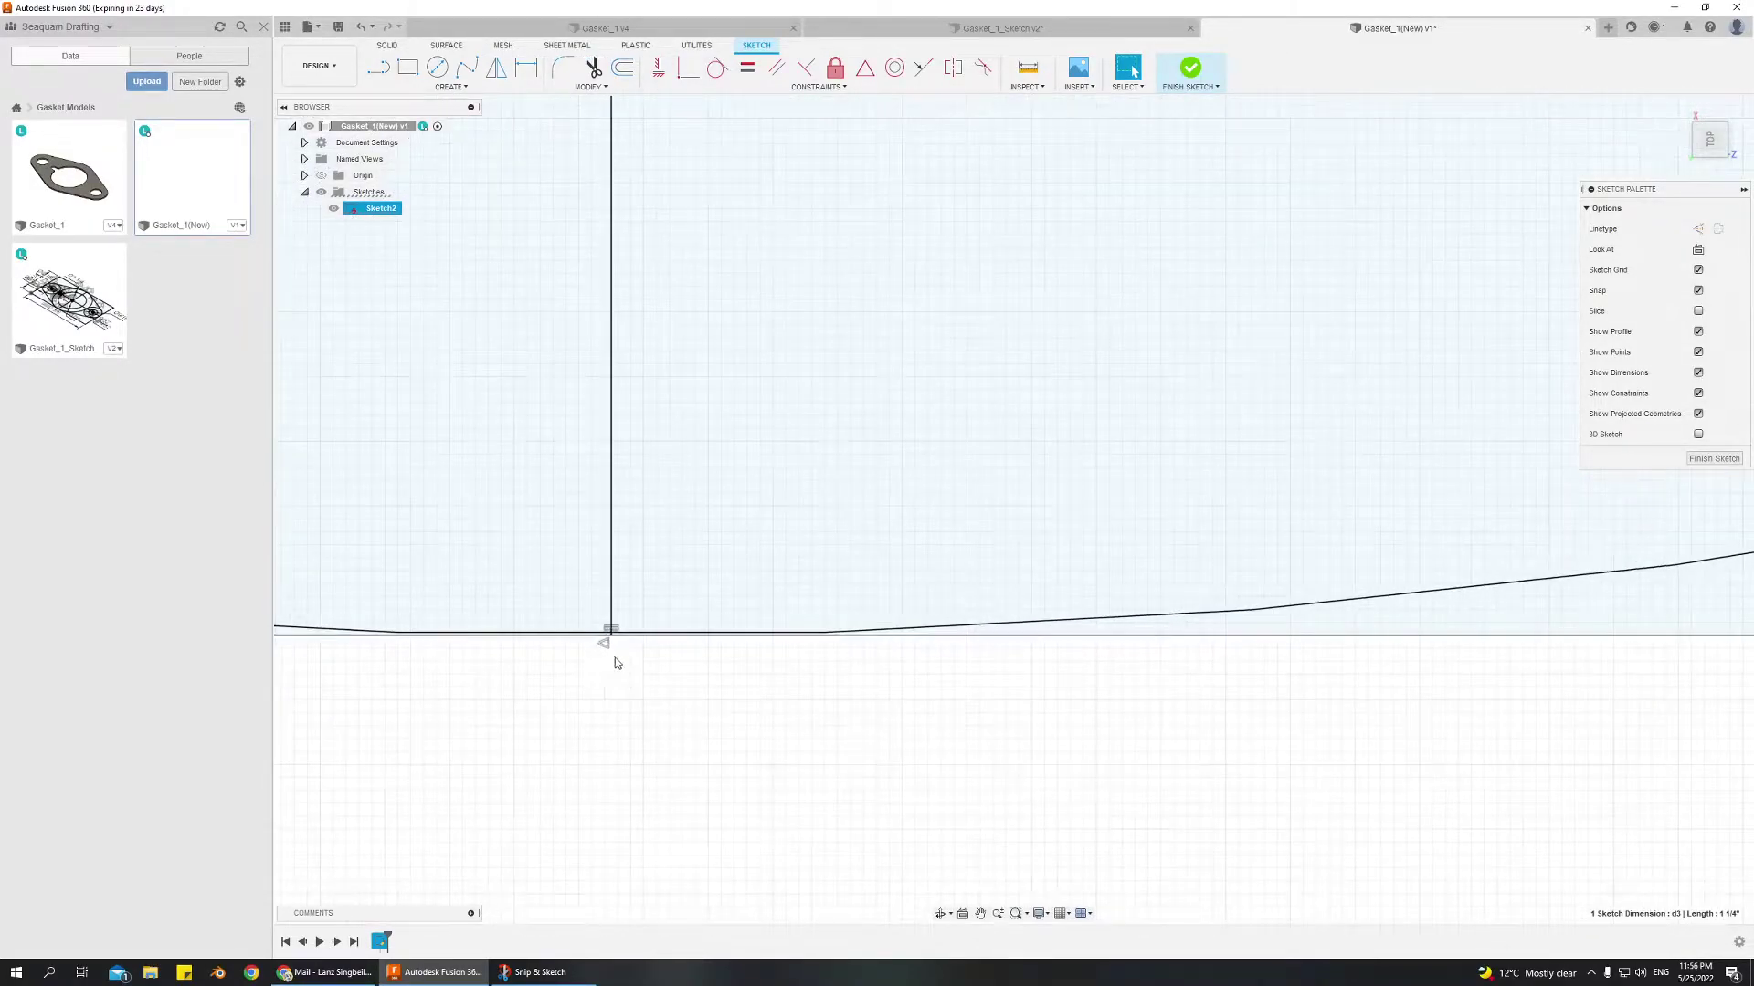
scroll(612, 664, up, 3)
scroll(639, 607, up, 2)
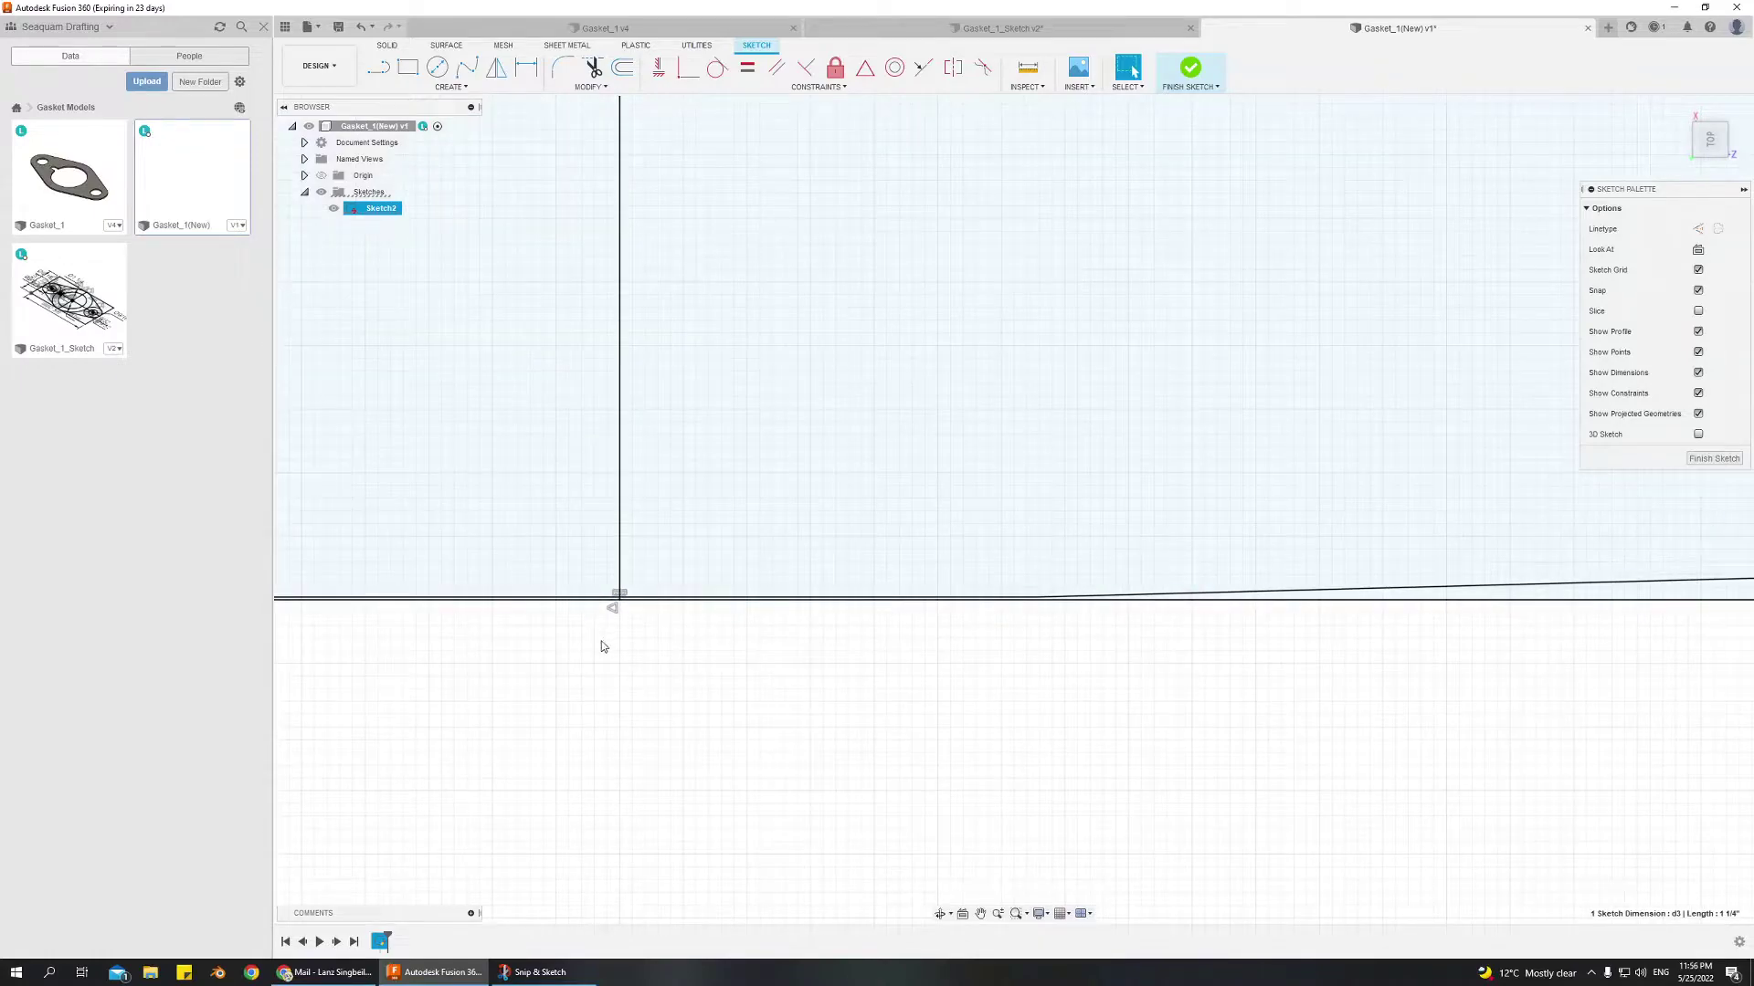
scroll(617, 607, up, 2)
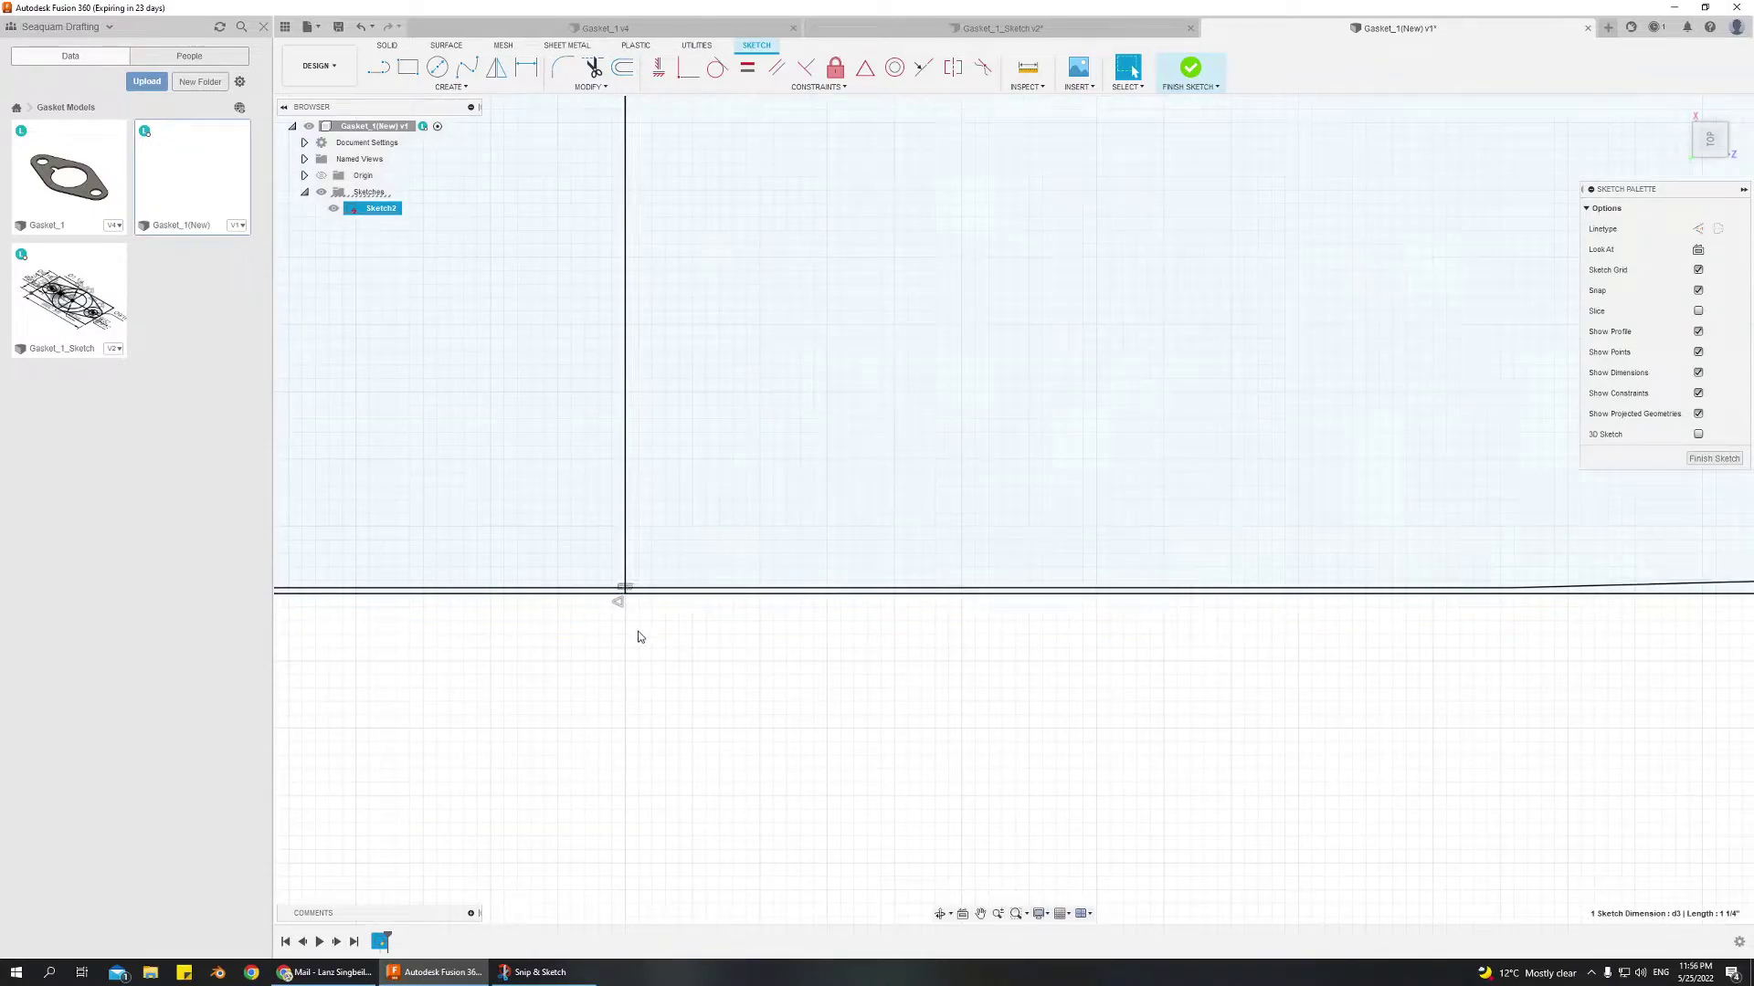
scroll(886, 596, down, 3)
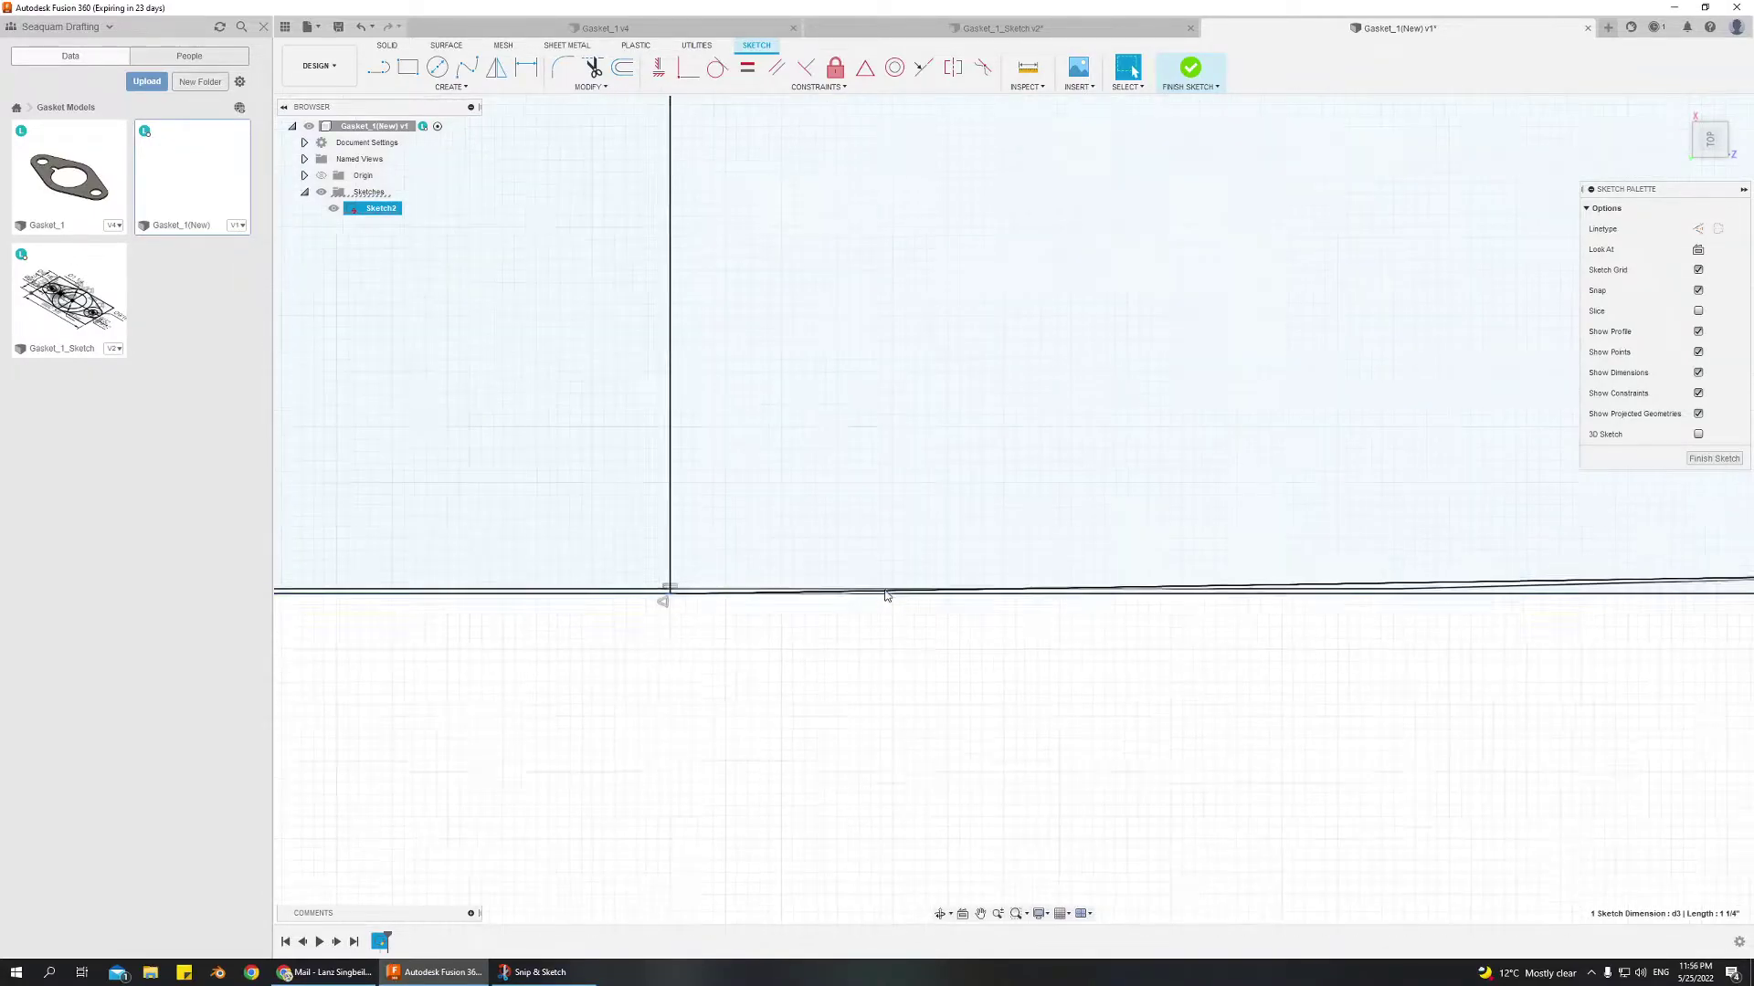
scroll(744, 594, down, 4)
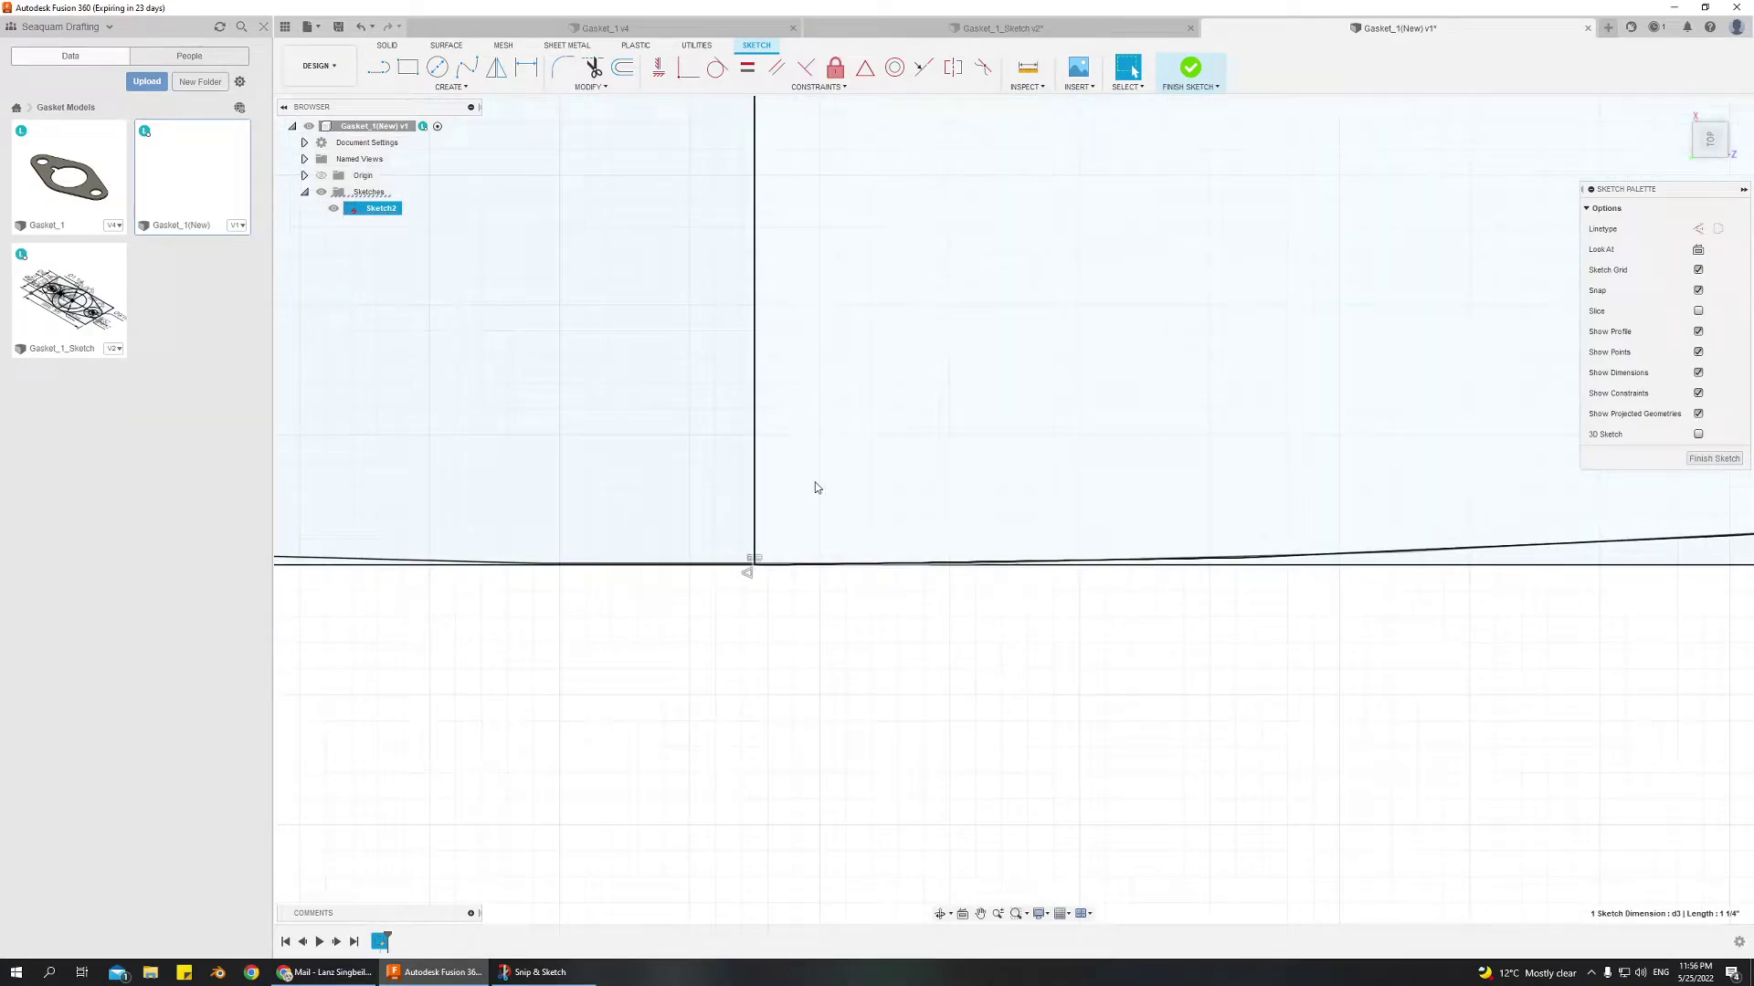
Examine closely the circles' shared centre point and where the 1 1/4 in circle meets the midpoint of the rectangle's top edge
scroll(846, 434, down, 5)
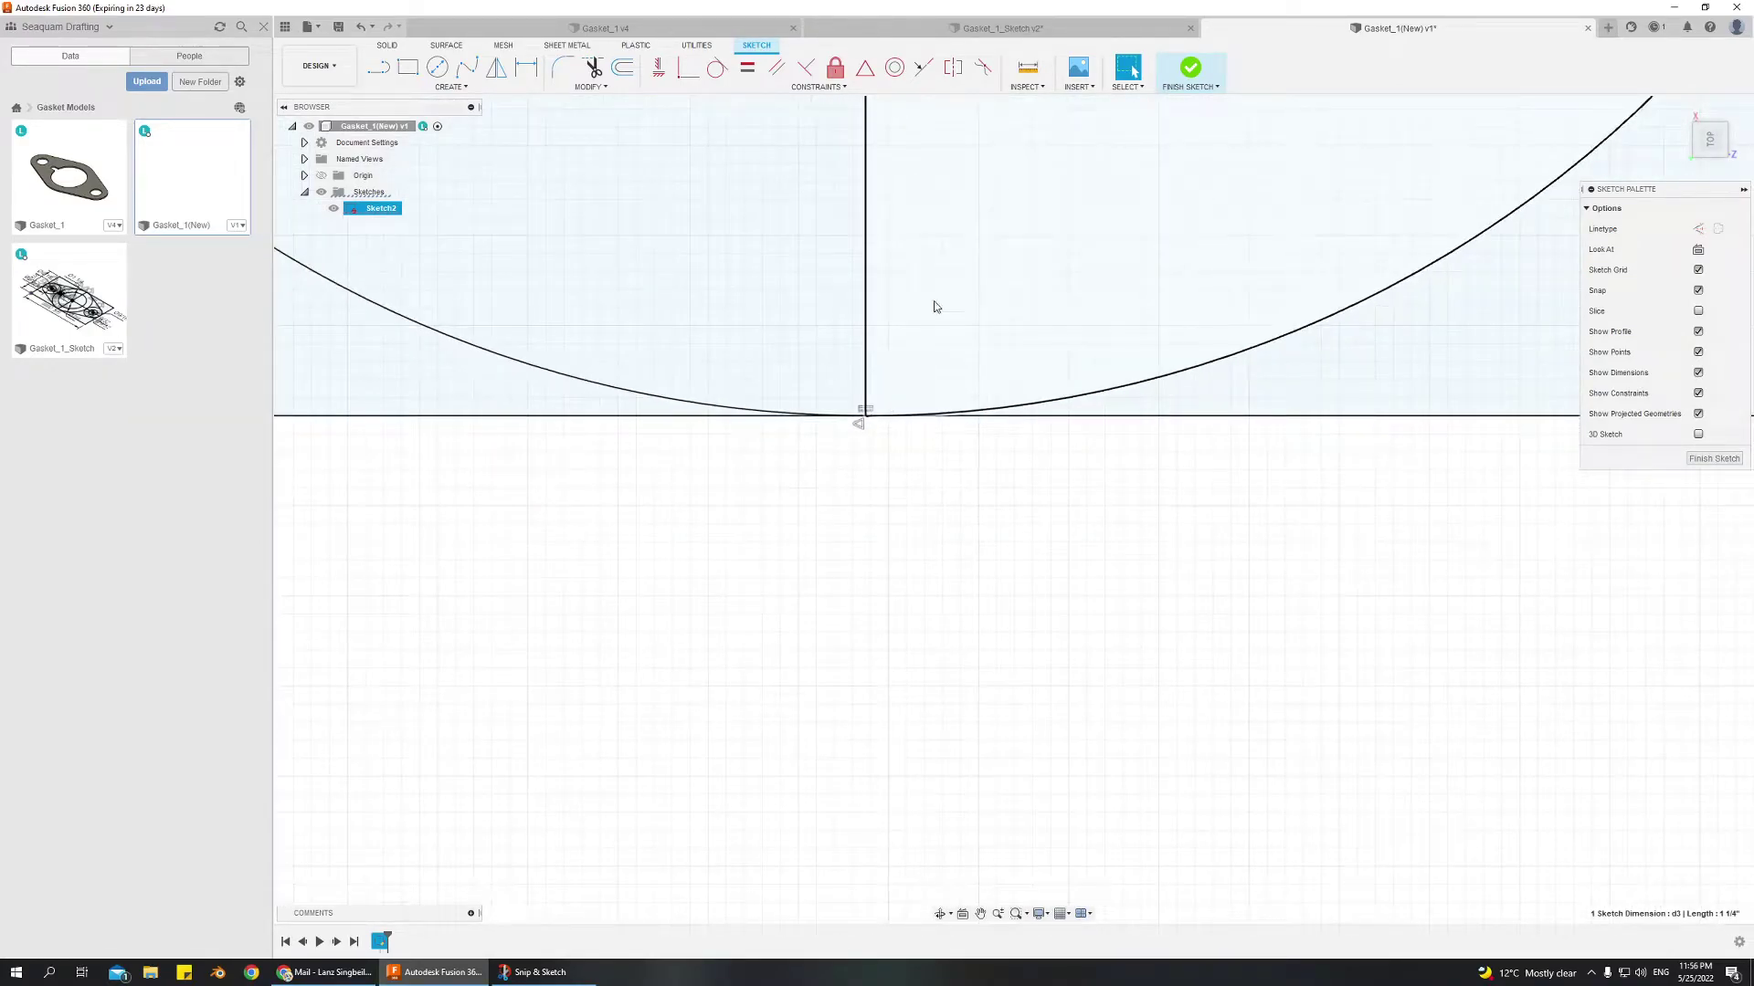
scroll(825, 375, up, 10)
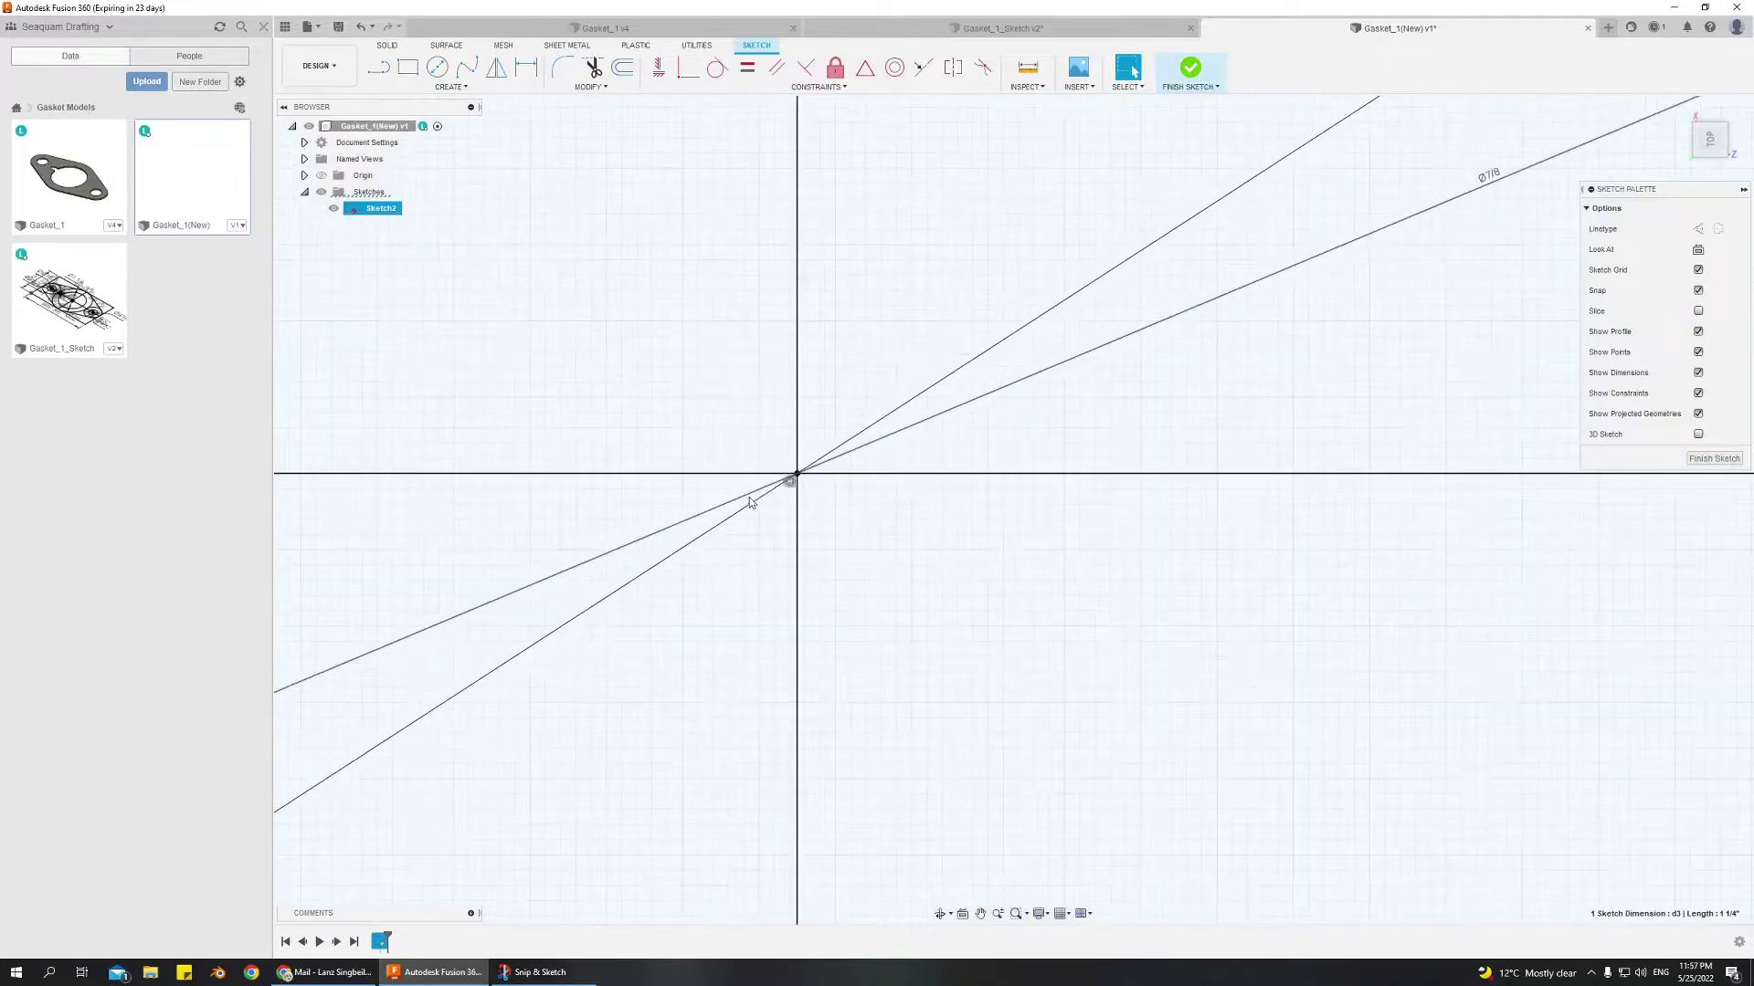
scroll(785, 496, up, 3)
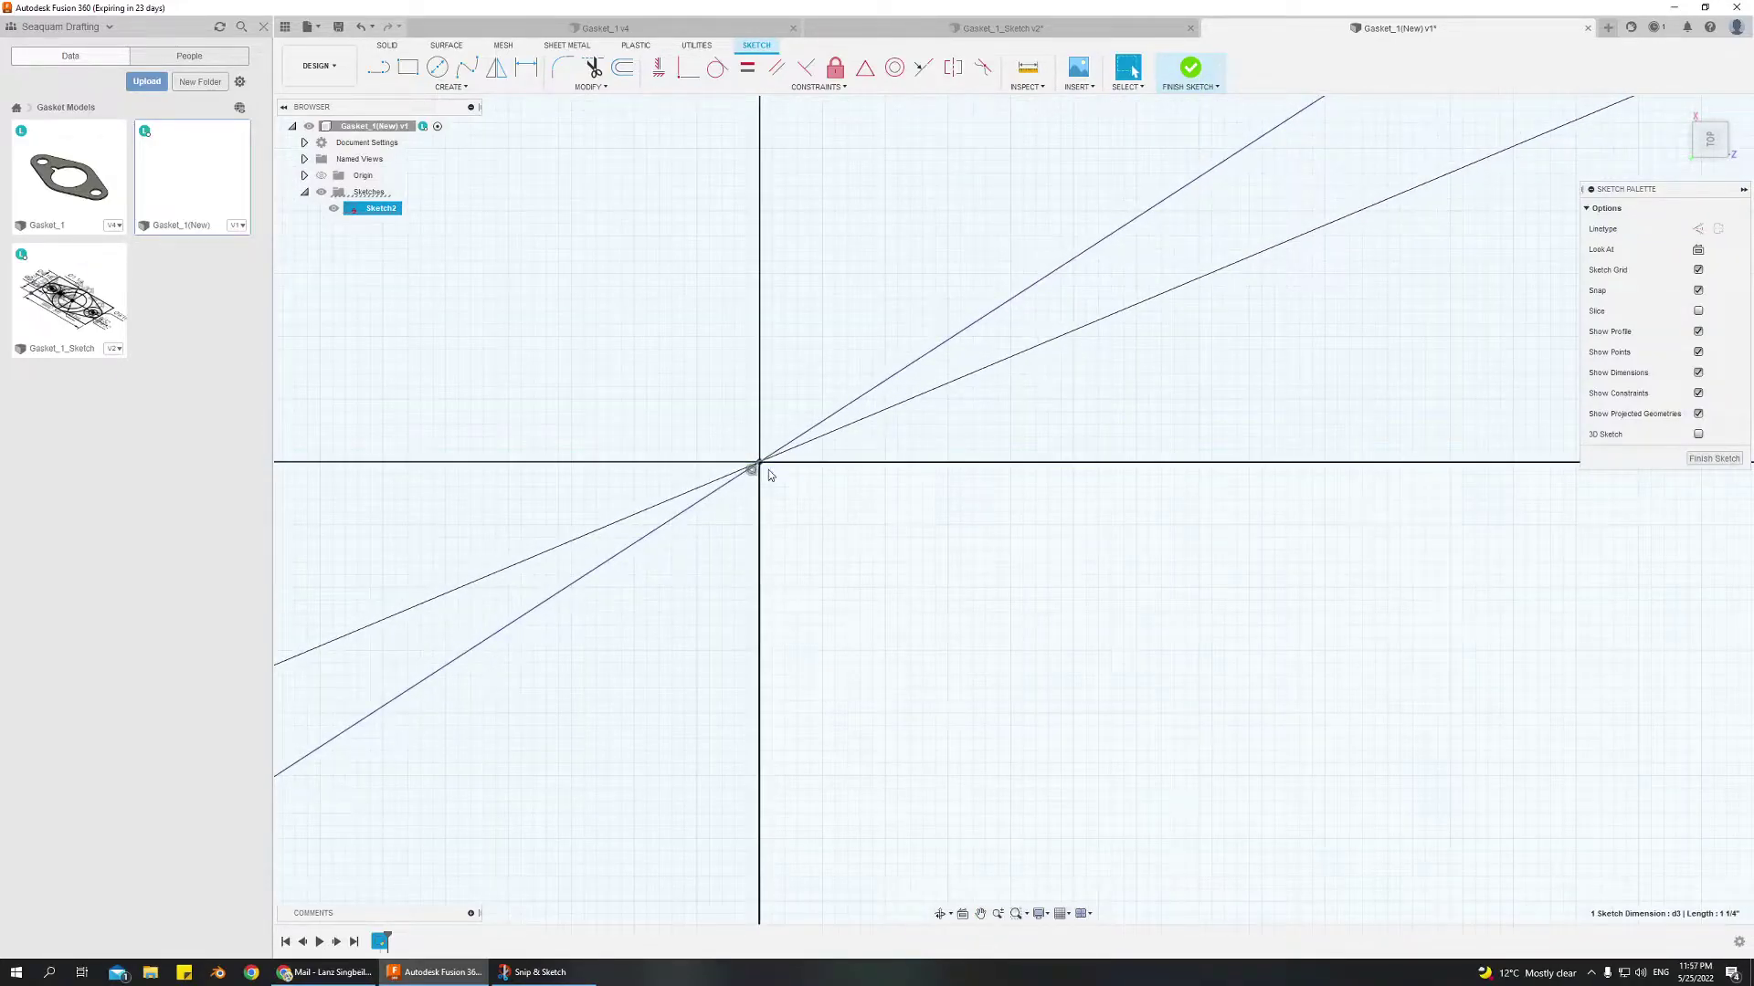
scroll(841, 572, down, 2)
scroll(912, 599, down, 2)
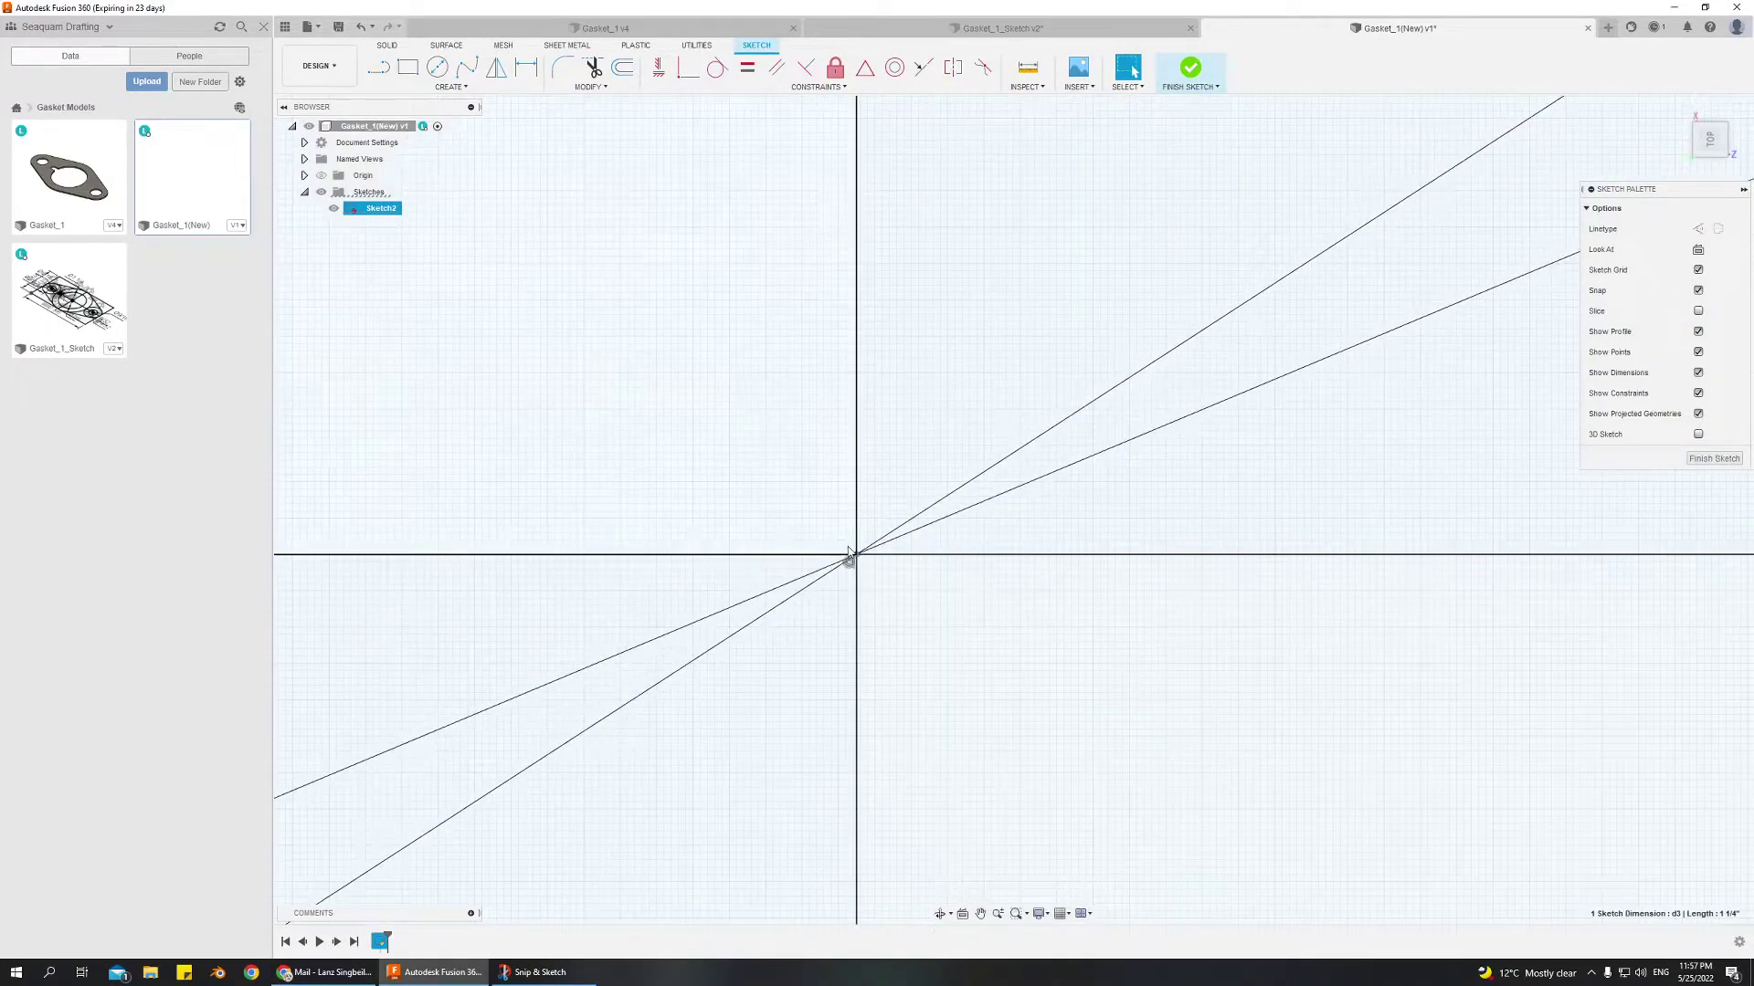
scroll(941, 602, down, 5)
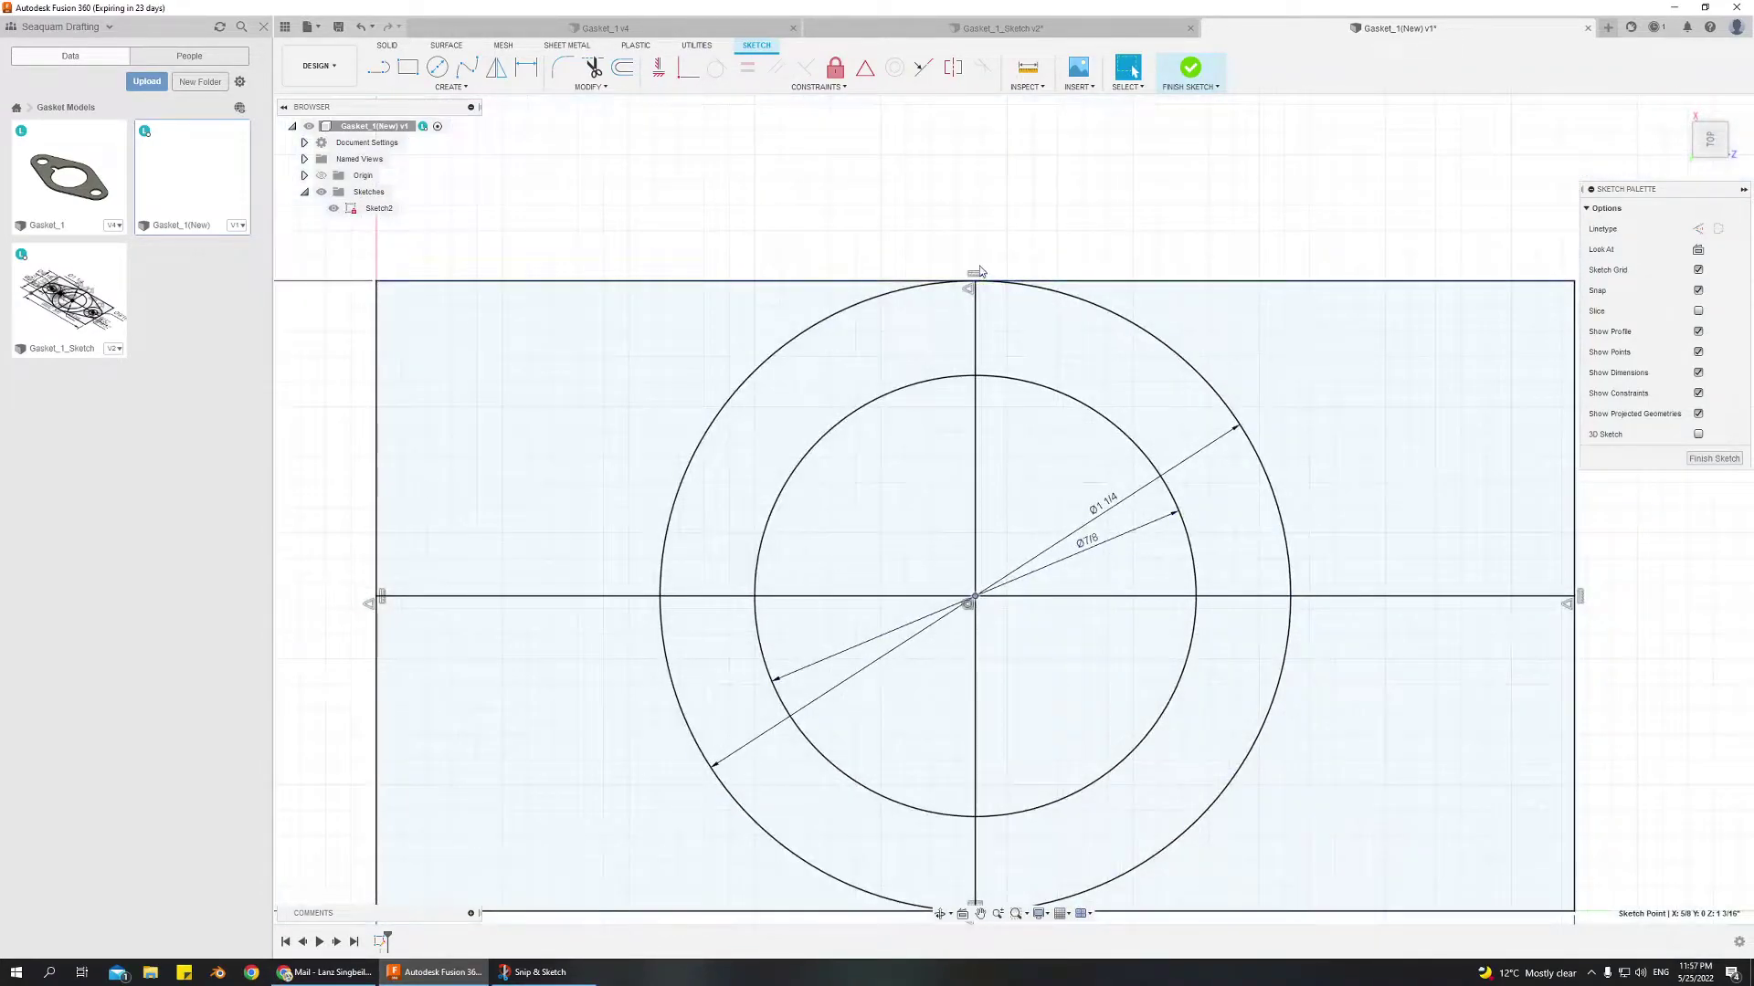
scroll(1018, 274, up, 5)
scroll(1025, 246, up, 5)
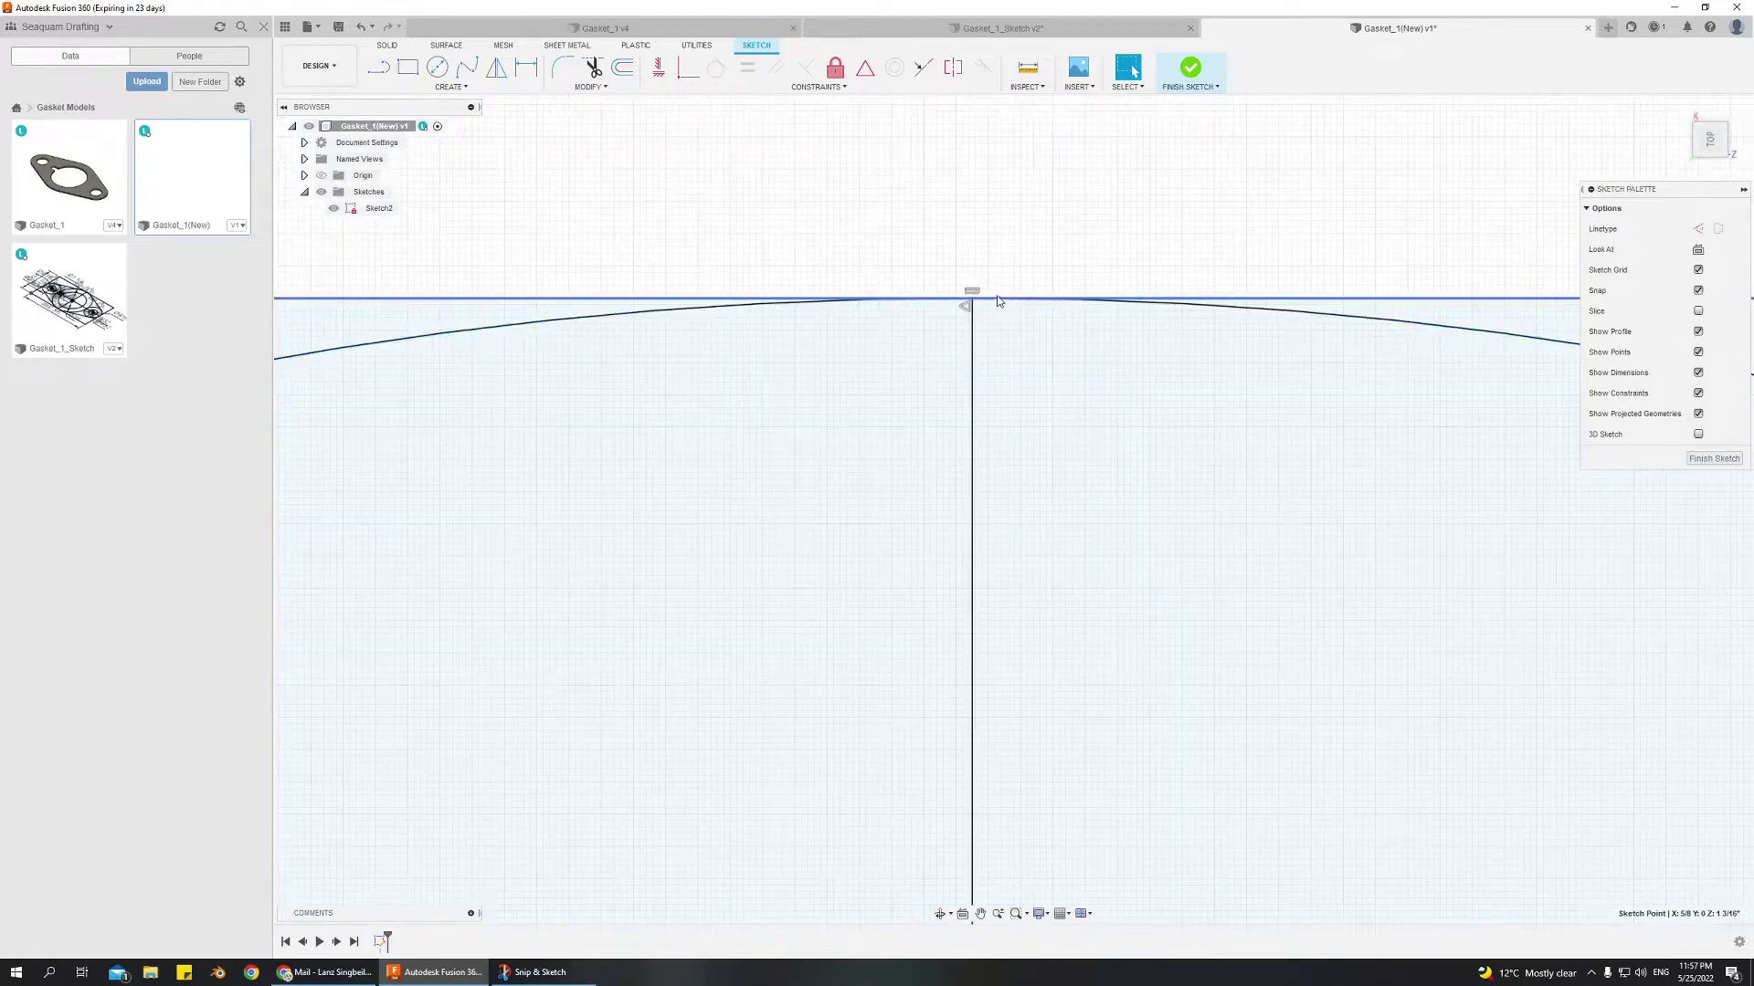
scroll(959, 310, up, 3)
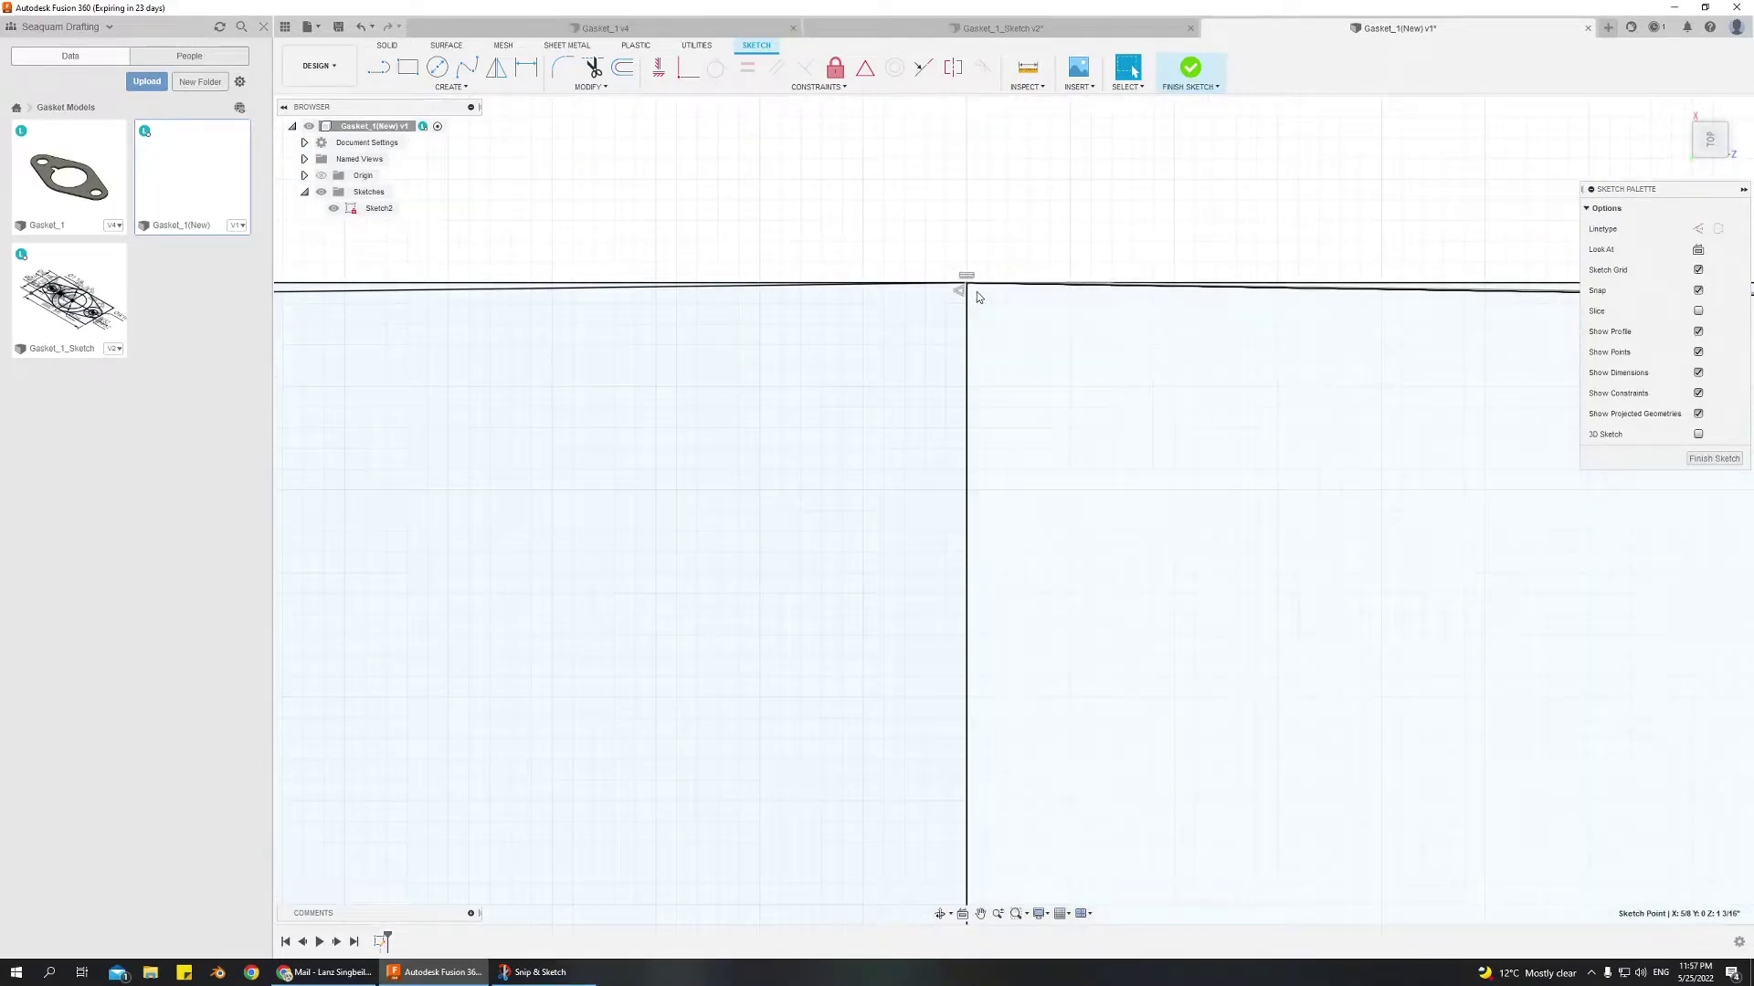
scroll(973, 306, down, 8)
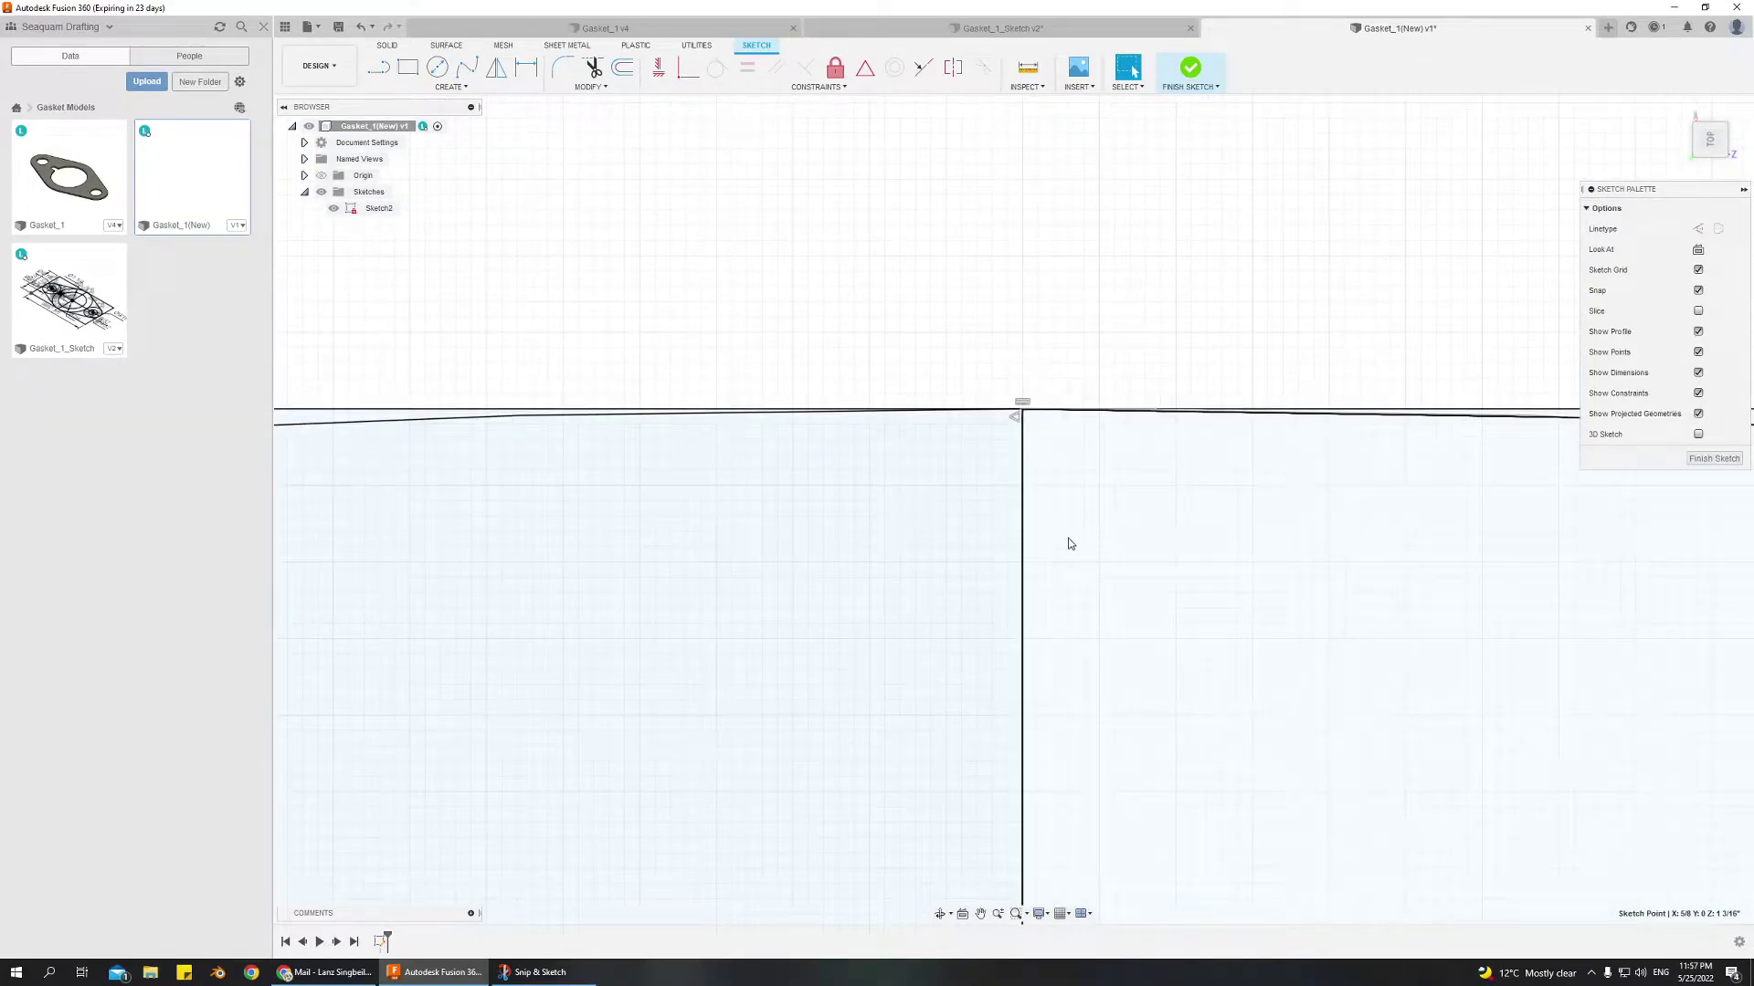
scroll(1105, 685, down, 10)
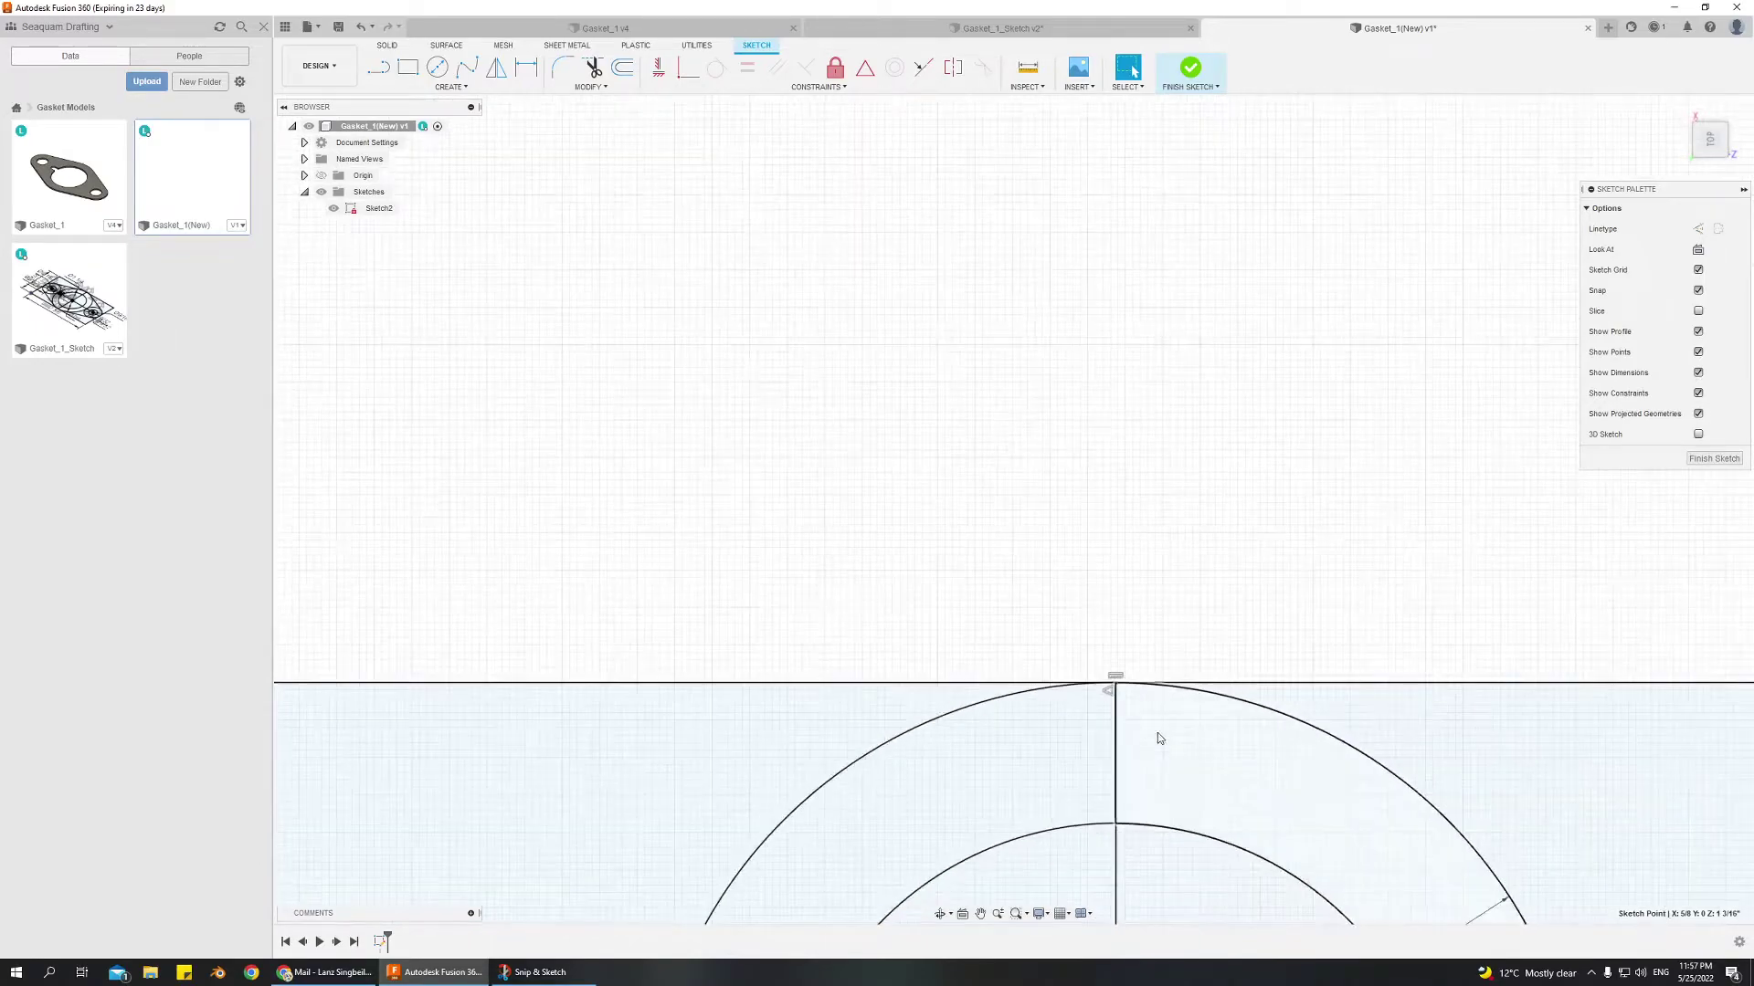
scroll(1010, 485, down, 4)
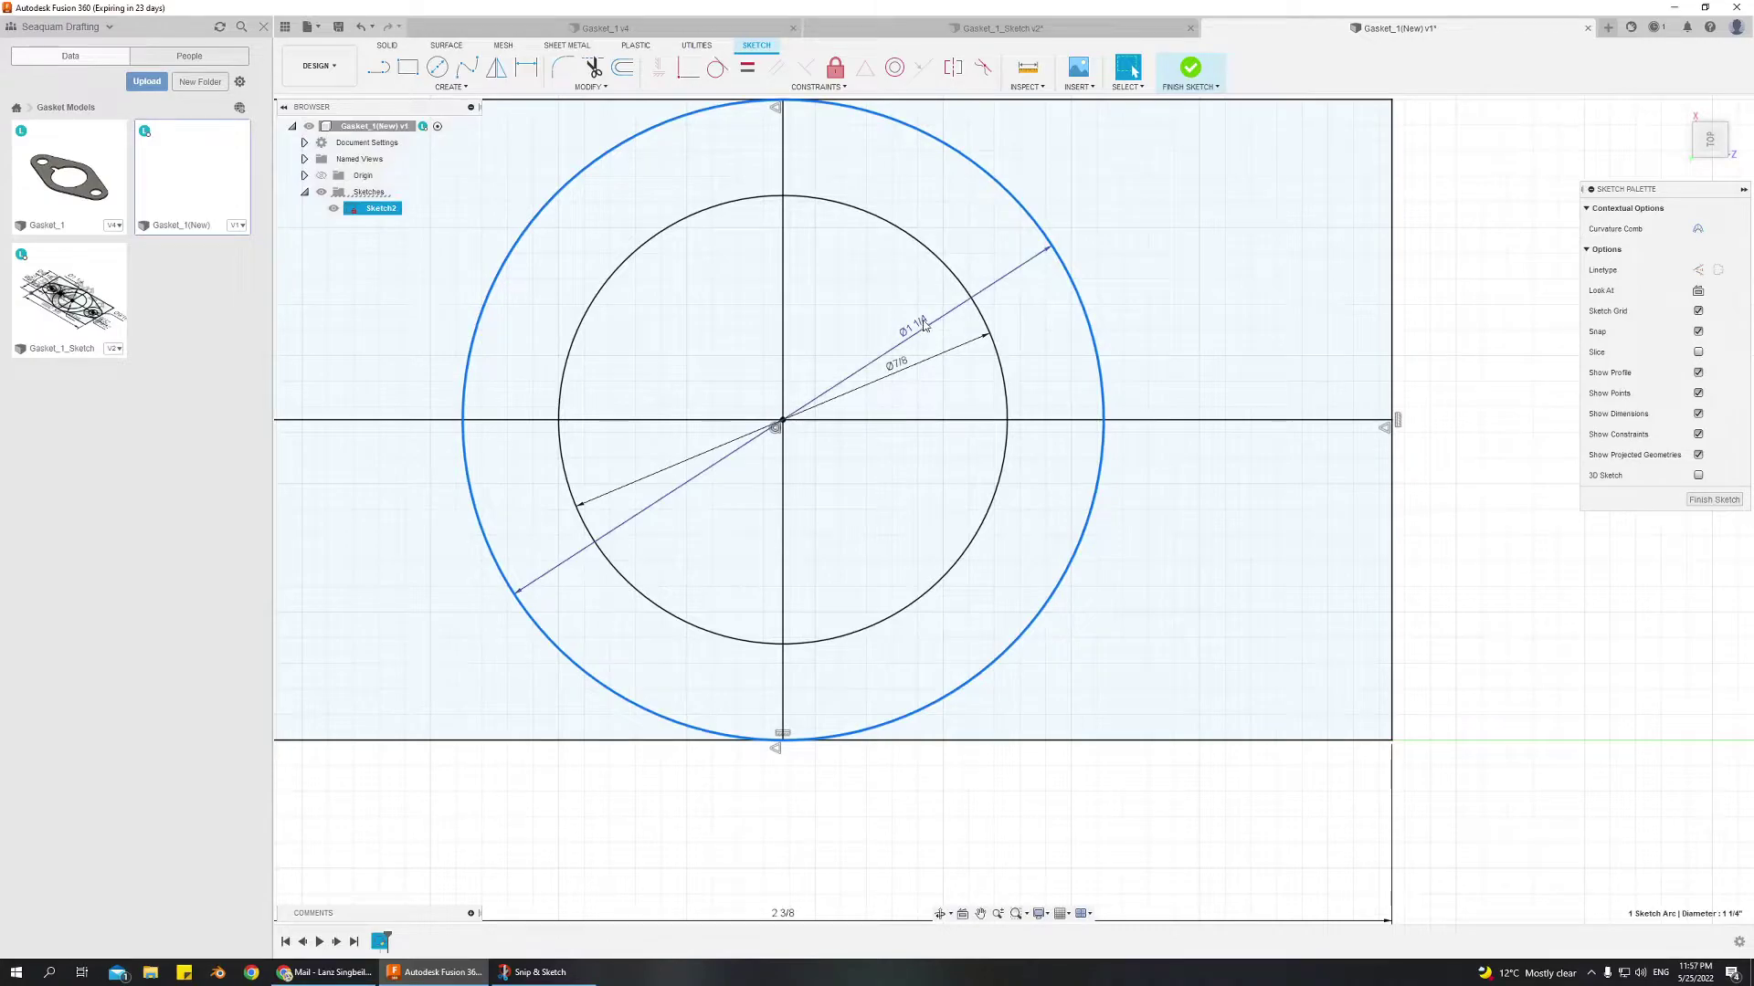
Reposition the 1 1/4 in diameter dimension so its text sits outside the circle, to its upper right
mouse_move(913, 324)
mouse_down()
mouse_move(1338, 416)
mouse_move(1122, 240)
mouse_up()
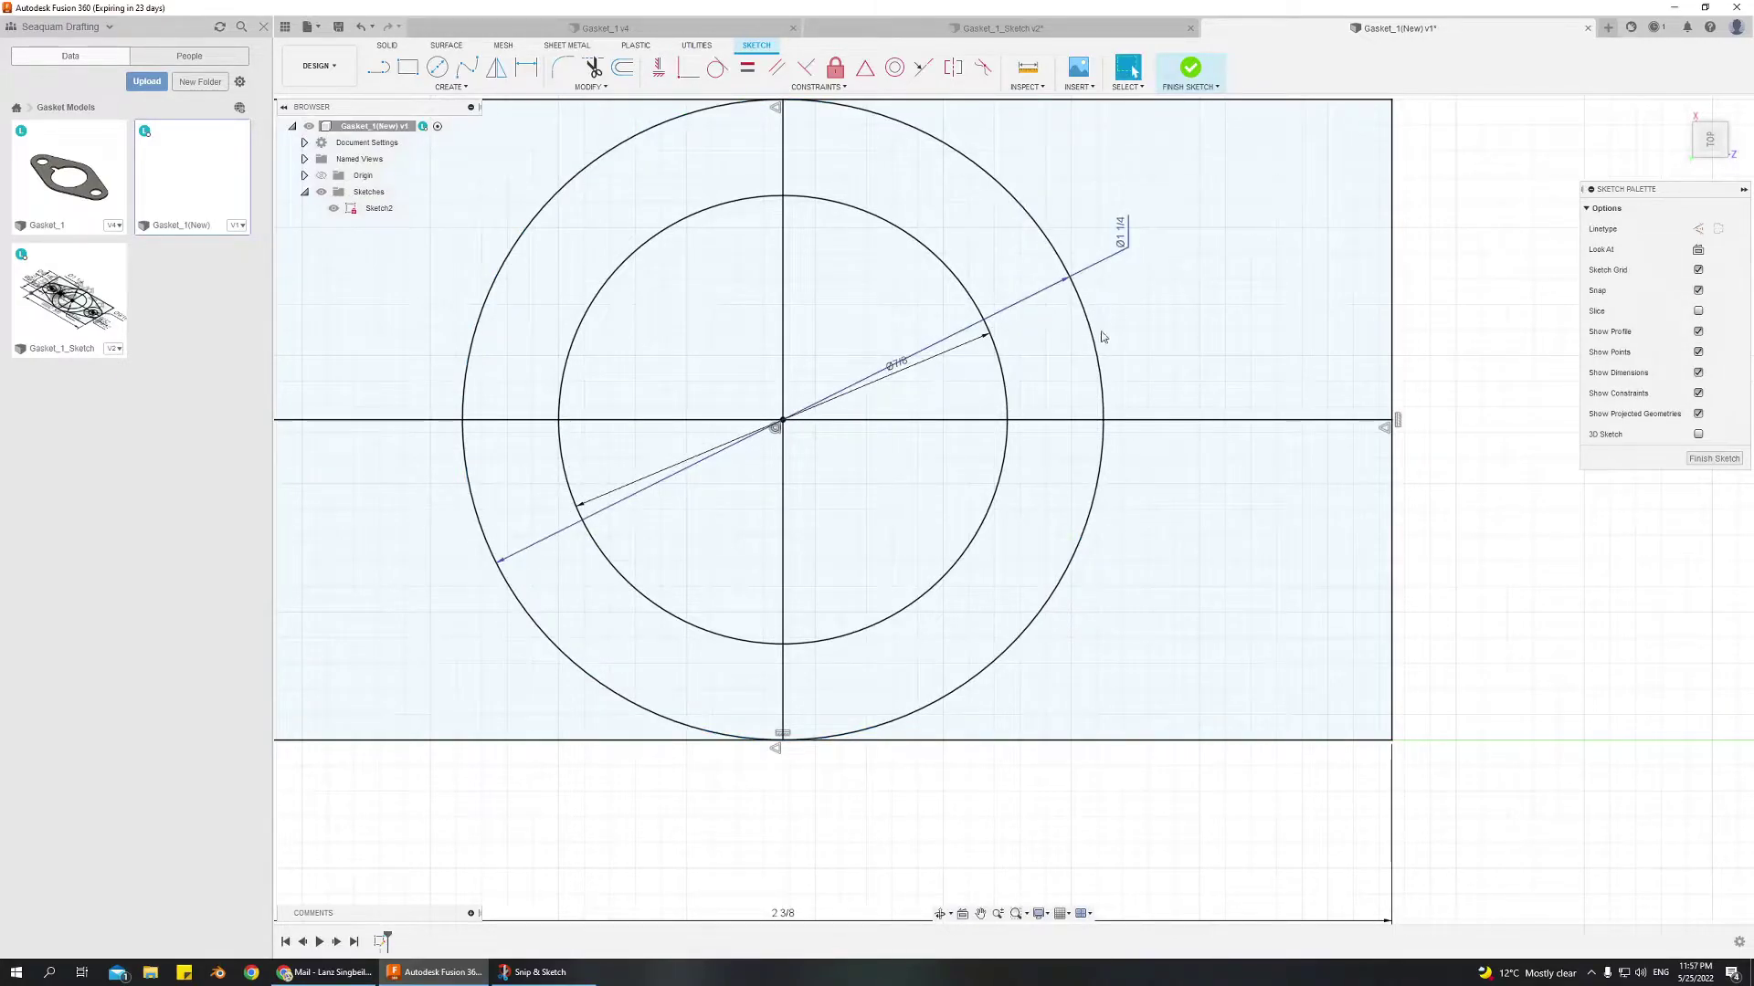
scroll(618, 490, up, 3)
scroll(618, 491, down, 5)
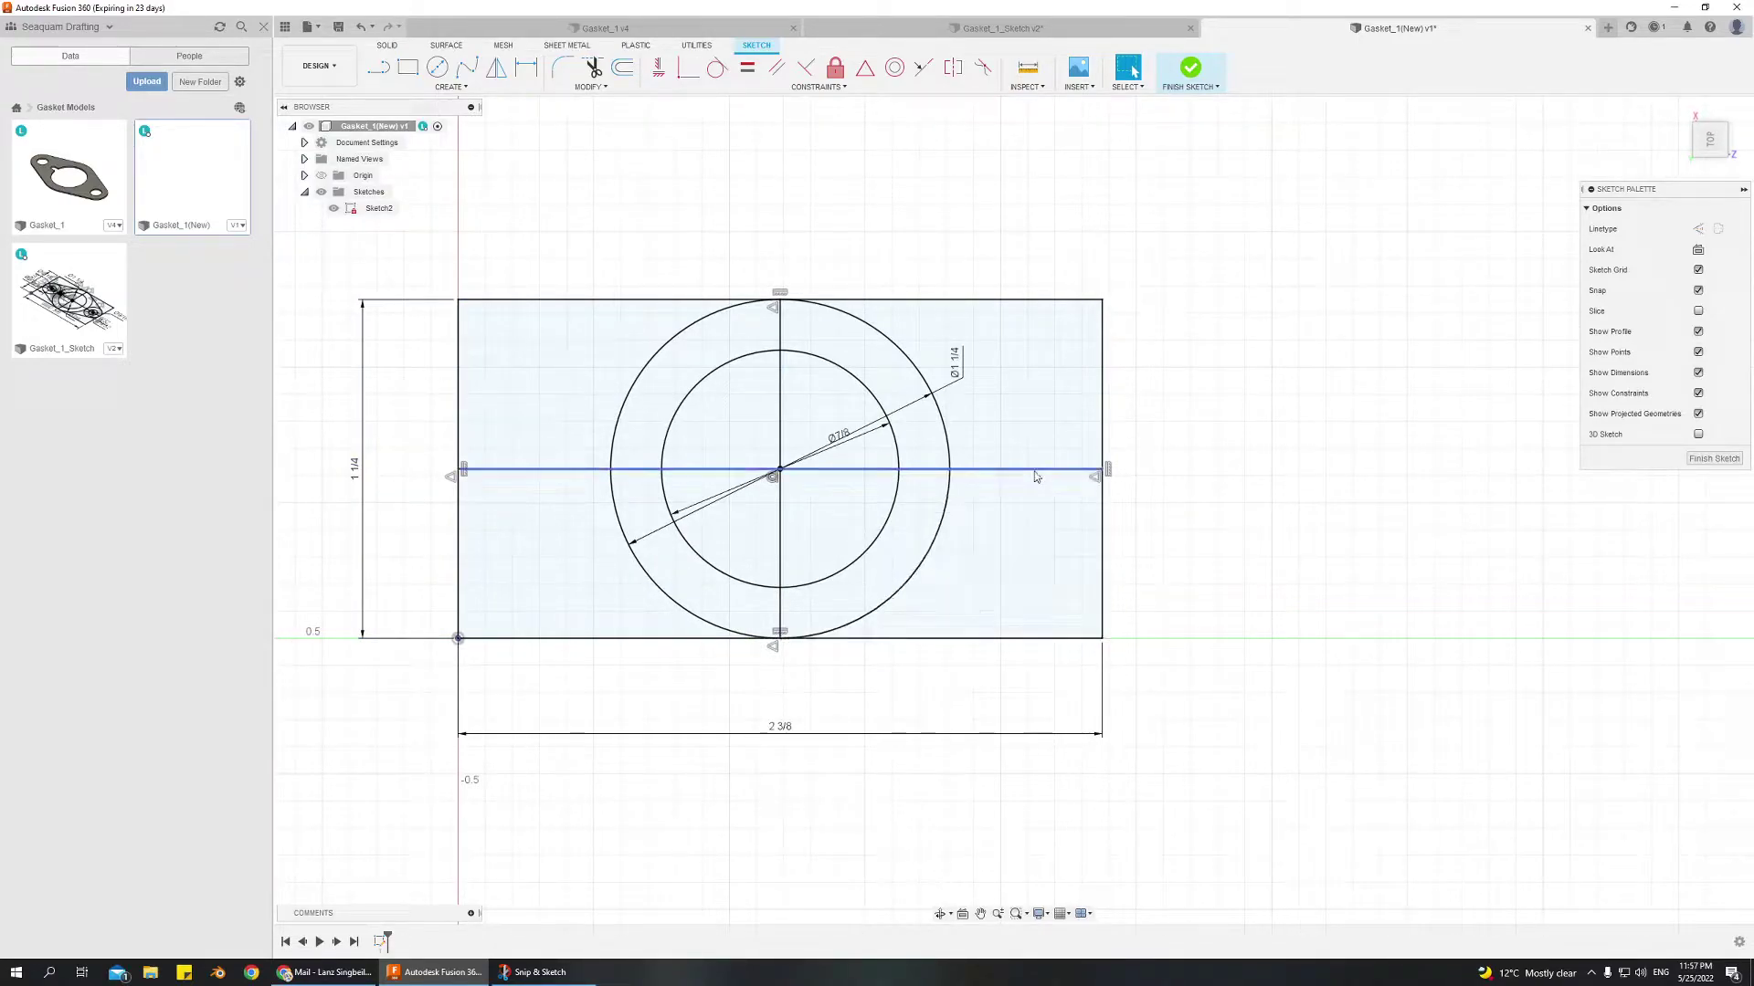
Draw a 9/32 in diameter circle centred on the horizontal centre line, between the 1 1/4 in circle and the rectangle's right edge
click(439, 66)
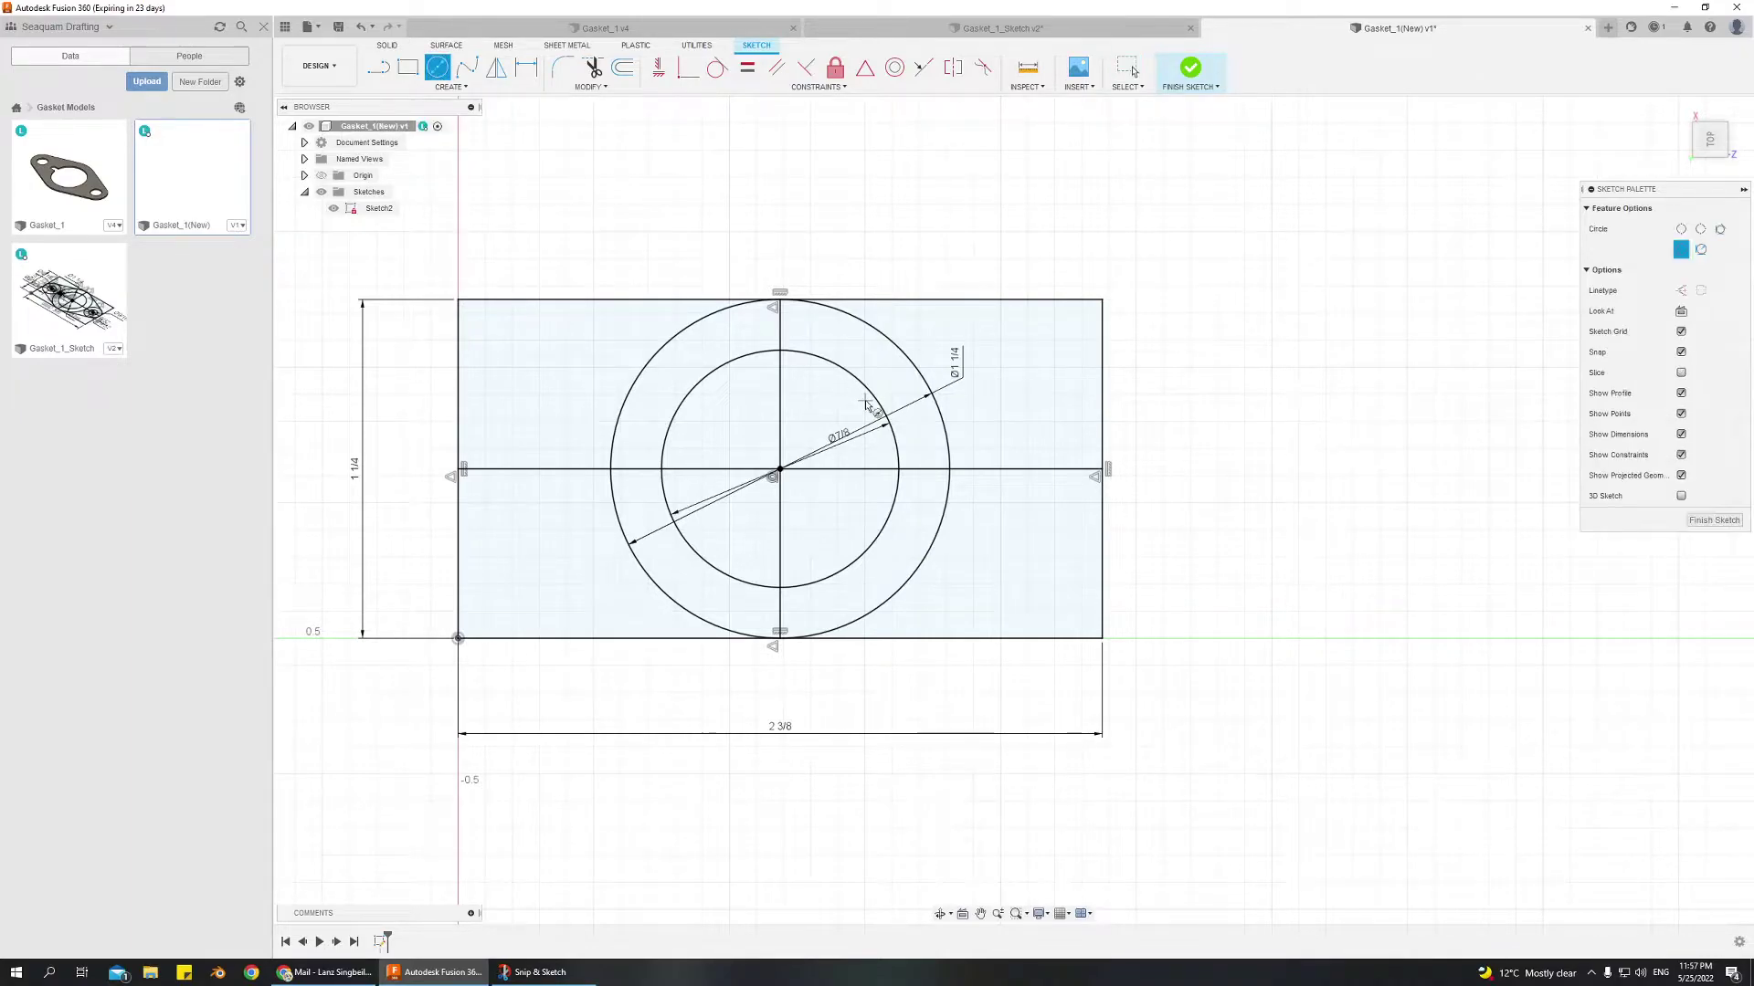
click(1027, 470)
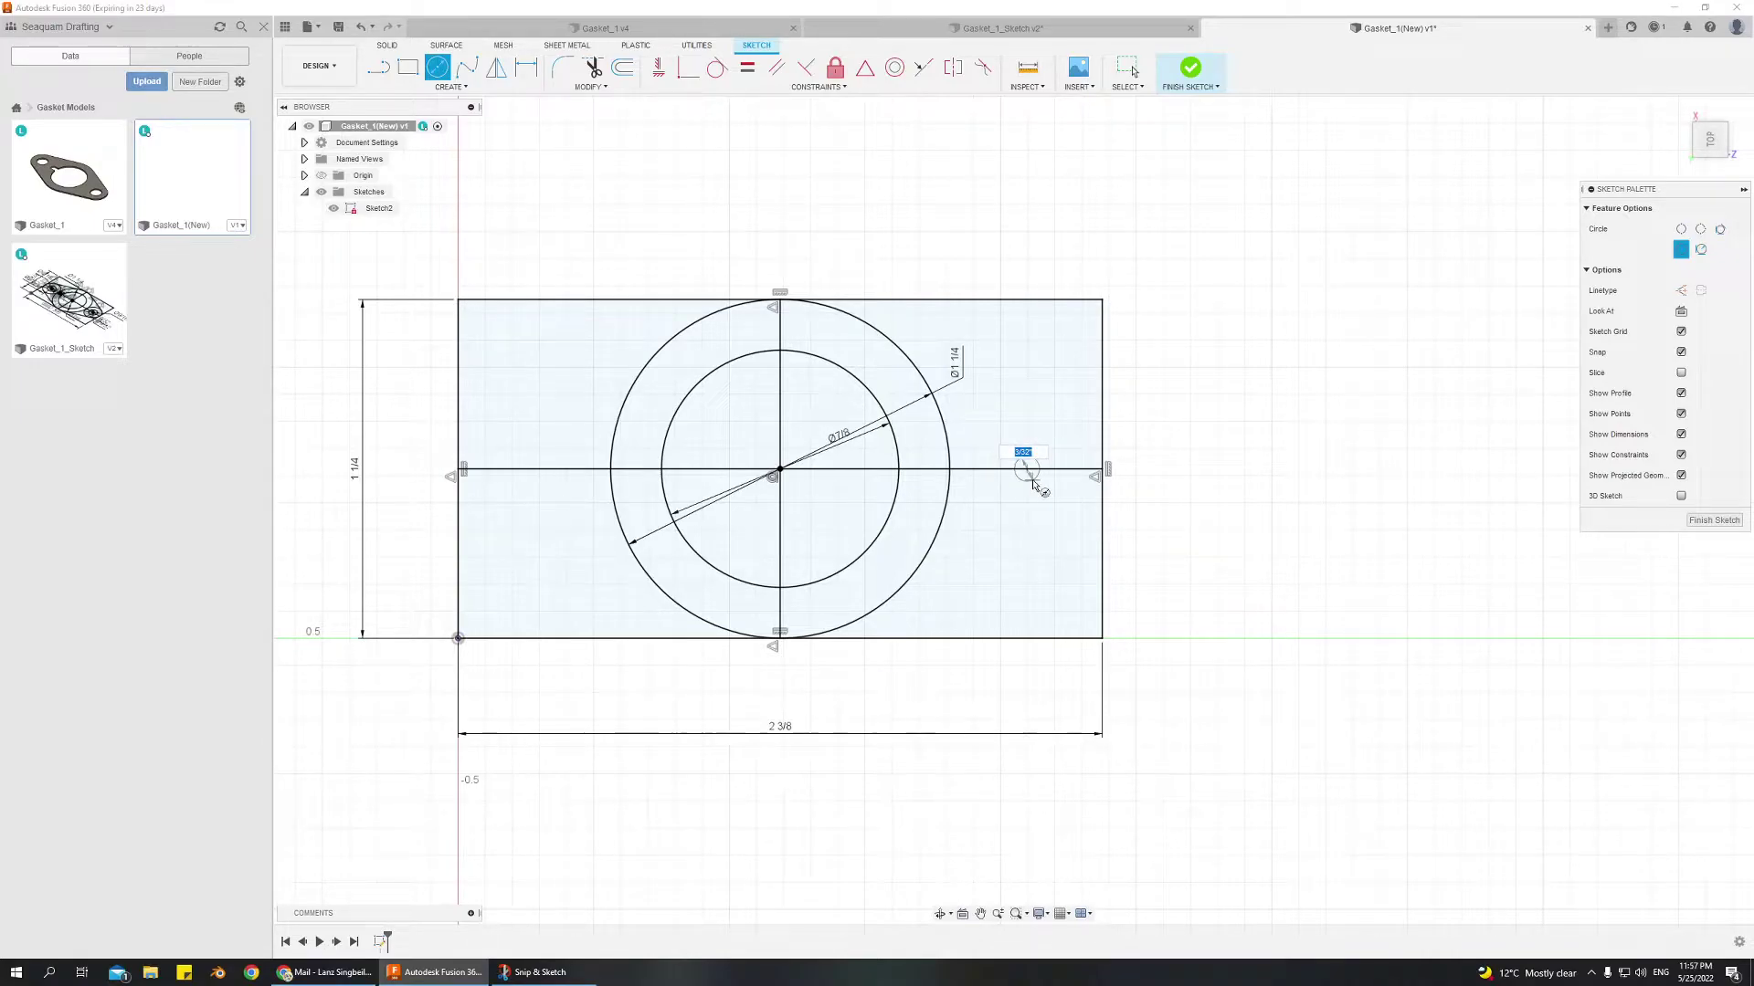
text(9/32)
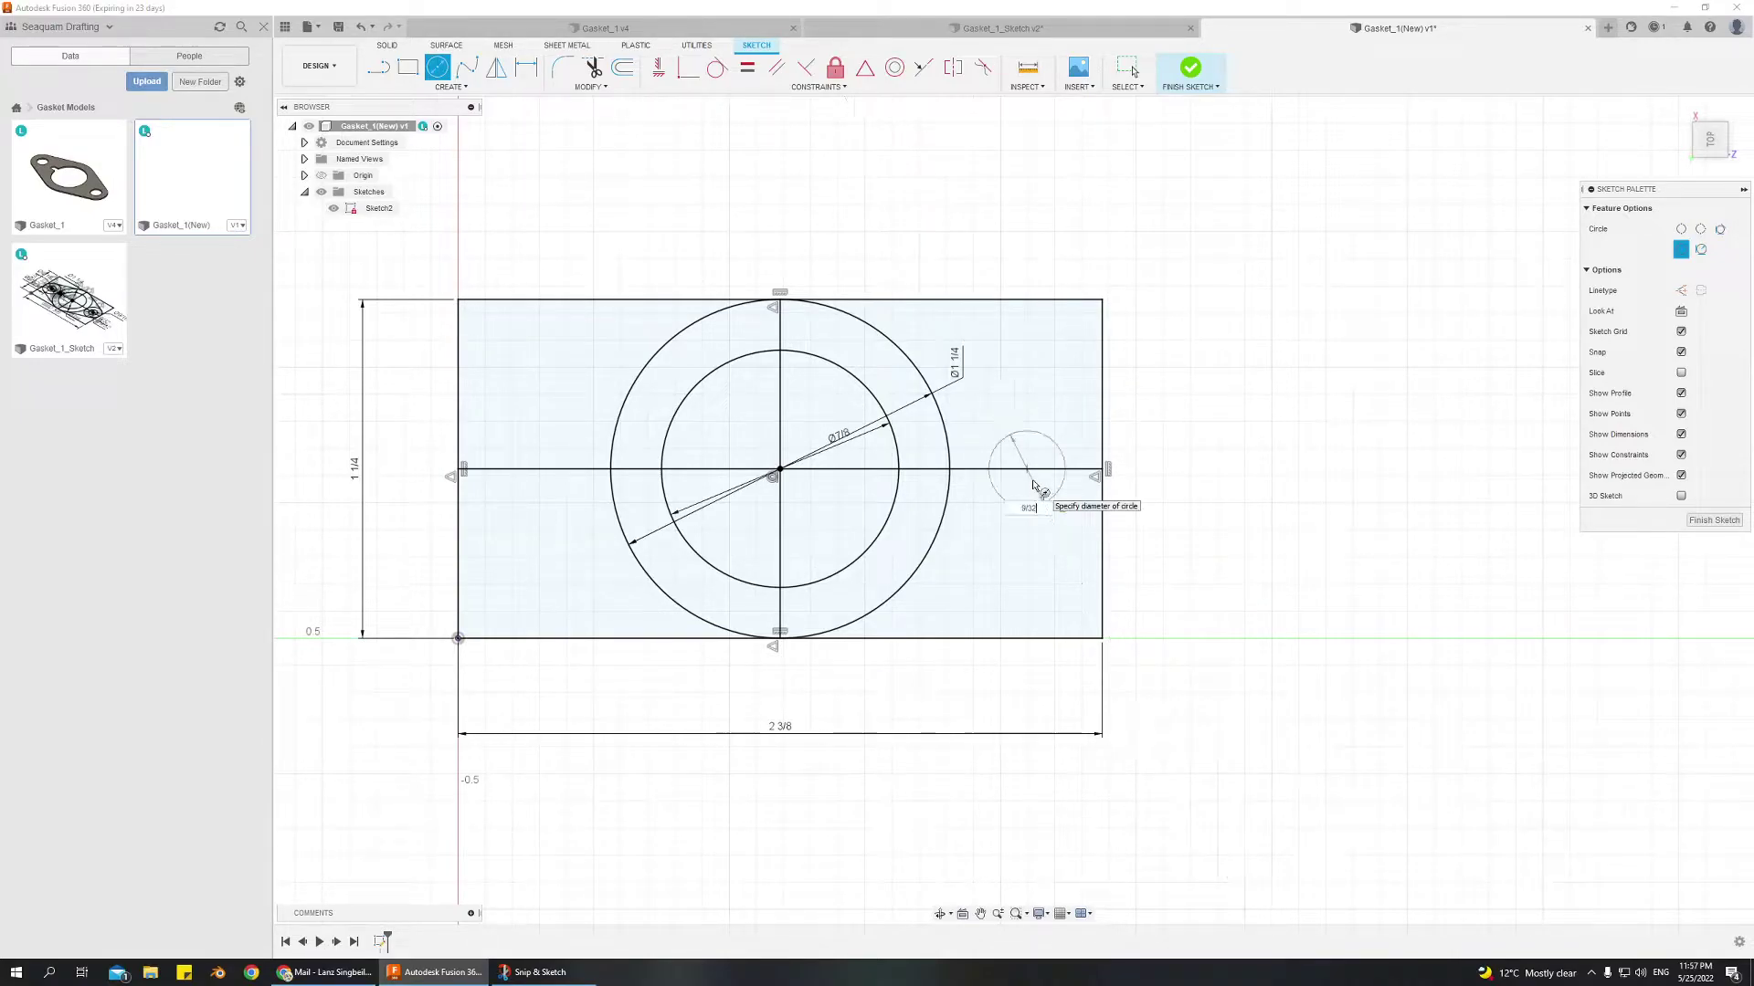
key(Return)
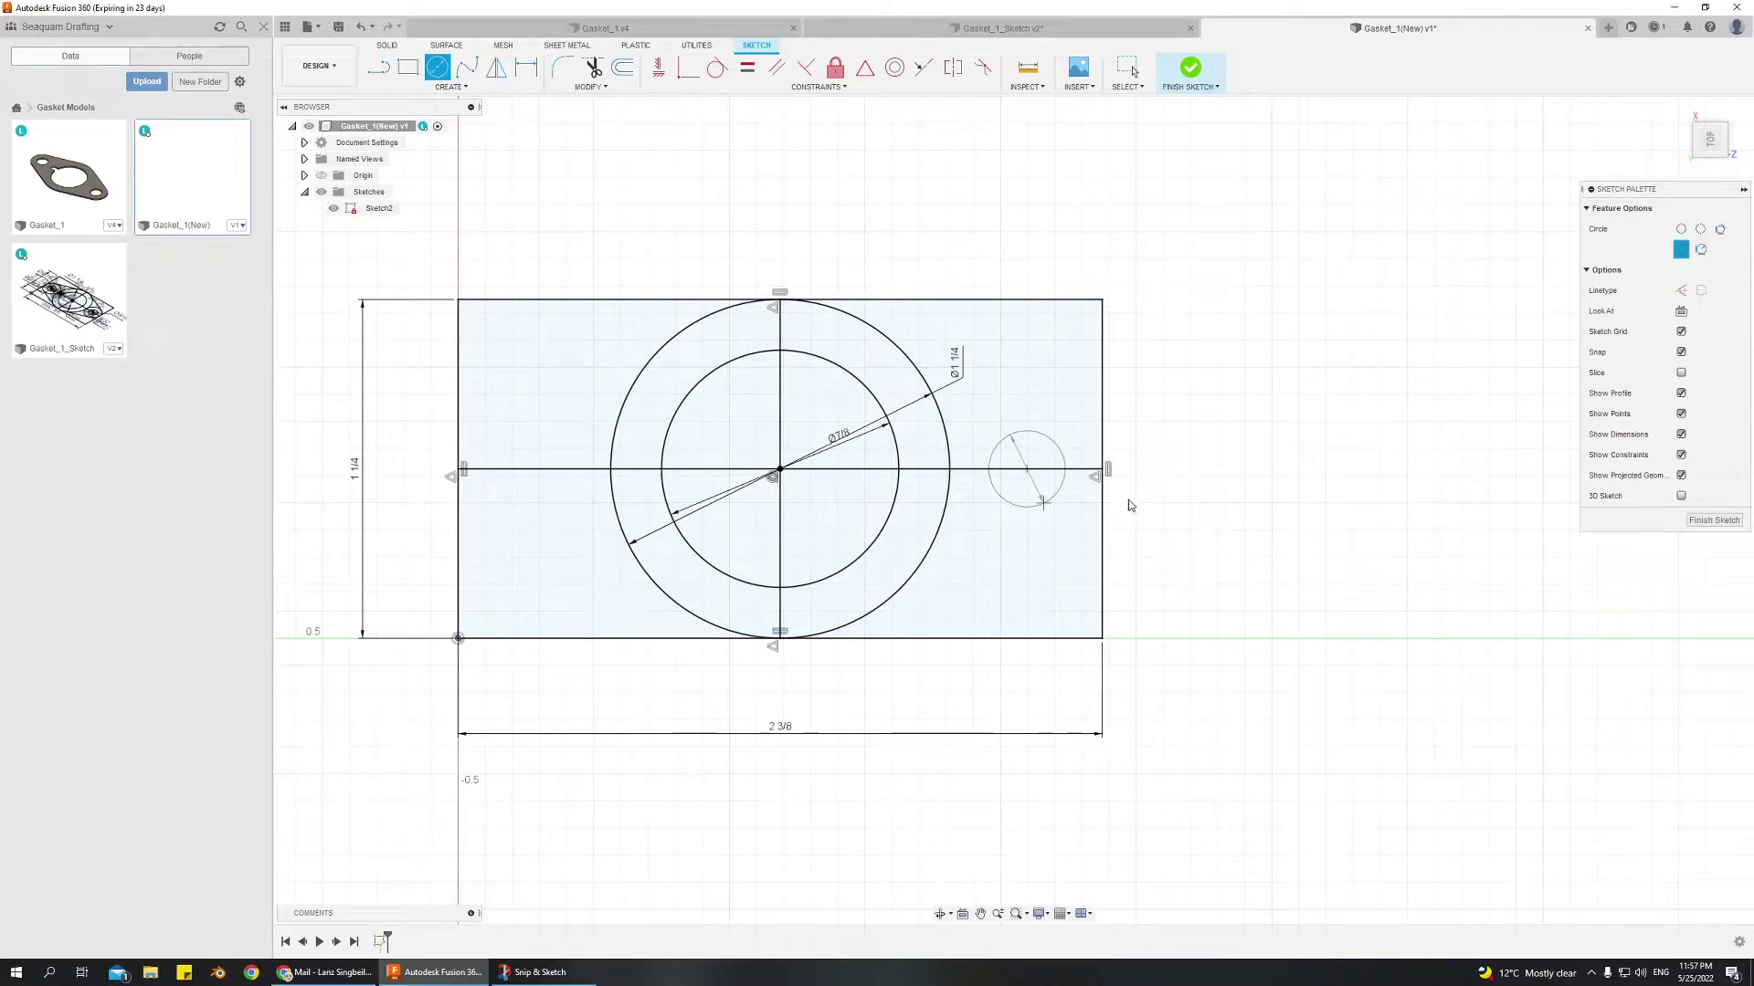
click(1048, 473)
key(Escape)
scroll(1023, 467, up, 5)
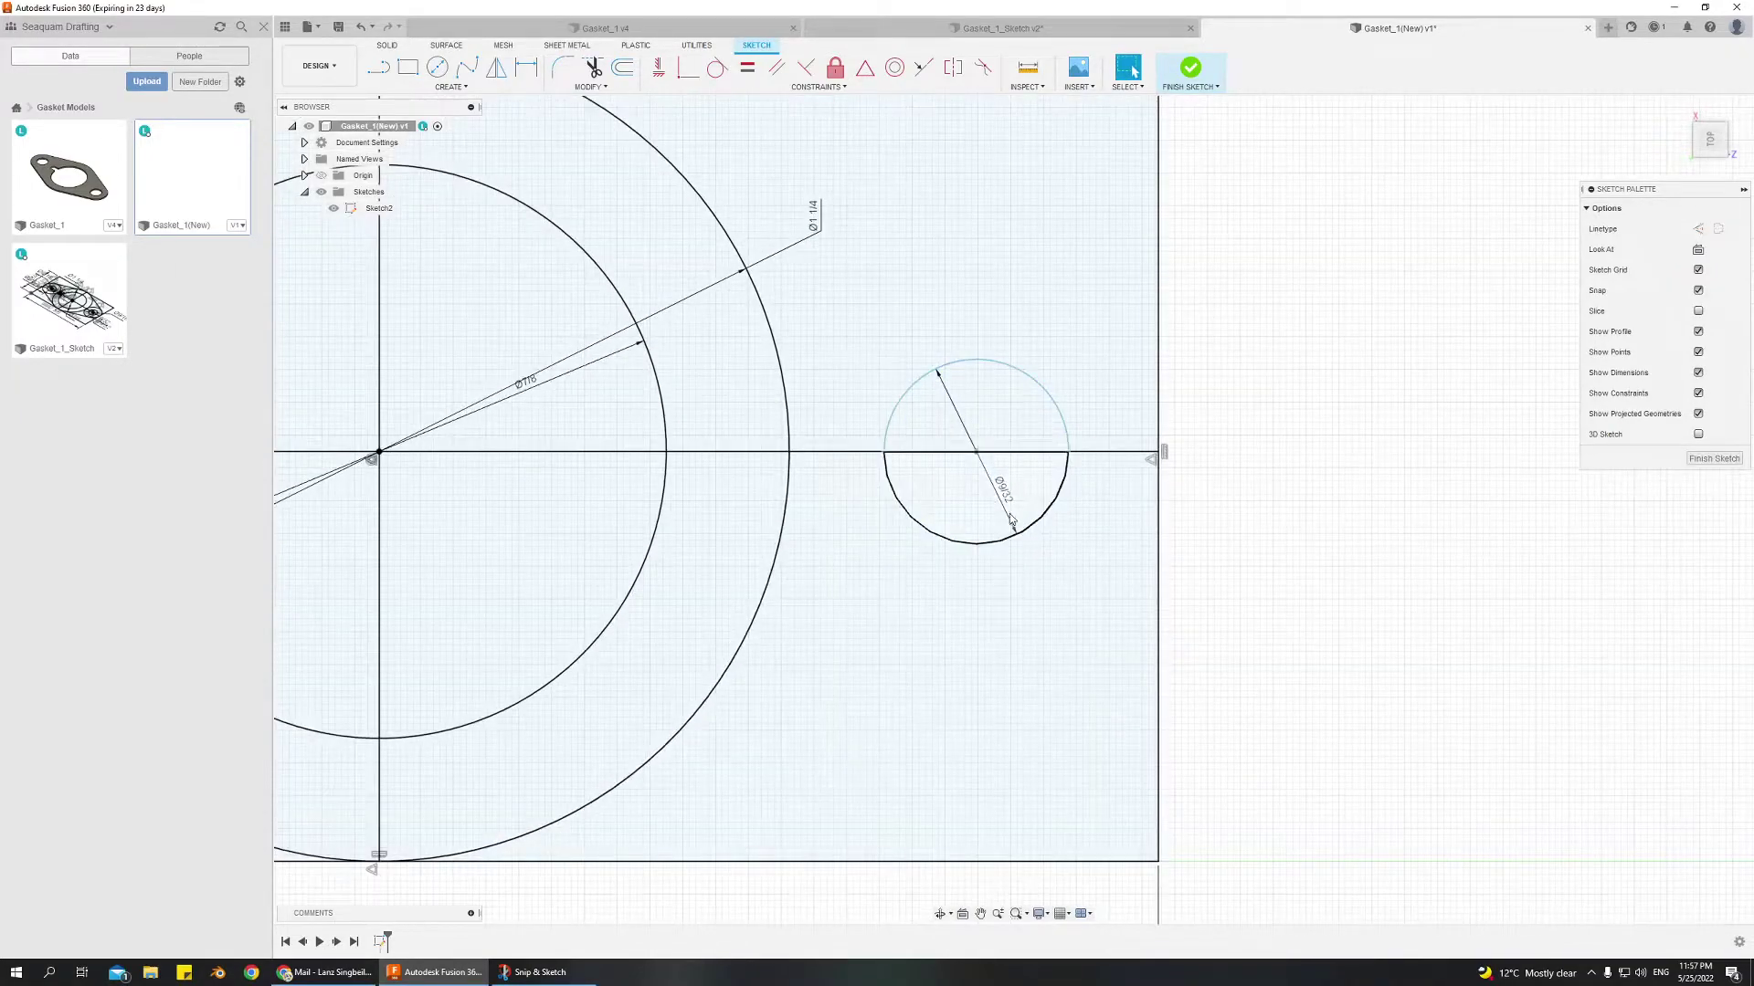
Dimension the small circle's centre 9/32 in from the rectangle's right edge, placing the dimension below the circle
mouse_move(979, 453)
mouse_down()
mouse_move(1035, 453)
mouse_move(952, 454)
mouse_move(1041, 453)
mouse_move(888, 454)
mouse_move(1041, 454)
mouse_move(1003, 454)
mouse_up()
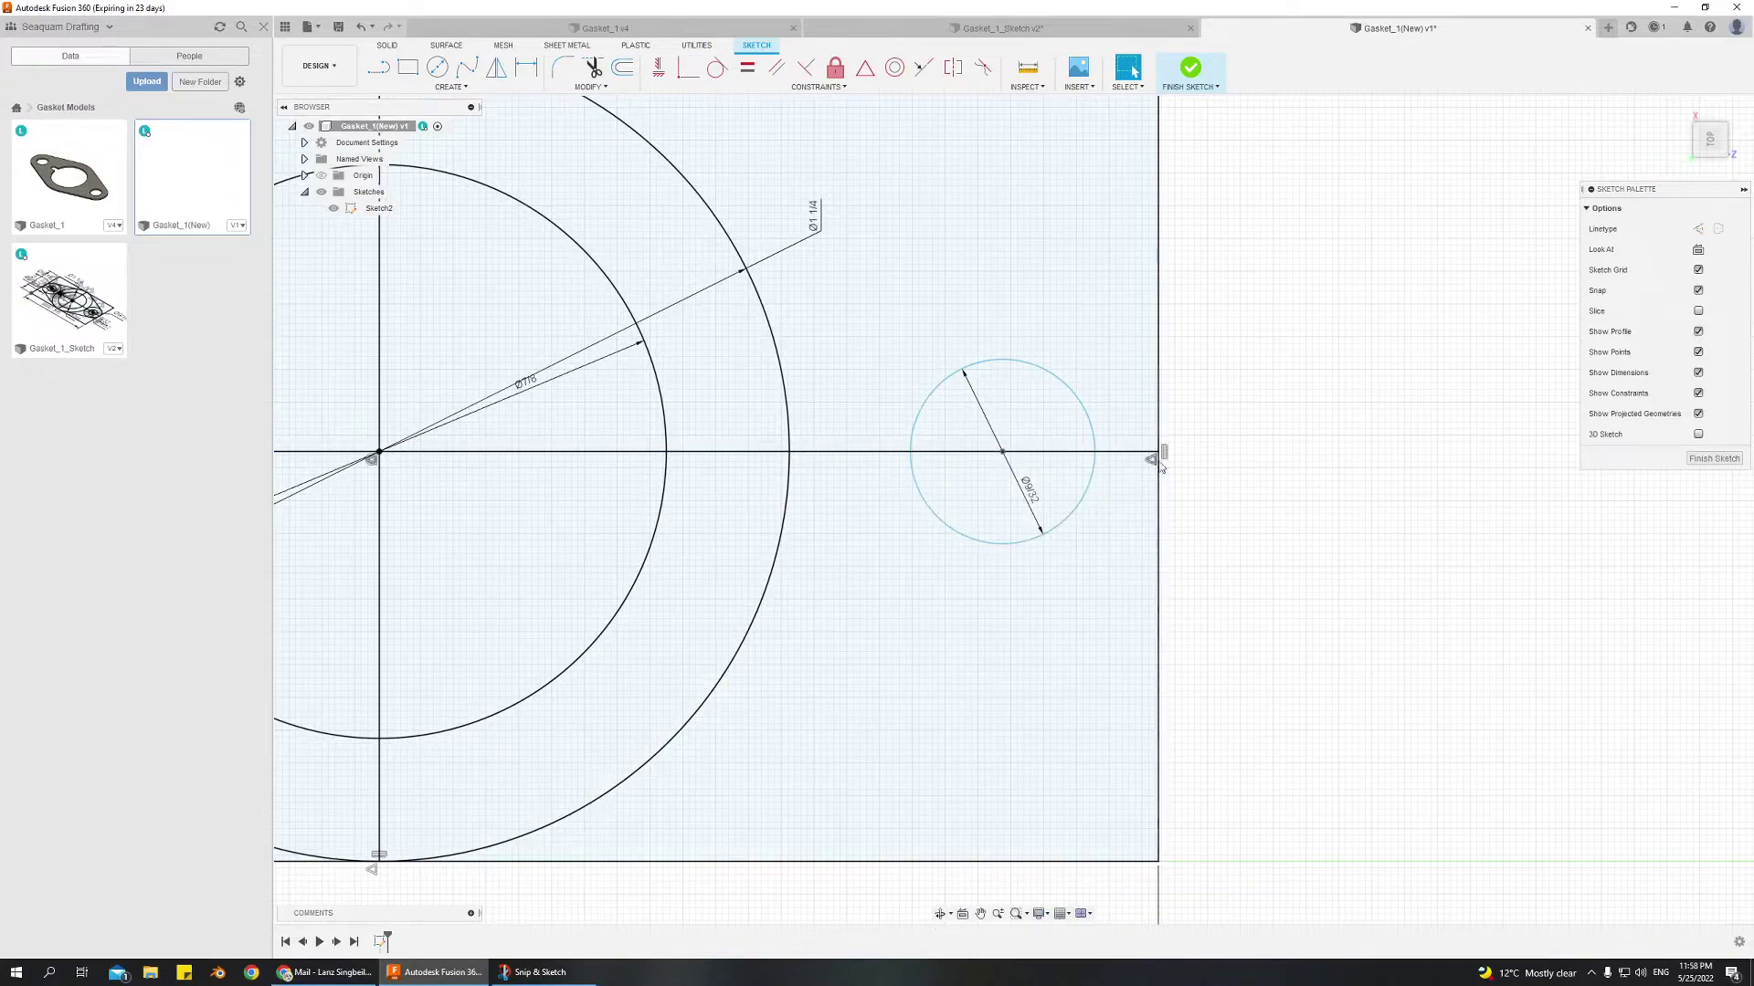
click(526, 67)
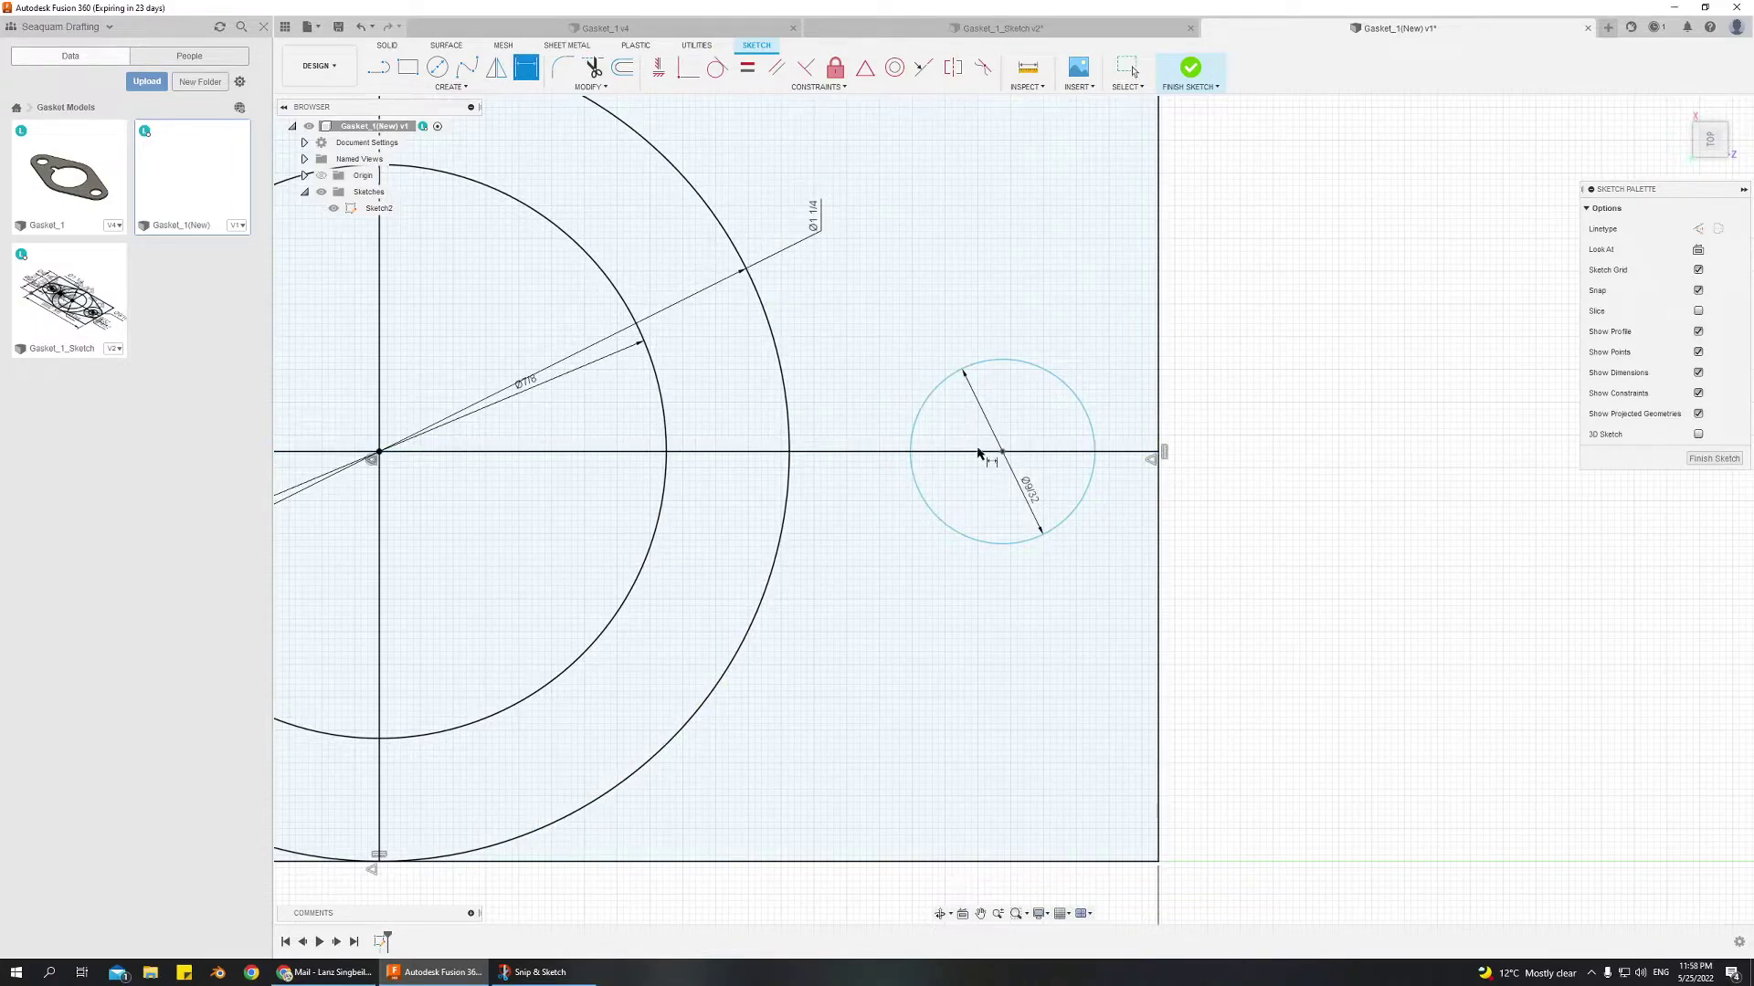
click(1002, 453)
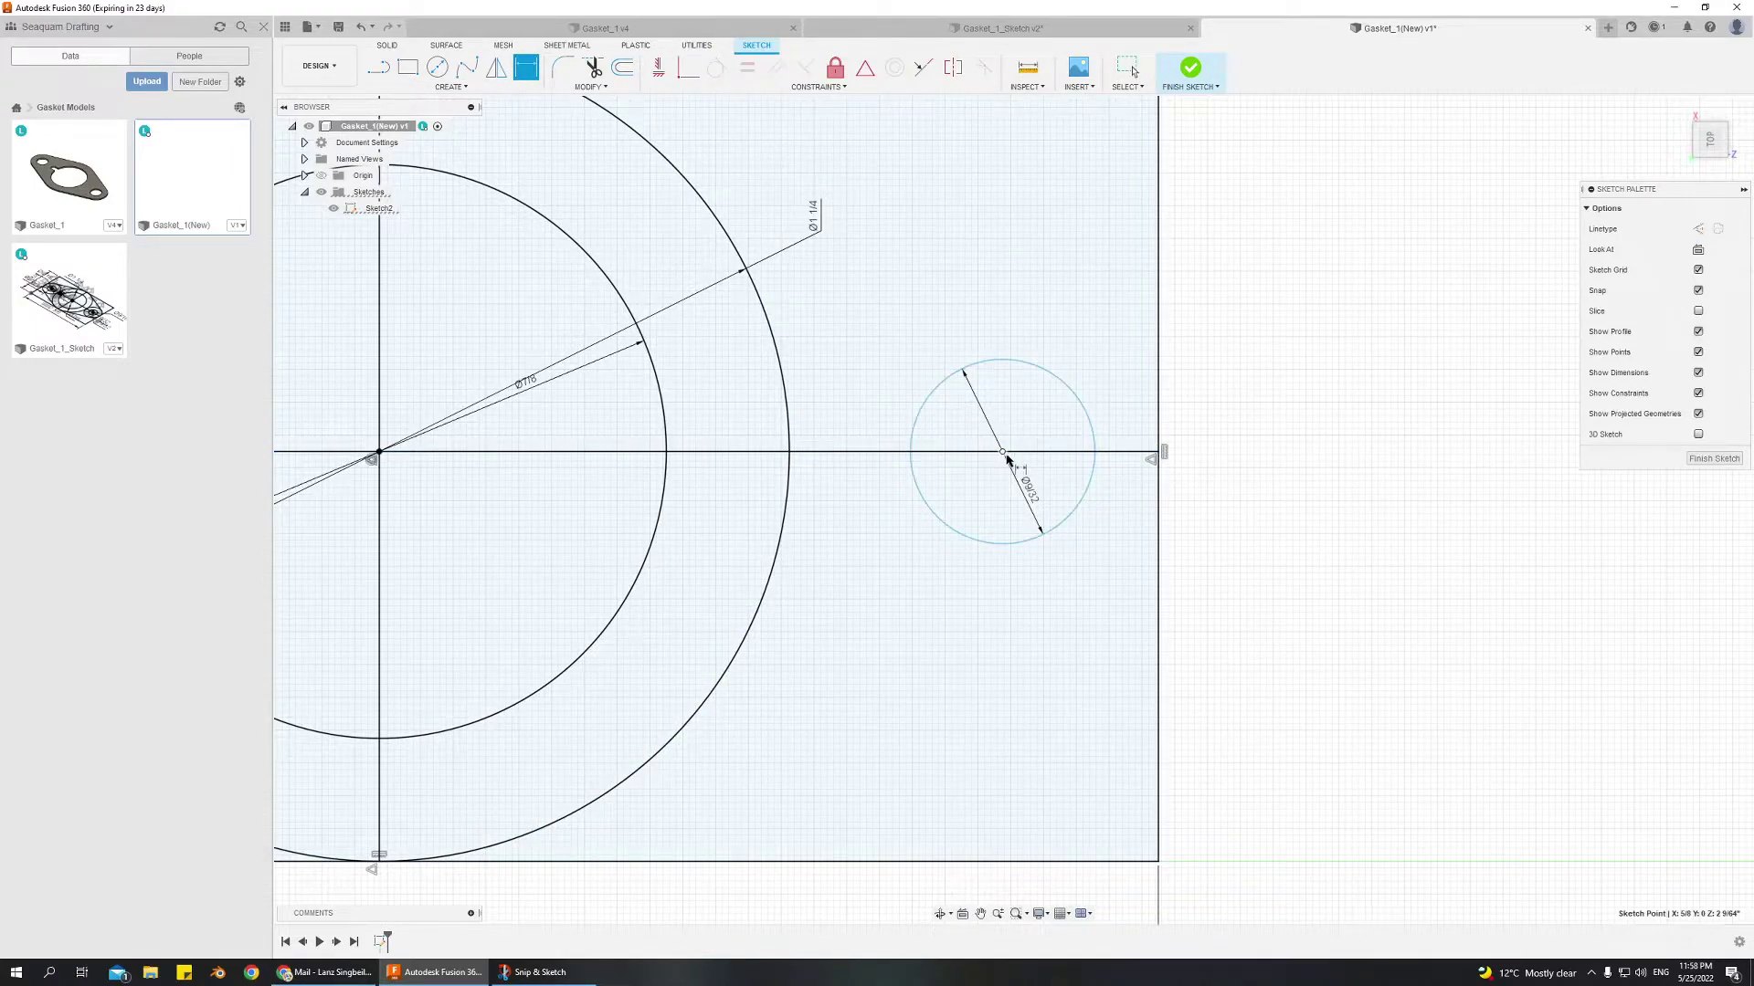
click(1157, 422)
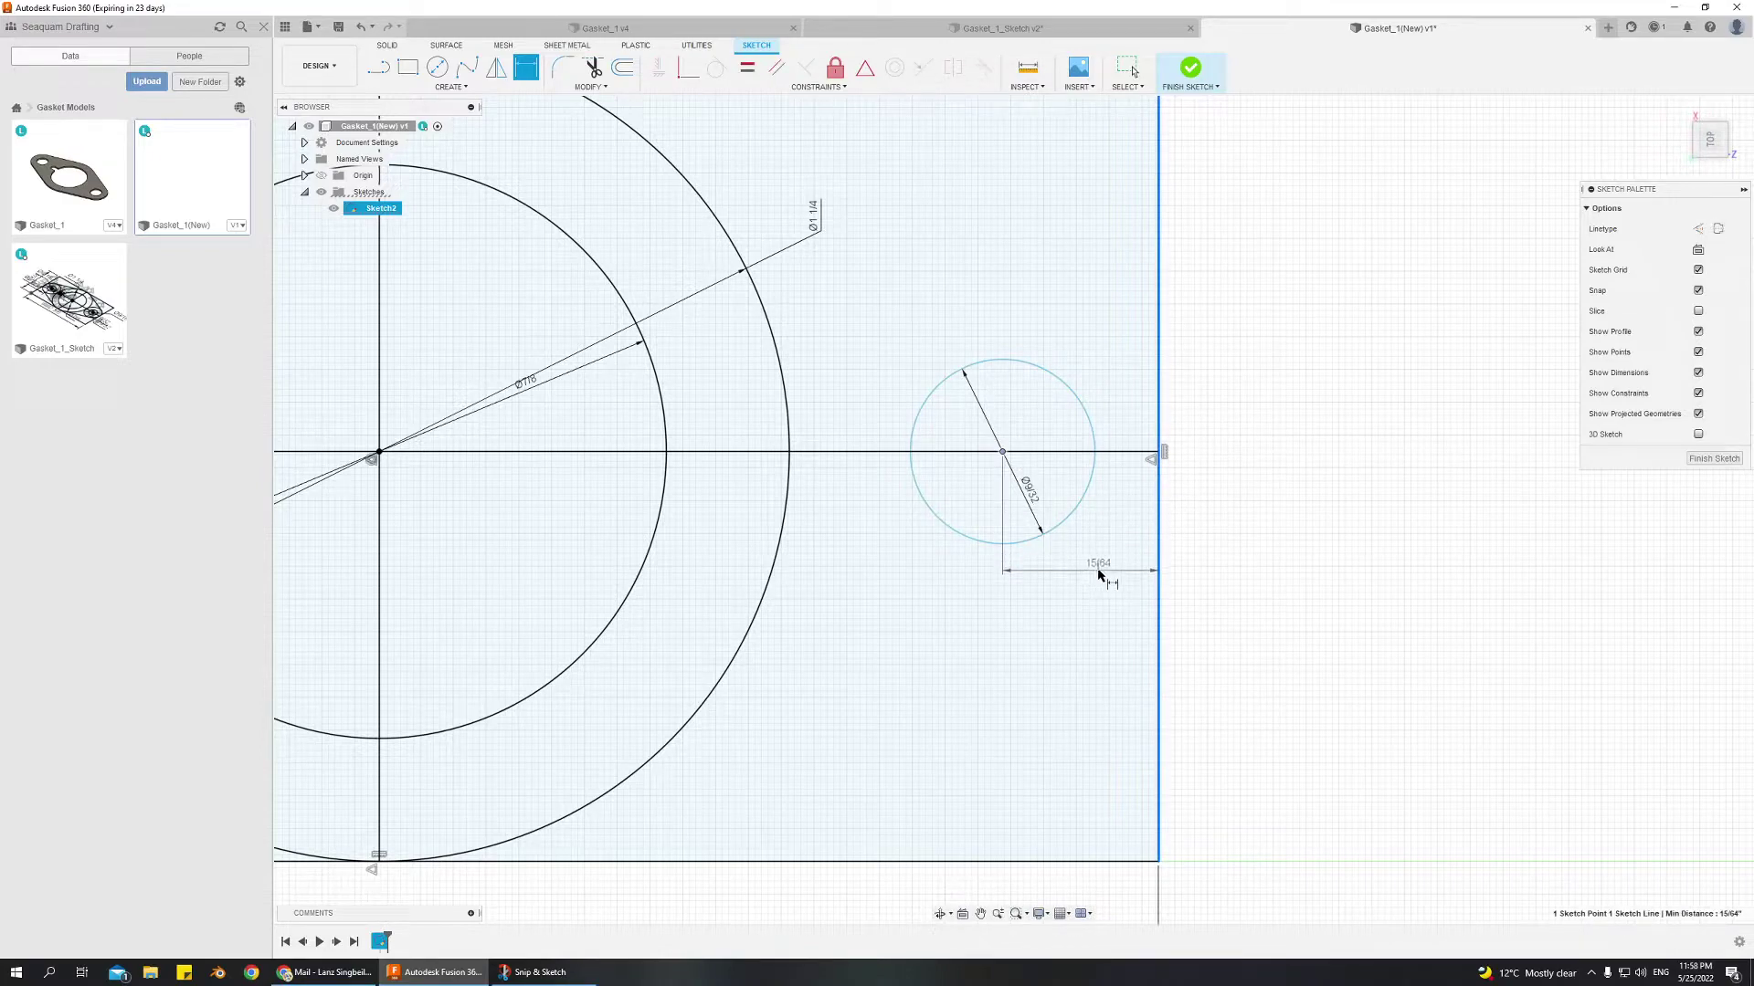
click(1094, 573)
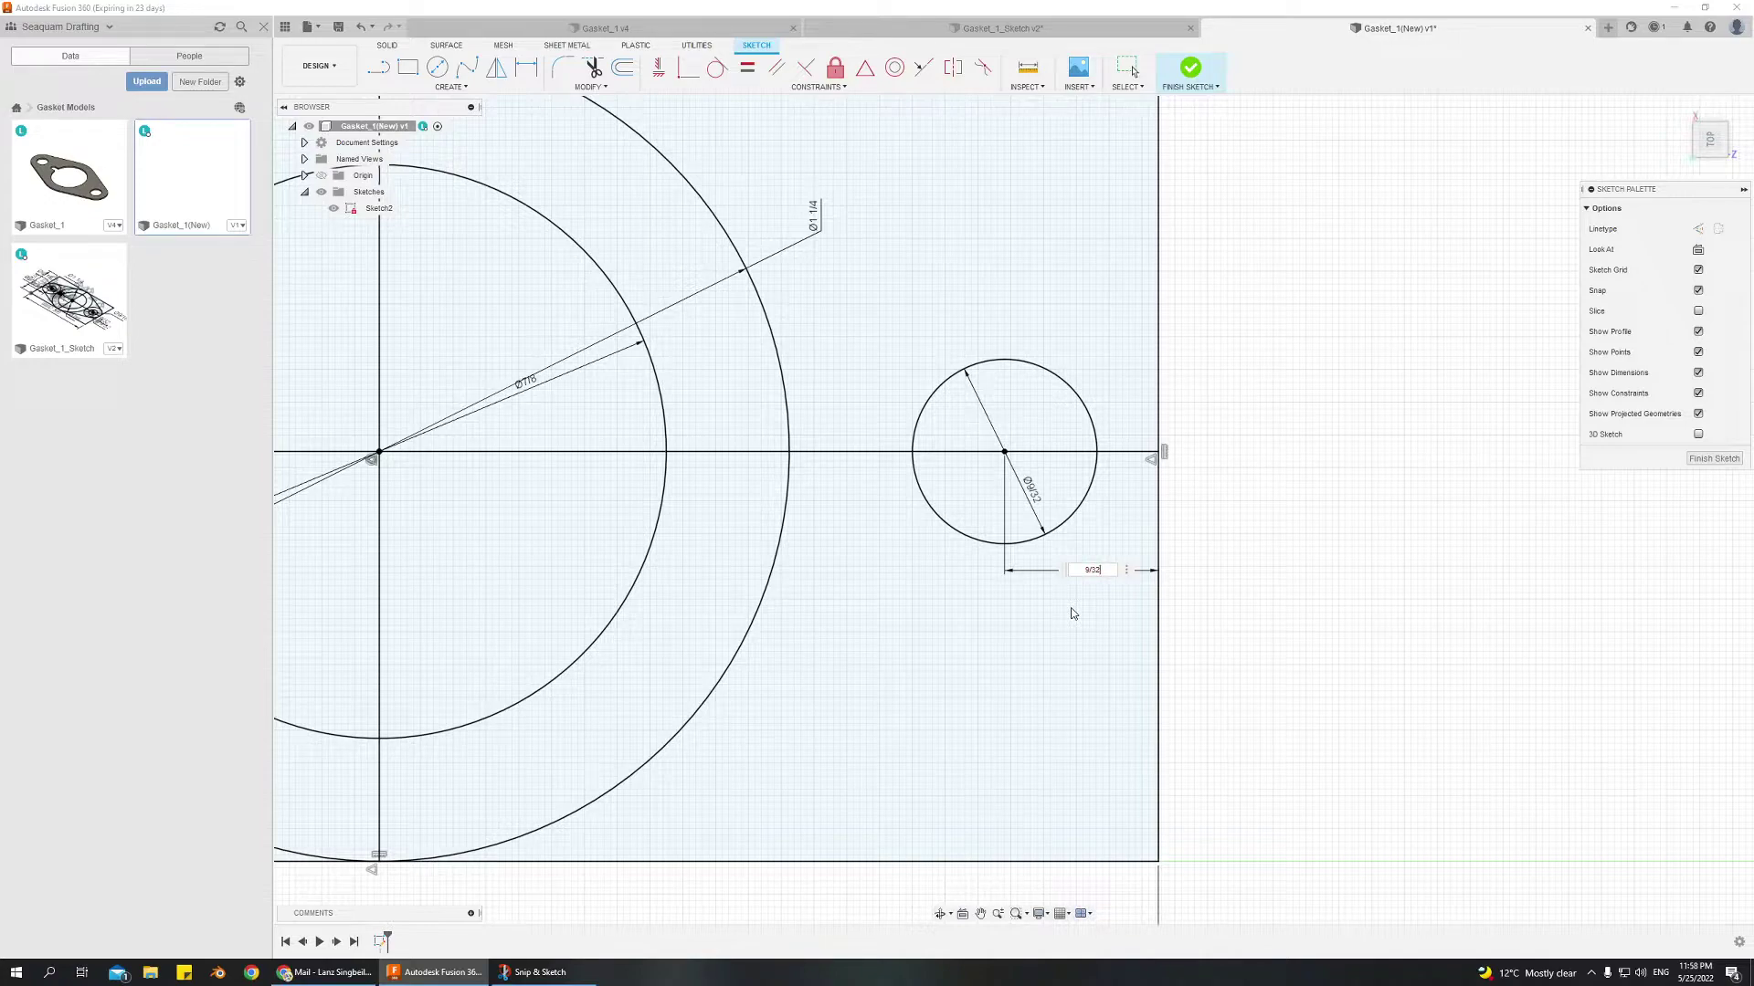
key(Return)
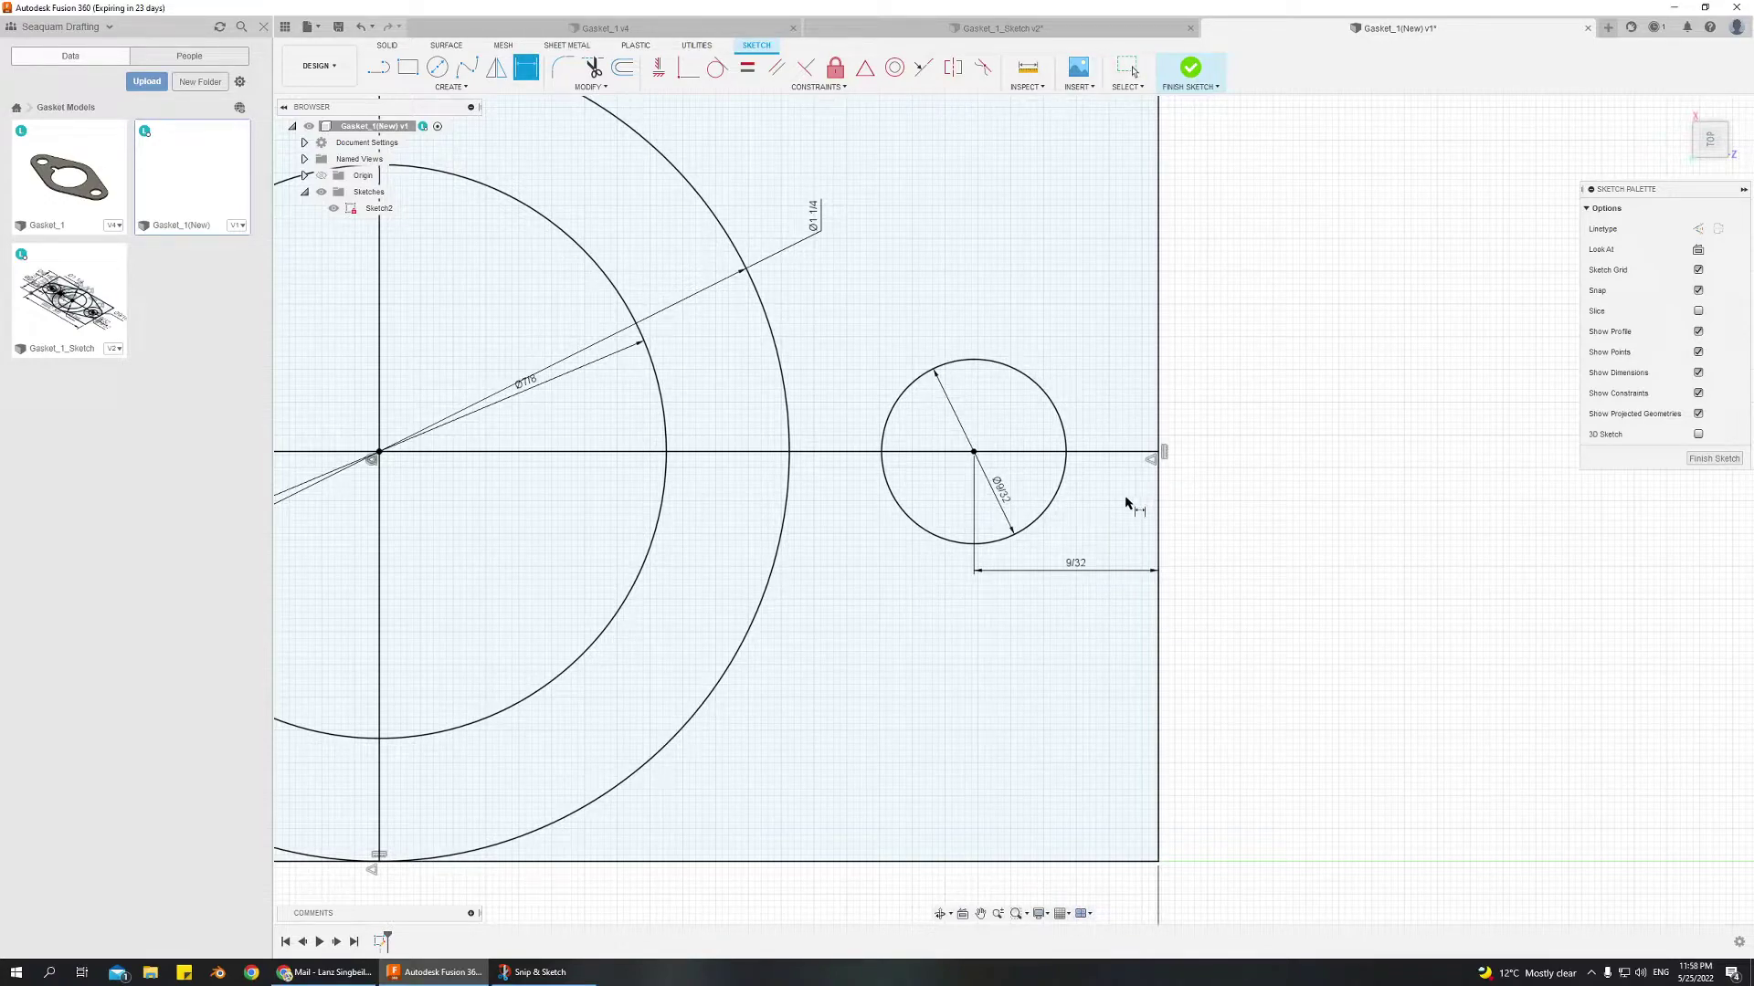
key(Escape)
click(974, 451)
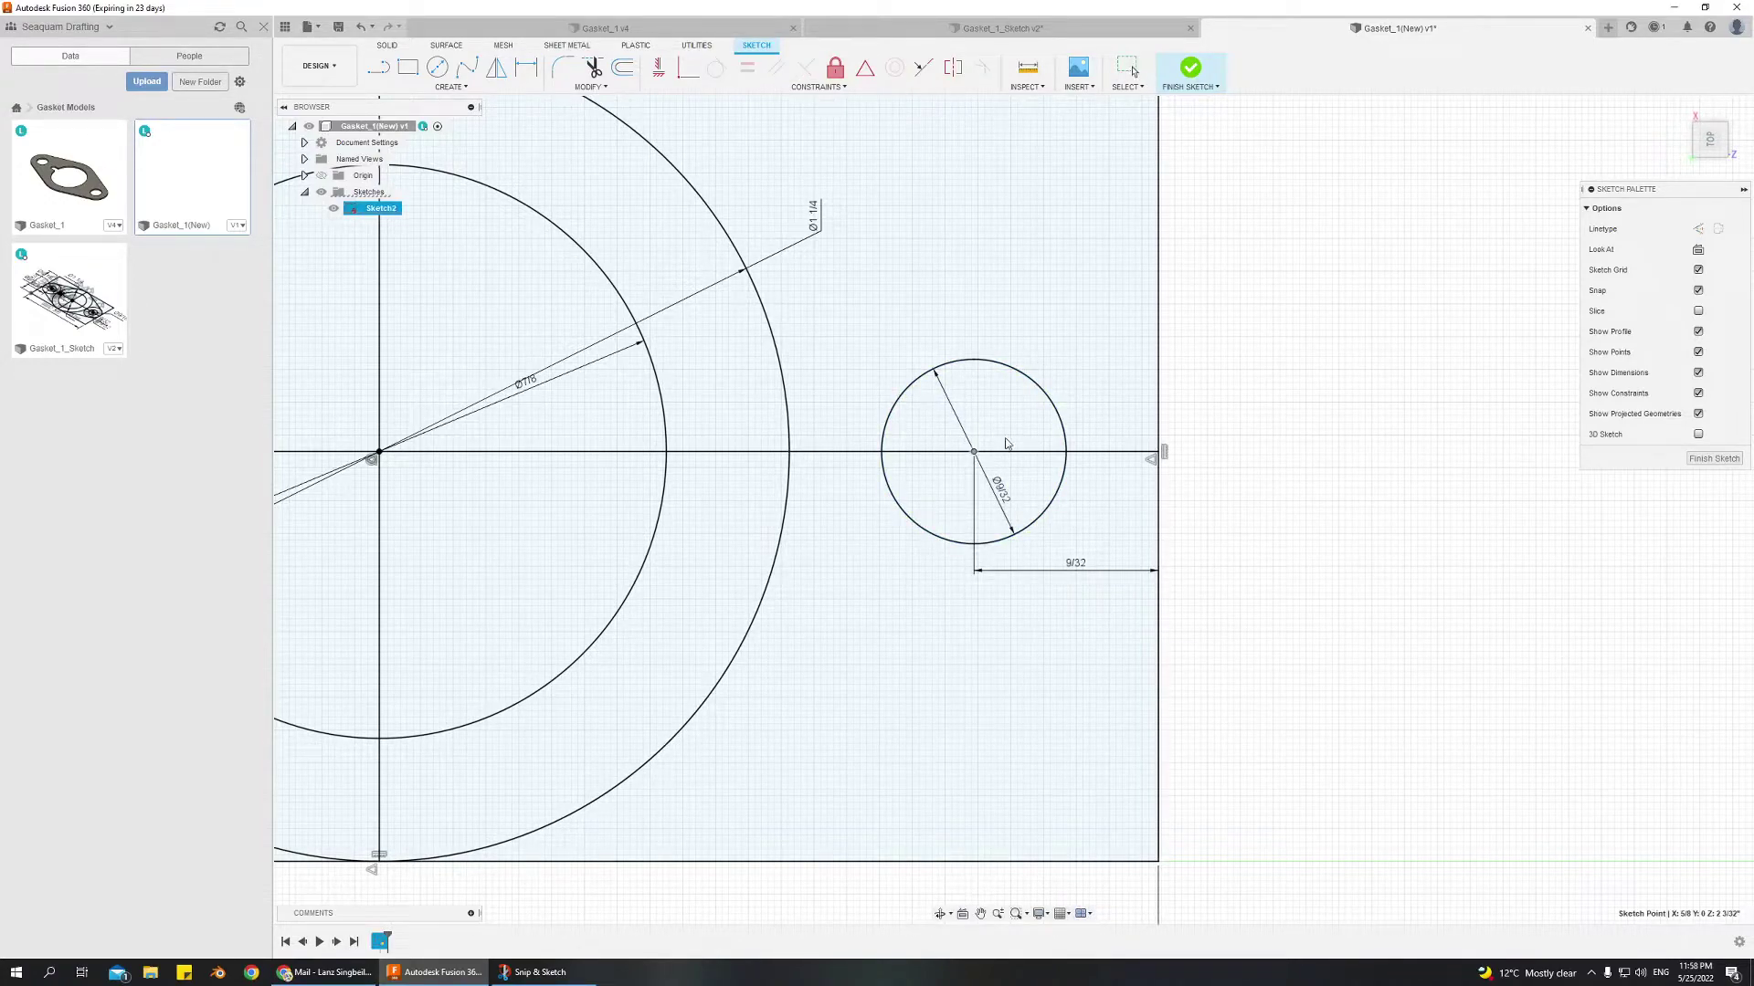
click(1063, 430)
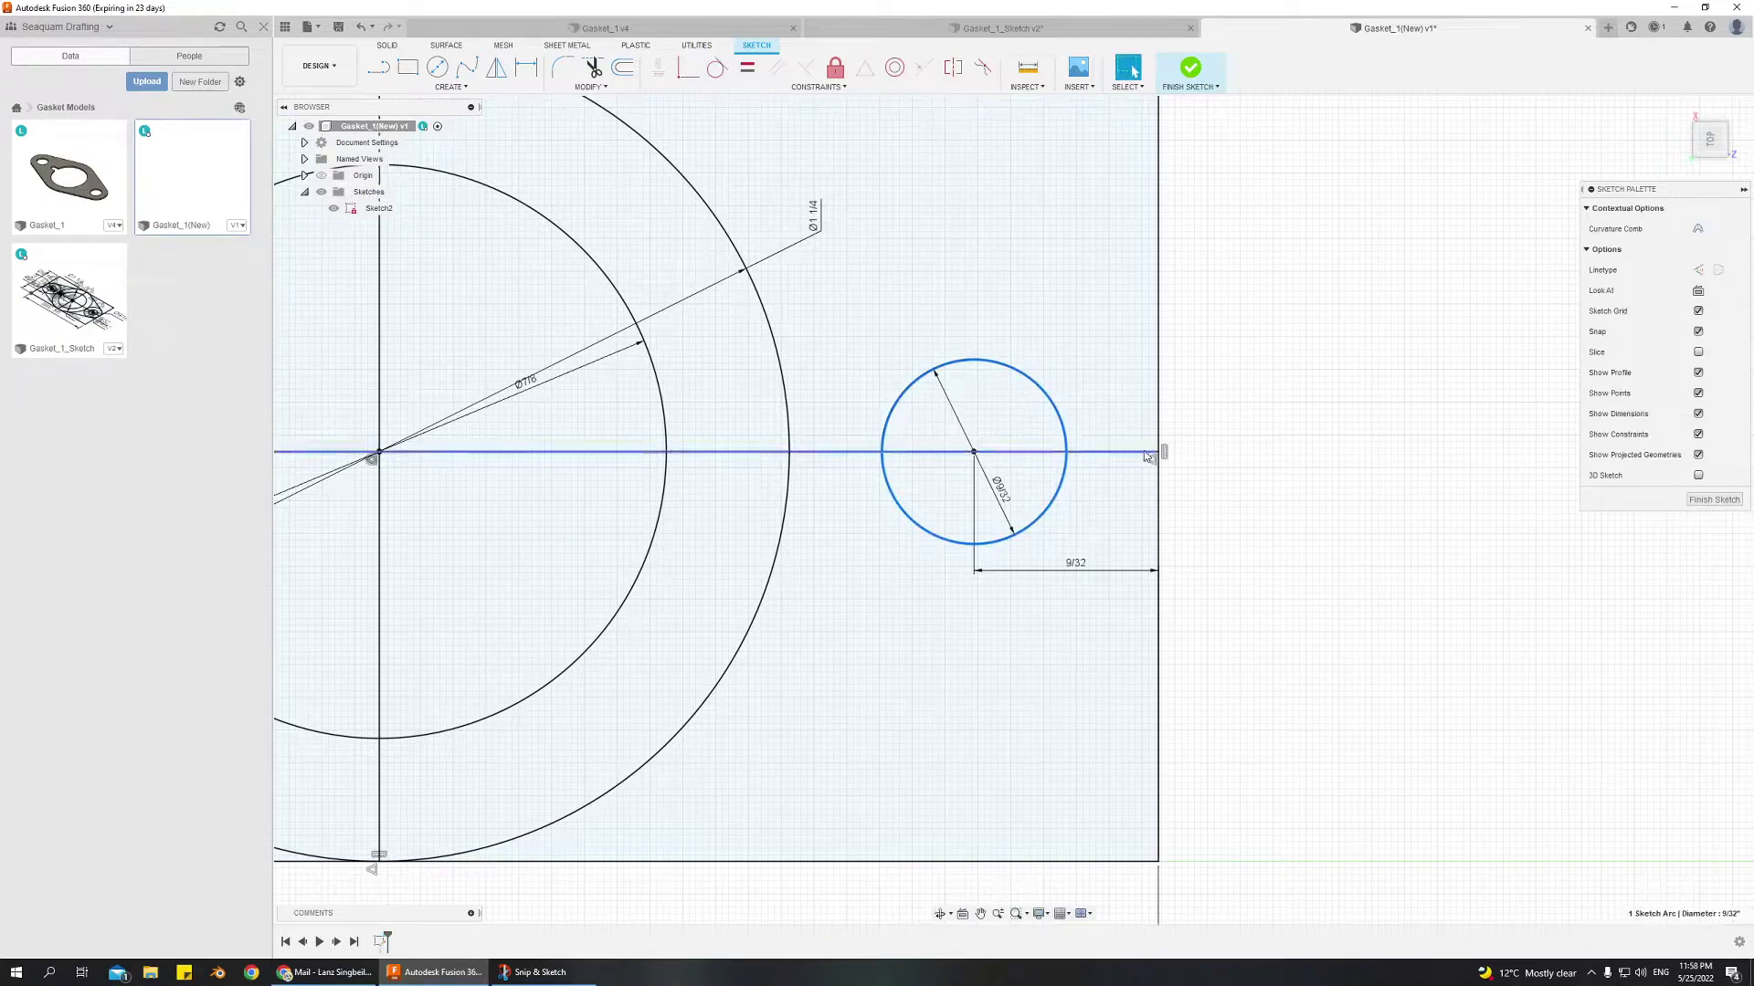
click(1226, 457)
Draw a 9/16 in diameter circle concentric with the 9/32 in circle
scroll(829, 647, down, 3)
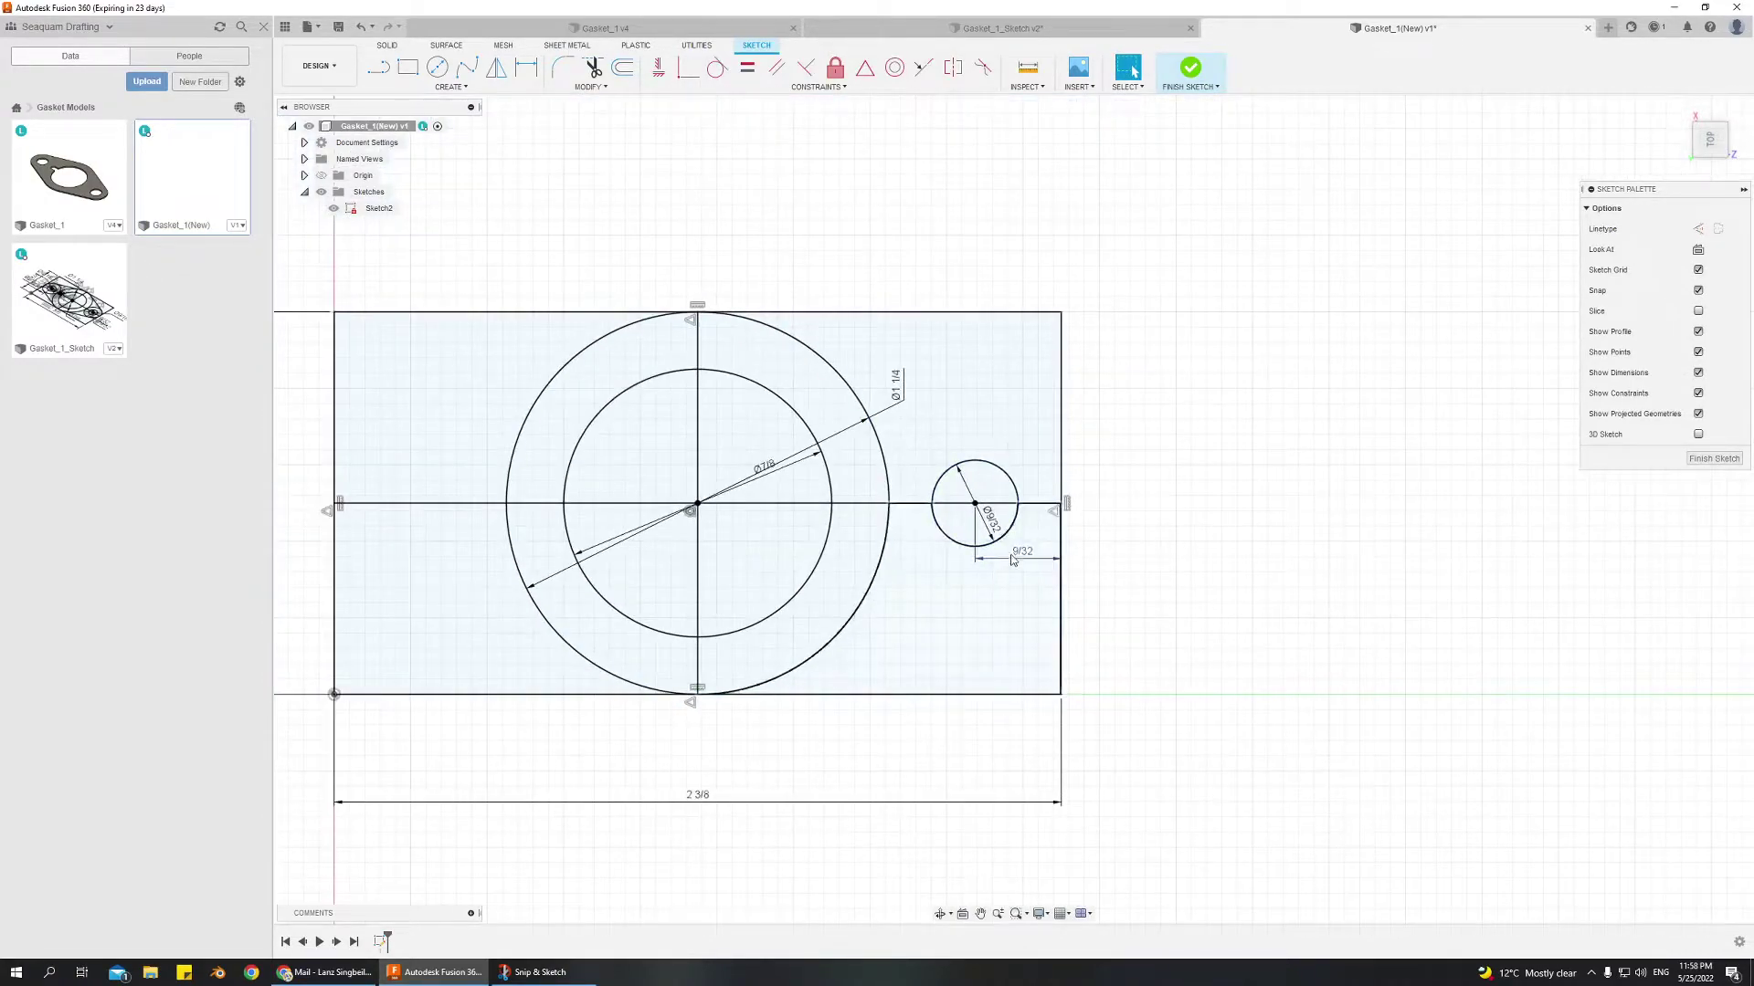
scroll(1118, 461, up, 1)
click(437, 66)
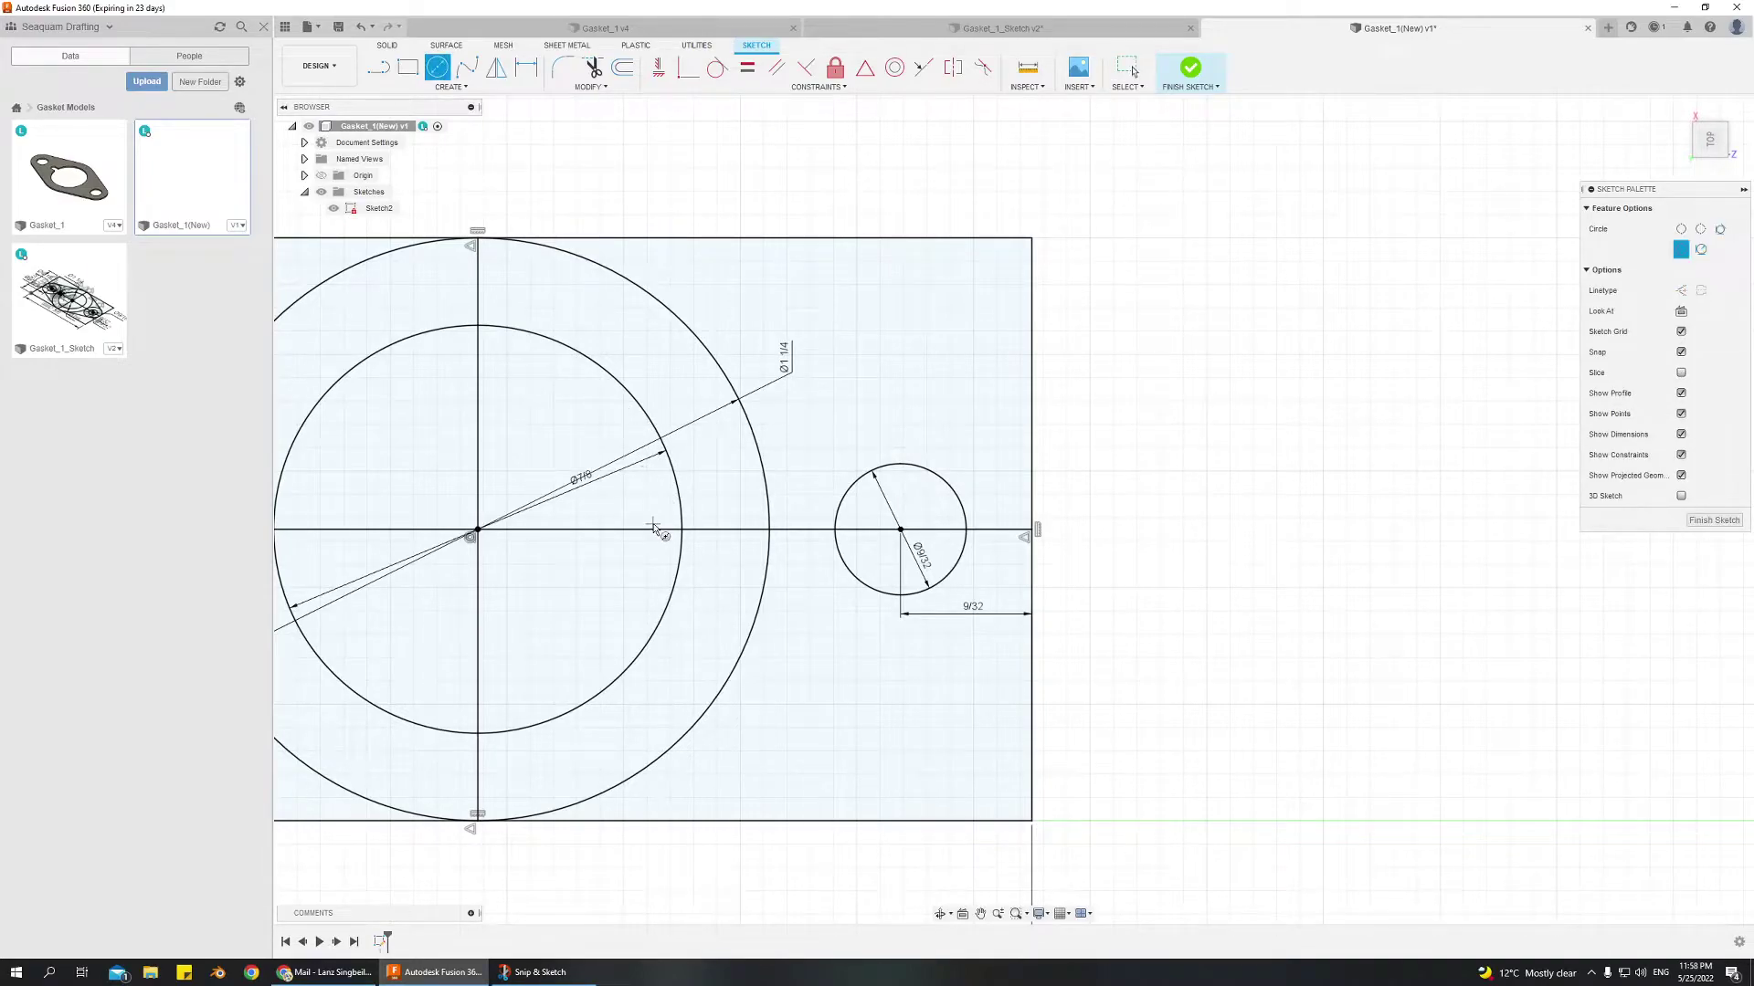
click(901, 530)
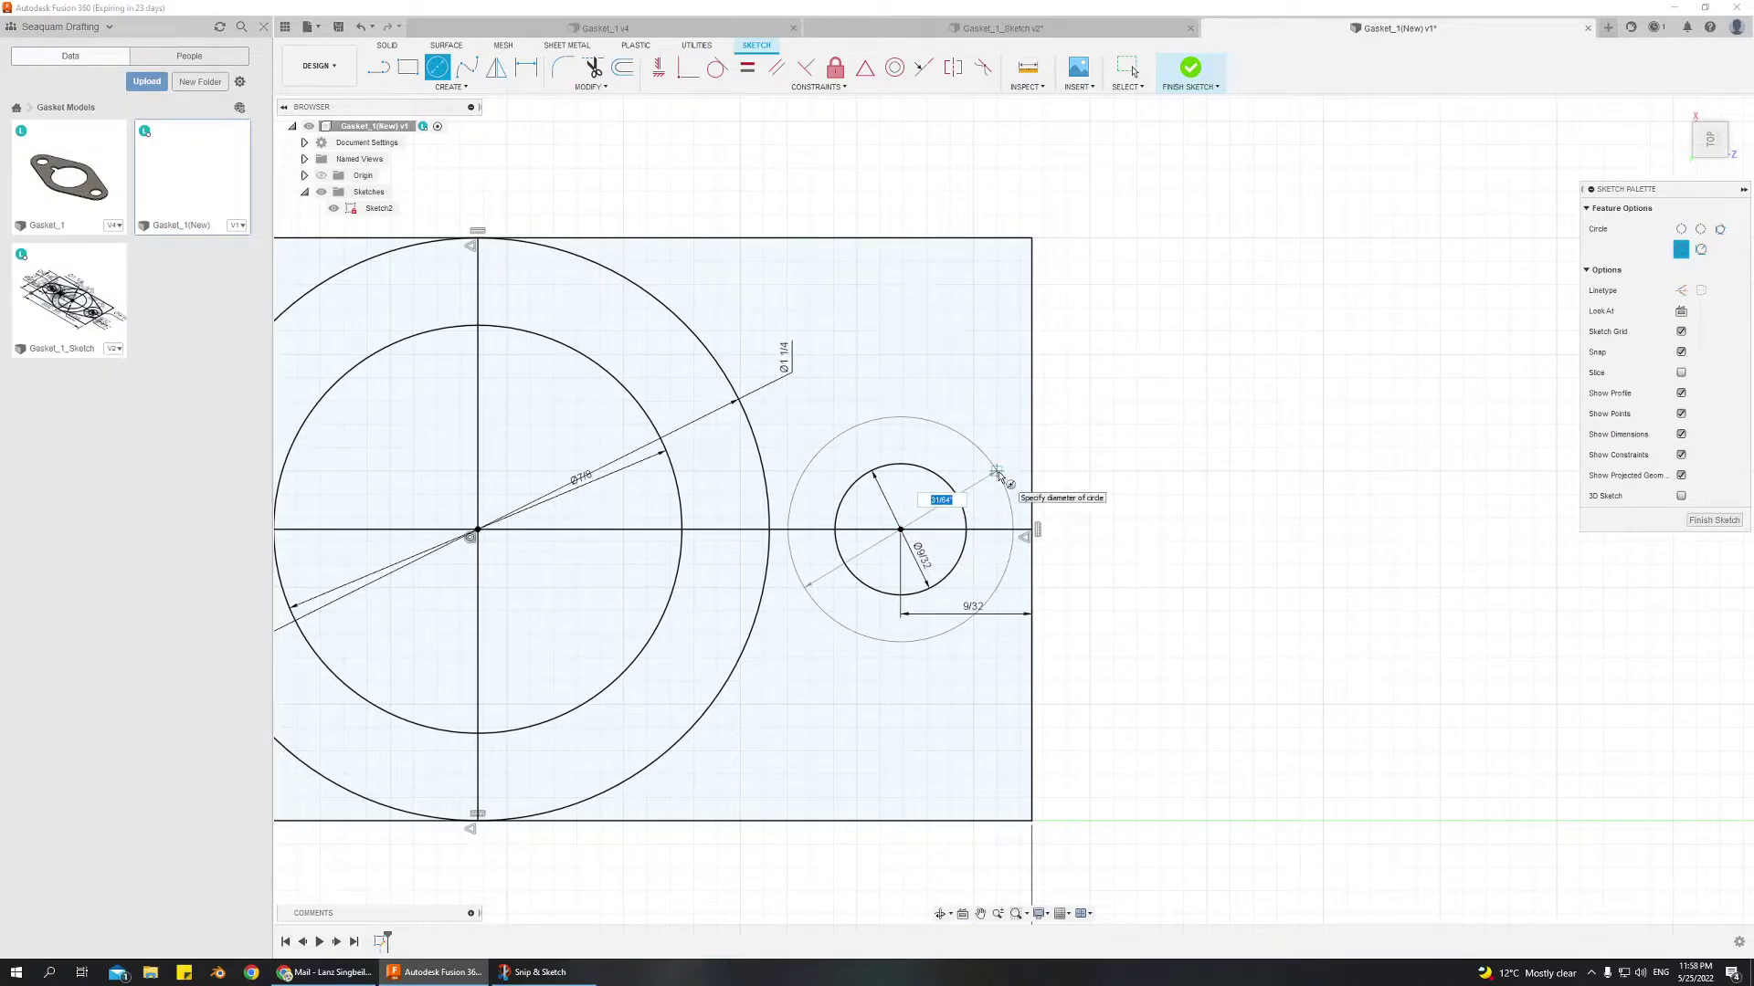
click(1000, 476)
key(Escape)
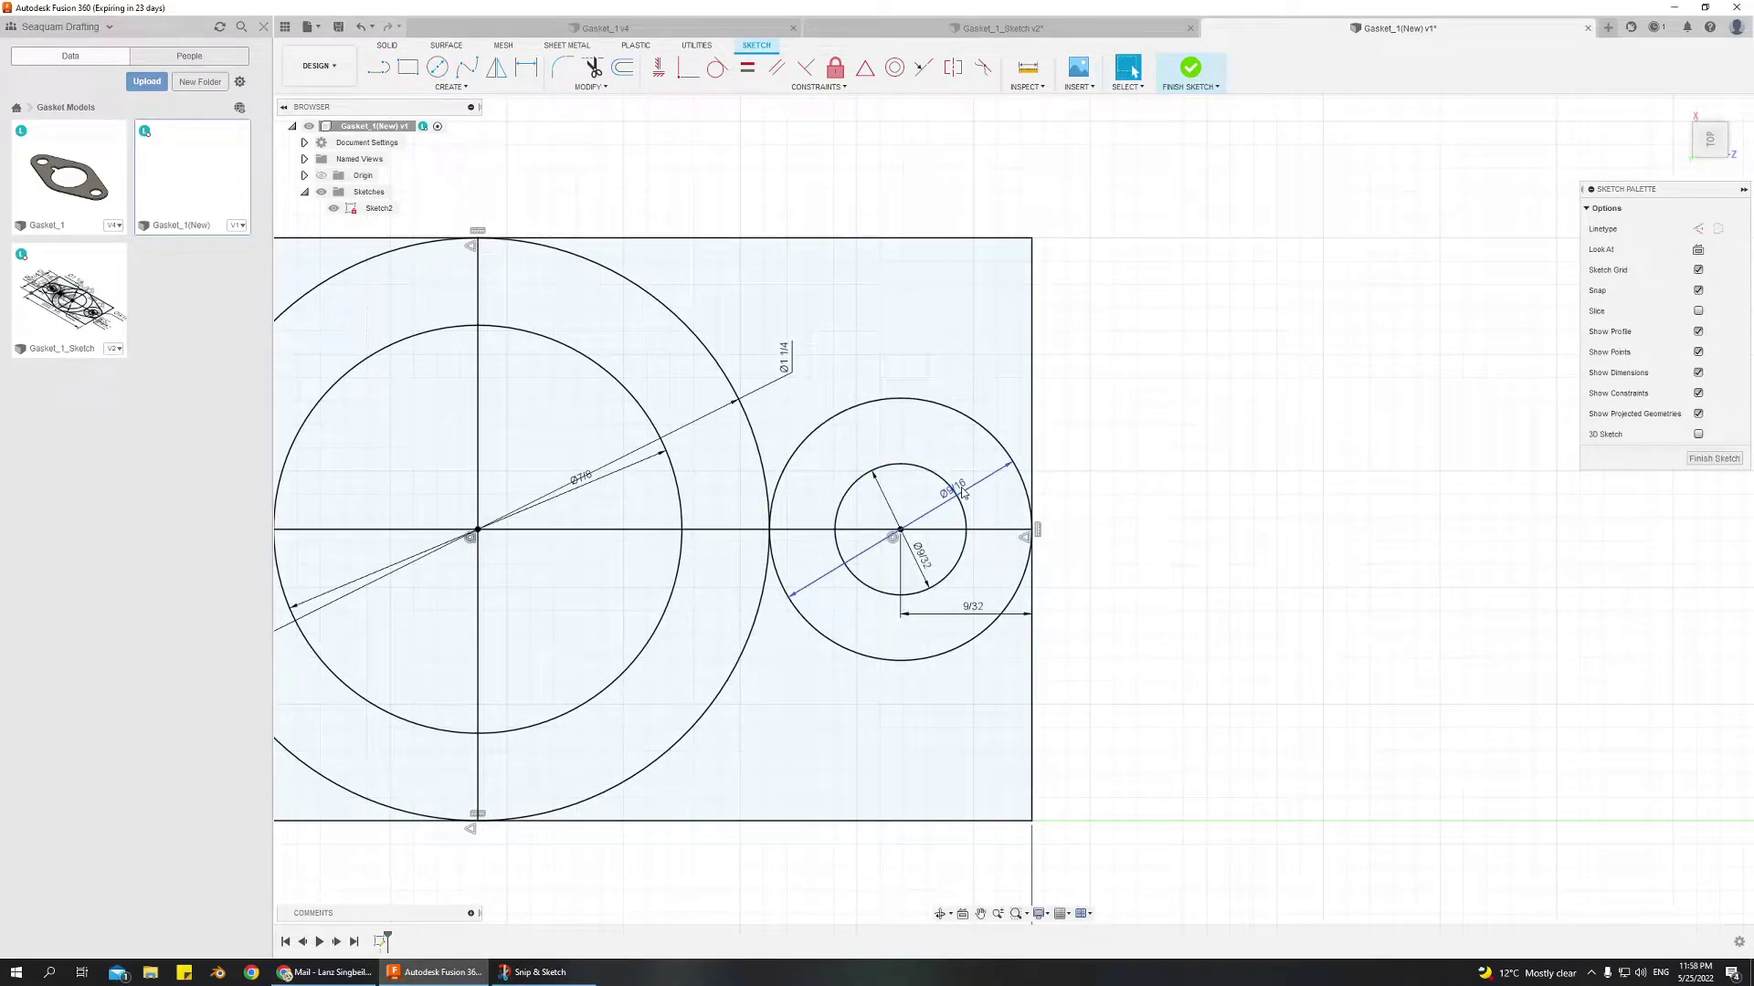
Move the 9/16 in and 9/32 in diameter dimension texts outside the rectangle, beyond its right edge
drag(962, 493, 1115, 478)
drag(923, 559, 1107, 581)
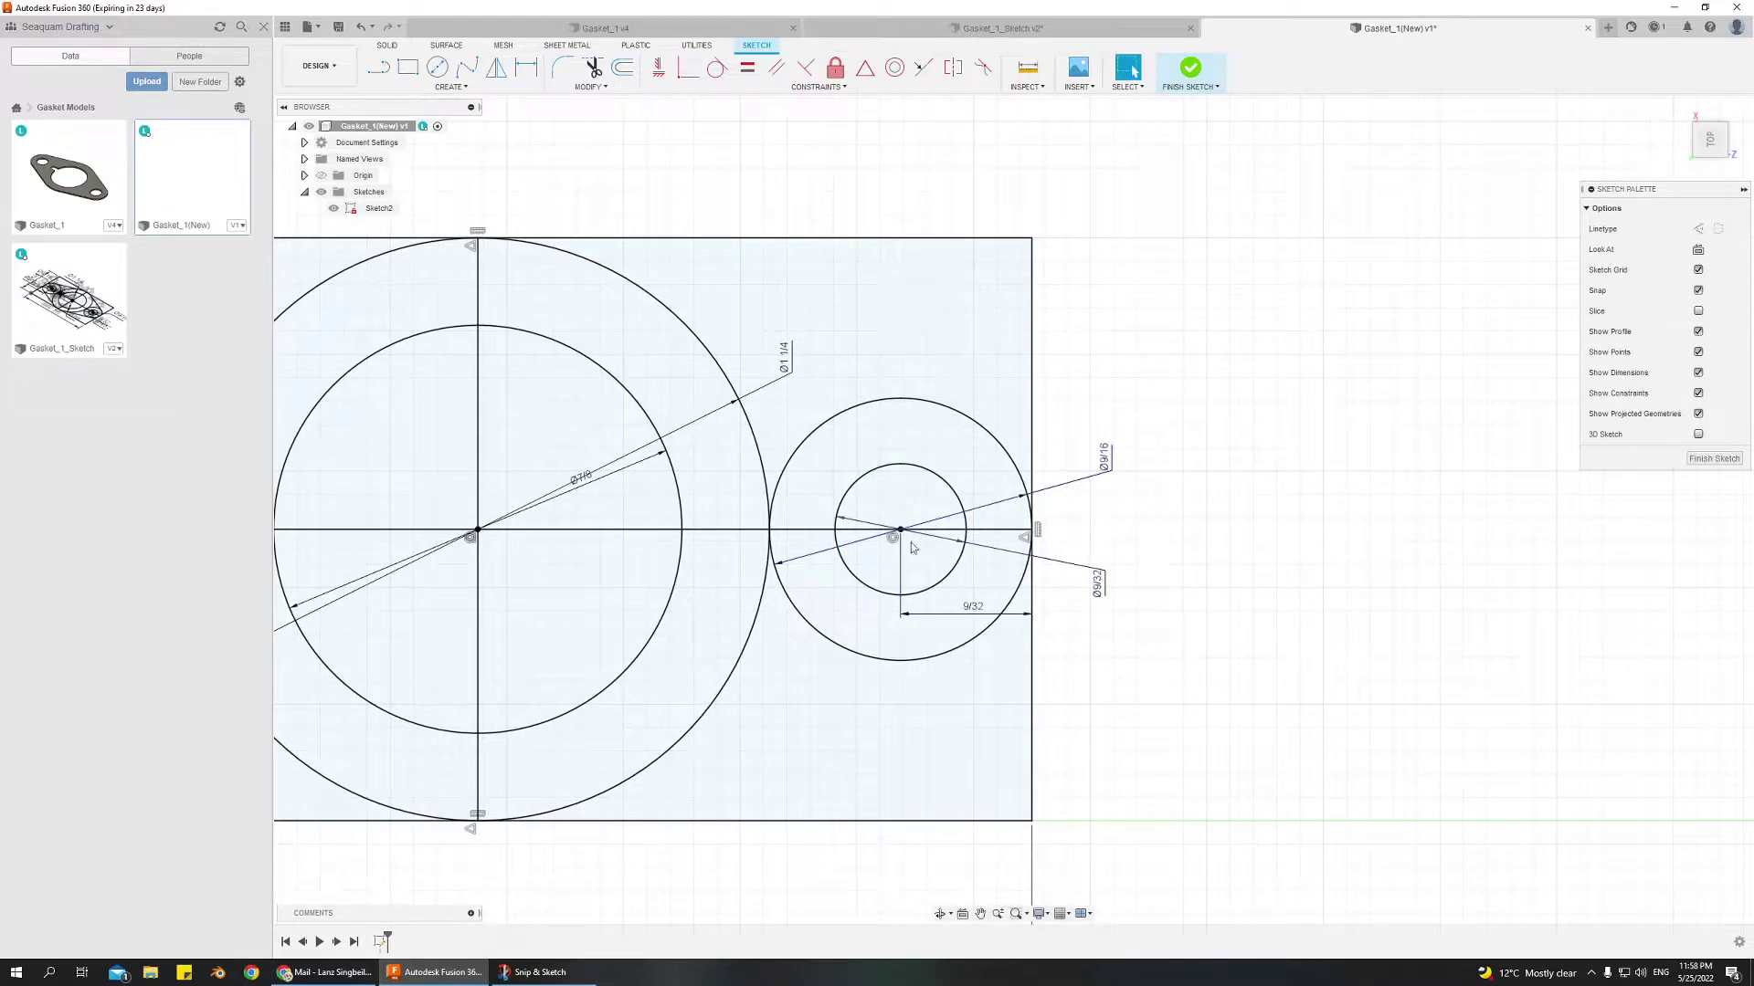
scroll(912, 546, down, 1)
Examine closely where the 9/16 in circle meets the midpoint of the rectangle's right edge
scroll(906, 534, up, 5)
scroll(893, 528, up, 2)
scroll(959, 556, down, 4)
scroll(1252, 575, up, 6)
scroll(1188, 526, up, 5)
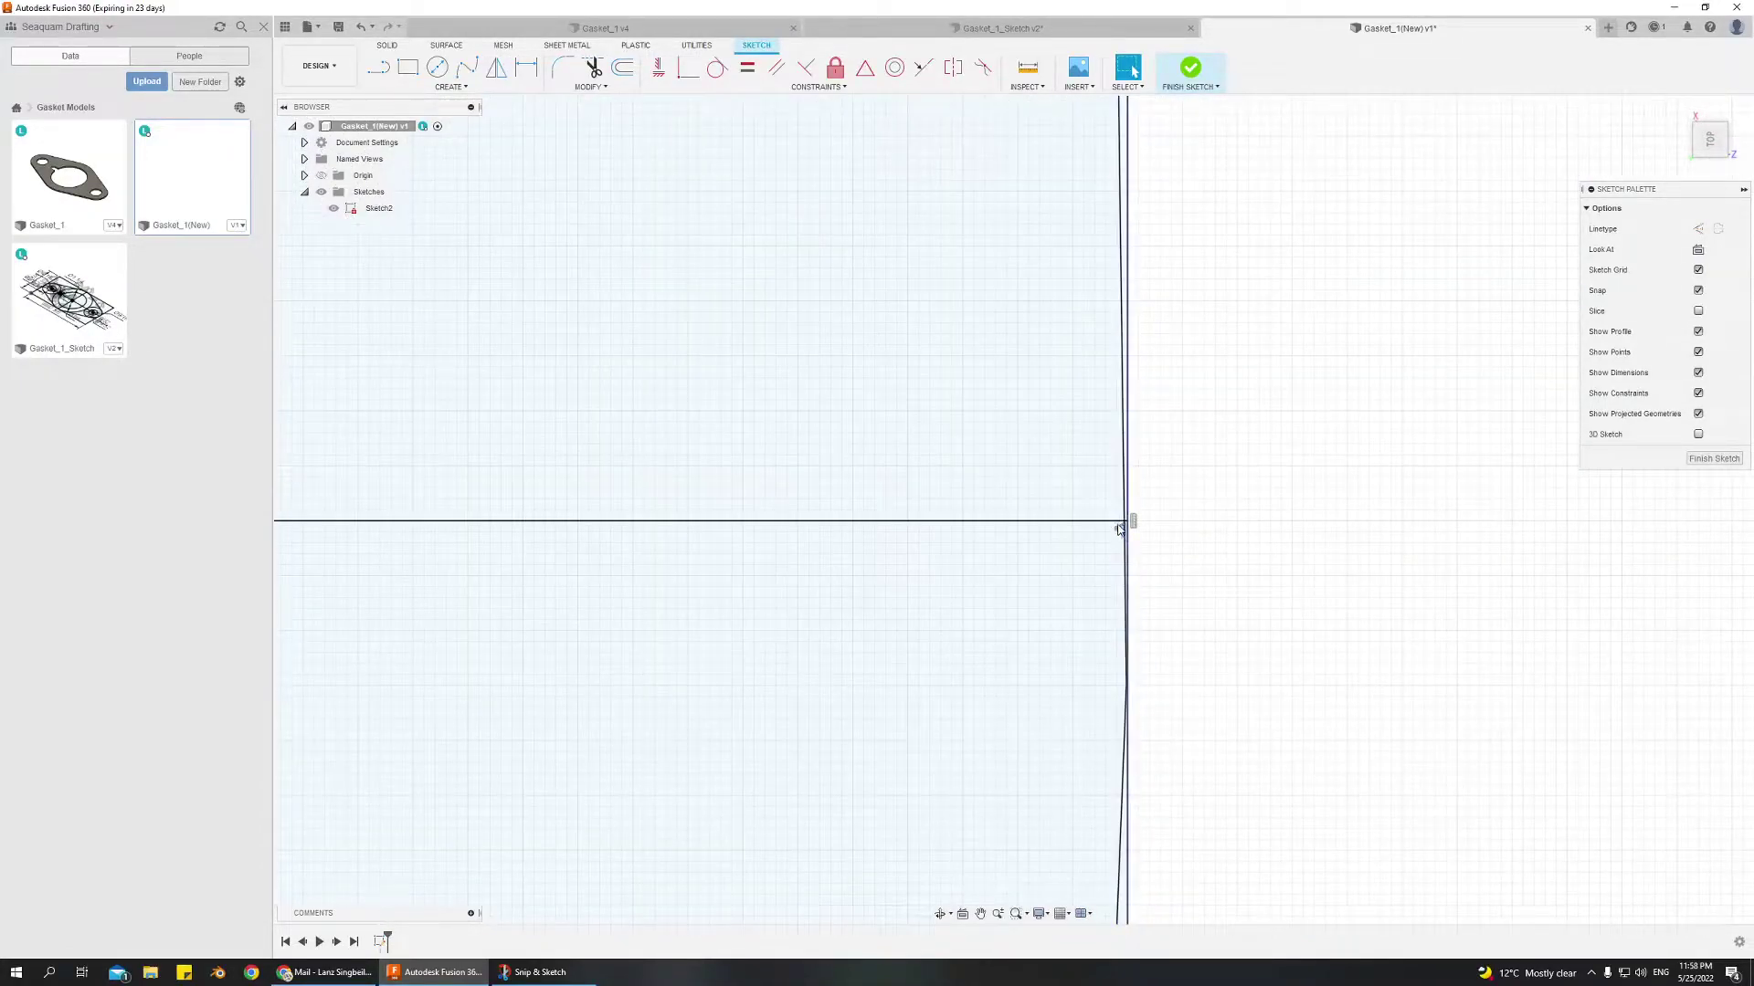
scroll(1133, 524, up, 4)
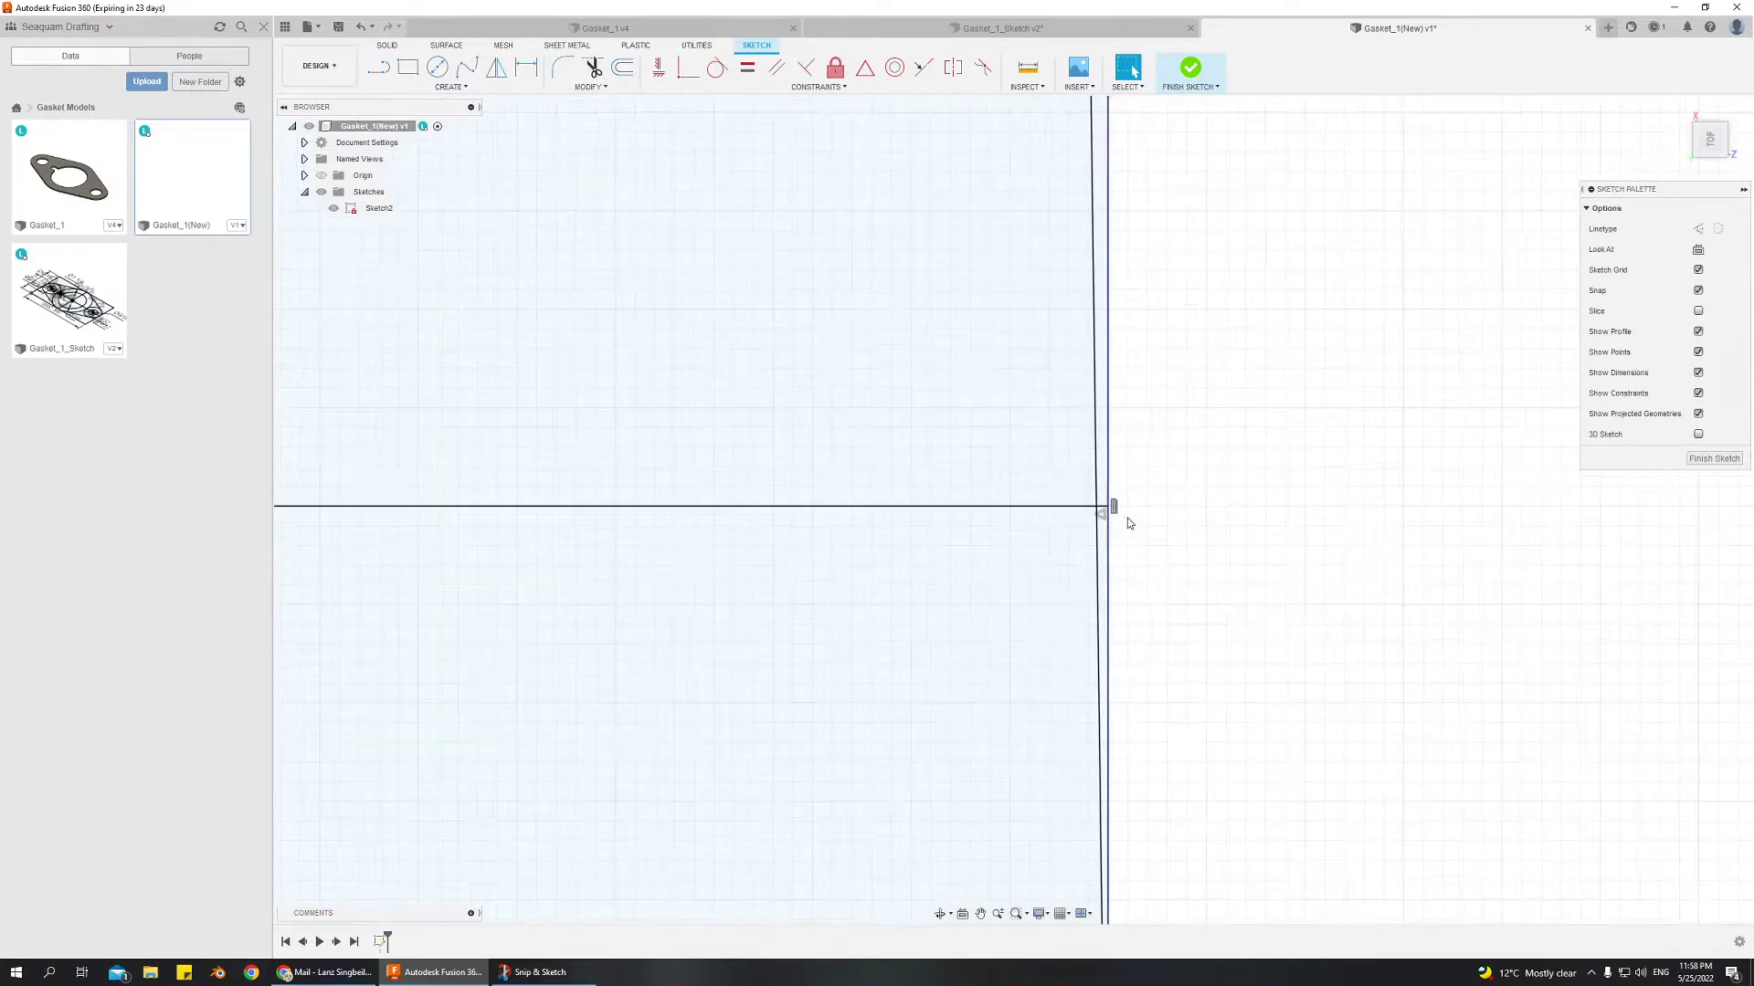
scroll(1115, 510, up, 2)
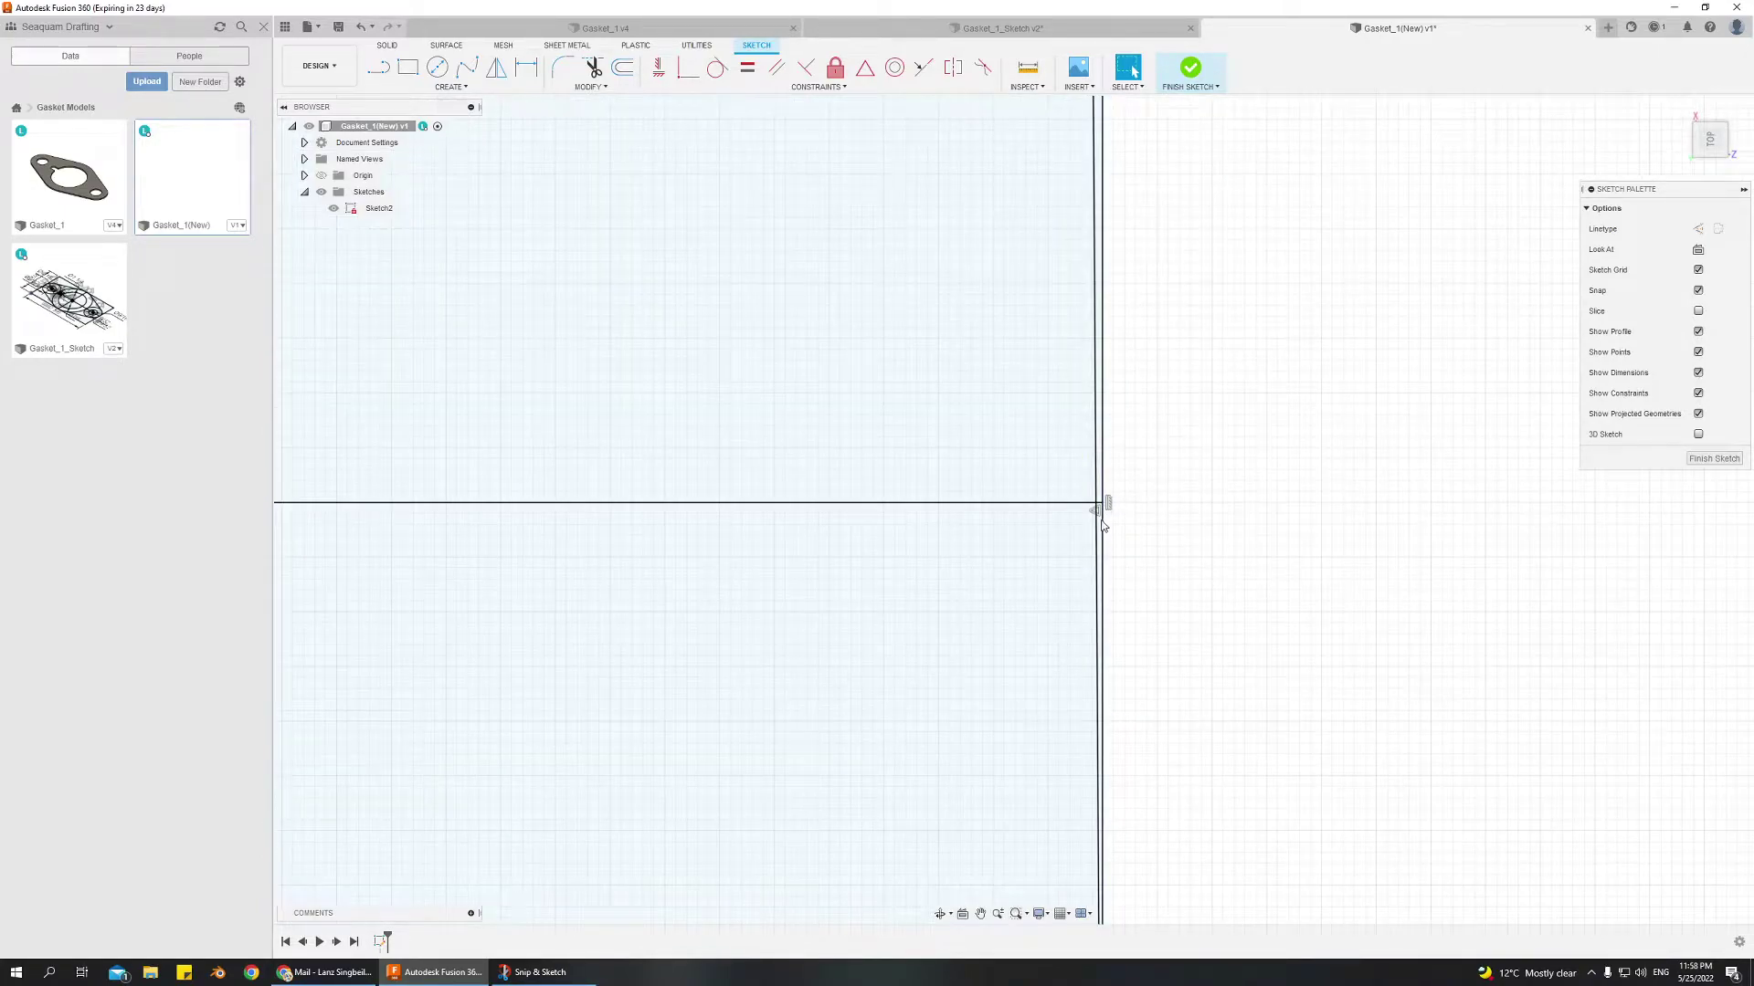
scroll(1124, 599, down, 4)
scroll(973, 684, down, 5)
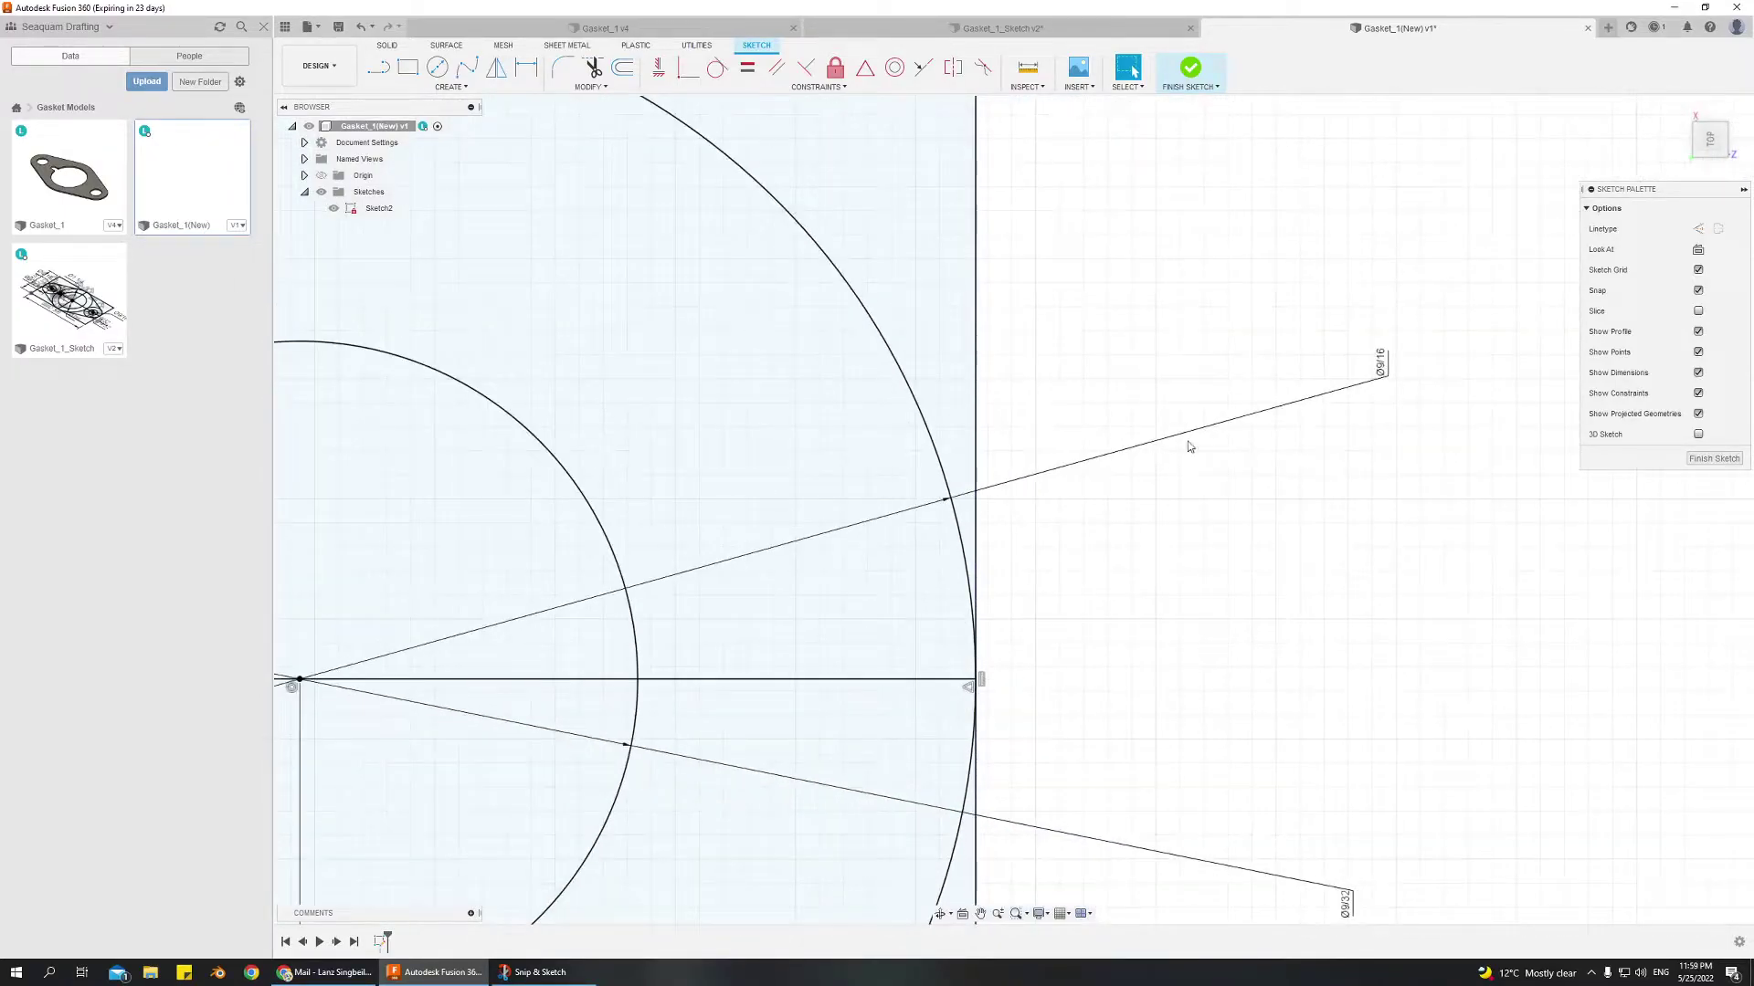
scroll(697, 743, down, 6)
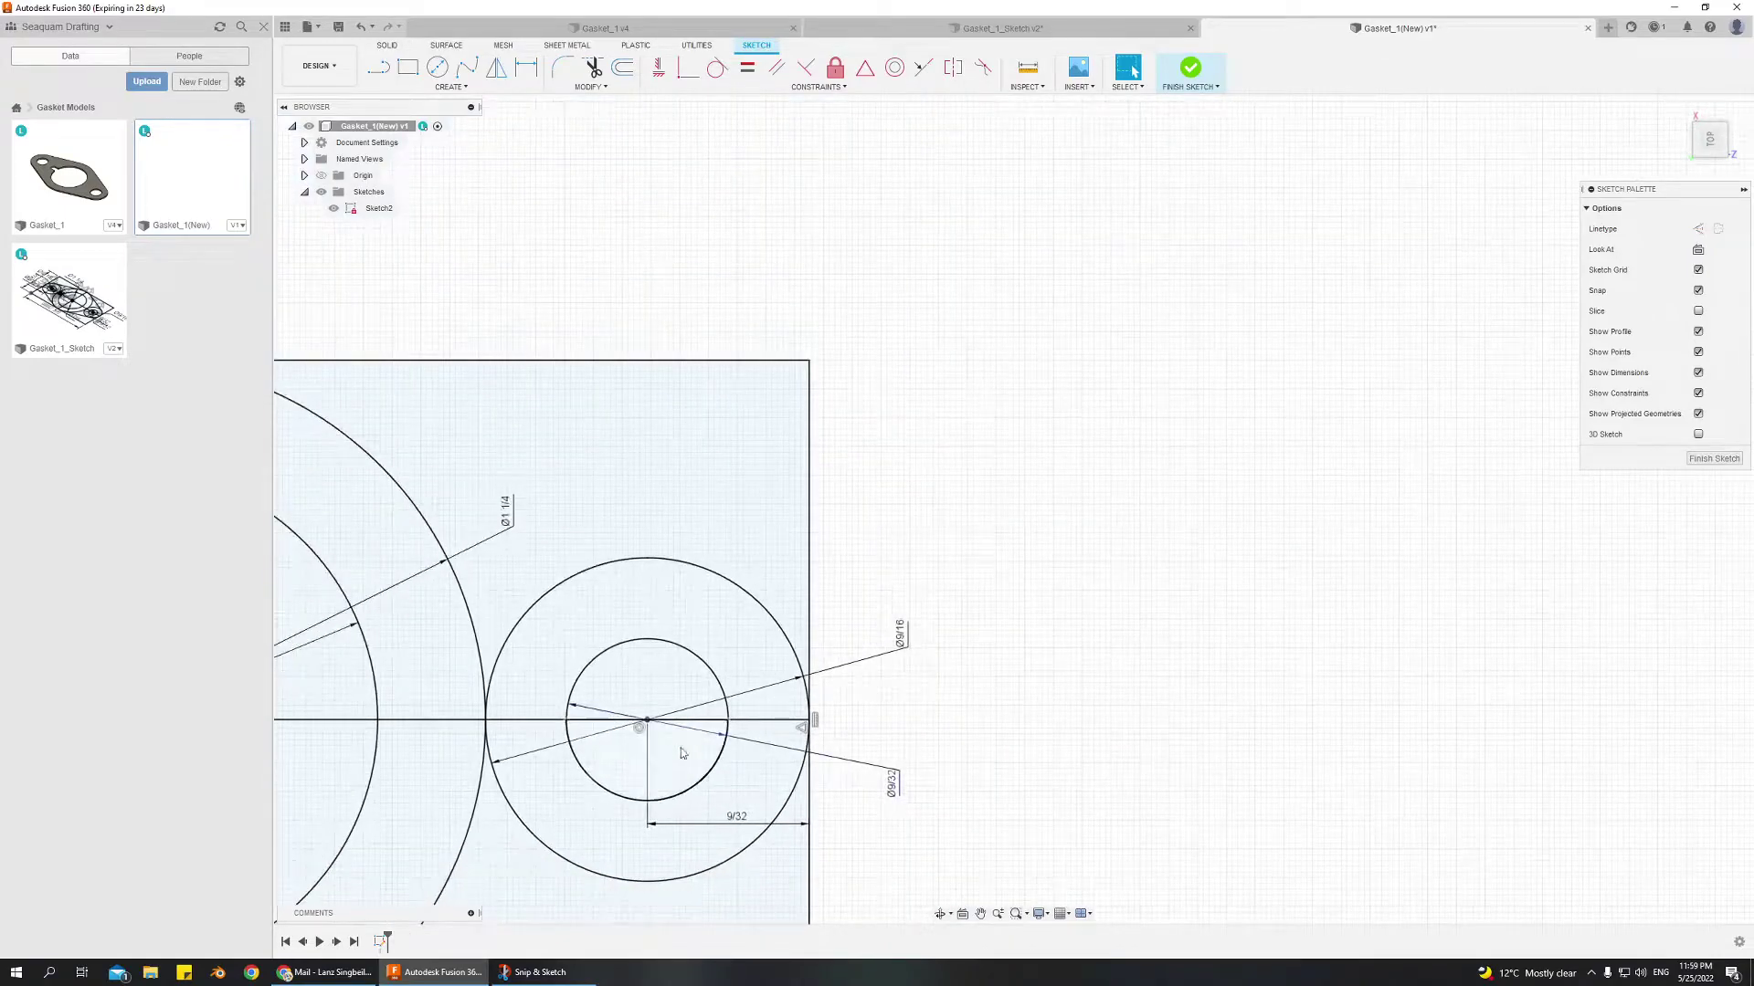
Examine closely where the 9/16 in circle meets the 1 1/4 in circle on the horizontal centre line
middle_drag(602, 810, 882, 716)
scroll(825, 721, up, 5)
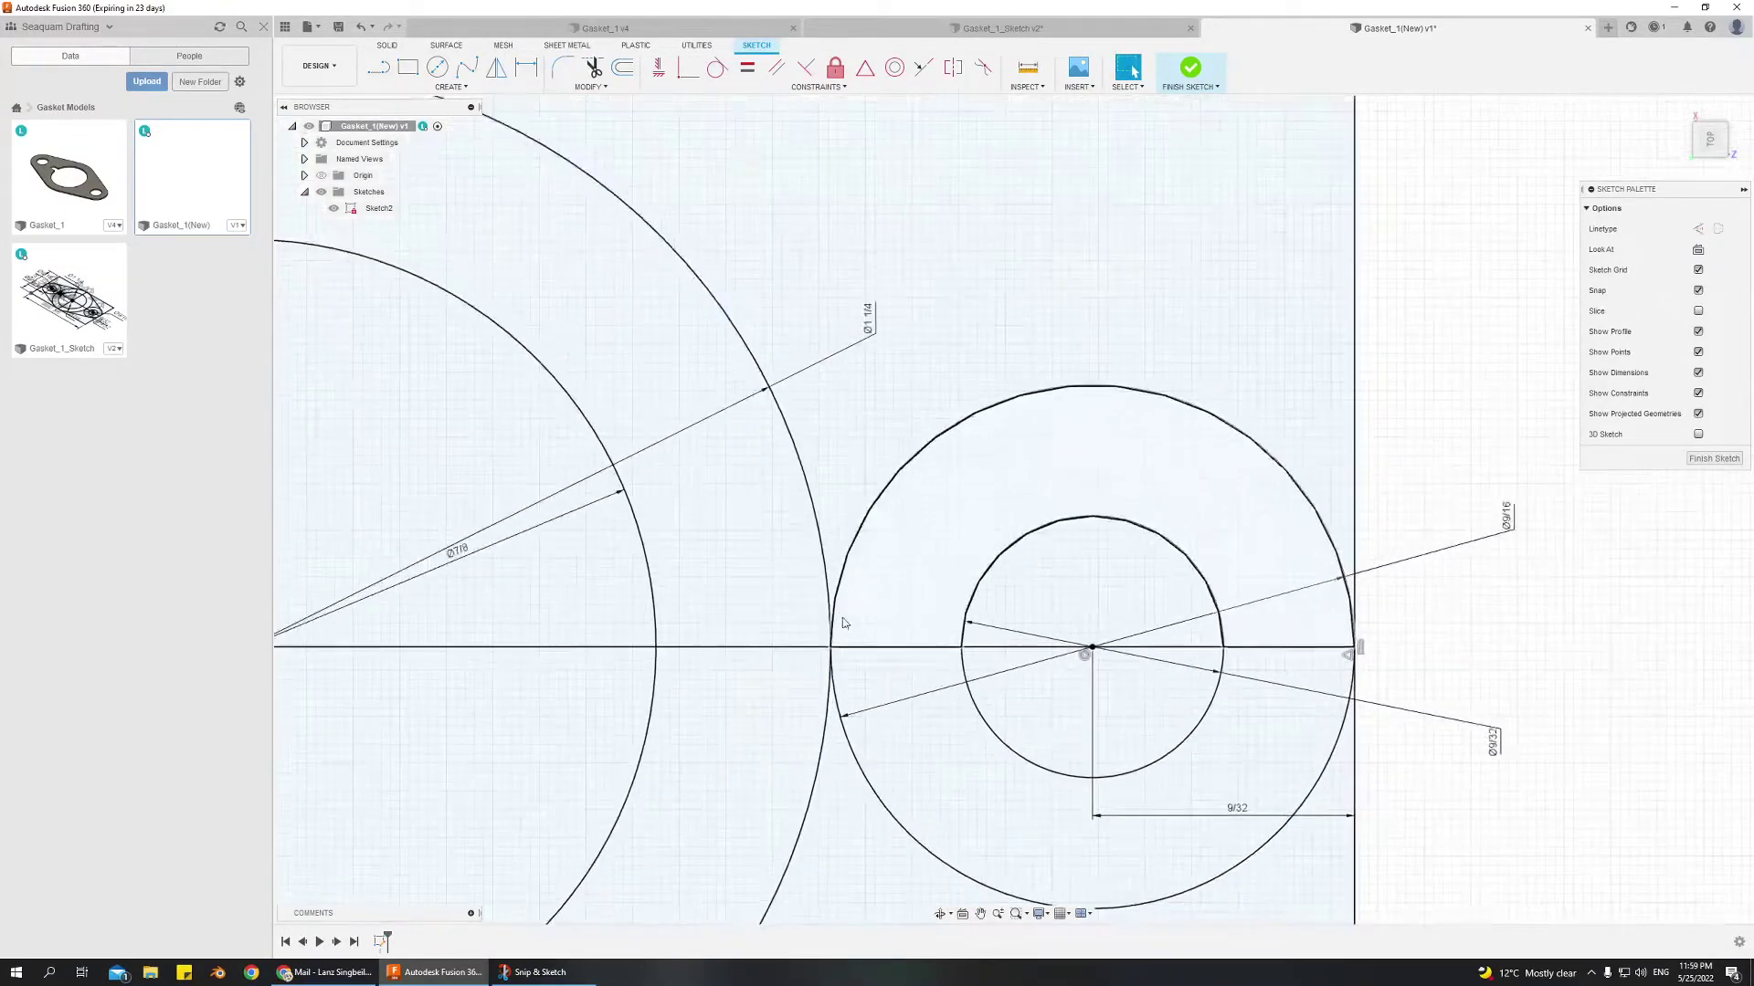
scroll(825, 721, up, 10)
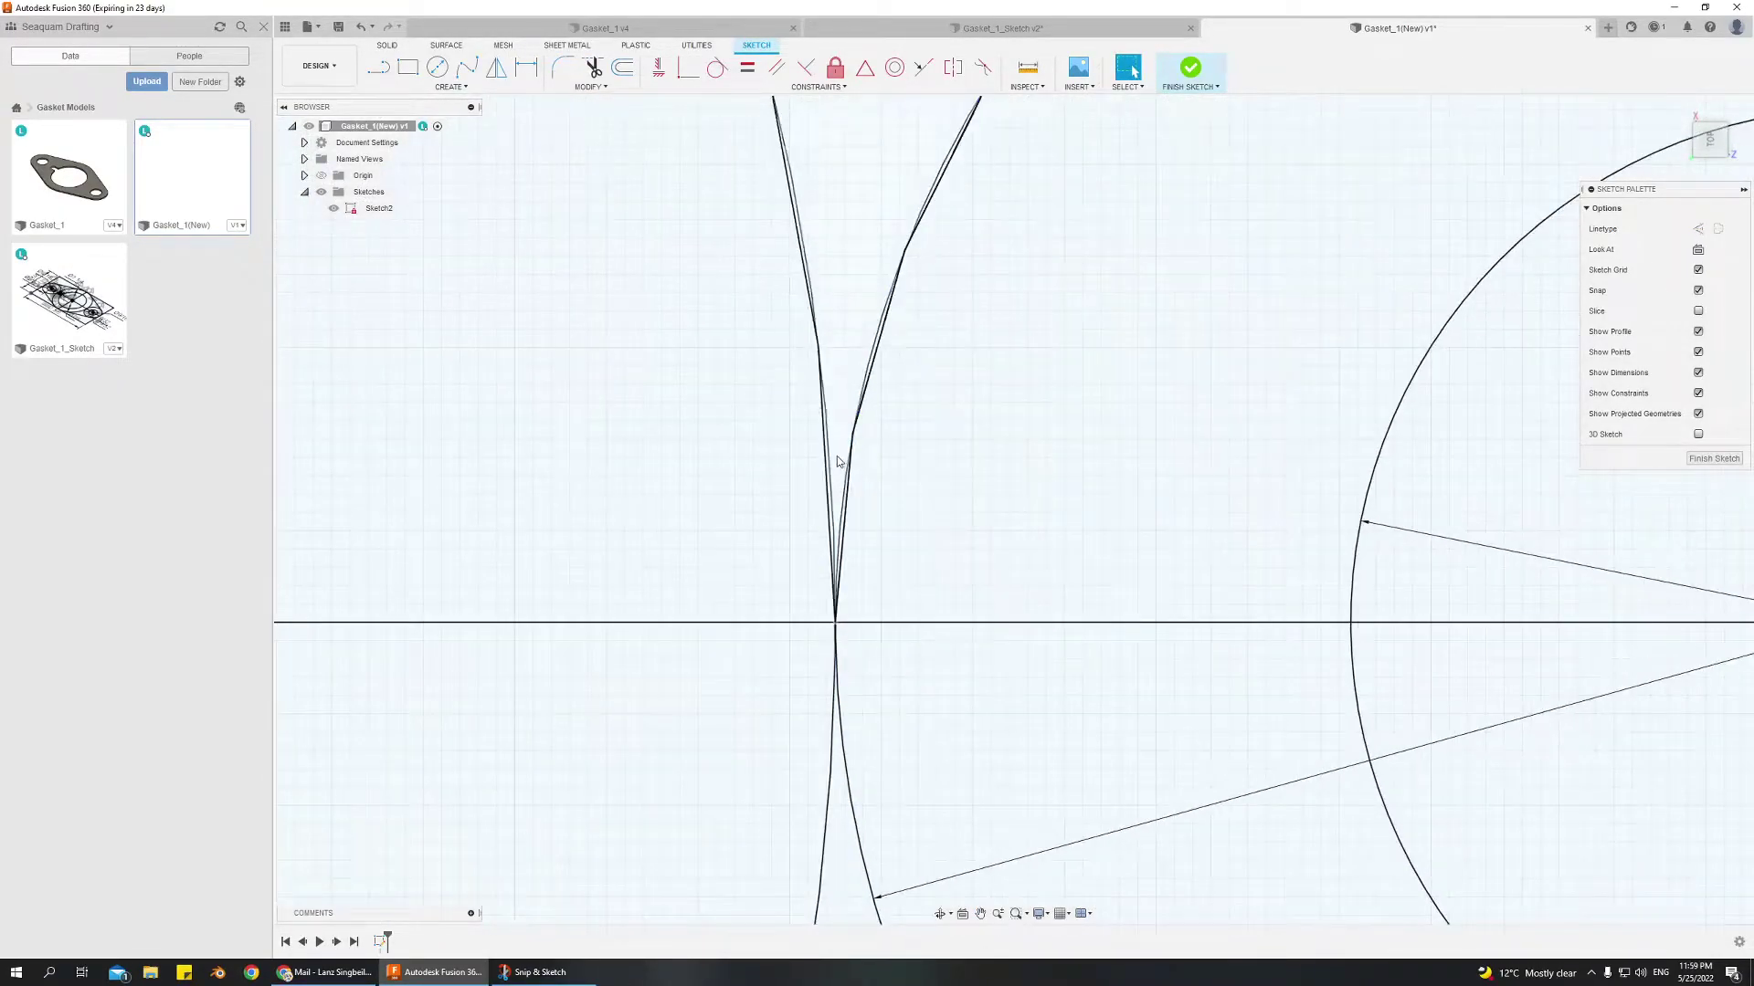
scroll(884, 783, down, 12)
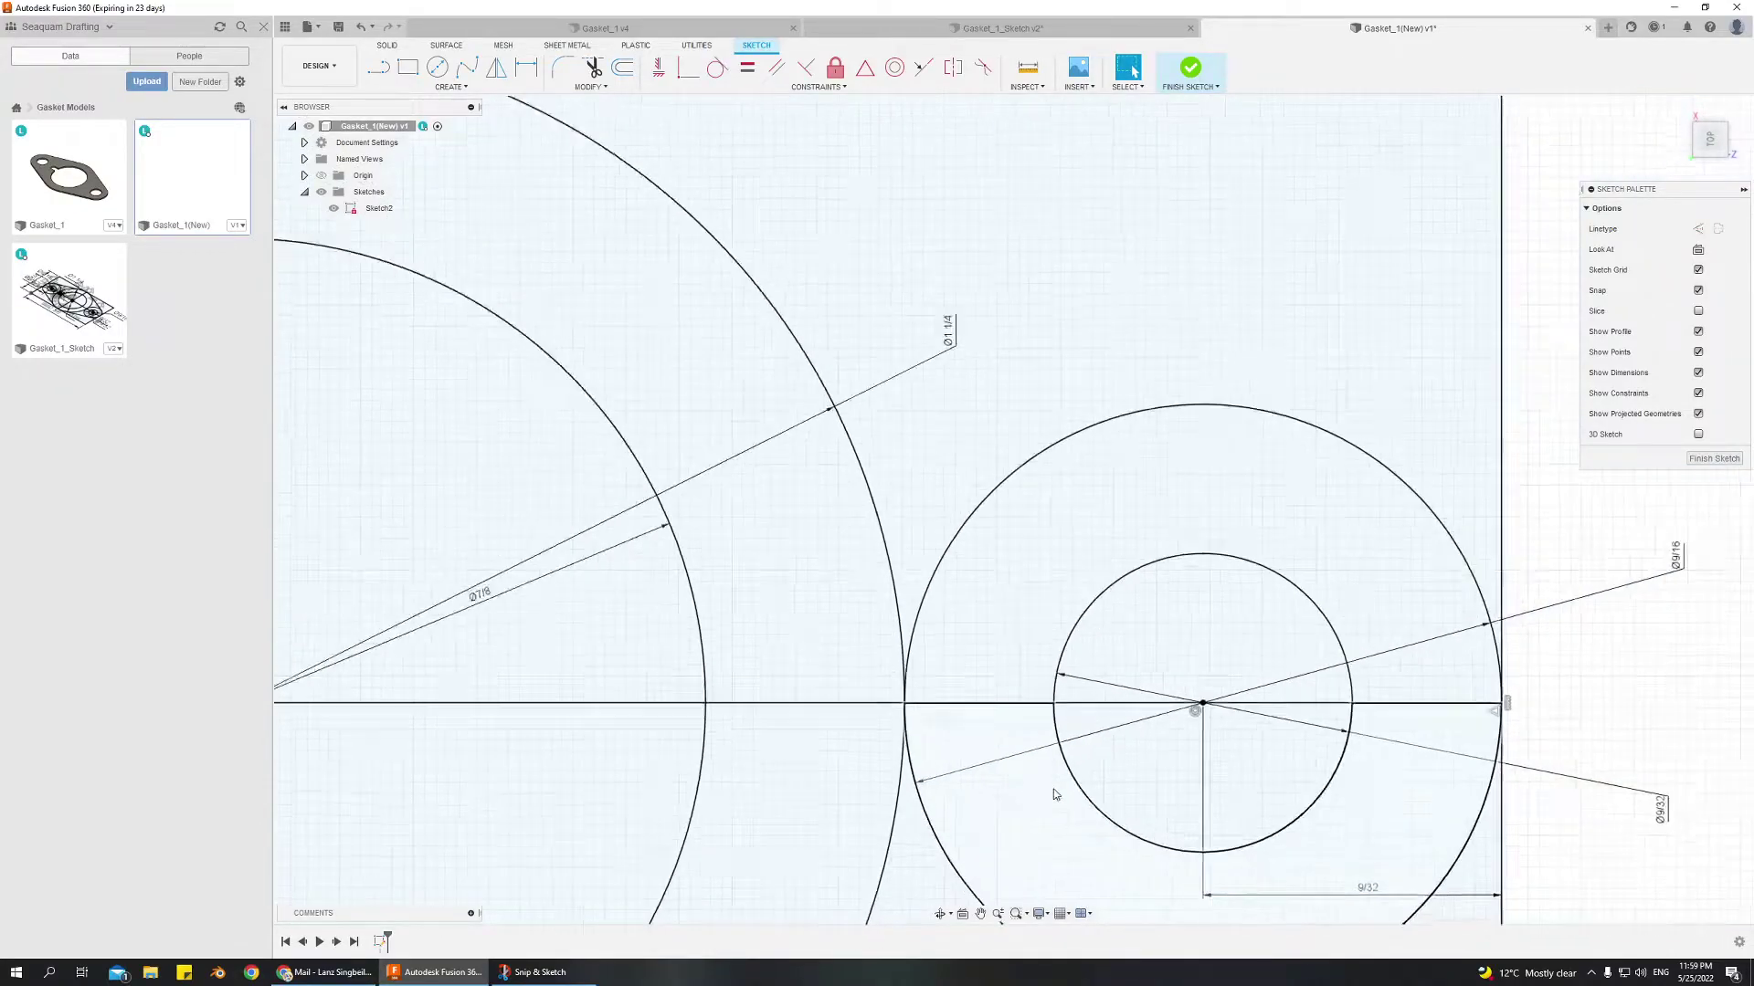
mouse_move(1097, 733)
middle_down()
mouse_move(706, 497)
mouse_move(836, 493)
mouse_move(932, 439)
middle_up()
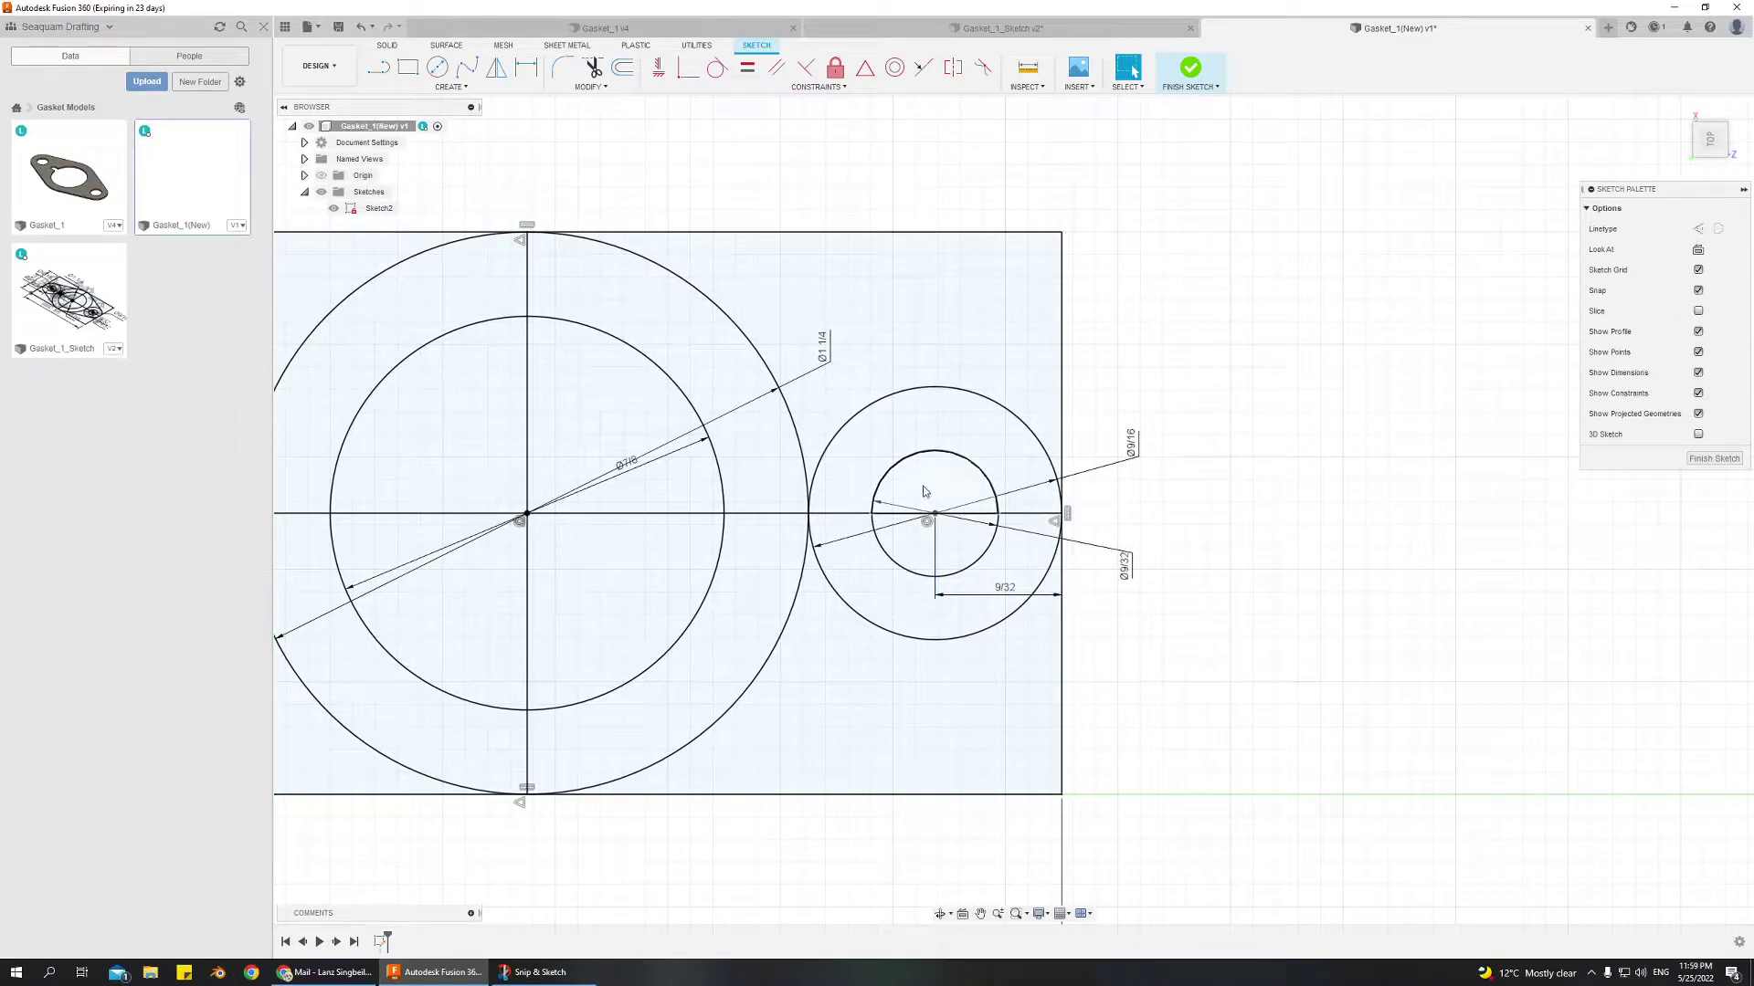
middle_drag(898, 537, 1065, 583)
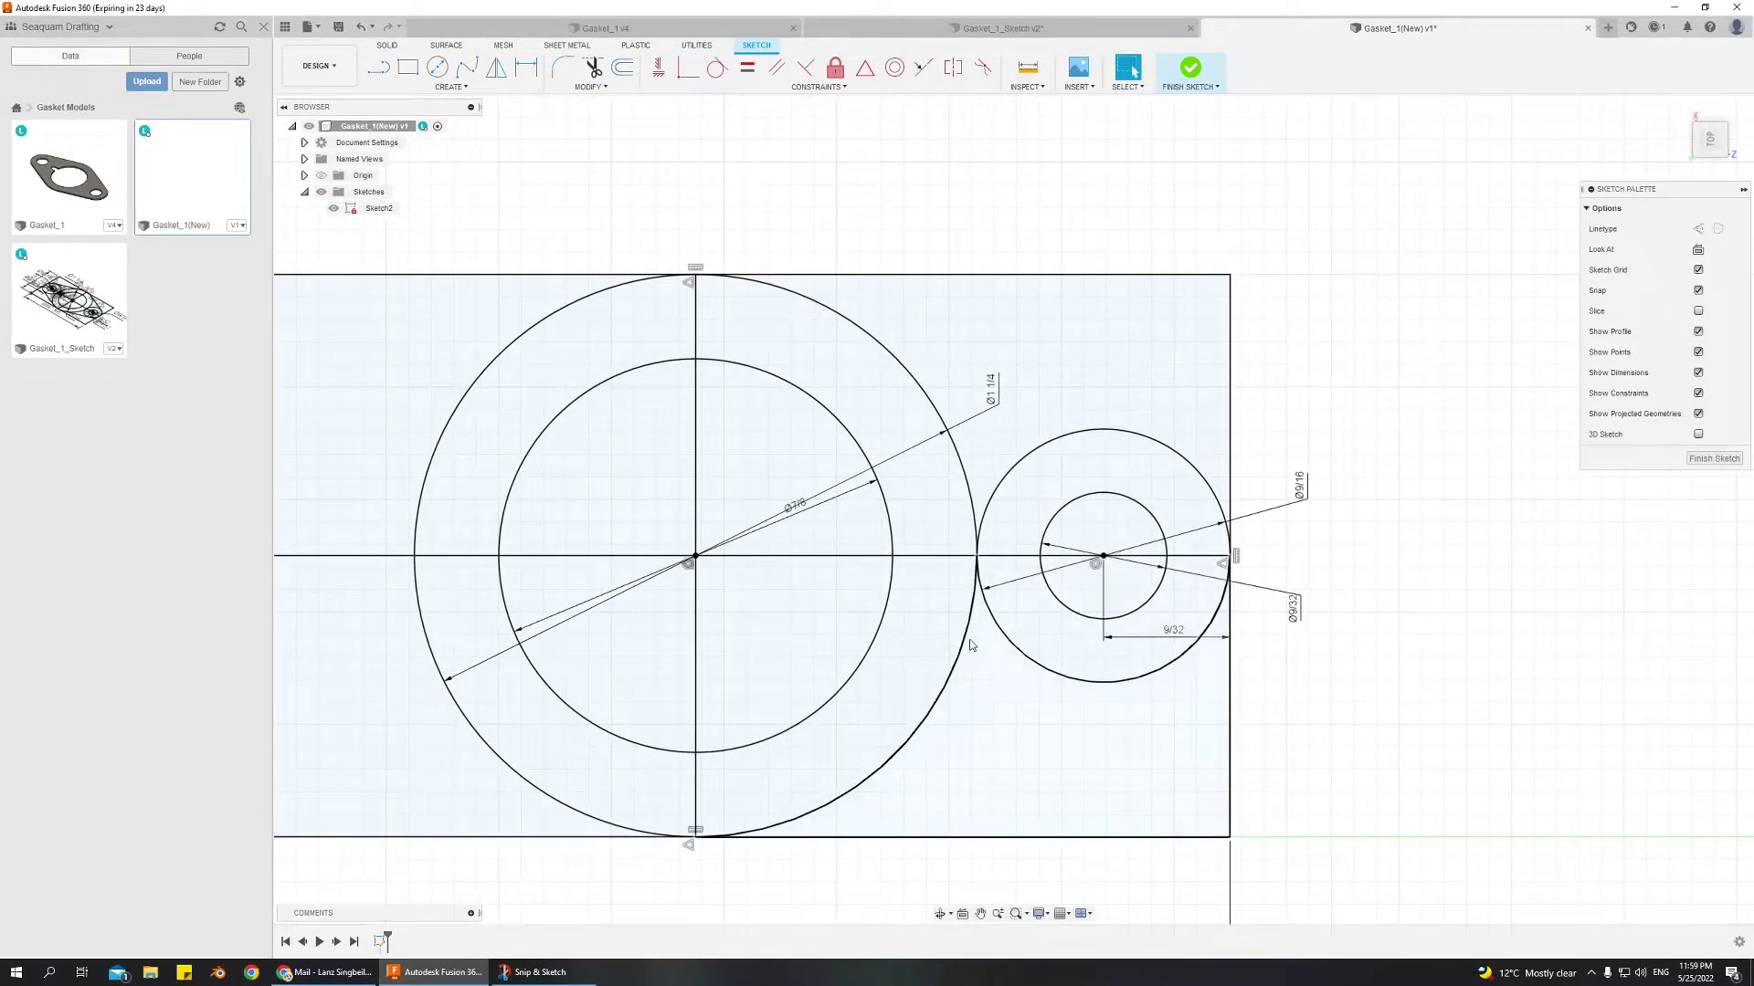
scroll(966, 632, down, 3)
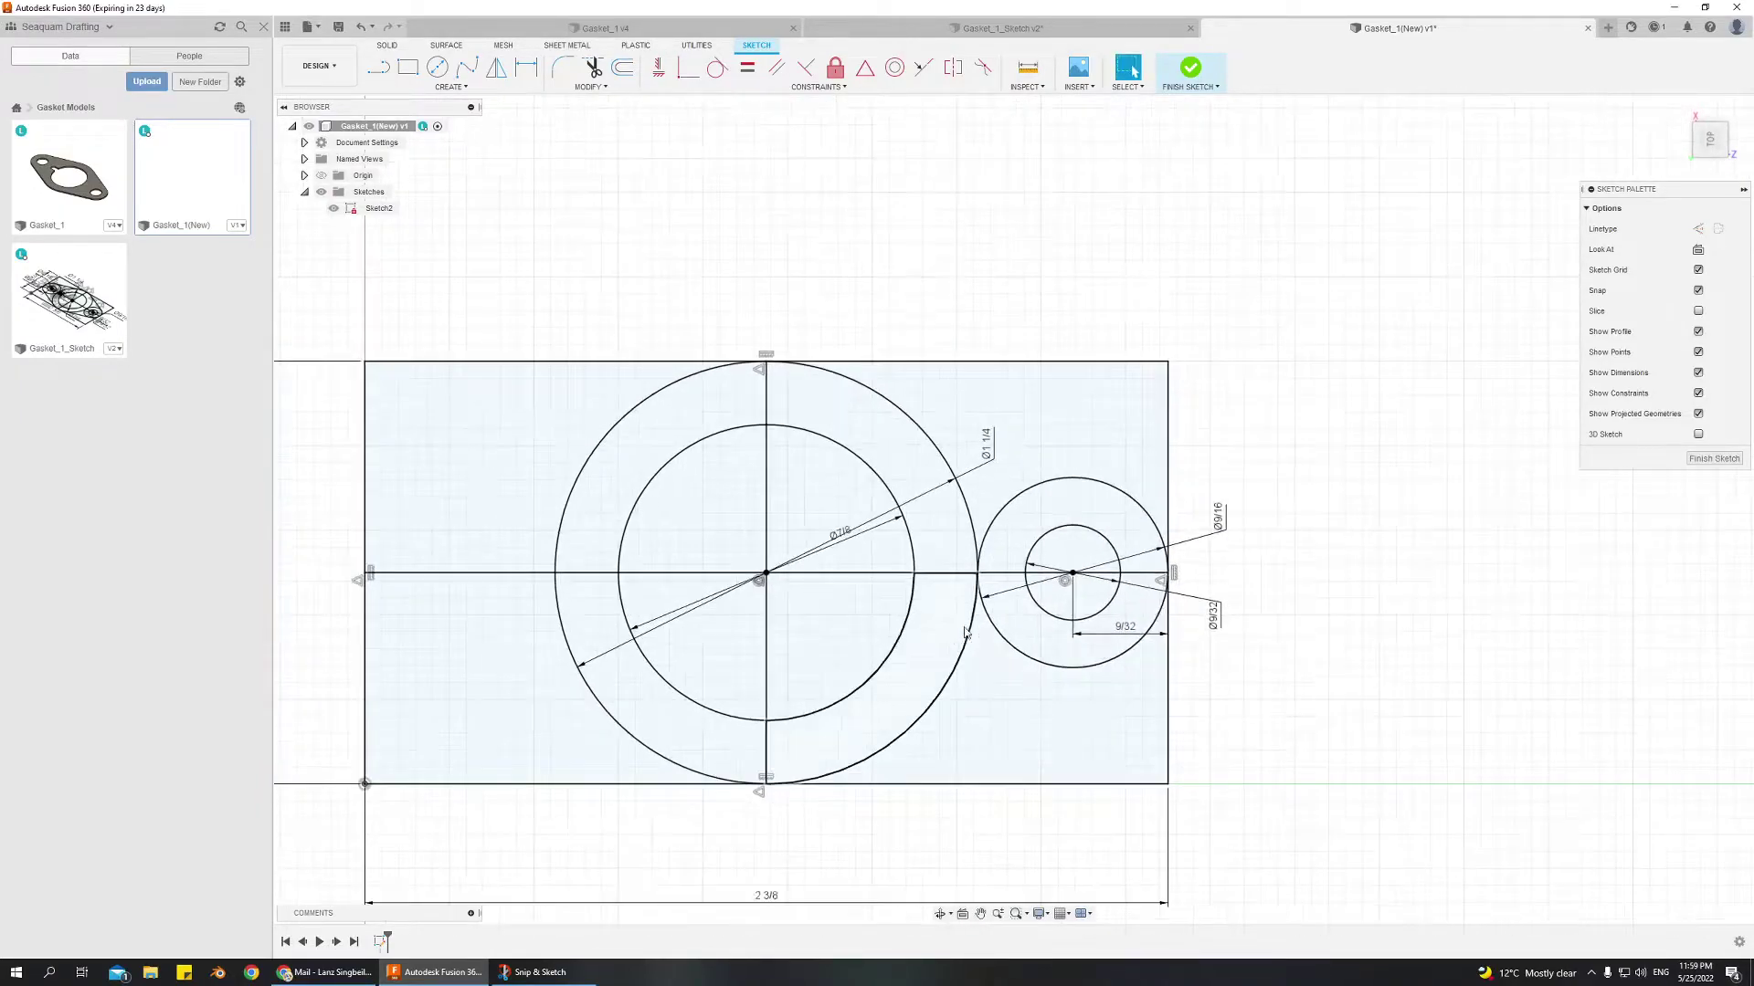
Draw a line from the upper part of the right 9/16 in circle to the upper right of the 1 1/4 in circle
click(377, 69)
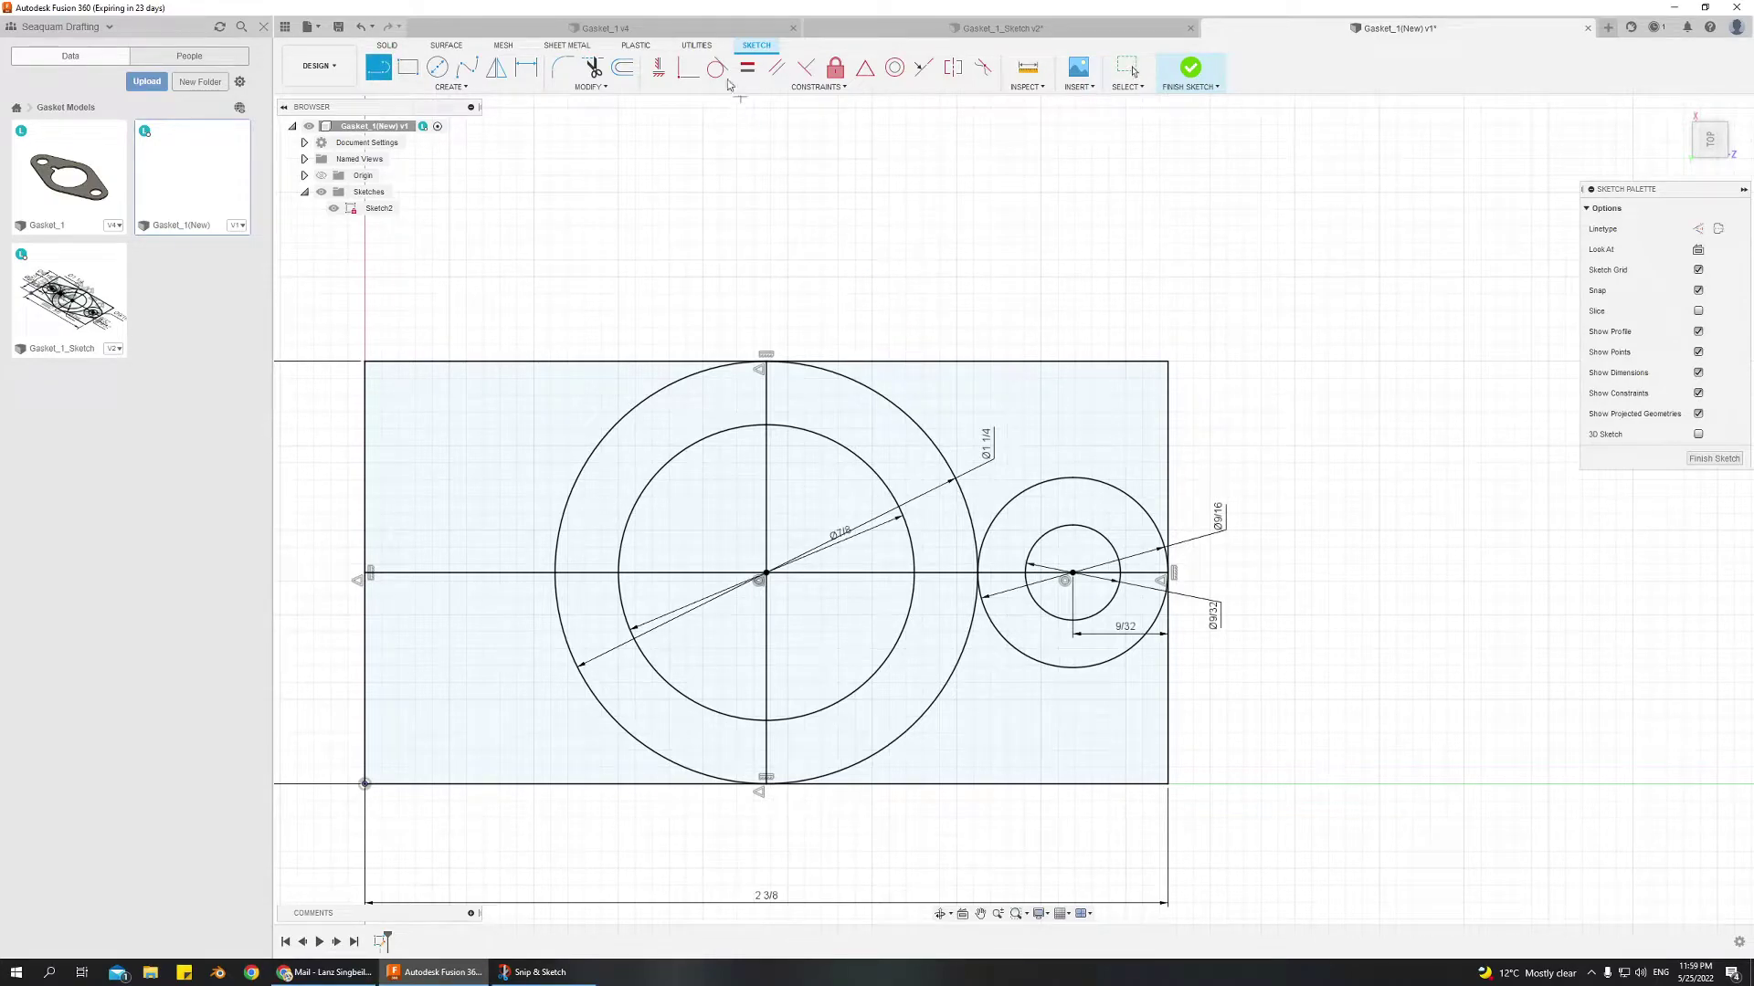
scroll(1073, 563, up, 2)
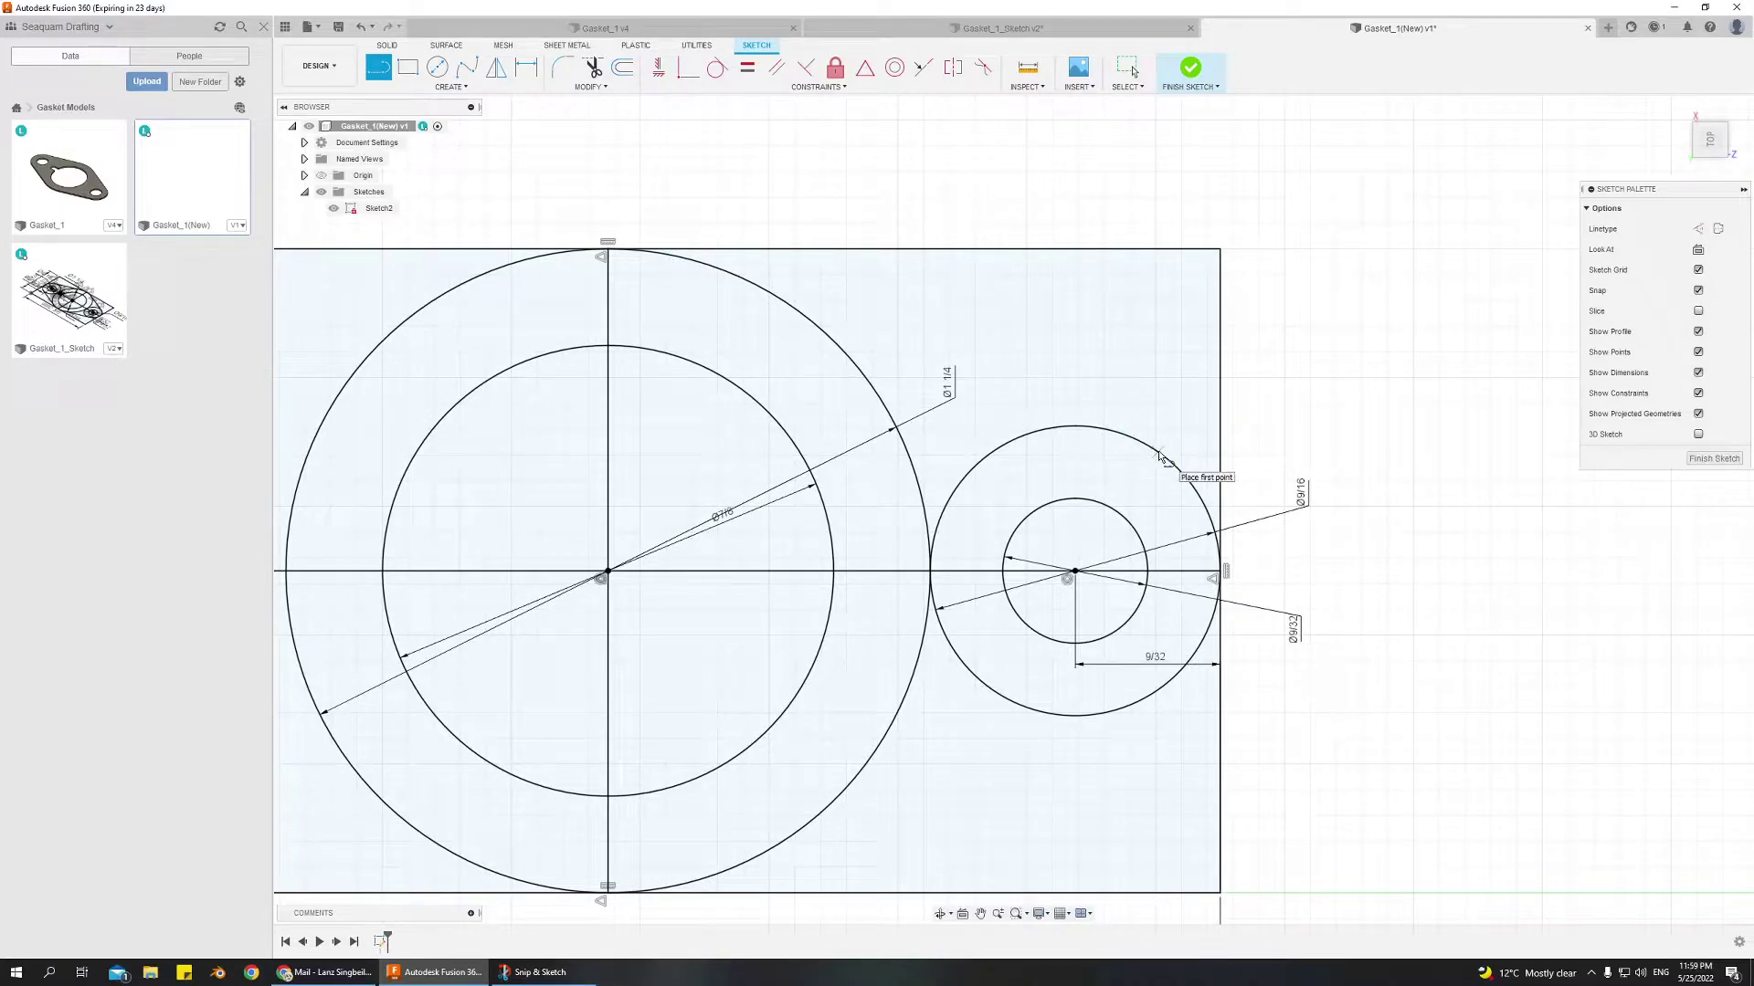
click(1113, 436)
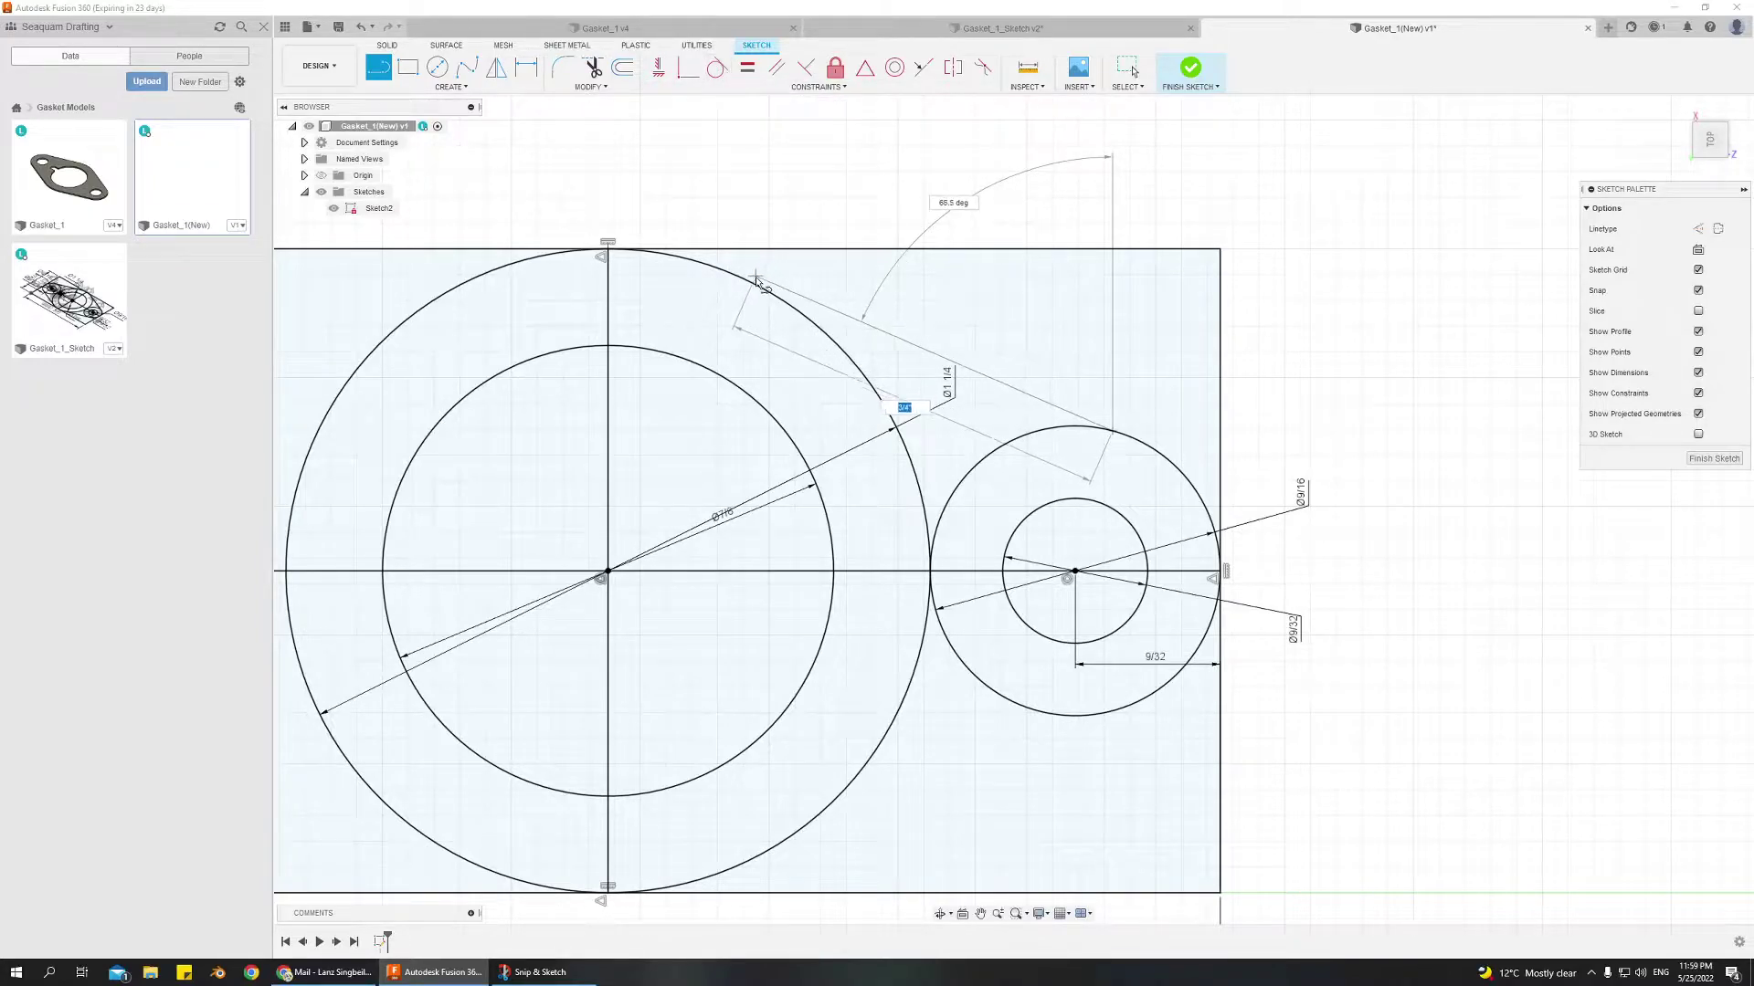
click(728, 279)
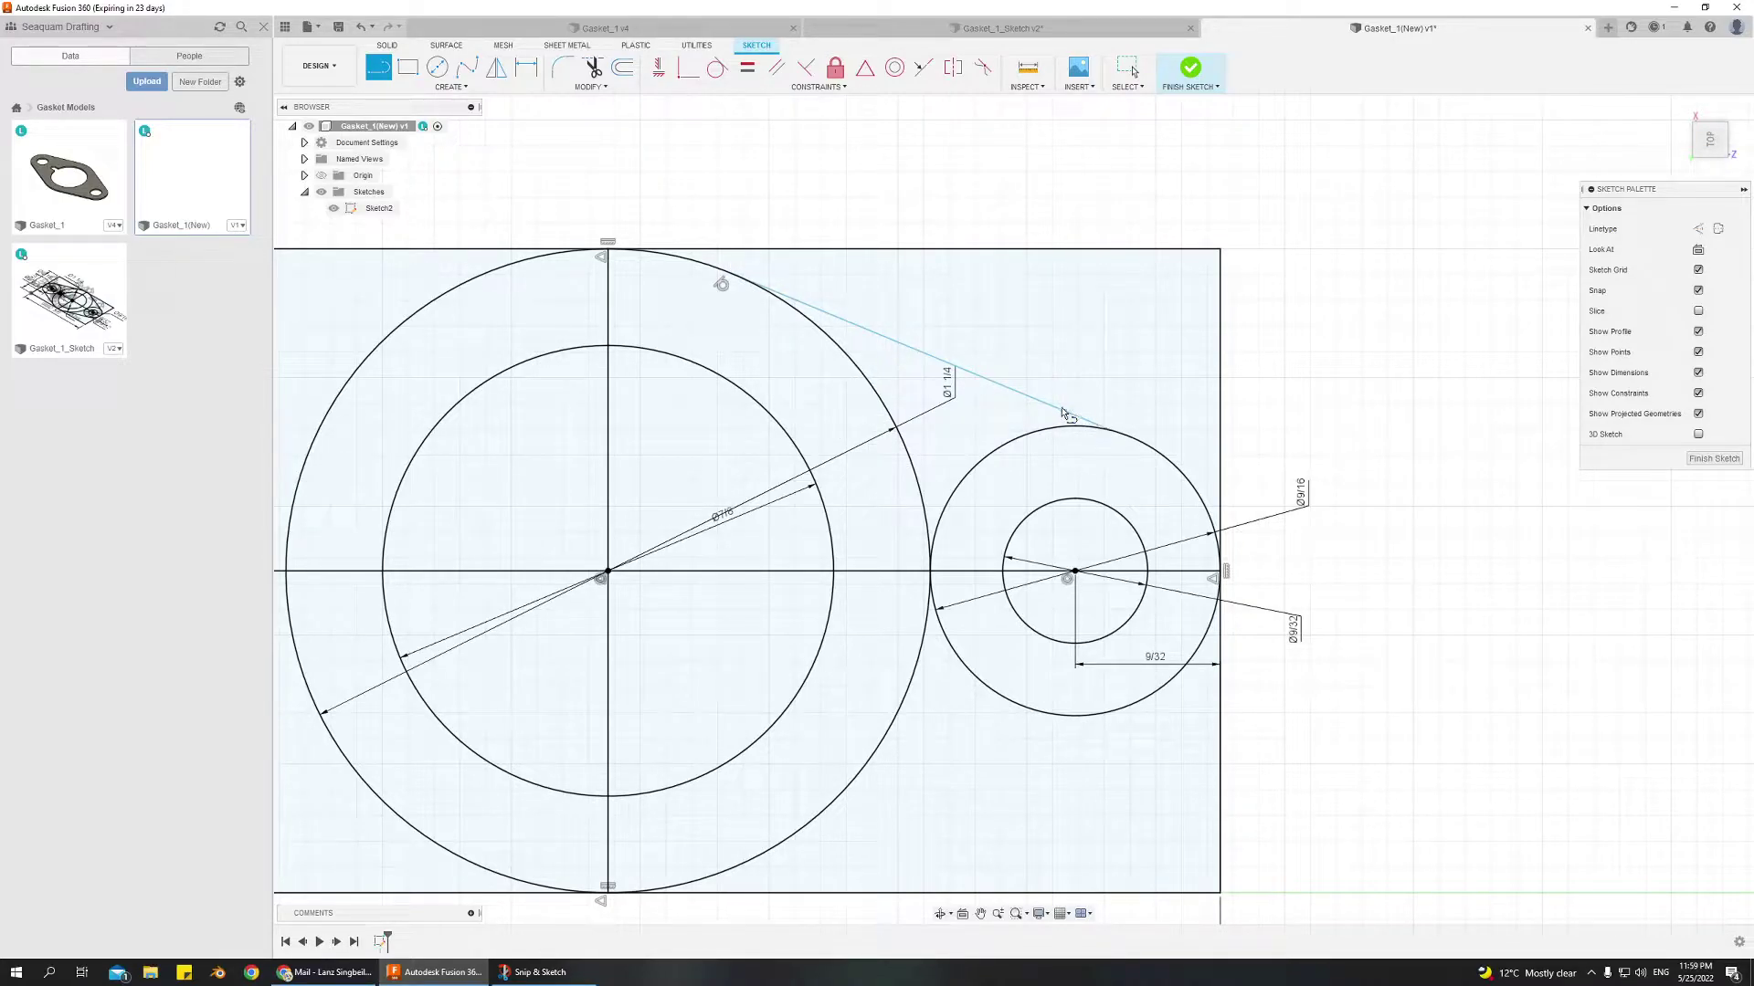
key(Escape)
Make the upper right connecting line tangent to the 9/16 in circle
click(718, 69)
click(1045, 408)
click(1112, 433)
key(Escape)
click(1014, 387)
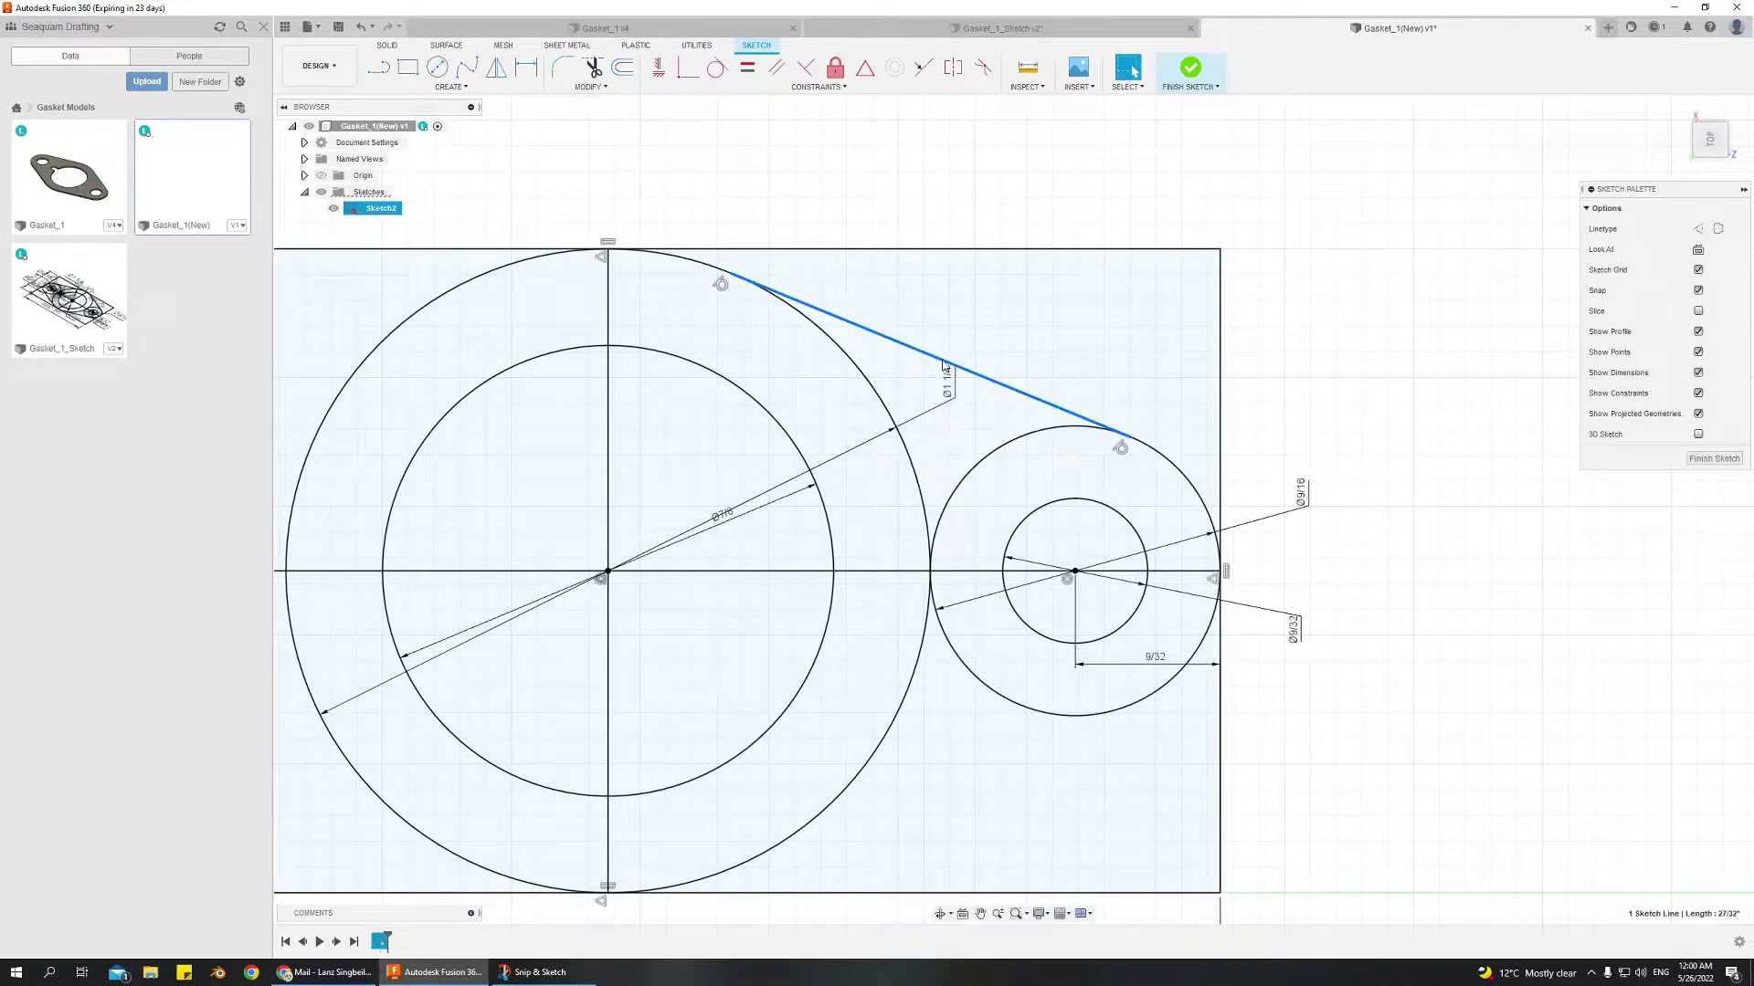
key(Escape)
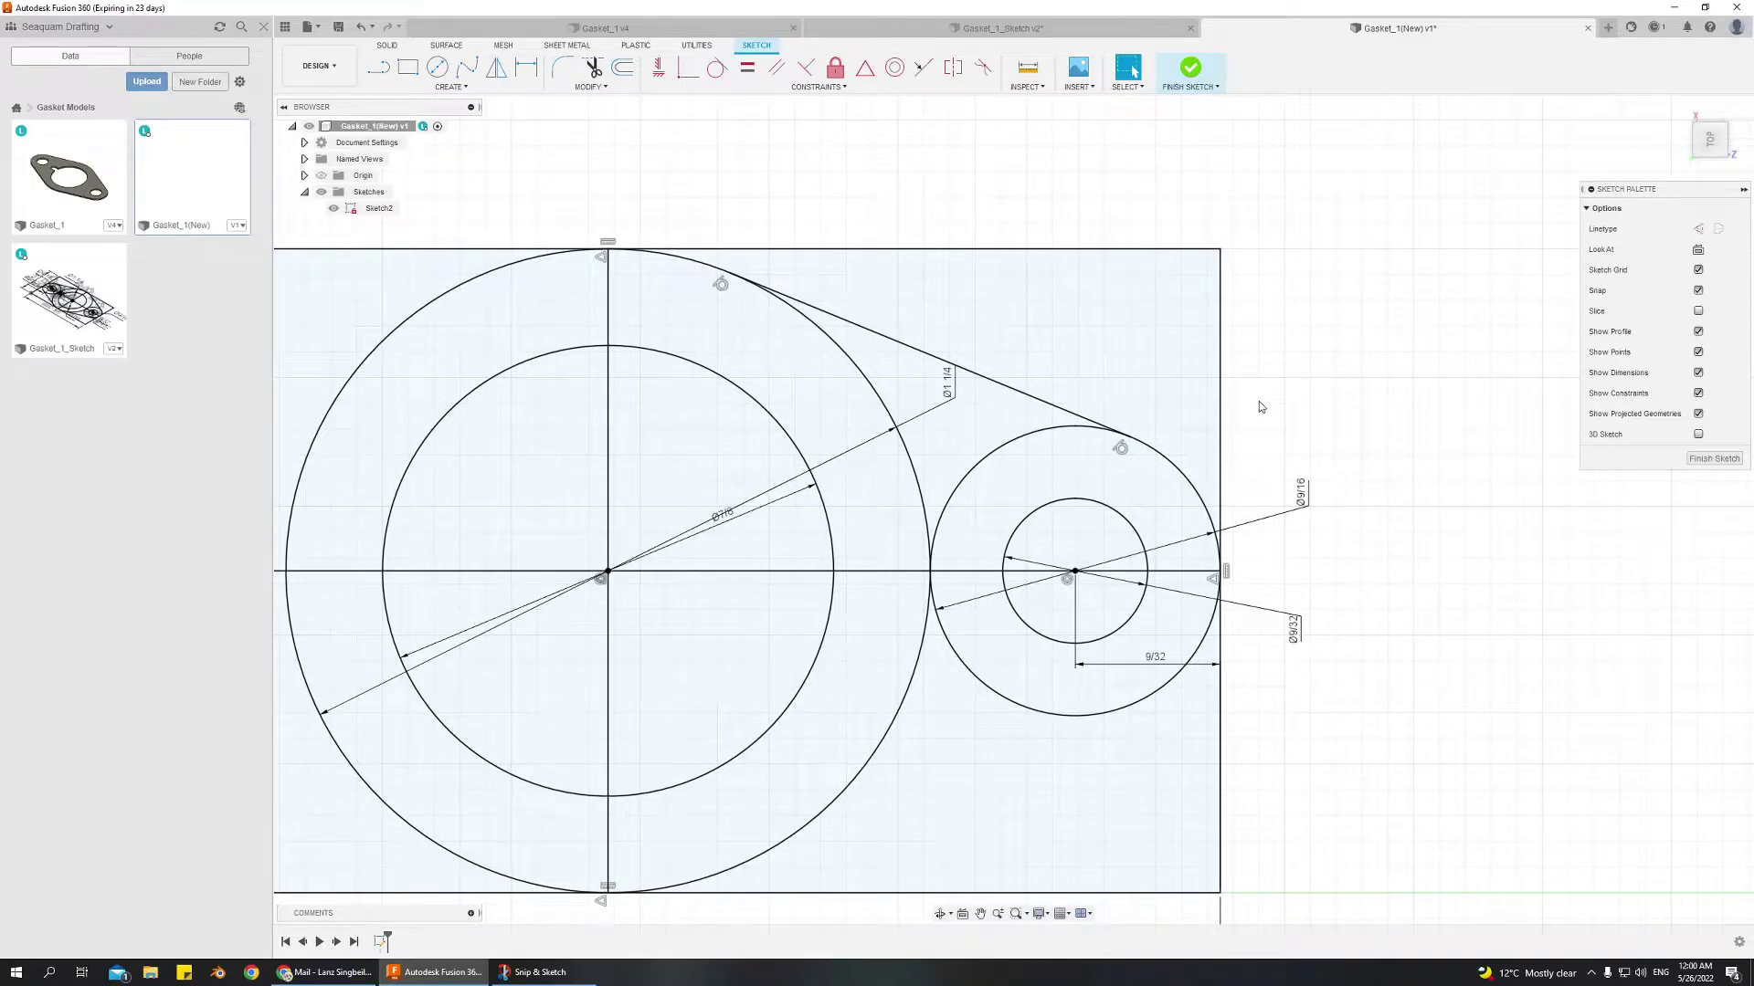
scroll(1178, 785, down, 1)
scroll(1160, 749, up, 2)
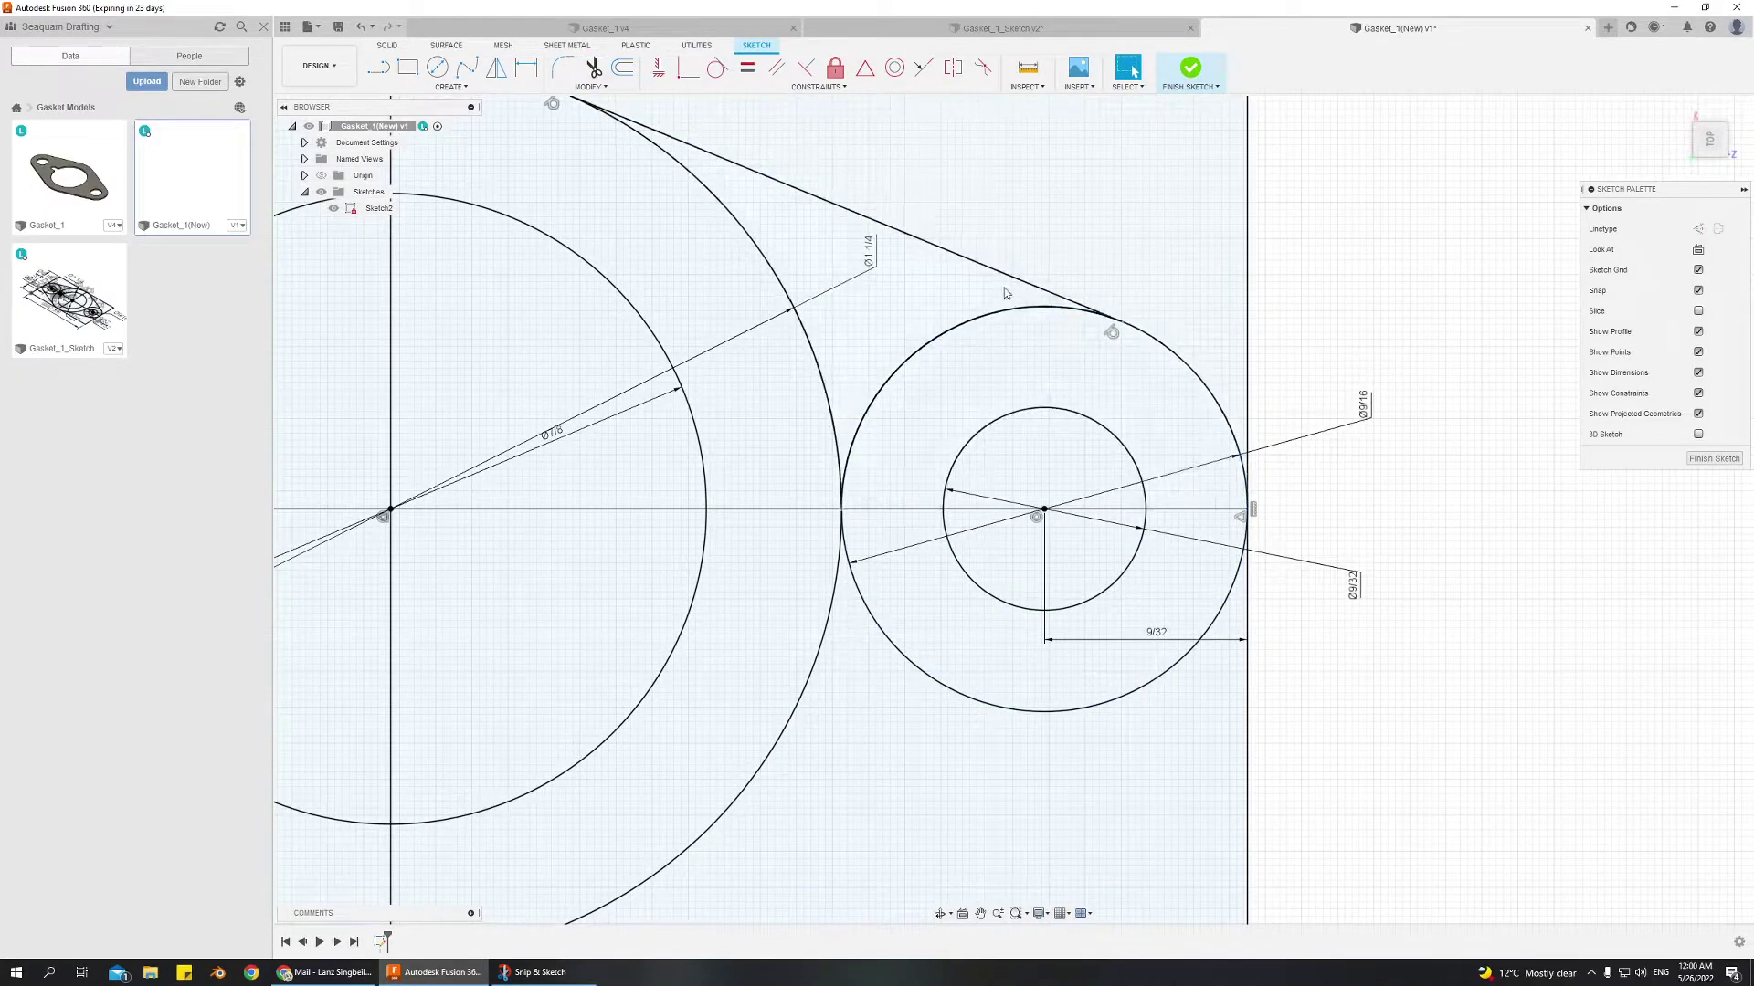
click(378, 68)
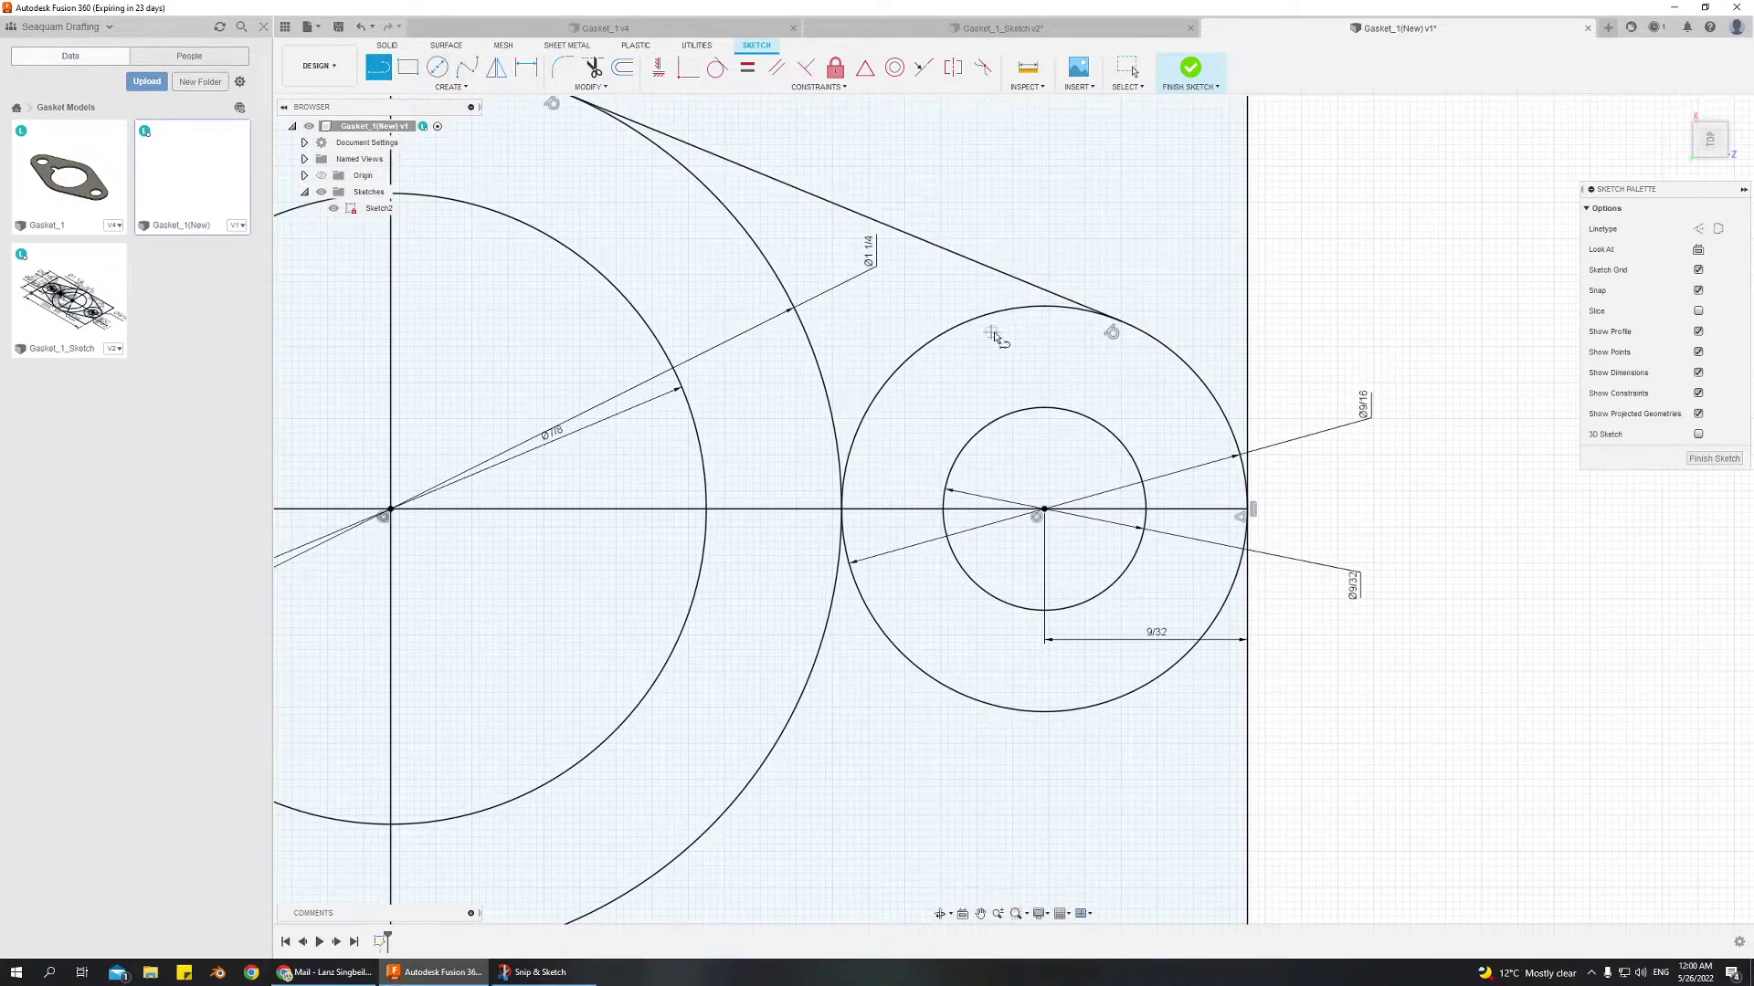
click(970, 292)
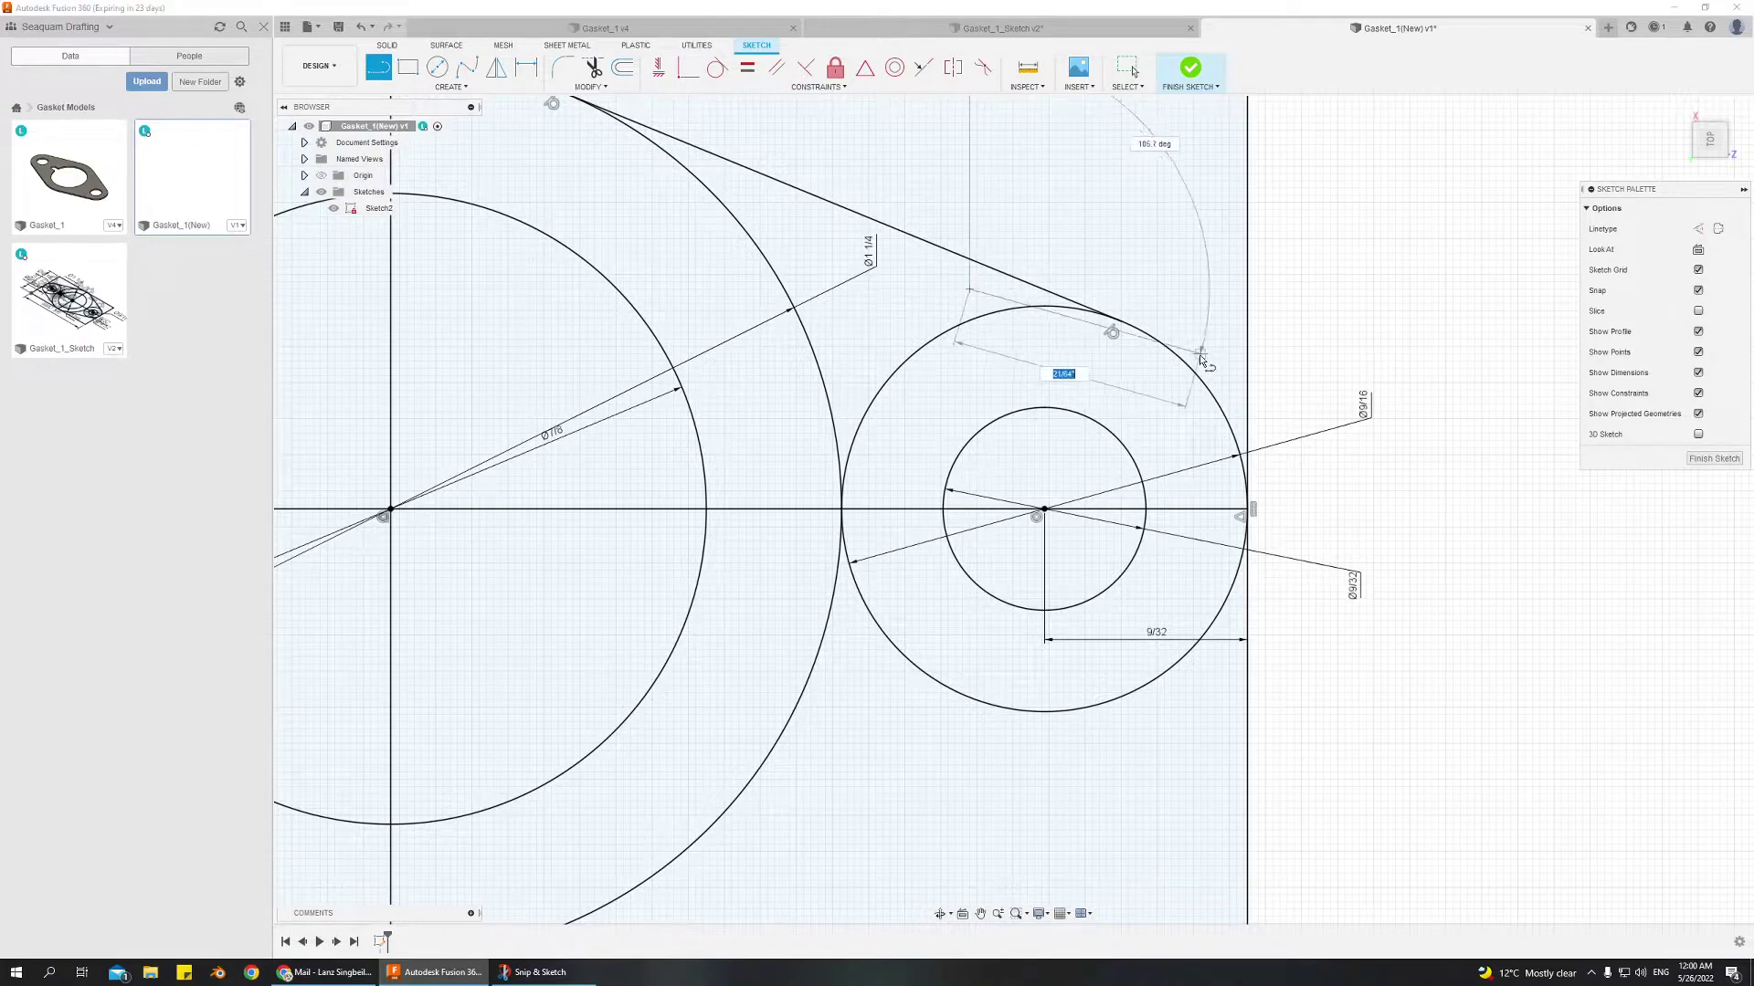
click(1295, 377)
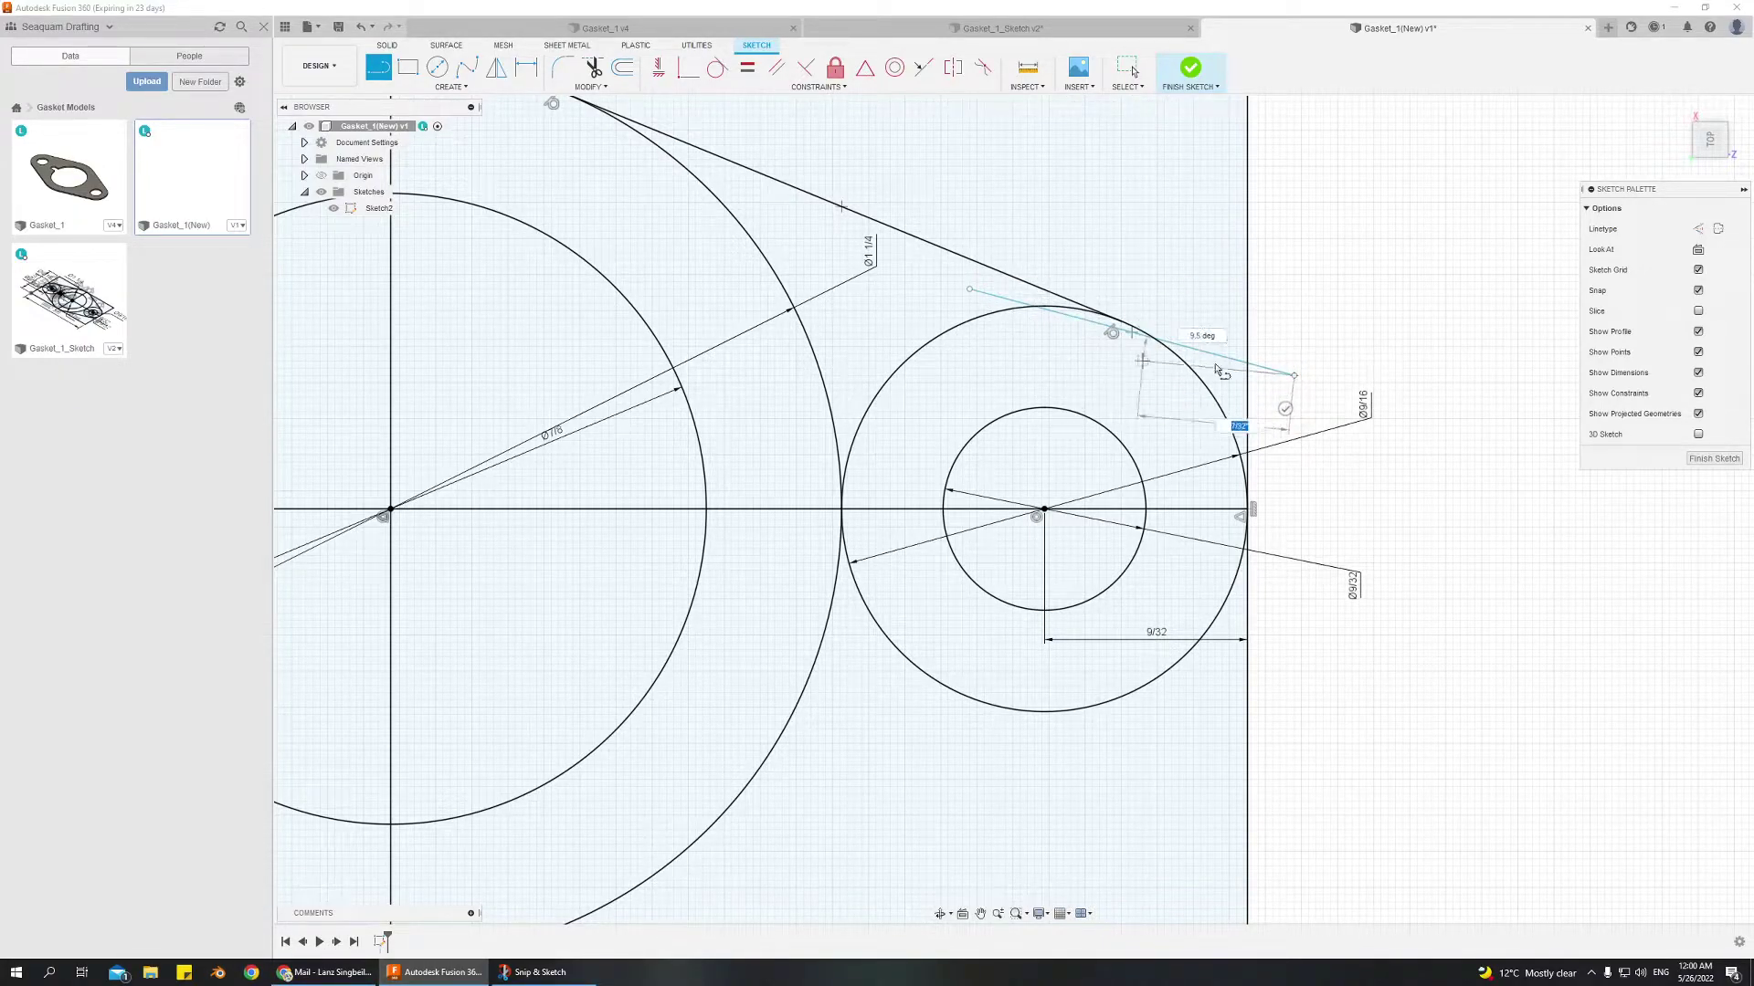
key(Escape)
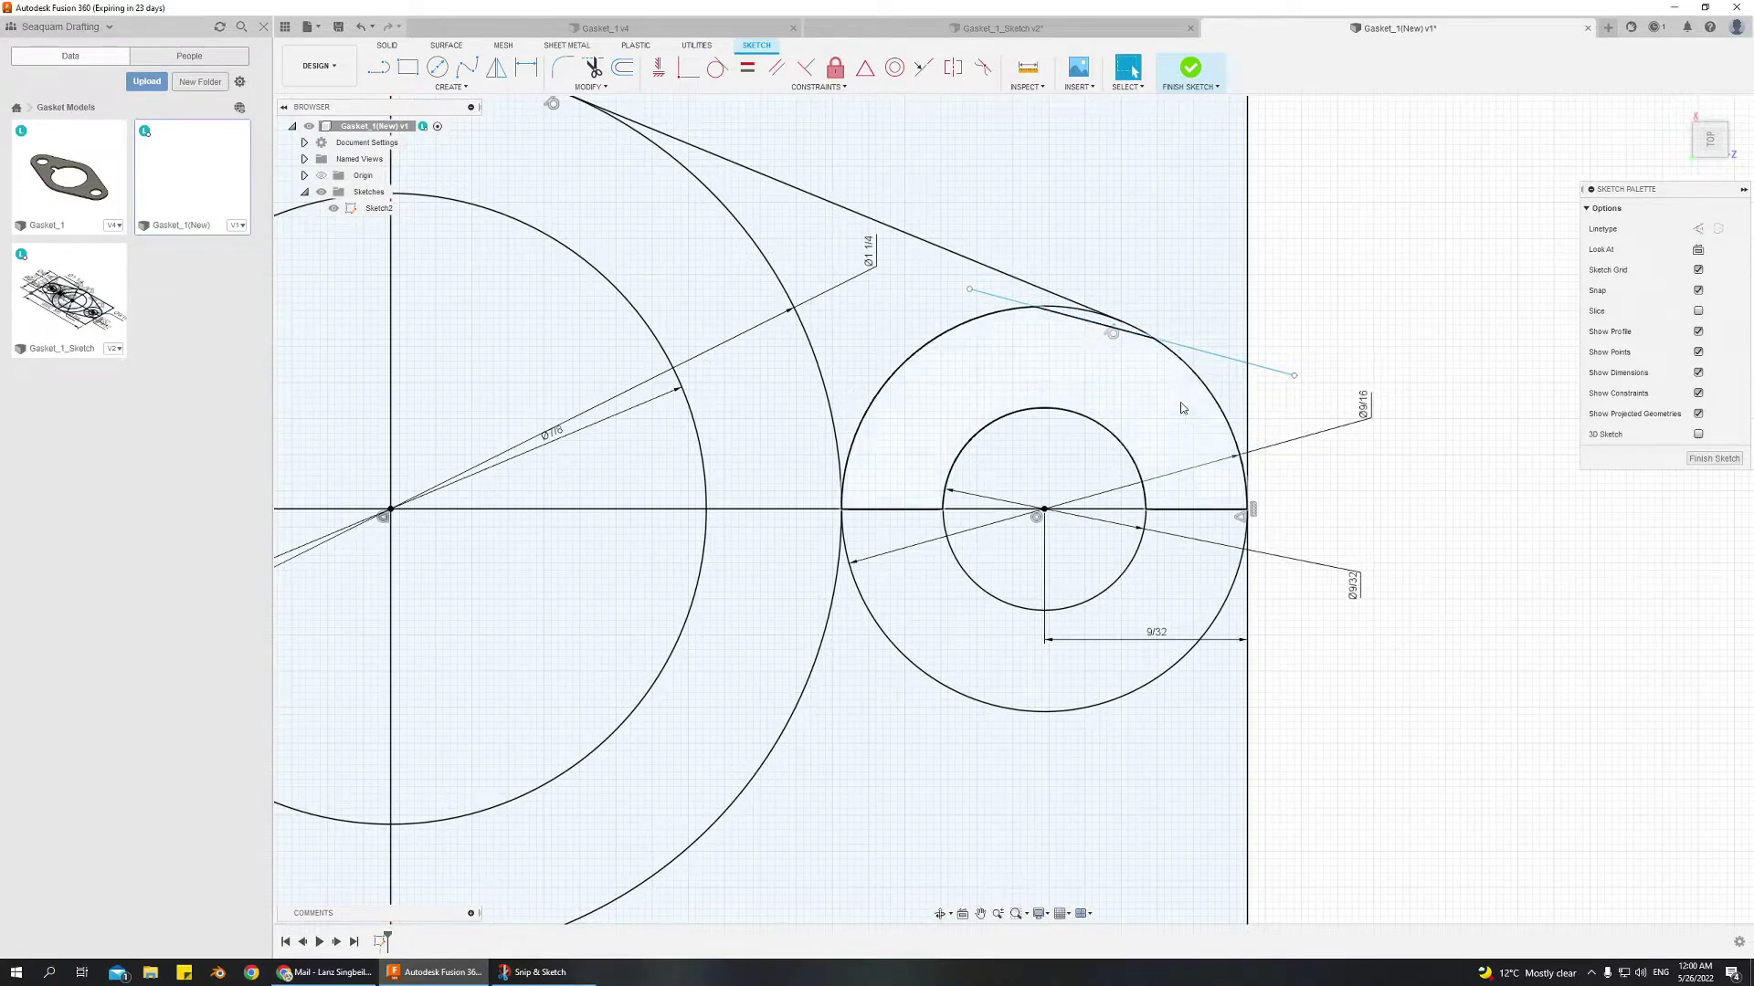
key(ctrl+z)
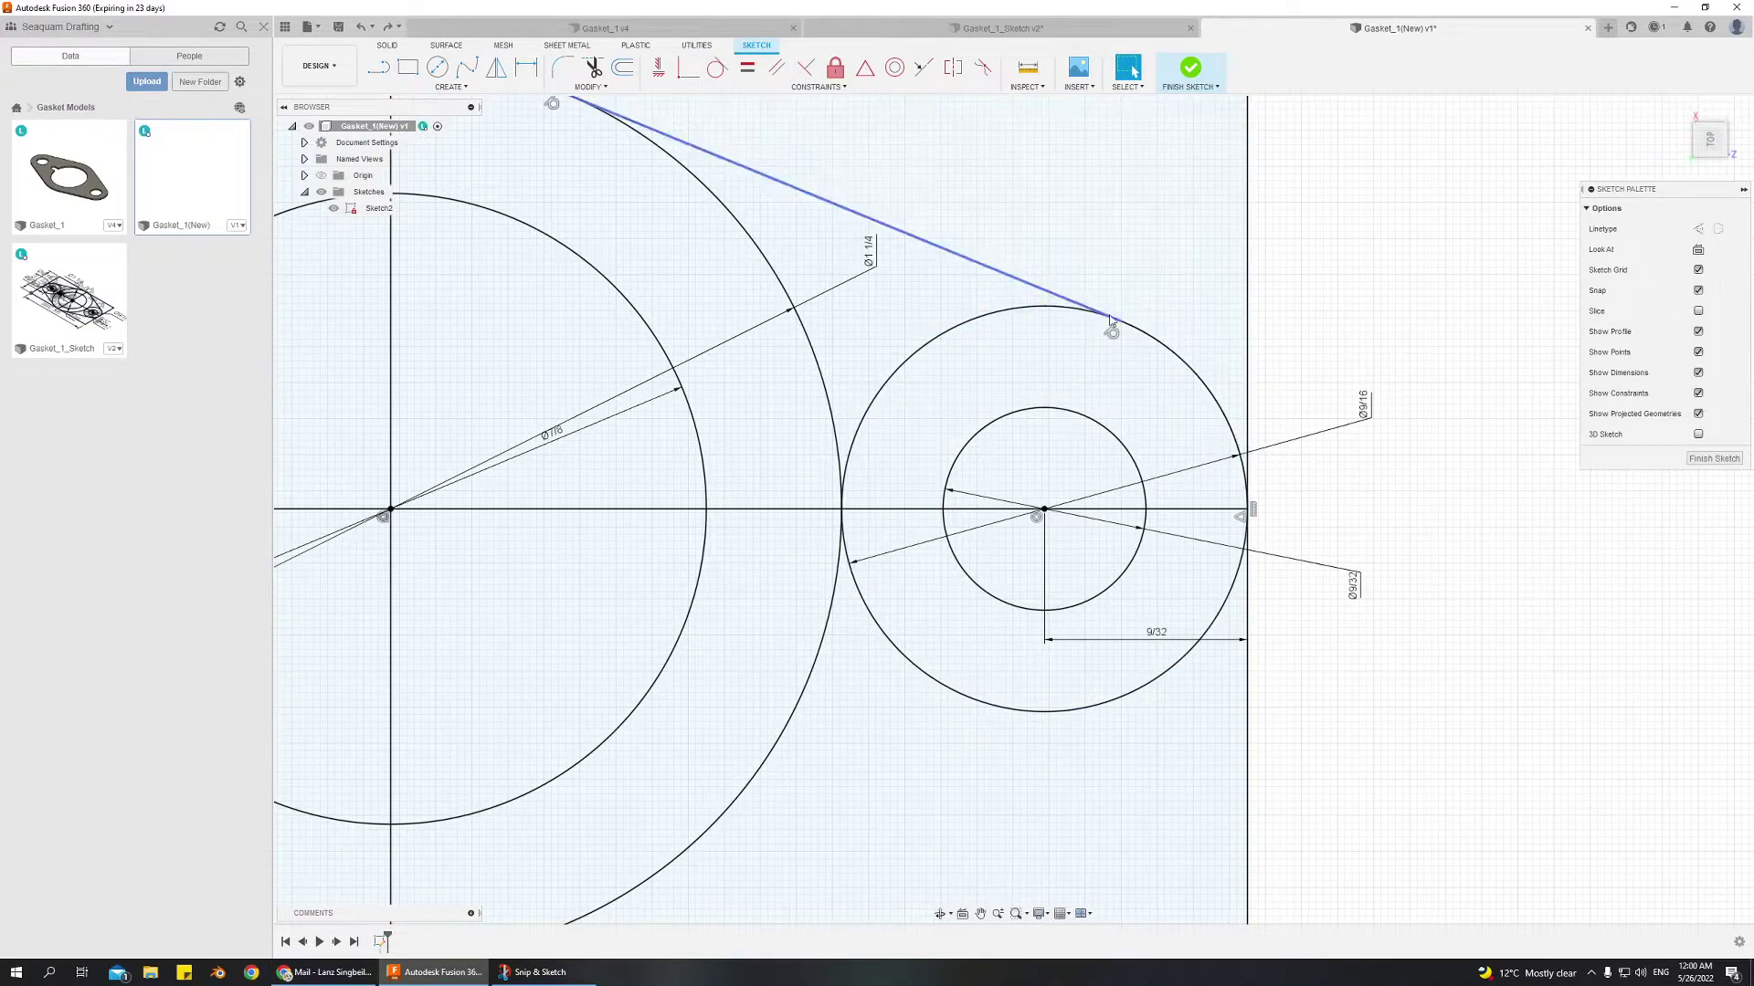
Draw a line from the lower part of the right 9/16 in circle to the lower right of the 1 1/4 in circle
scroll(1170, 350, down, 3)
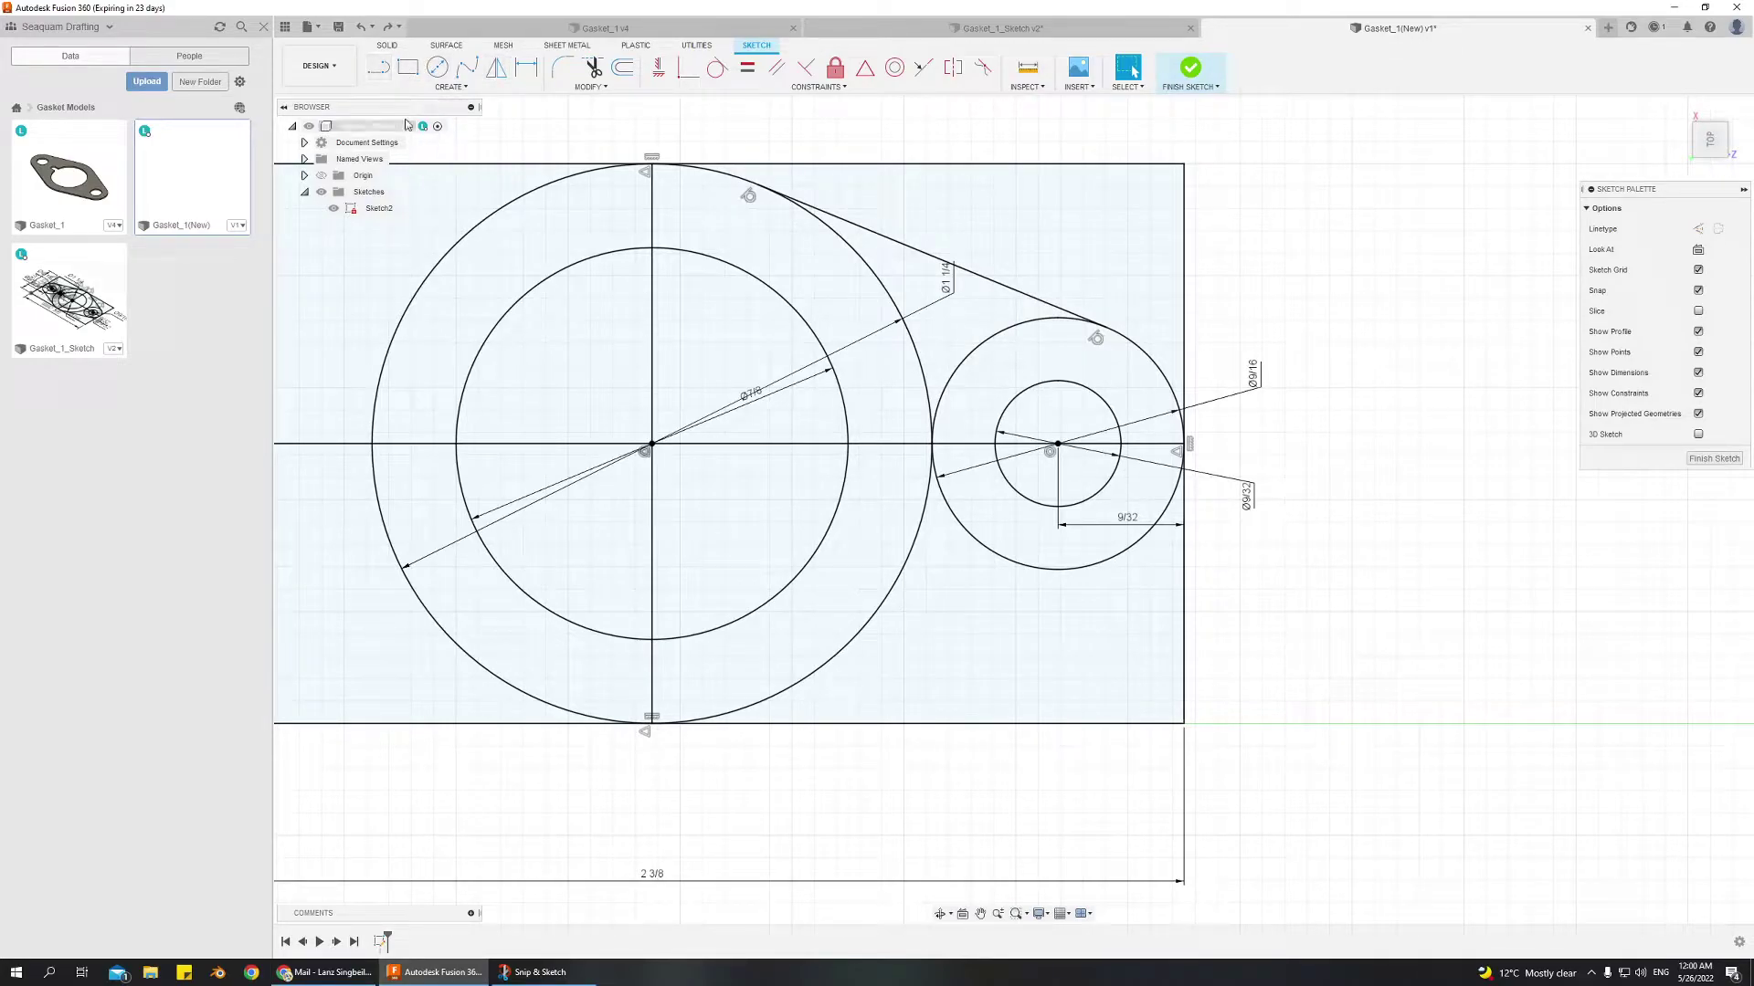
click(380, 69)
click(1123, 559)
click(759, 703)
key(Escape)
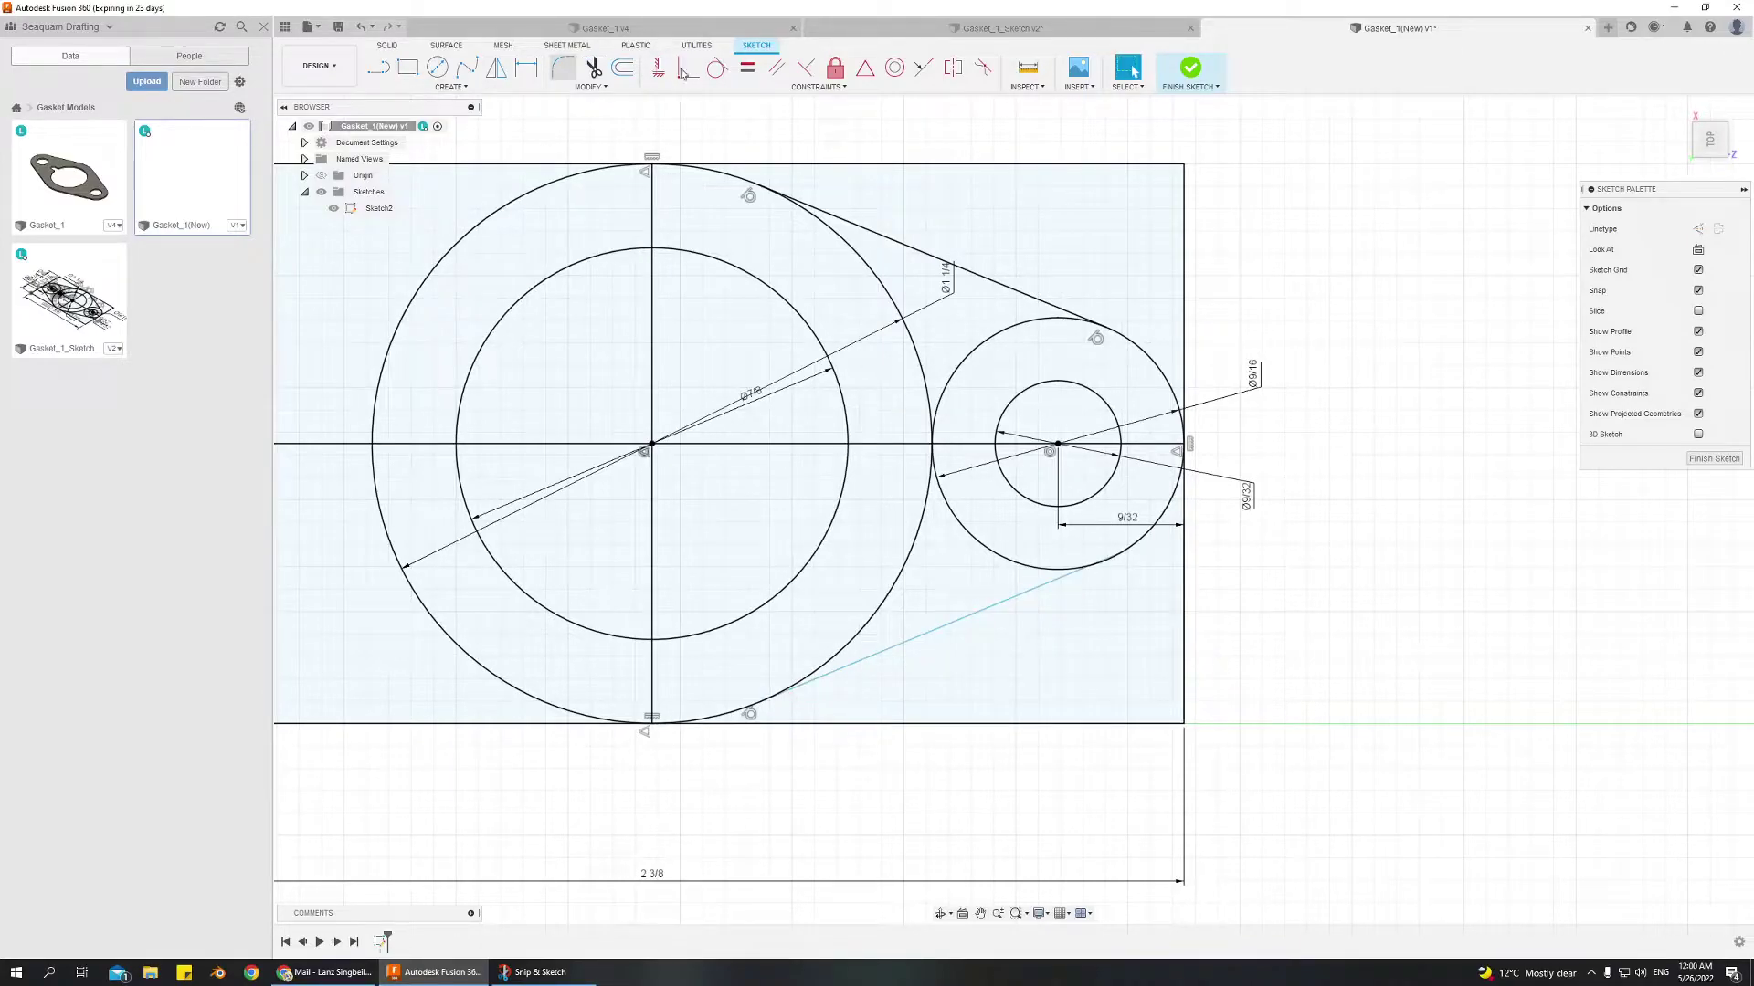
Make the lower right connecting line tangent to the 9/16 in circle
click(717, 71)
click(1027, 594)
click(1032, 566)
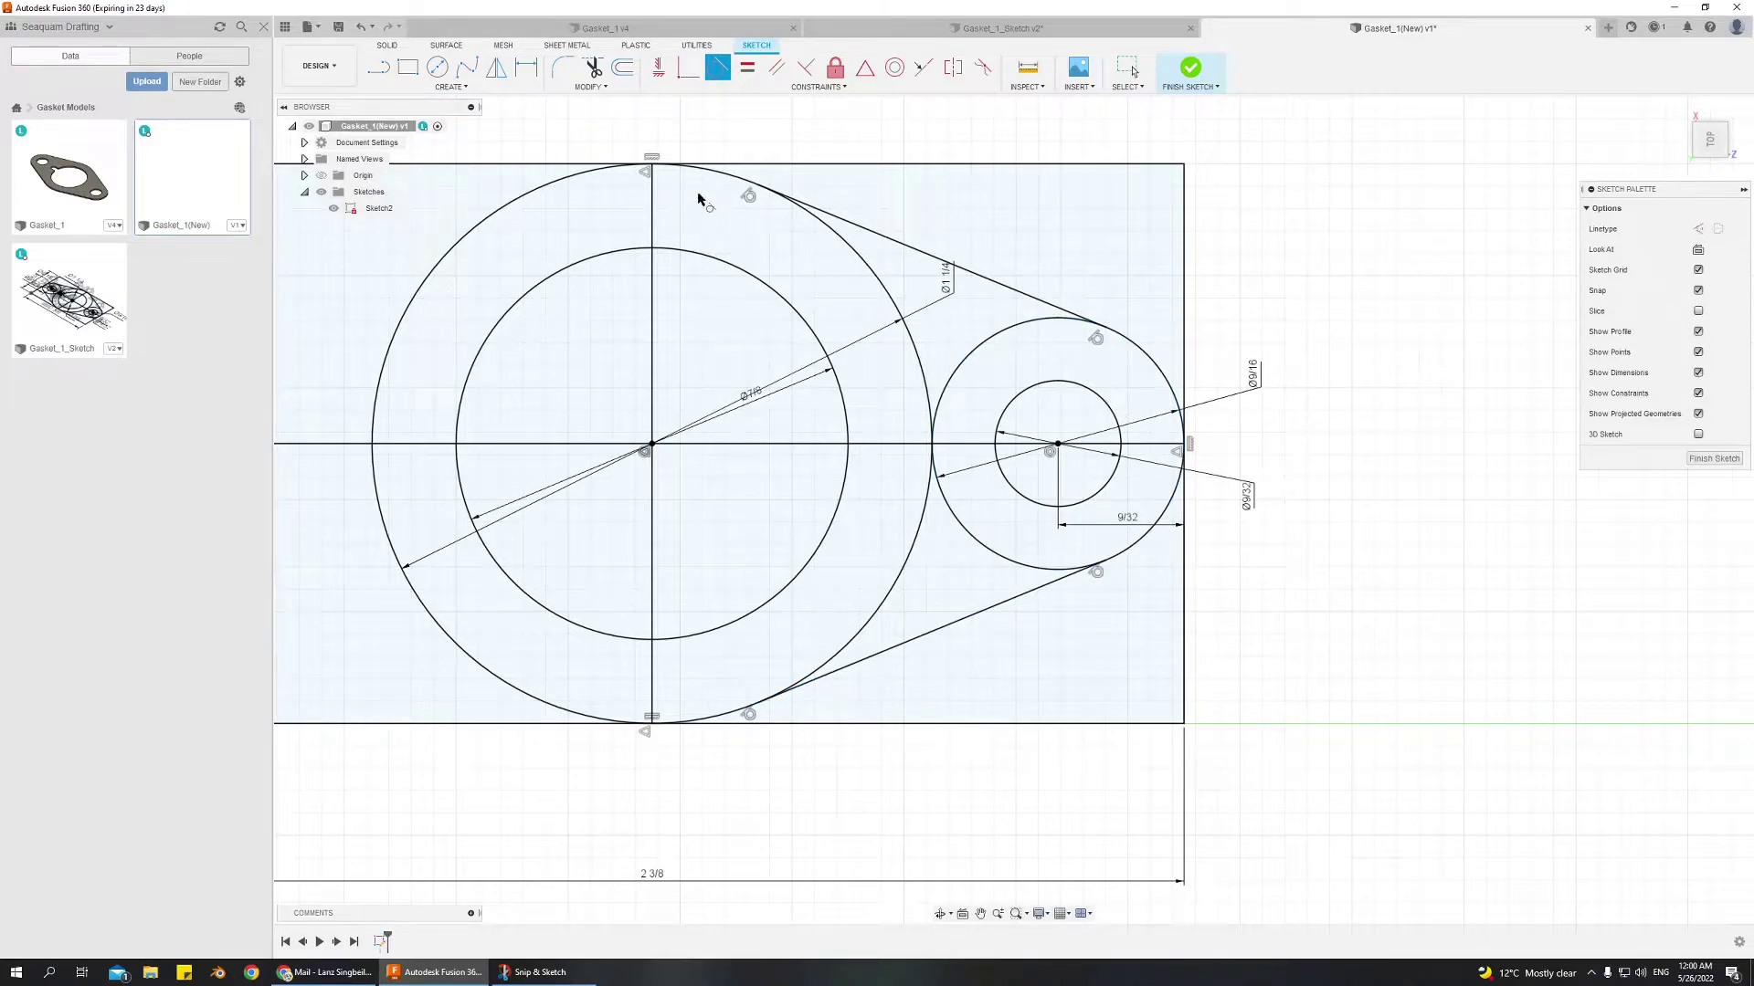
Draw a 9/32 in diameter circle centred on the horizontal centre line near the rectangle's left edge
middle_drag(733, 603, 1031, 649)
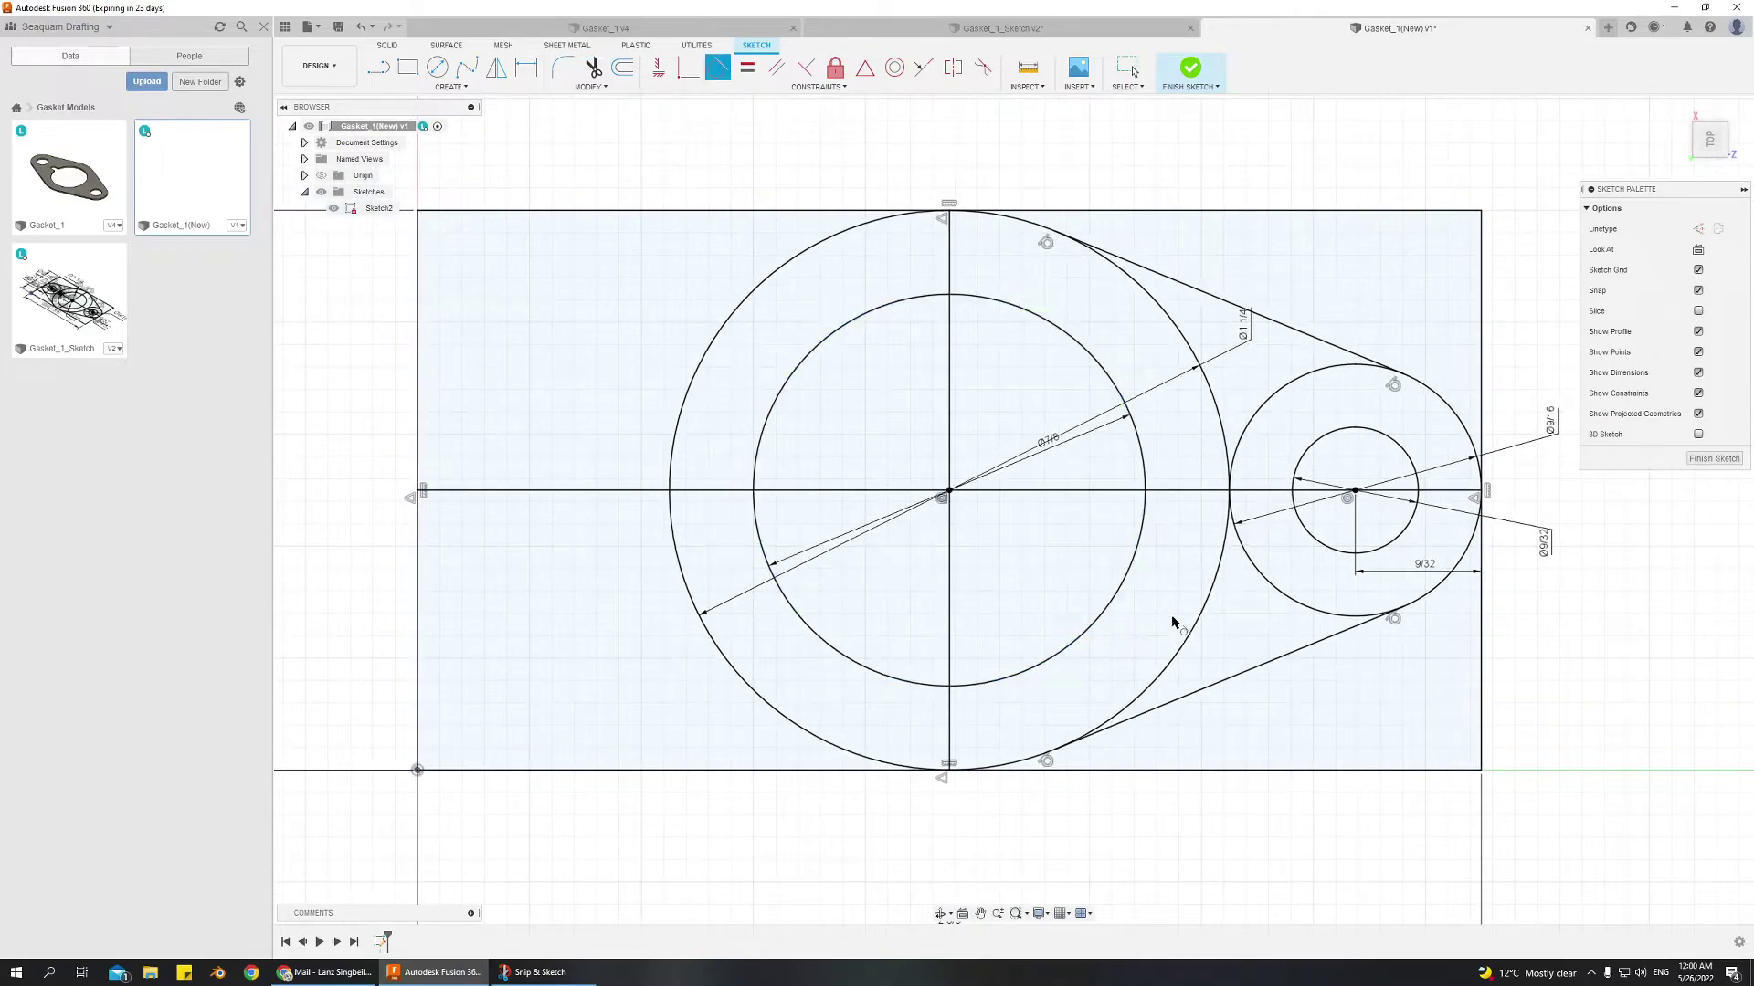
scroll(1465, 659, down, 1)
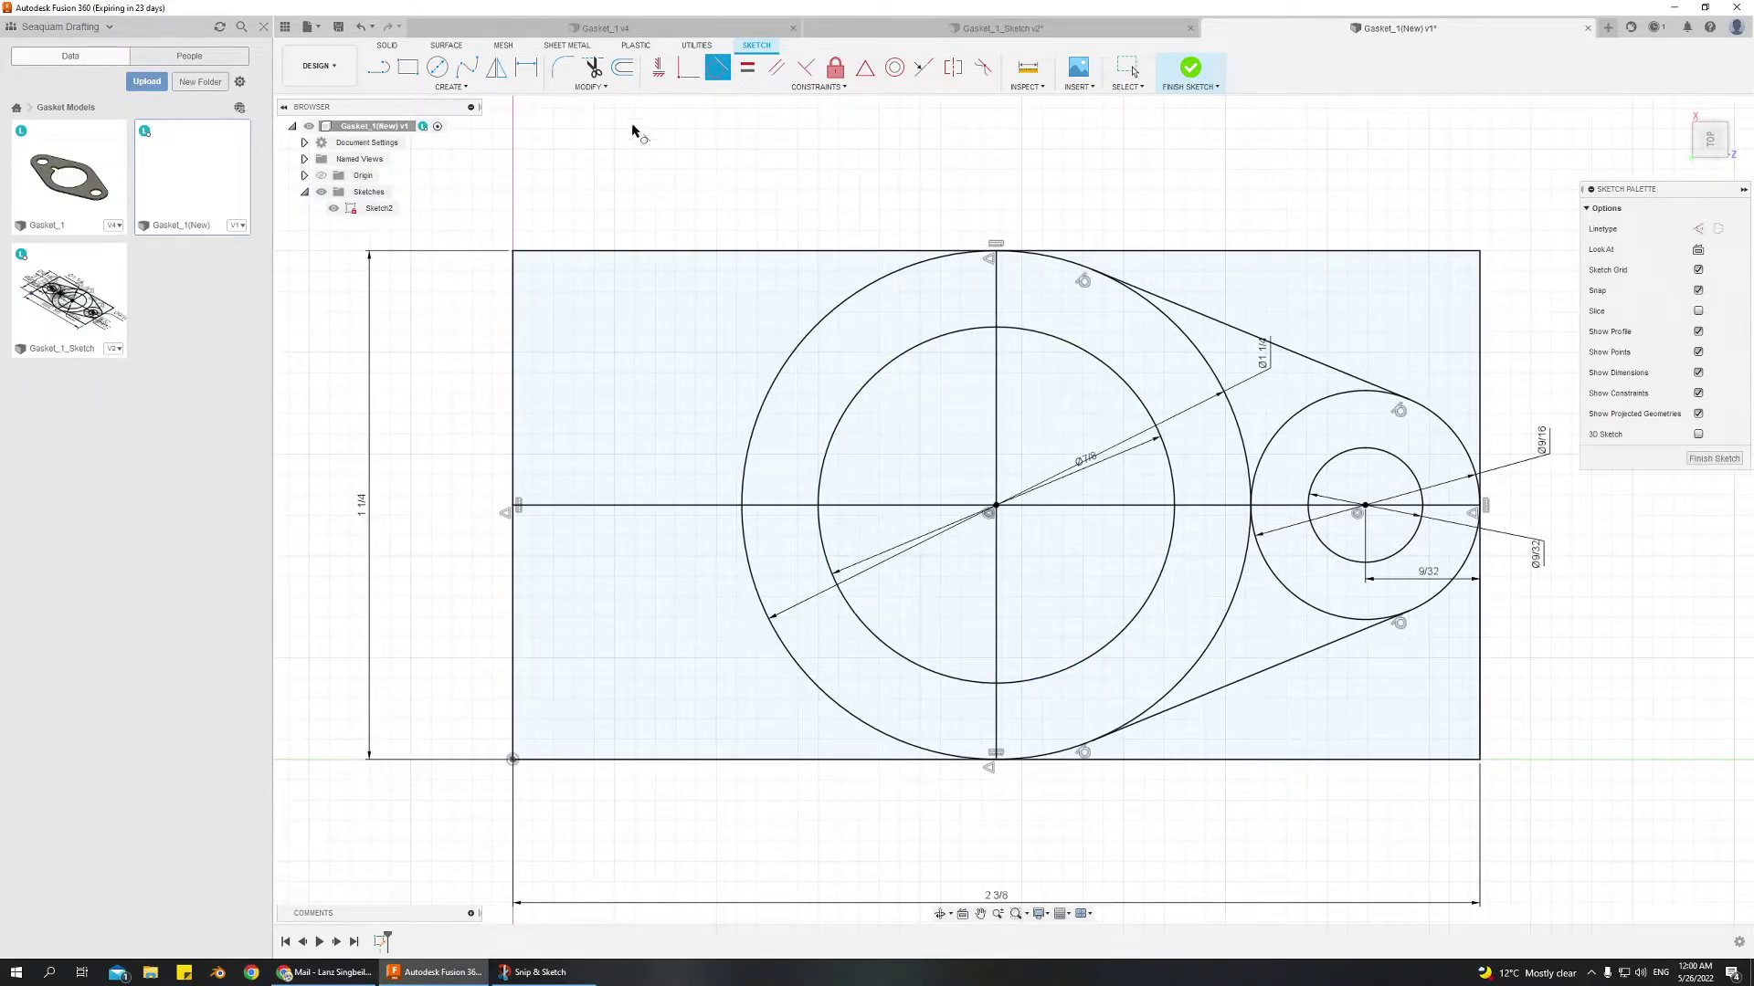
click(437, 66)
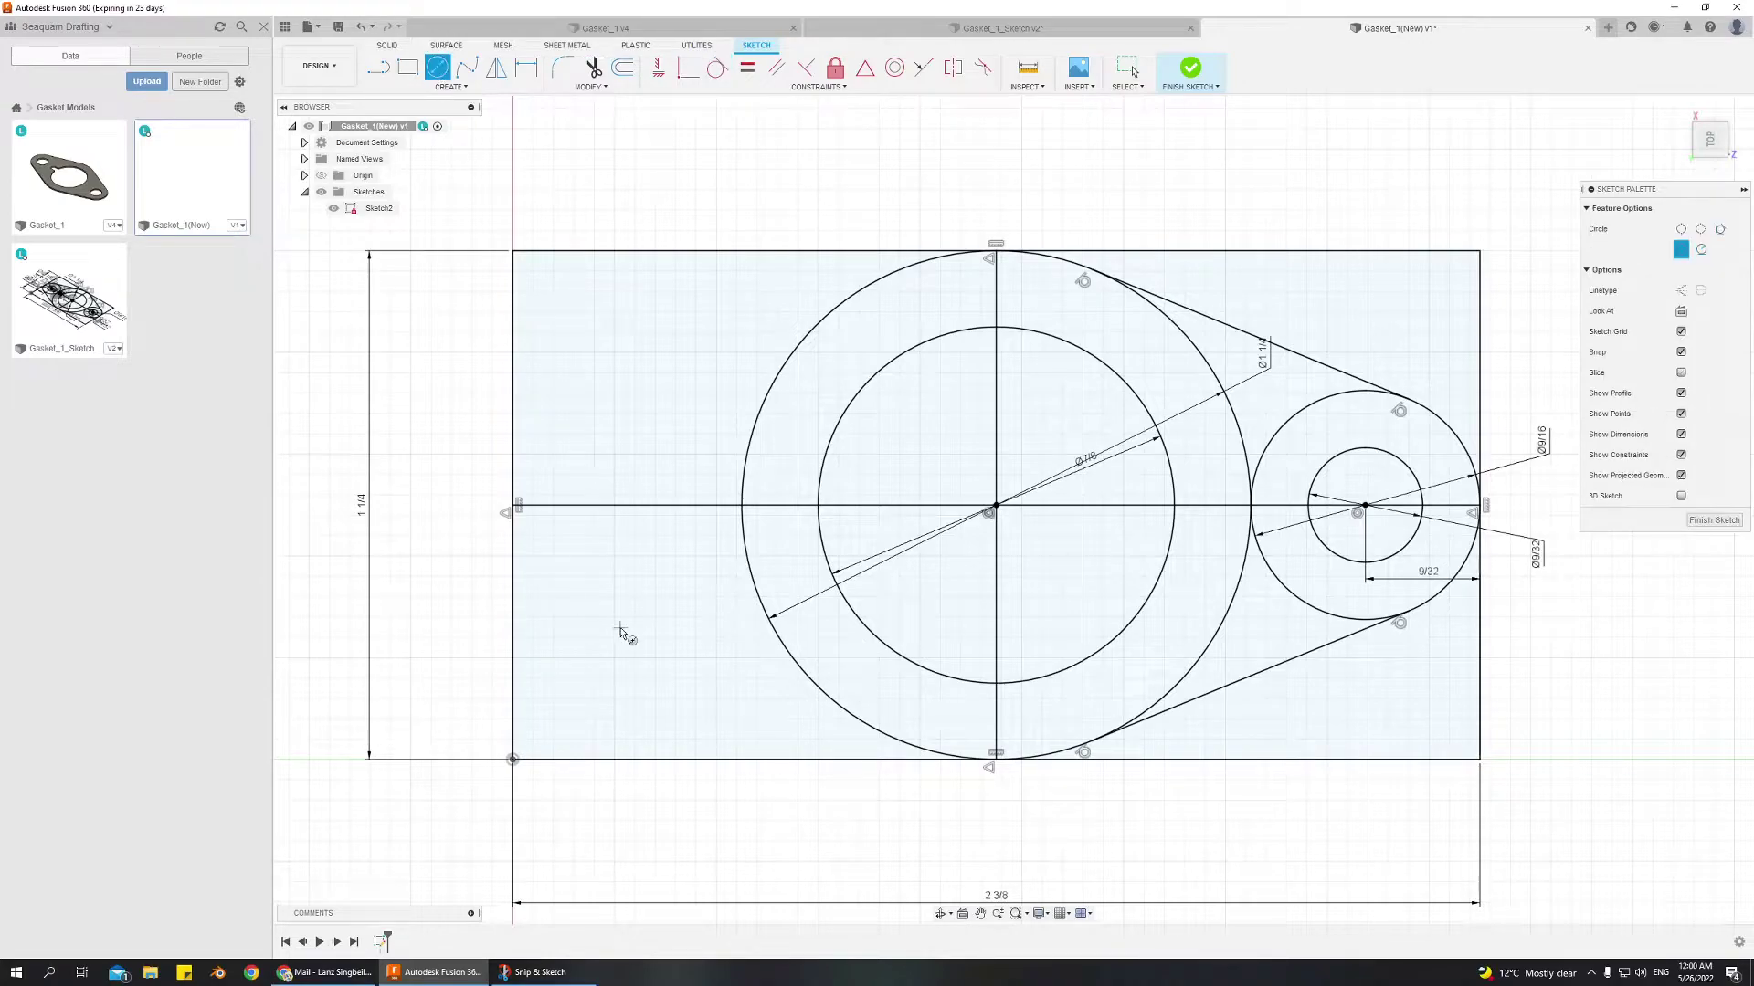
click(606, 506)
text(9/32)
key(Return)
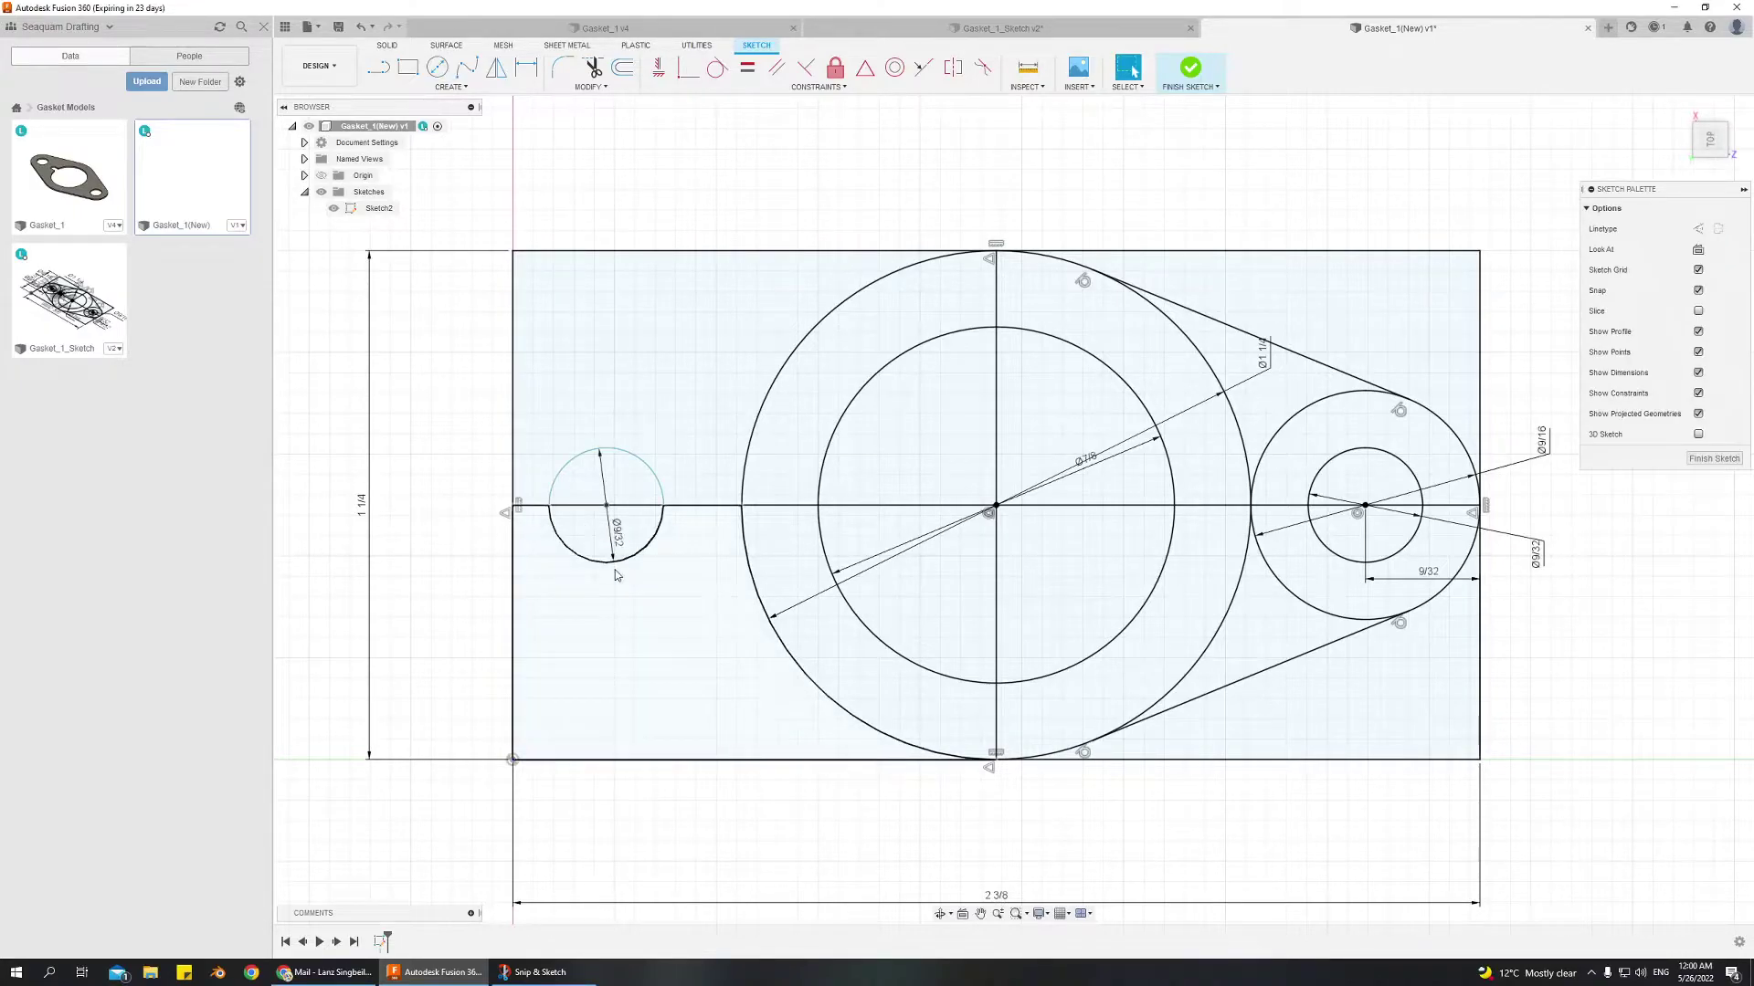
Dimension the left small circle's centre 9/32 in from the rectangle's left edge, placing the dimension below the circle
click(526, 66)
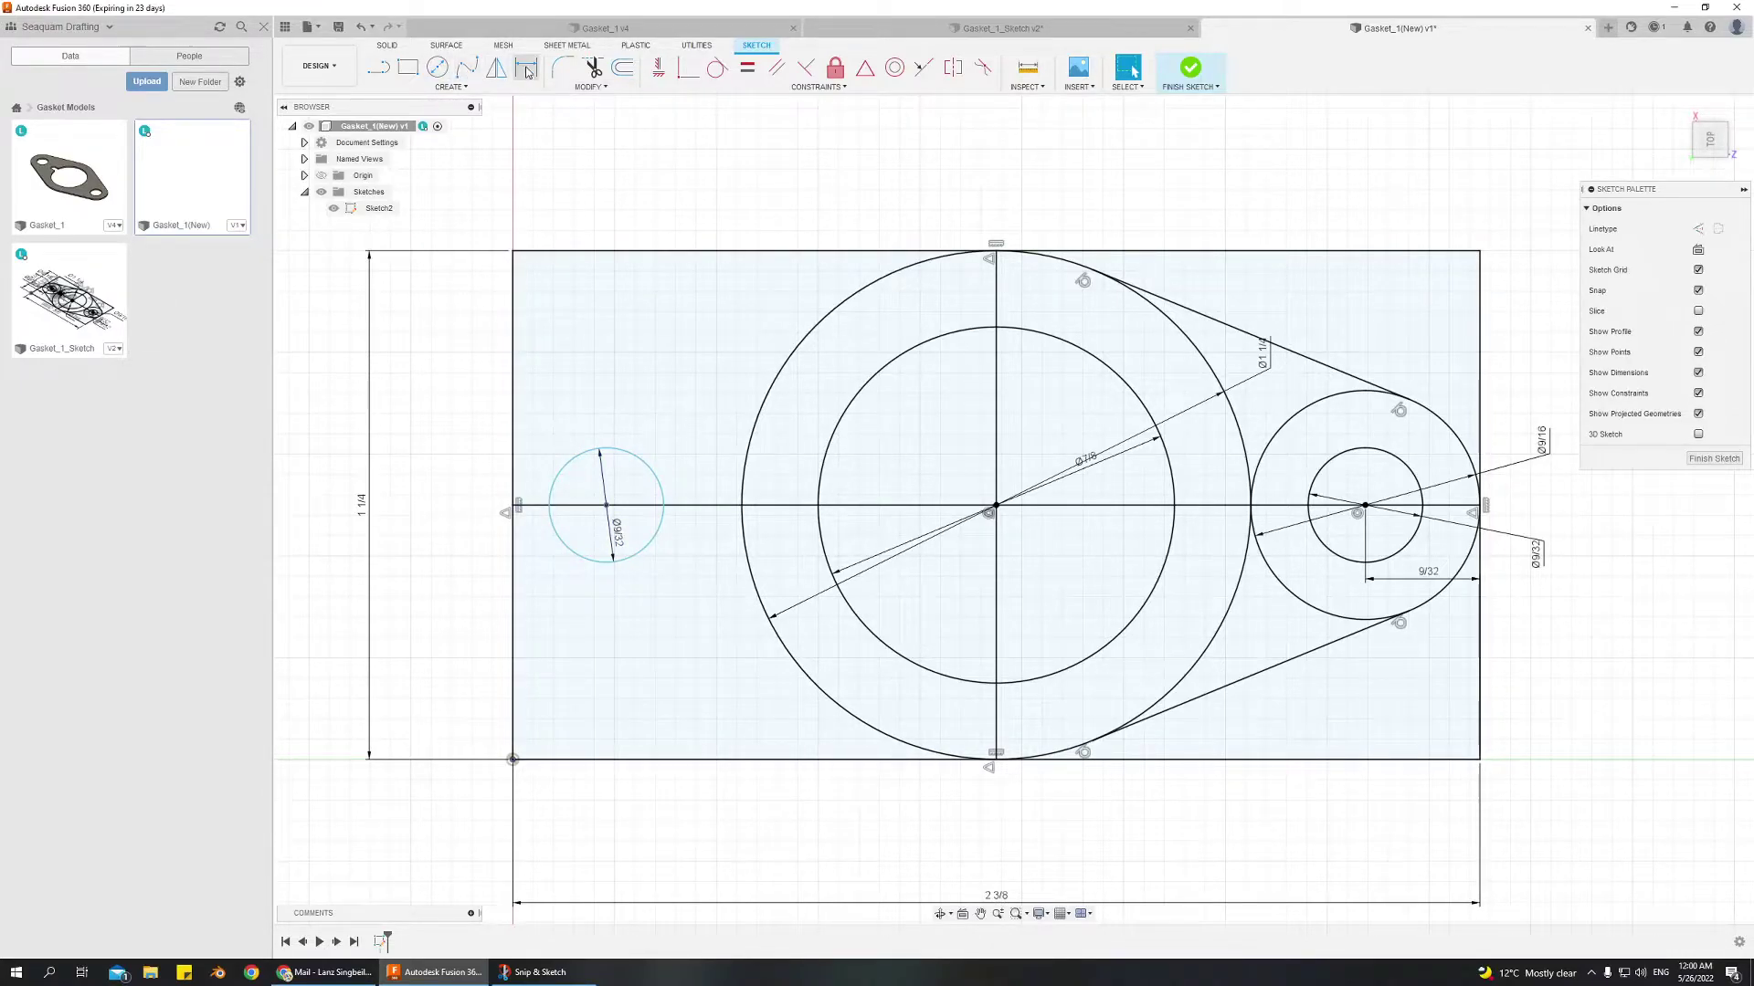
click(513, 487)
click(561, 608)
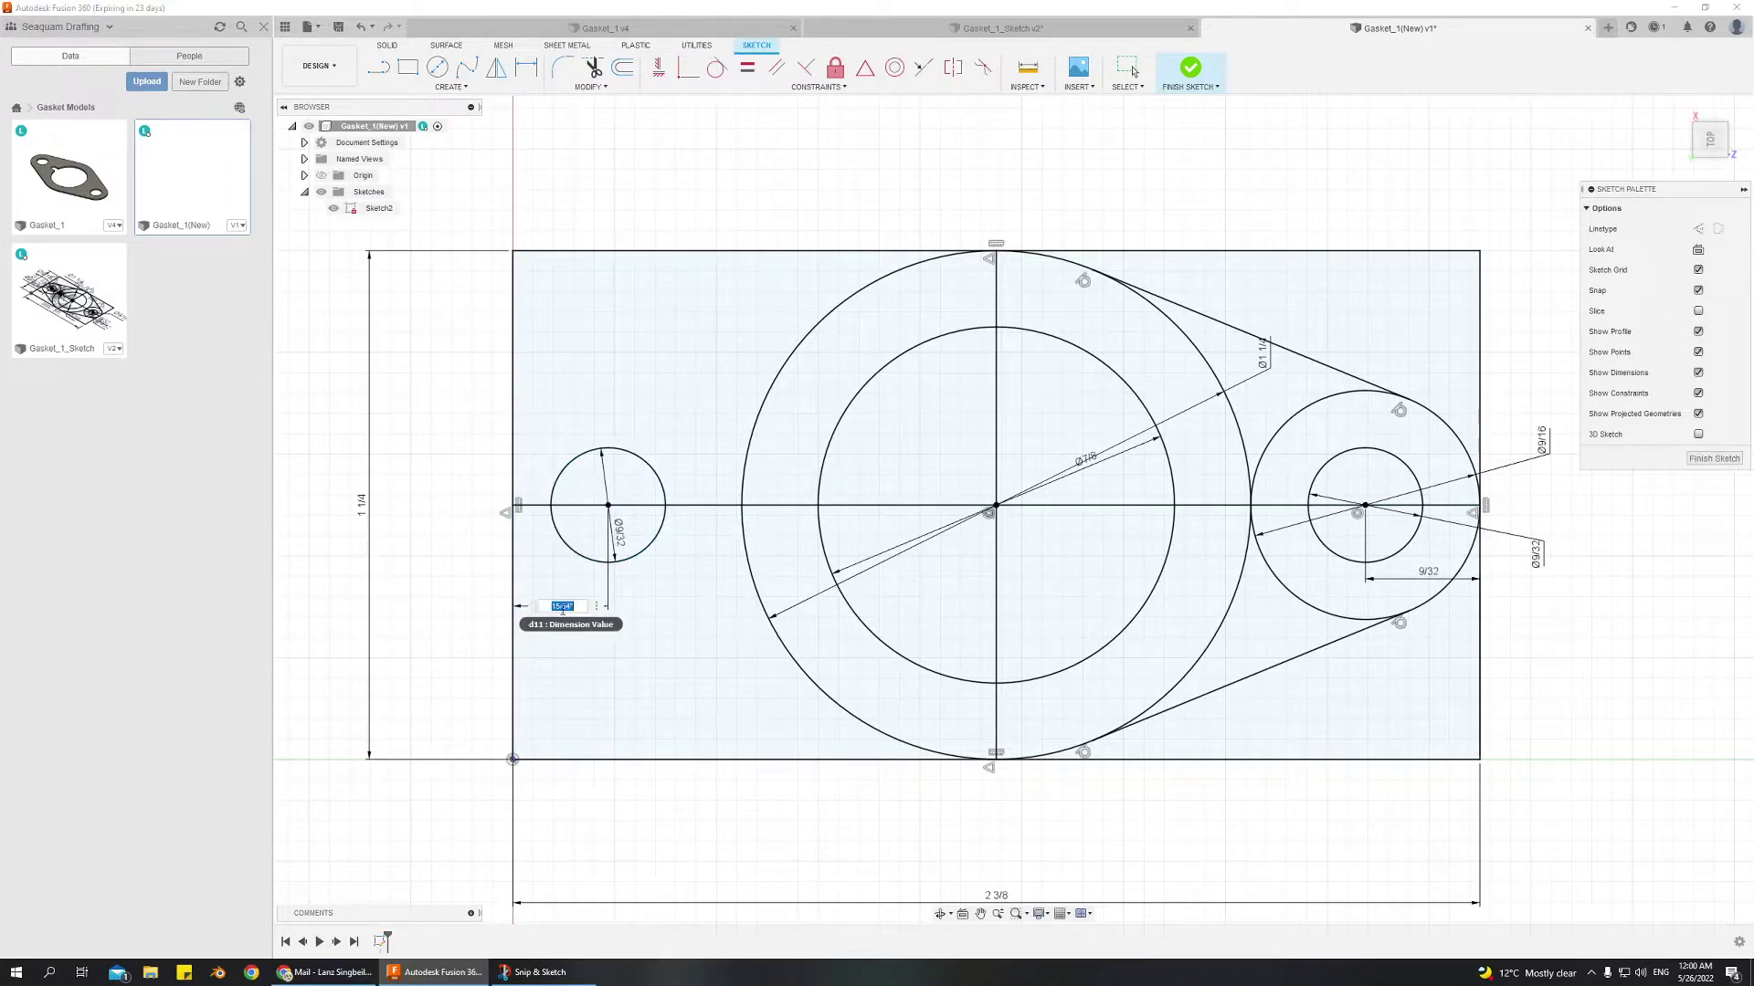
text(9/32)
key(Return)
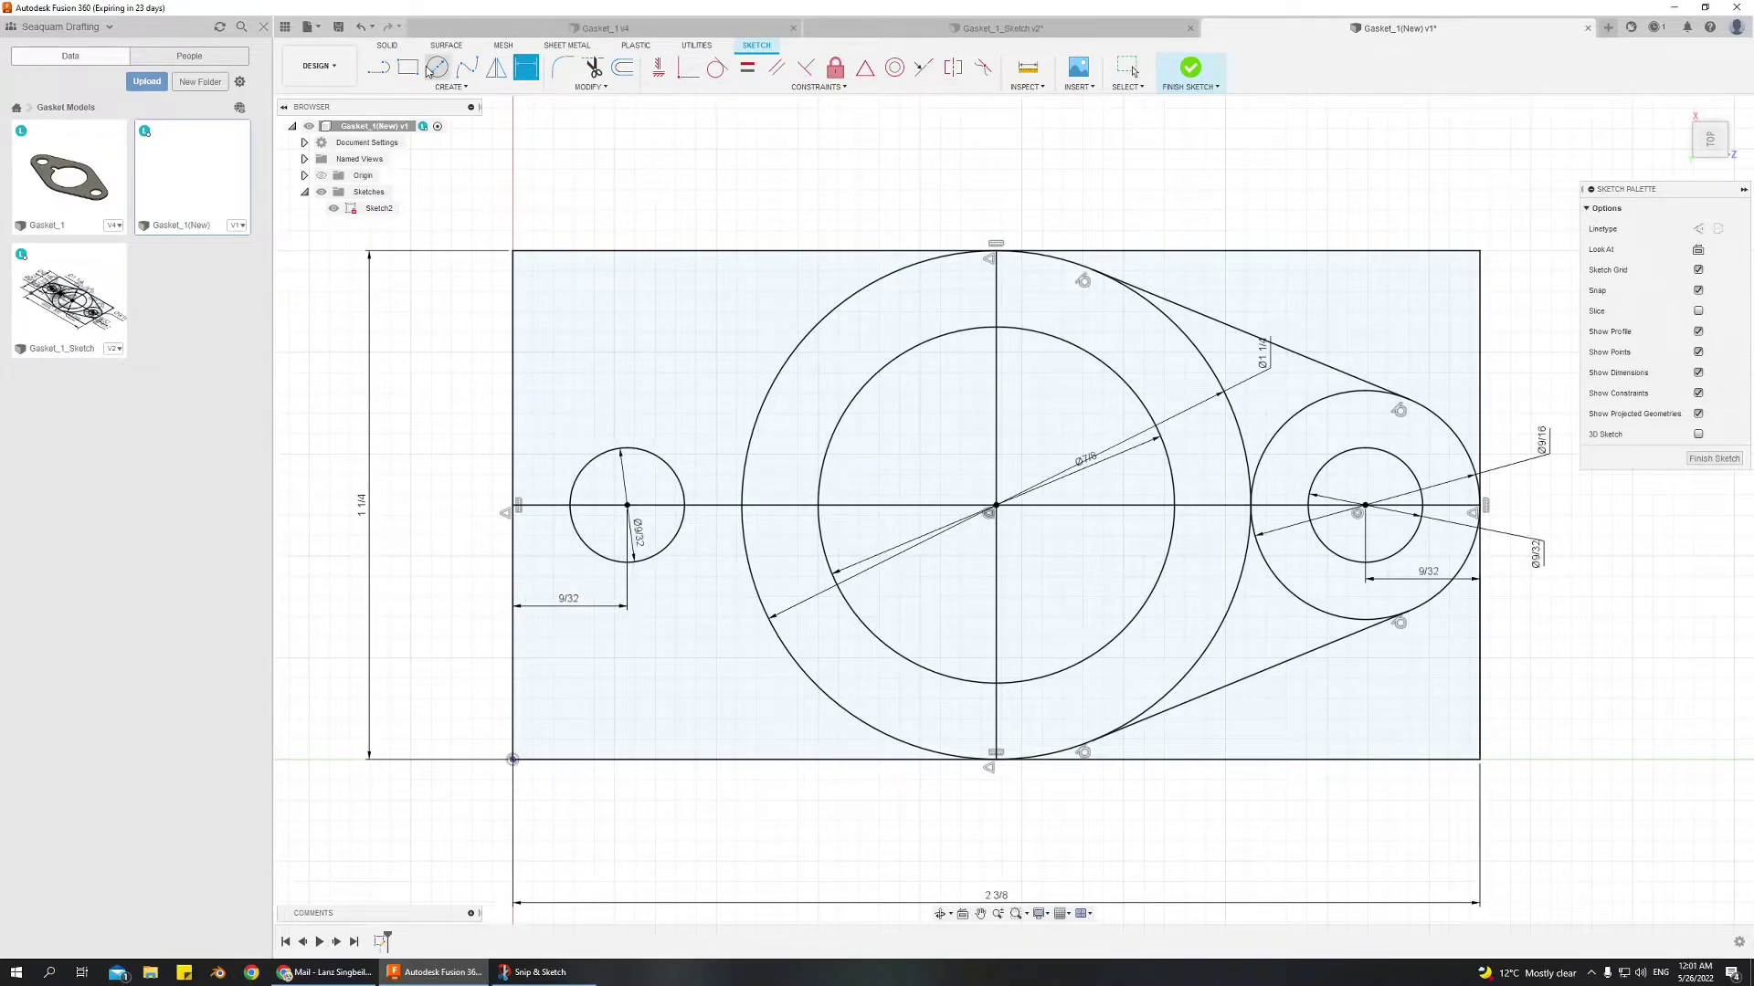
click(433, 69)
click(628, 505)
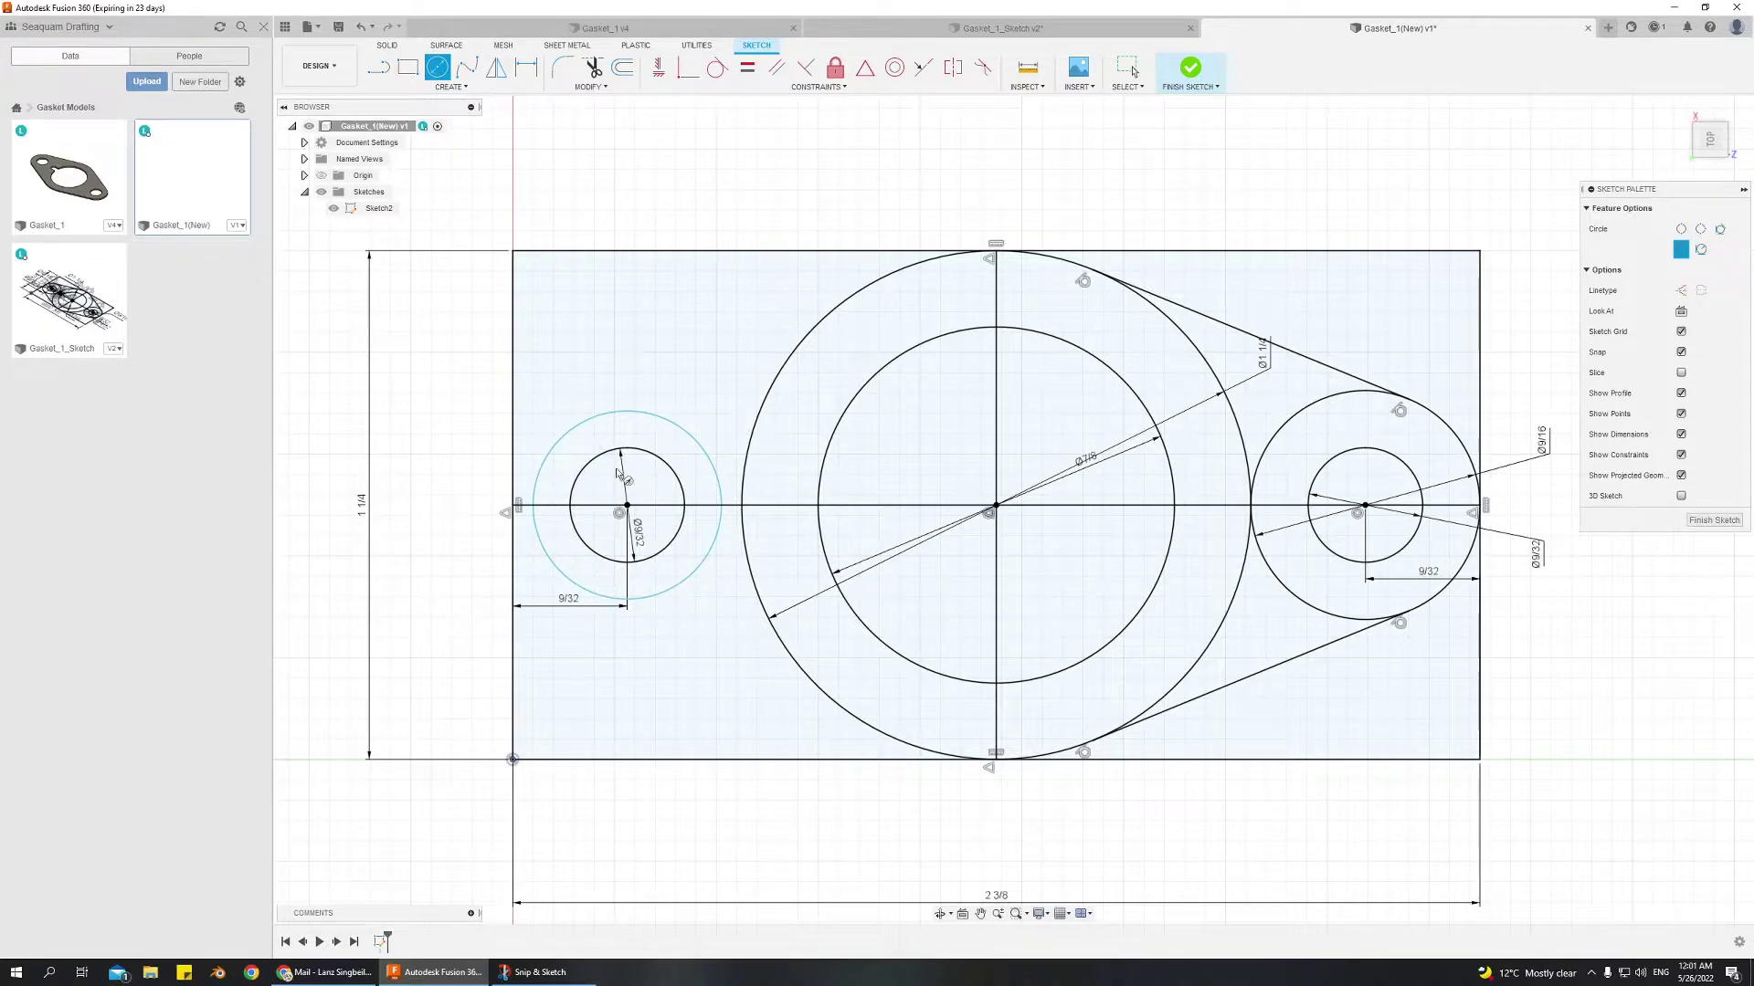
key(Escape)
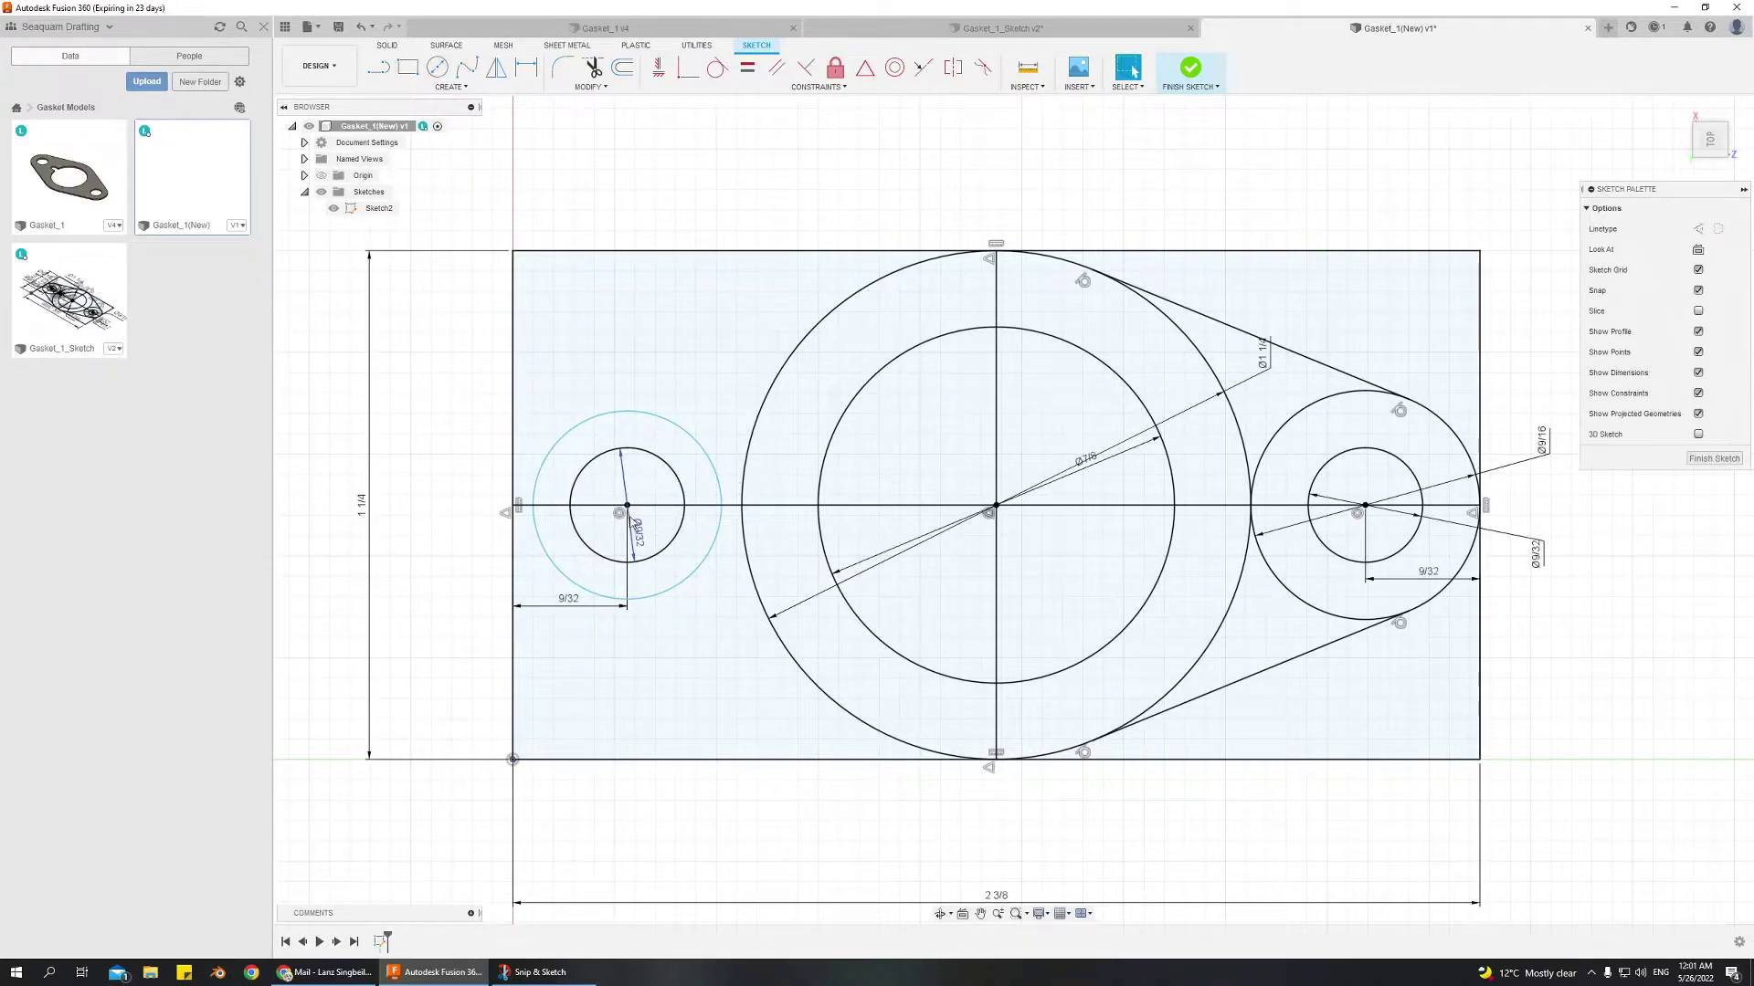
key(ctrl+z)
Draw a 9/16 in diameter circle concentric with the left 9/32 in circle
key(c)
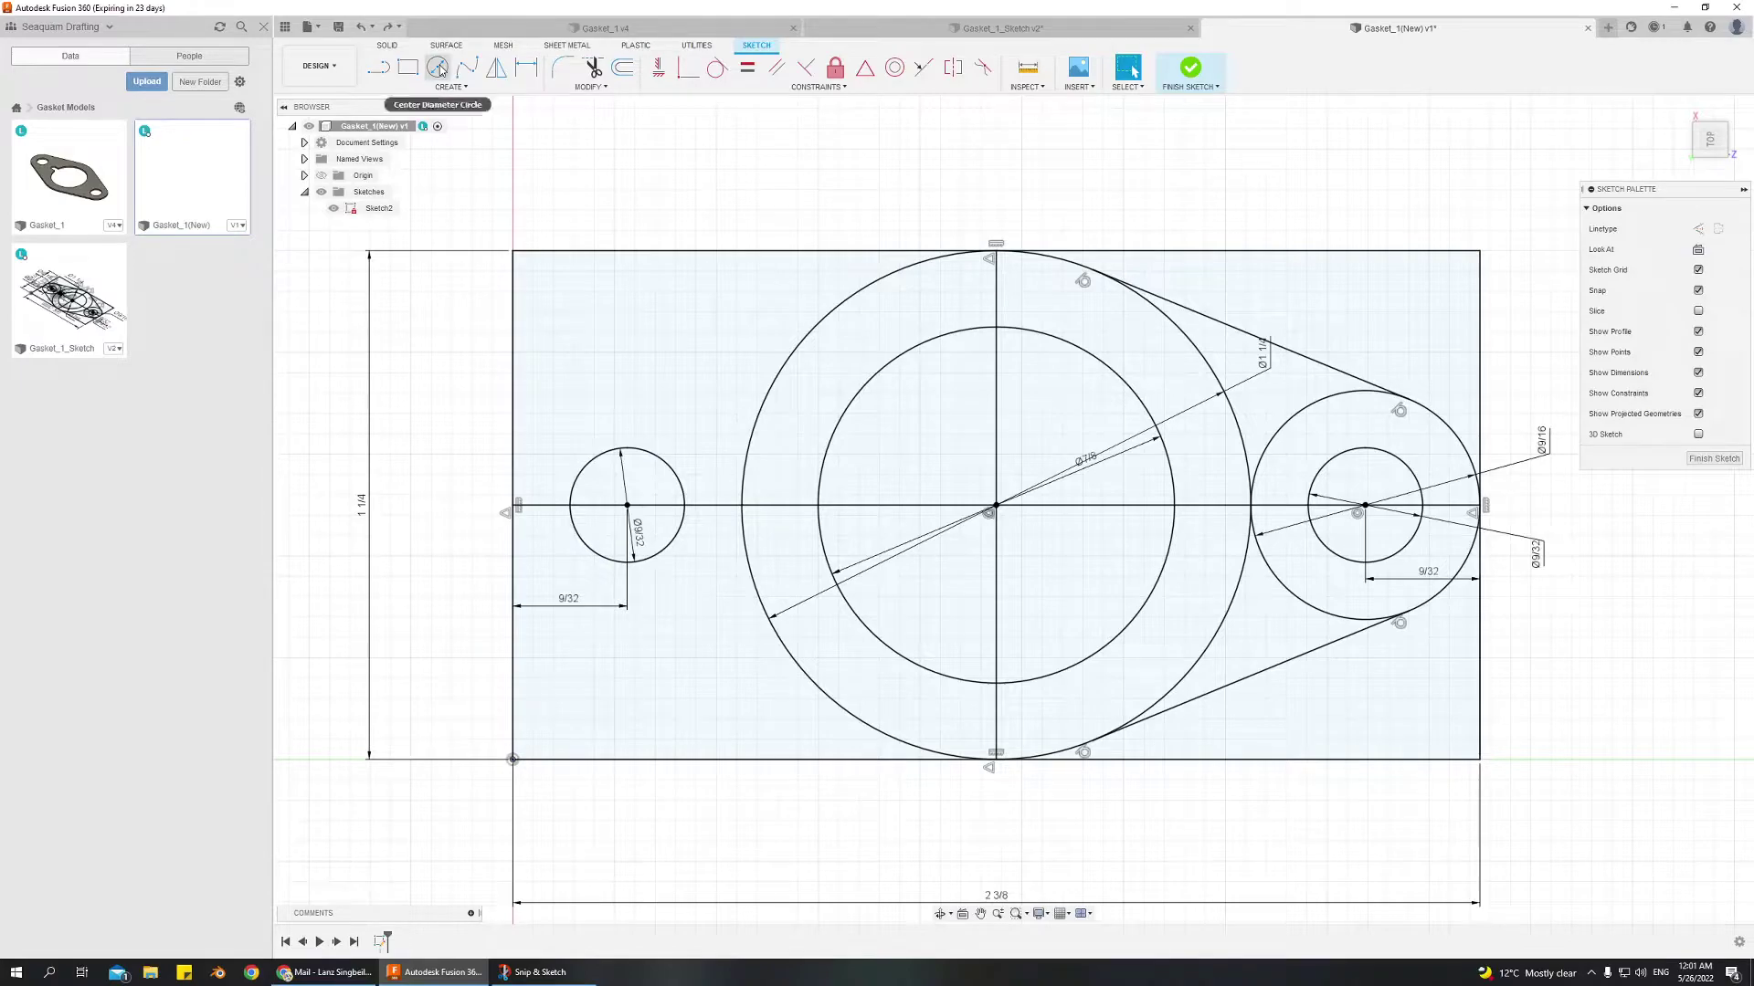
click(627, 506)
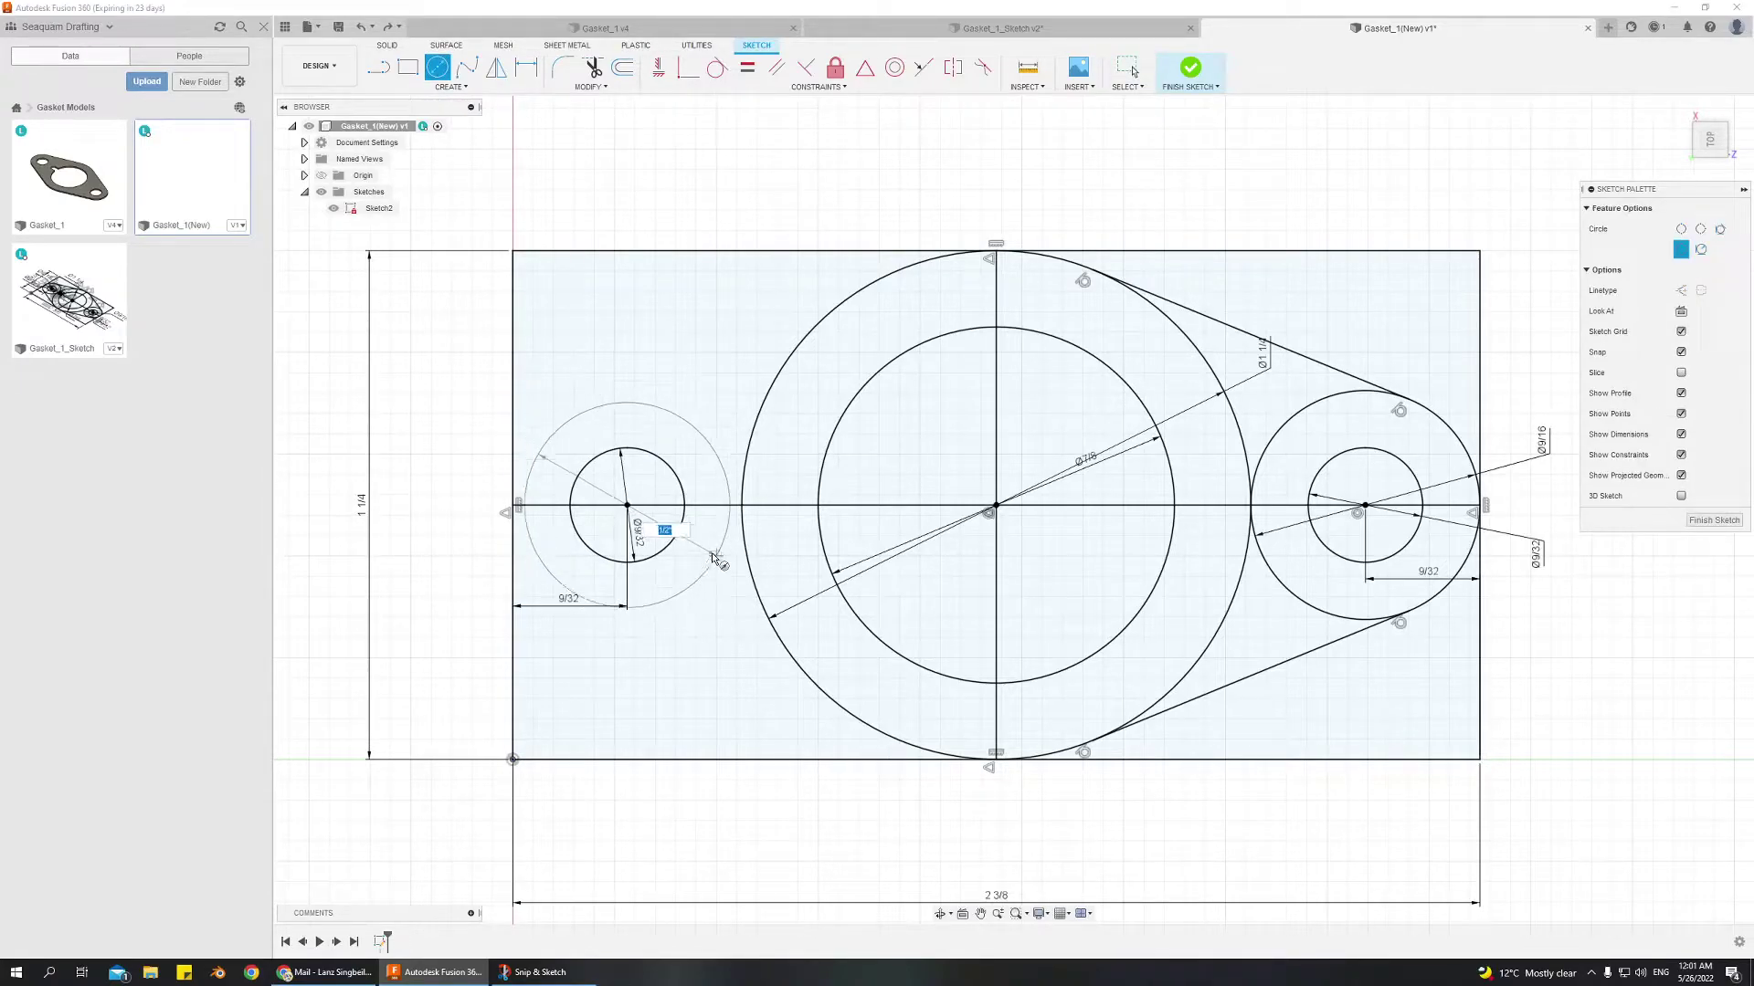
text(/16)
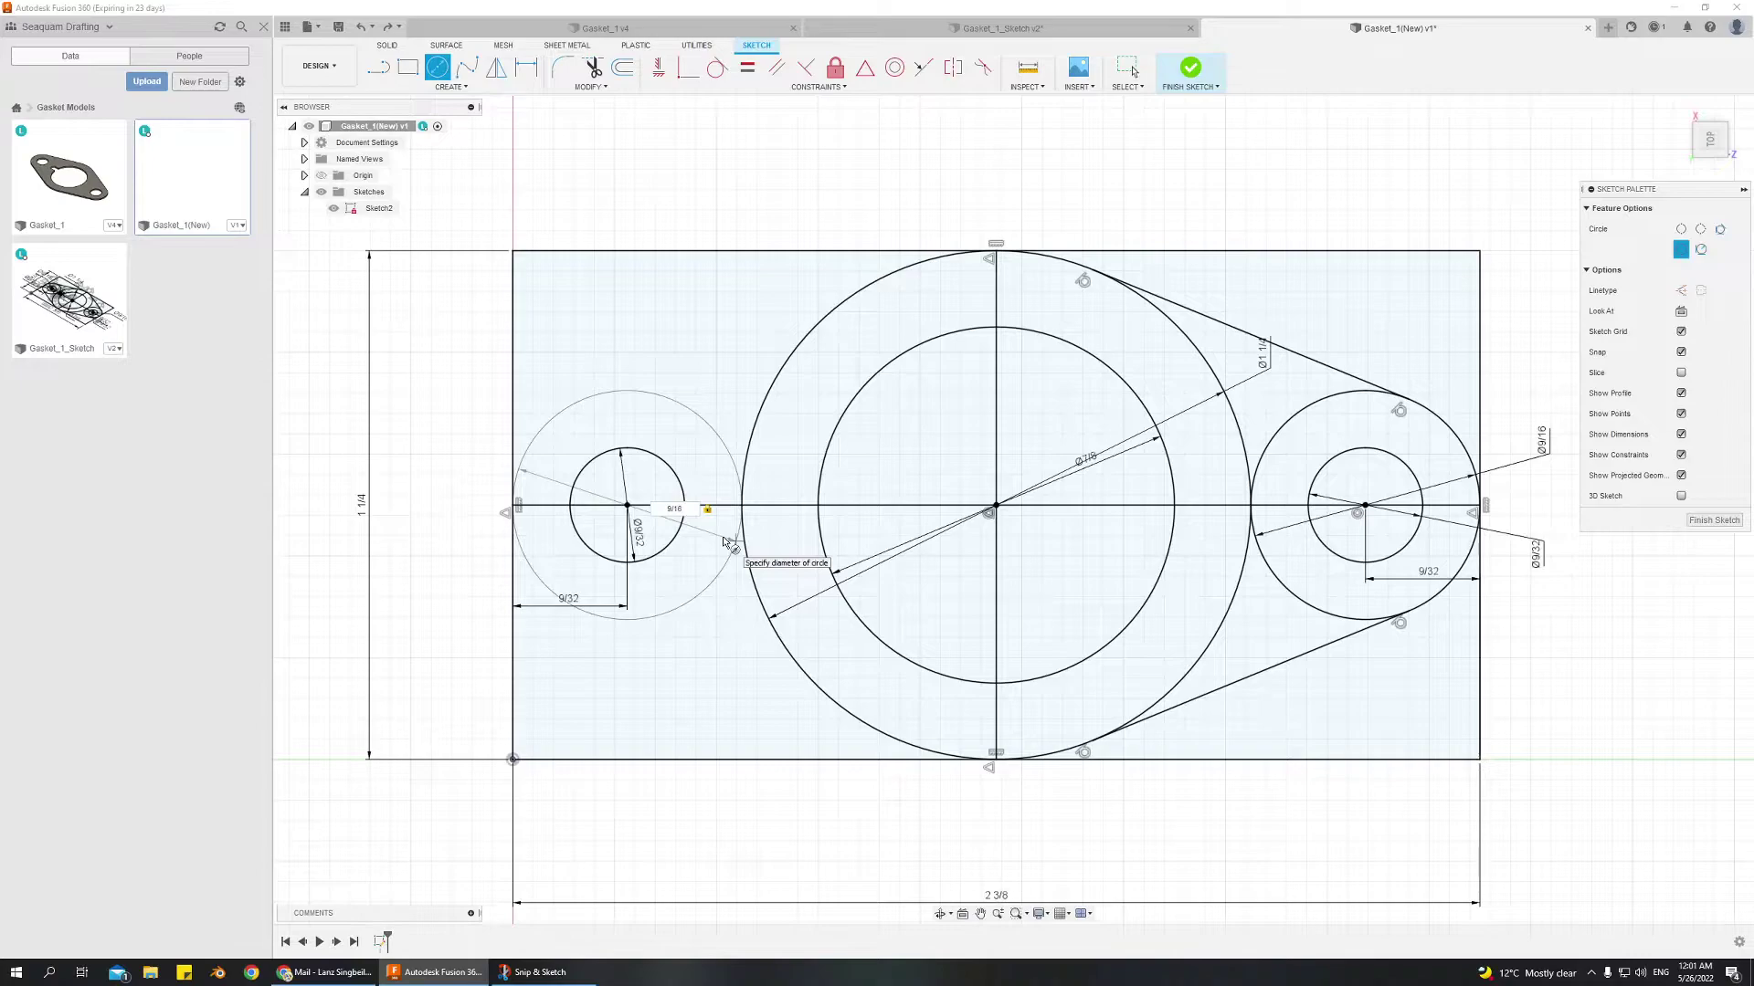
key(Return)
key(Escape)
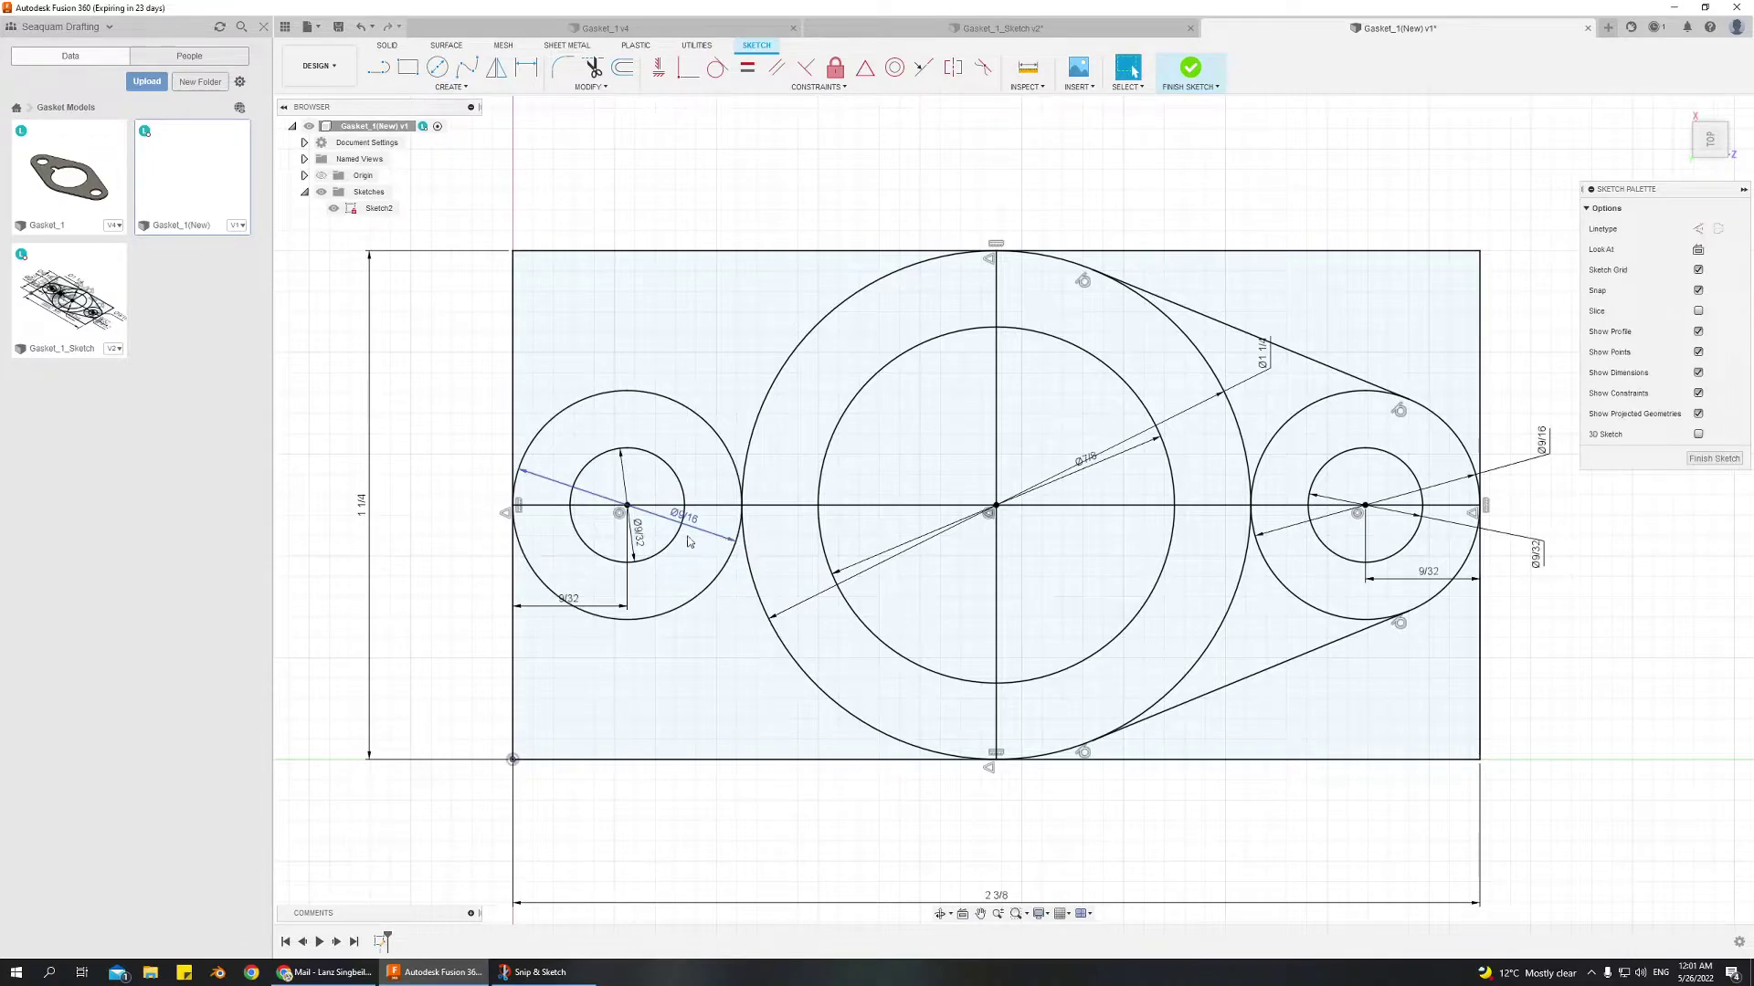
Draw two lines connecting the left 9/16 in circle to the 1 1/4 in circle, one above and one below the centre line
click(378, 67)
click(595, 395)
double_click(893, 274)
click(594, 613)
double_click(902, 747)
Make the upper and lower lines on the gasket's left half tangent to the left 9/16 in circle
click(718, 66)
click(689, 362)
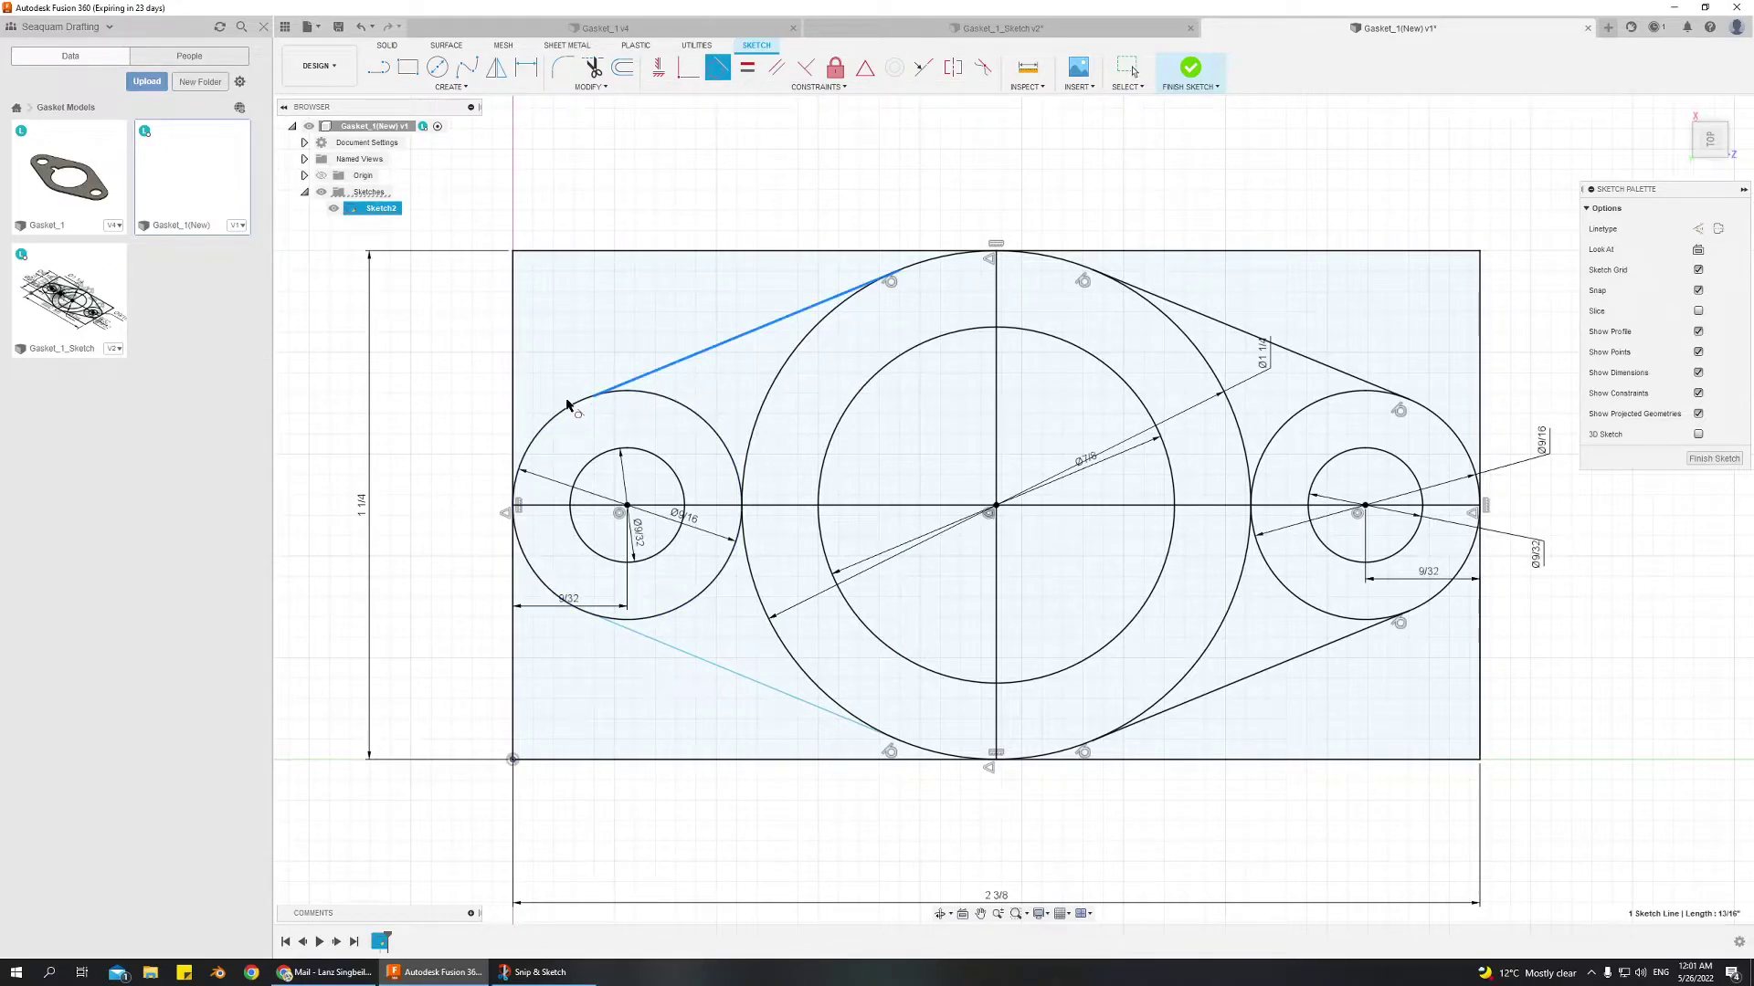
click(572, 401)
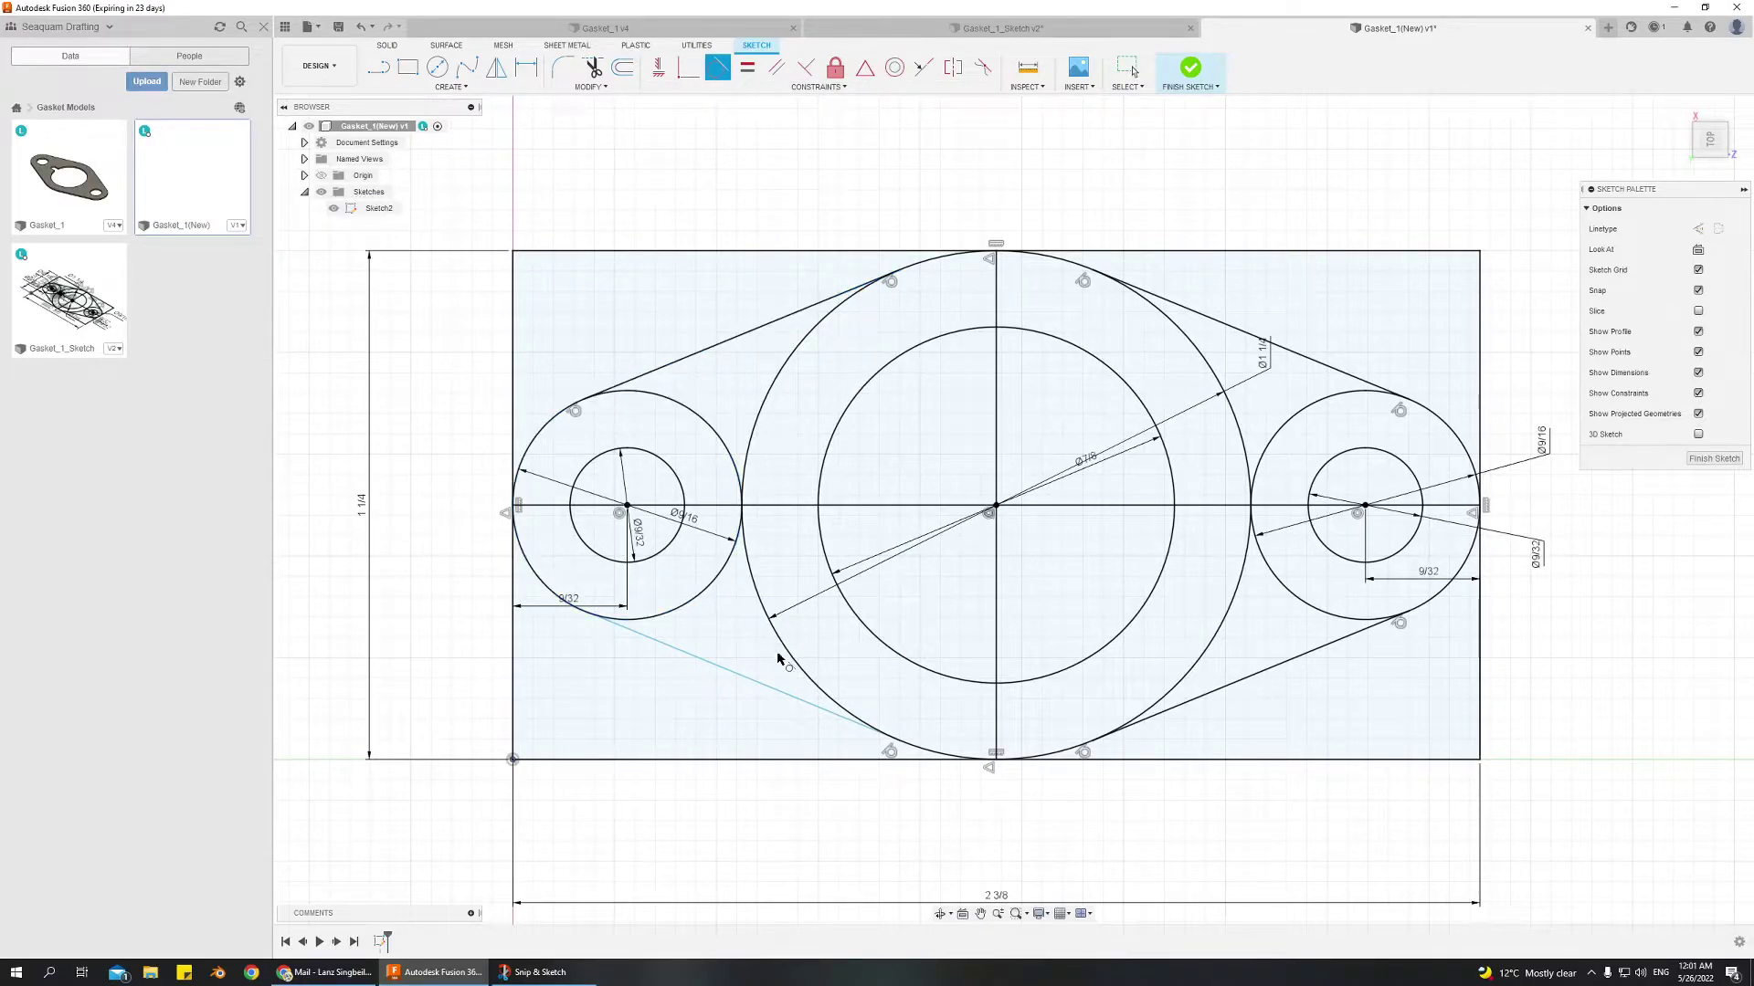
click(720, 670)
click(661, 619)
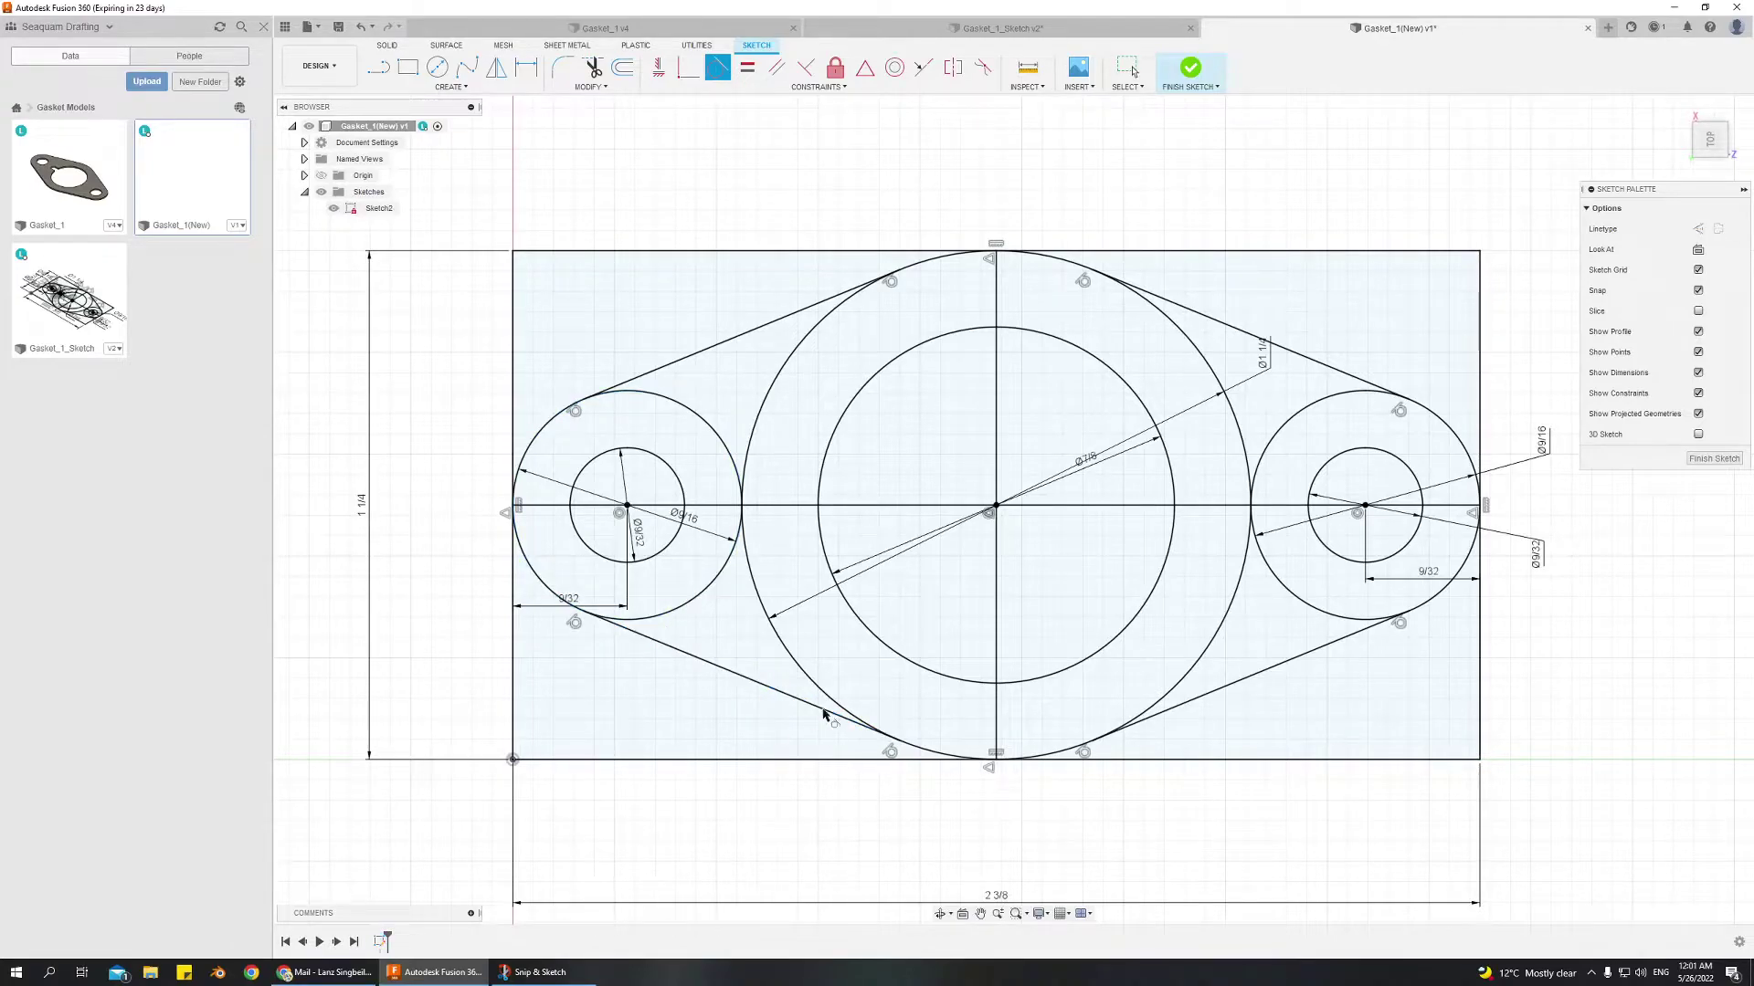
key(Escape)
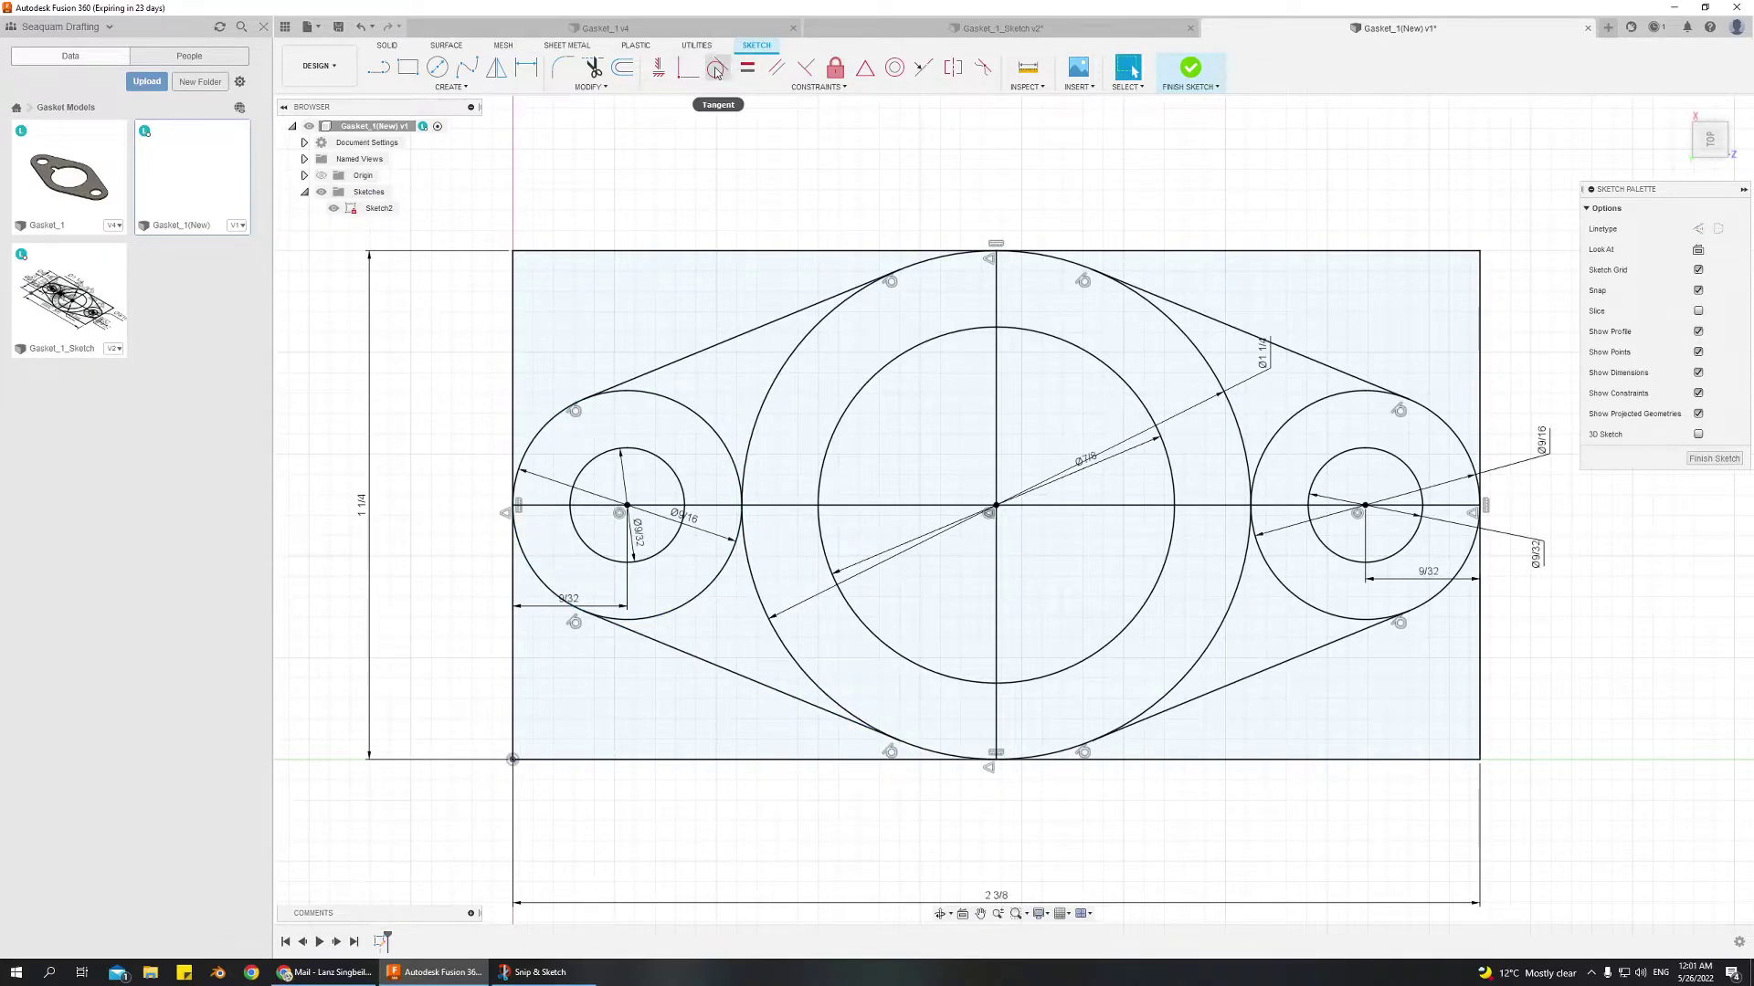
Convert the horizontal and vertical centre lines through the large circles to construction lines
mouse_move(1018, 473)
middle_down()
mouse_move(876, 474)
mouse_move(731, 368)
mouse_move(831, 473)
mouse_move(913, 479)
mouse_move(882, 487)
middle_up()
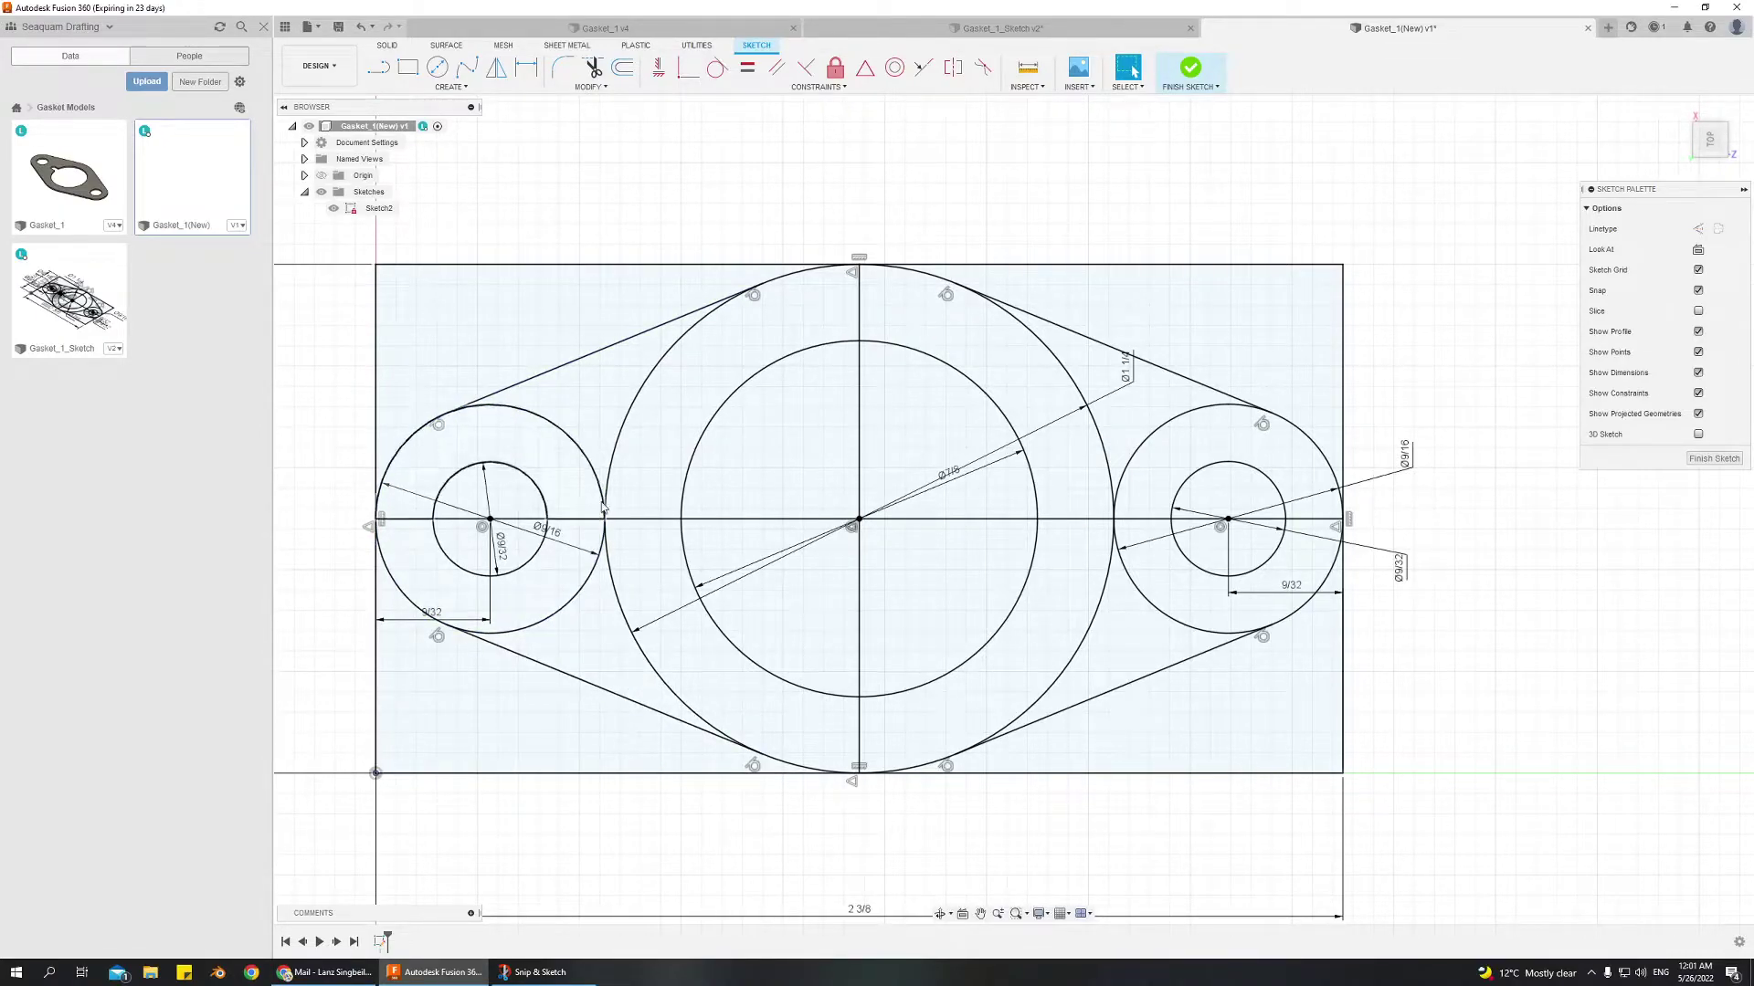
click(859, 416)
click(960, 521)
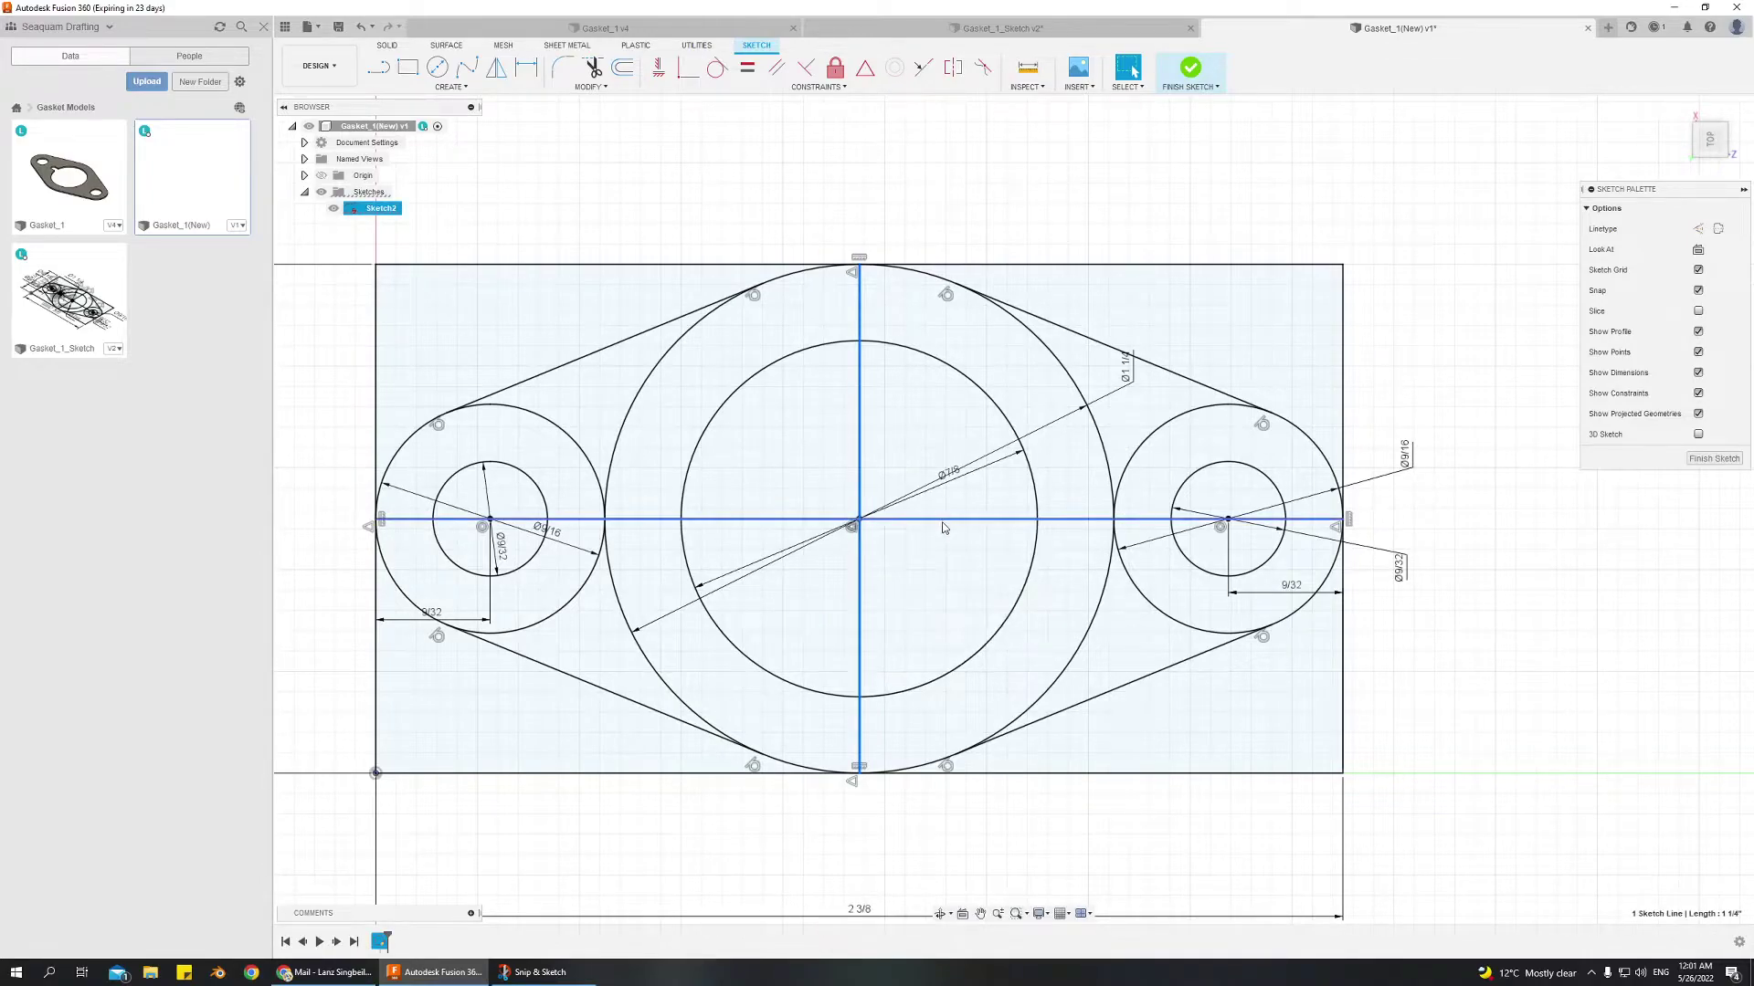
click(859, 422)
click(1132, 520)
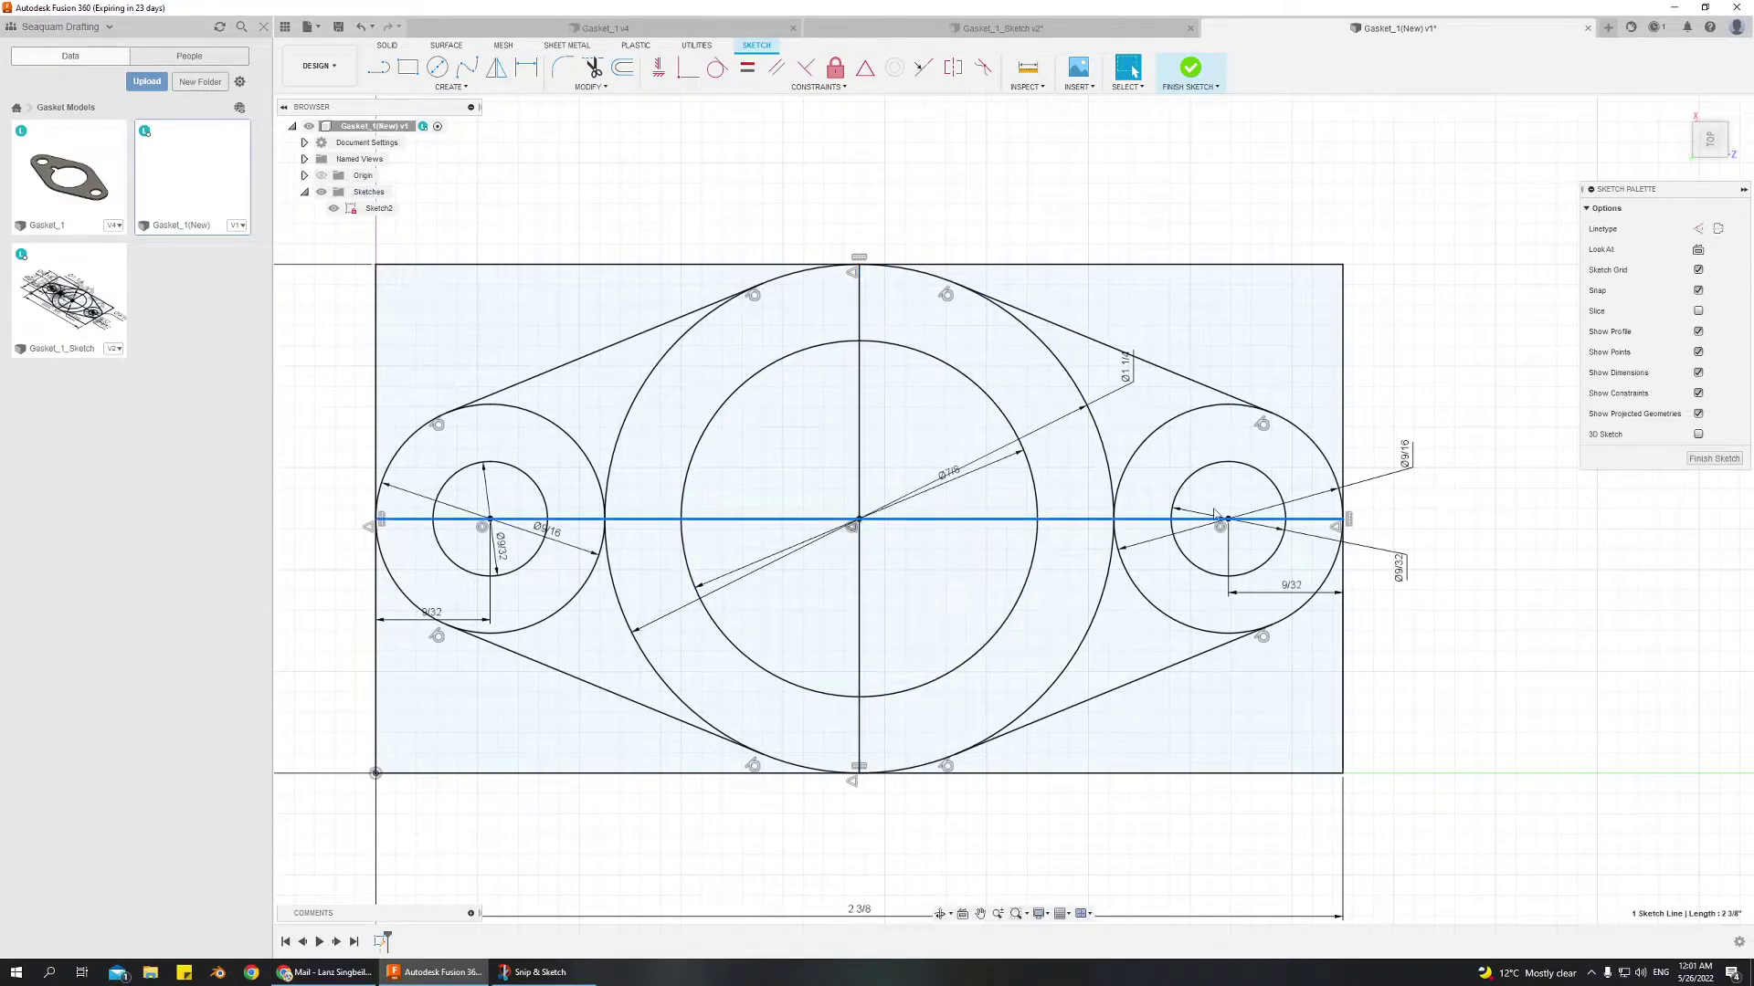
click(1698, 229)
click(861, 418)
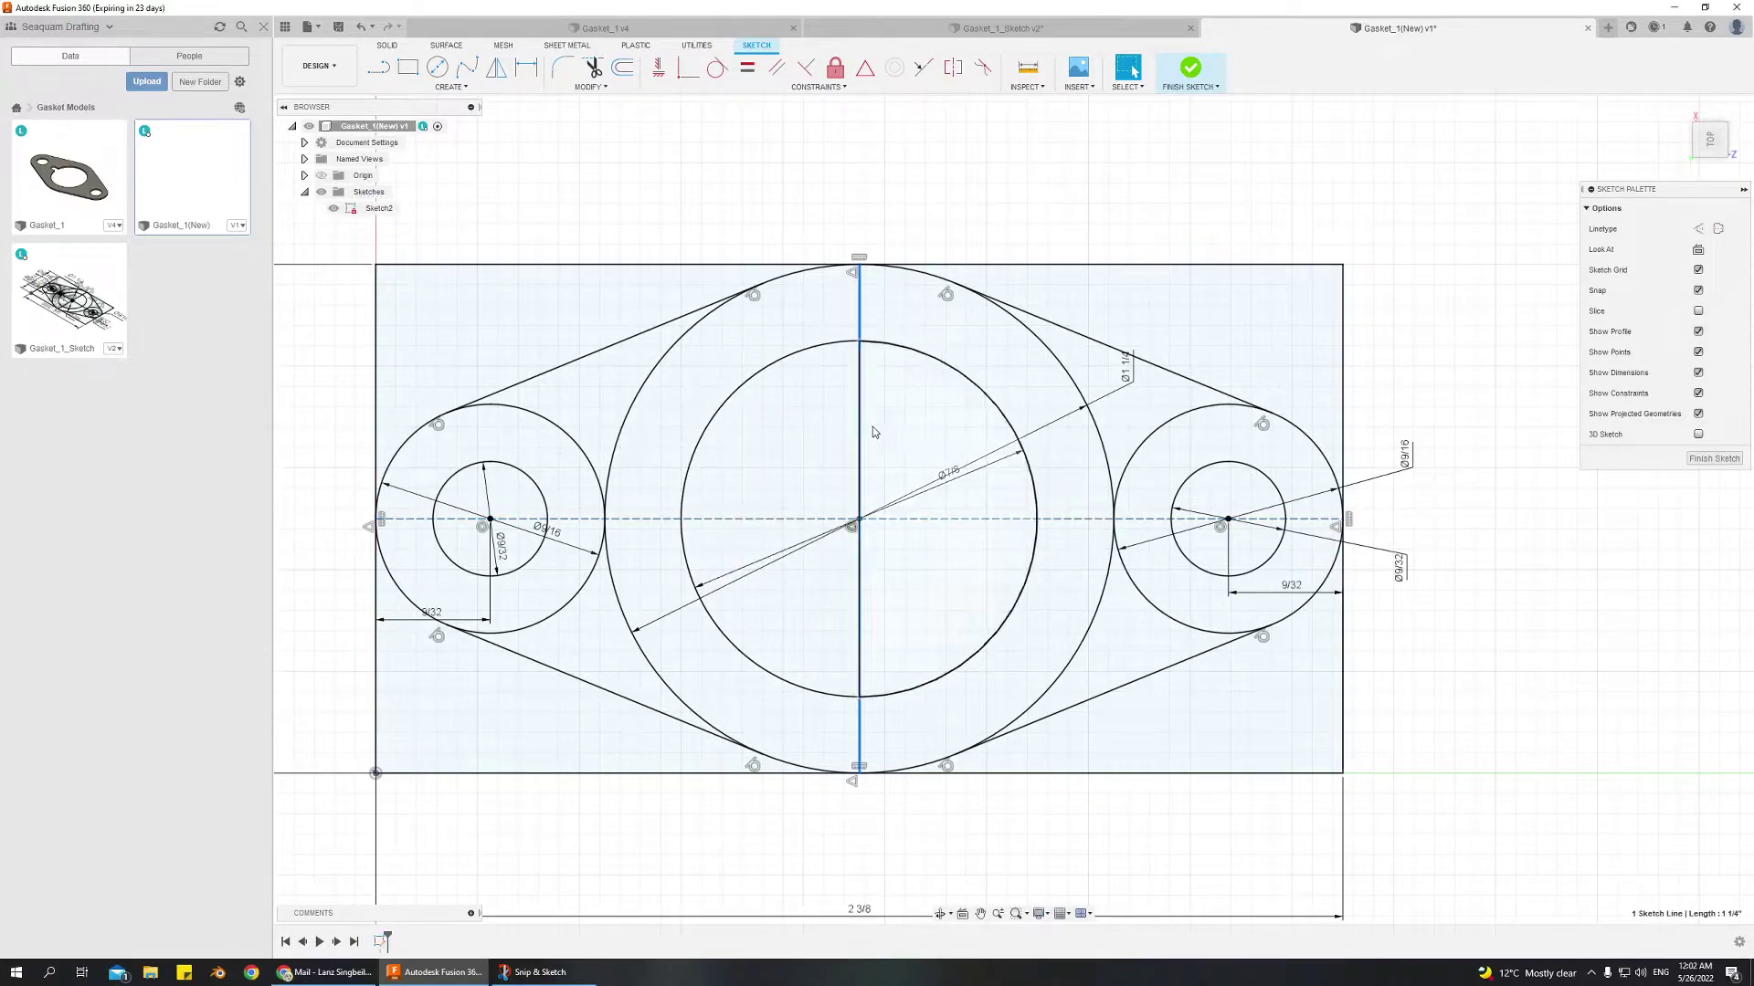
click(1717, 229)
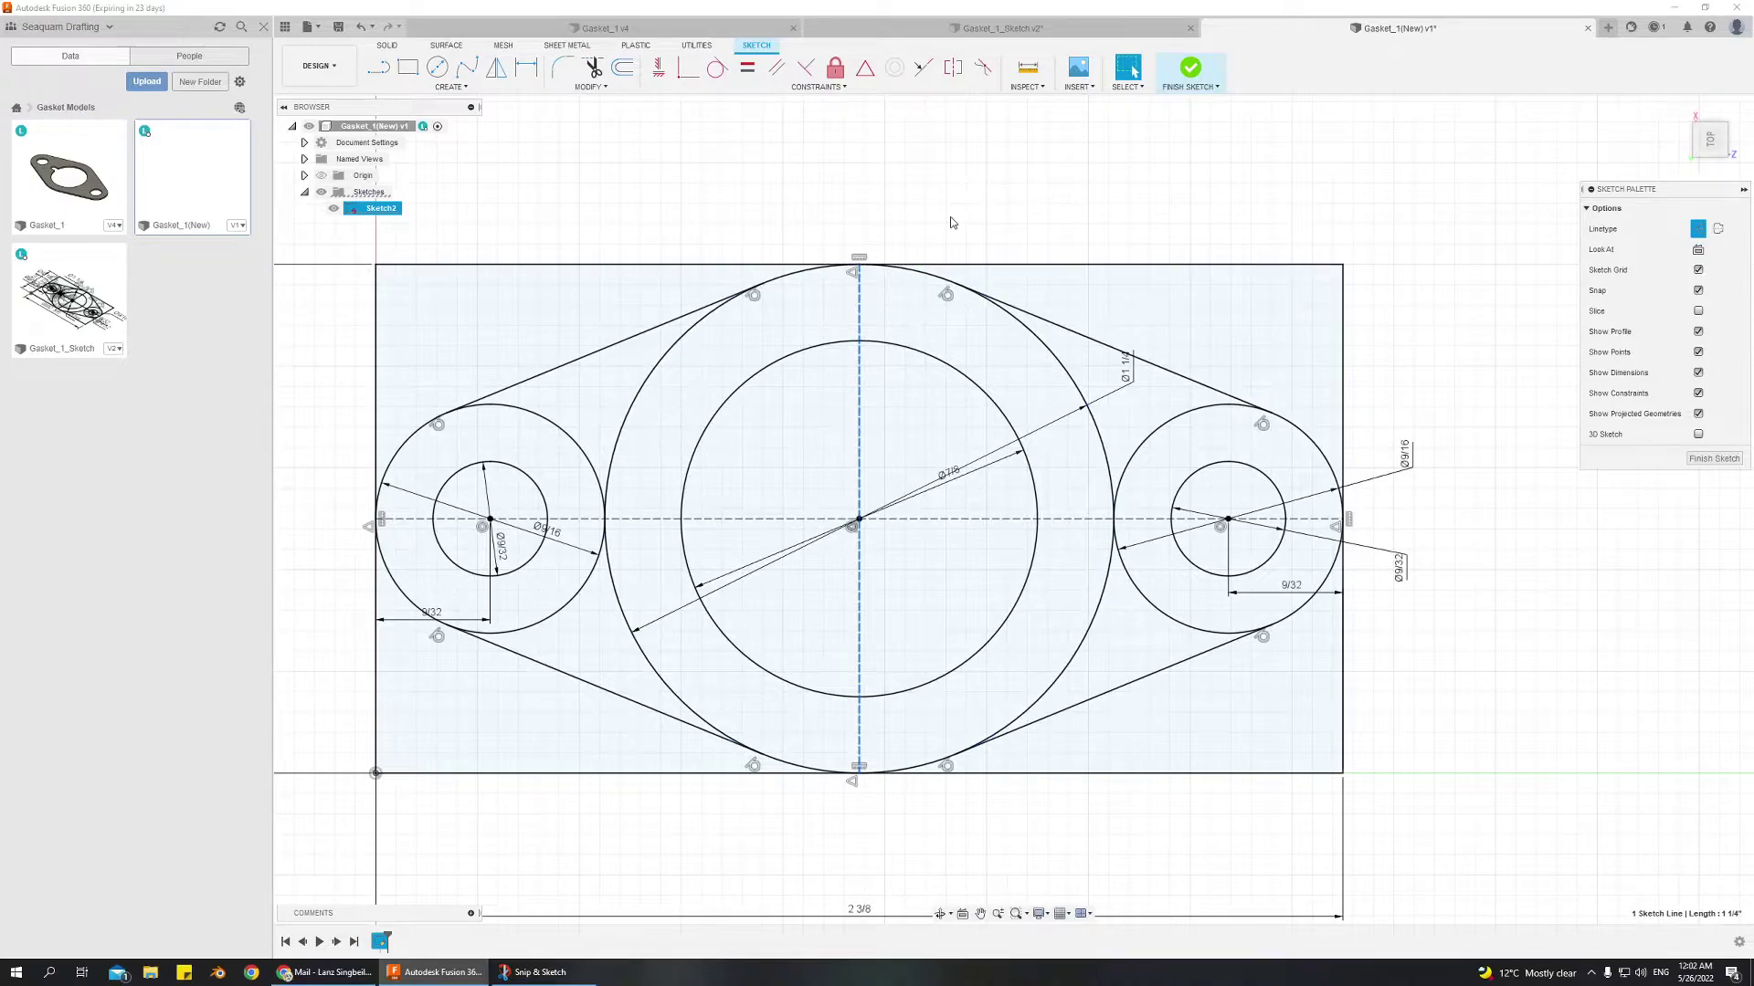
Convert all four edges of the outer bounding rectangle to construction lines
click(1141, 265)
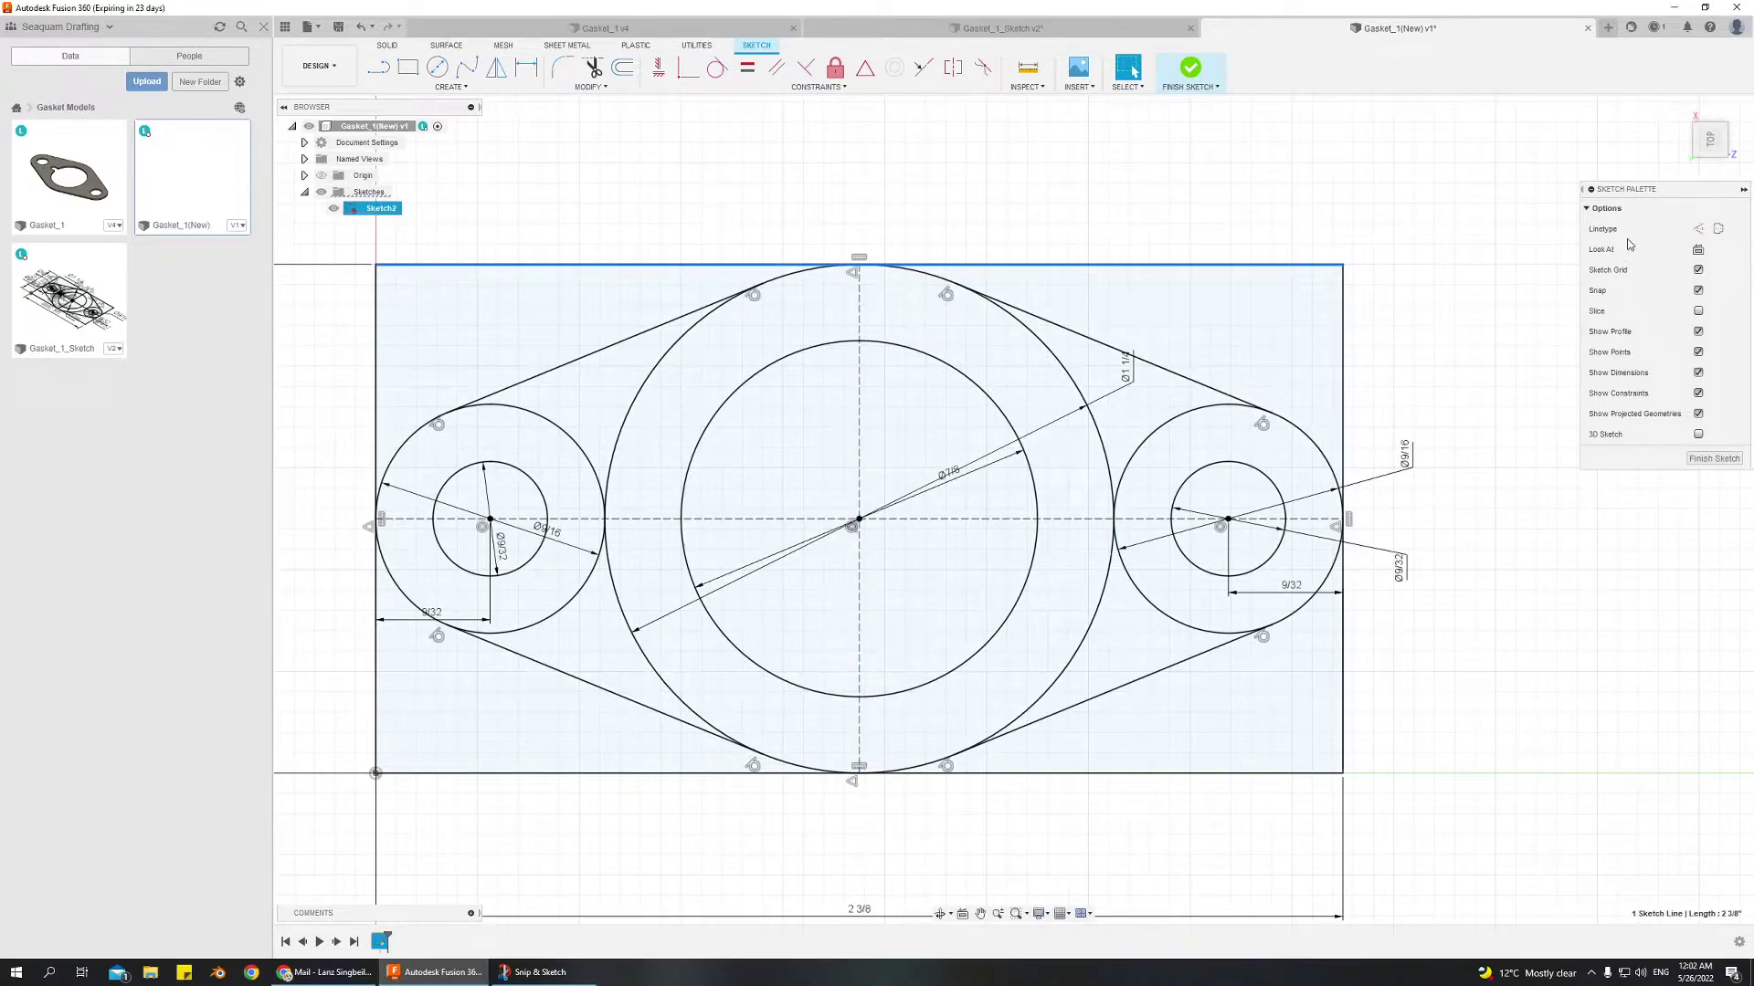
click(1715, 228)
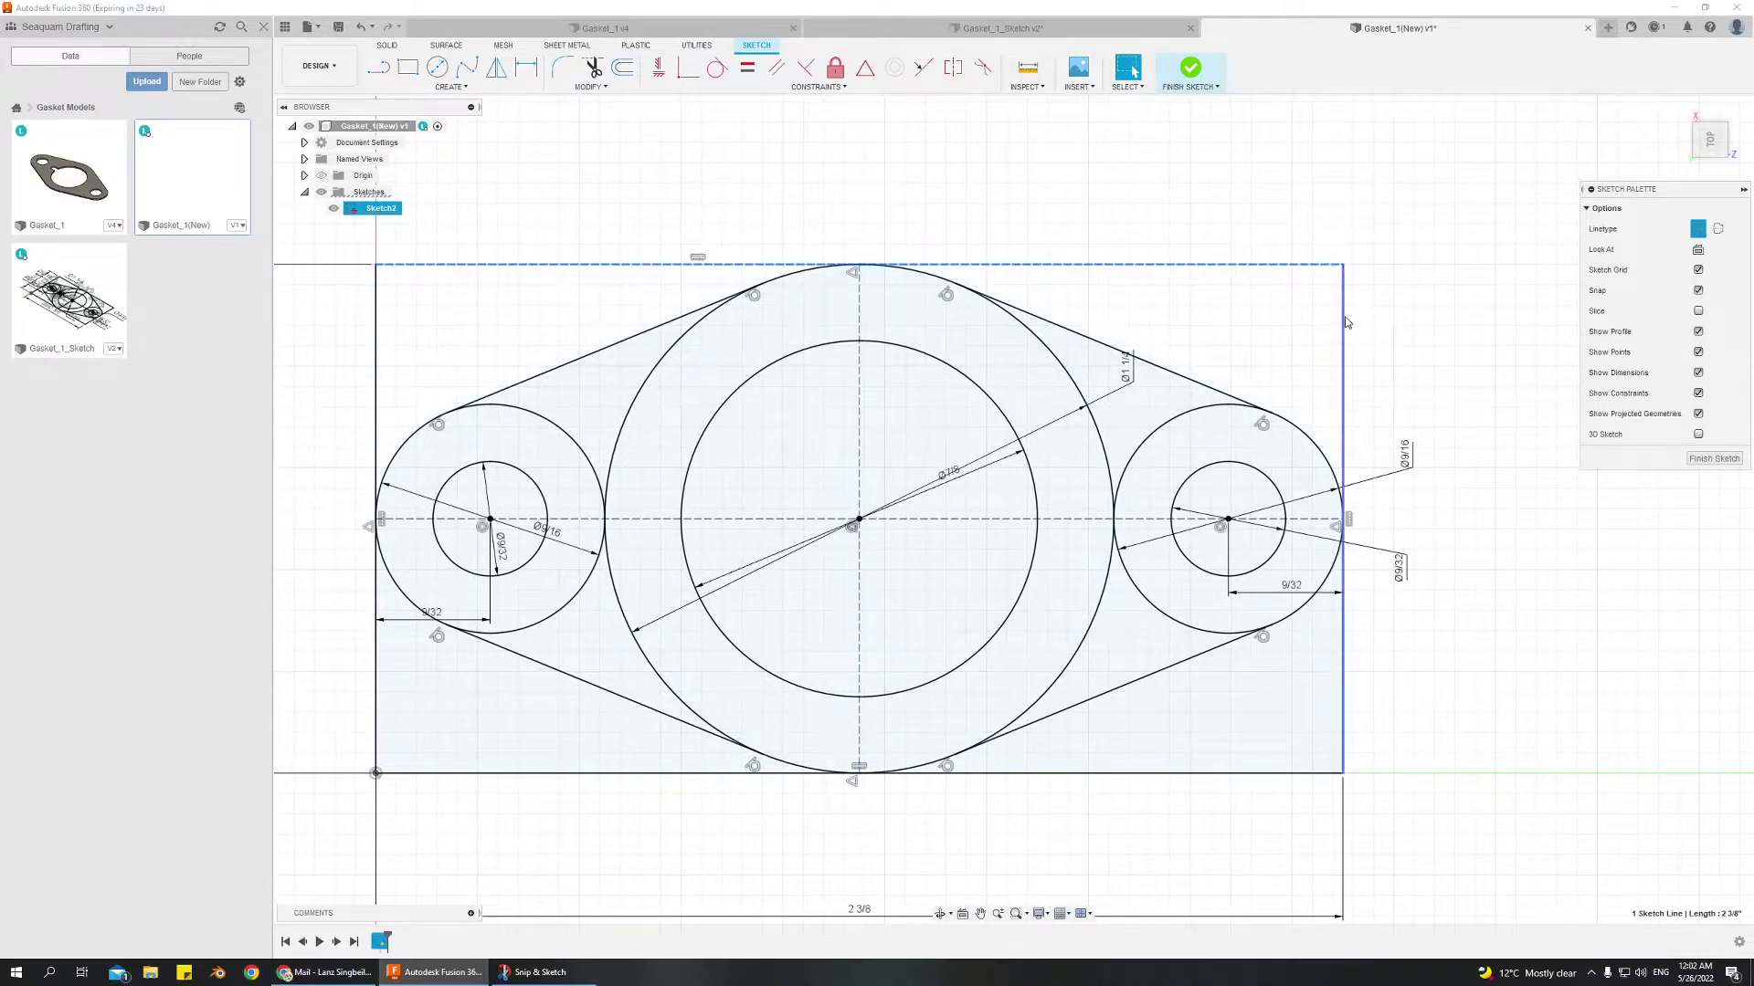
click(1343, 320)
click(1698, 229)
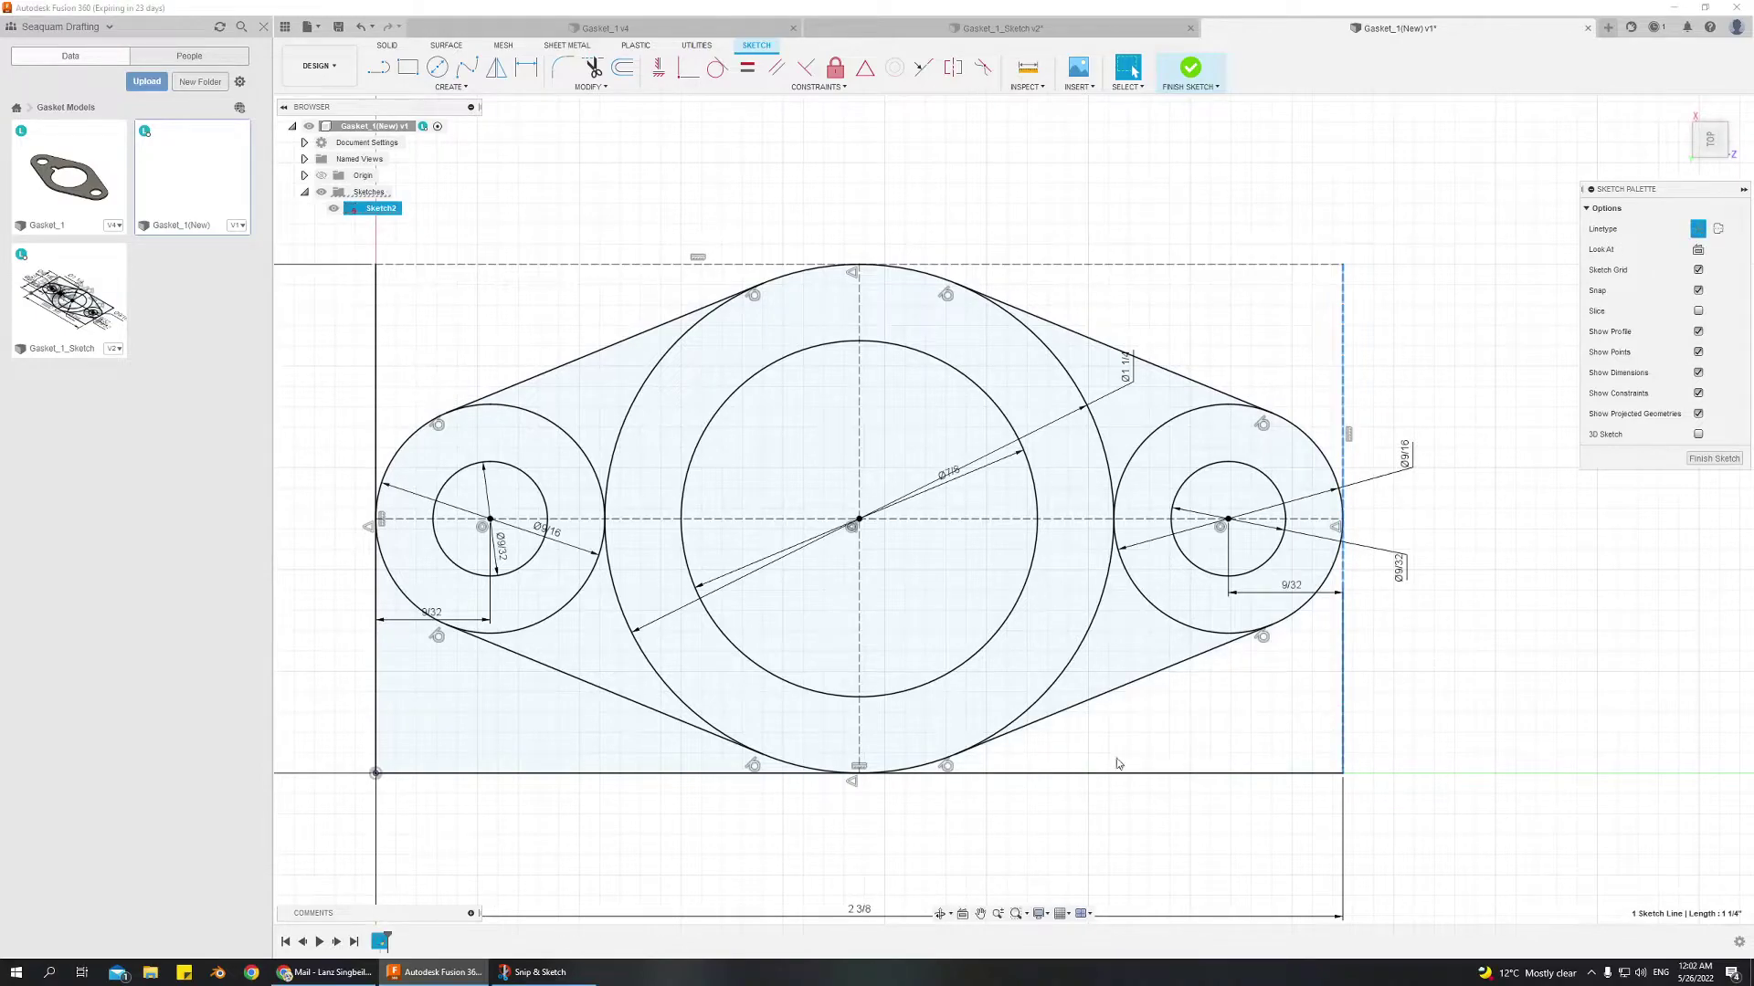
click(1030, 773)
click(1698, 229)
click(375, 677)
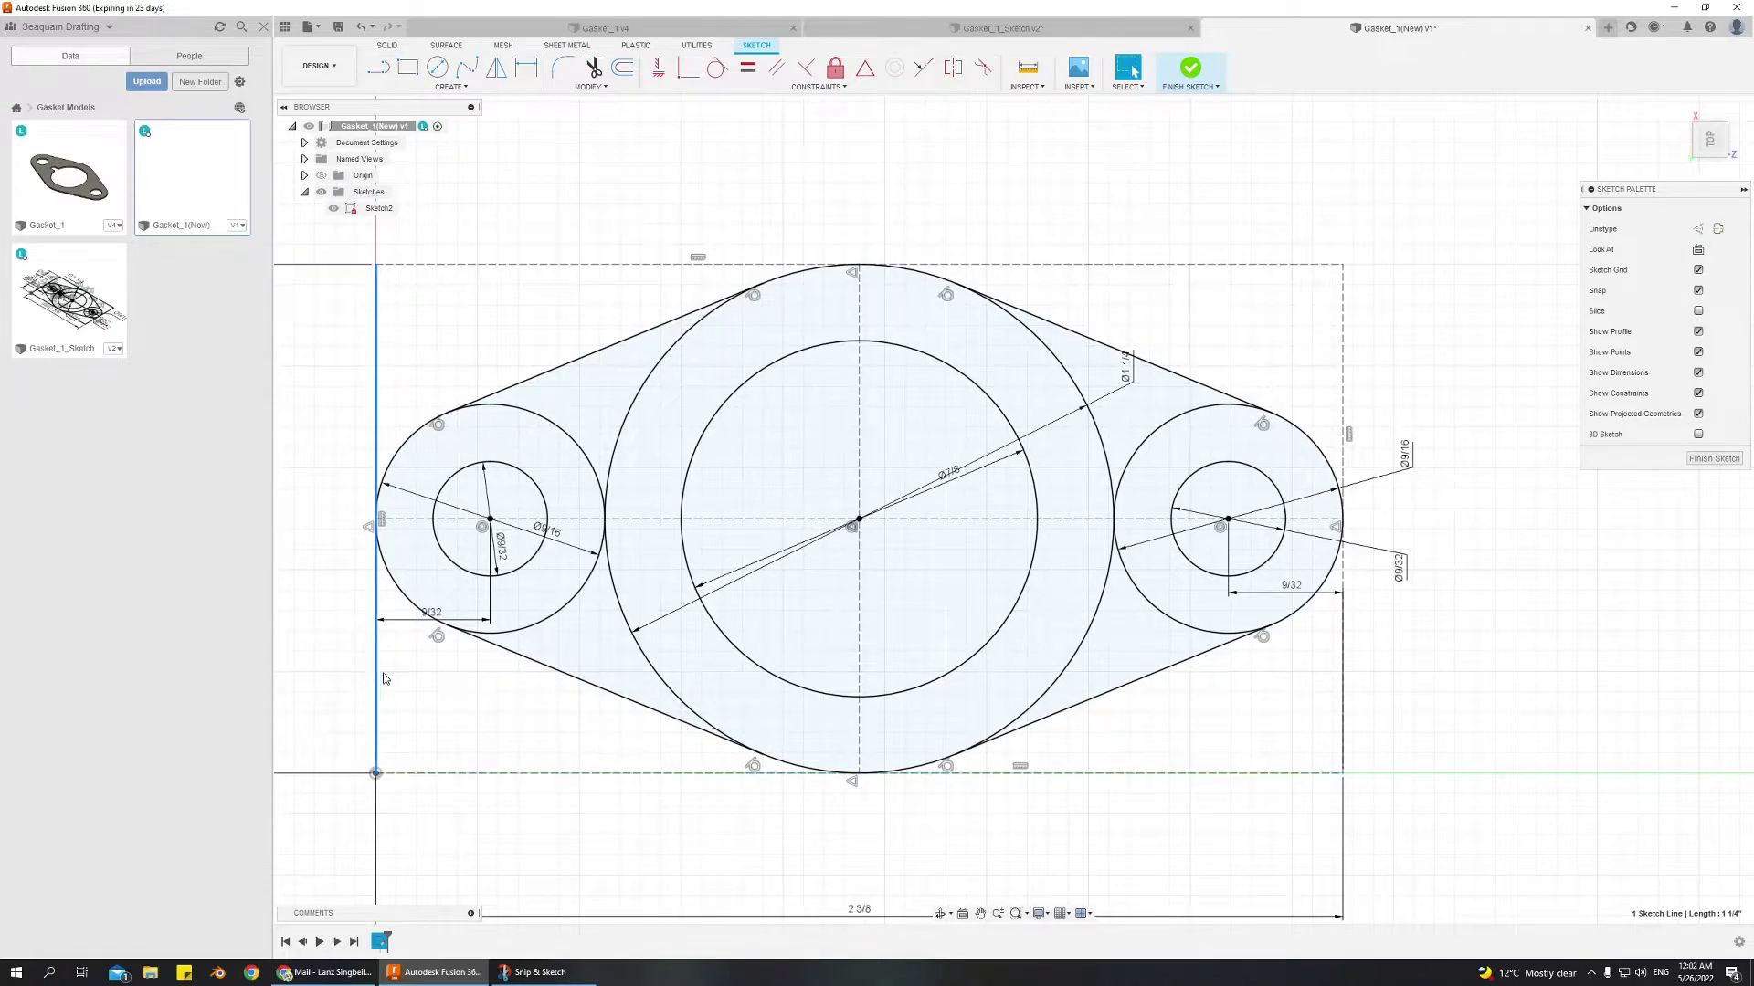
click(1441, 396)
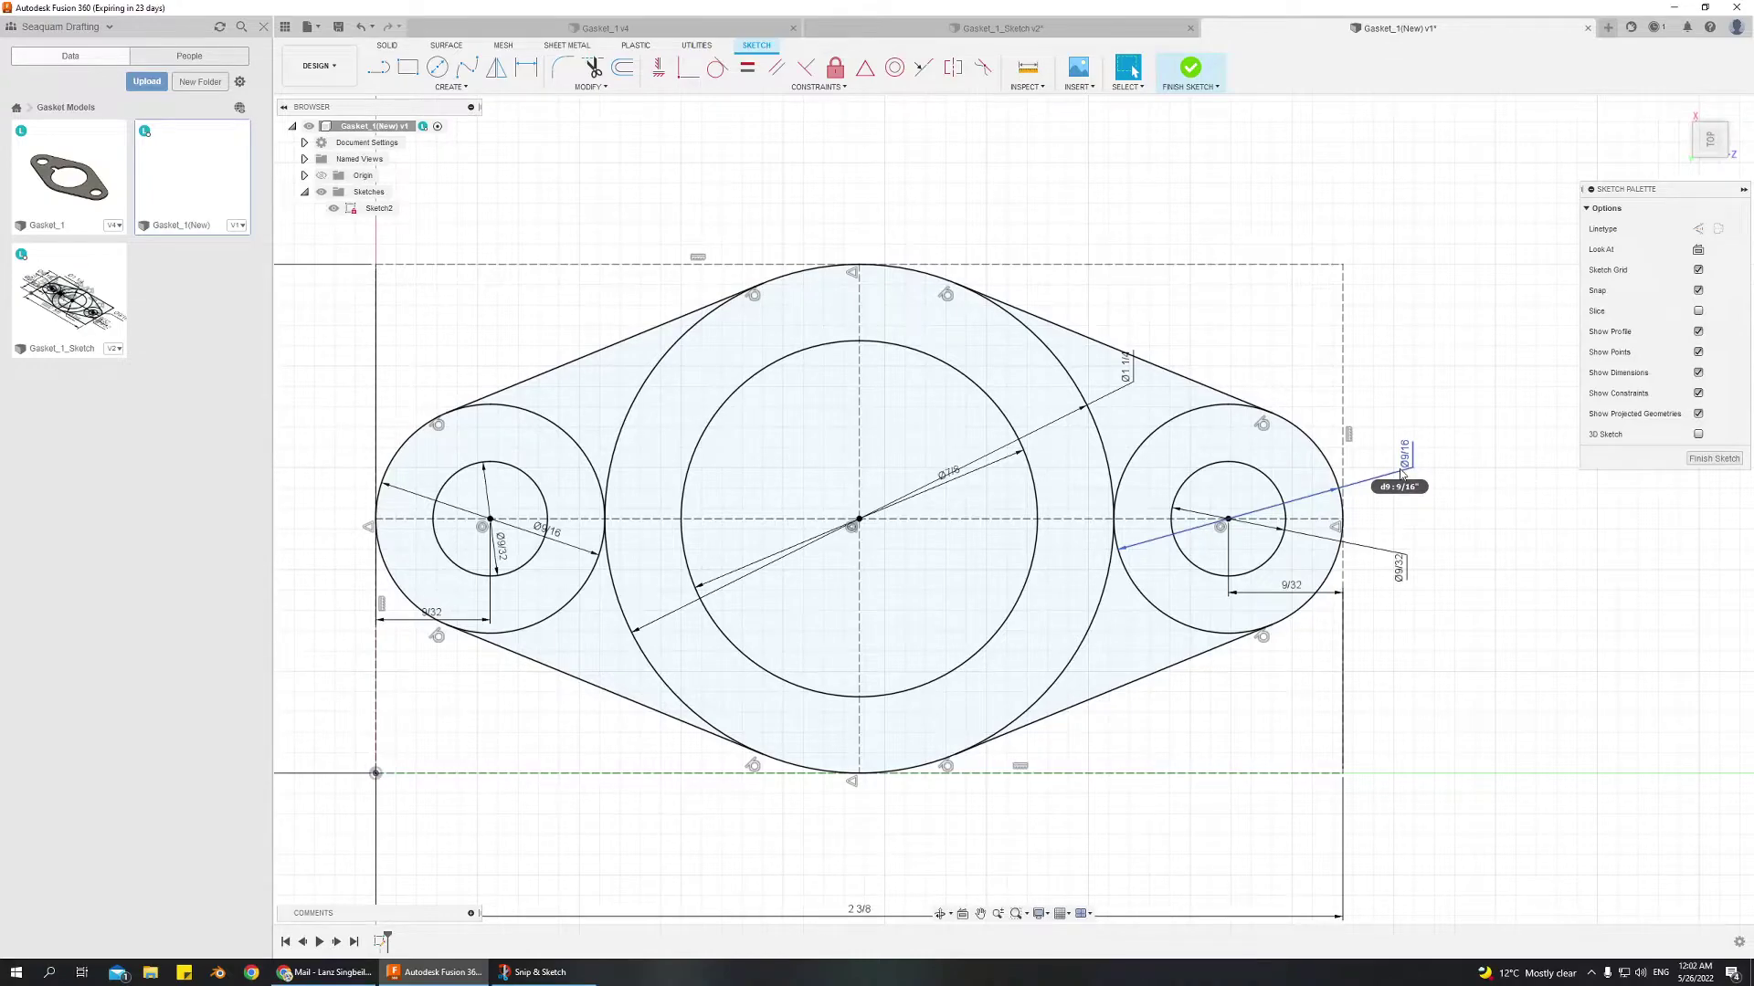
Save a new version of the design with the description "finished outline" and show its version history
scroll(901, 595, down, 1)
scroll(886, 637, up, 2)
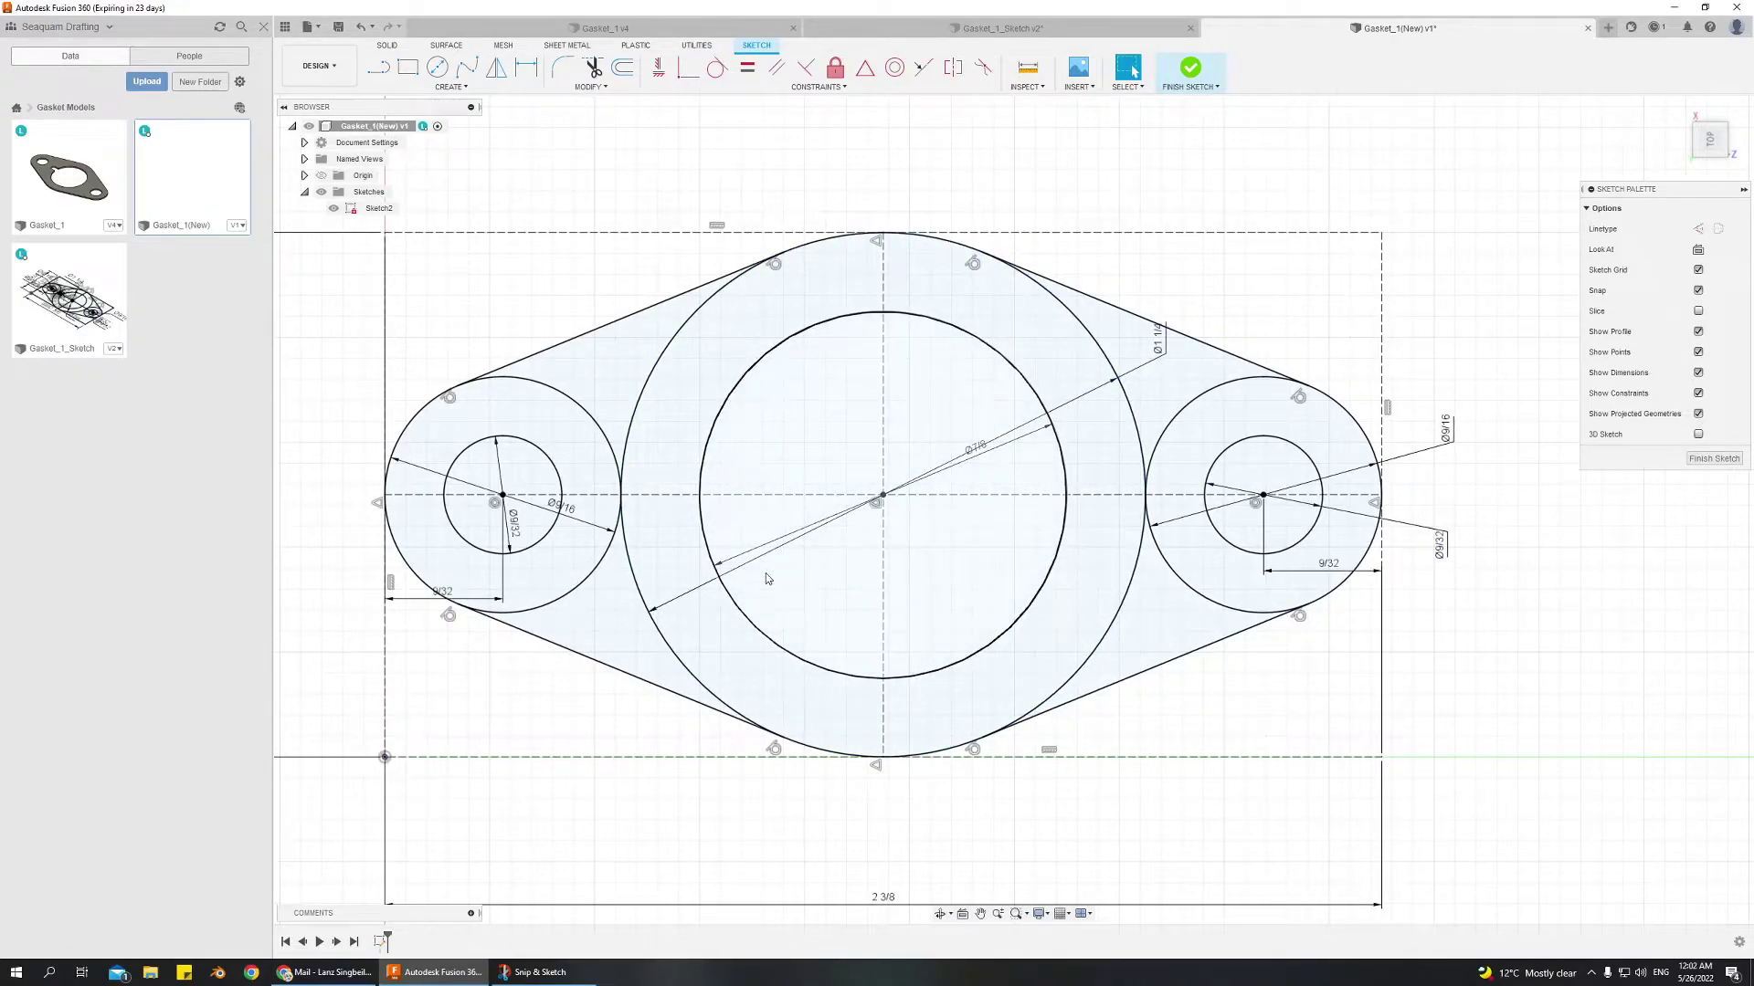
scroll(1021, 655, down, 2)
scroll(827, 579, up, 1)
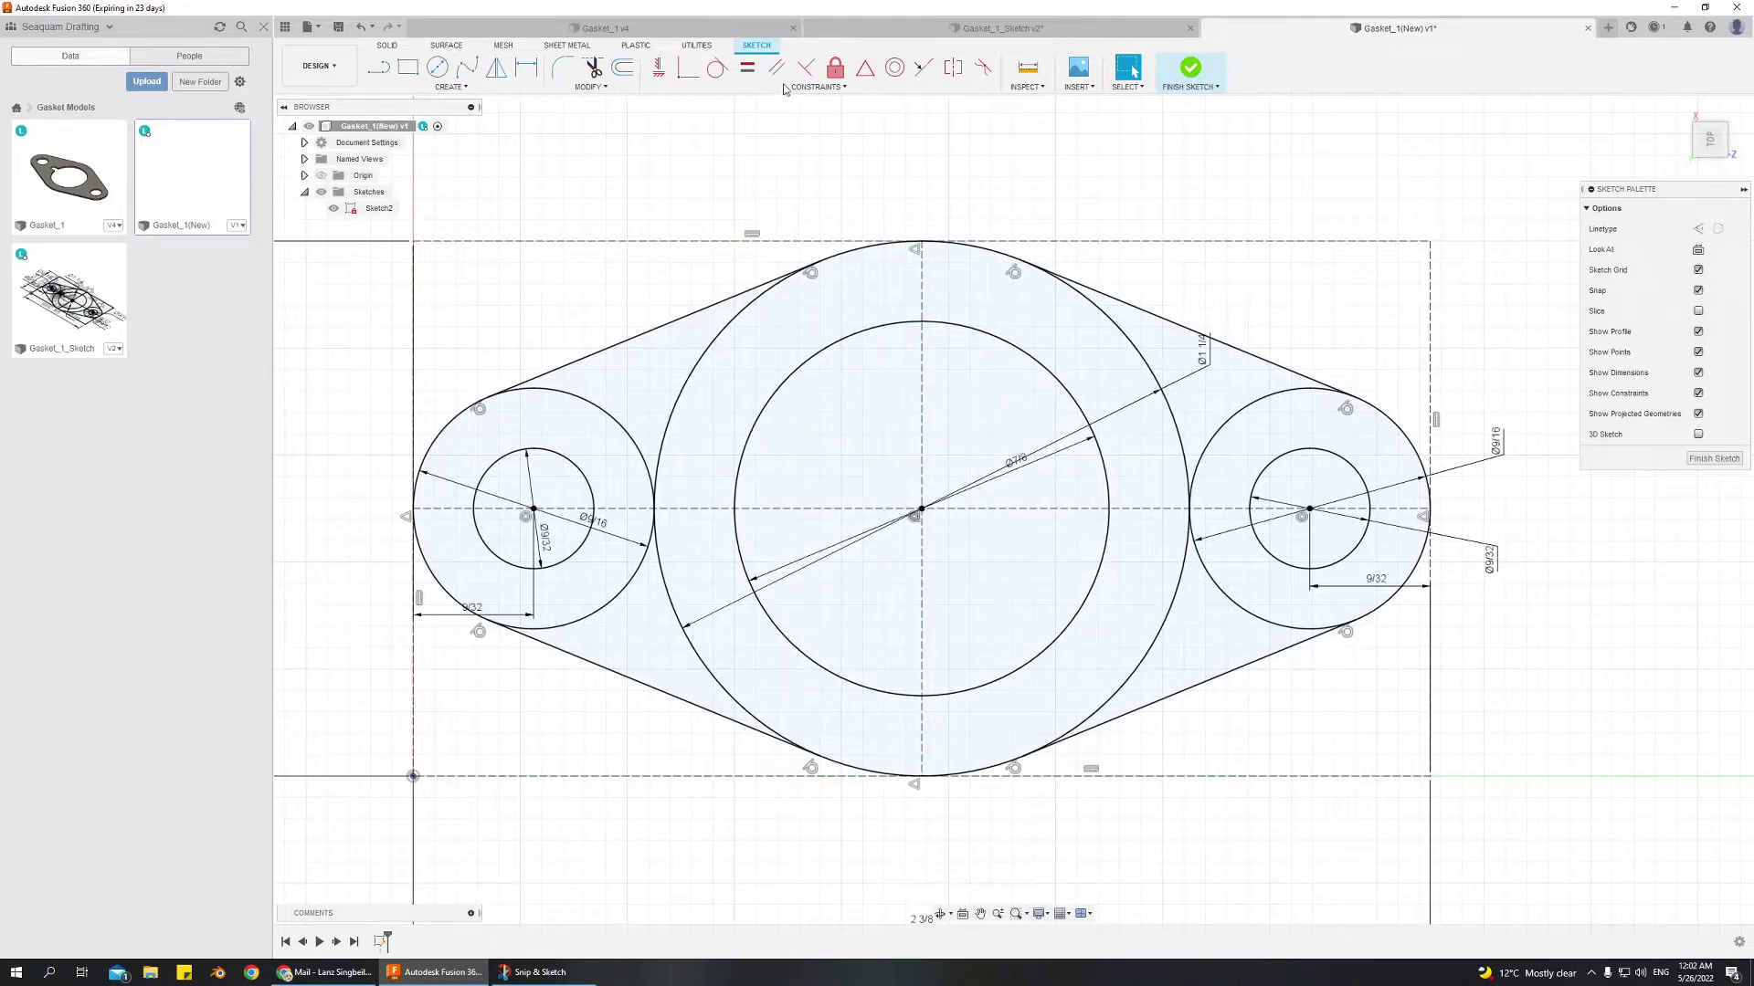
click(338, 26)
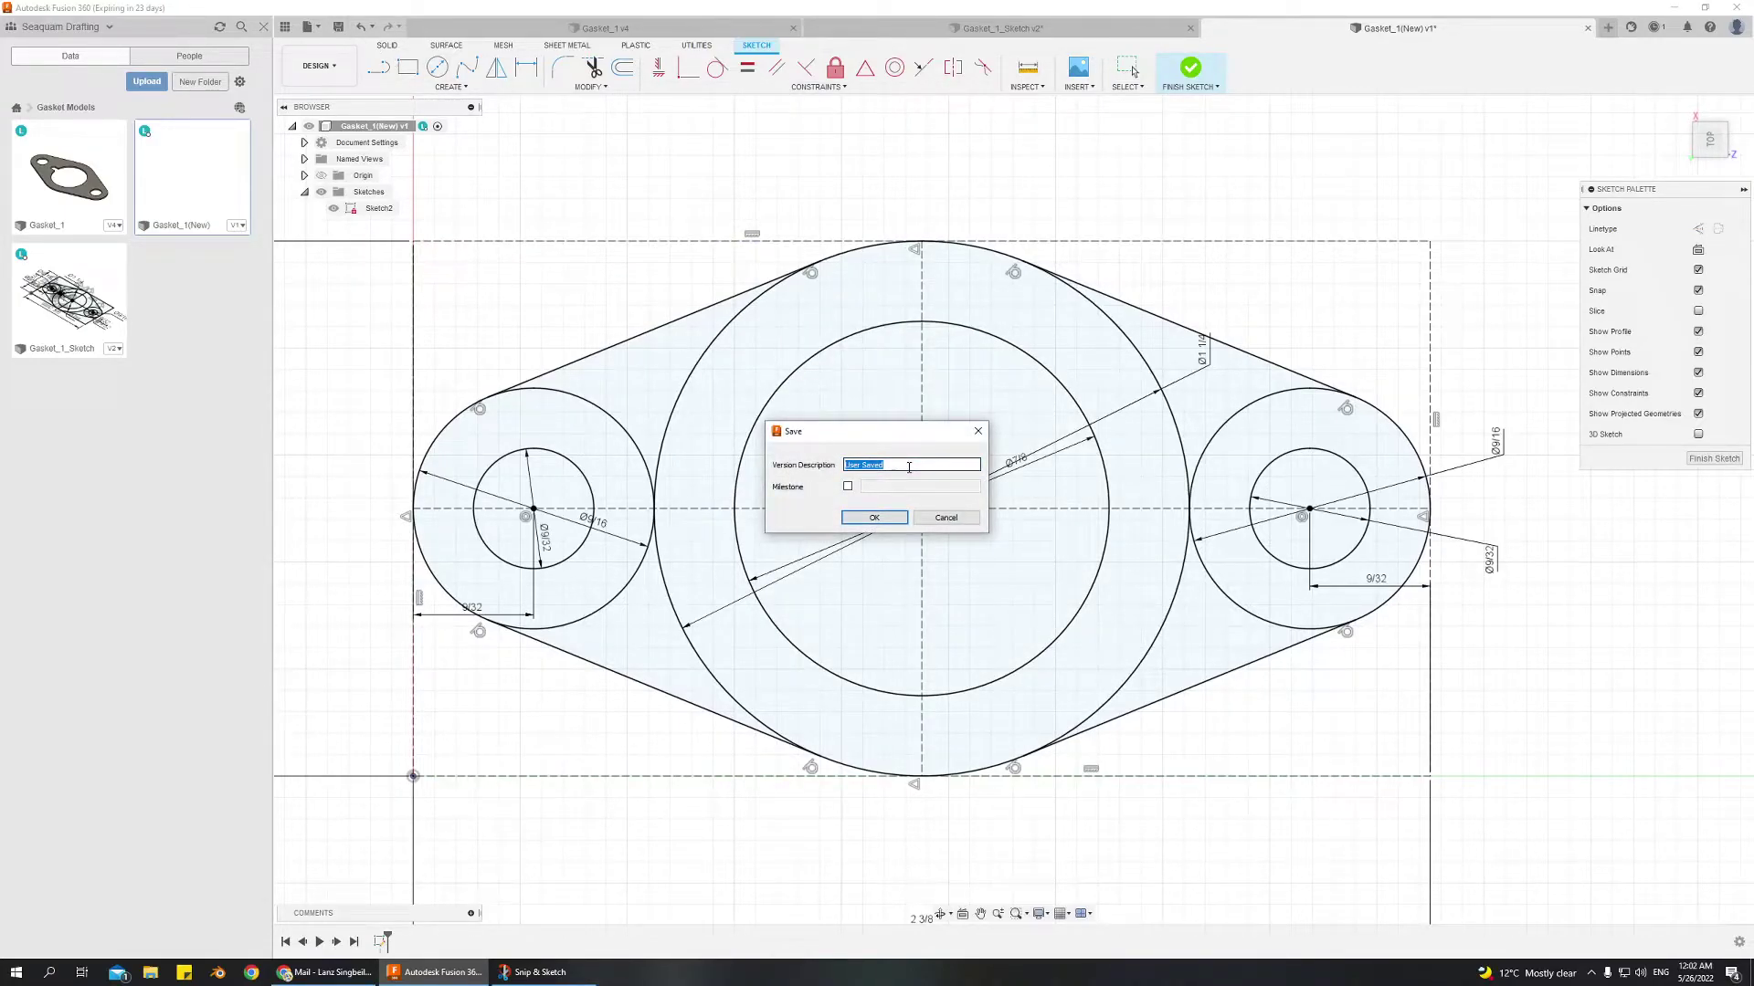
text(fini)
click(873, 517)
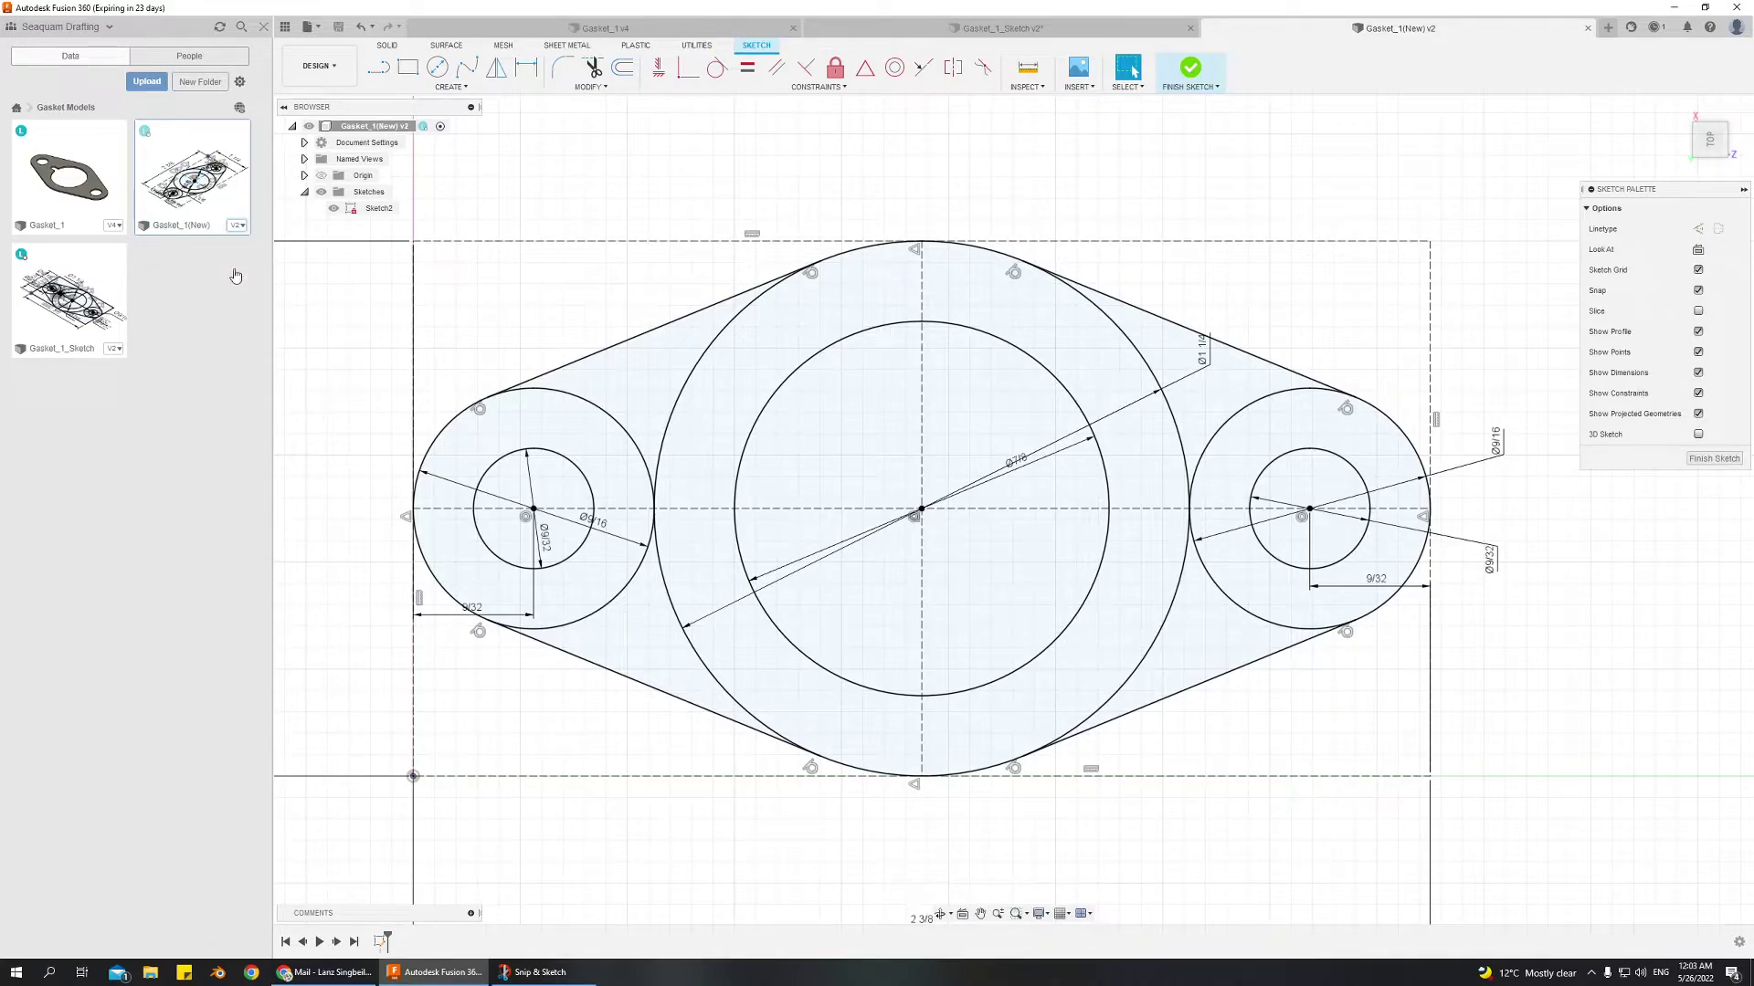
click(236, 225)
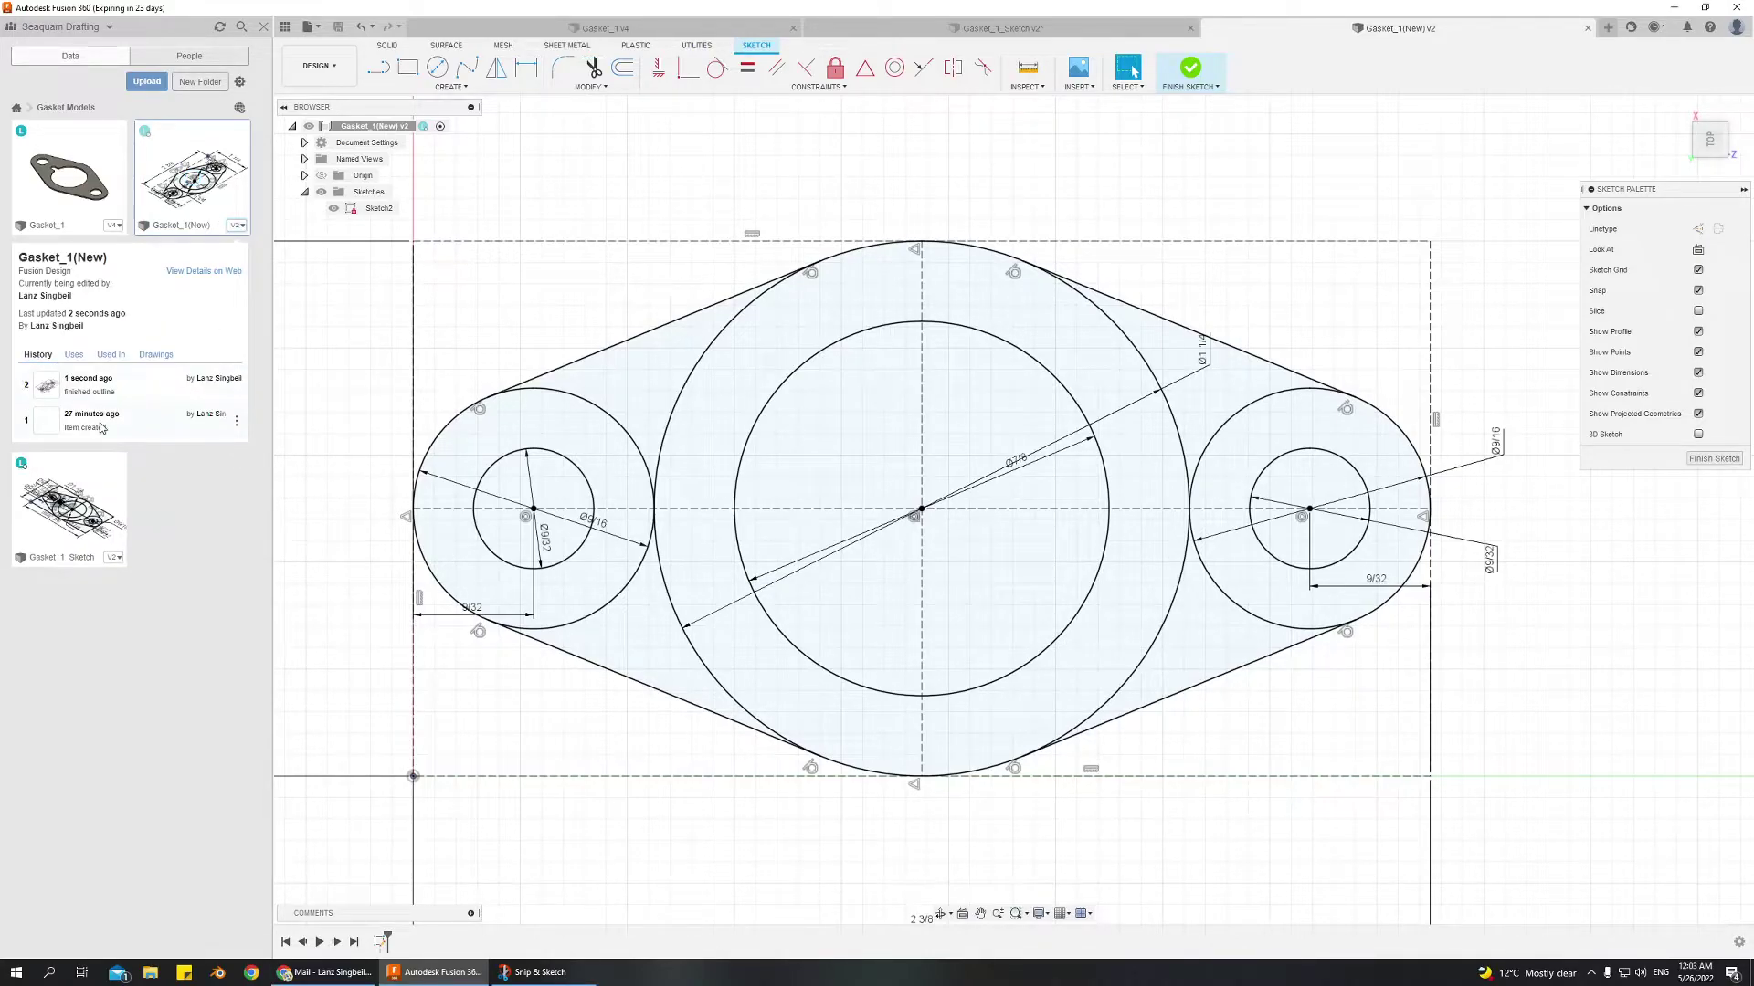
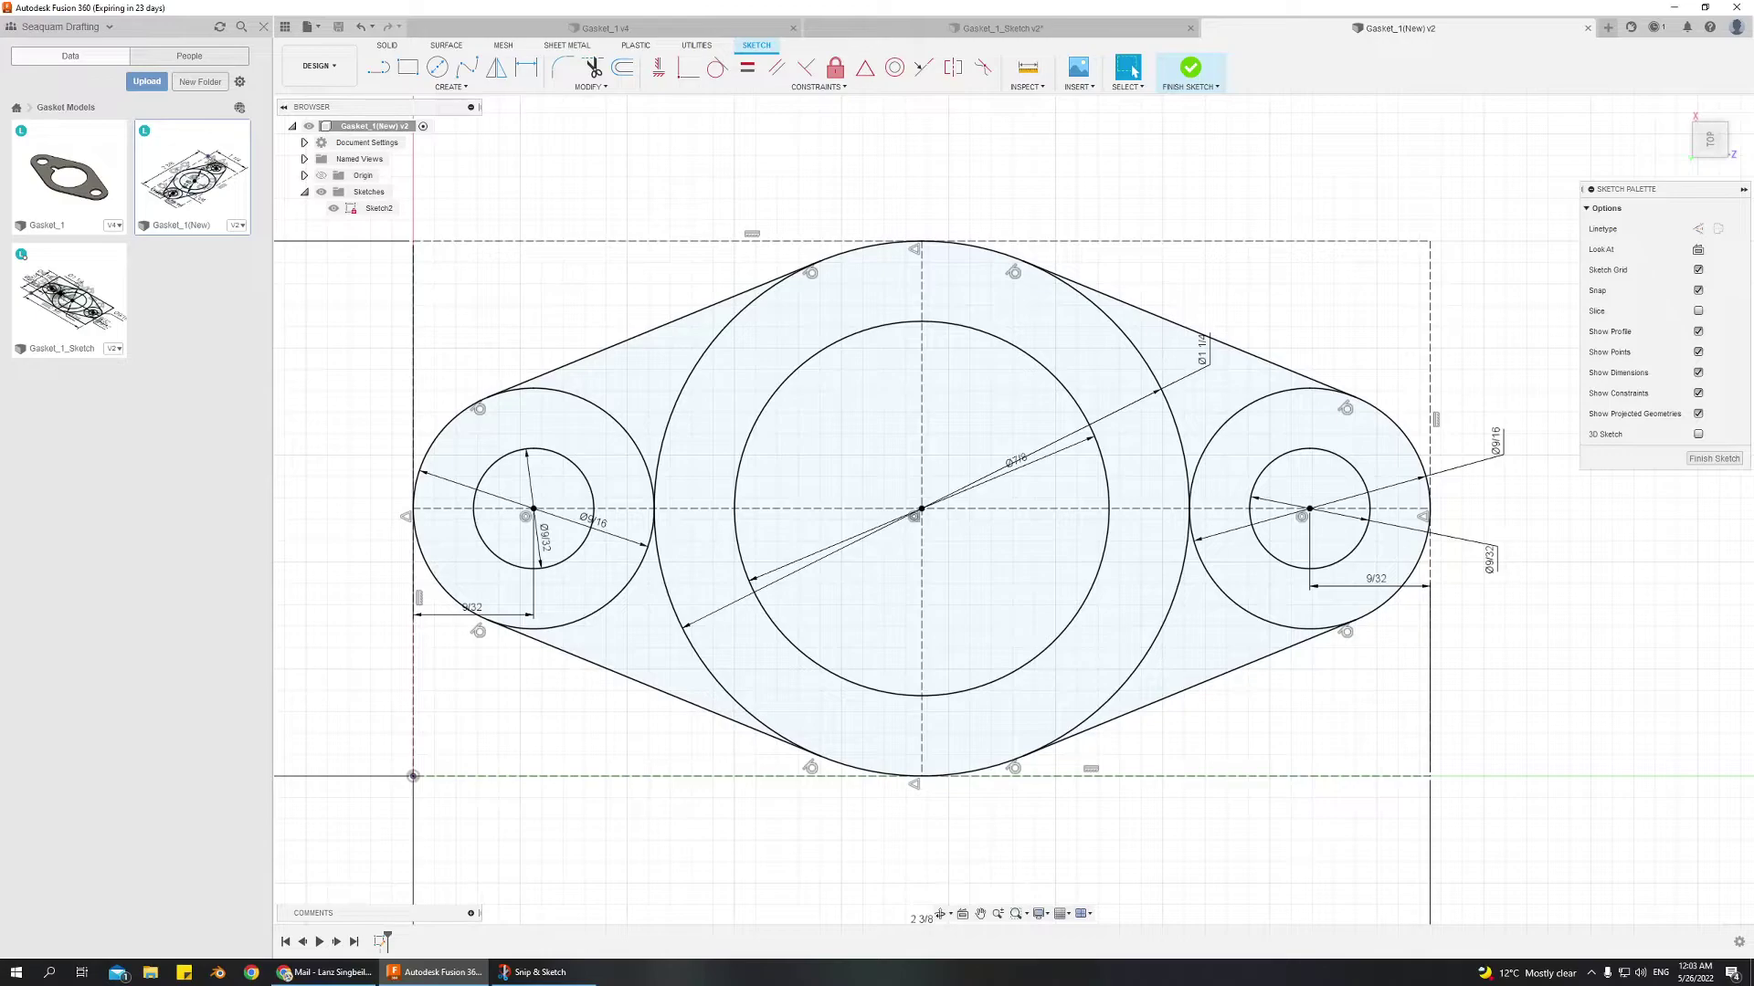
Draw a center rectangle 5/32 in wide and 1/8 in high on the horizontal centre line near the 7/8 in circle's left edge
scroll(717, 511, up, 5)
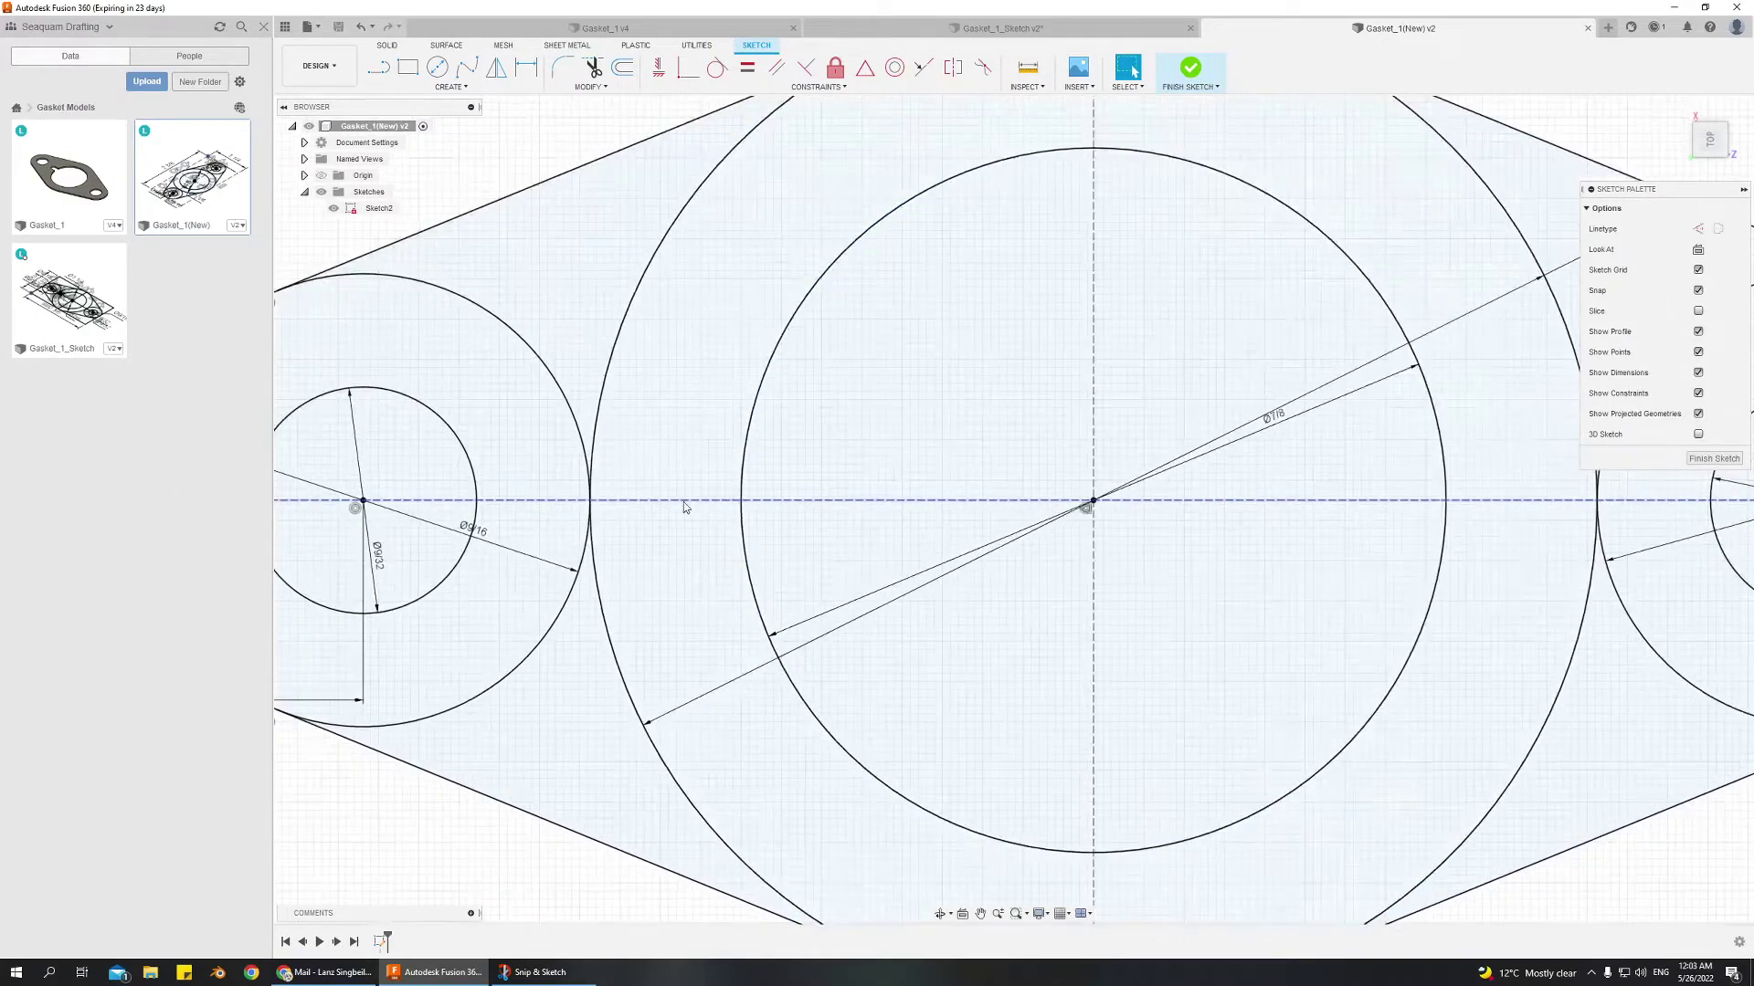
click(444, 87)
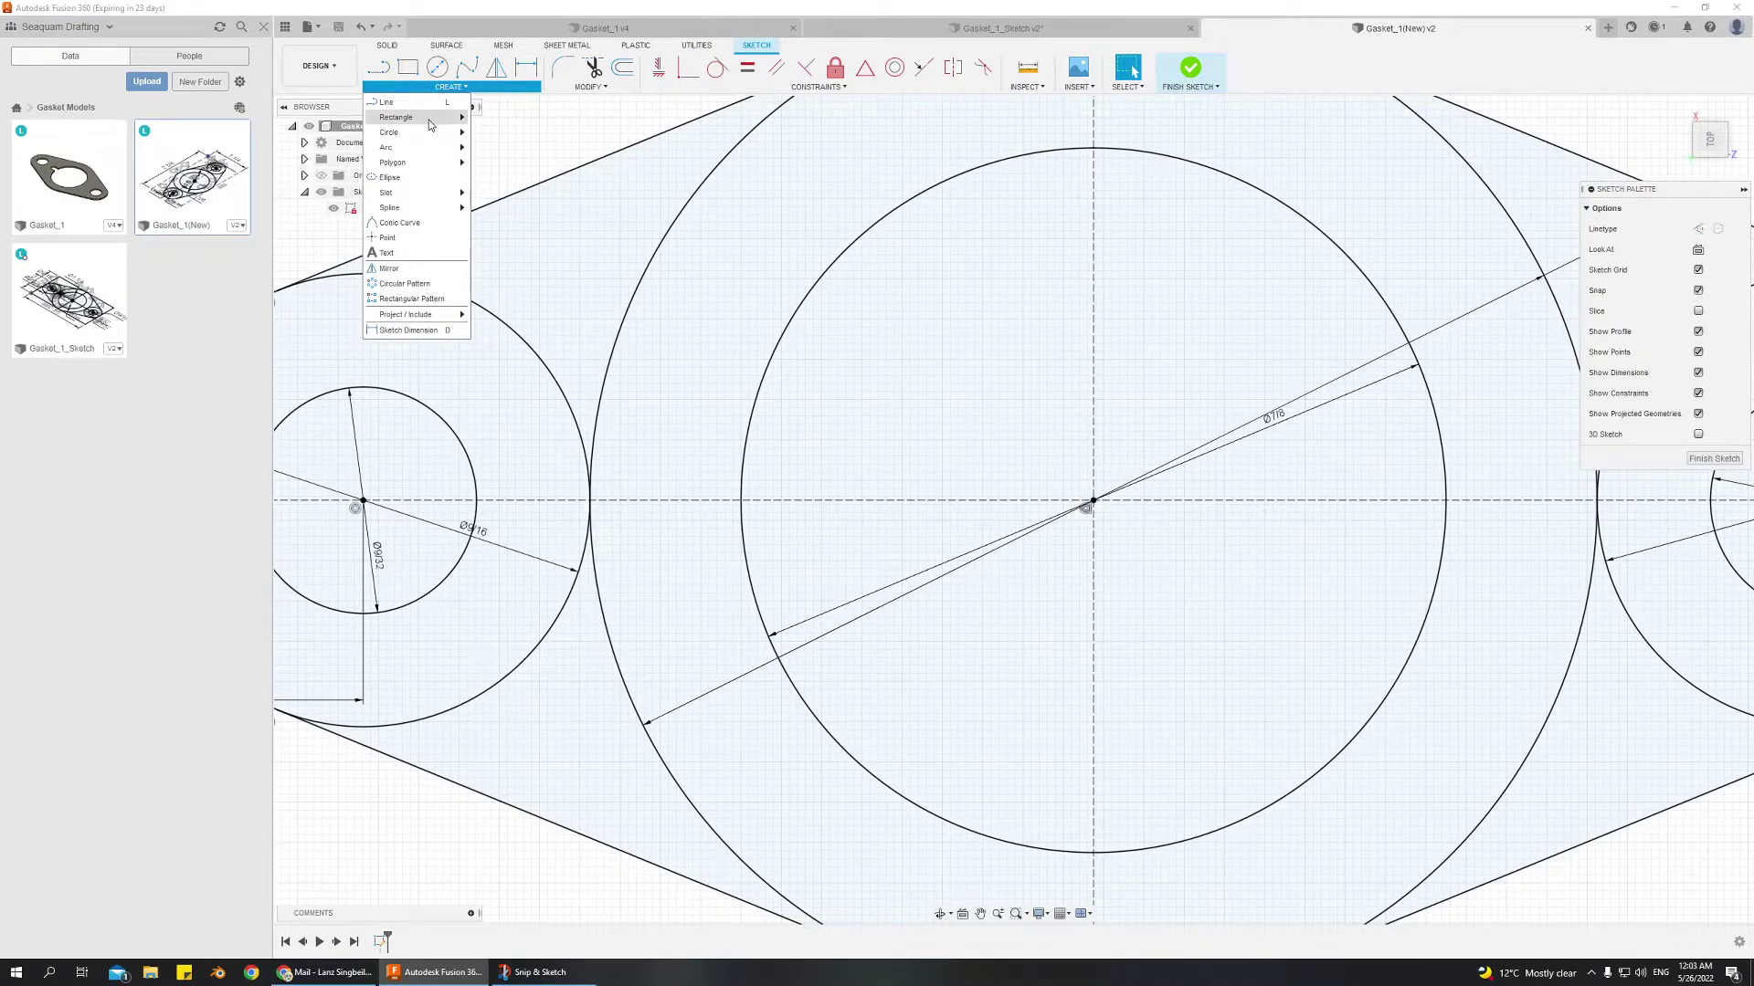
click(435, 88)
click(435, 88)
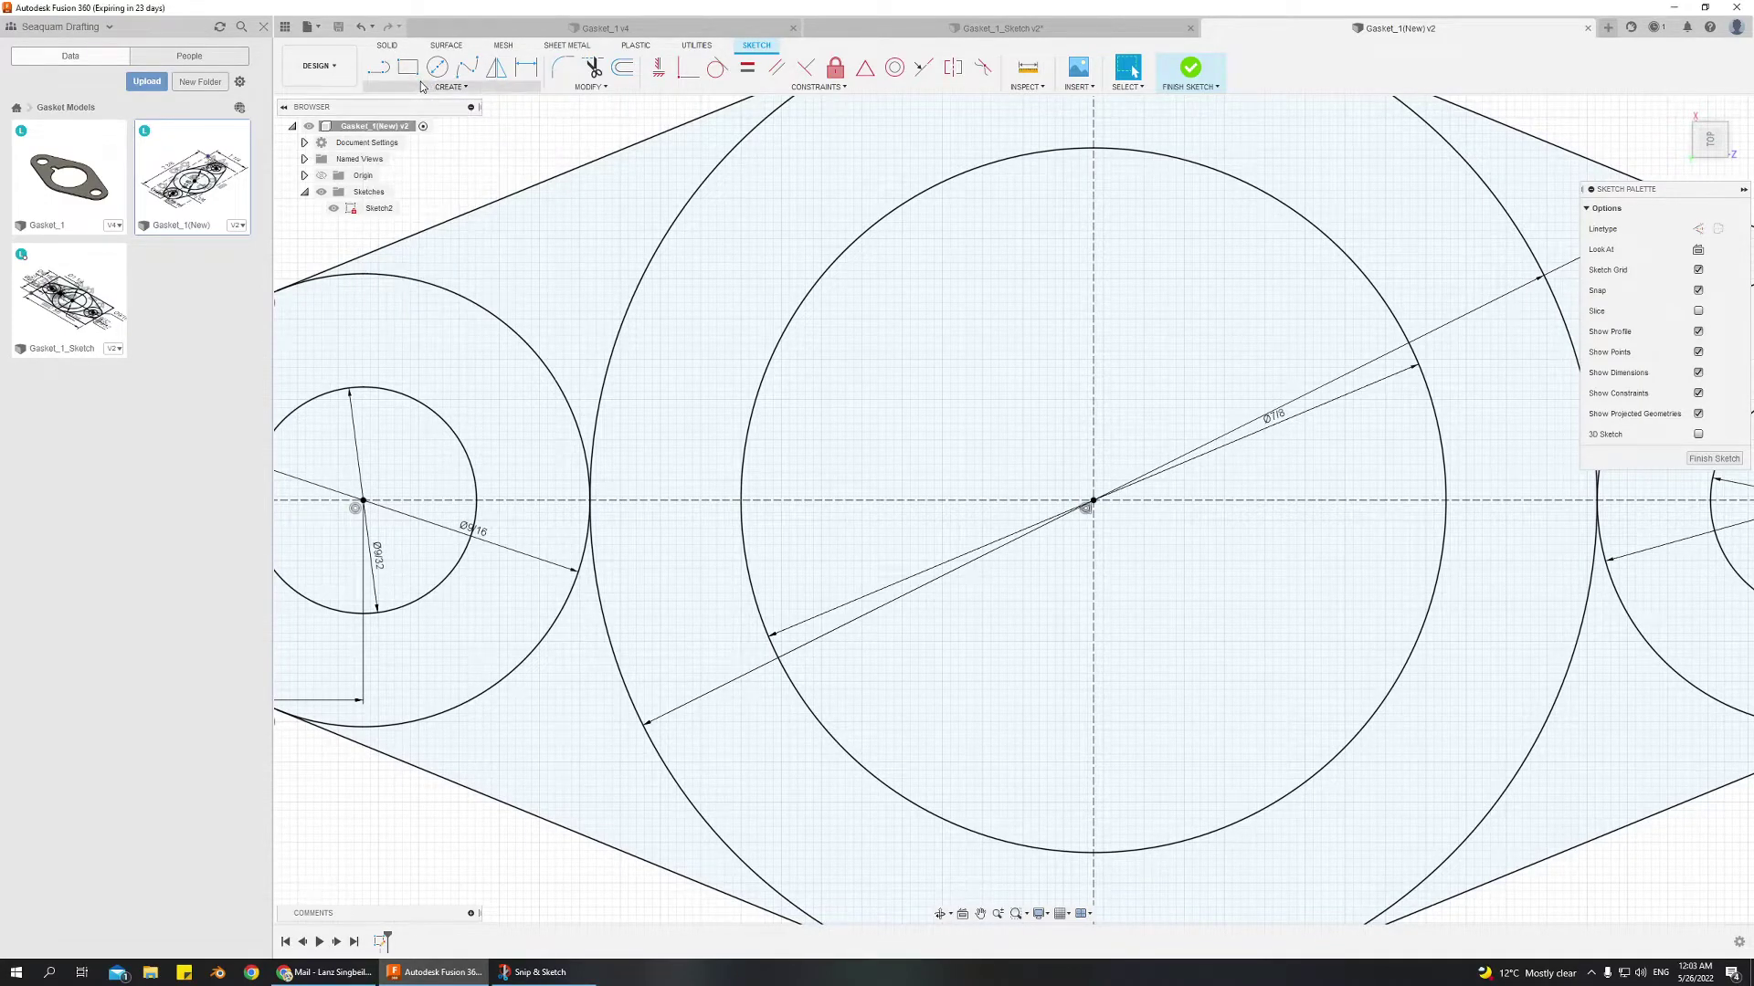
mouse_move(421, 117)
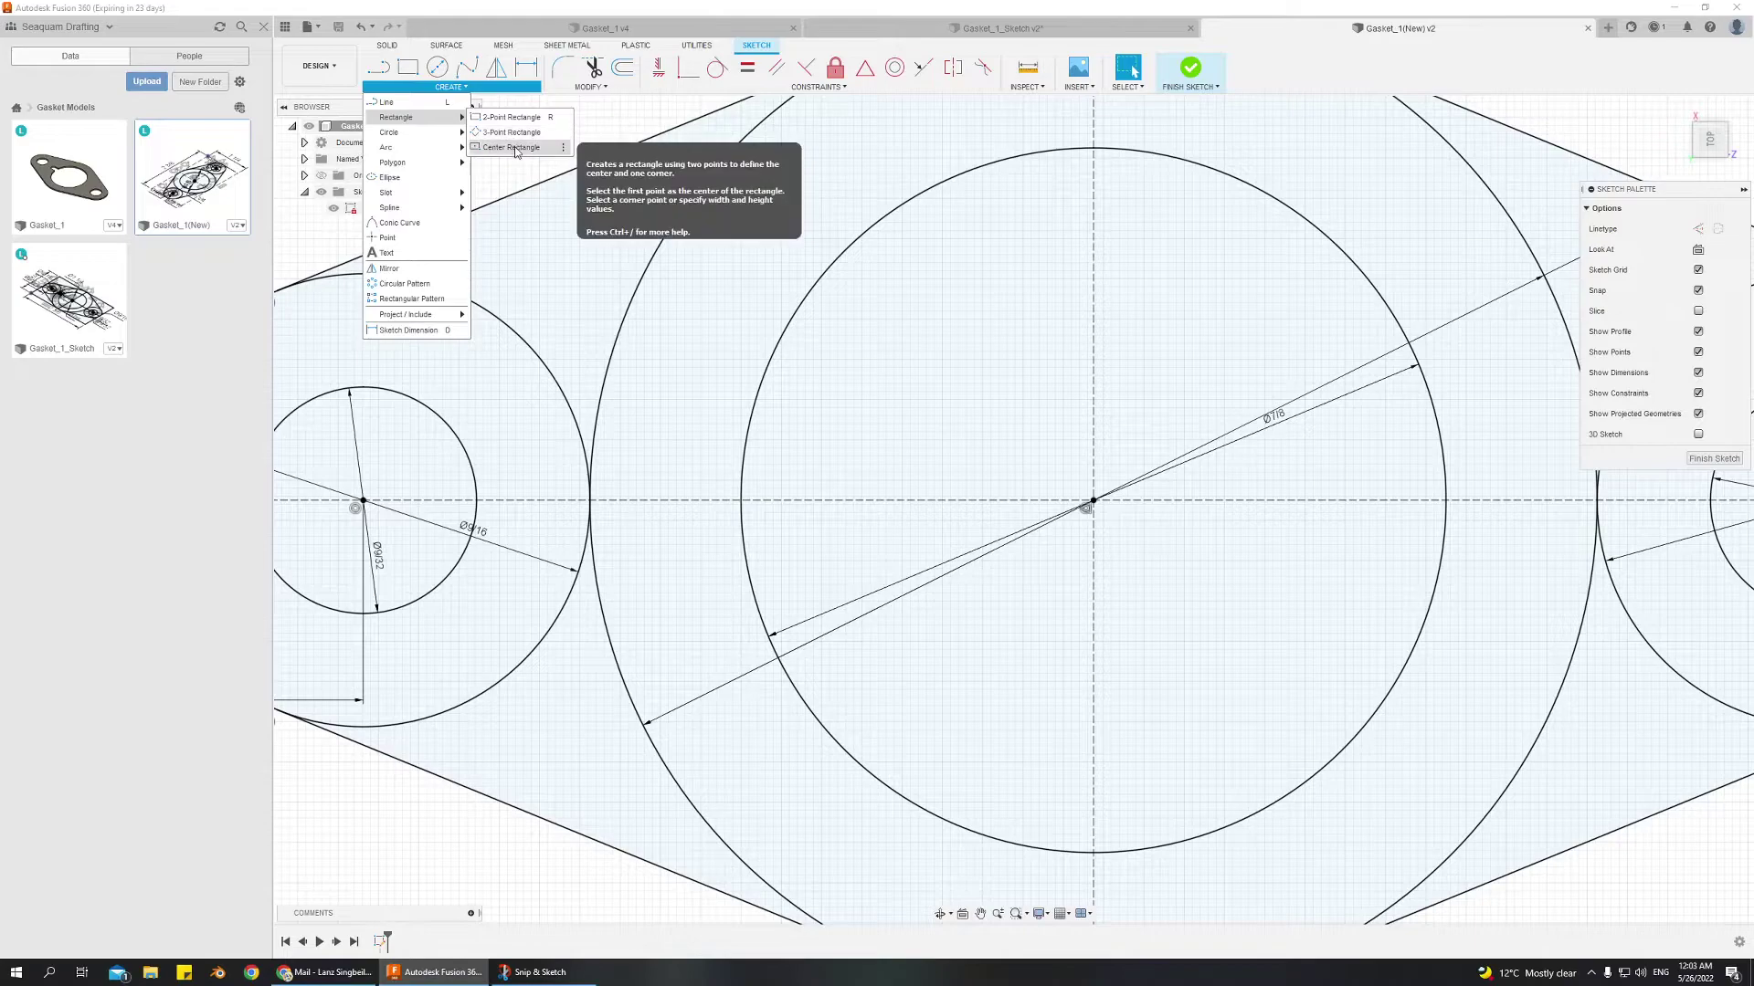
click(517, 147)
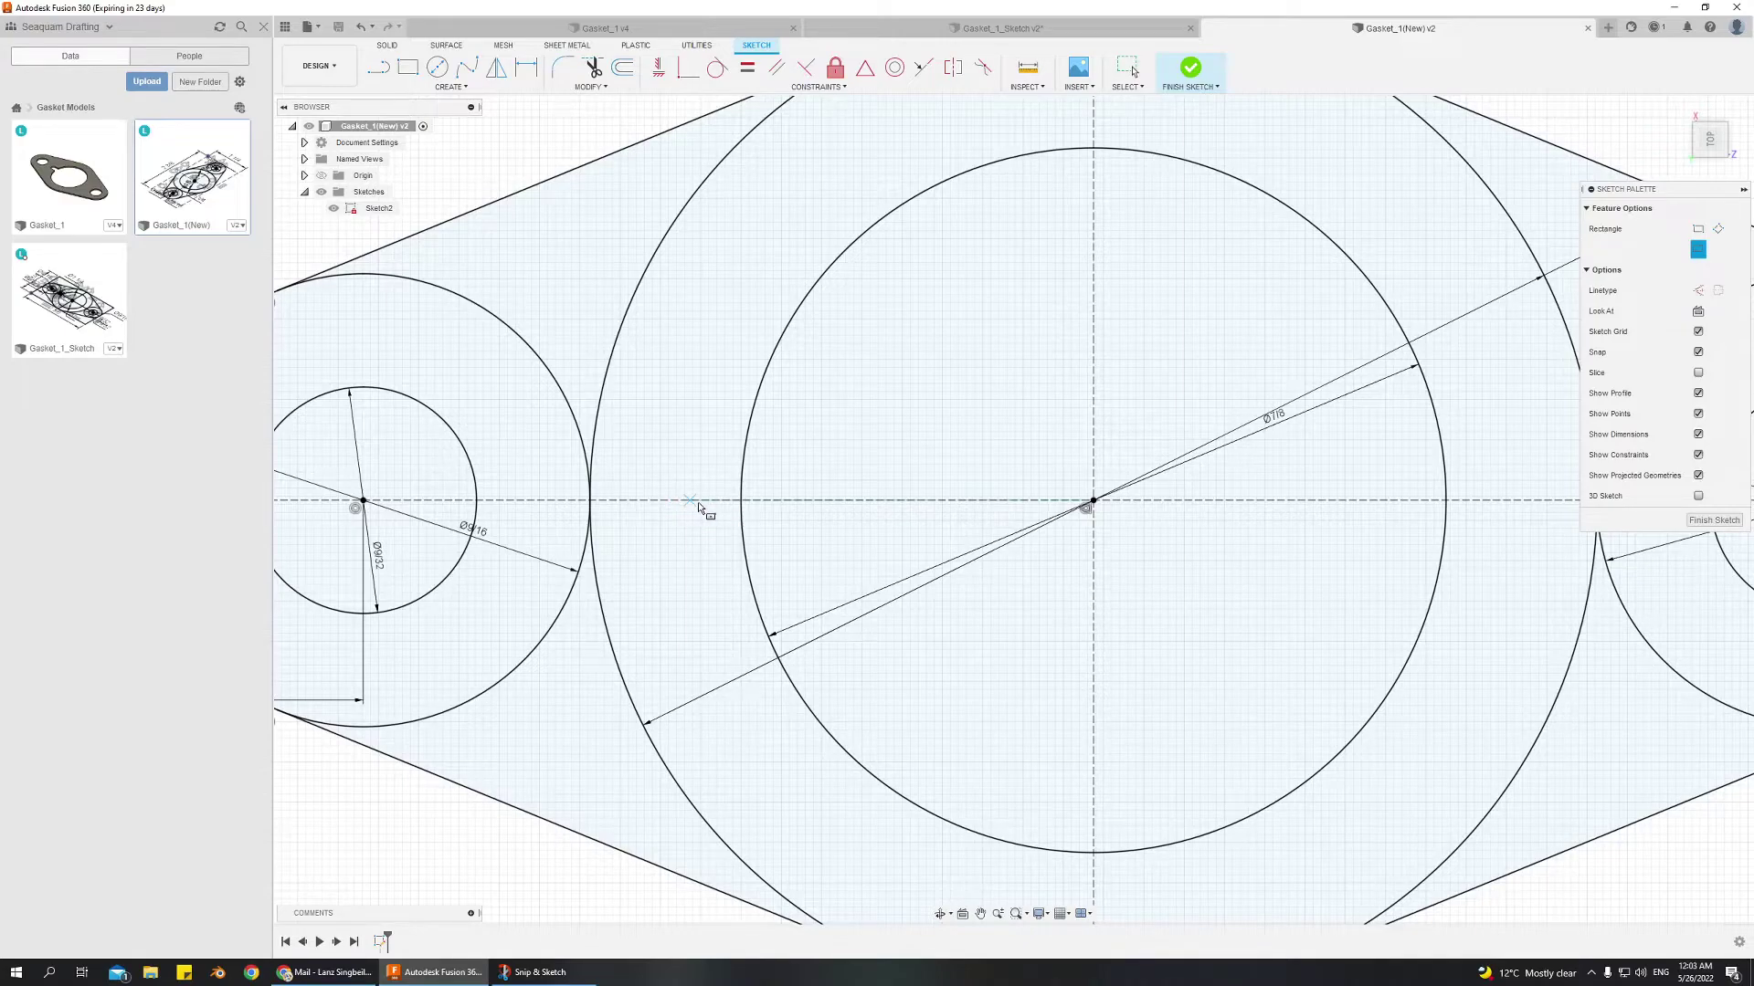
click(698, 500)
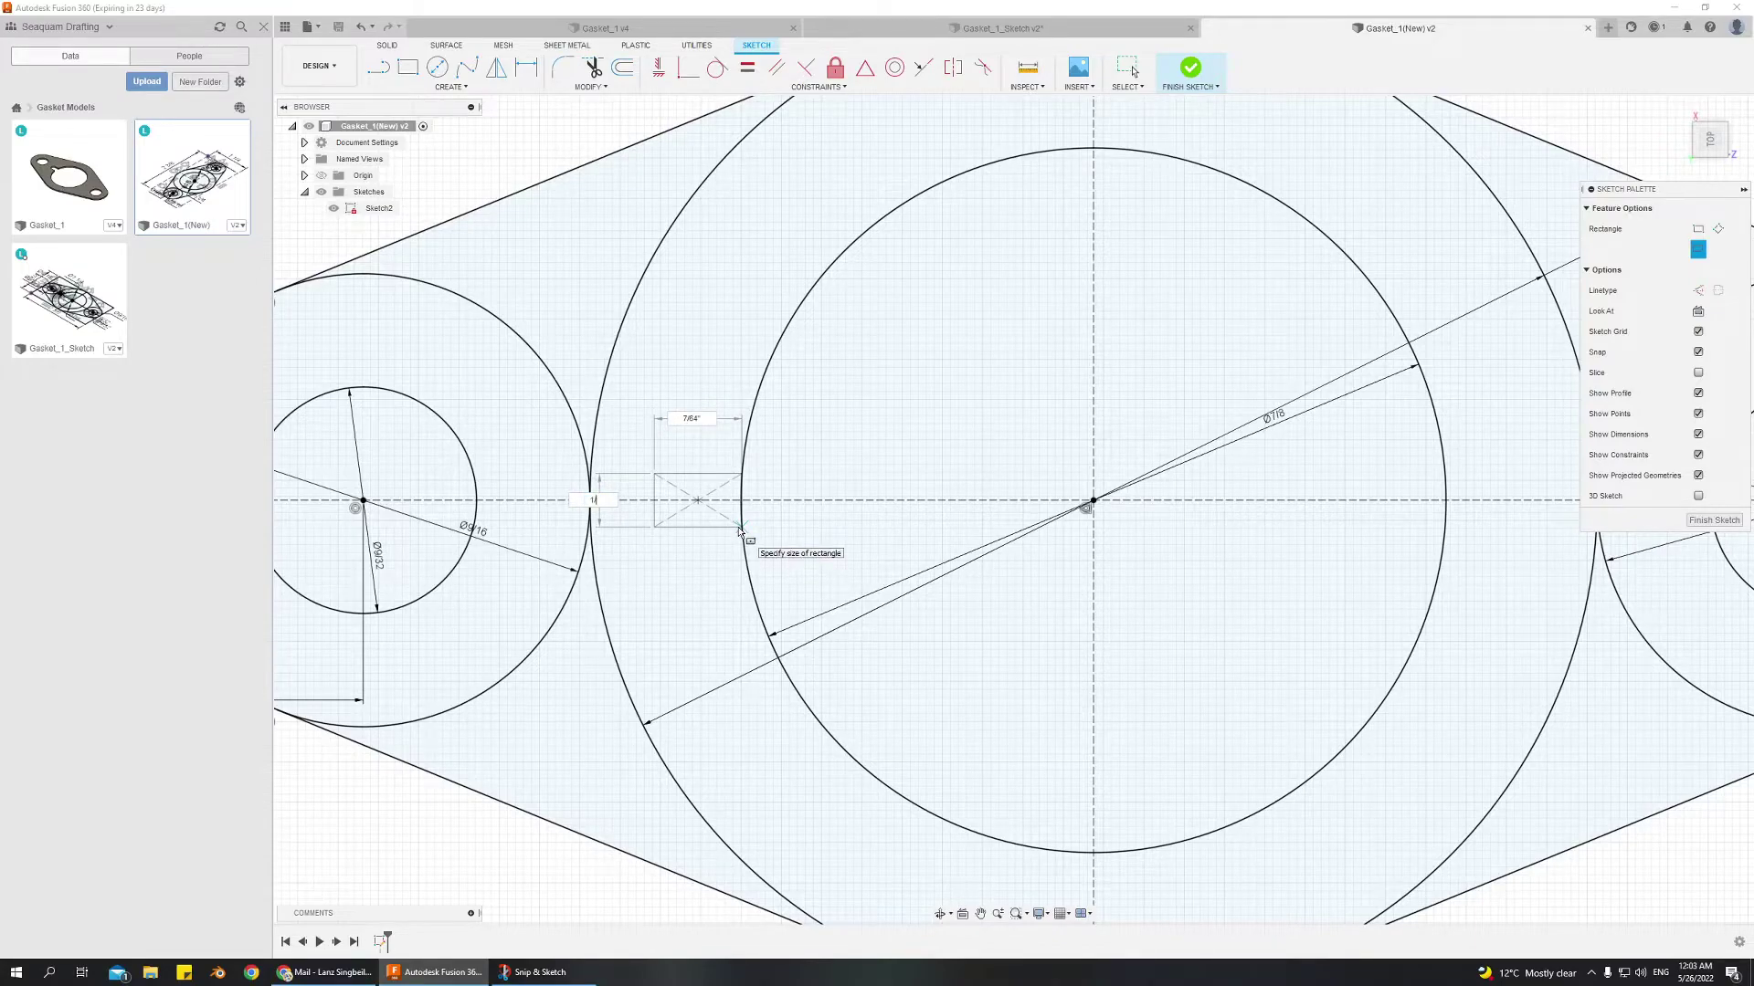
text(1/8)
key(Tab)
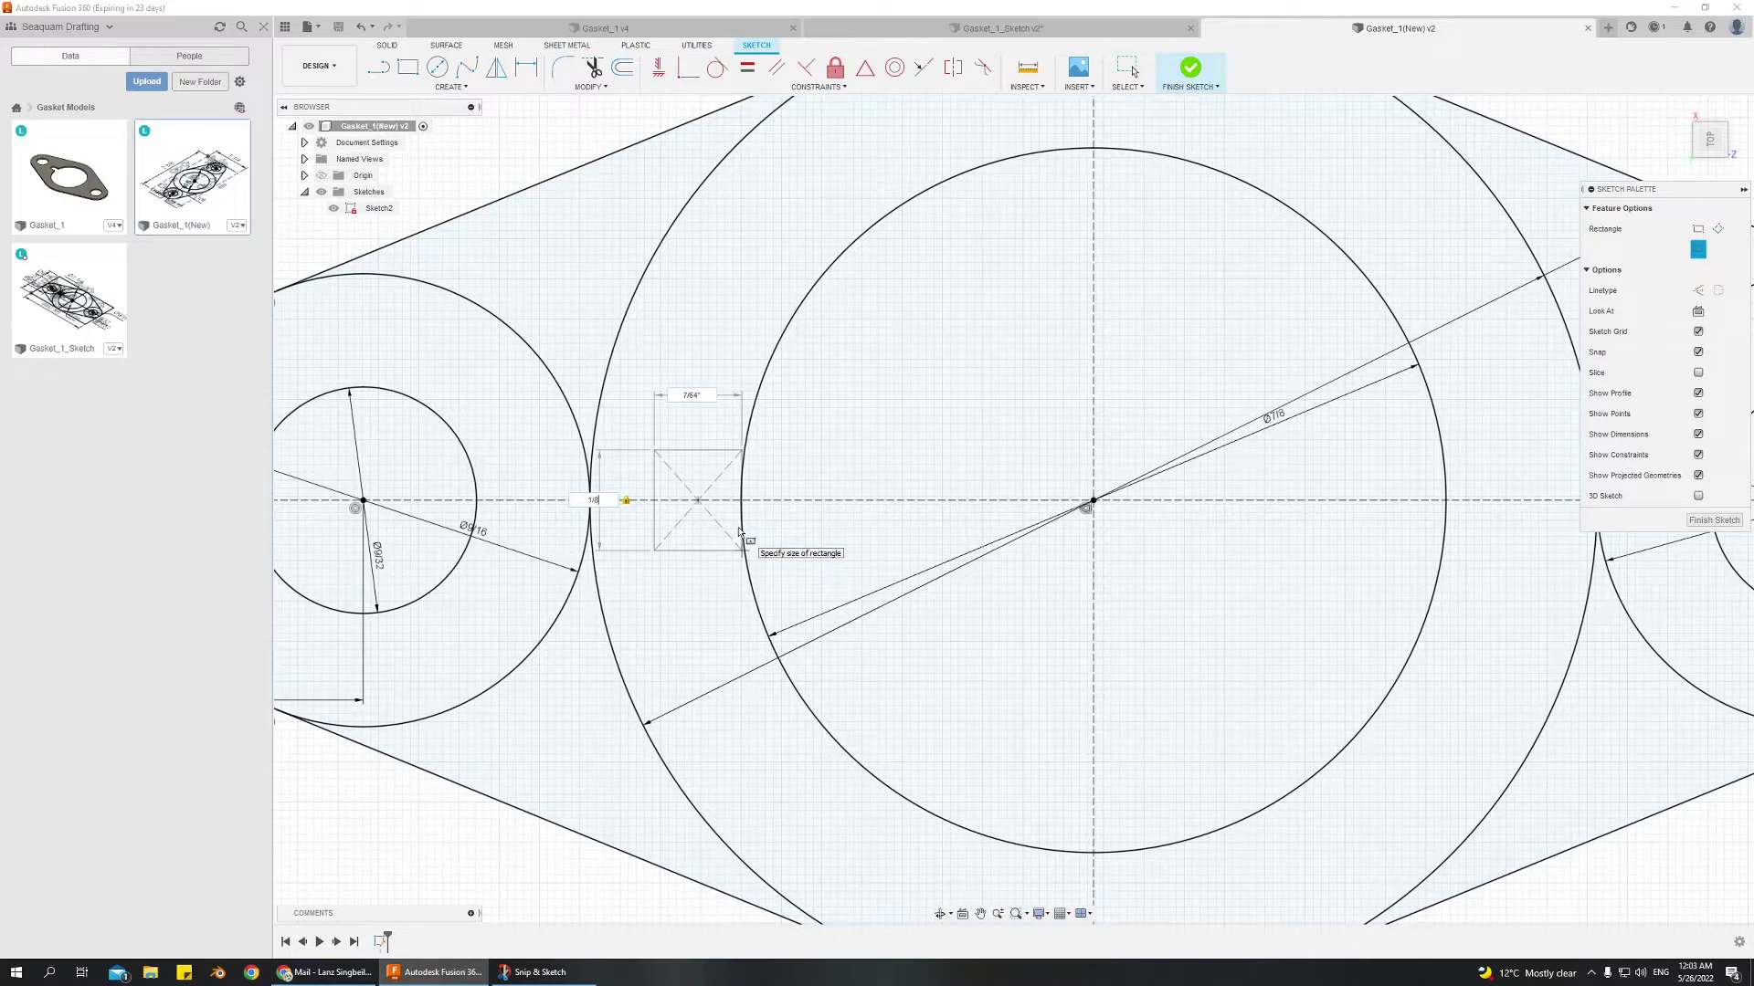
key(Tab)
text(5/32)
key(Tab)
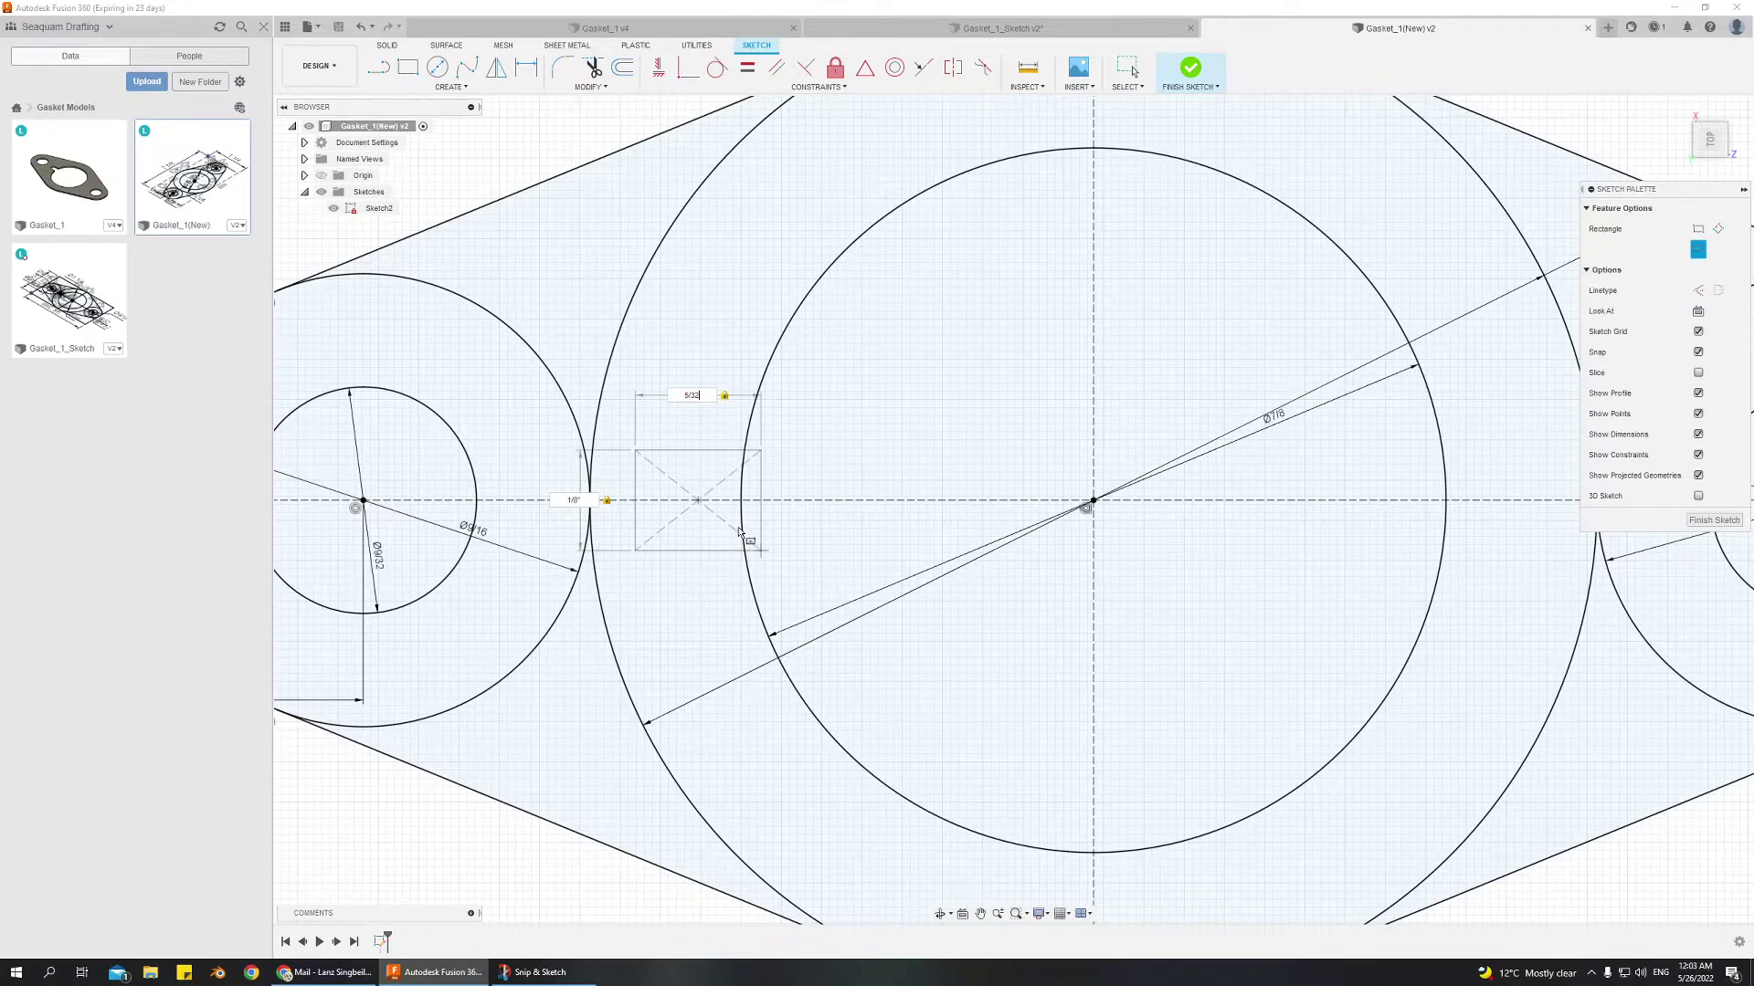
key(Return)
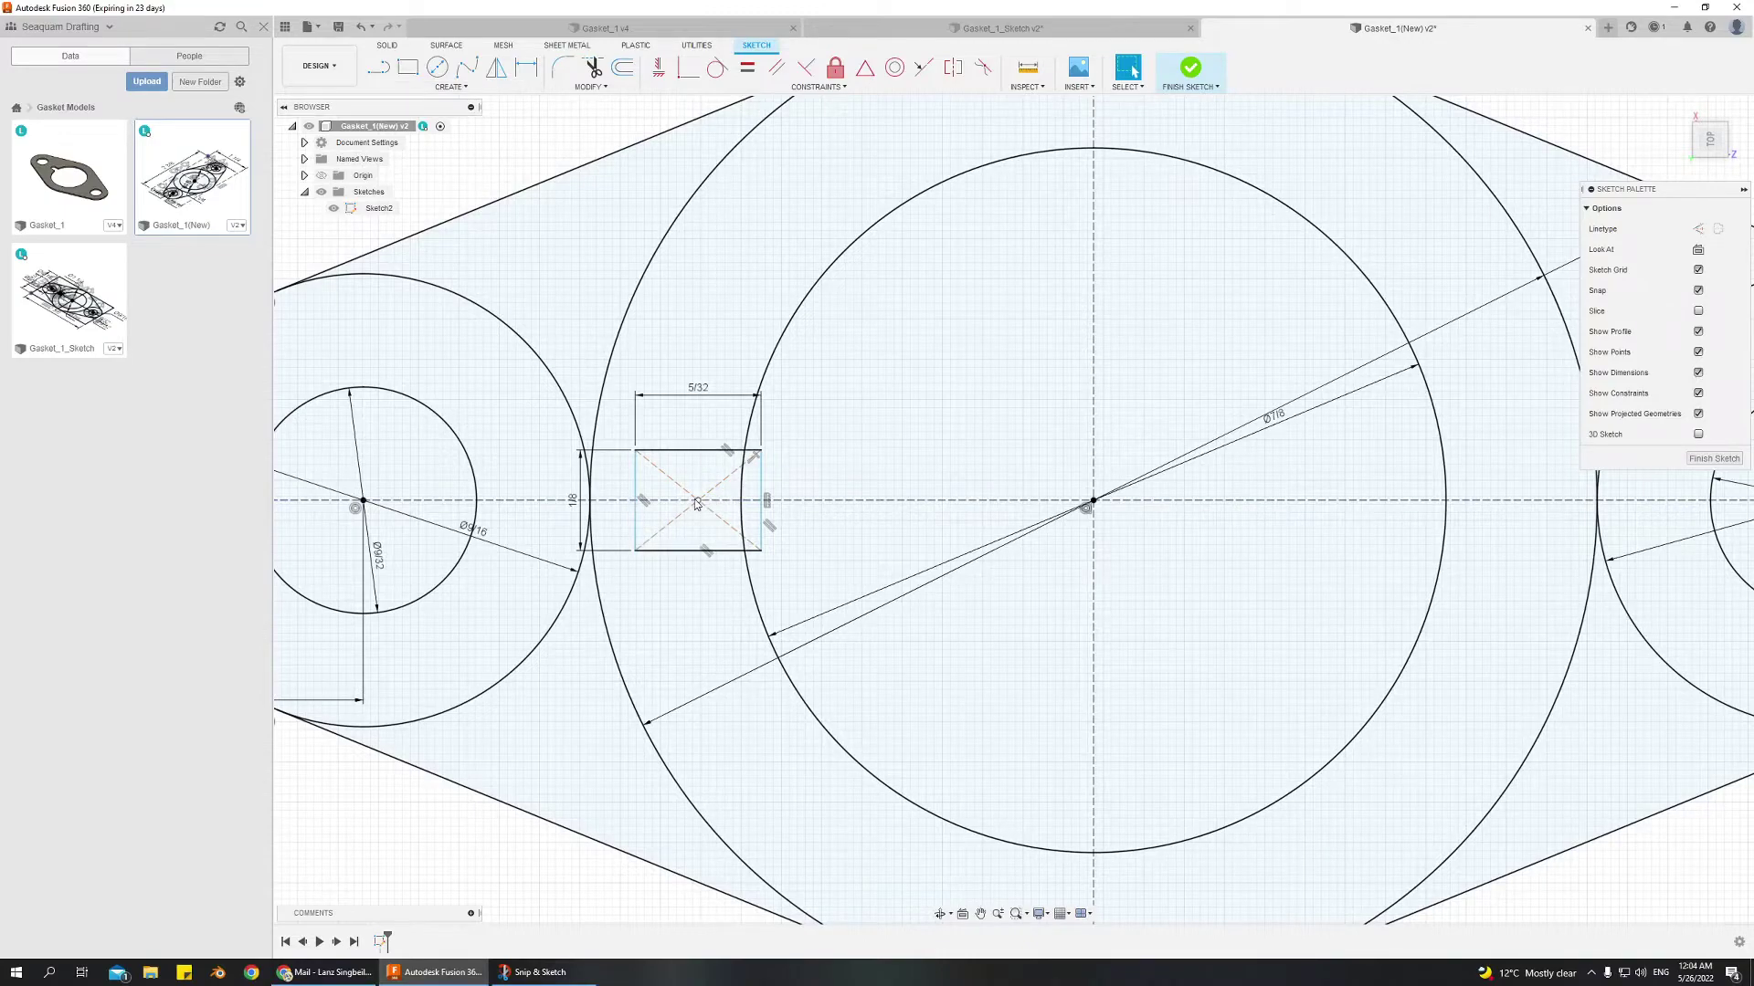
Shift the small rectangle left along the centre line into the ring between the 7/8 in and 1 1/4 in circles
mouse_move(698, 508)
mouse_down()
mouse_move(670, 509)
mouse_move(795, 509)
mouse_move(539, 503)
mouse_move(744, 503)
mouse_move(680, 502)
mouse_up()
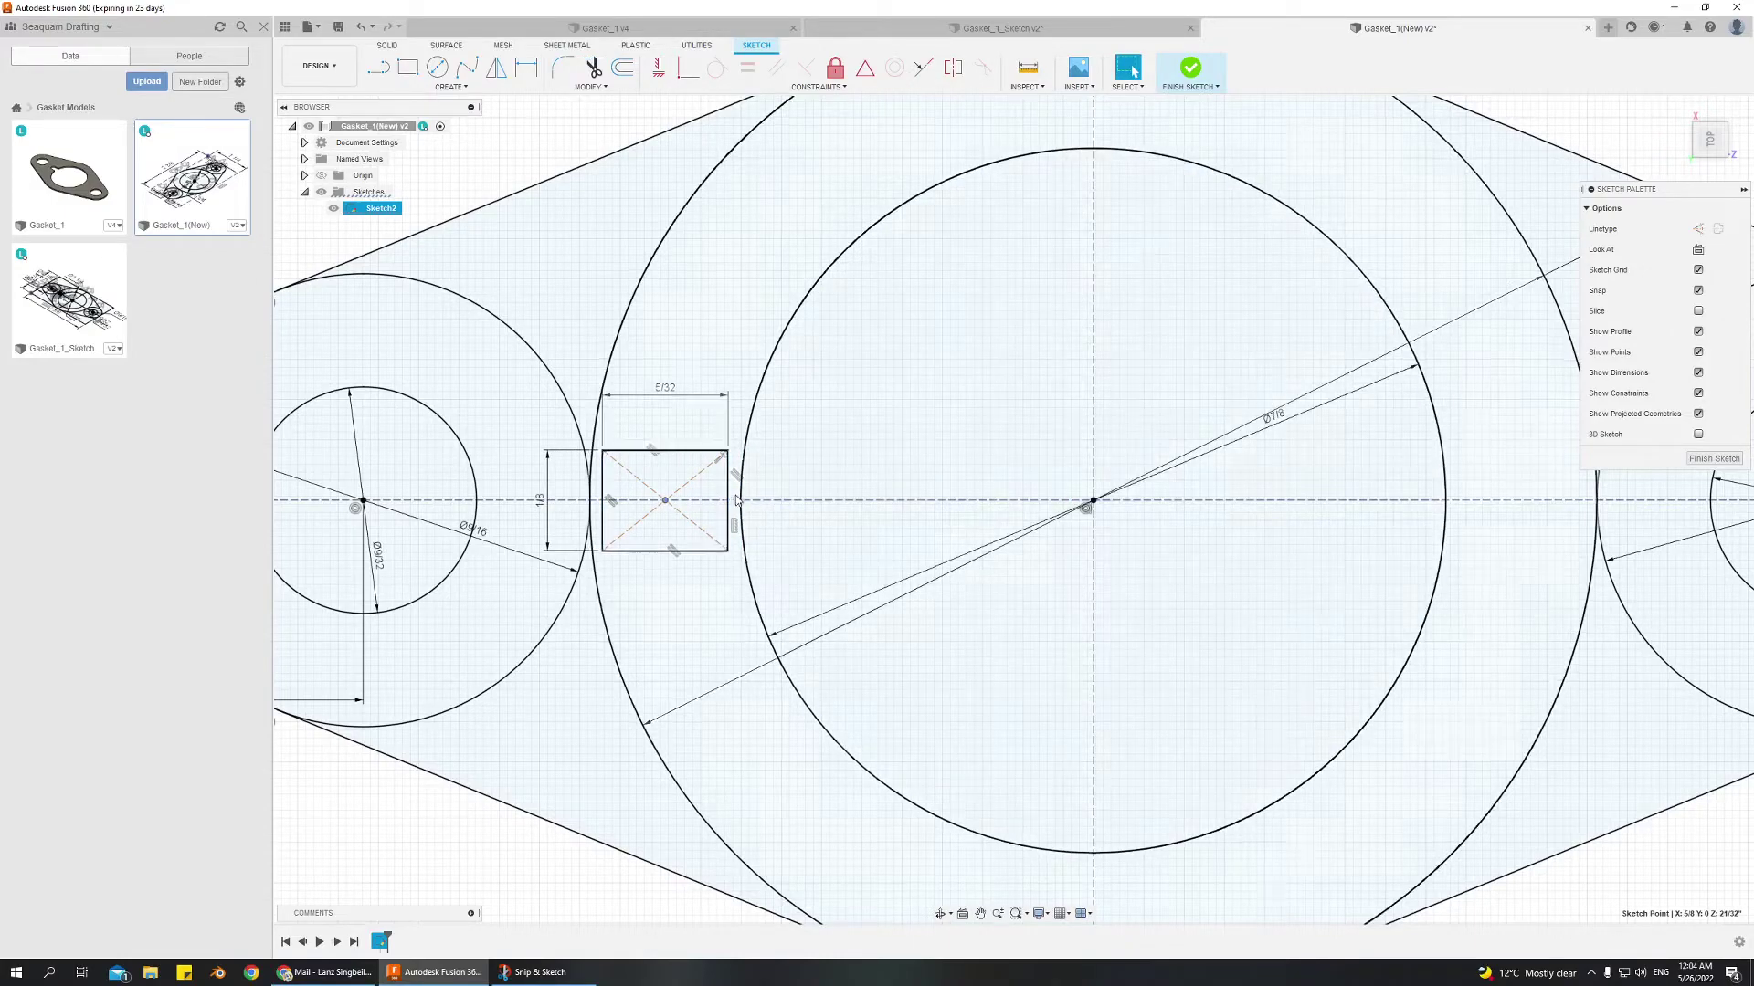
scroll(721, 505, up, 4)
scroll(721, 505, up, 1)
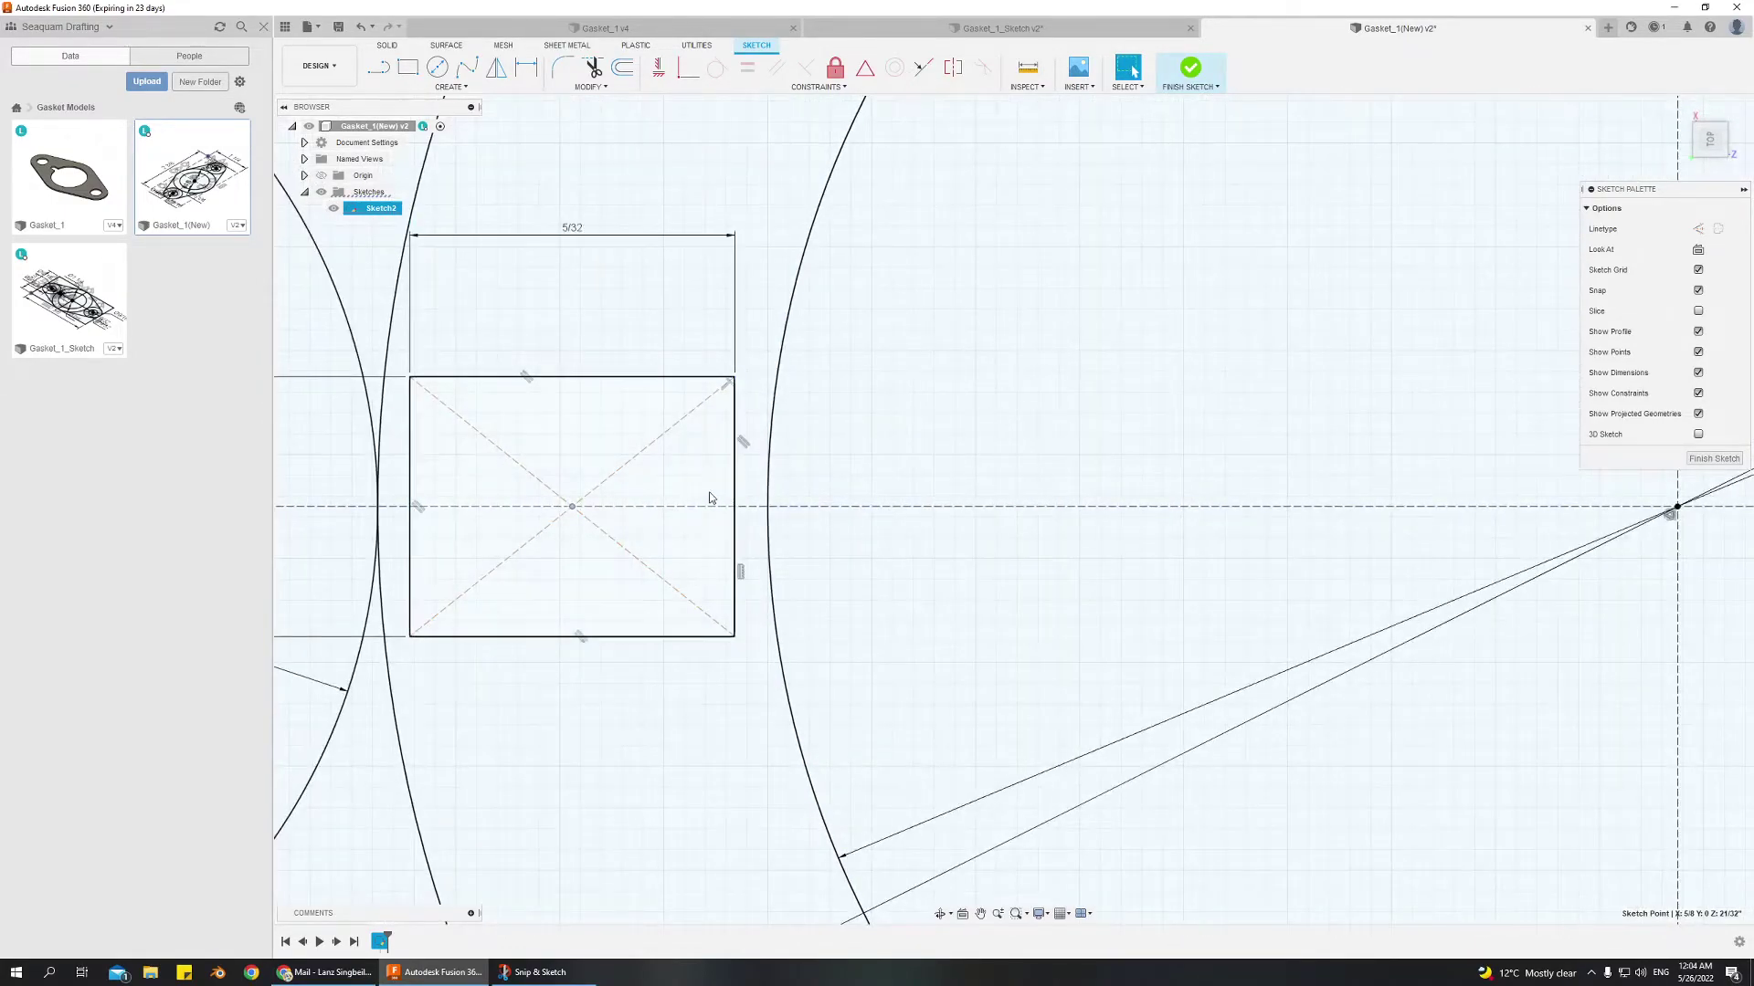
click(571, 508)
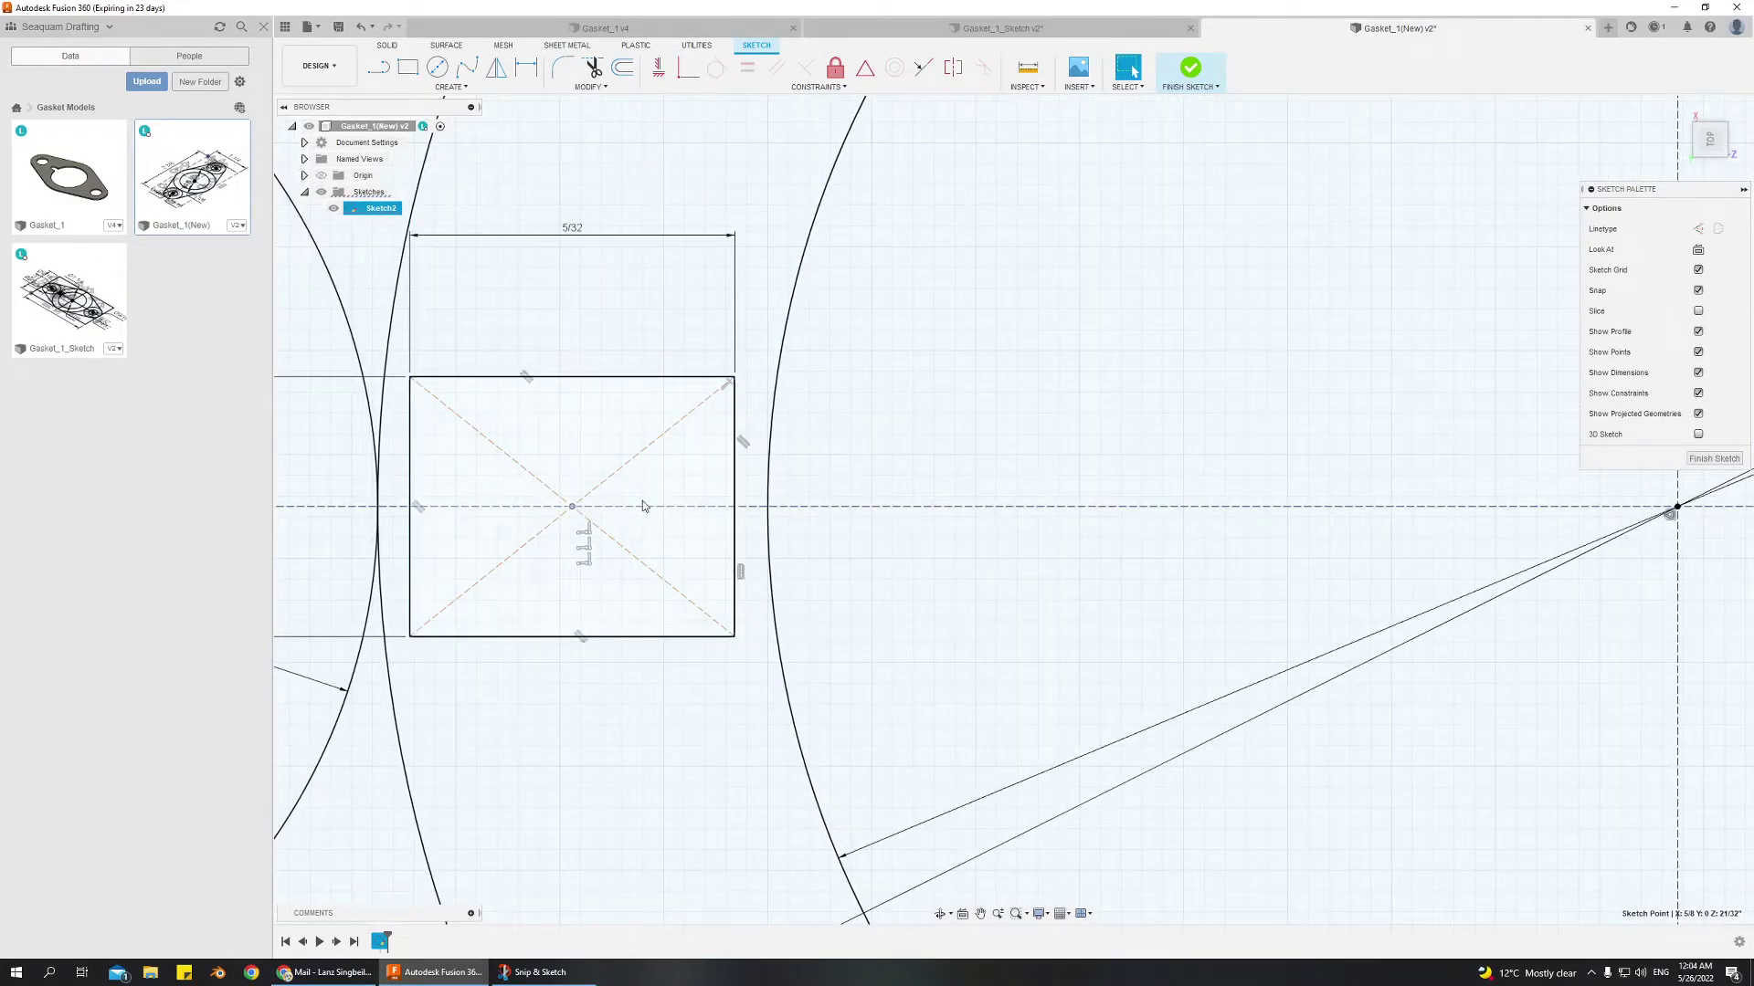
click(734, 490)
click(873, 446)
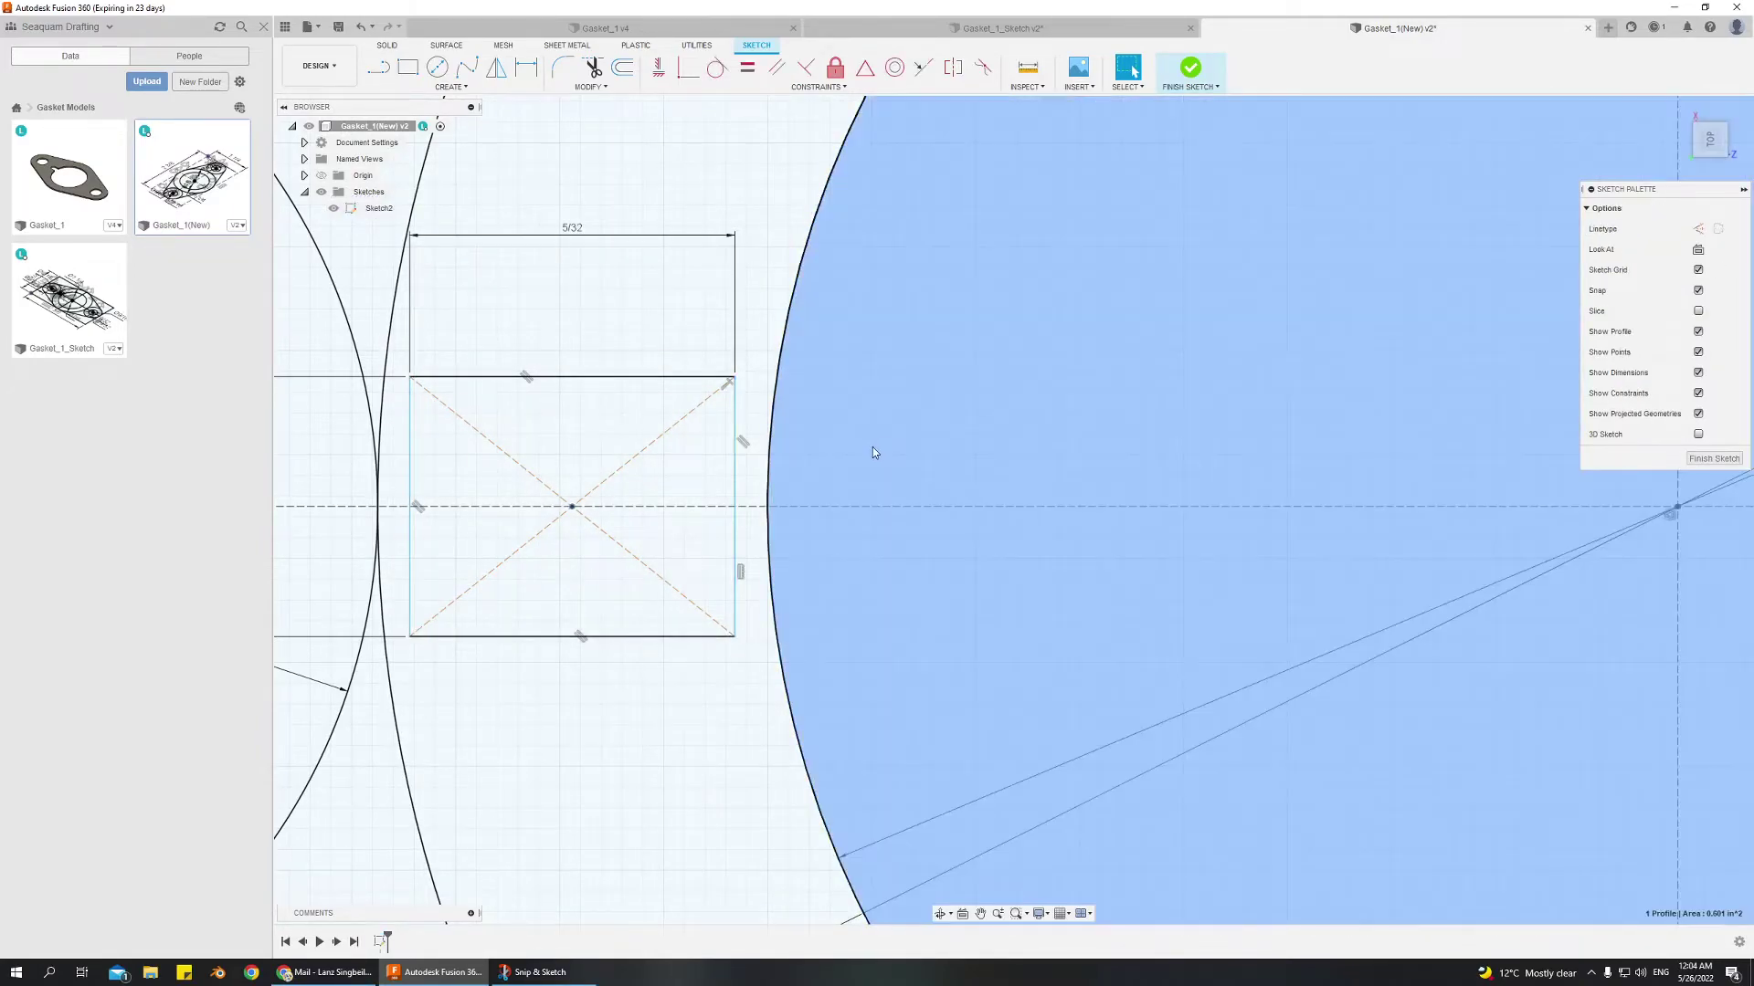
click(728, 668)
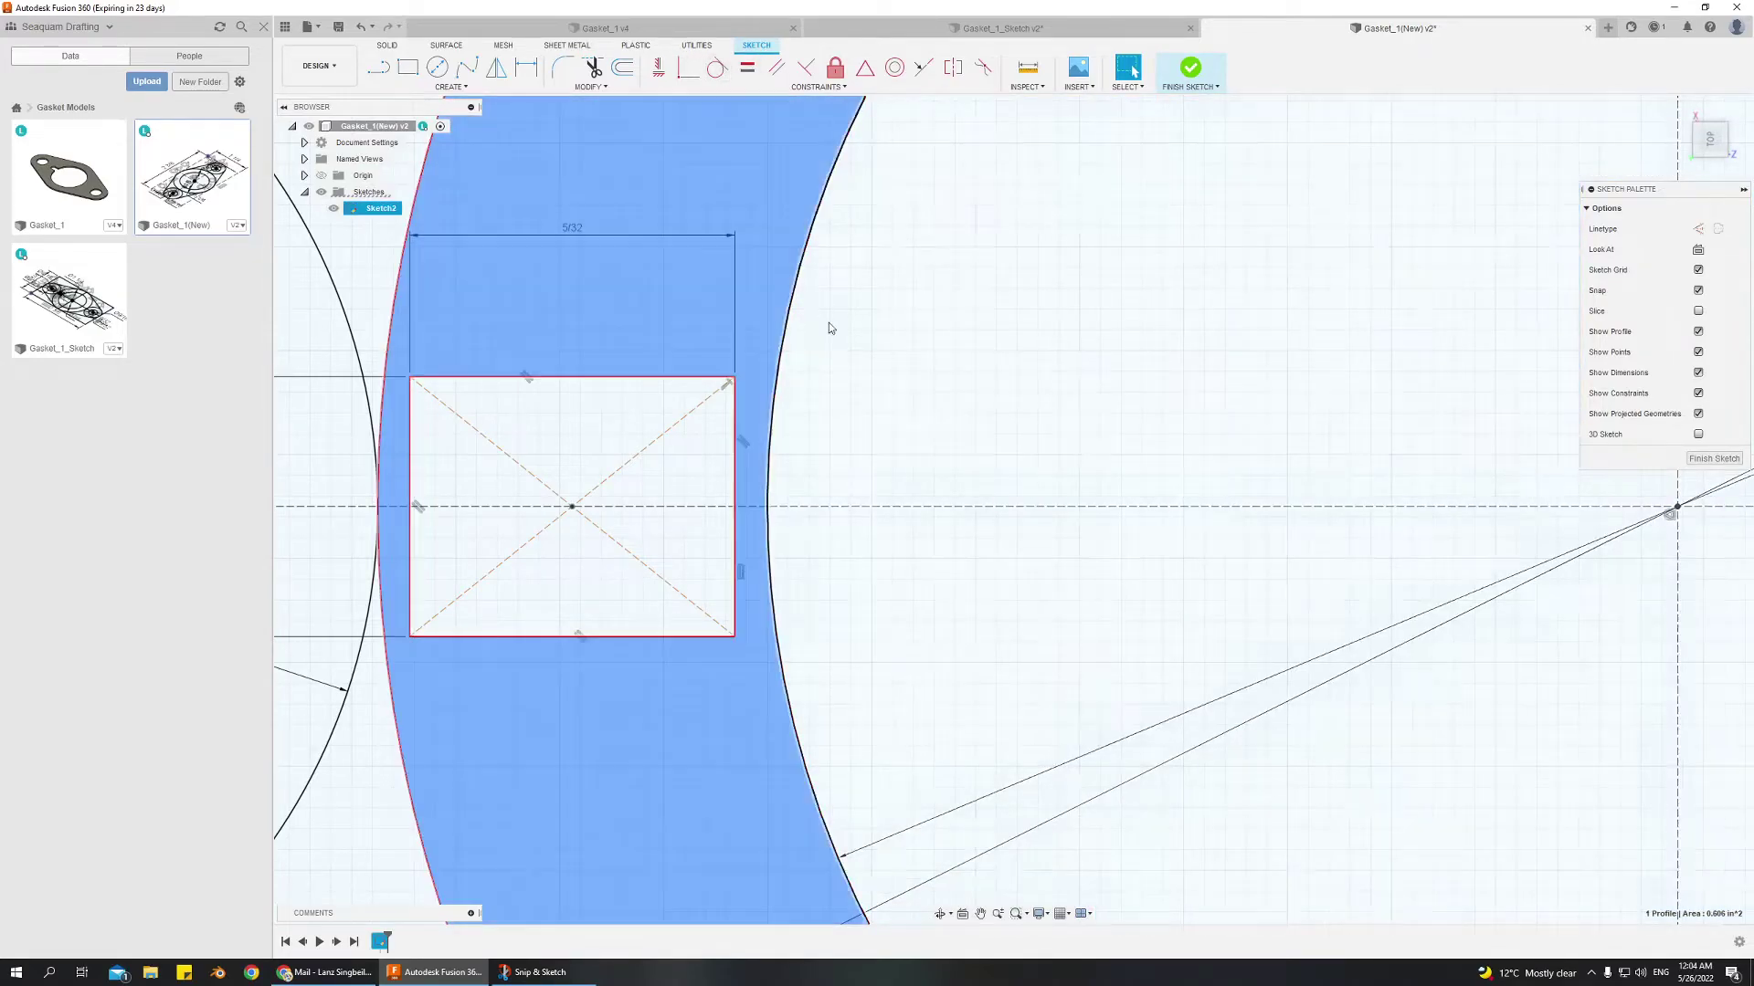
scroll(825, 506, up, 2)
scroll(763, 721, down, 4)
scroll(763, 724, down, 2)
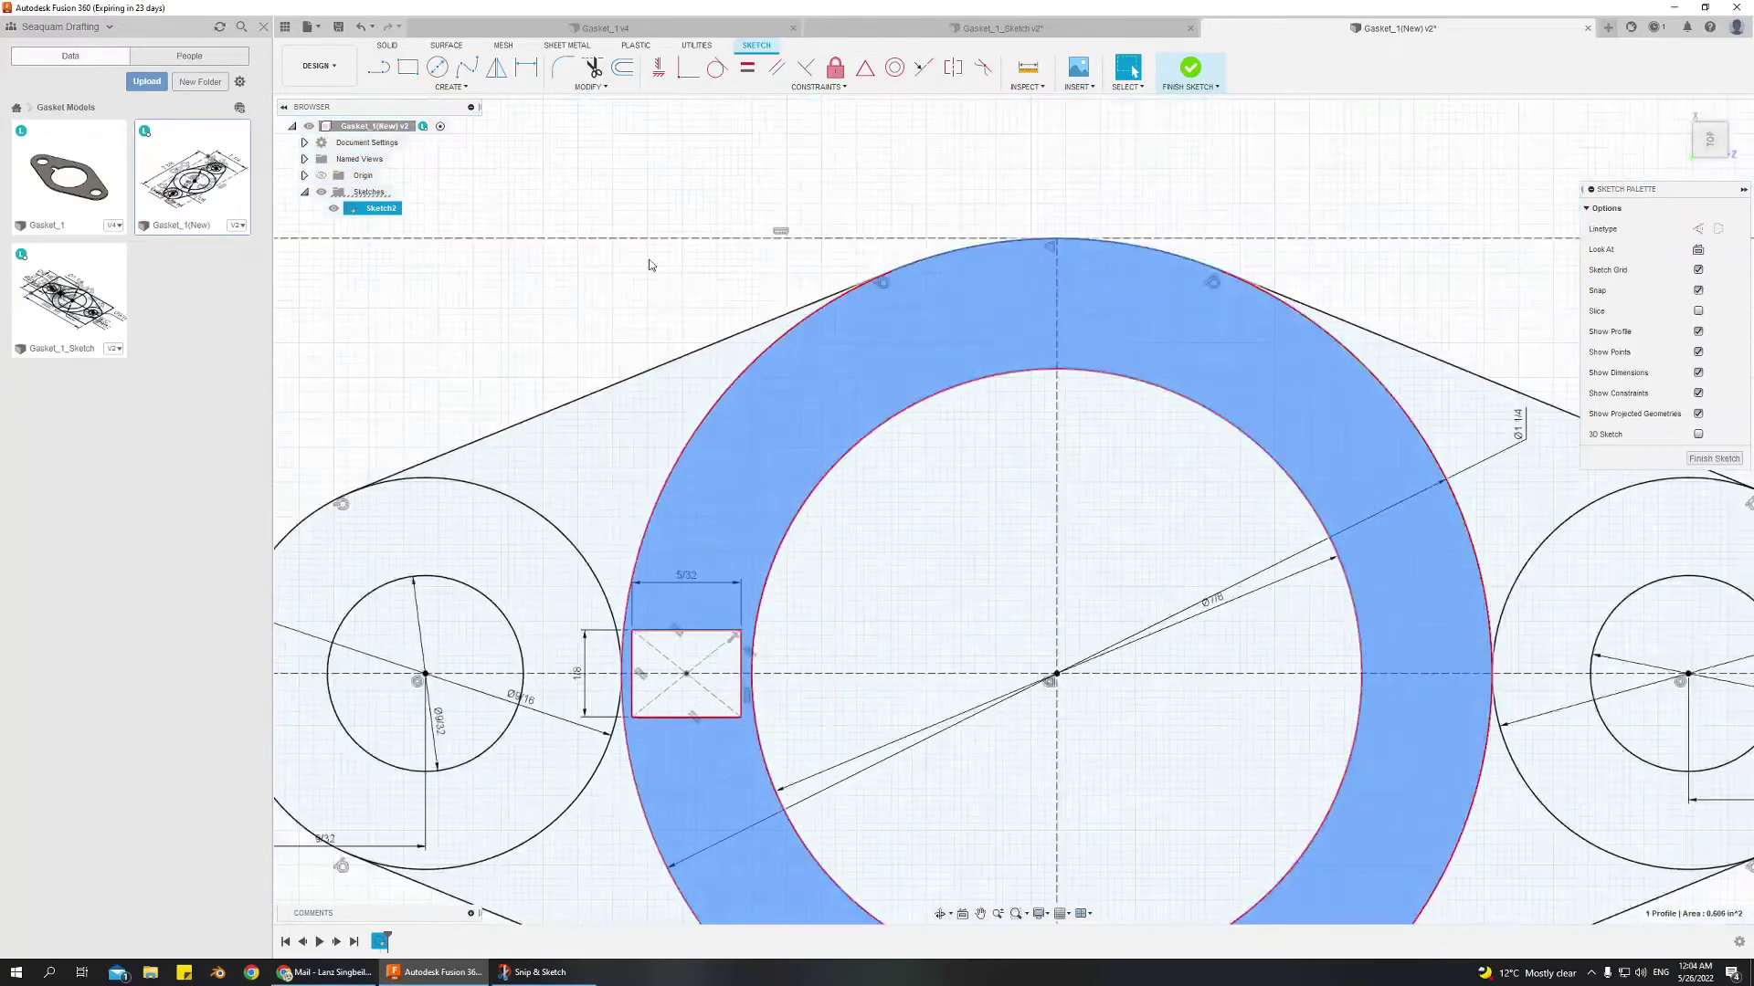
Make the small rectangle's right edge tangent to the 7/8 in circle
click(654, 287)
scroll(676, 274, up, 4)
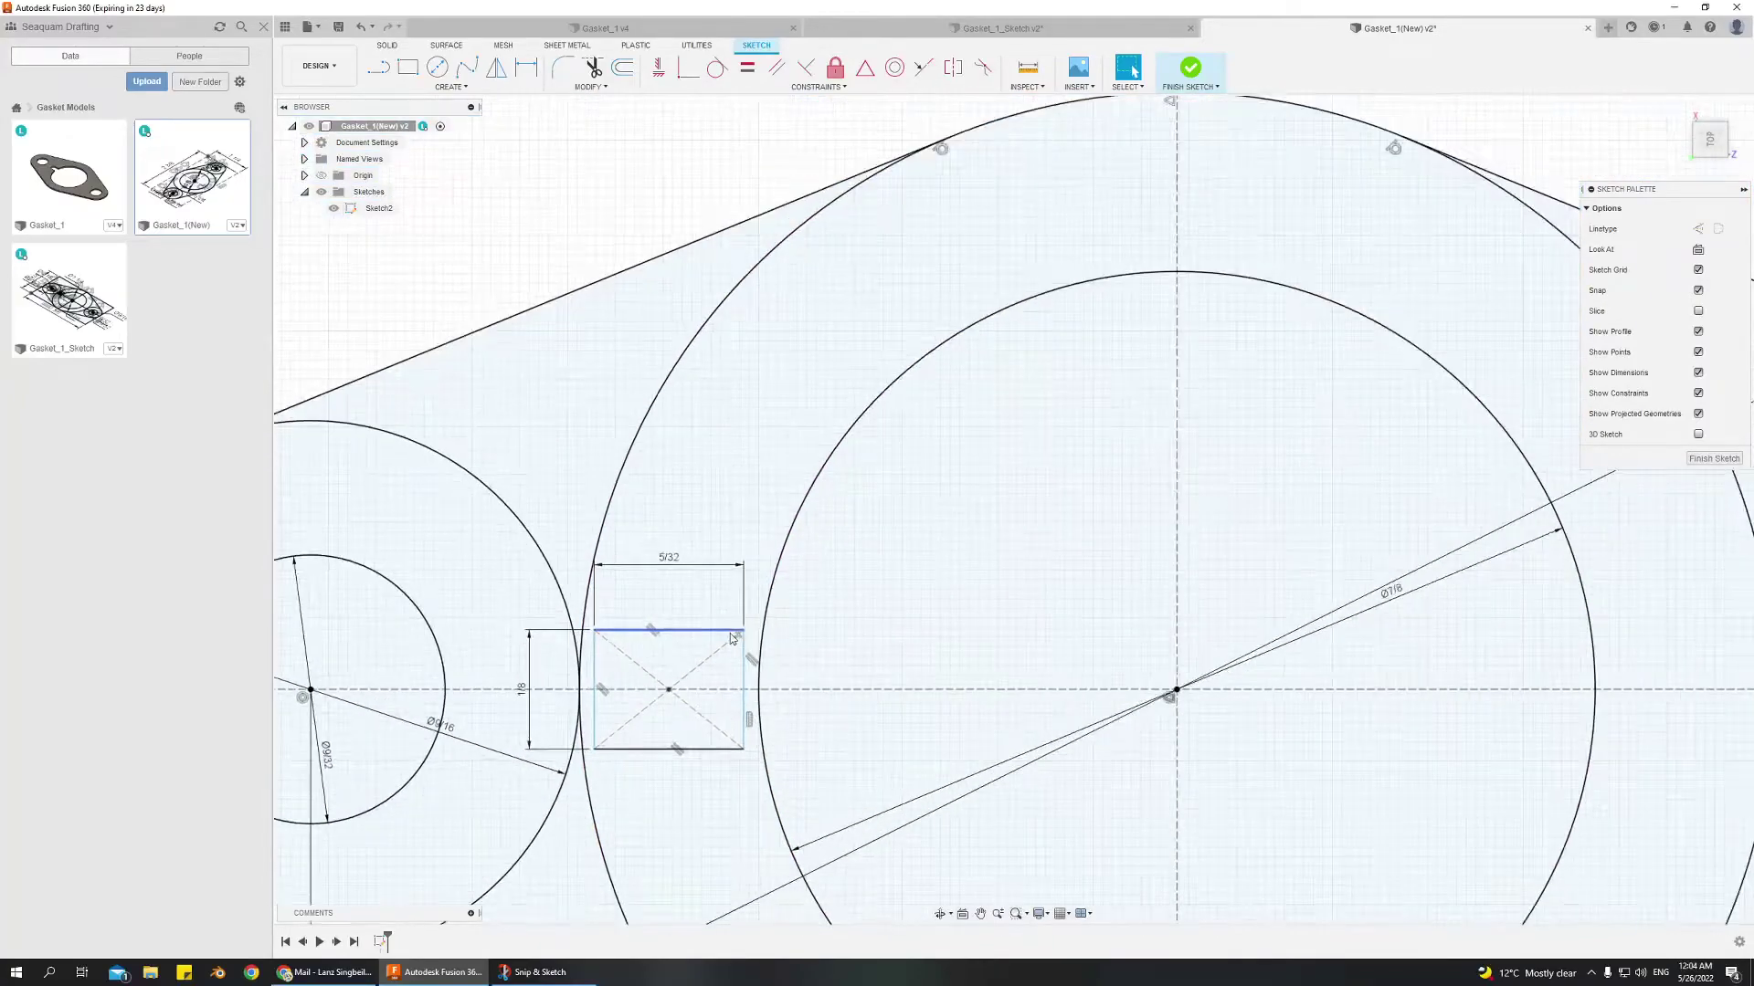
click(717, 68)
click(764, 724)
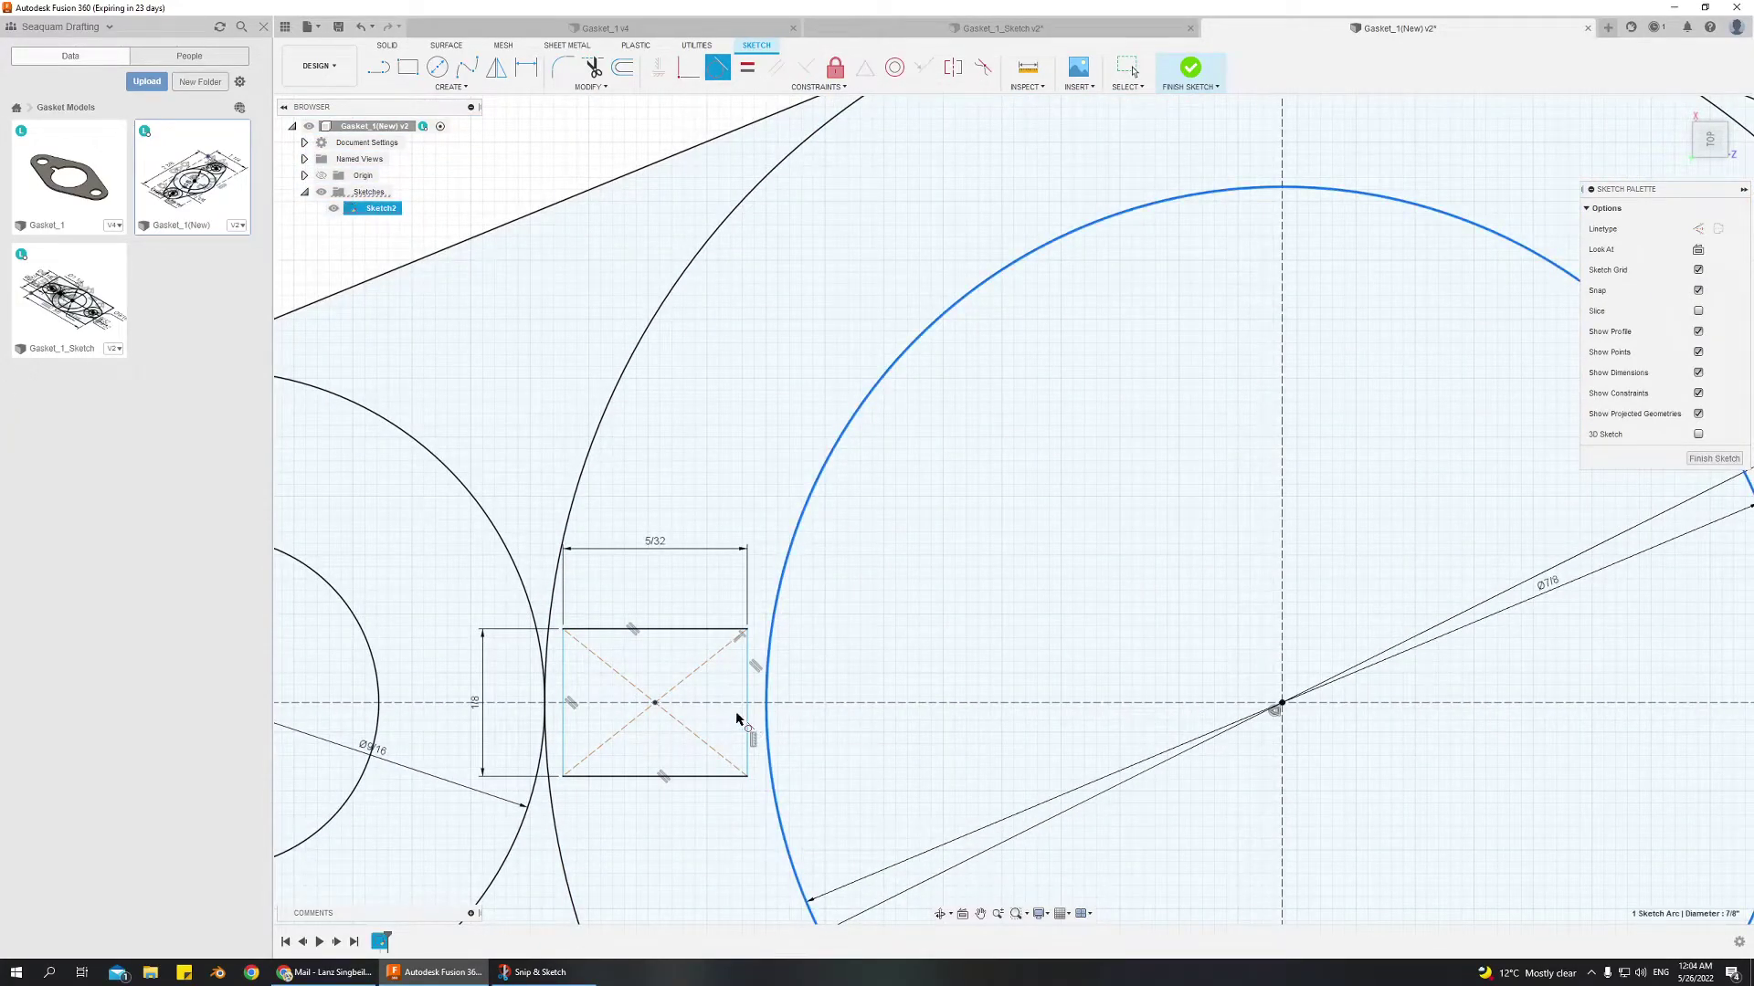
click(748, 717)
scroll(777, 749, up, 6)
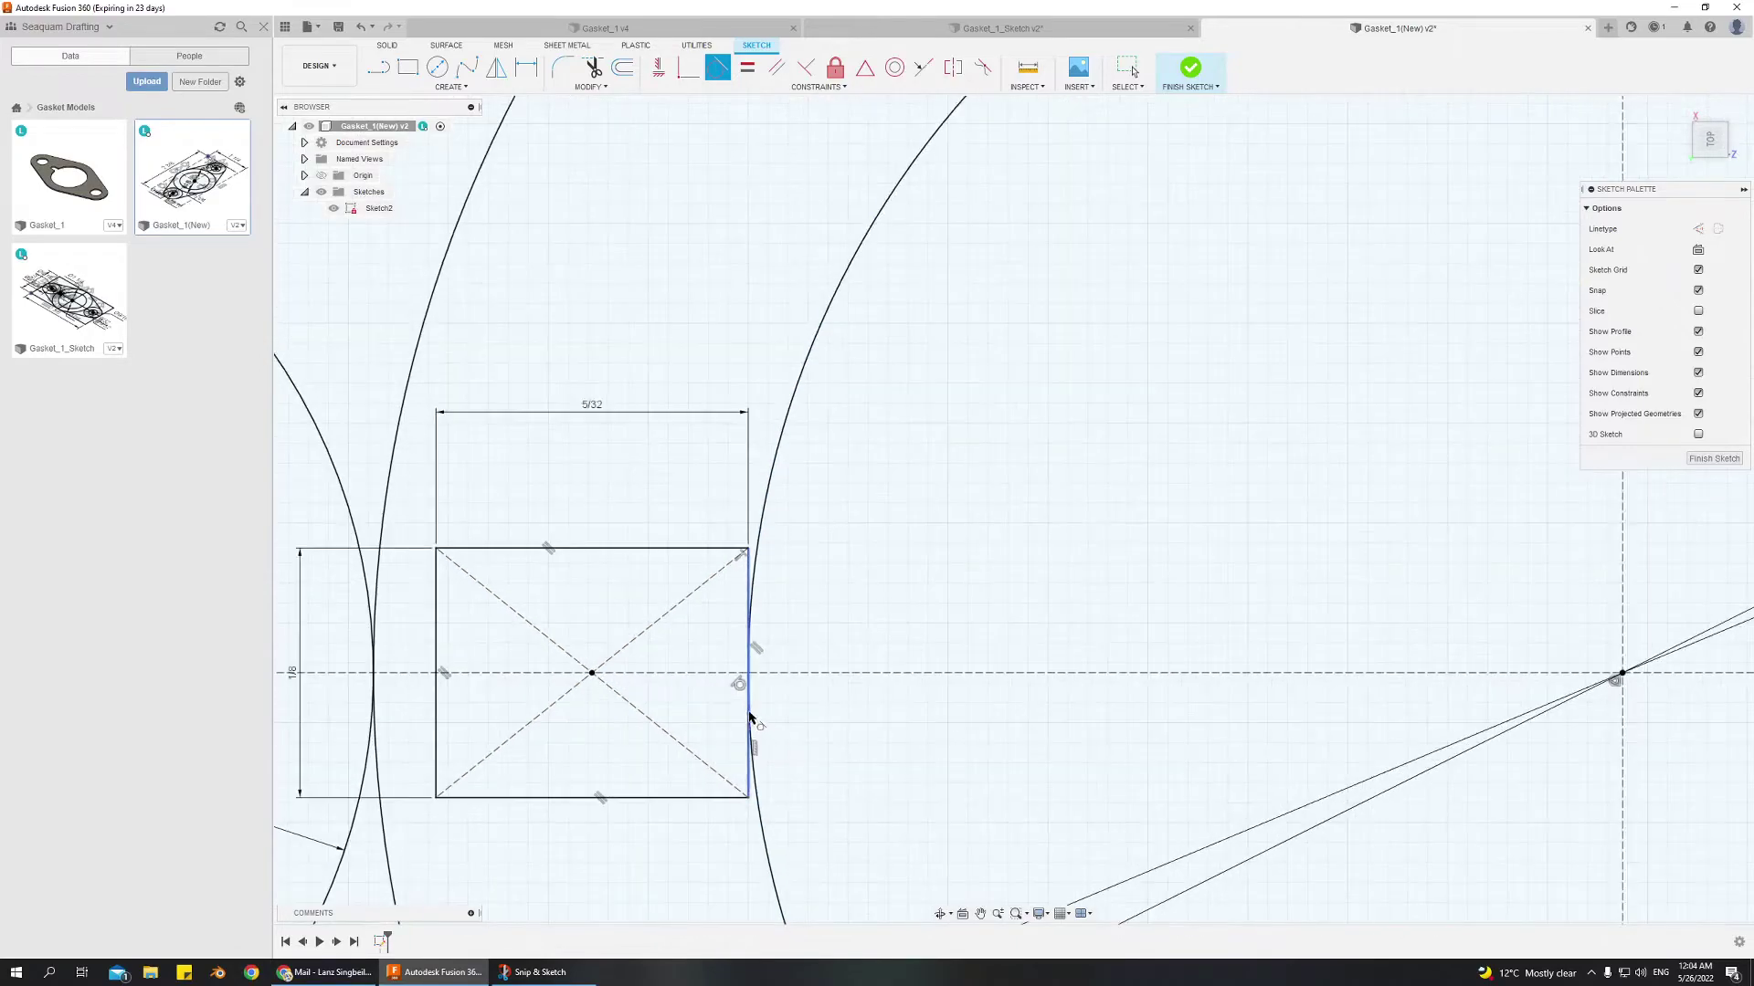
scroll(772, 718, down, 3)
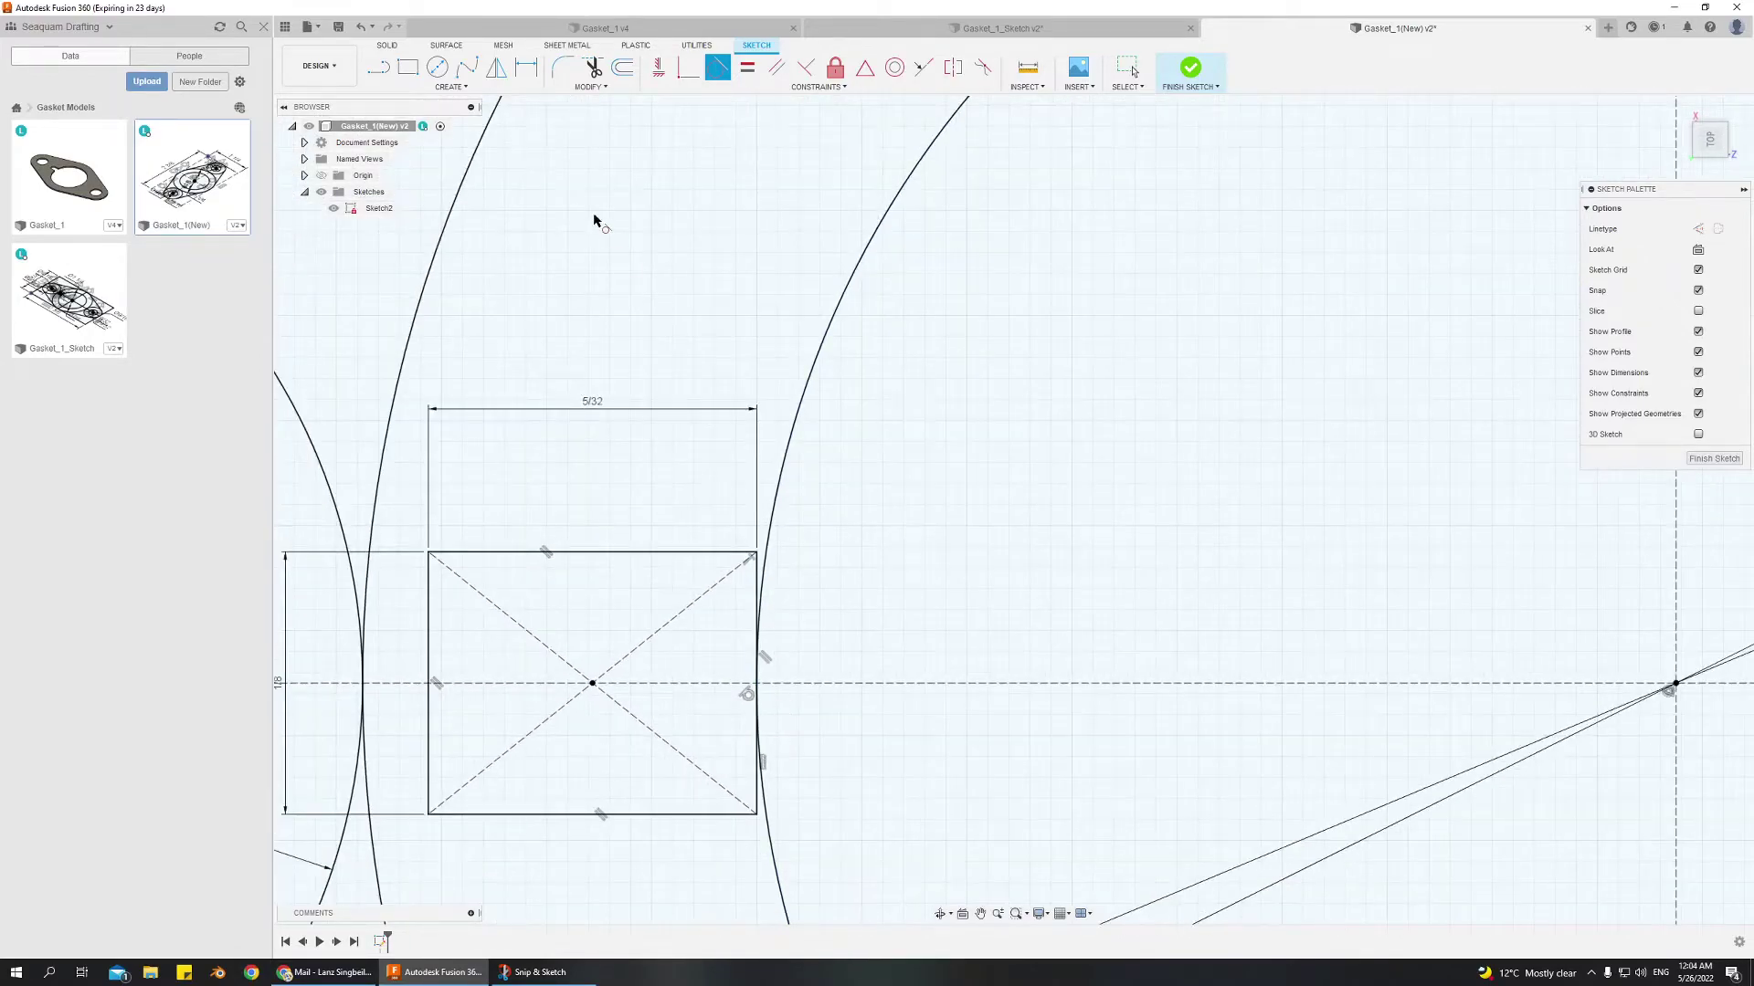
Draw a short horizontal line from the small rectangle's upper-right corner to the 7/8 in circle
click(378, 68)
scroll(749, 548, up, 6)
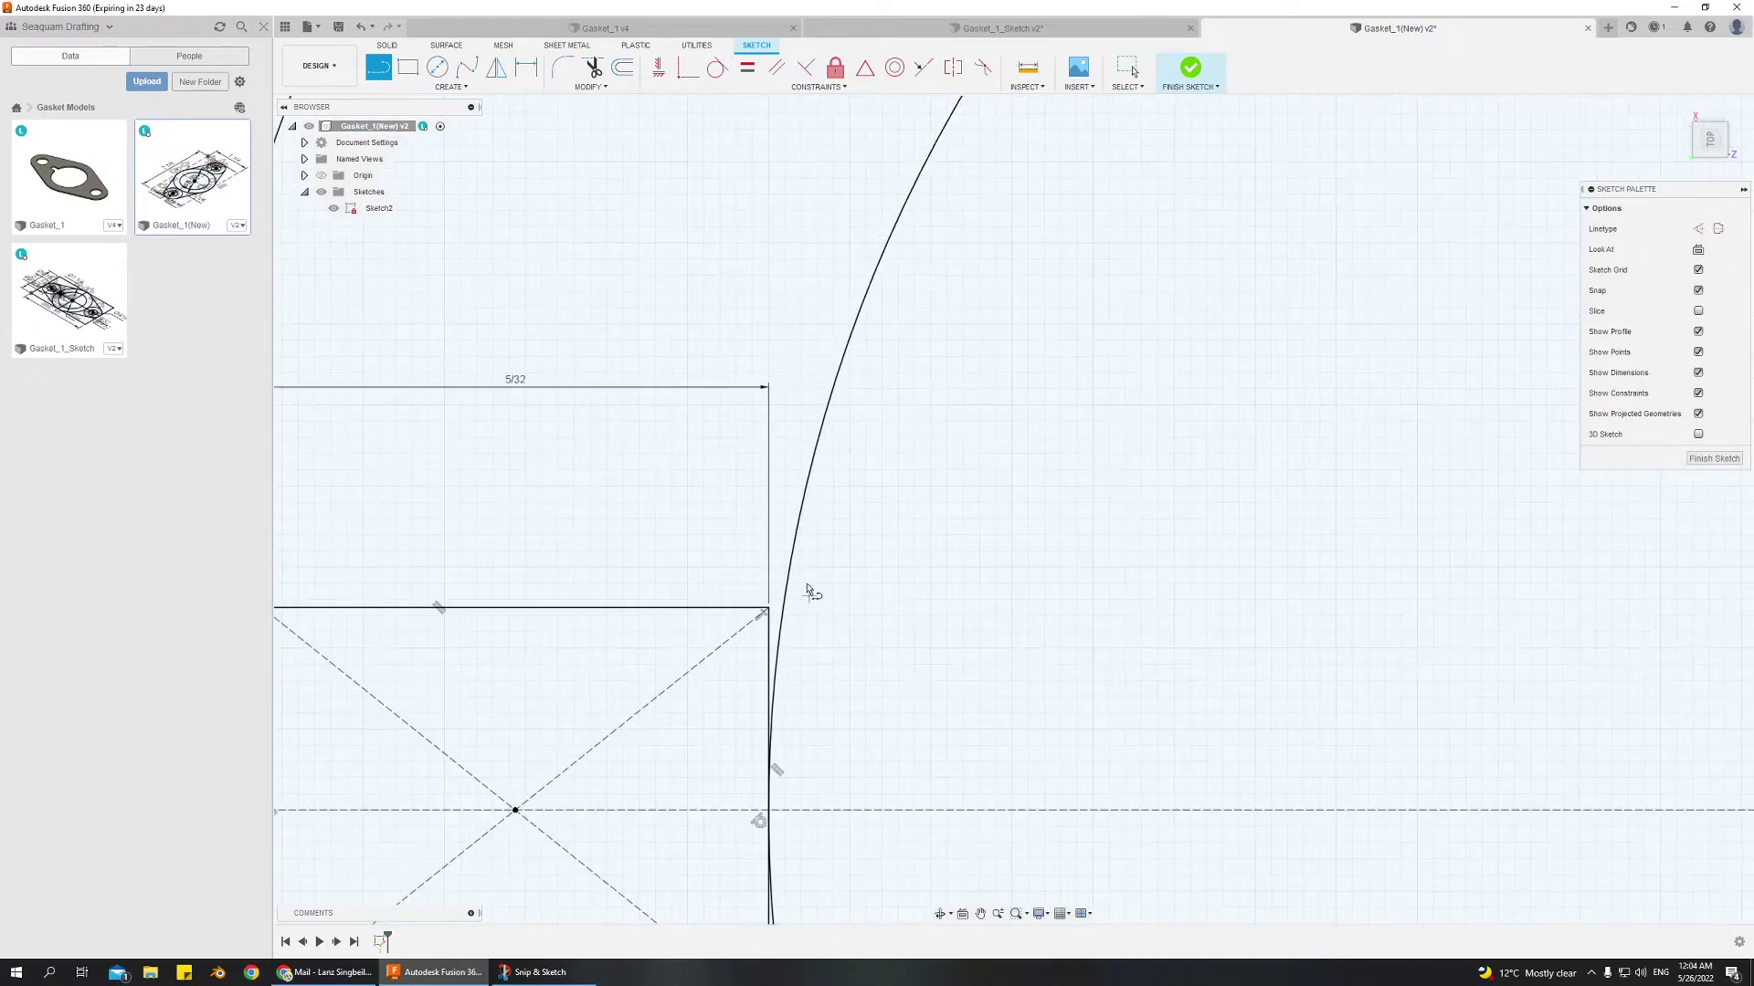
scroll(747, 728, up, 1)
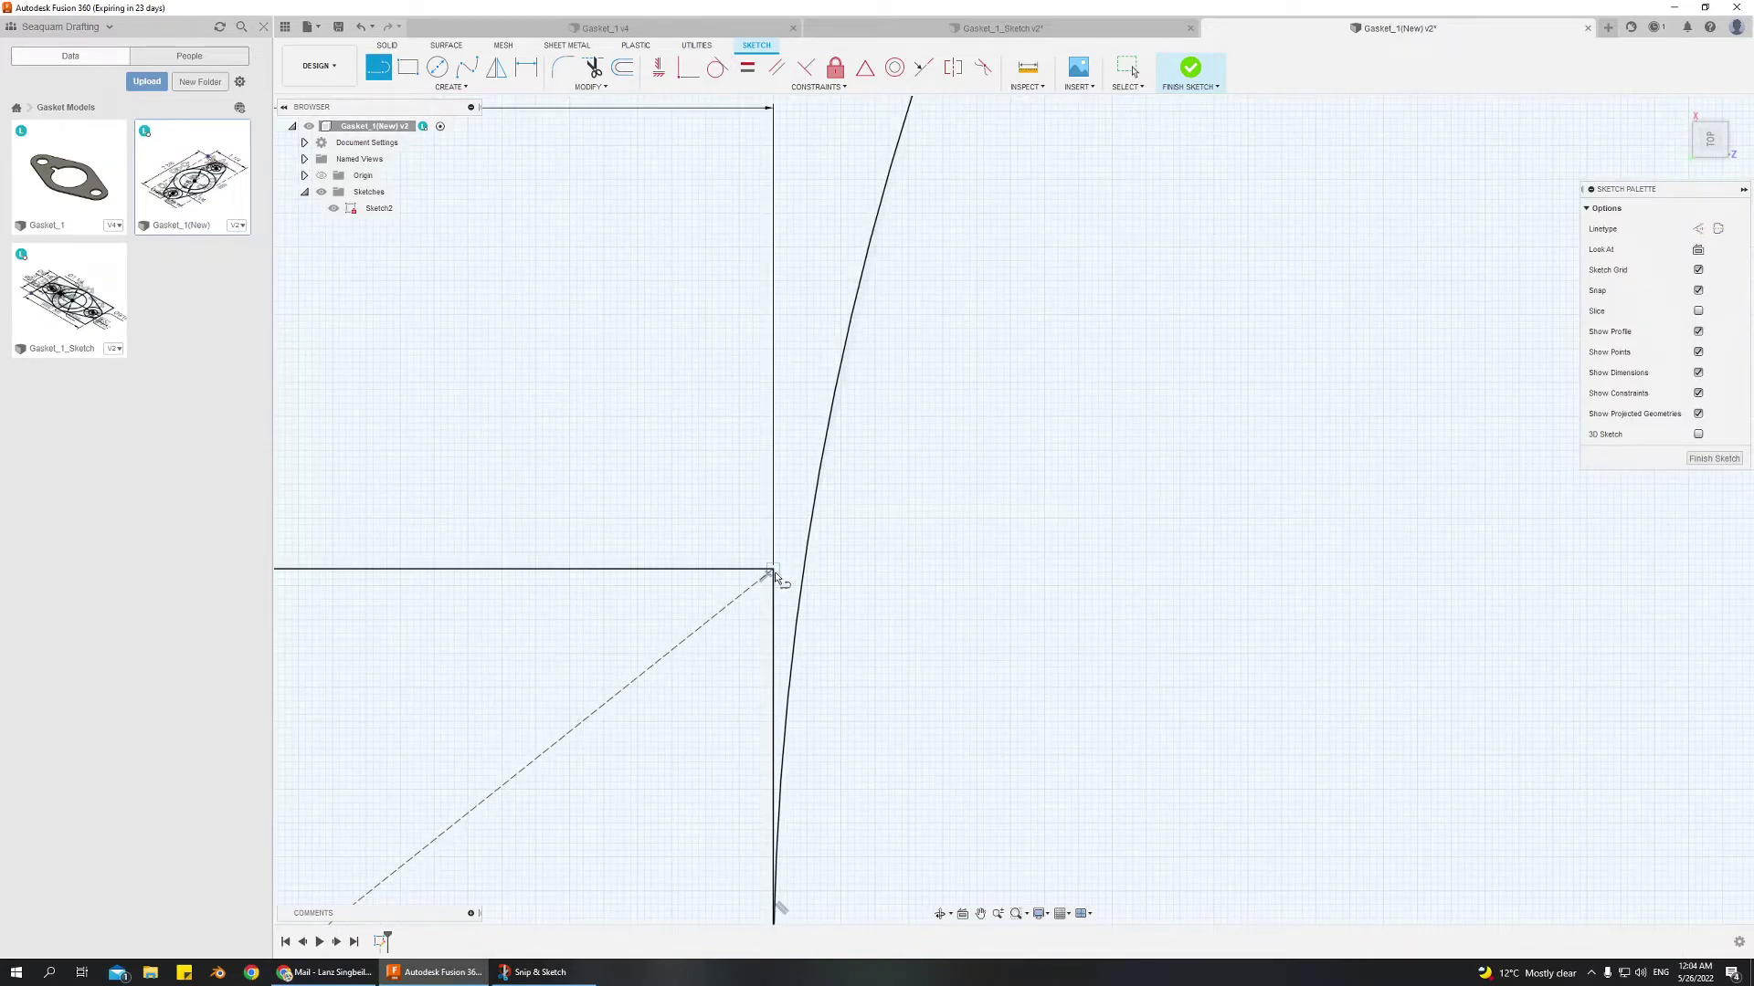
click(773, 571)
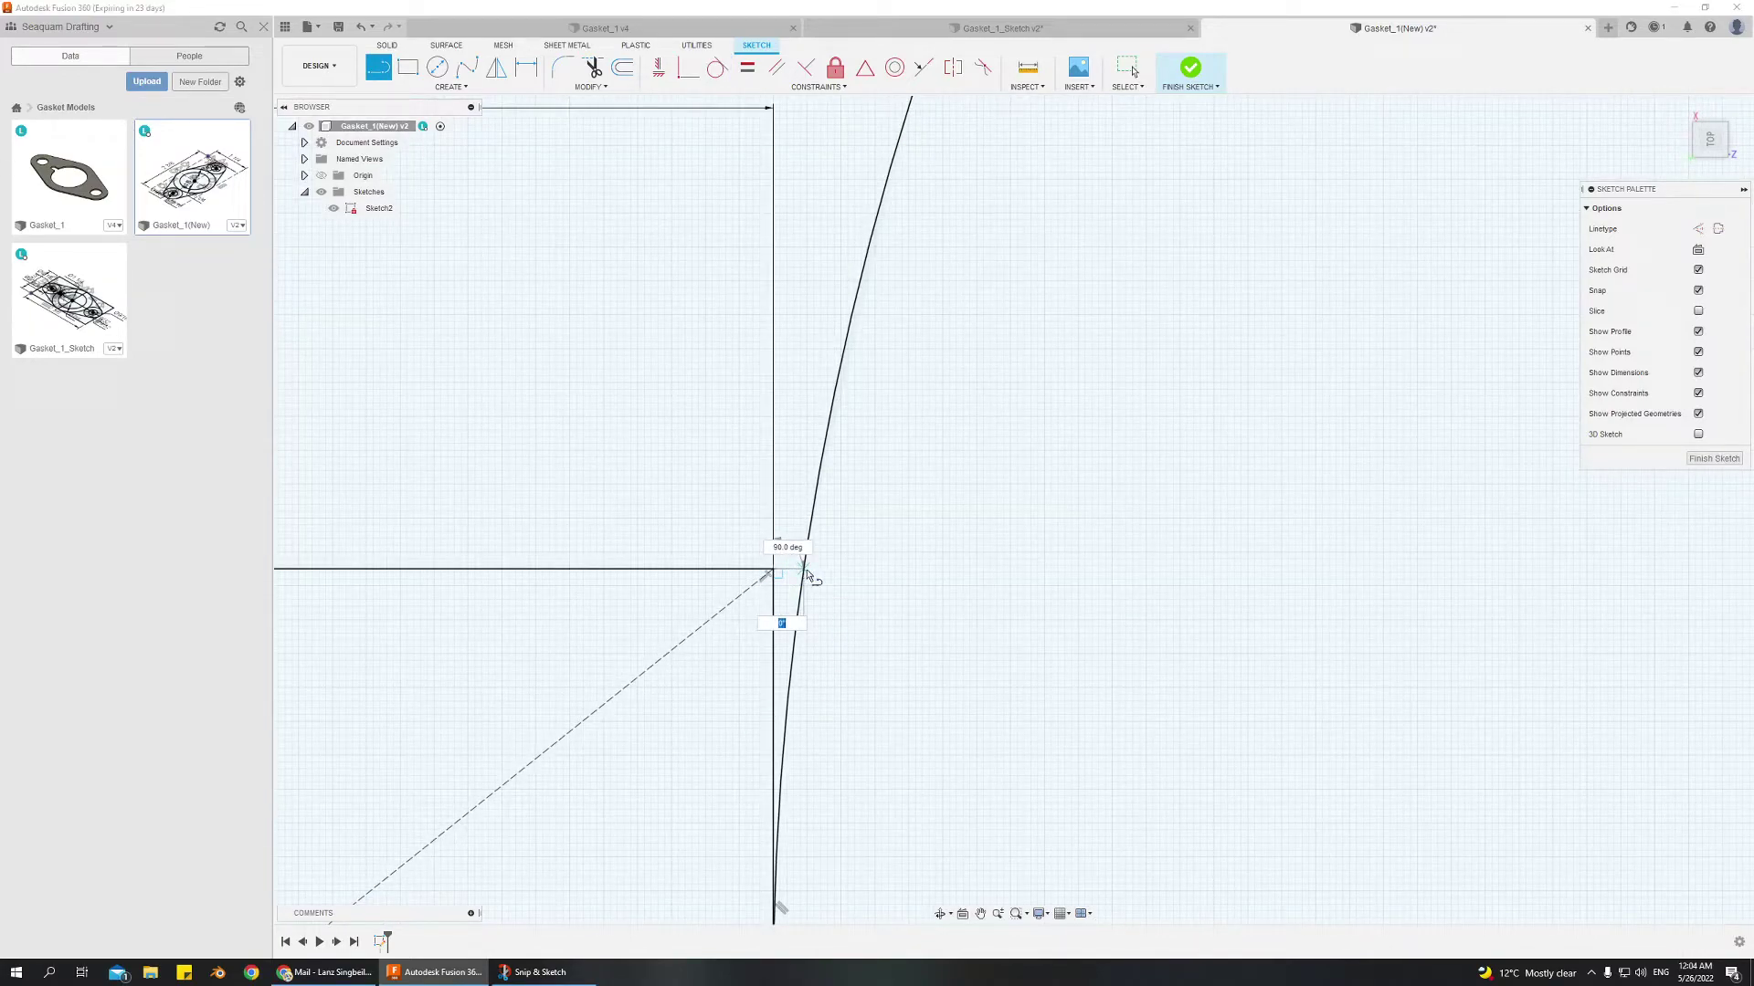
key(Escape)
Draw a short horizontal line from the small rectangle's lower-right corner to the 7/8 in circle
mouse_move(881, 803)
middle_down()
mouse_move(763, 508)
mouse_move(758, 449)
middle_up()
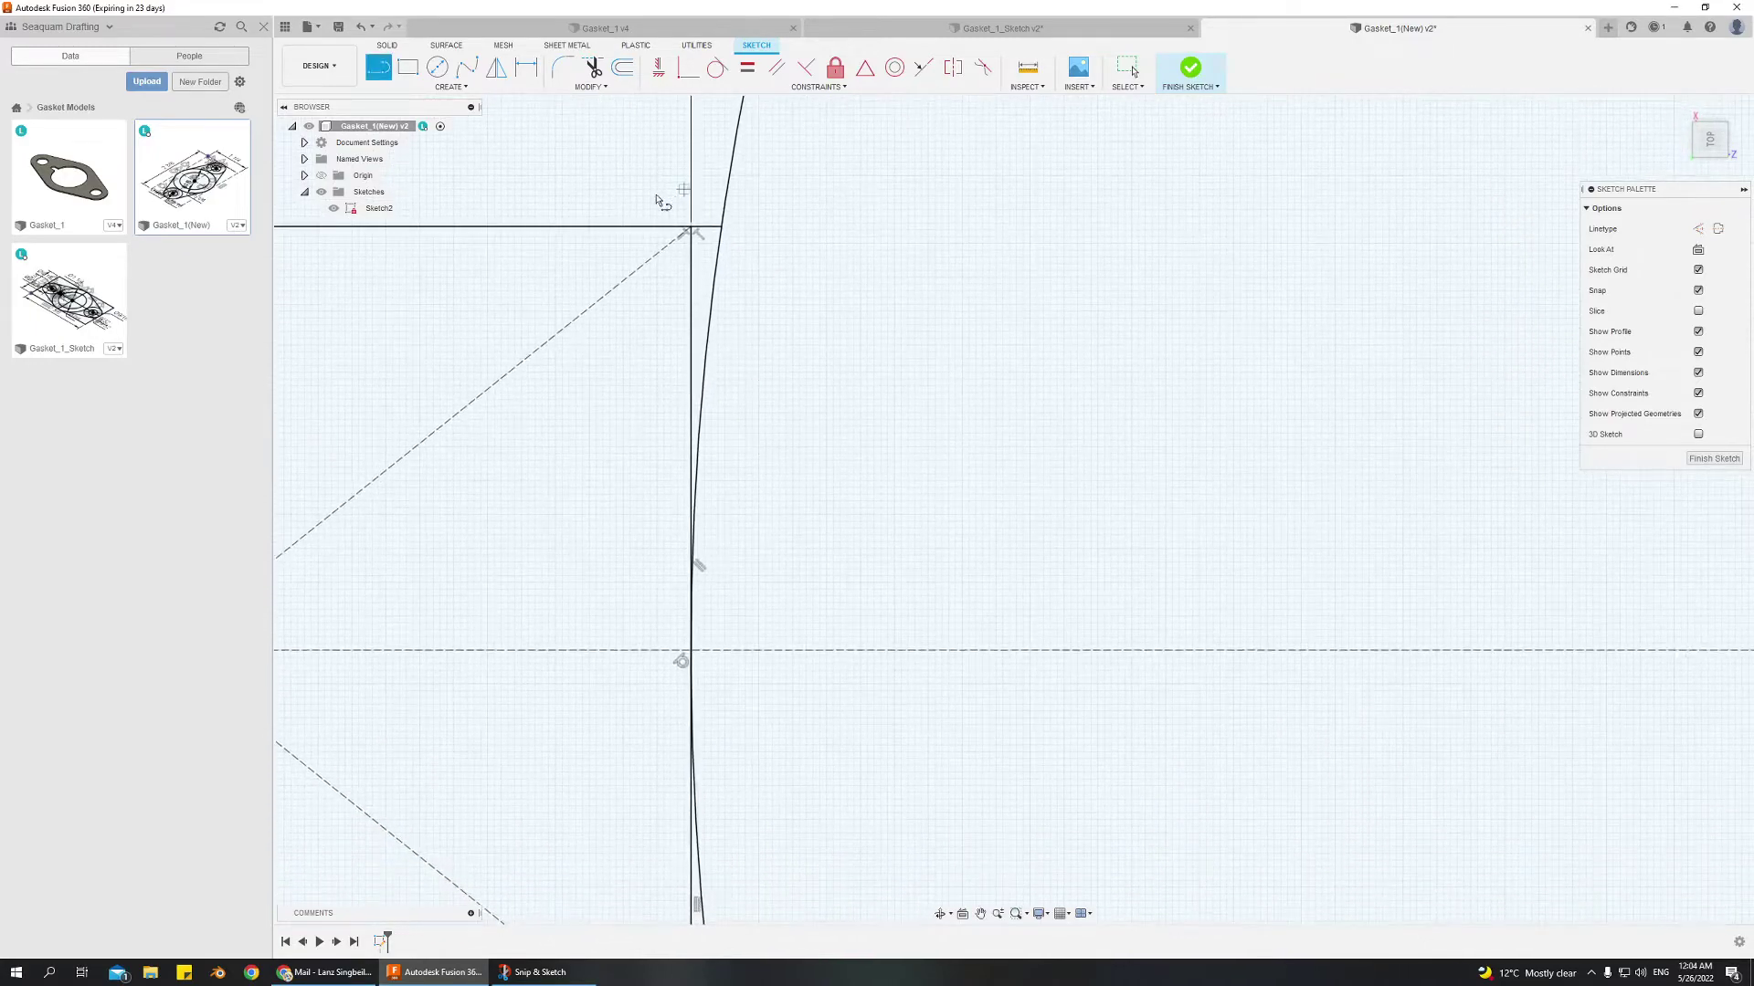
middle_drag(808, 661, 749, 642)
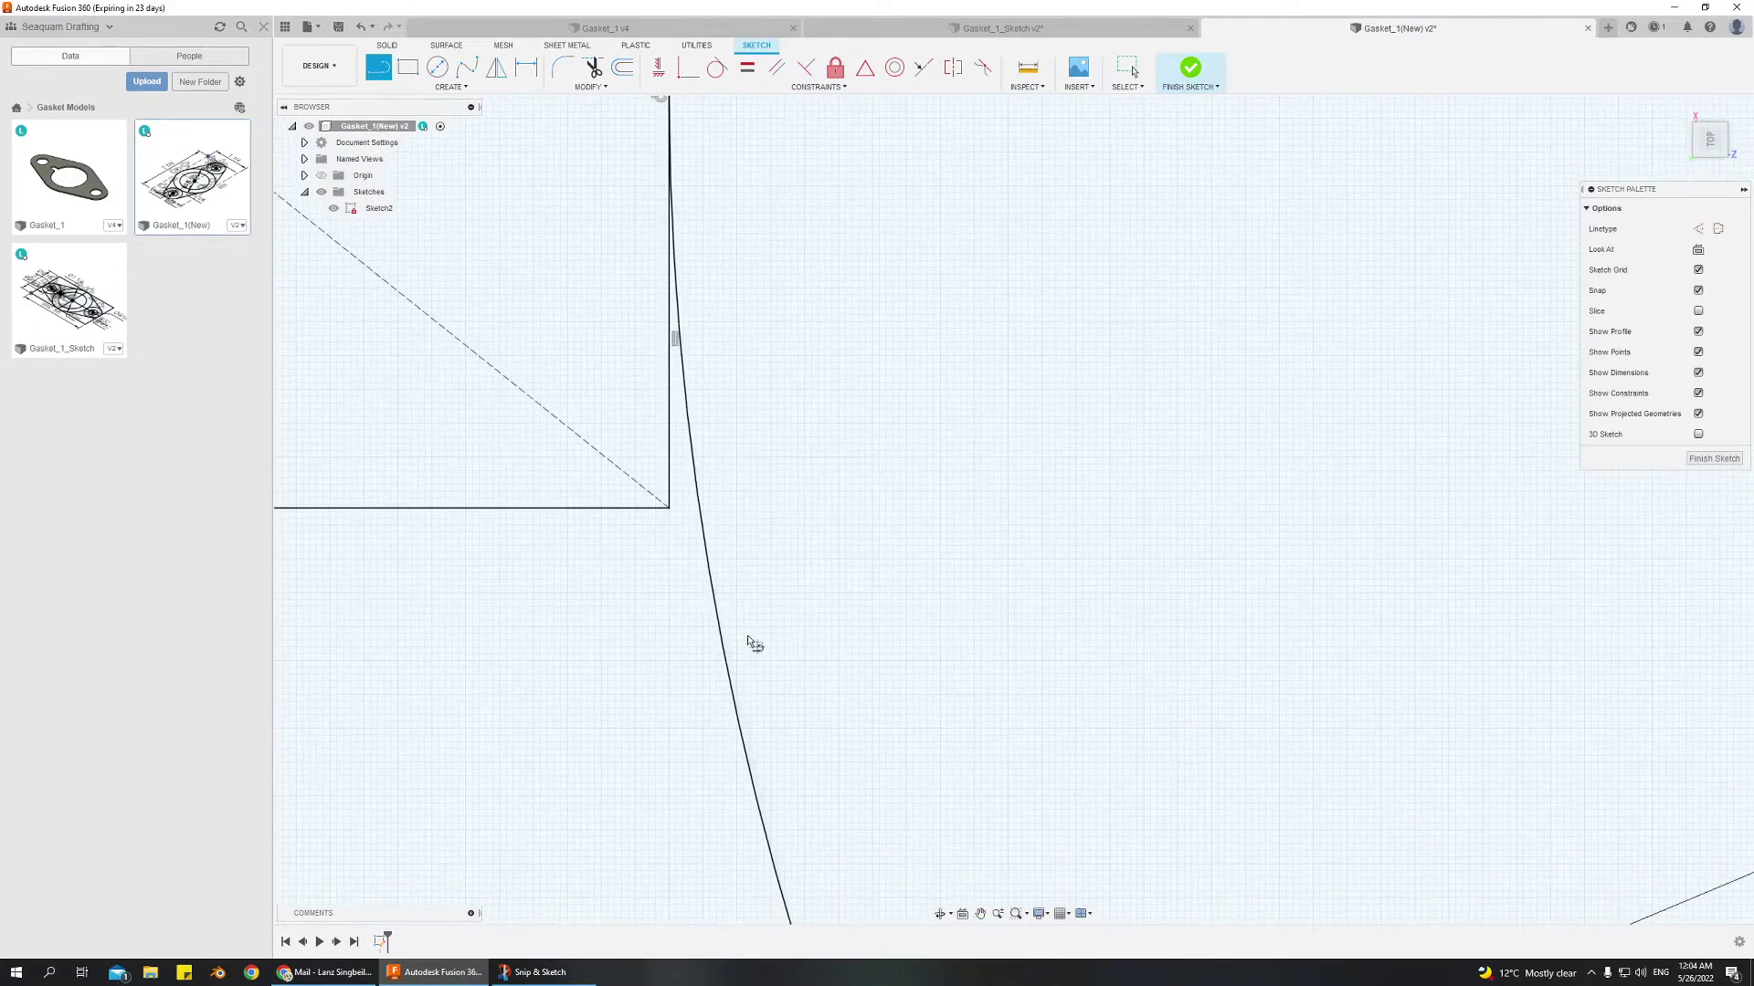
click(668, 508)
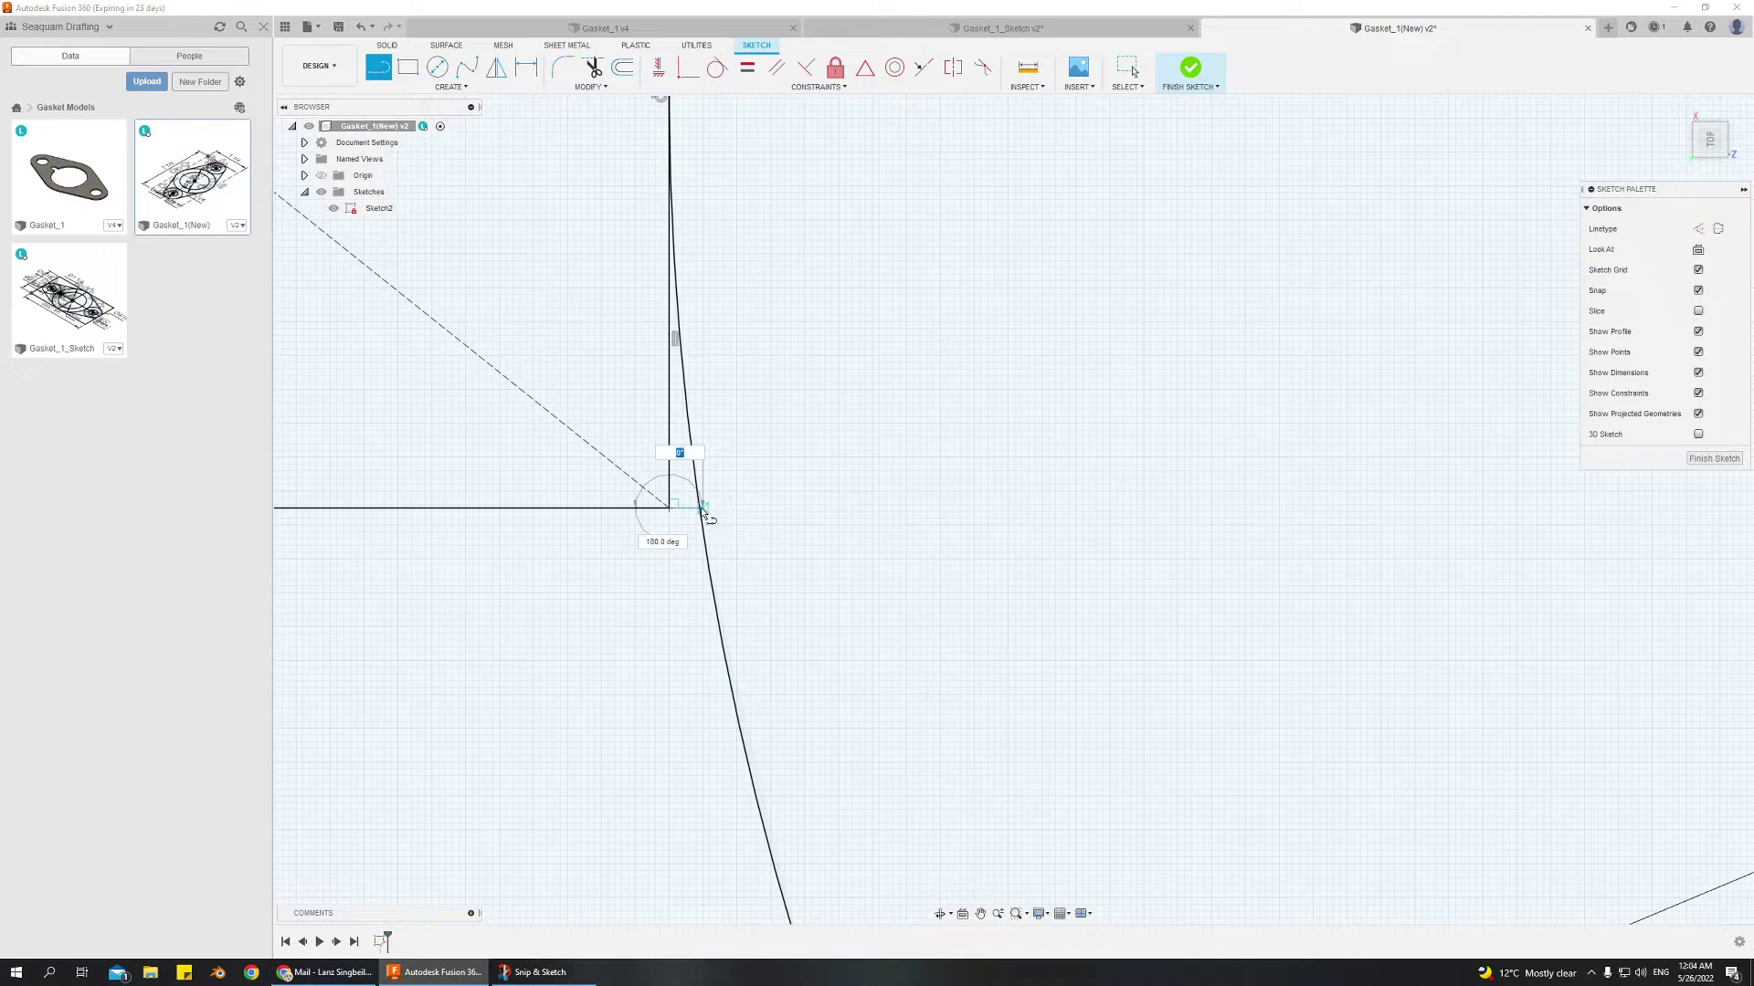
middle_drag(671, 500, 636, 508)
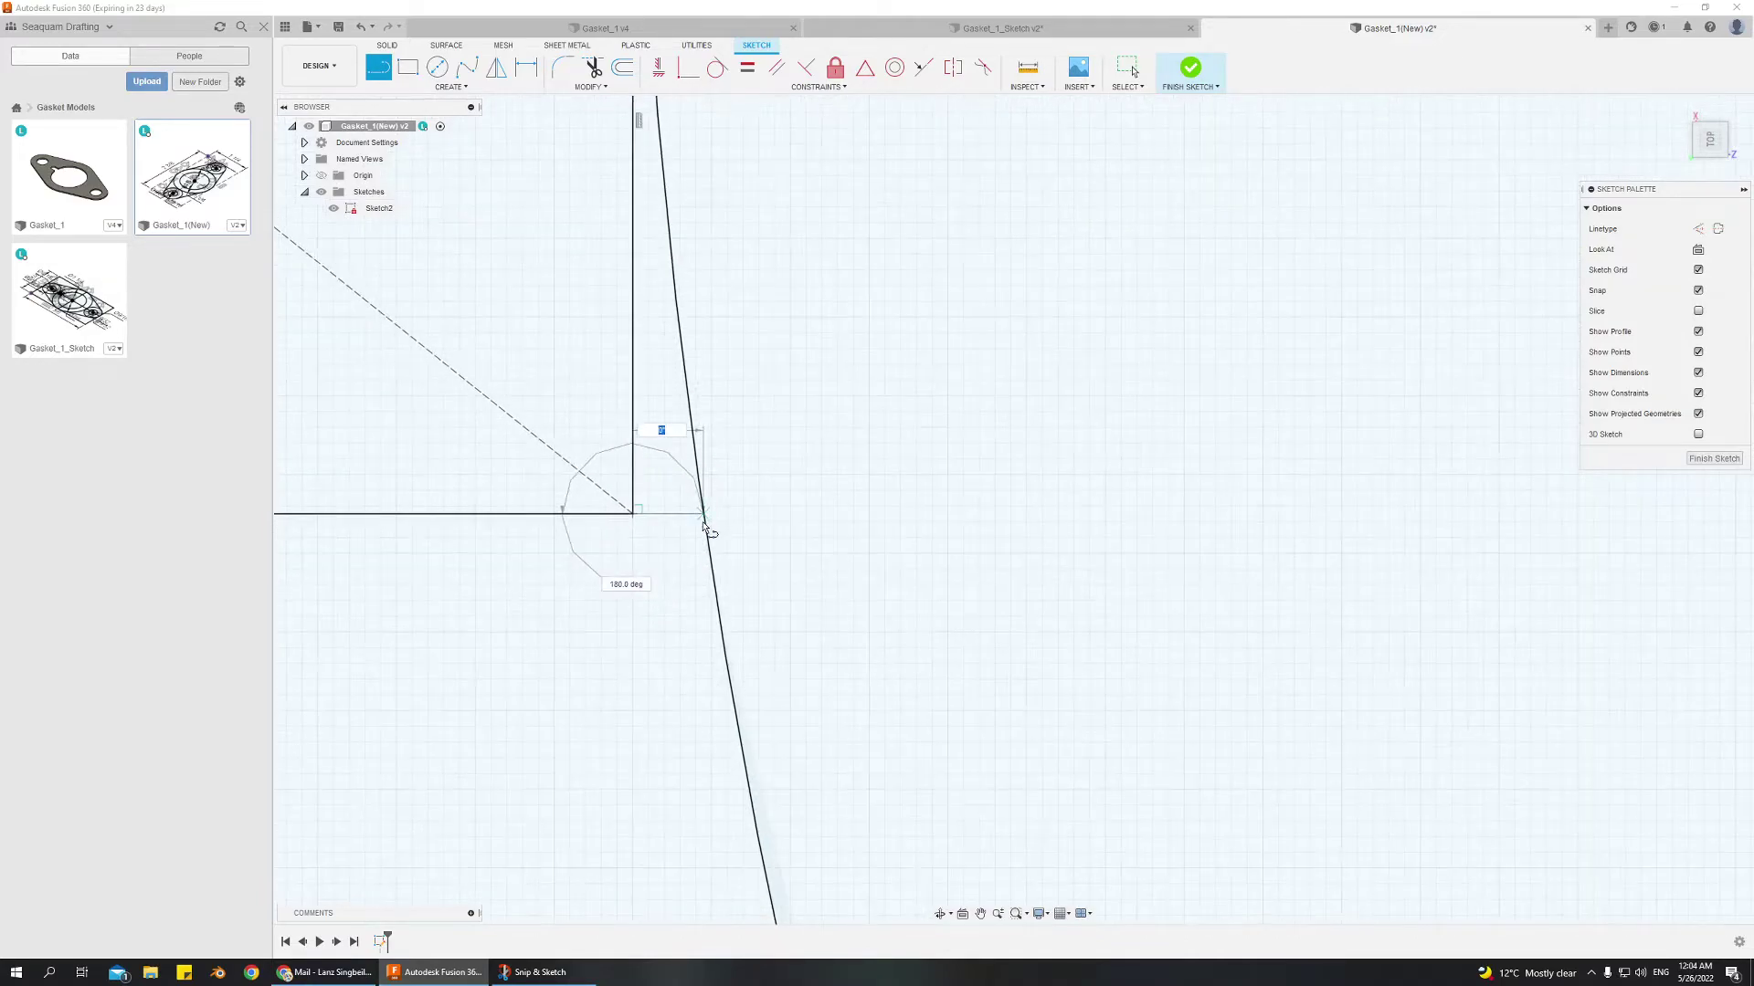
click(704, 523)
key(Escape)
scroll(775, 658, down, 3)
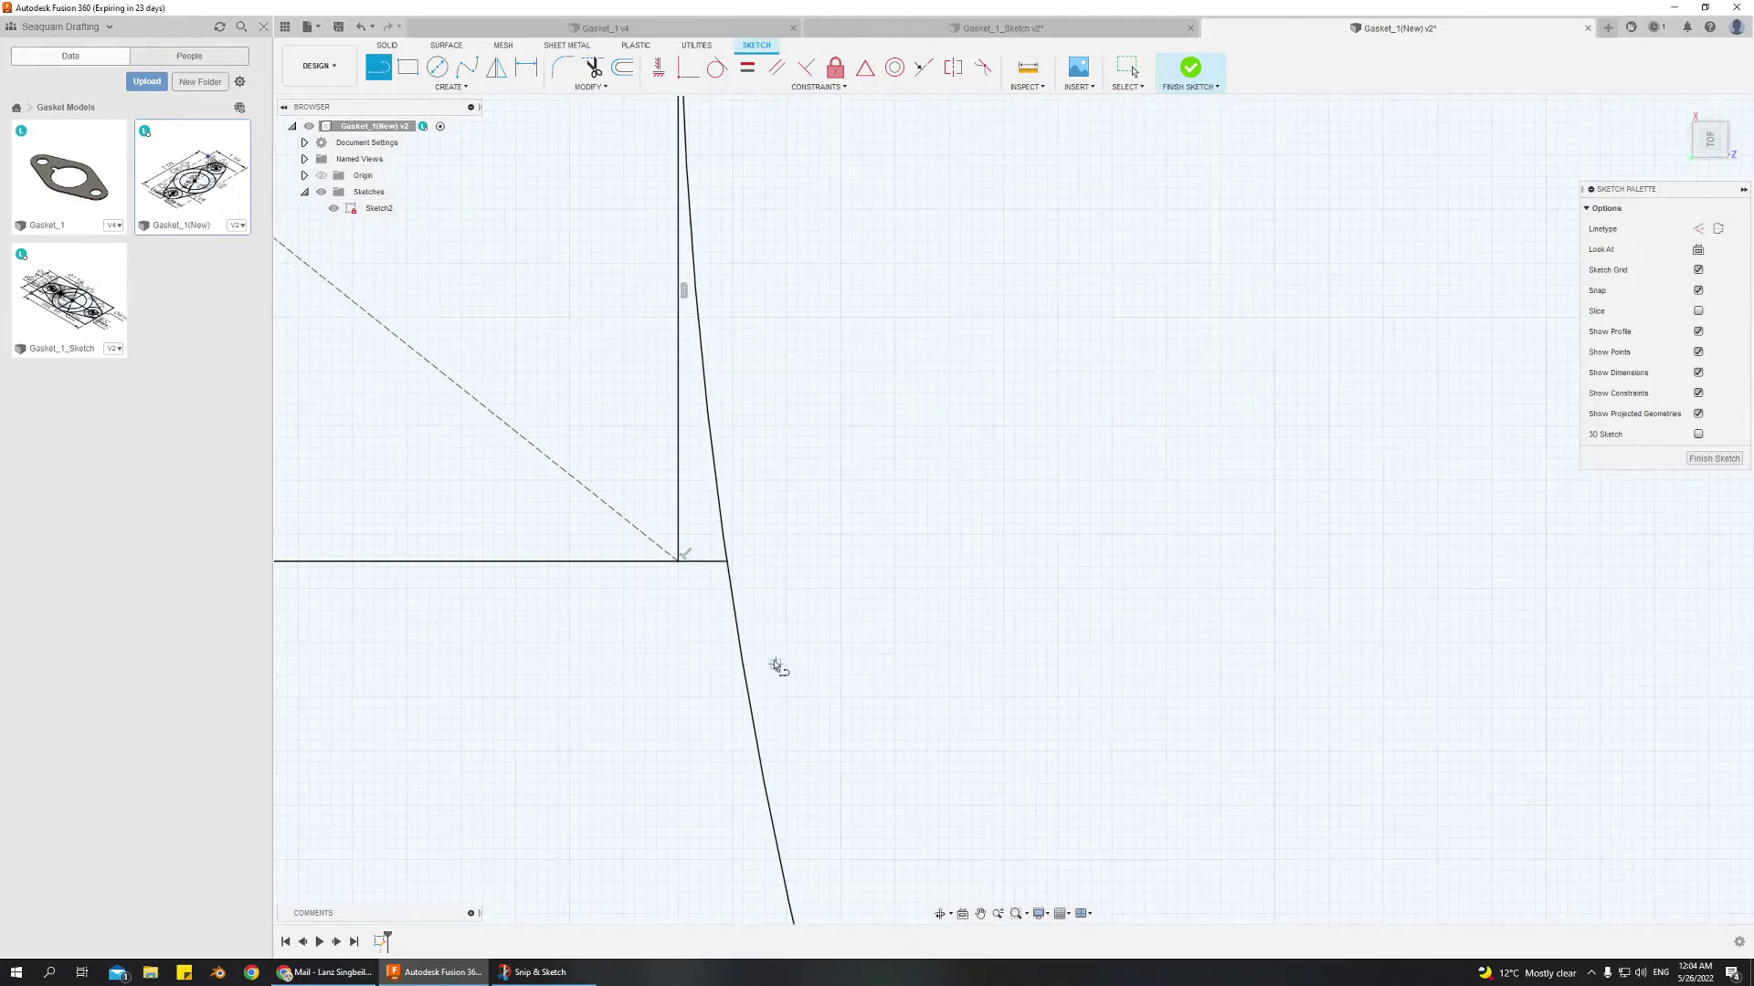
scroll(775, 640, down, 6)
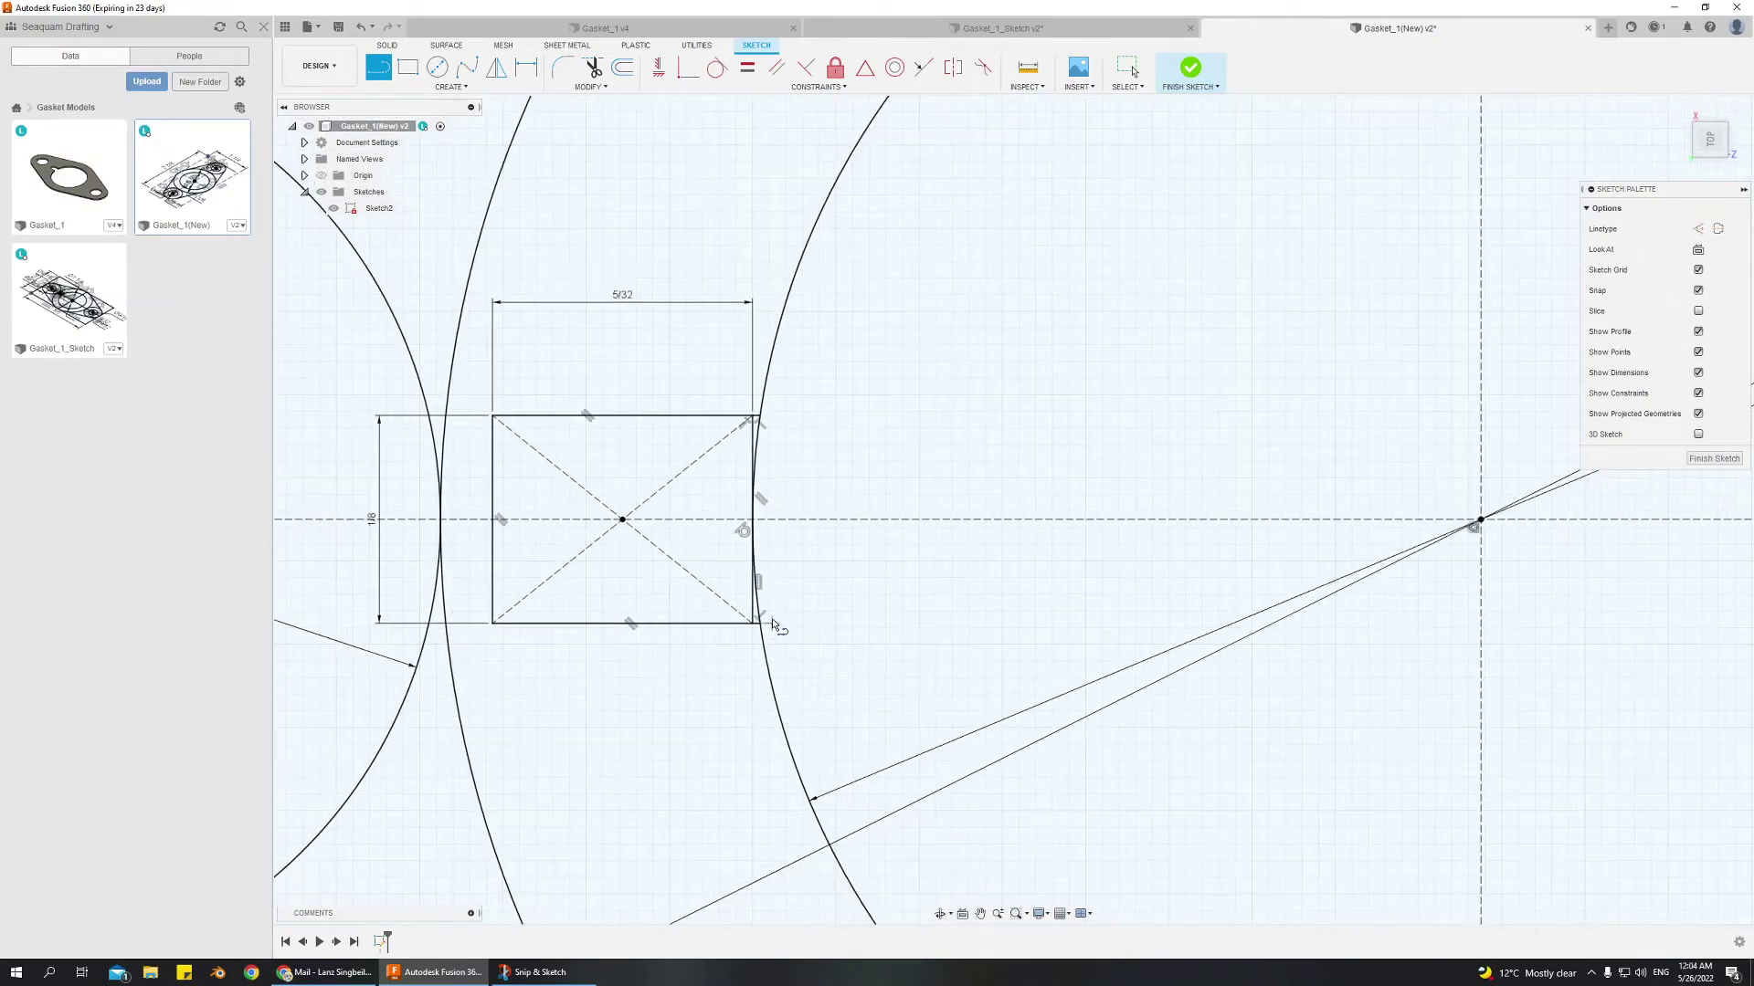
scroll(772, 618, up, 2)
key(Escape)
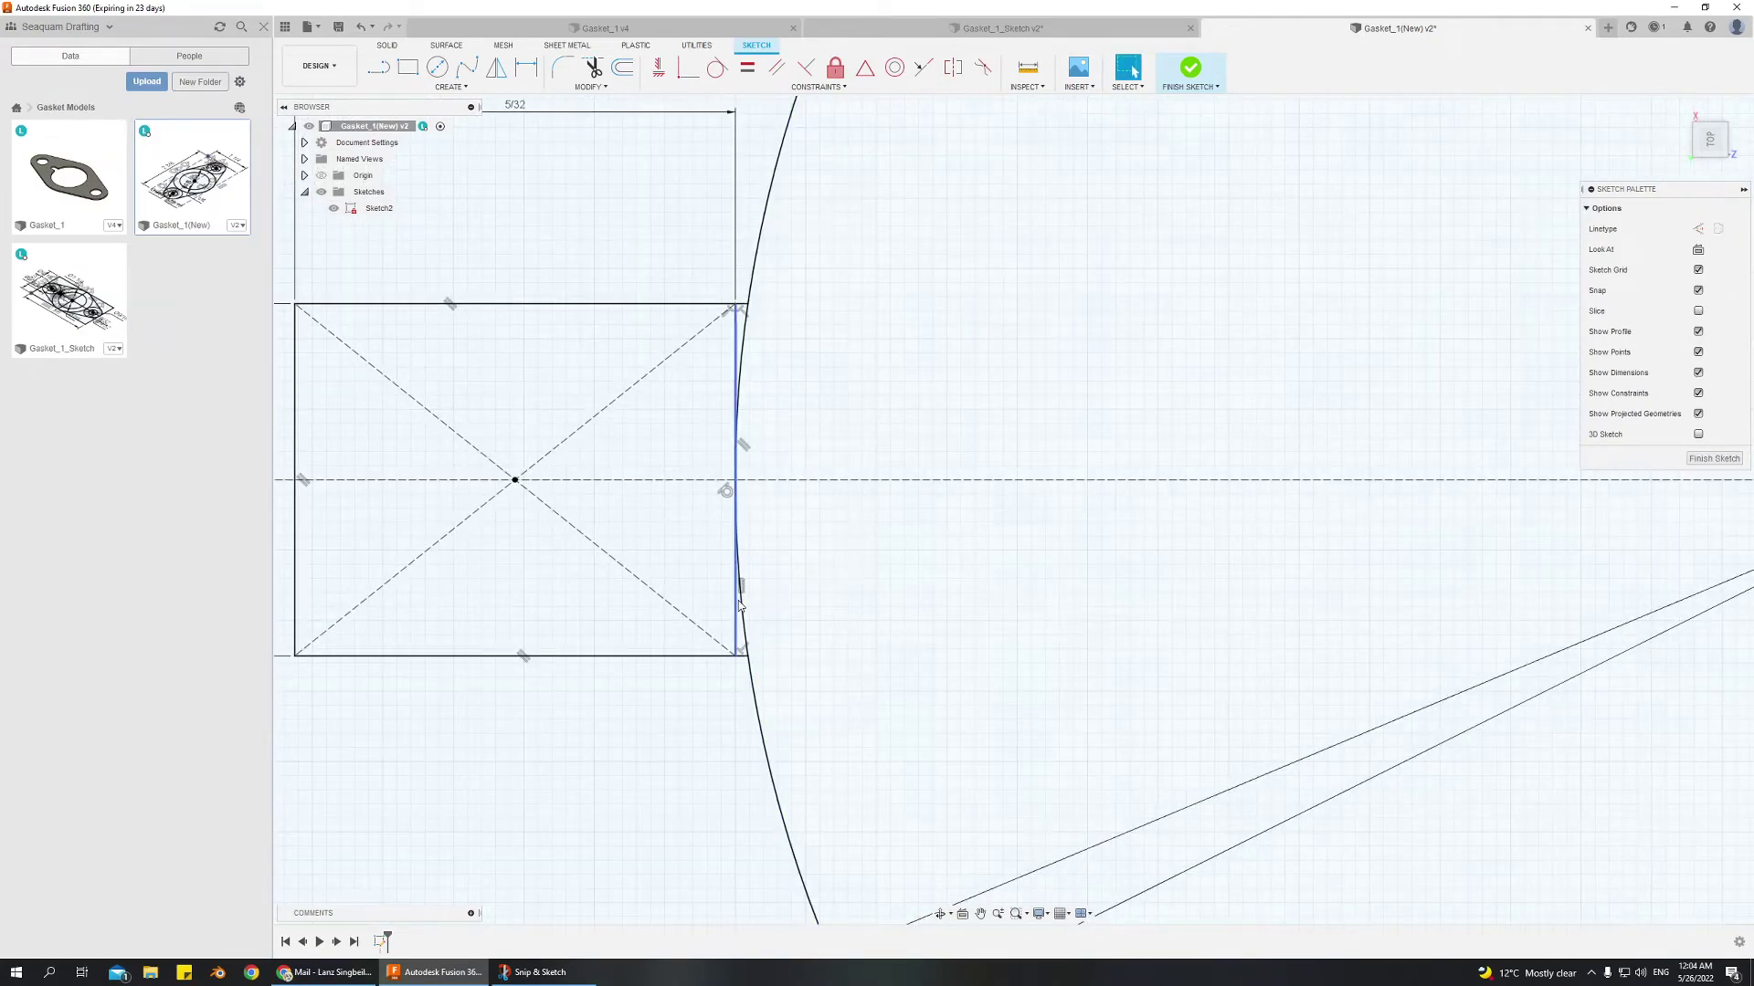
Convert the small rectangle's right edge to a construction line
click(736, 594)
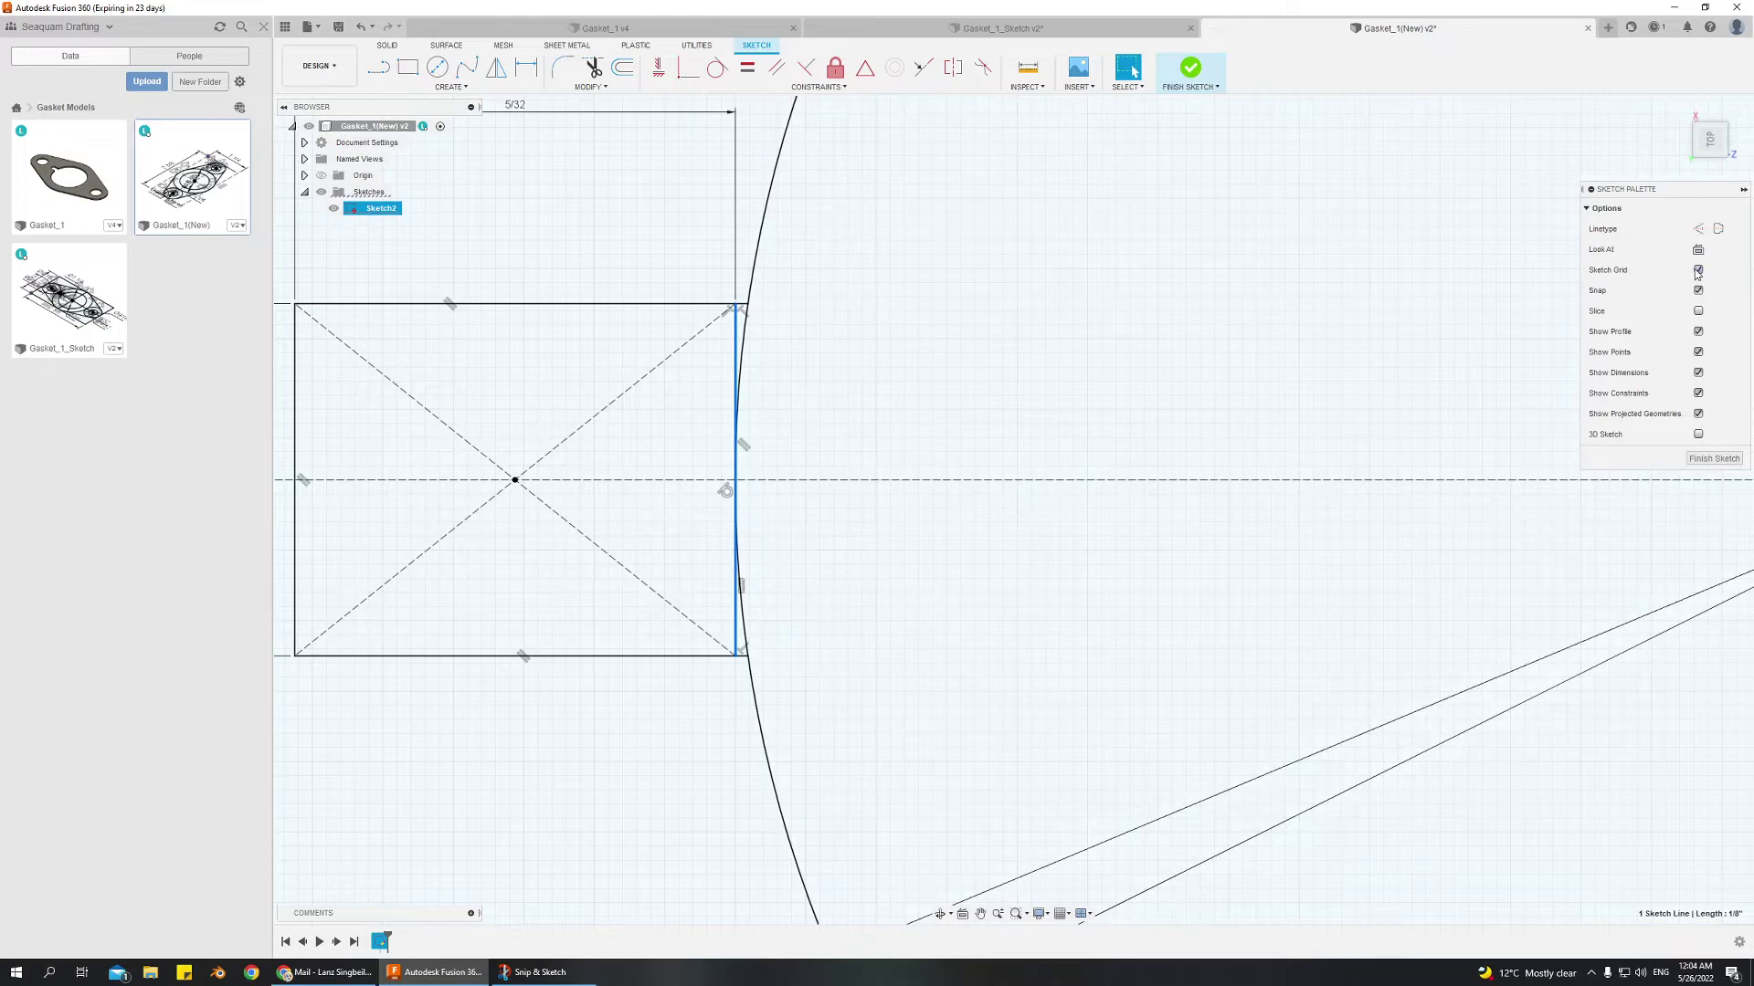
click(1699, 229)
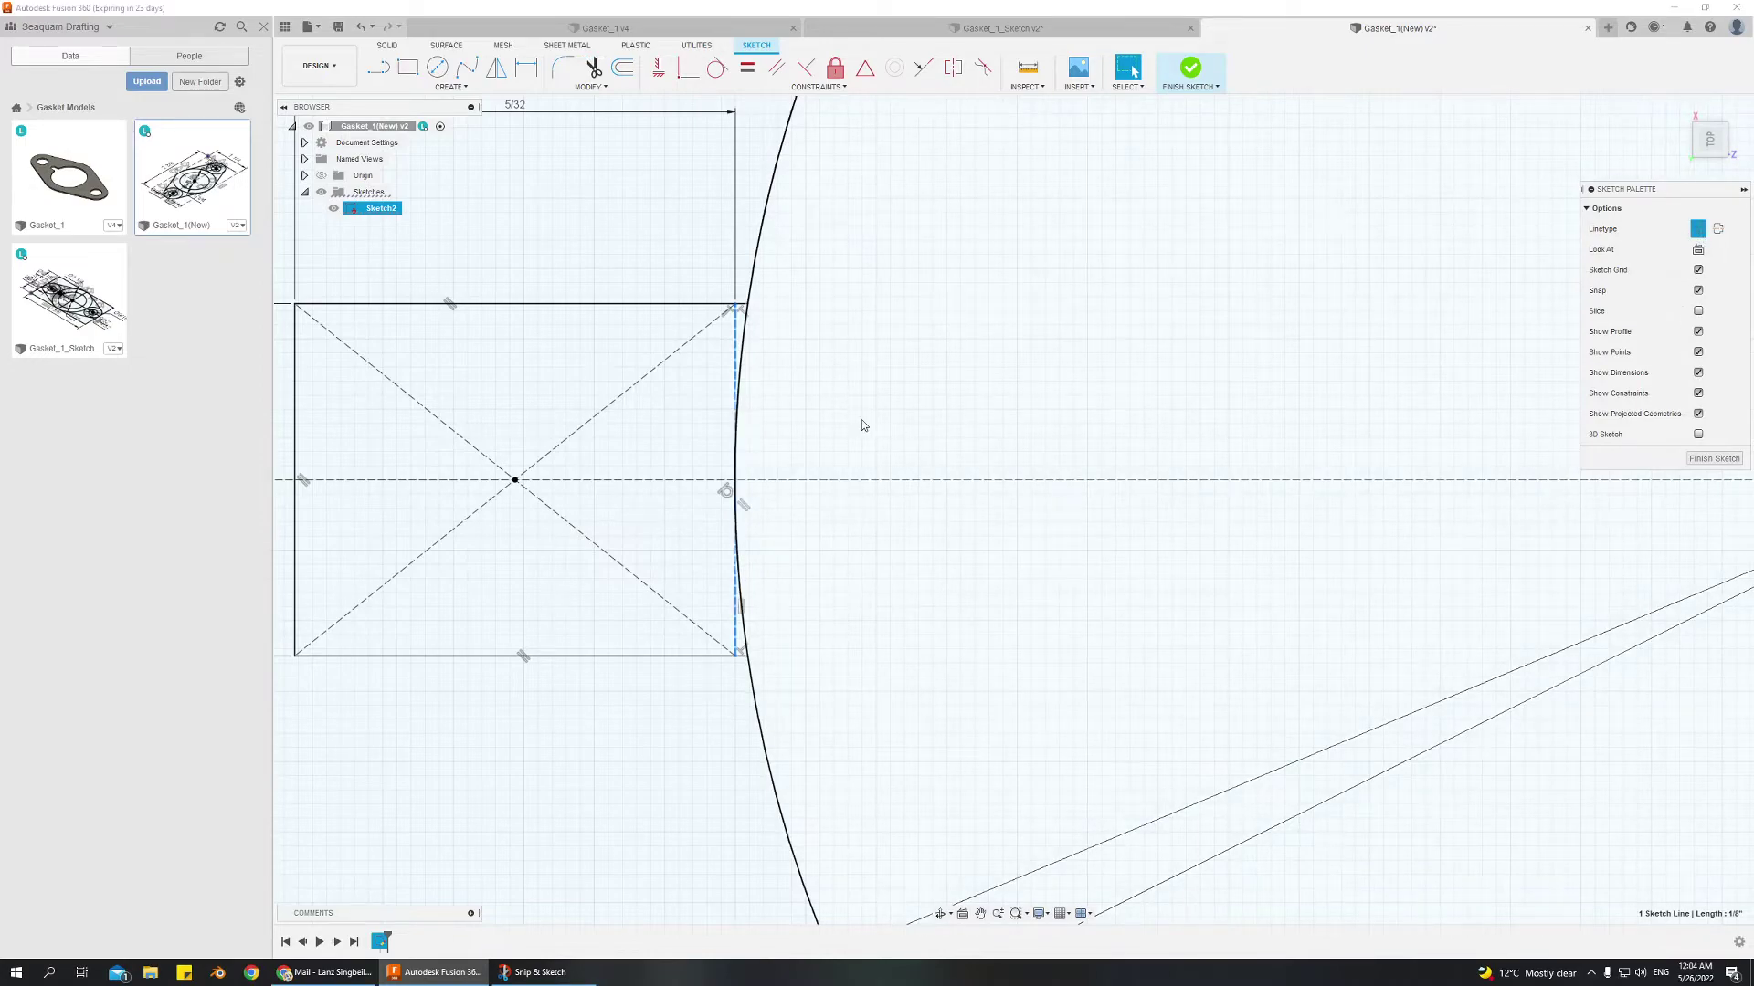
click(895, 374)
scroll(771, 725, down, 8)
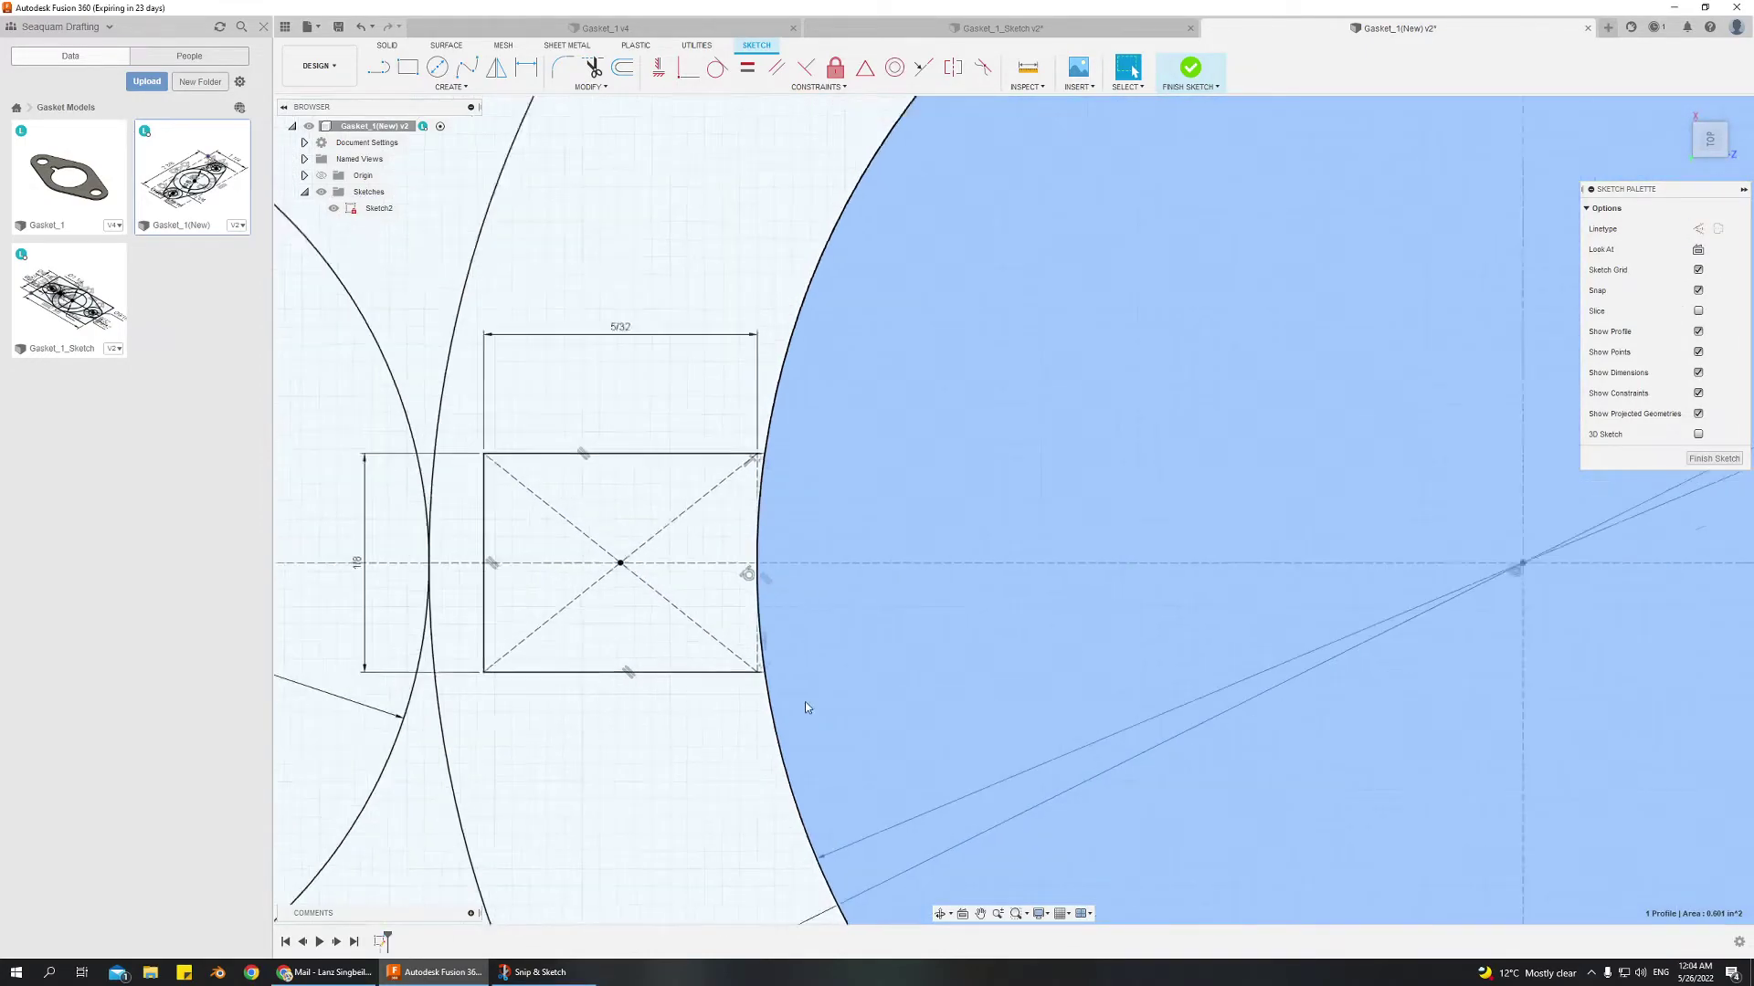
click(668, 313)
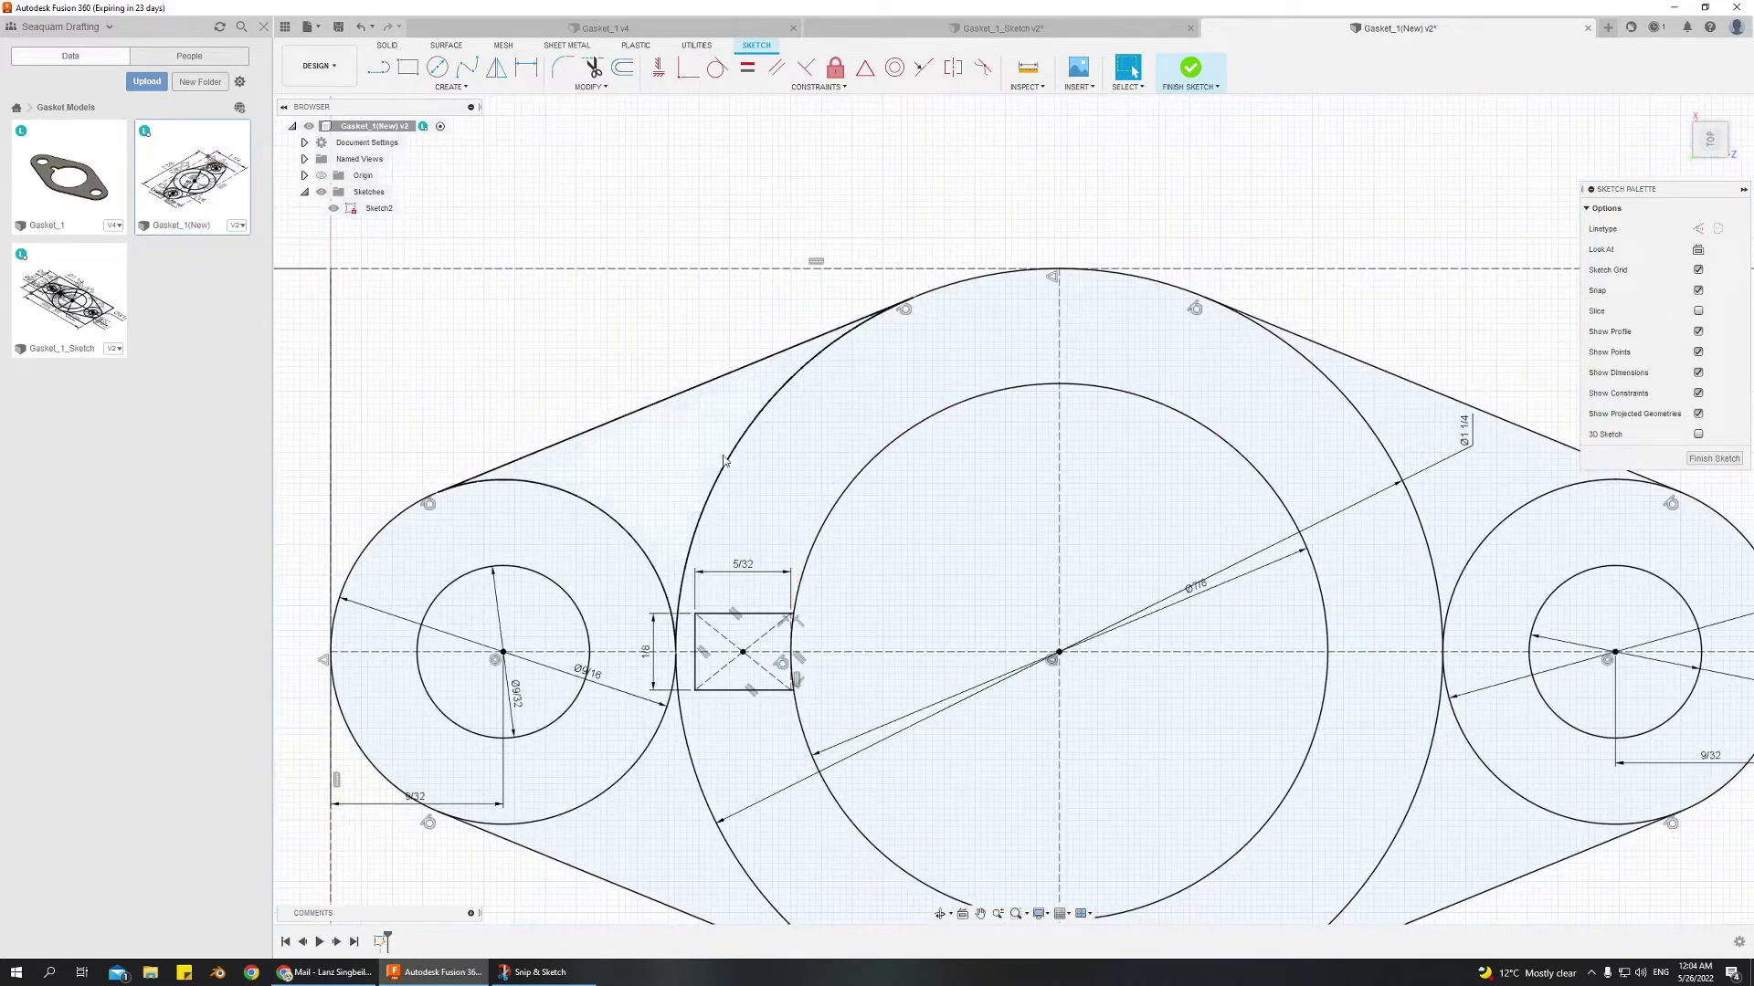
Draw a 1/8 in diameter circle centred on the horizontal centre line, left of the small rectangle's centre point
scroll(840, 776, up, 4)
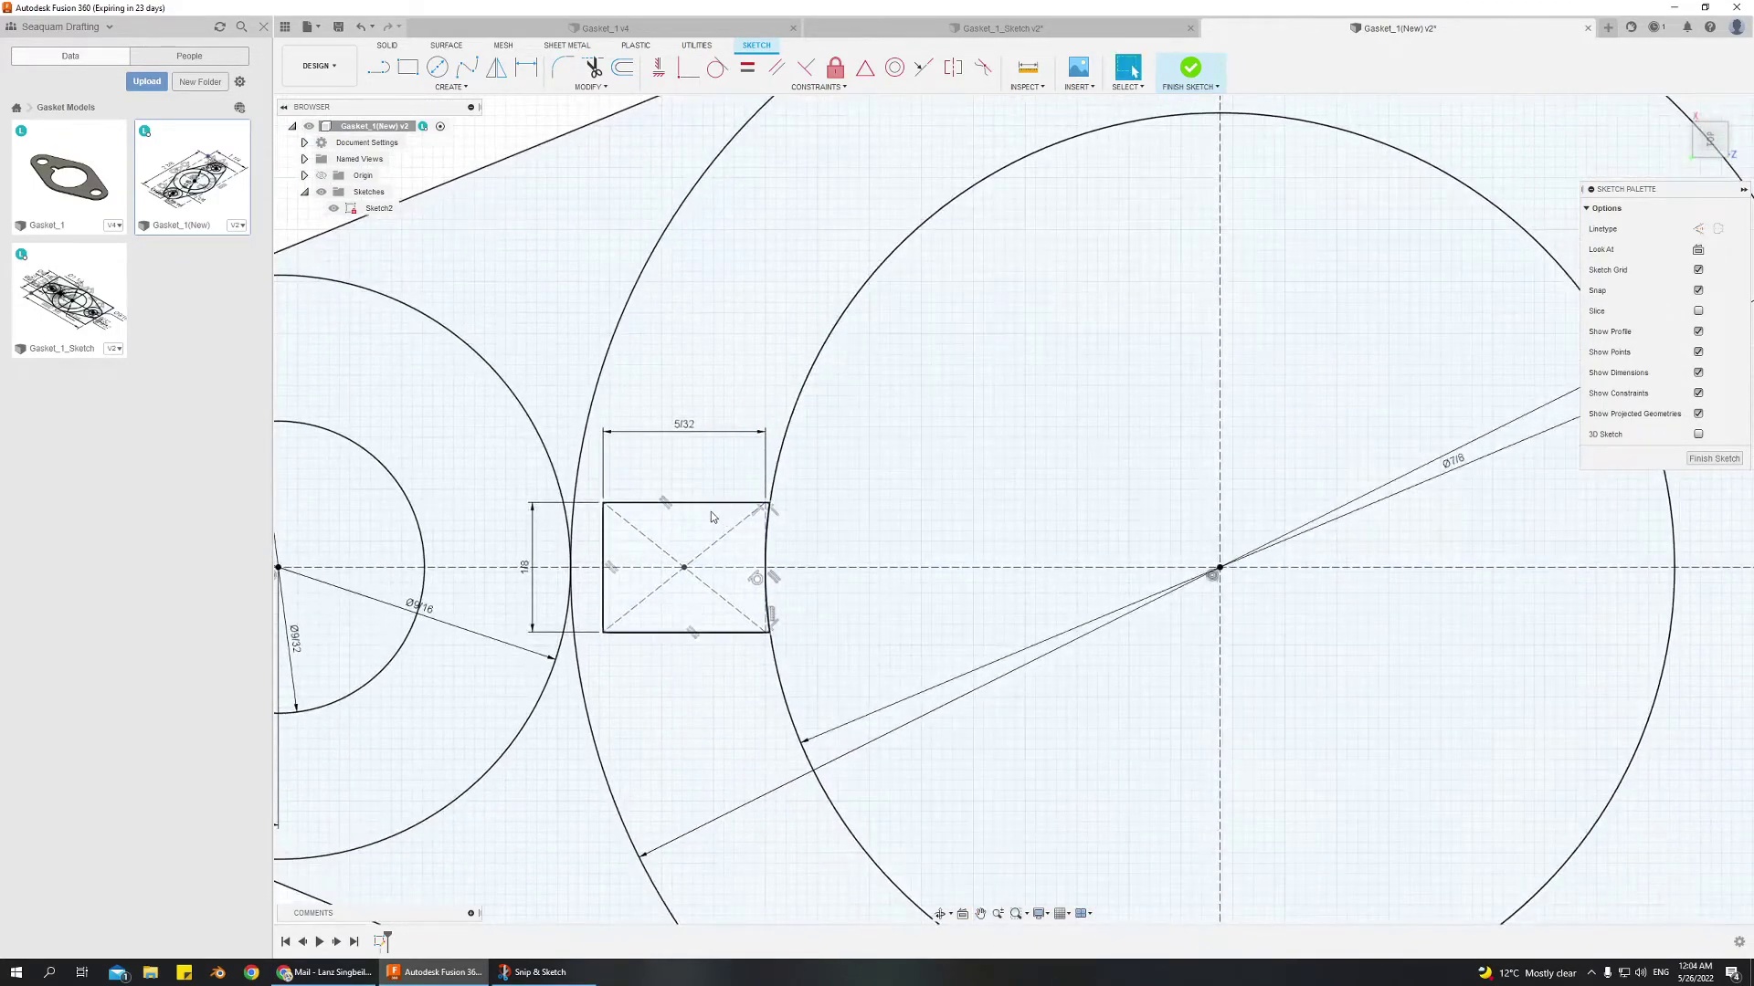
scroll(635, 639, up, 2)
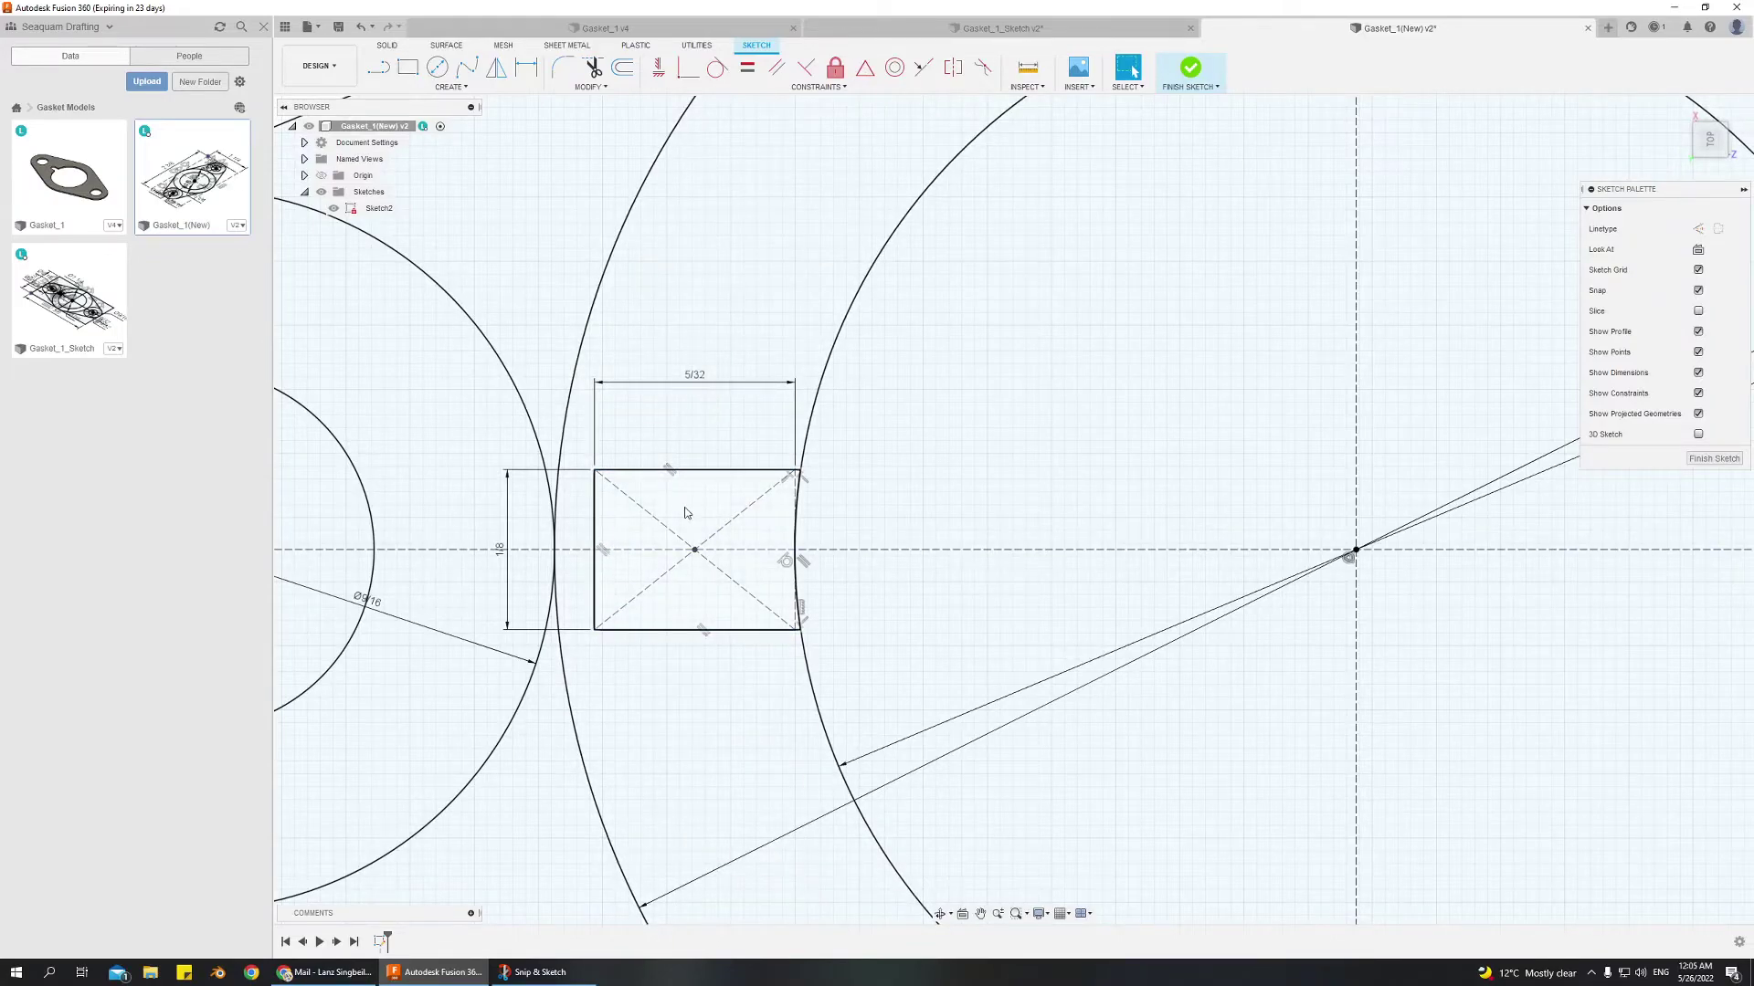
scroll(607, 635, up, 3)
scroll(735, 638, up, 1)
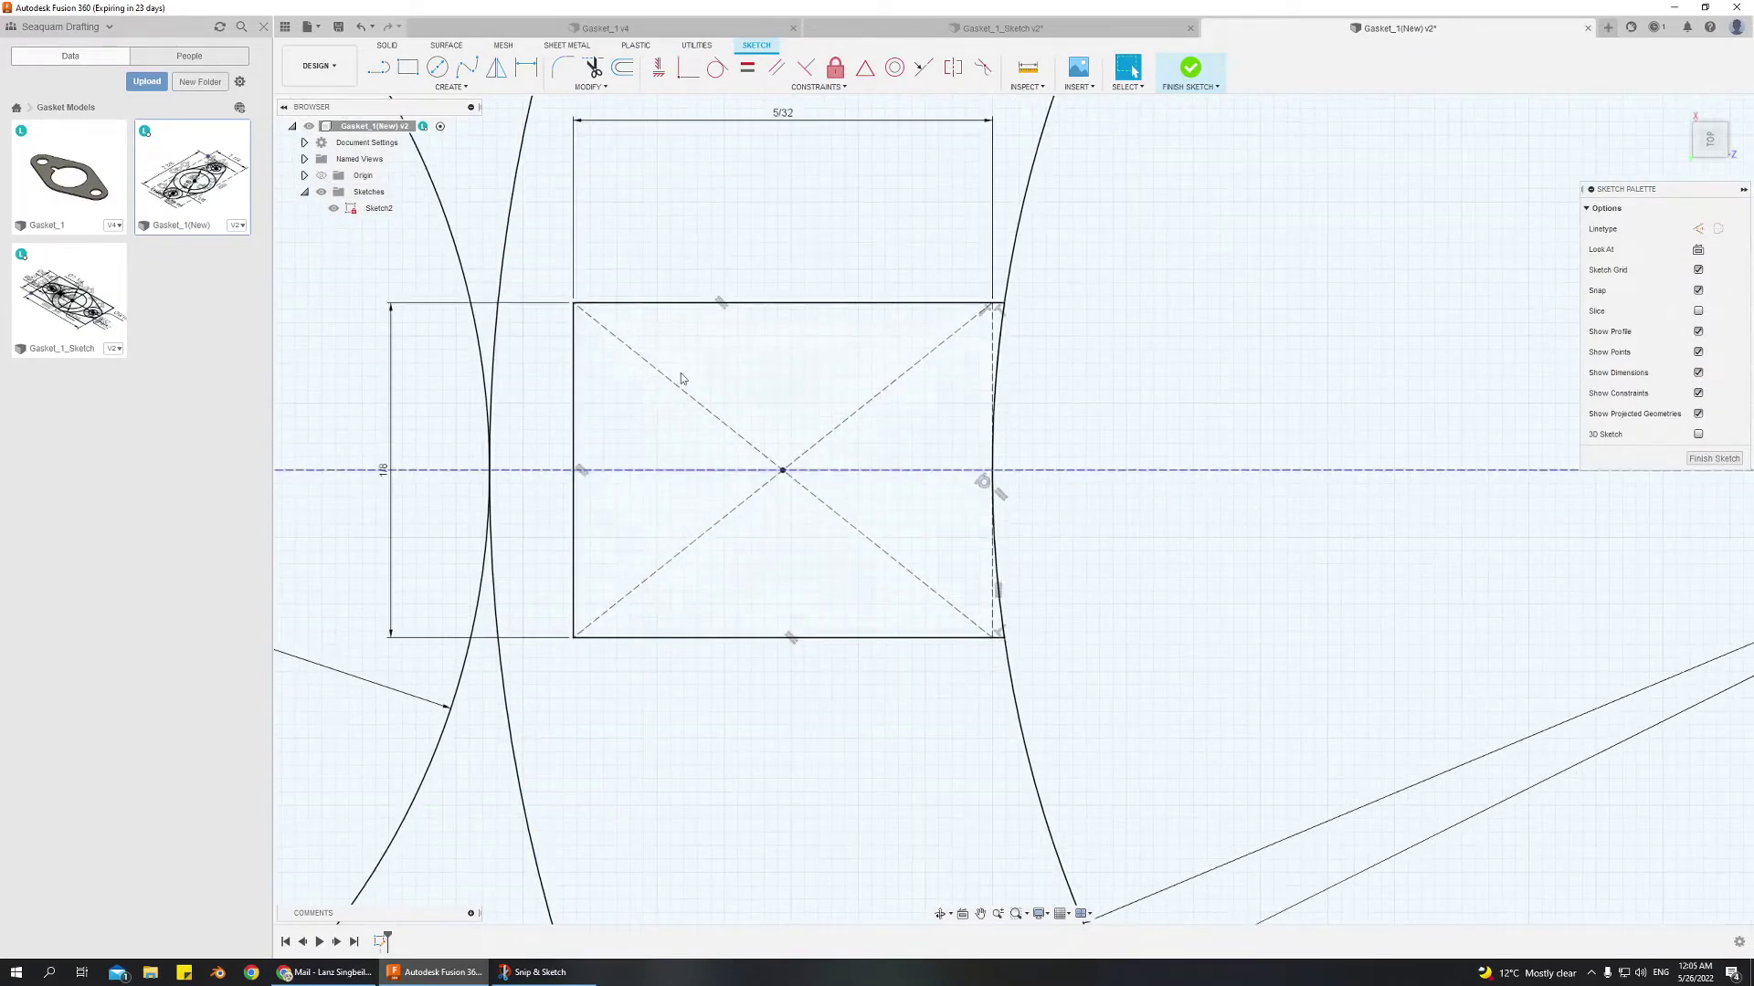
click(438, 67)
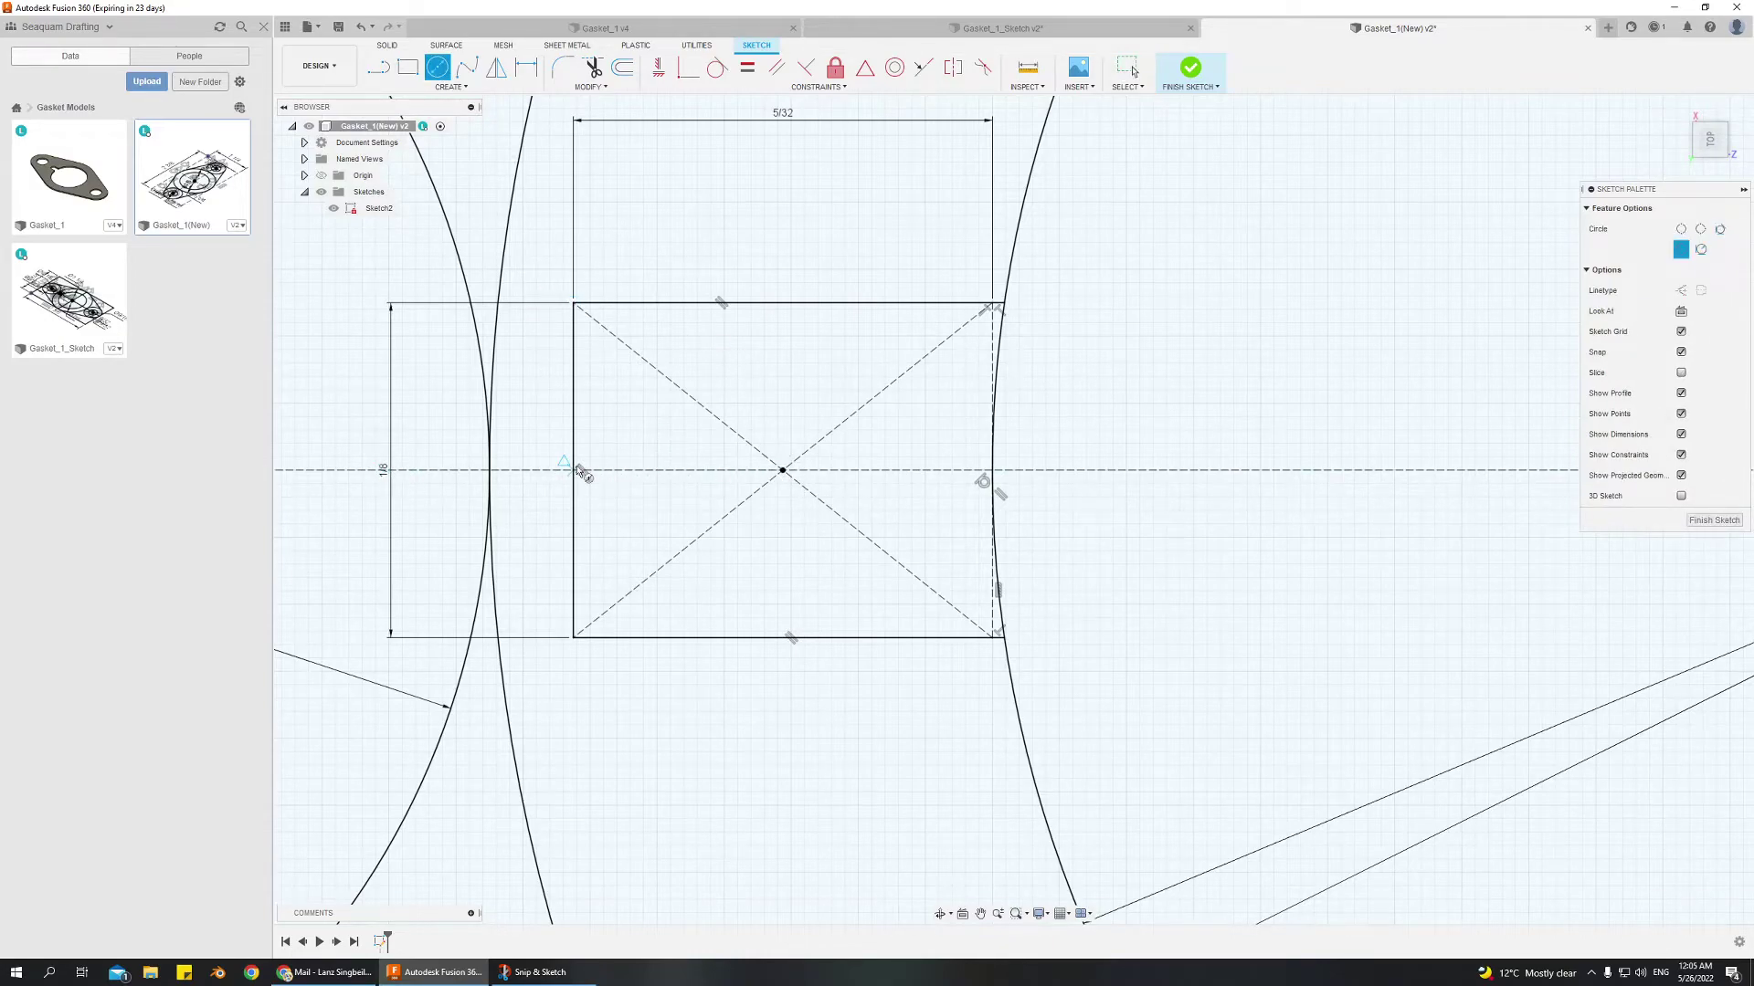
click(720, 471)
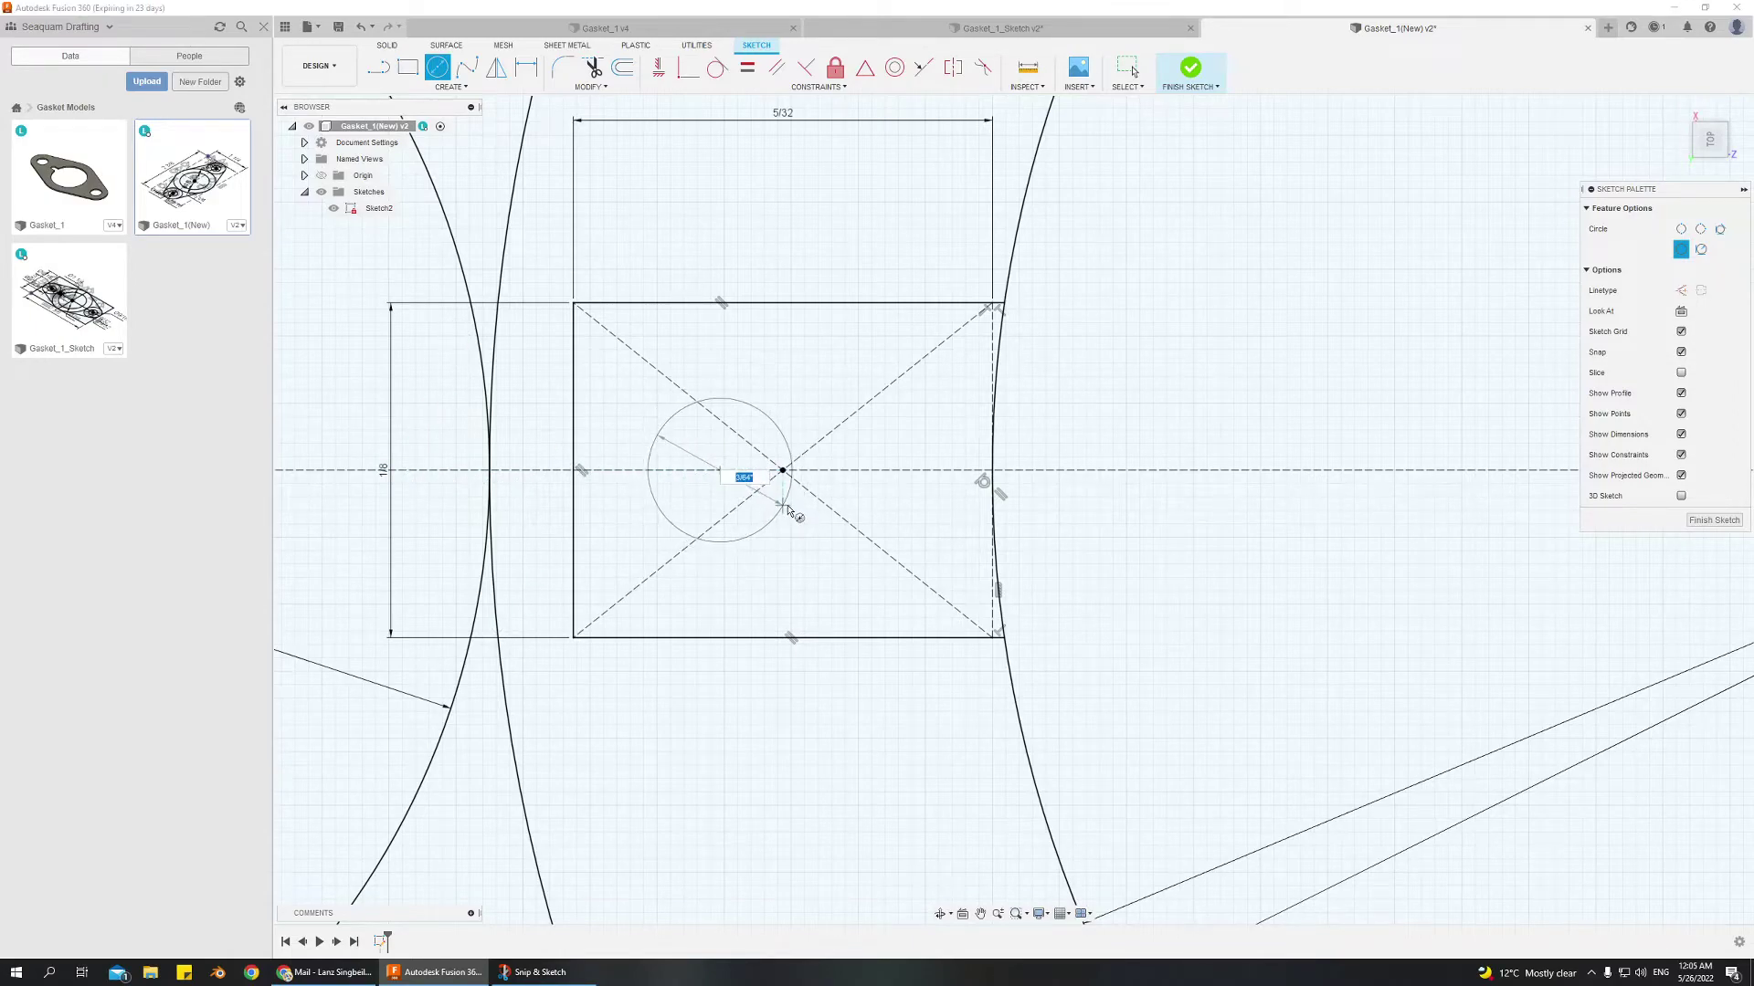
key(Return)
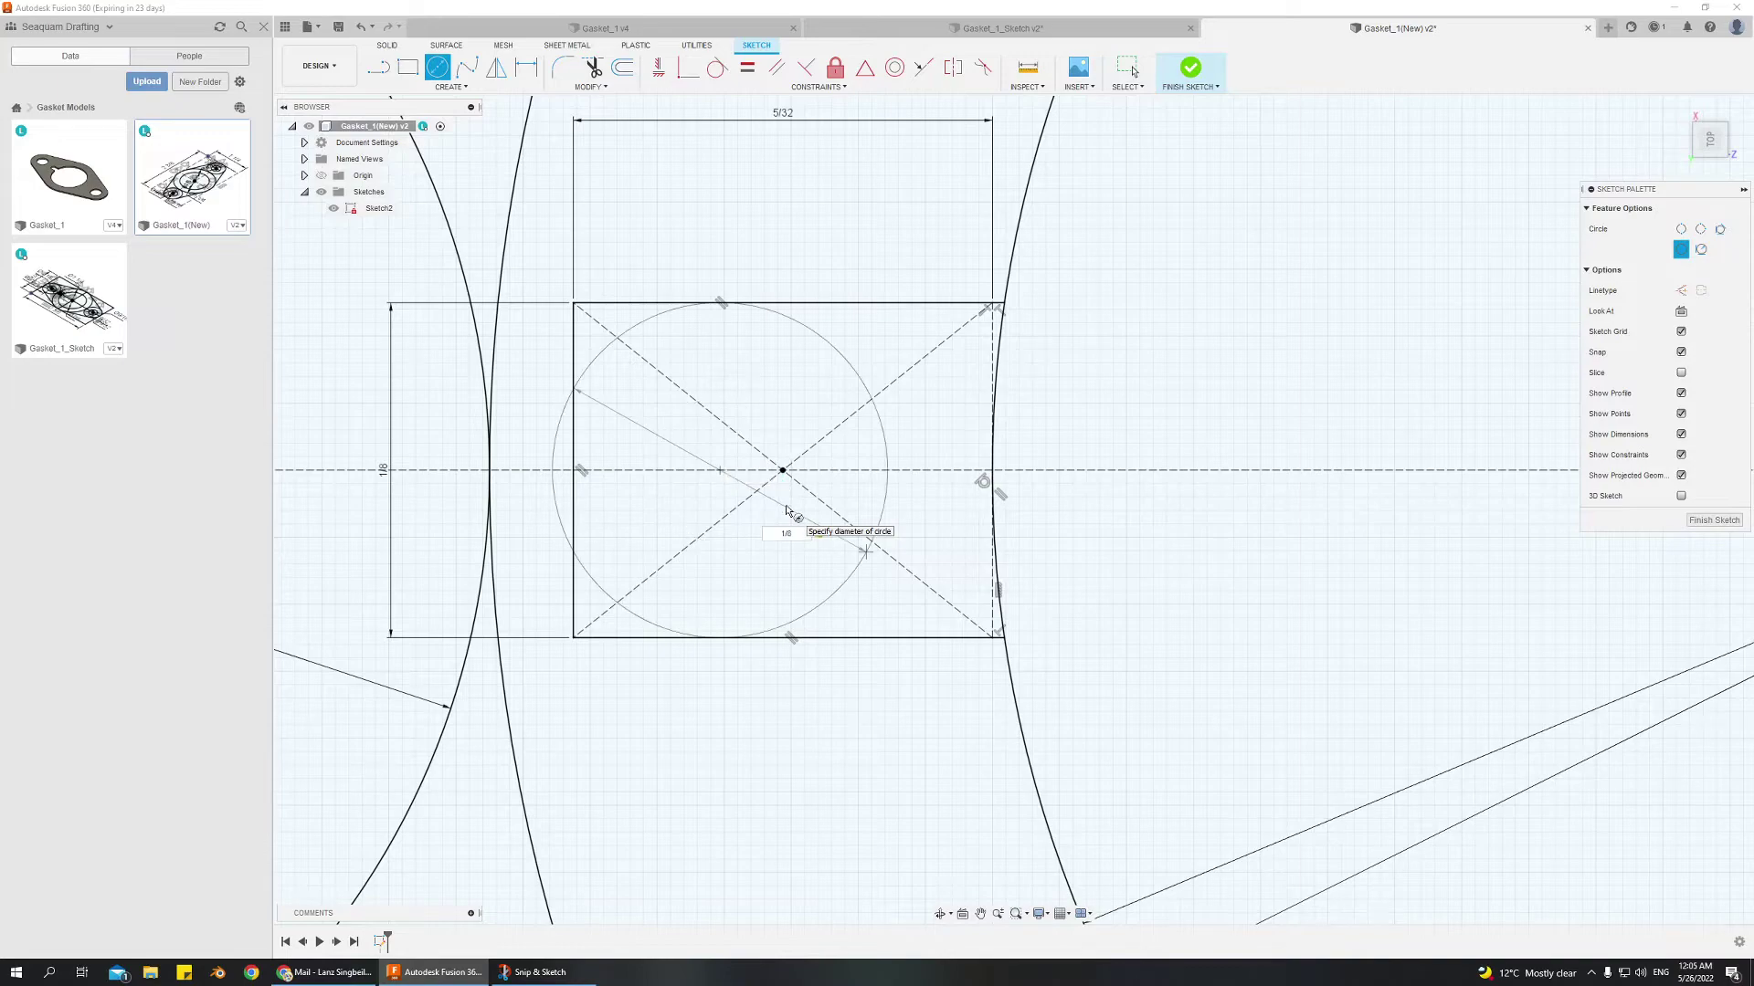
key(Escape)
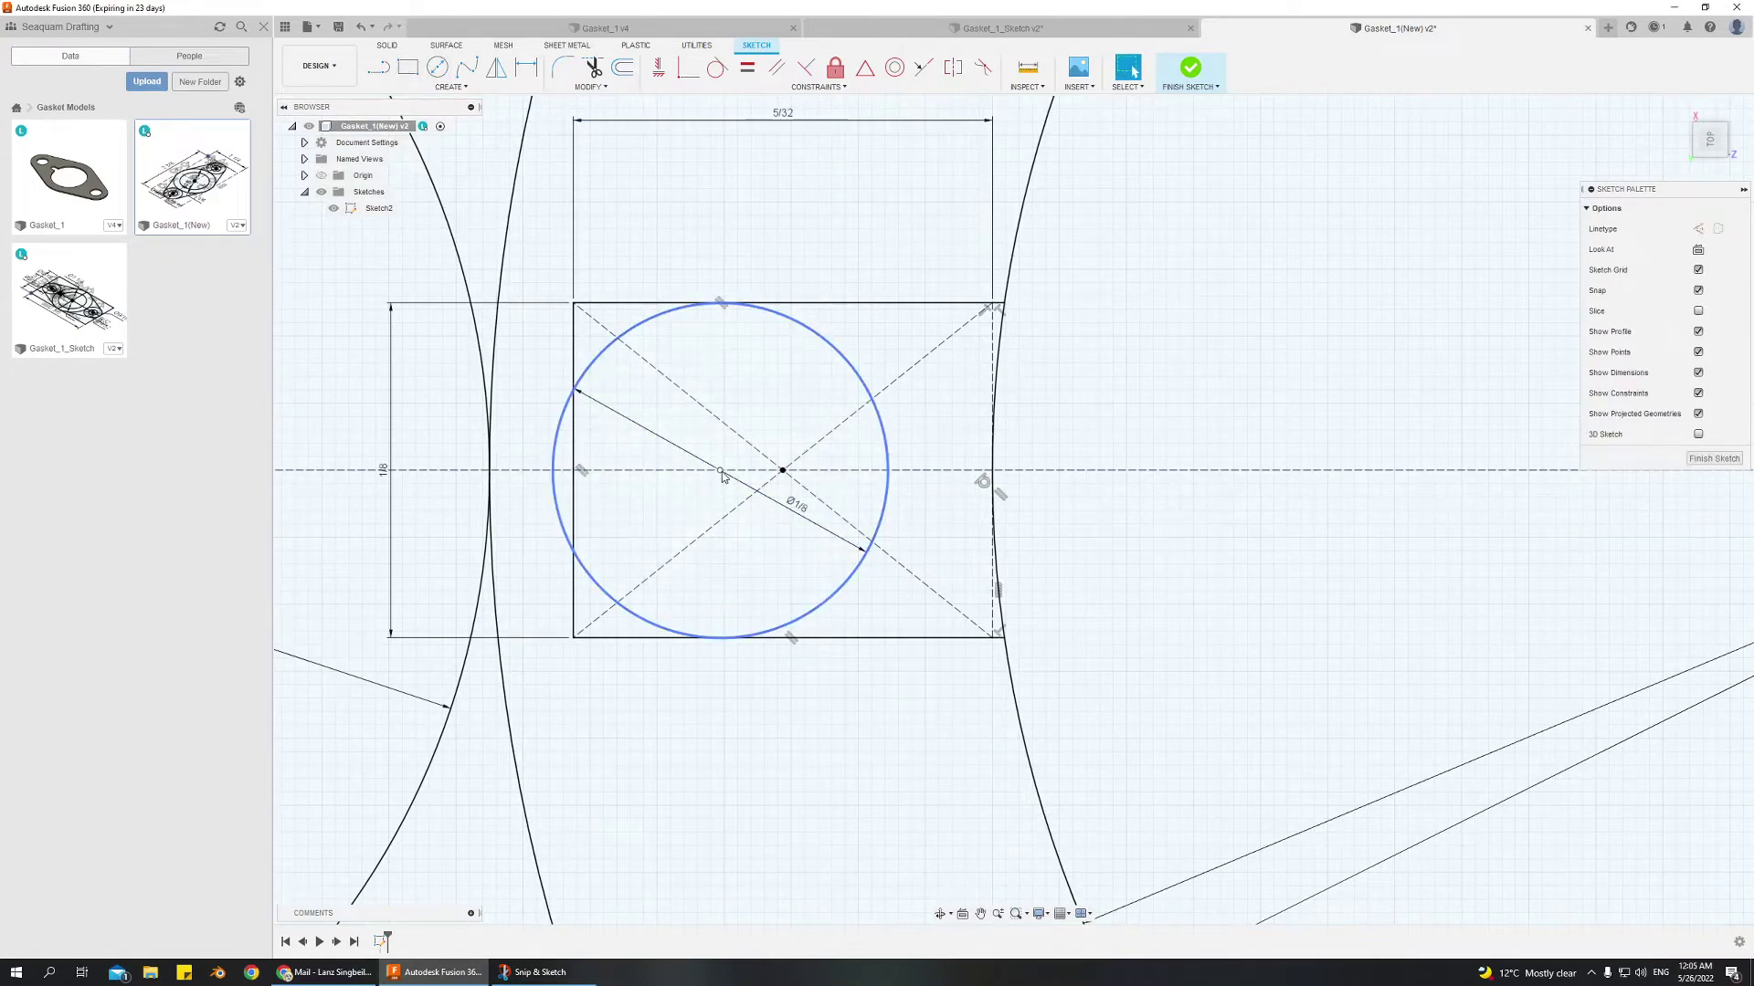
Shift the 1/8 in circle right along the centre line and make it tangent to the small rectangle's left edge
drag(721, 471, 747, 474)
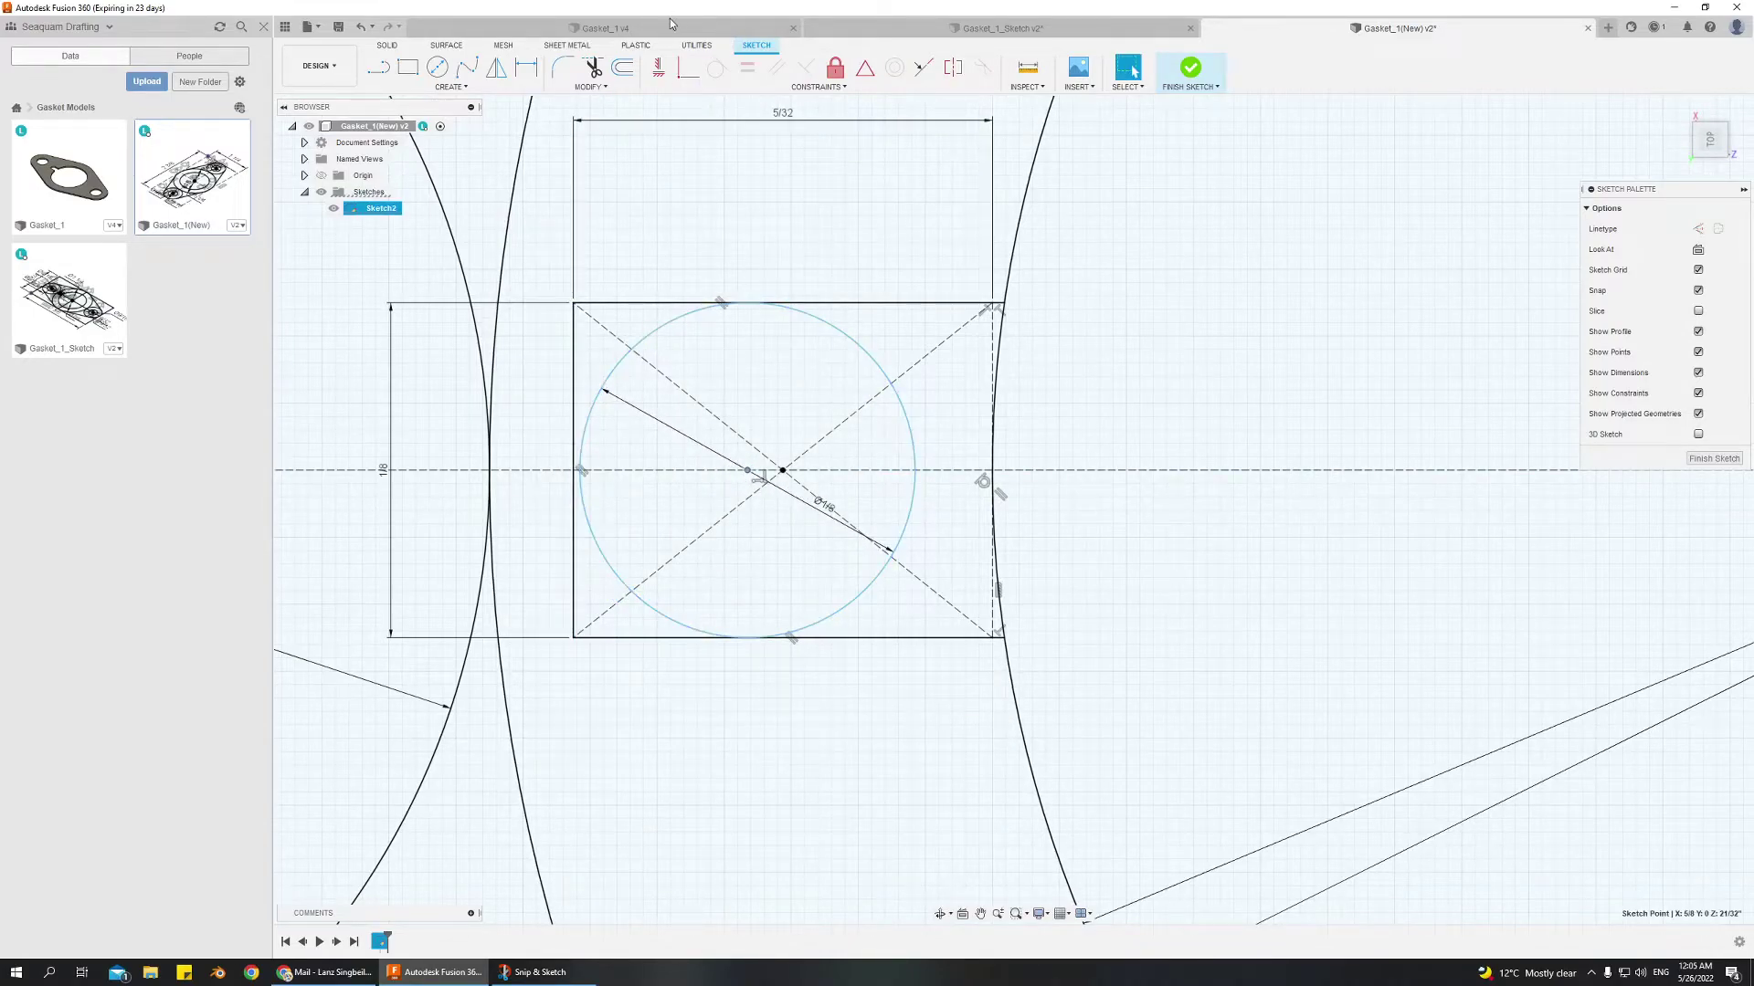
click(702, 312)
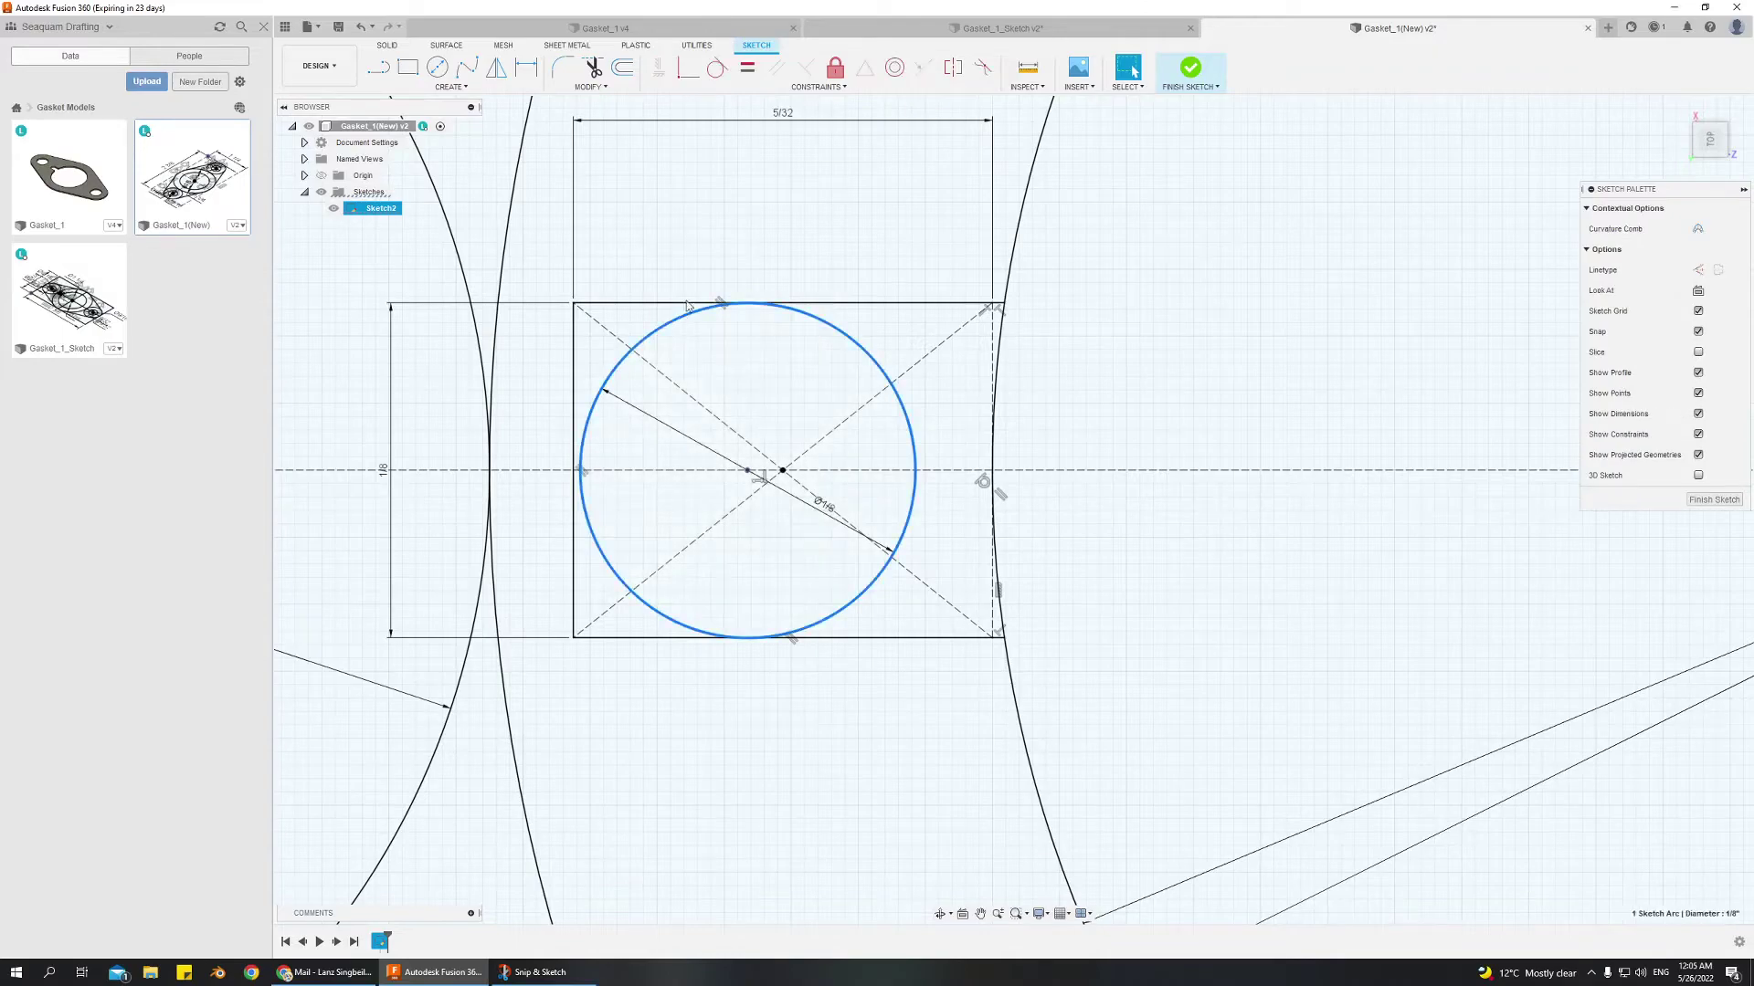
click(719, 71)
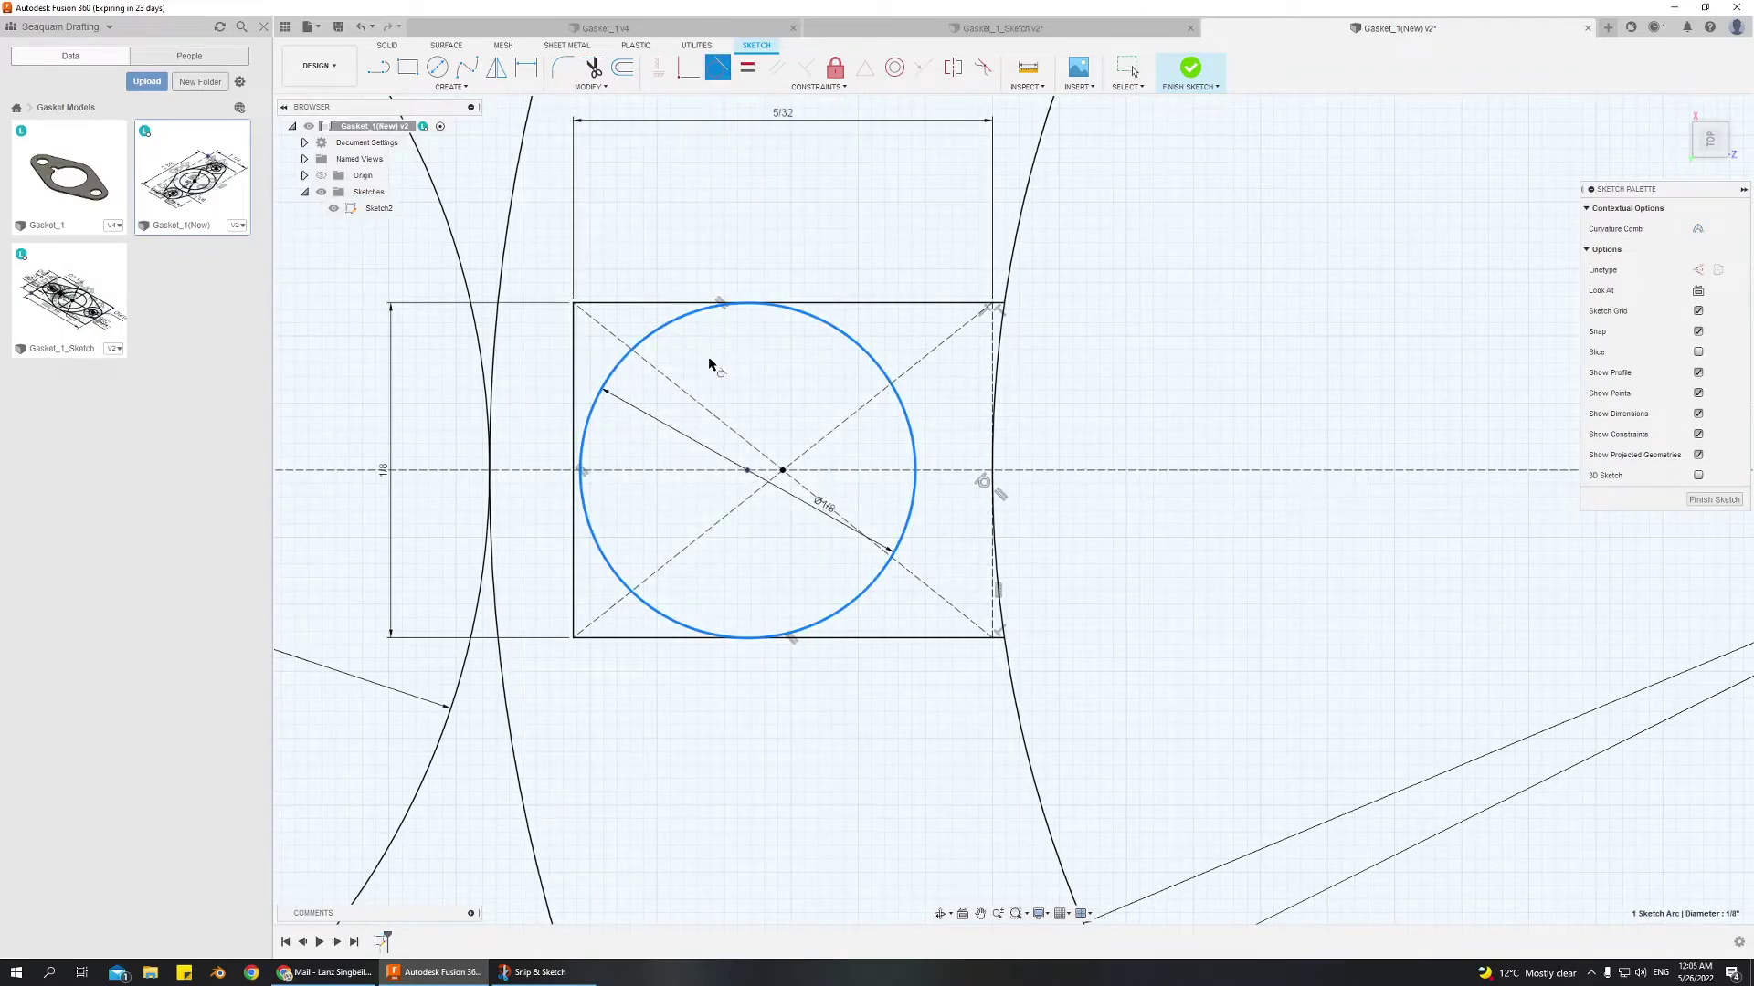
click(570, 402)
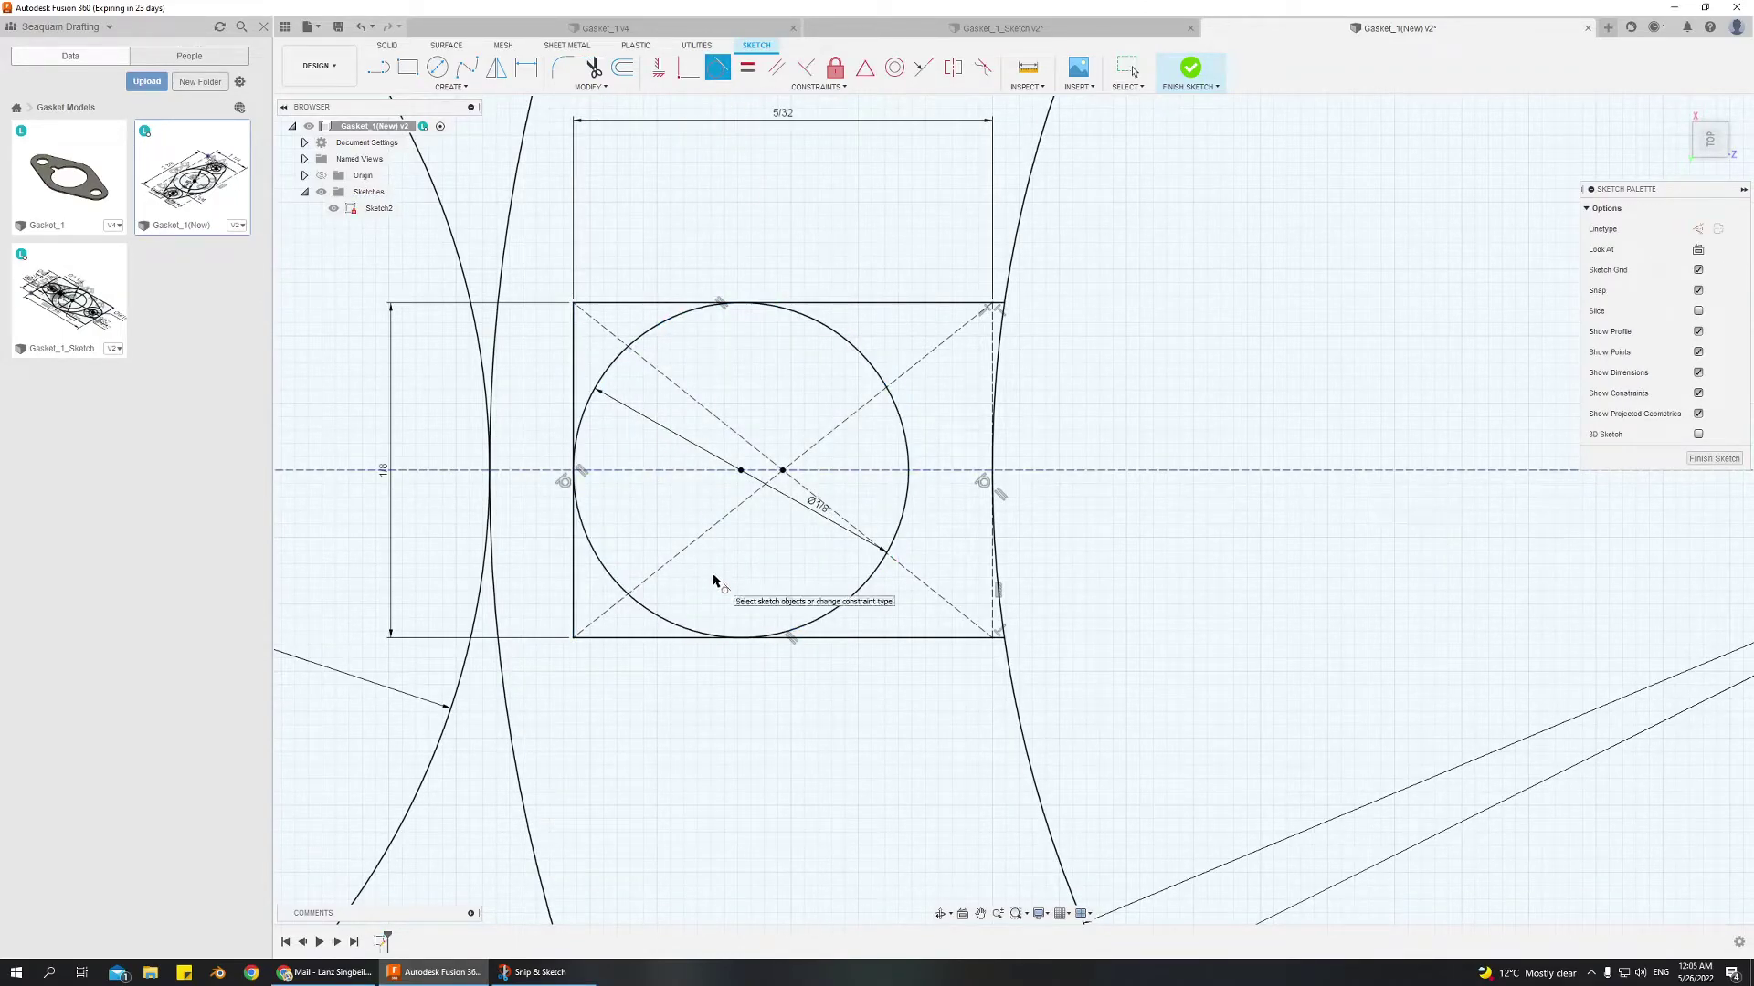
key(Escape)
Convert the small rectangle's left edge to a construction line
scroll(711, 571, down, 10)
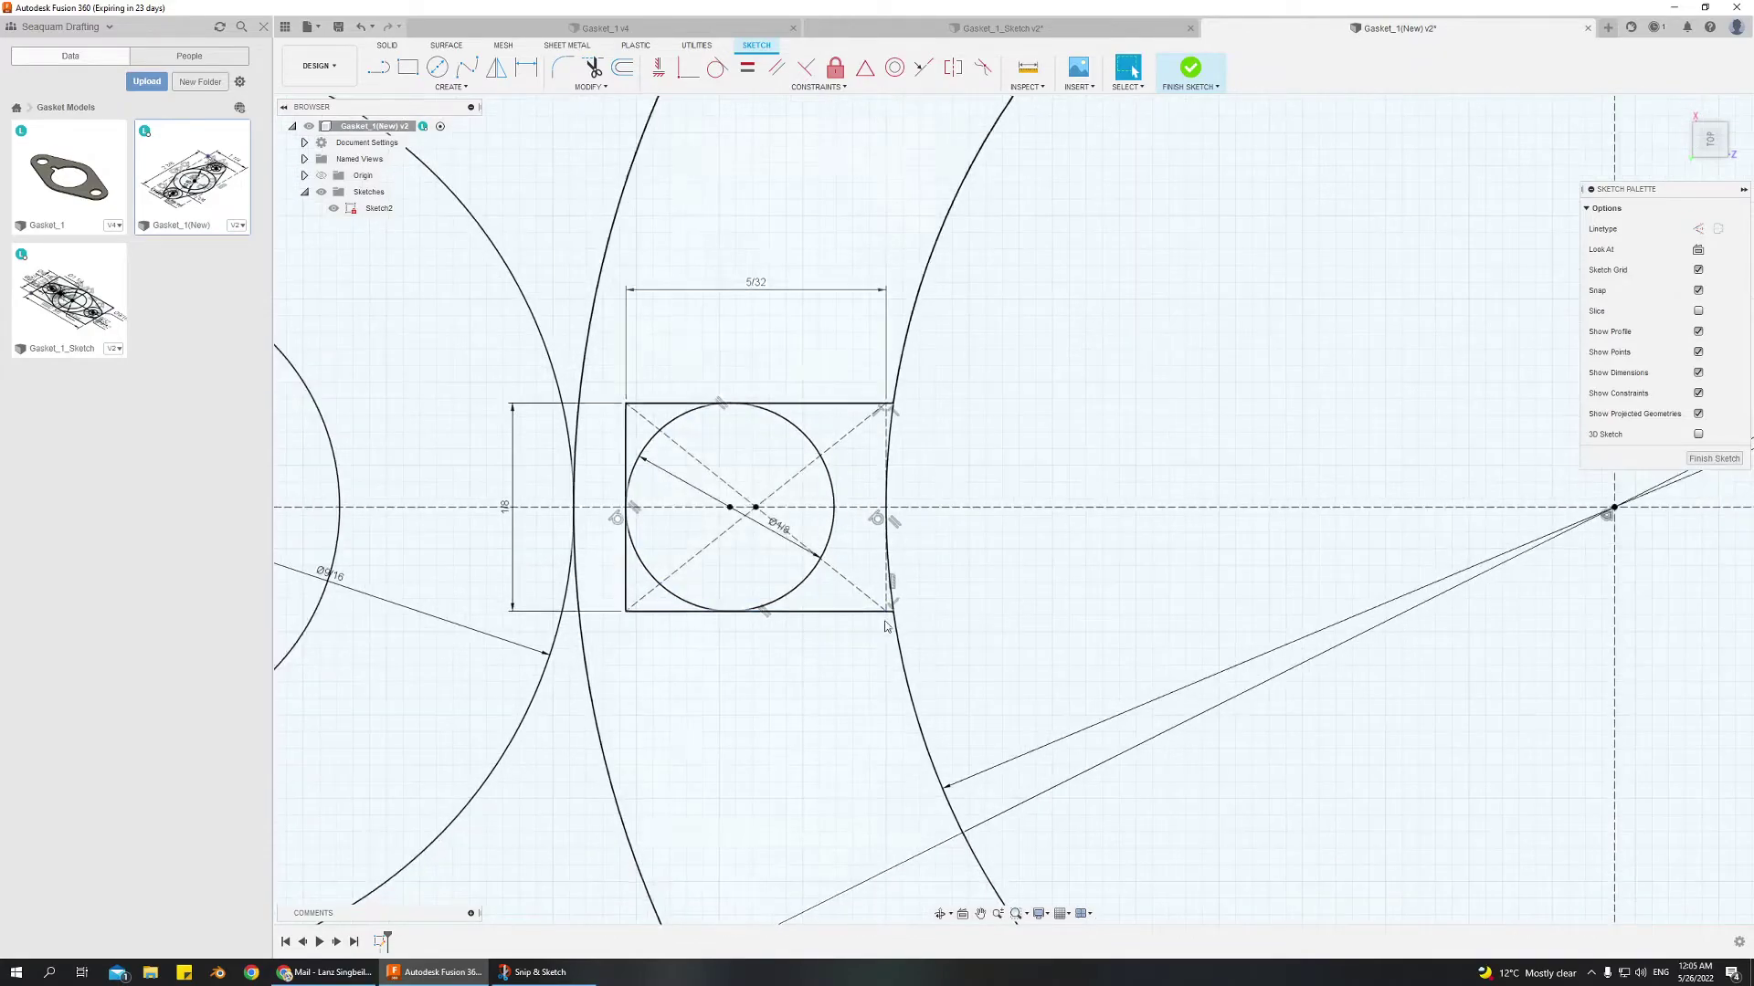
mouse_move(1063, 594)
middle_down()
mouse_move(676, 500)
mouse_move(916, 638)
mouse_move(972, 610)
middle_up()
scroll(813, 643, up, 3)
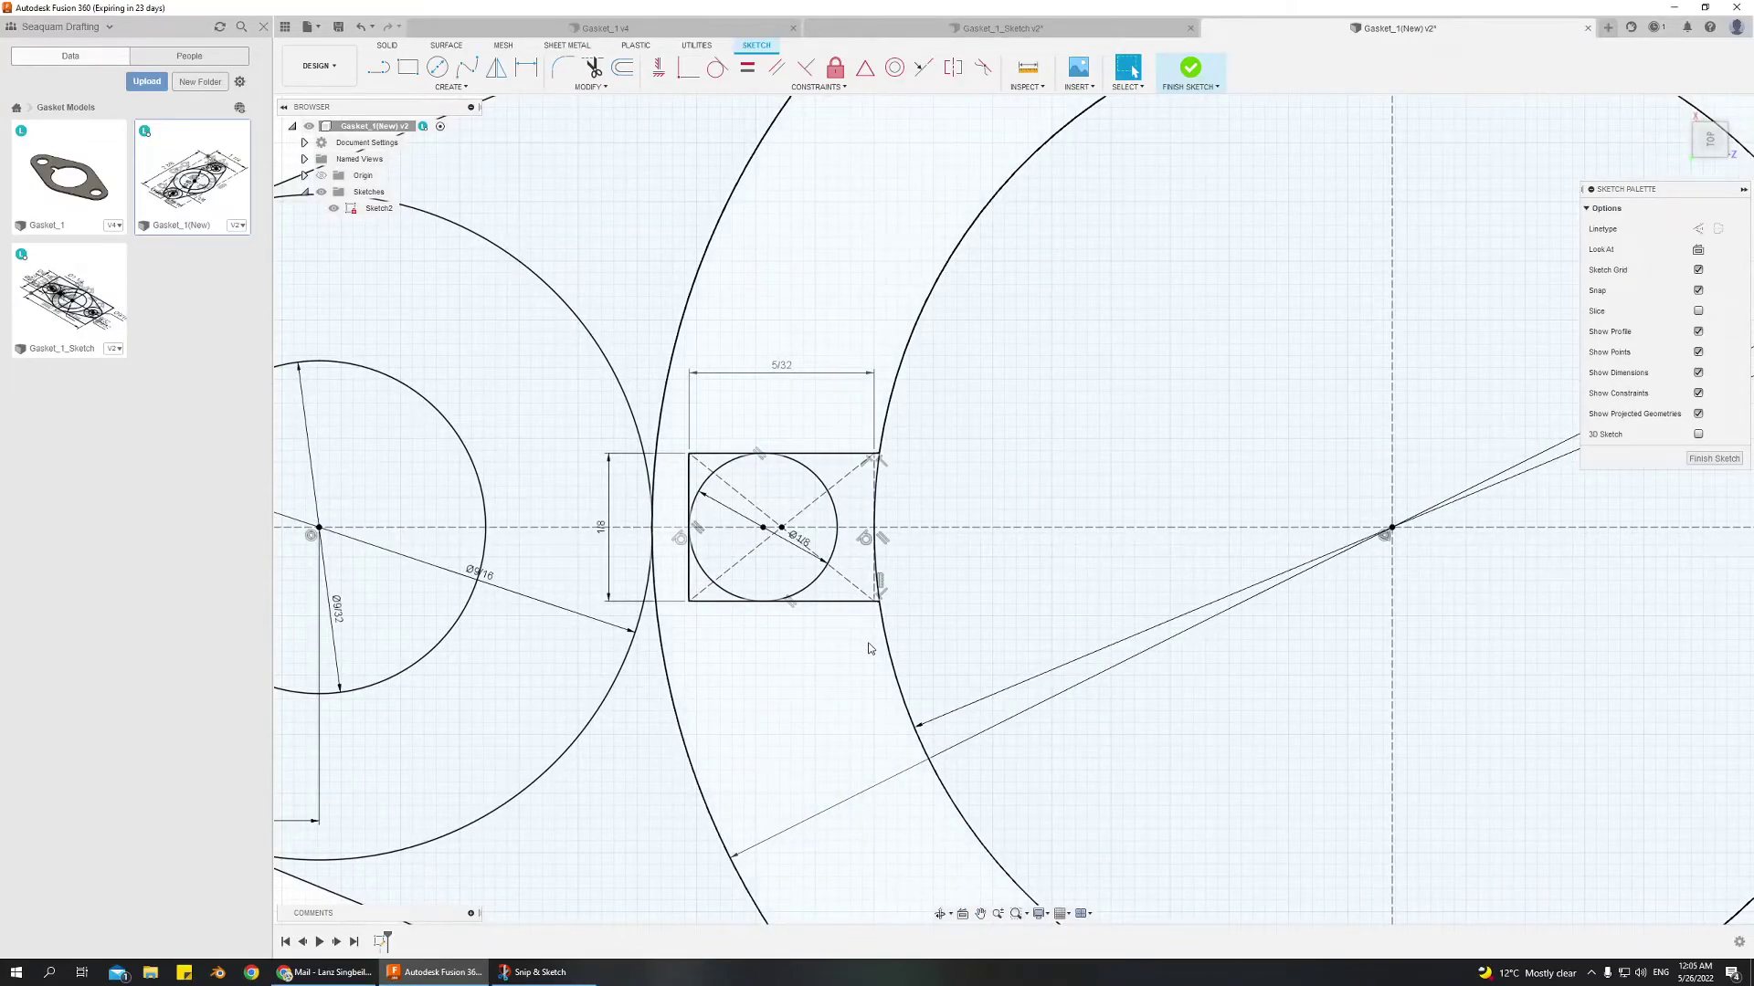
scroll(855, 585, down, 3)
scroll(775, 545, up, 4)
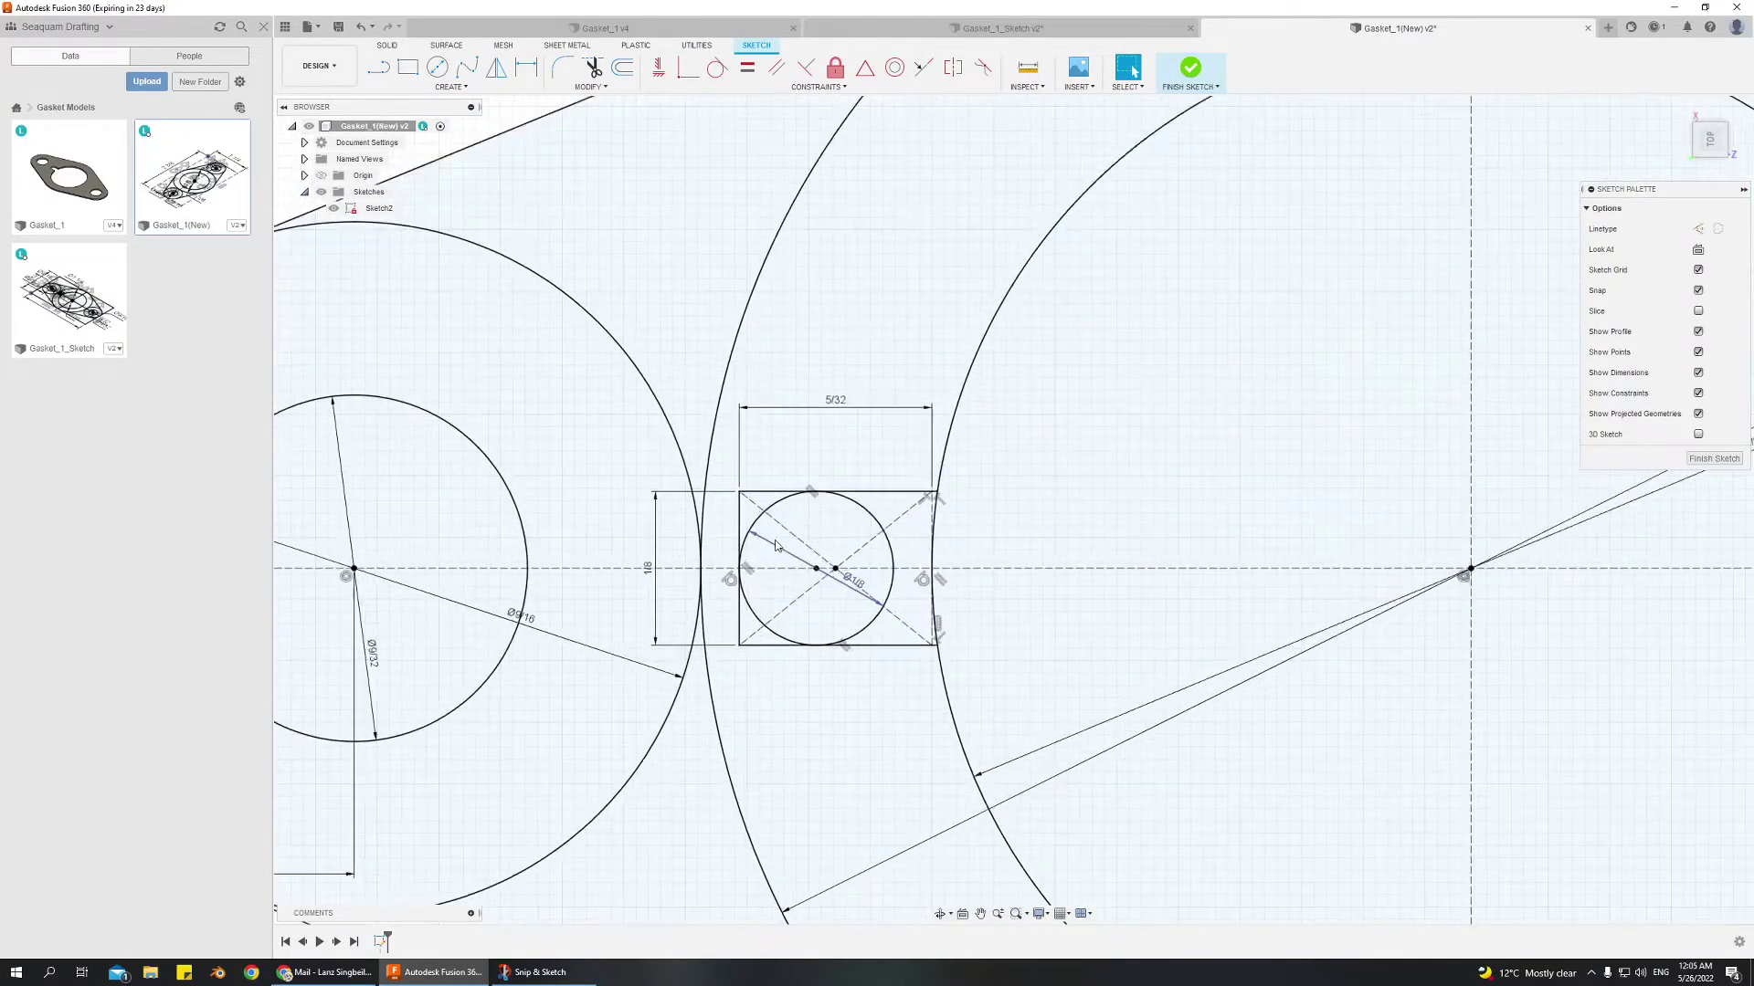
scroll(775, 545, up, 4)
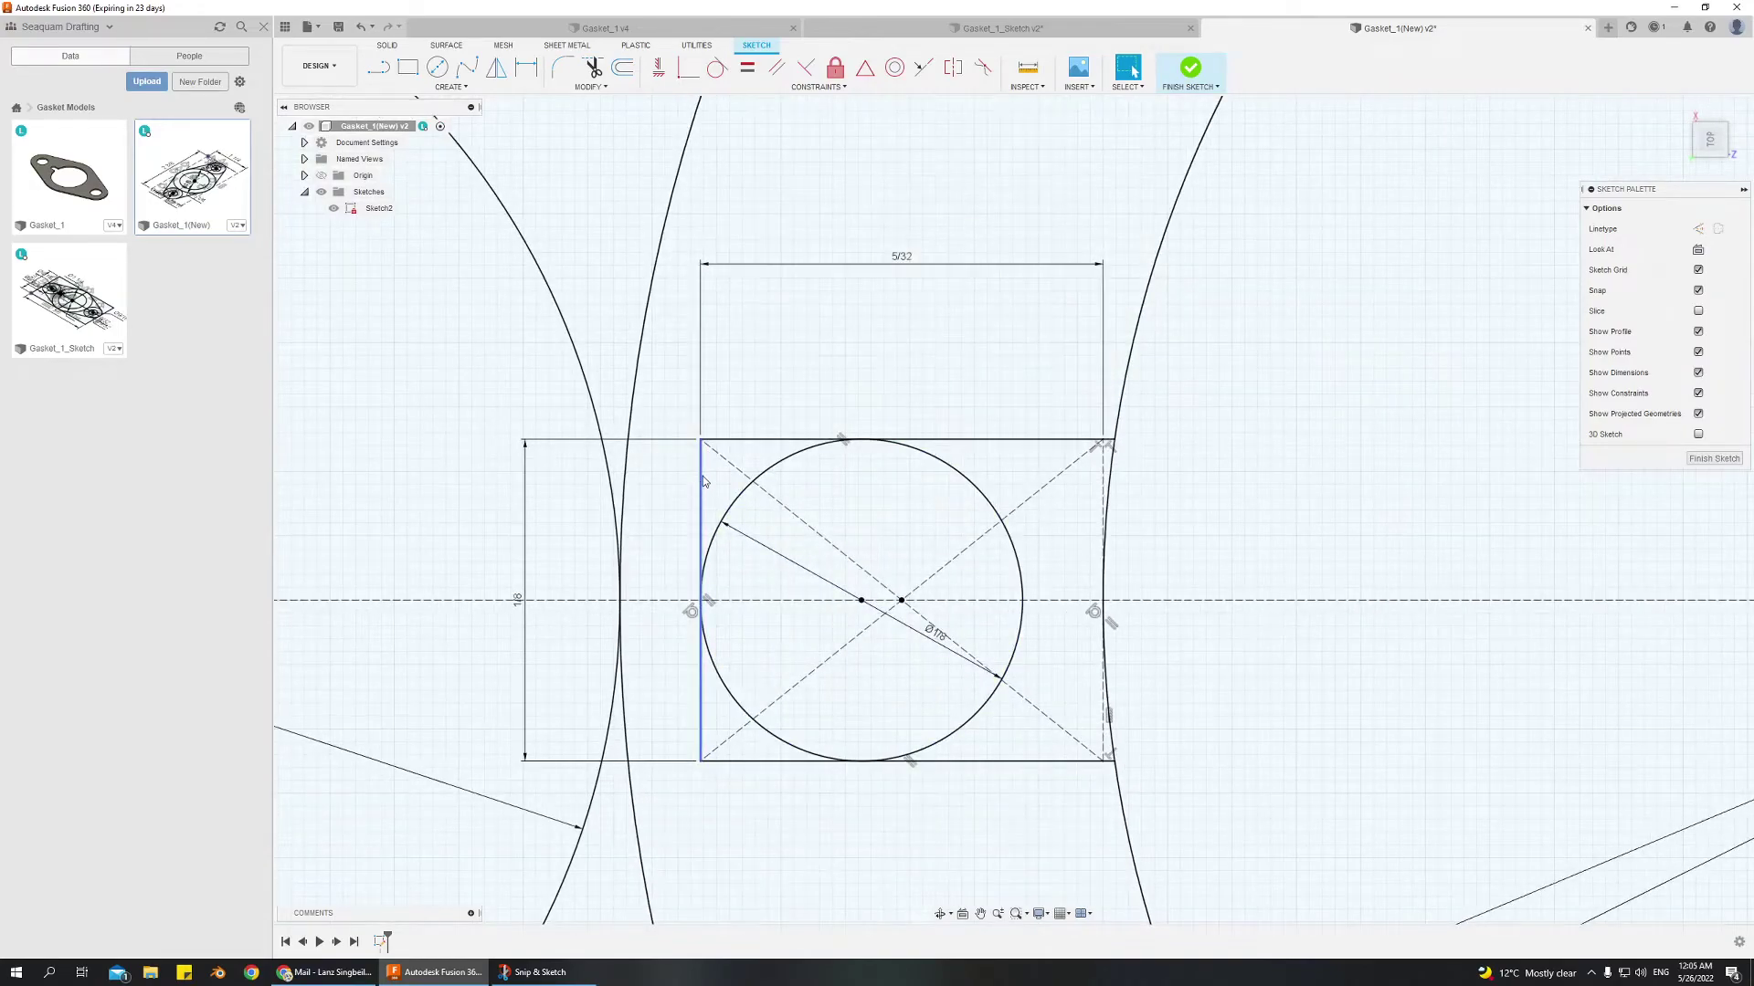
click(703, 475)
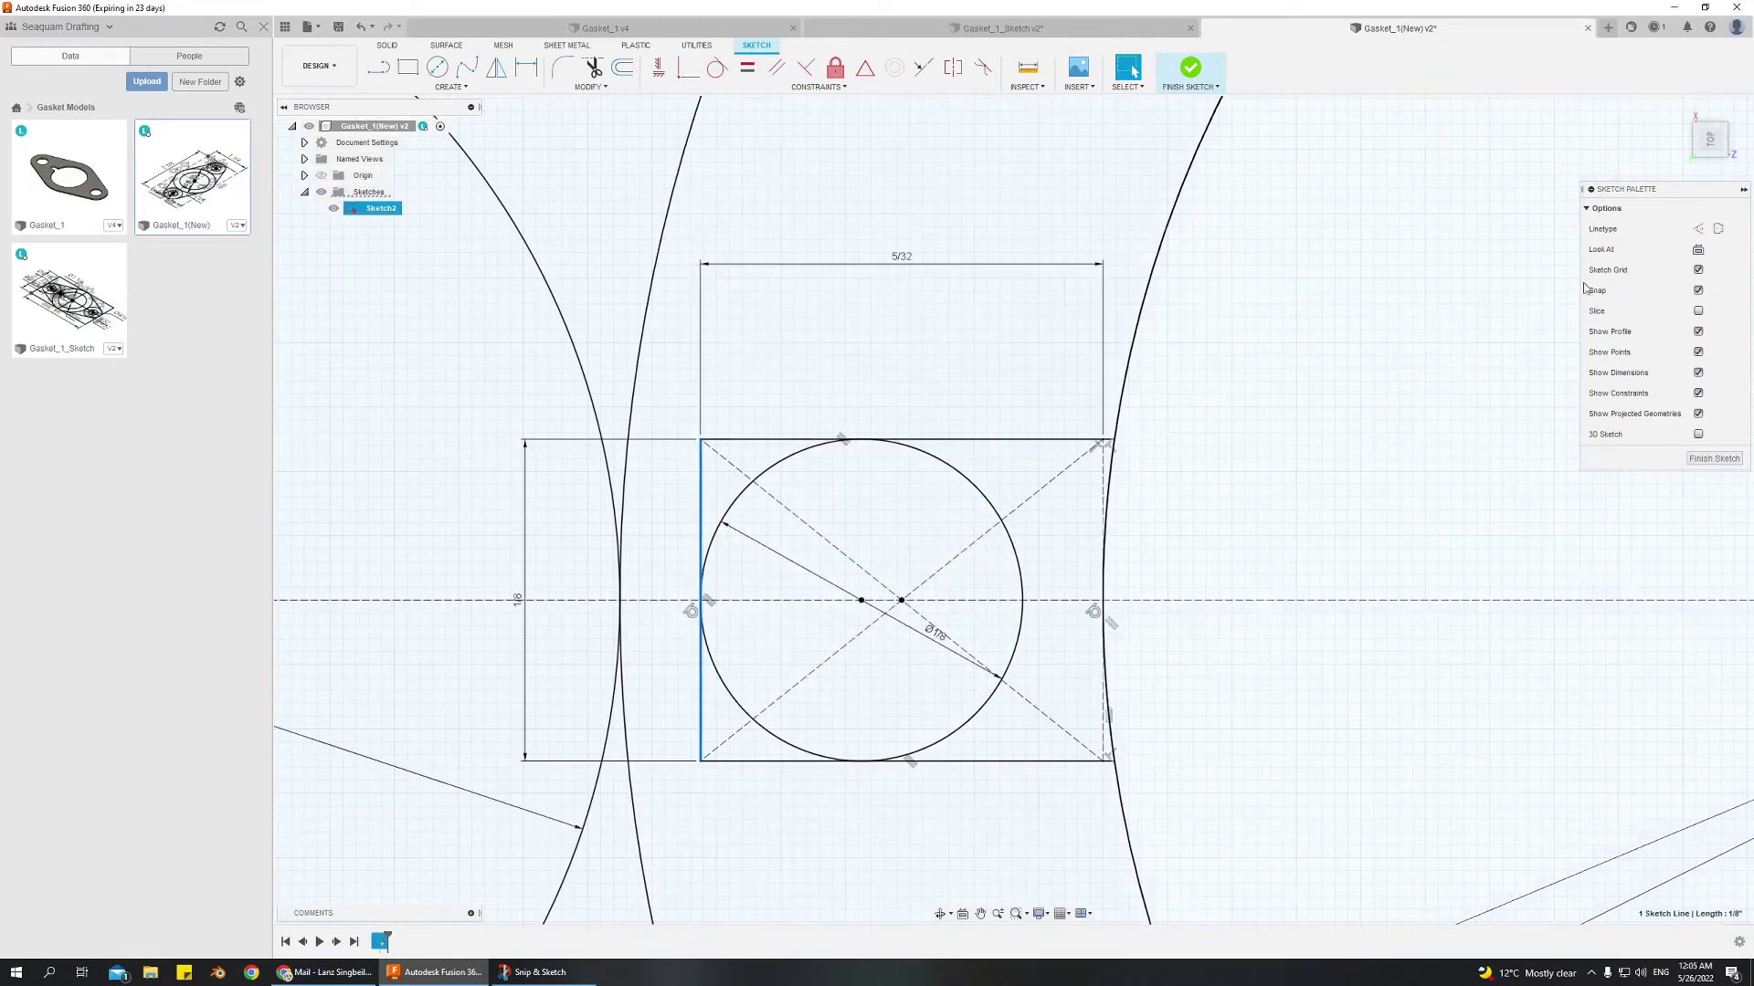
click(1698, 228)
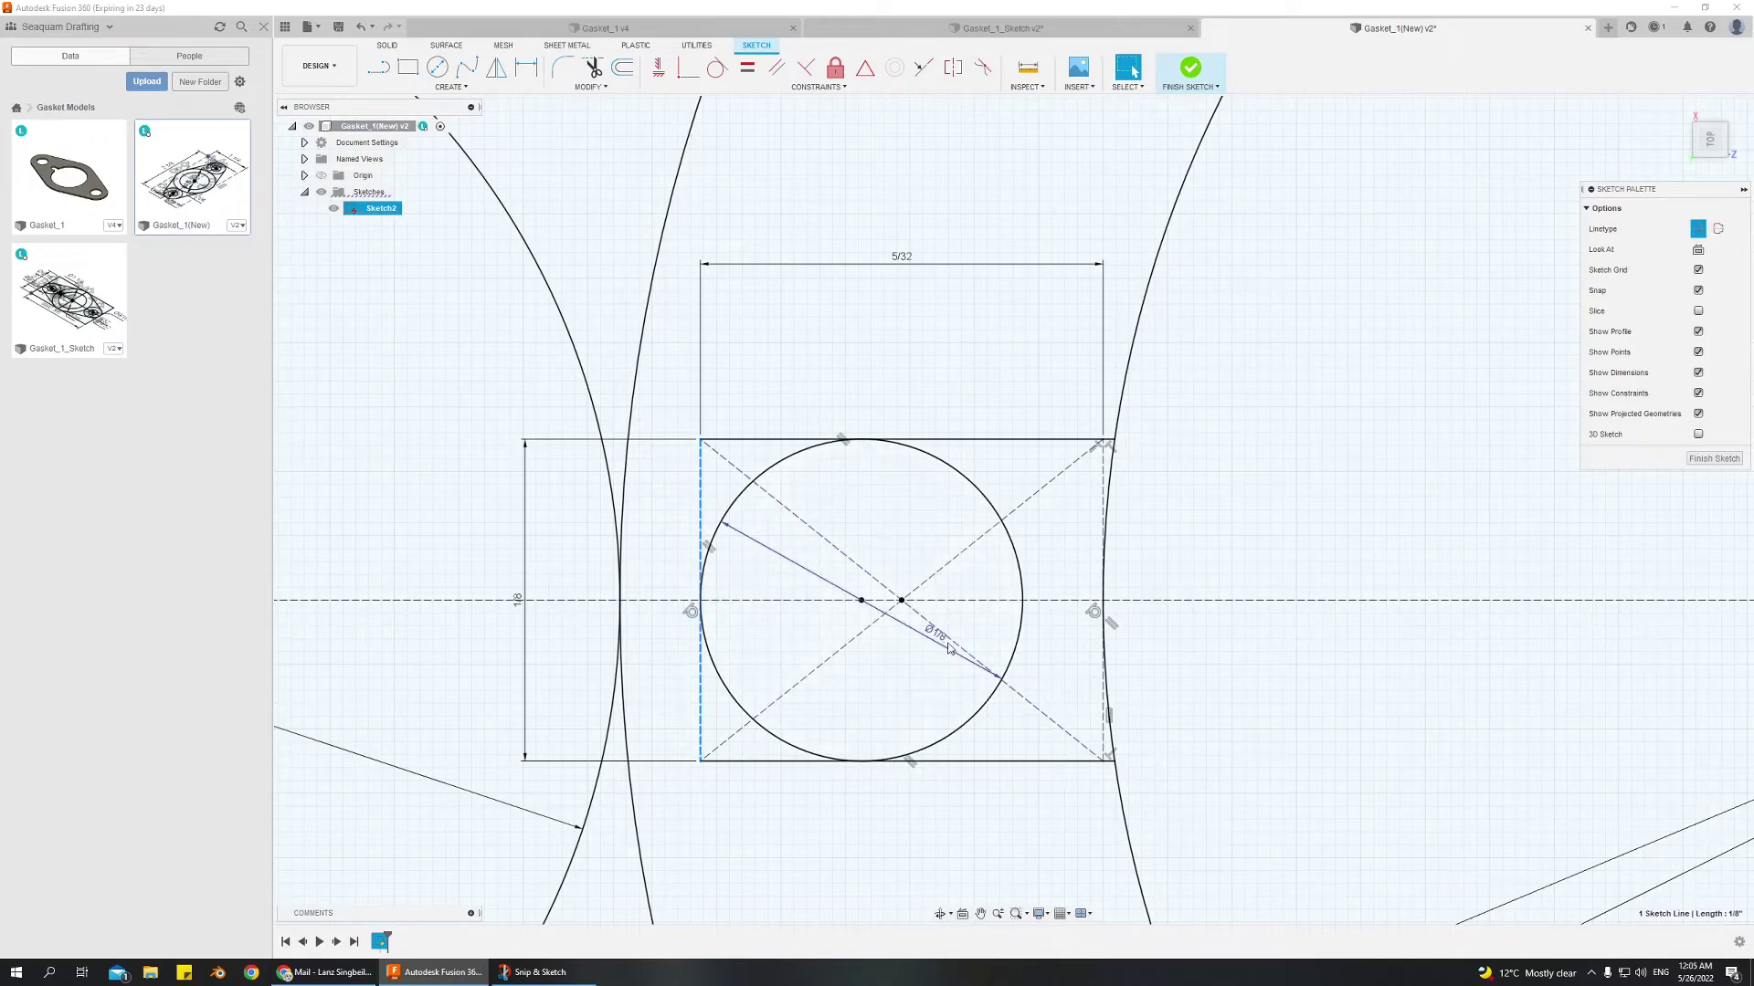
Save the design with the version description "added notch" and check the version history of Gasket_1(New)
scroll(1013, 662, down, 6)
click(709, 195)
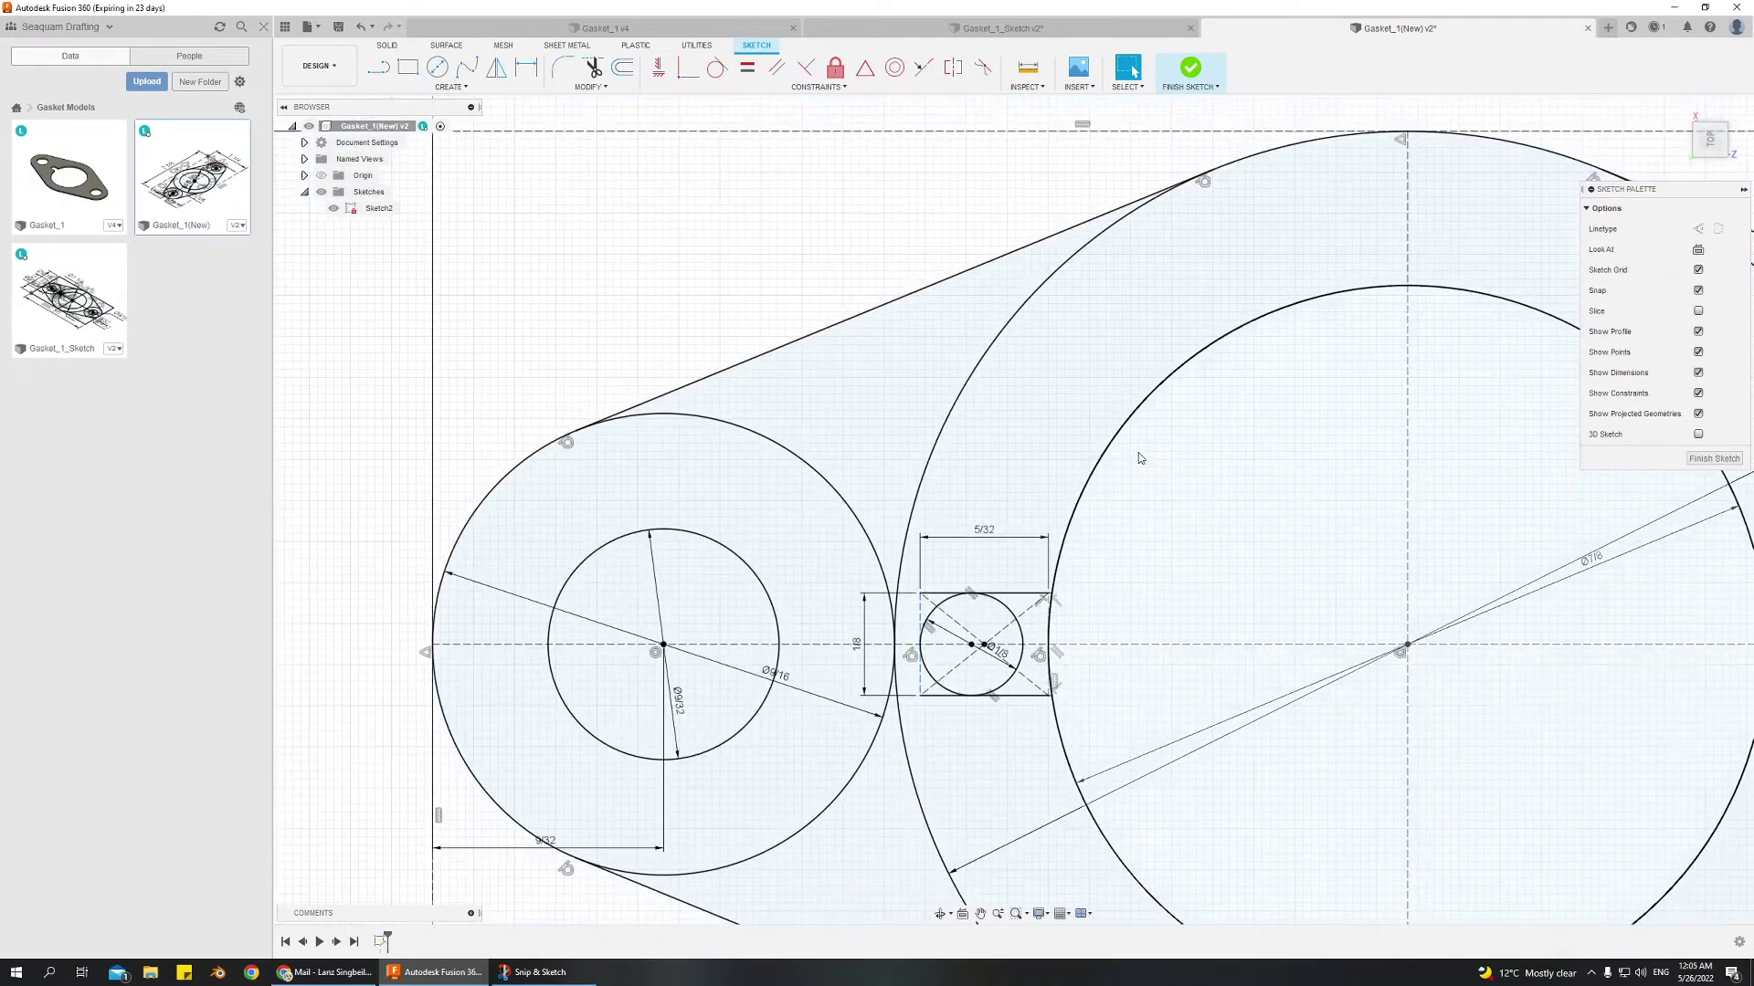
middle_drag(1139, 459, 841, 293)
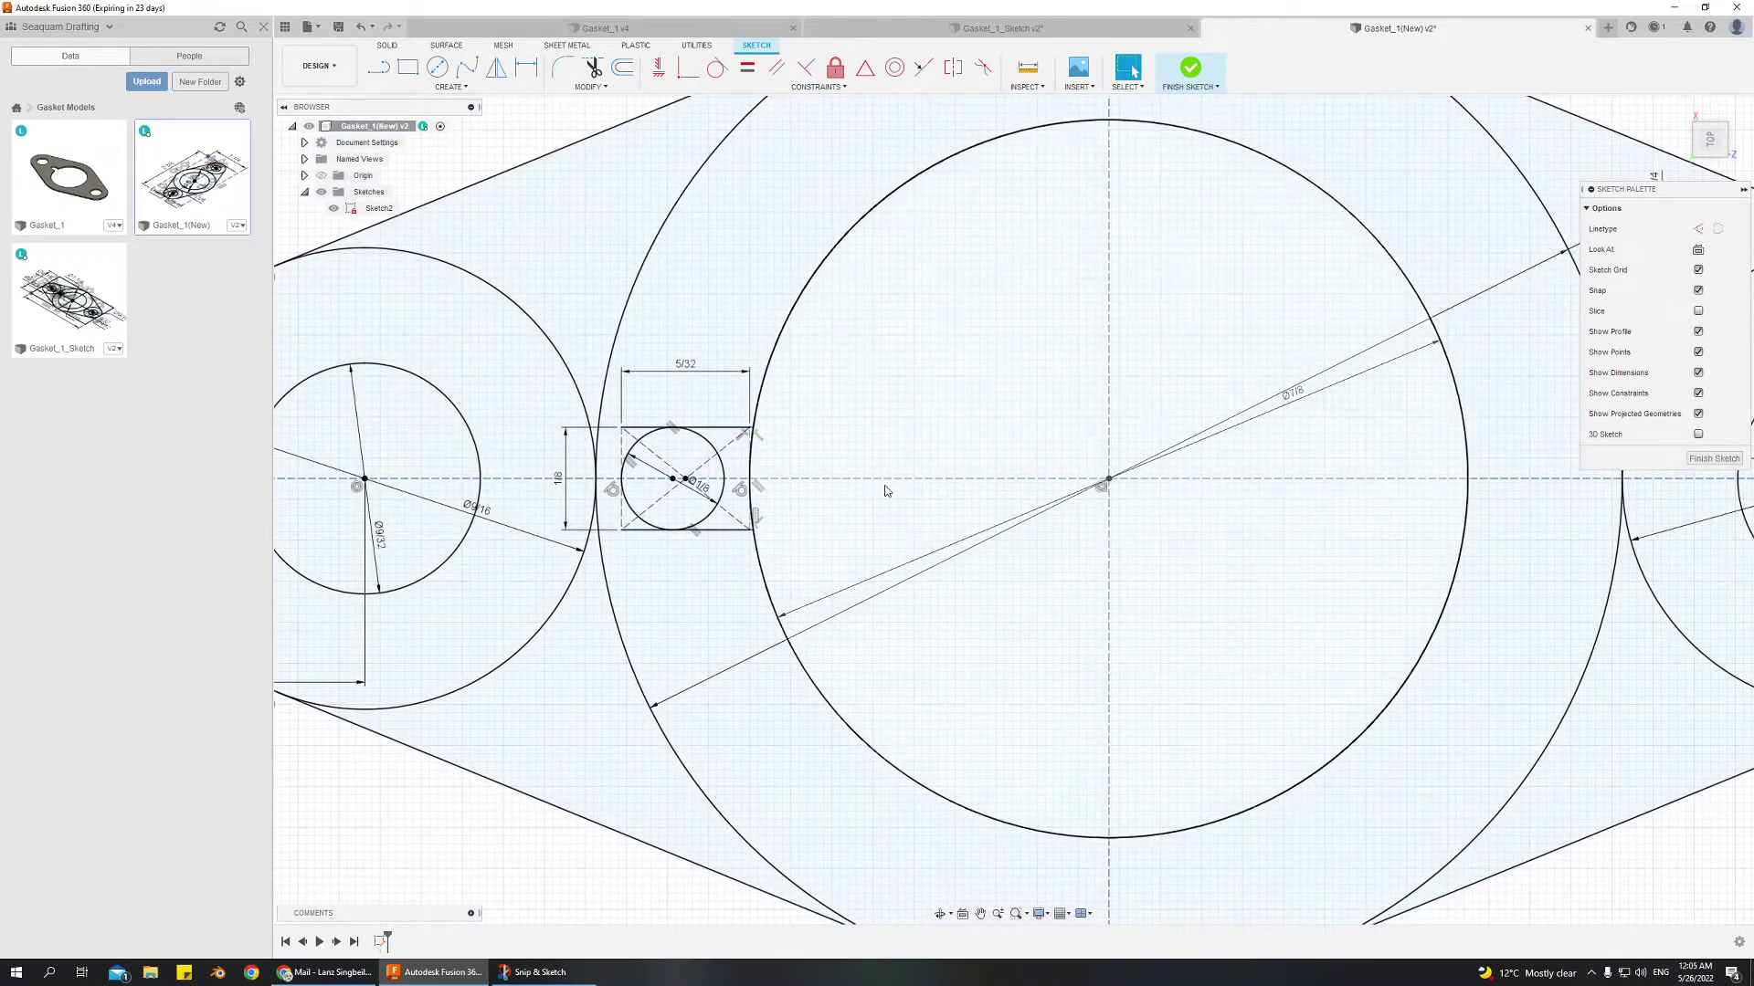
scroll(786, 530, down, 5)
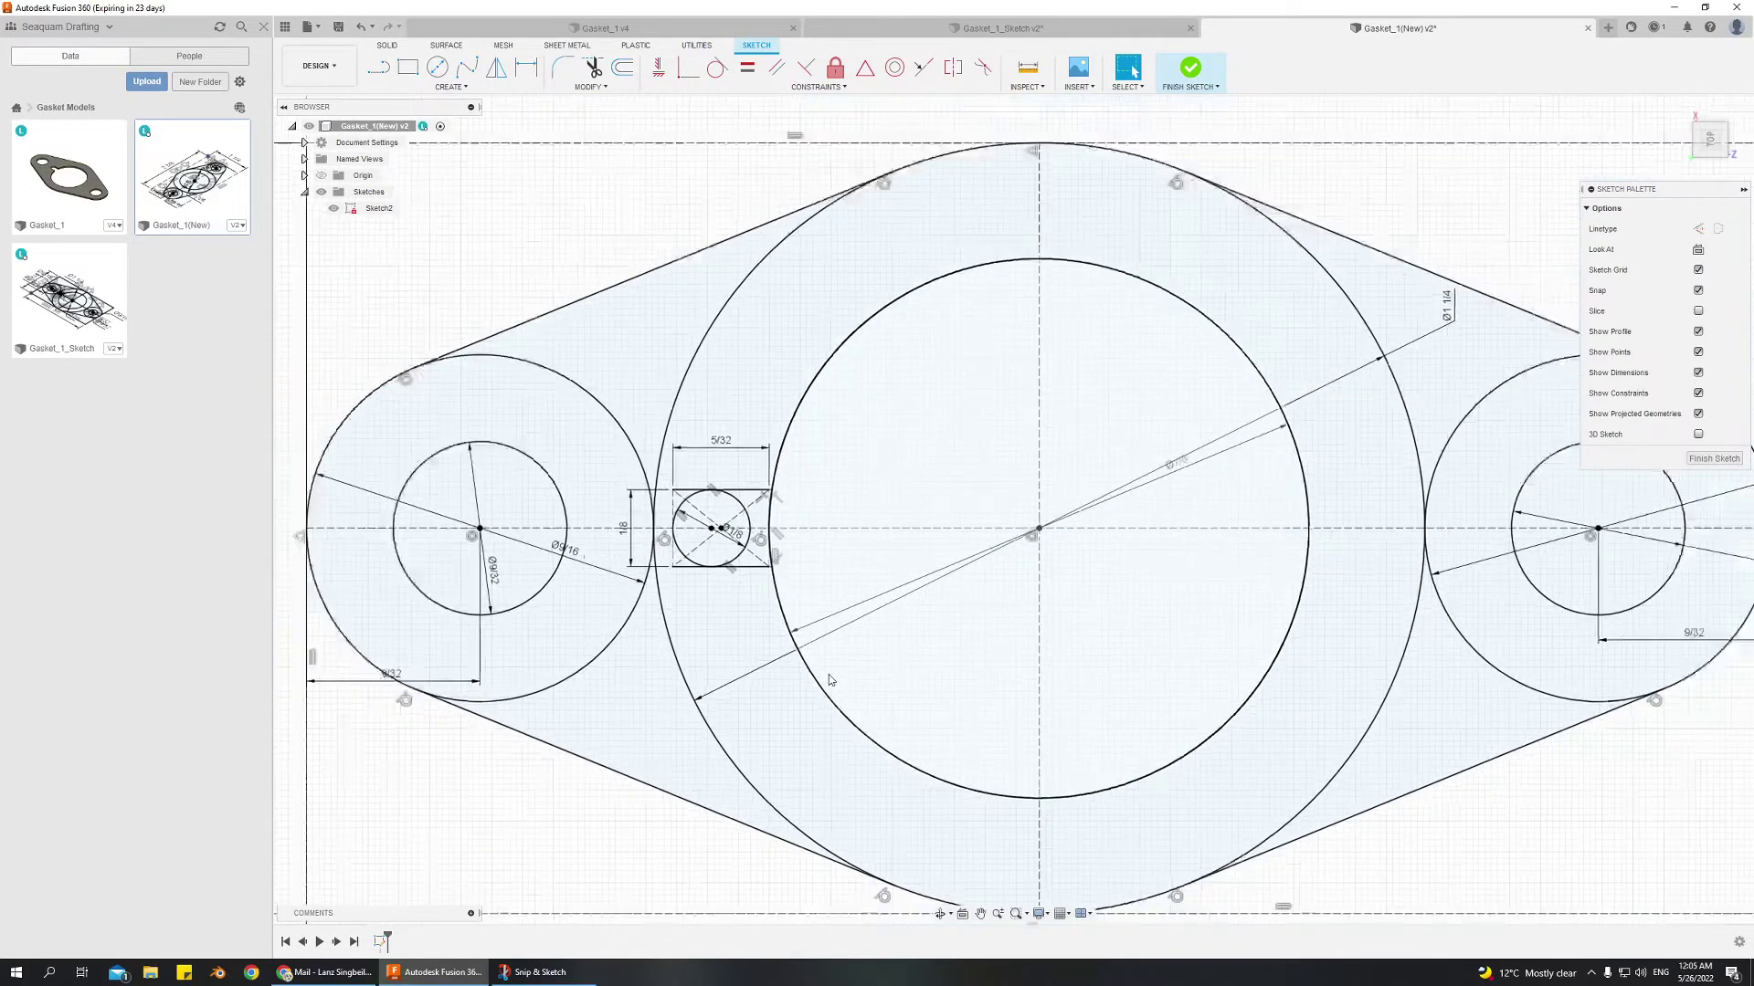
middle_drag(930, 535, 844, 528)
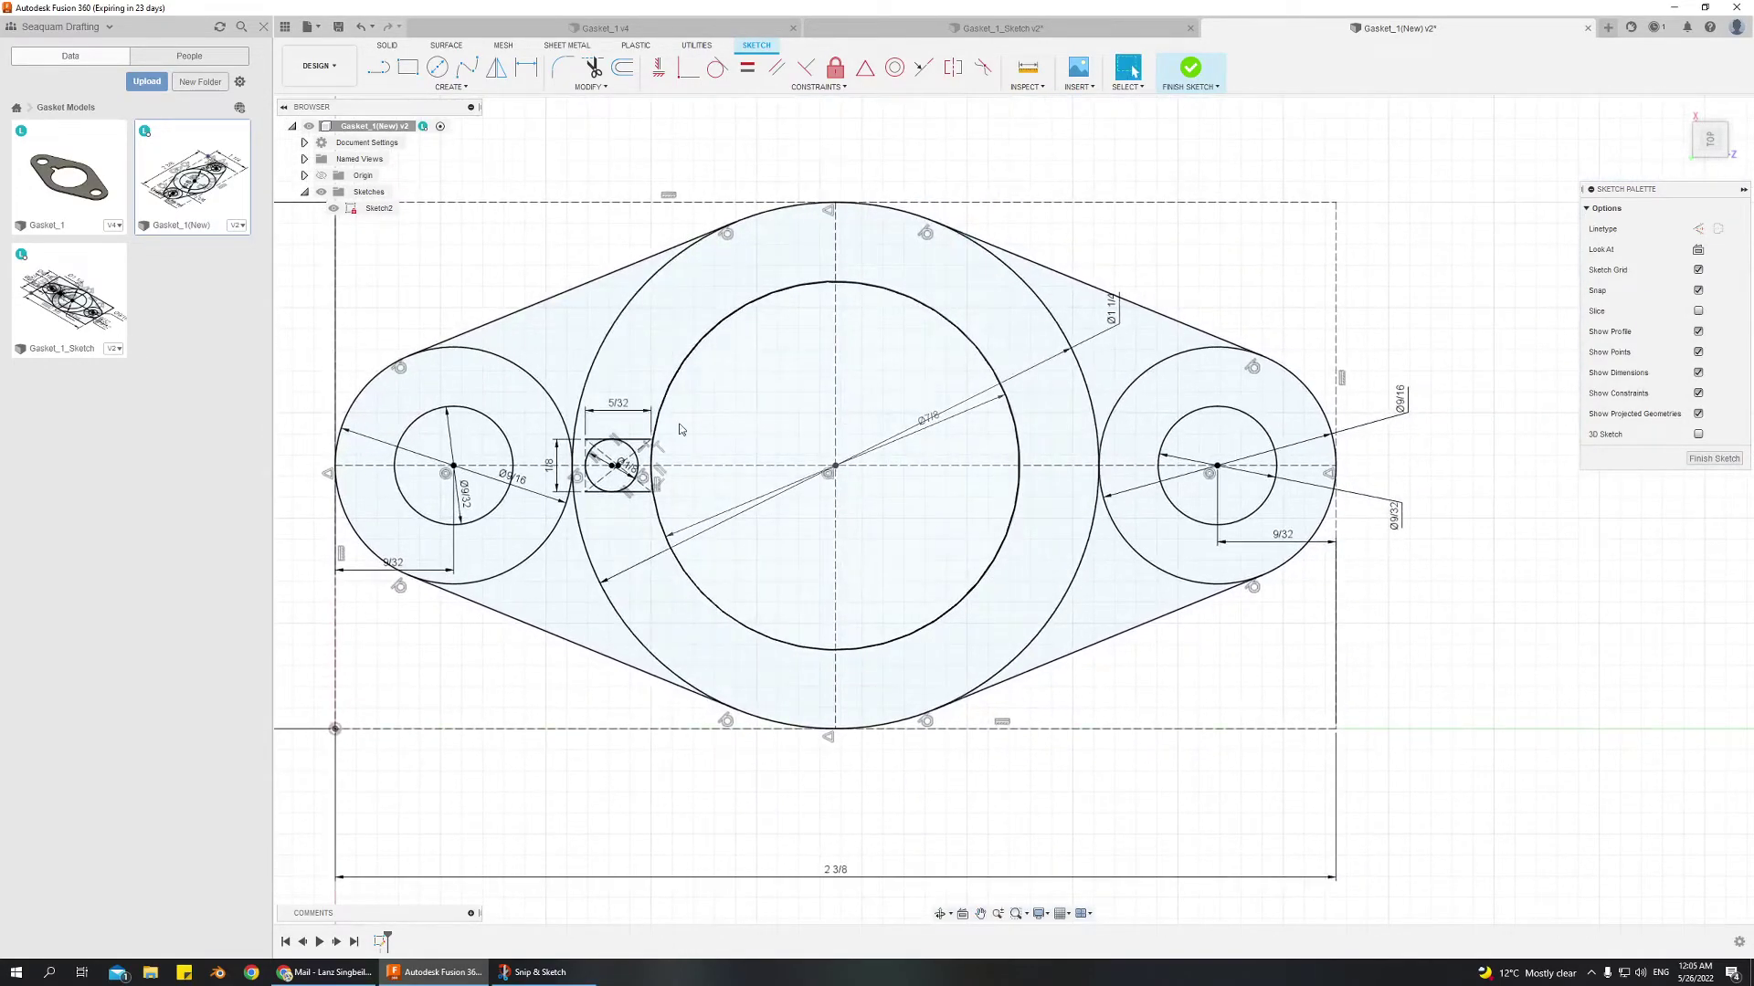
scroll(782, 789, down, 2)
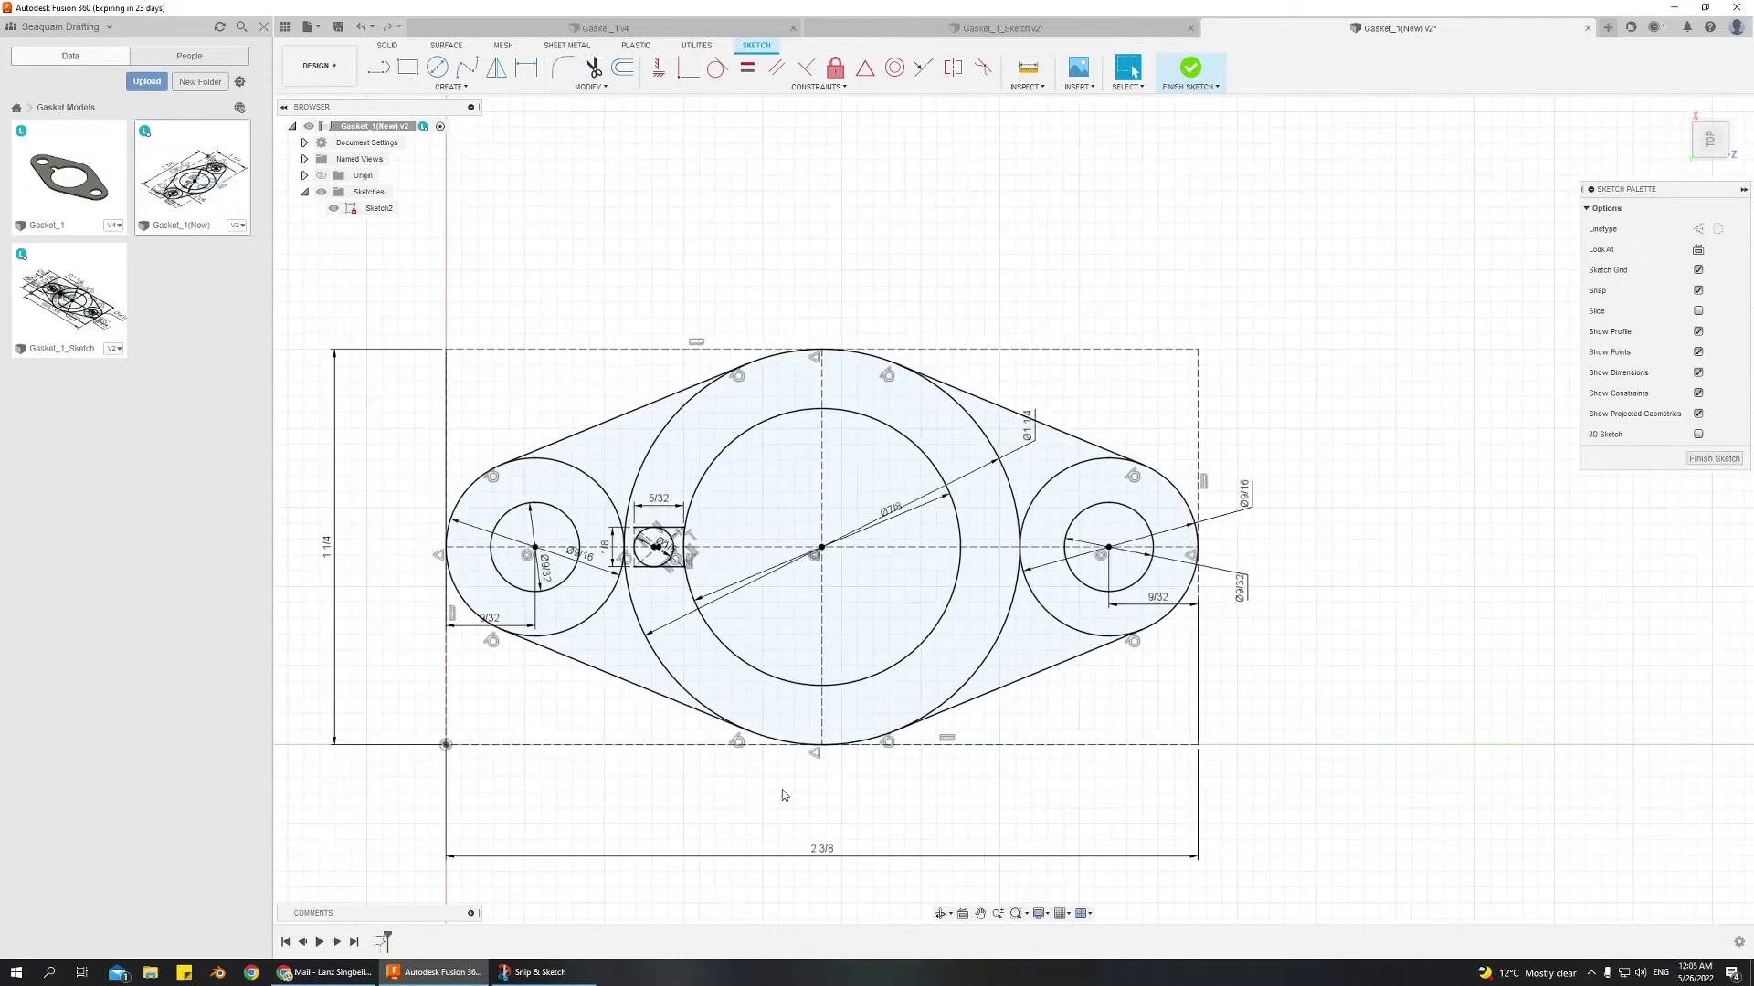
click(338, 27)
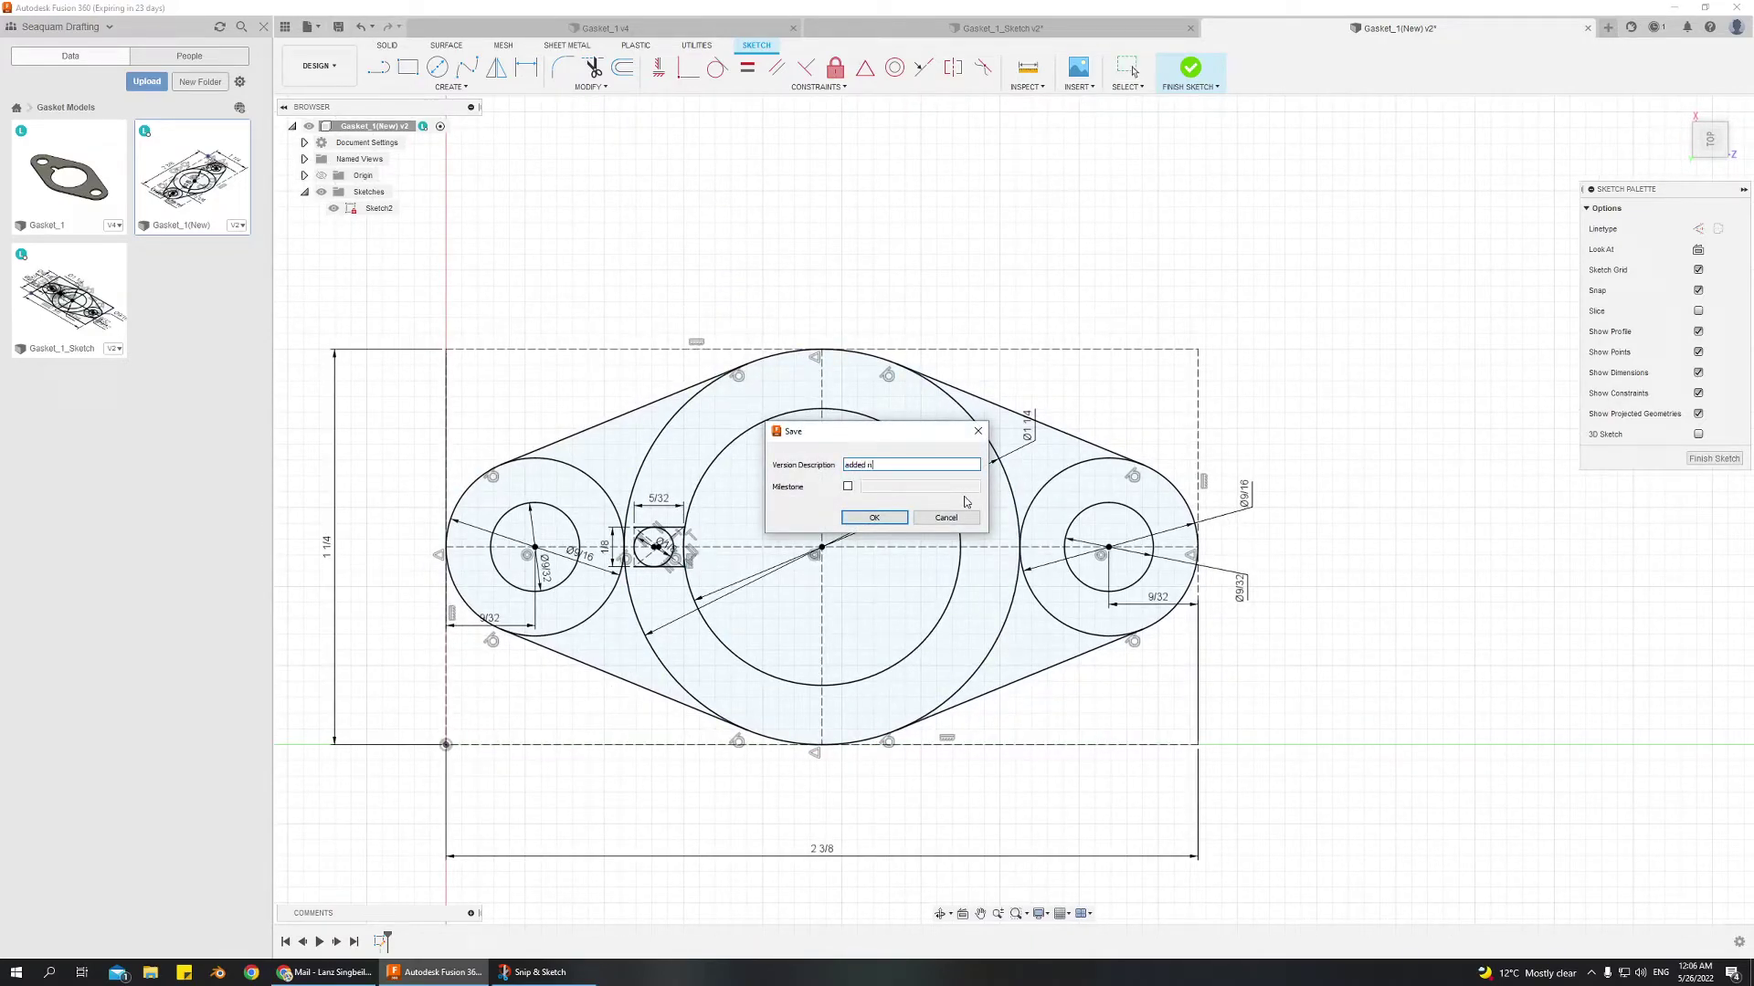
text(added note)
key(Return)
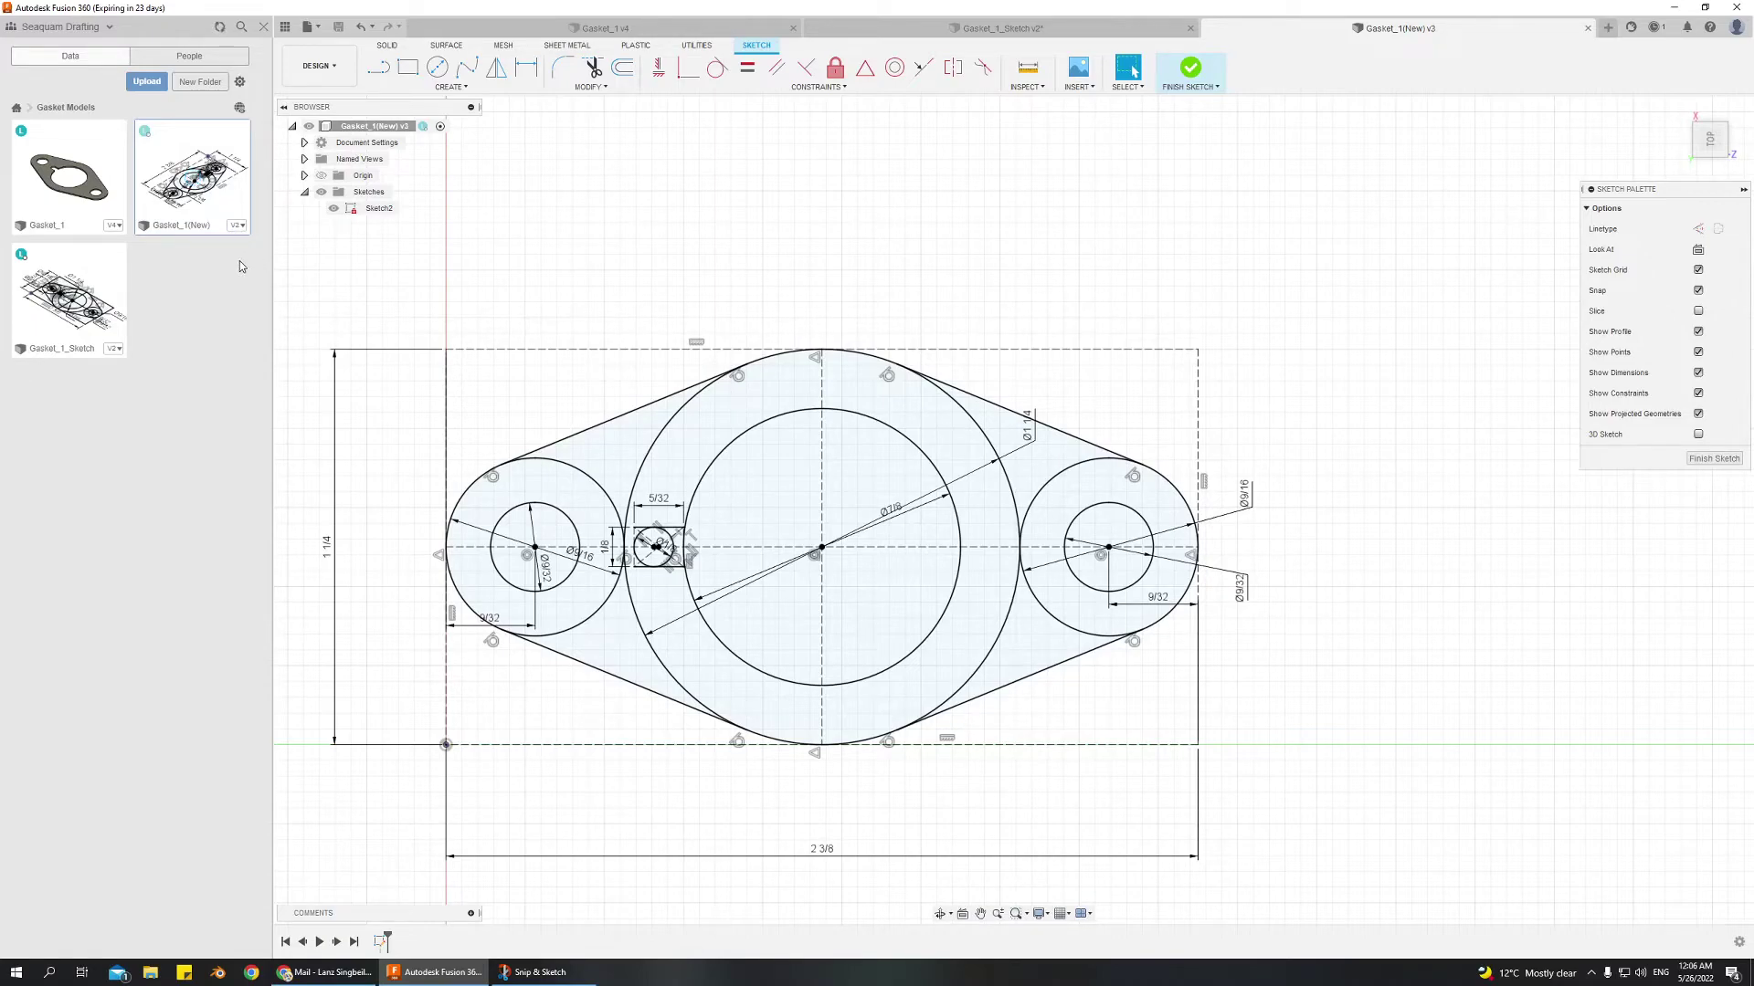
click(236, 226)
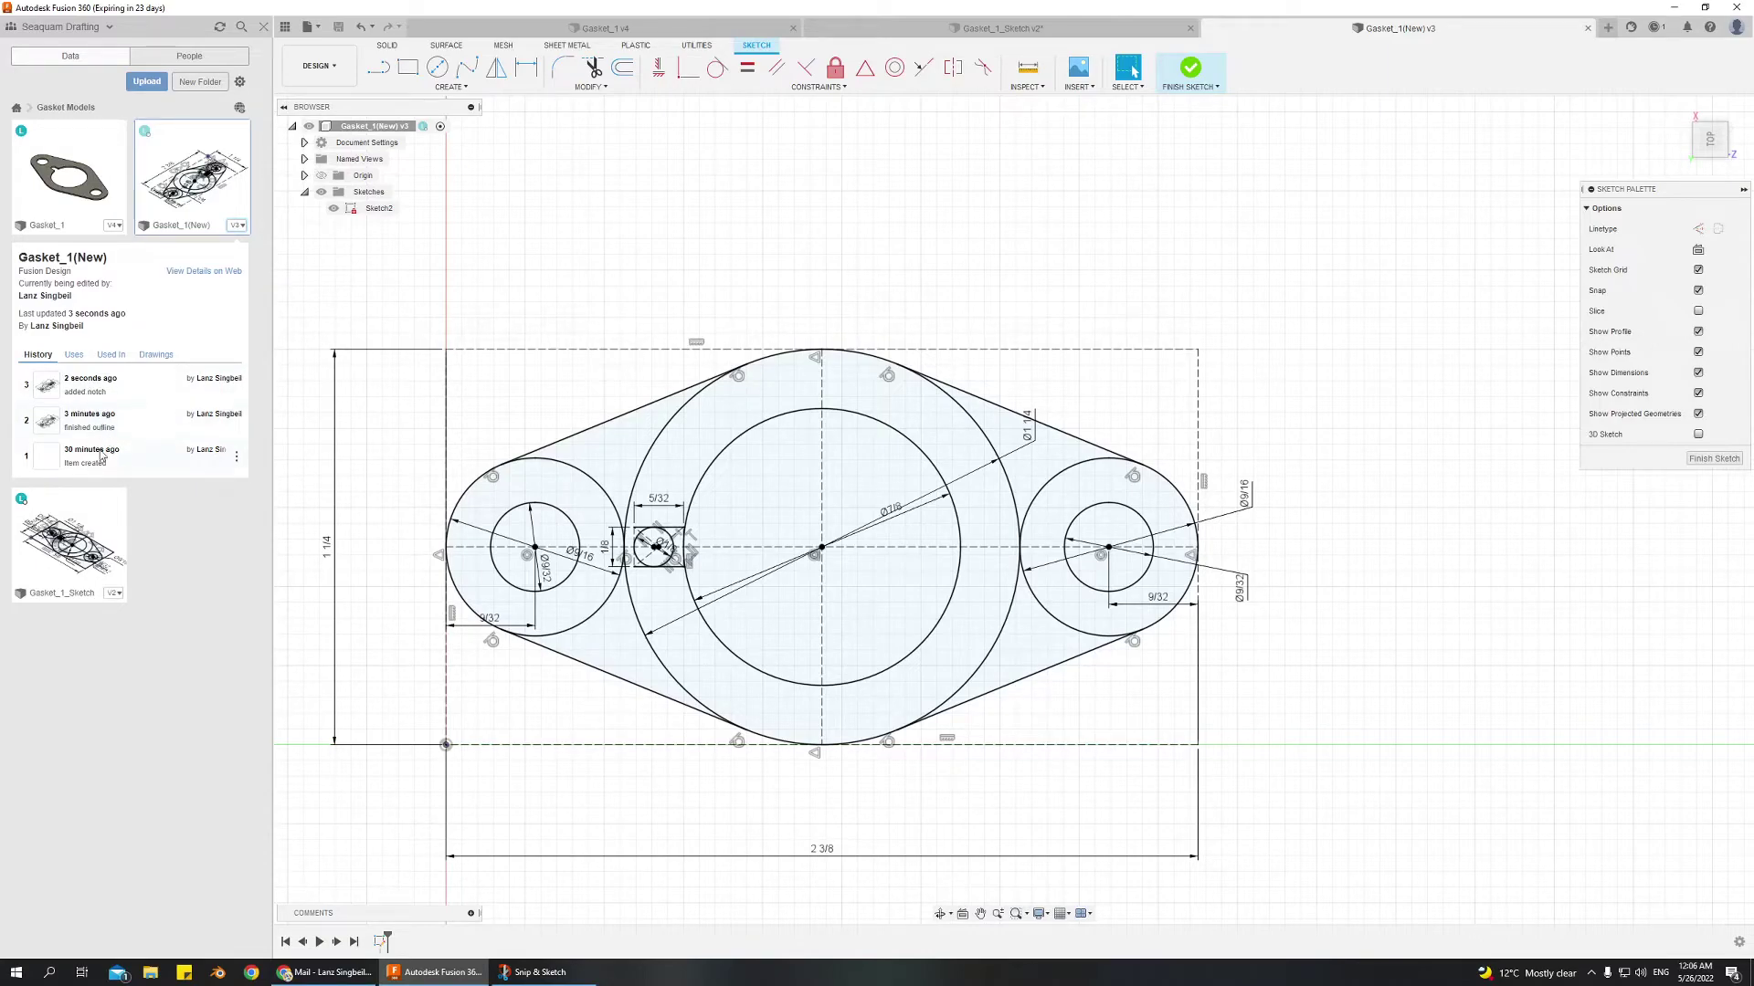
click(240, 227)
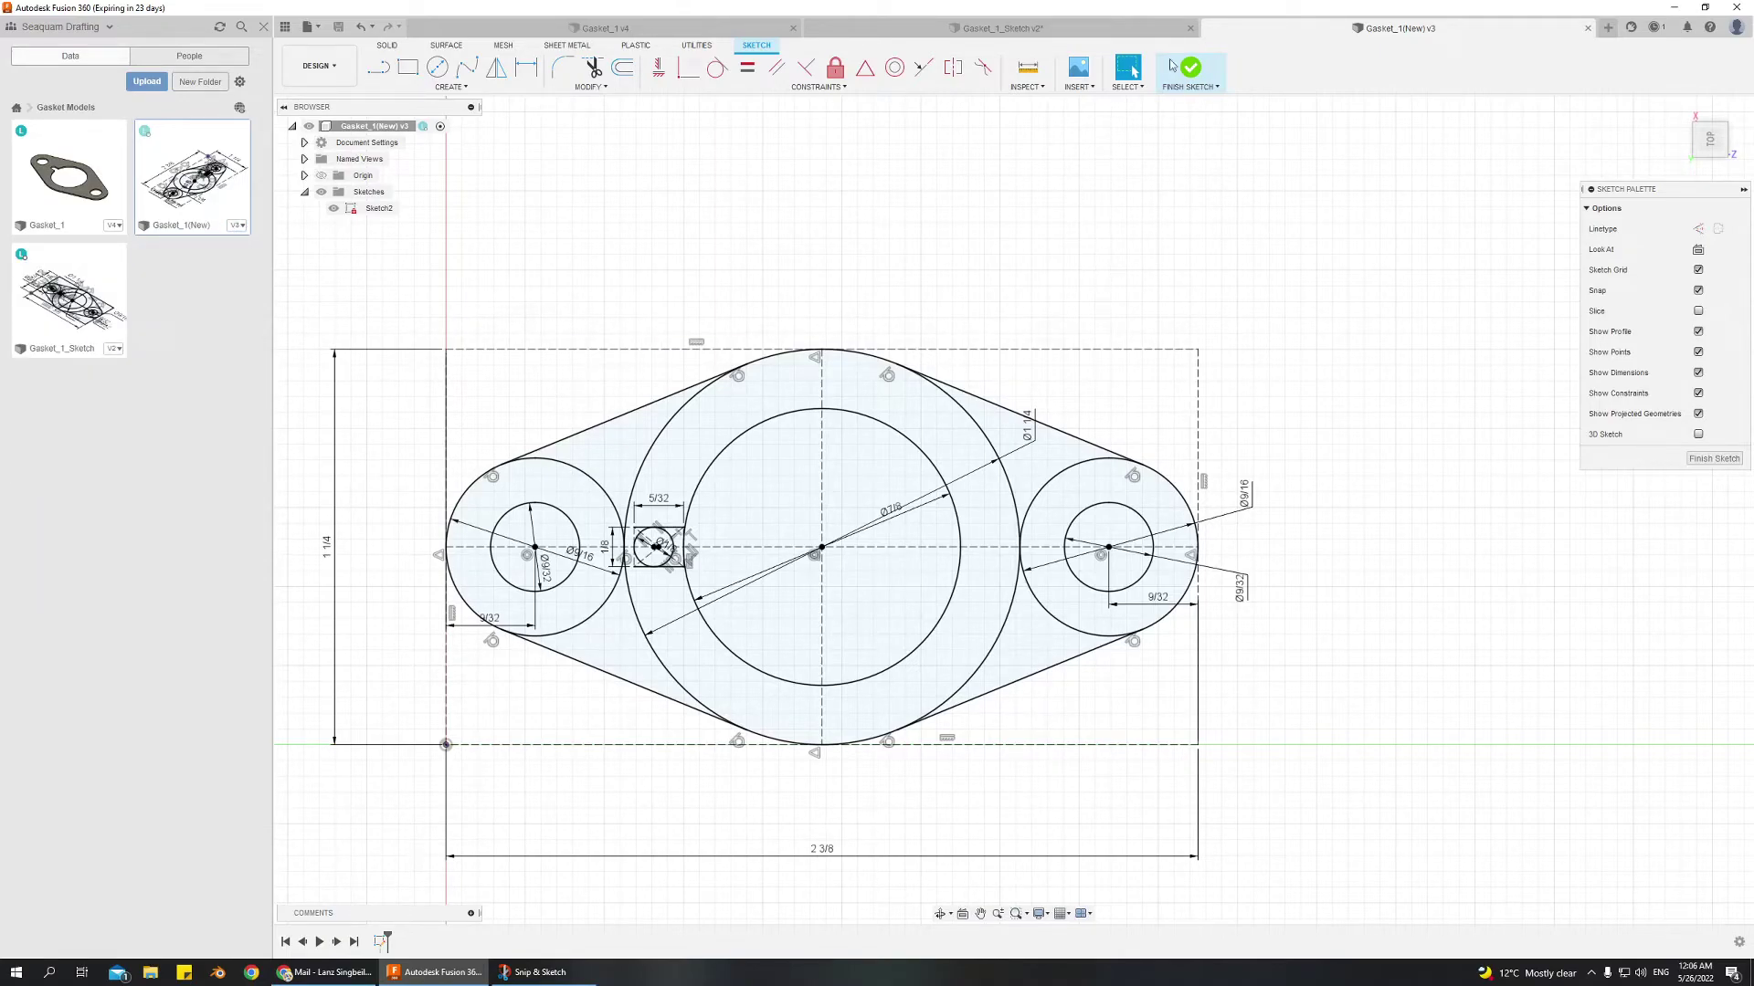
Finish the sketch and extrude the seven gasket profiles as a new body, leaving both bolt holes, the central hole and the notch open
click(1197, 70)
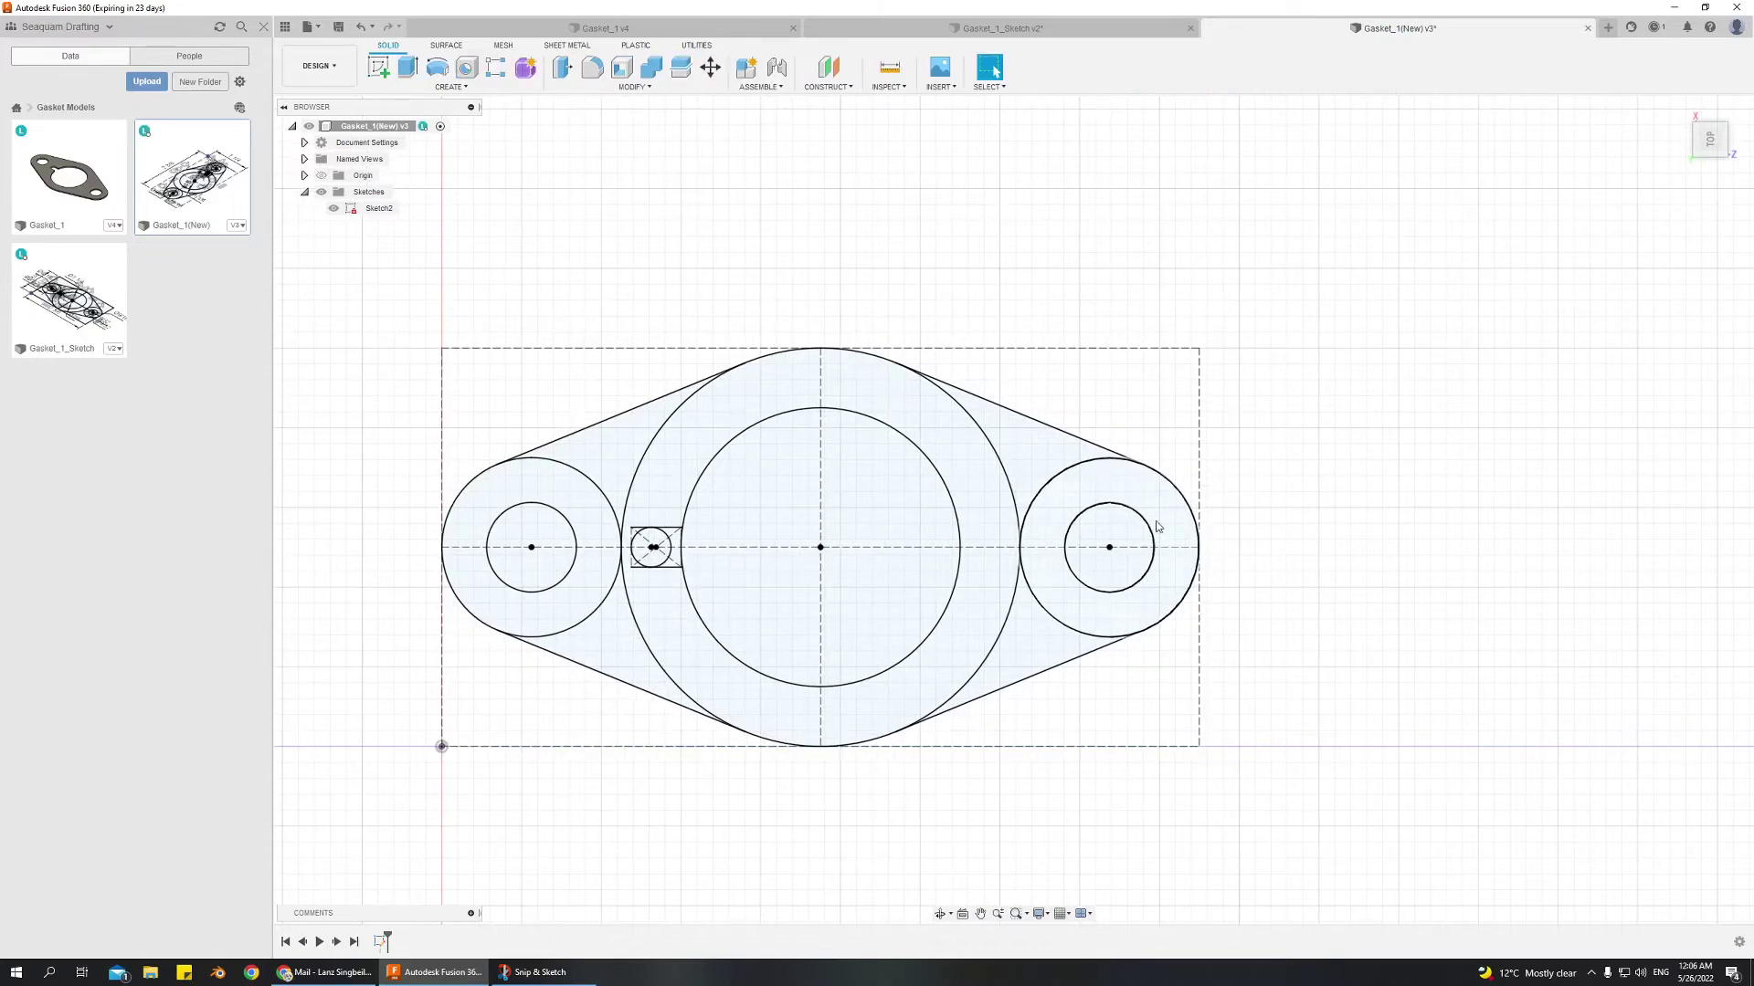
mouse_move(1095, 678)
shift+middle_down()
mouse_move(830, 614)
mouse_move(926, 643)
shift+middle_up()
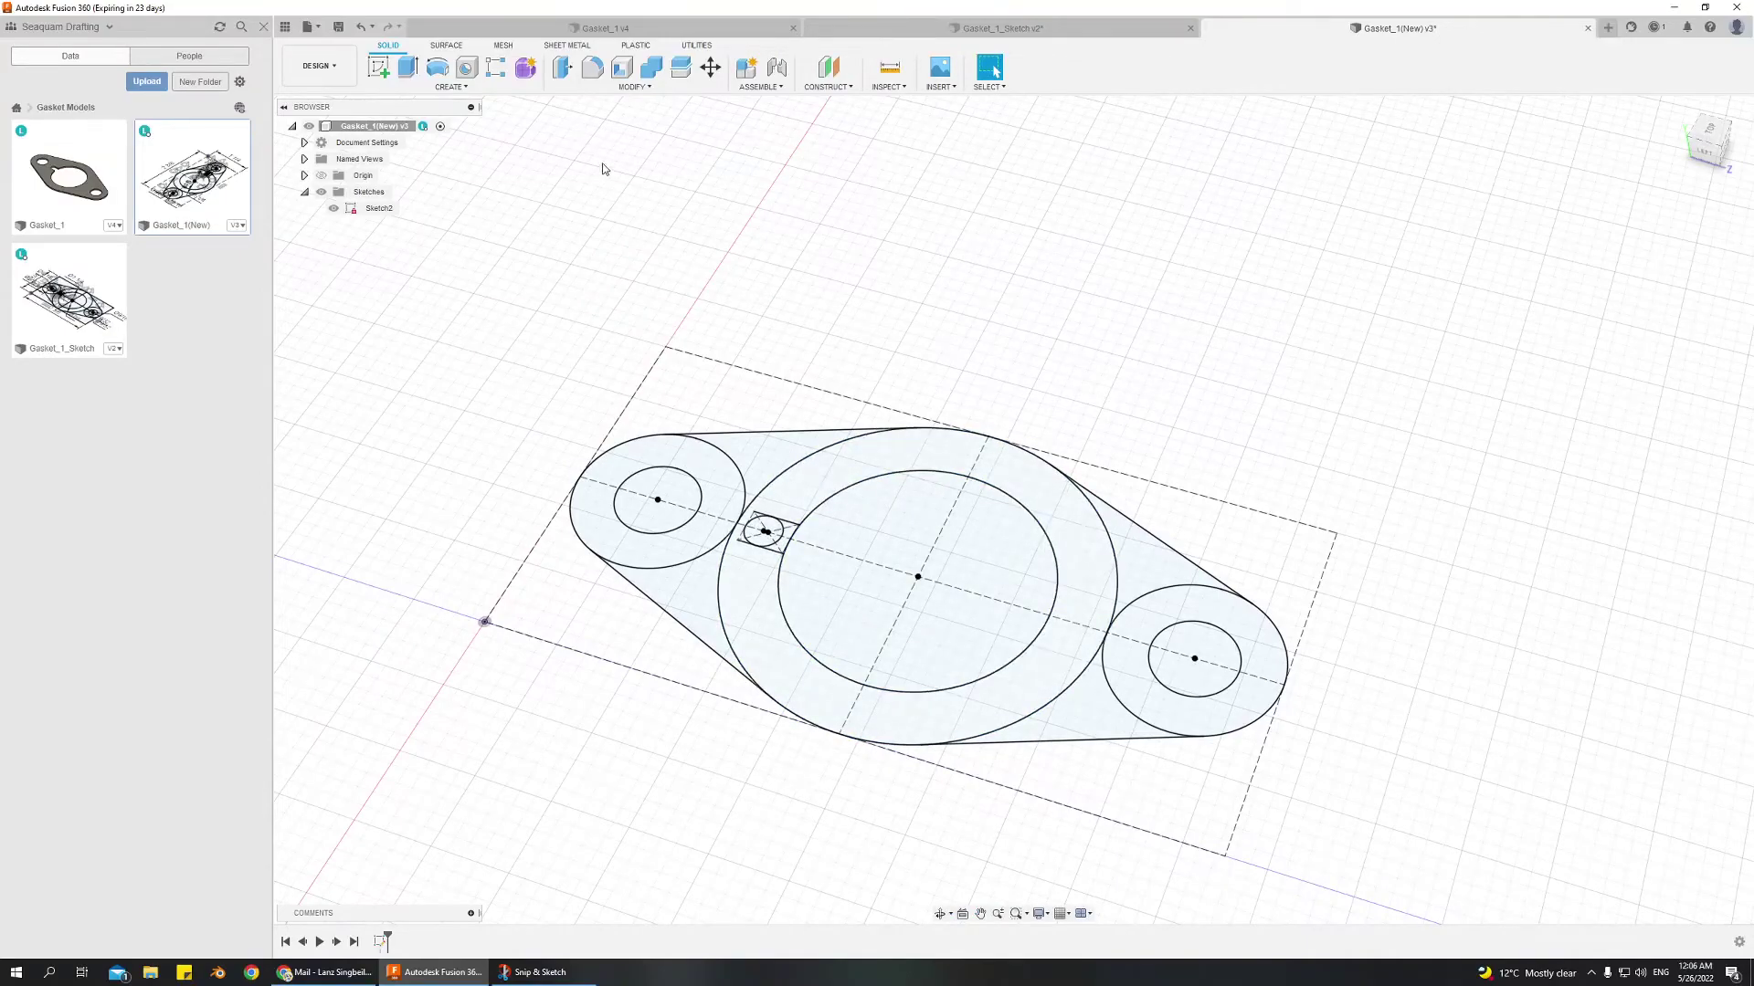
click(405, 72)
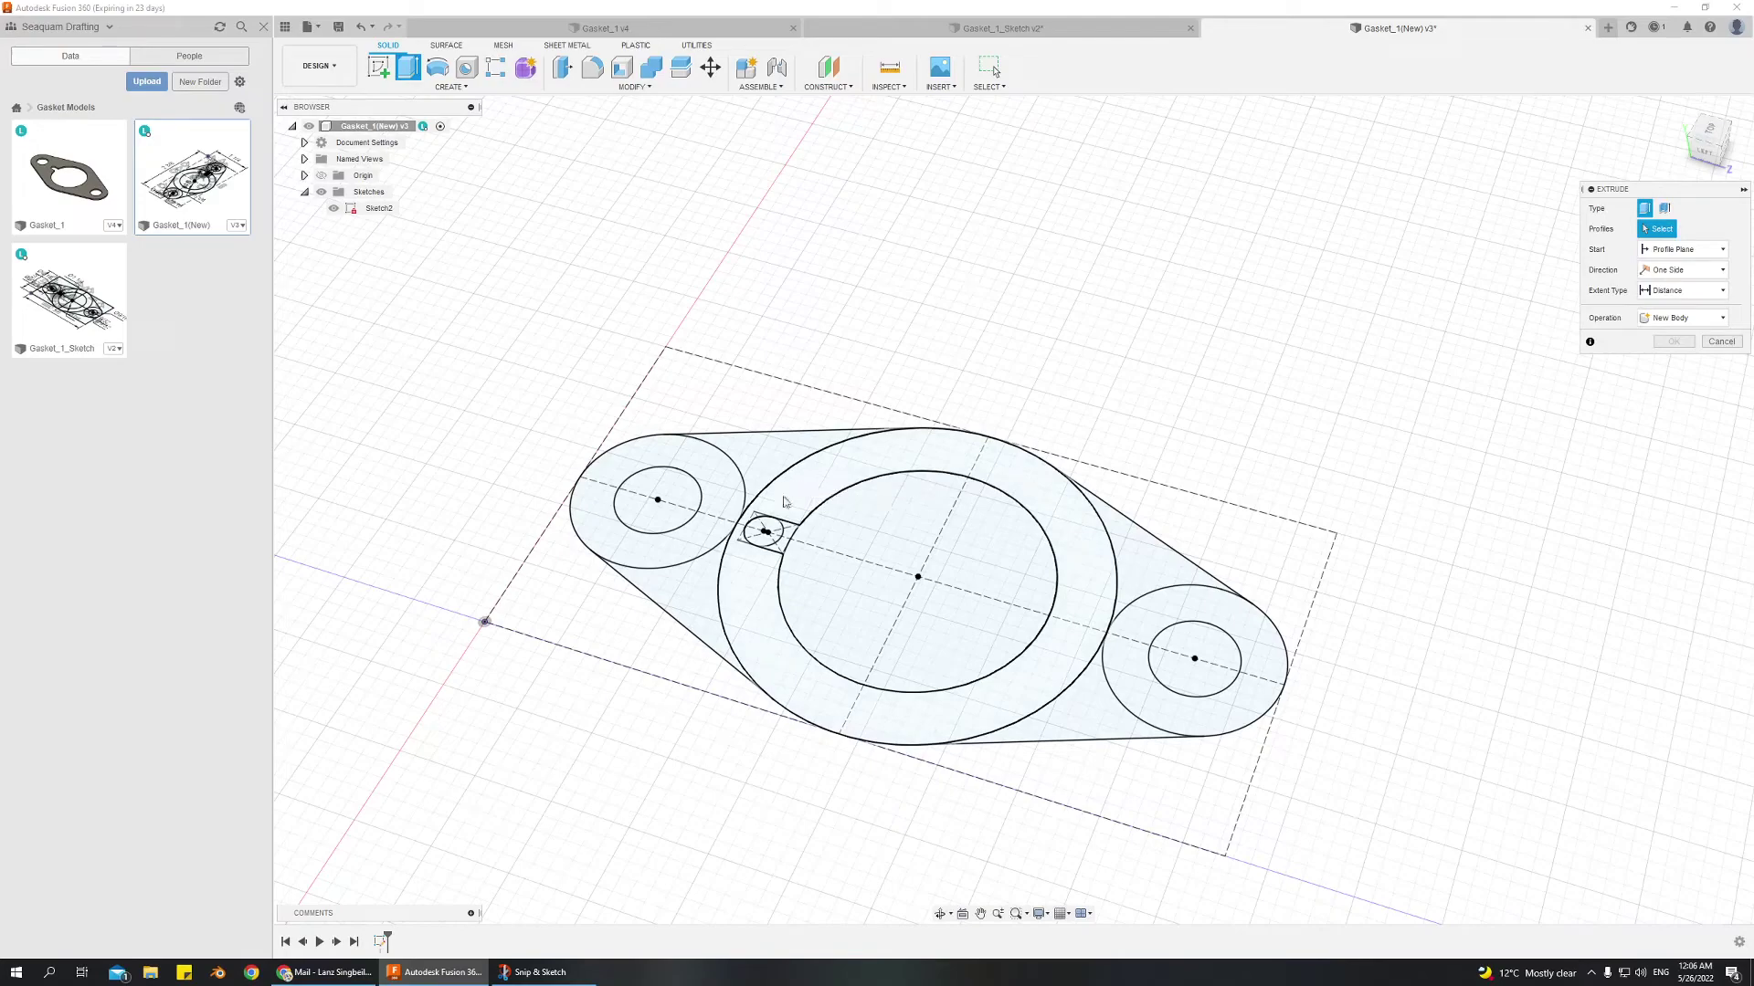
click(764, 455)
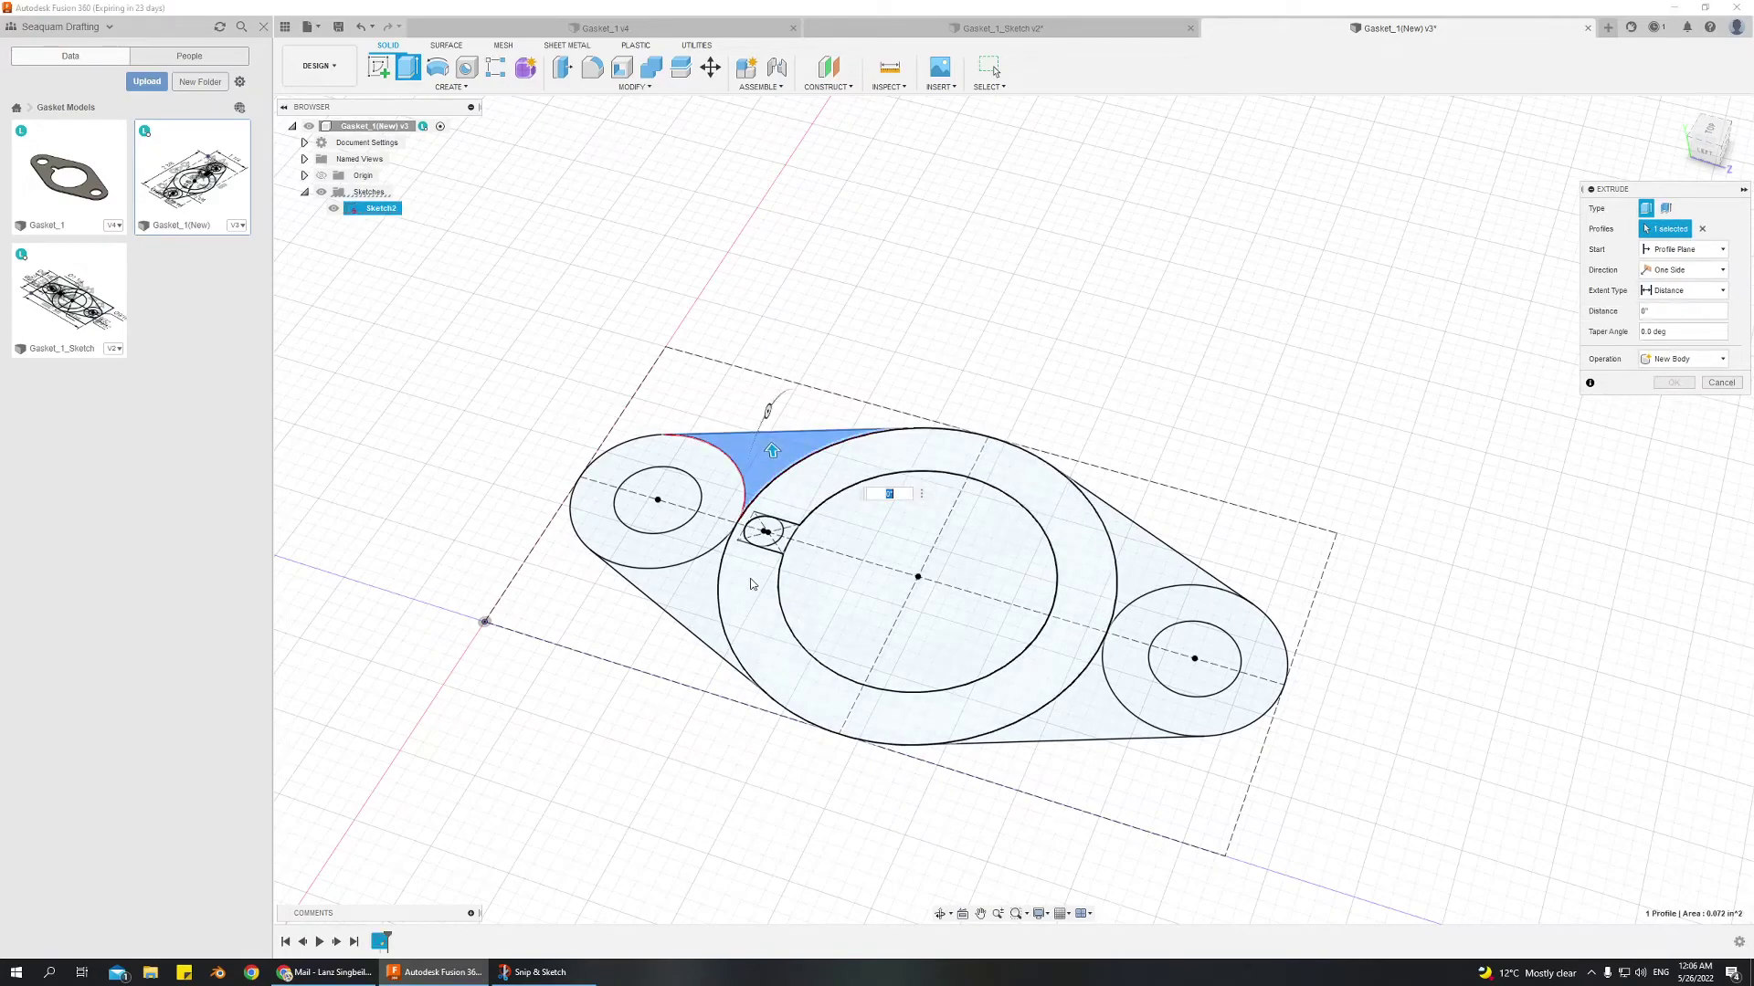
click(717, 539)
click(709, 595)
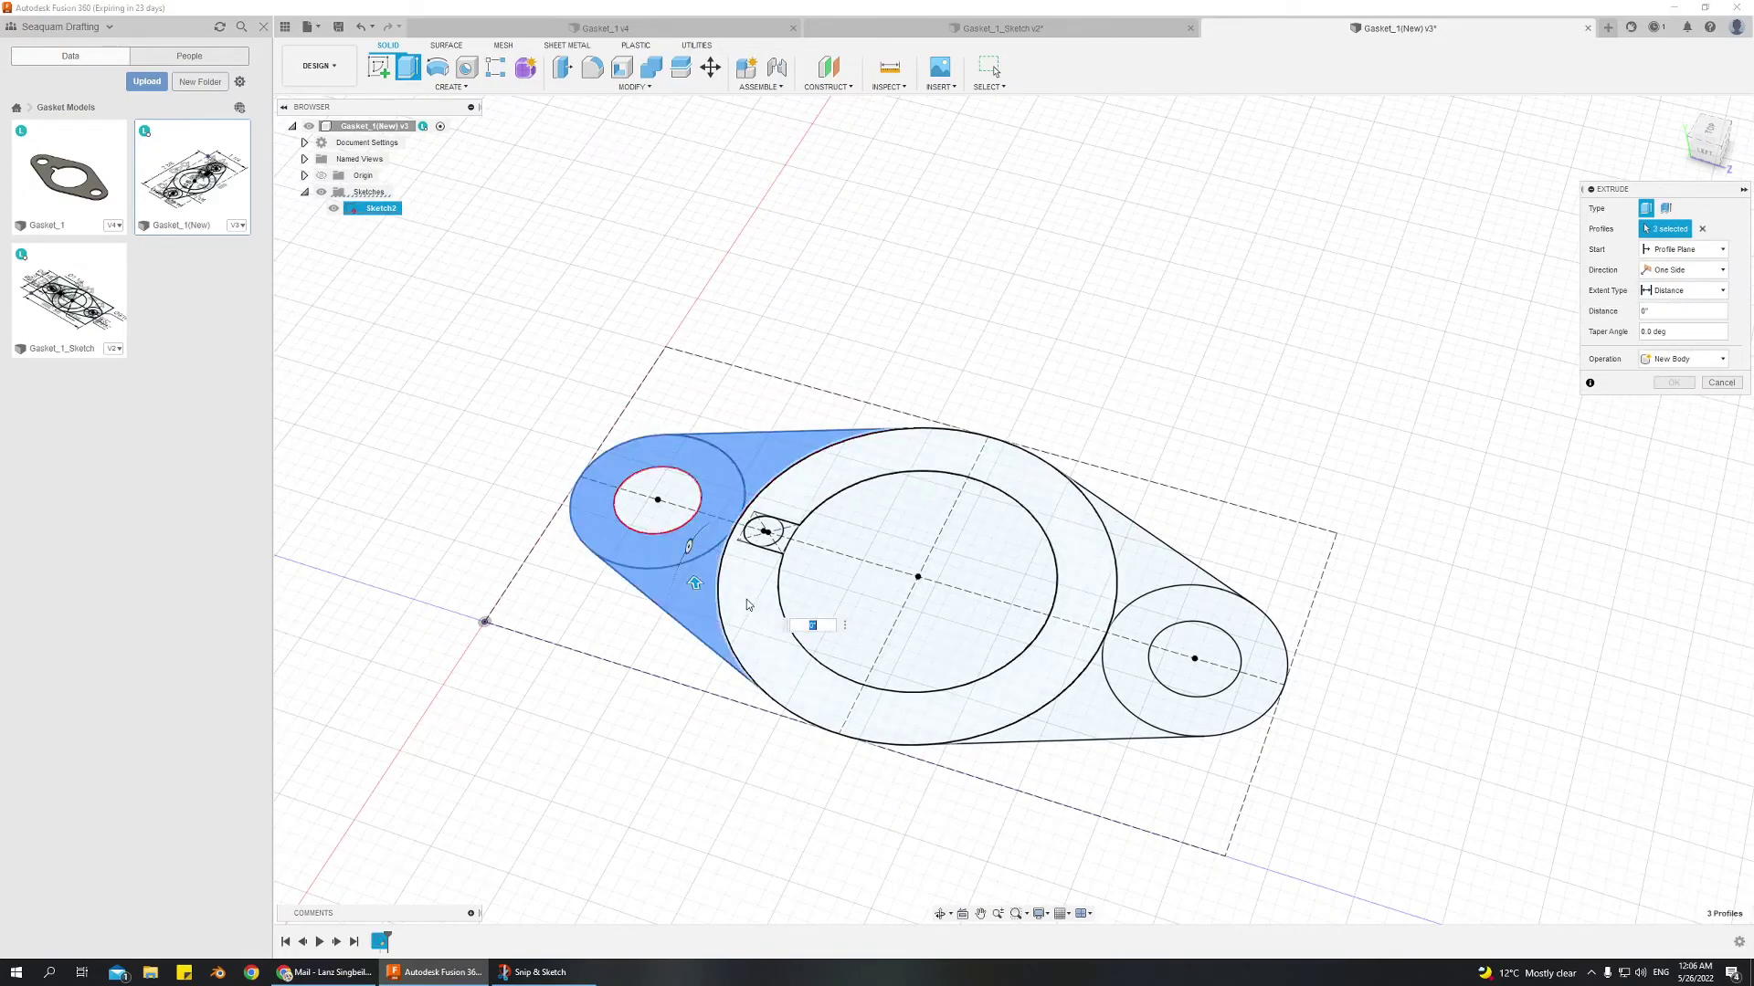
click(758, 635)
click(1085, 719)
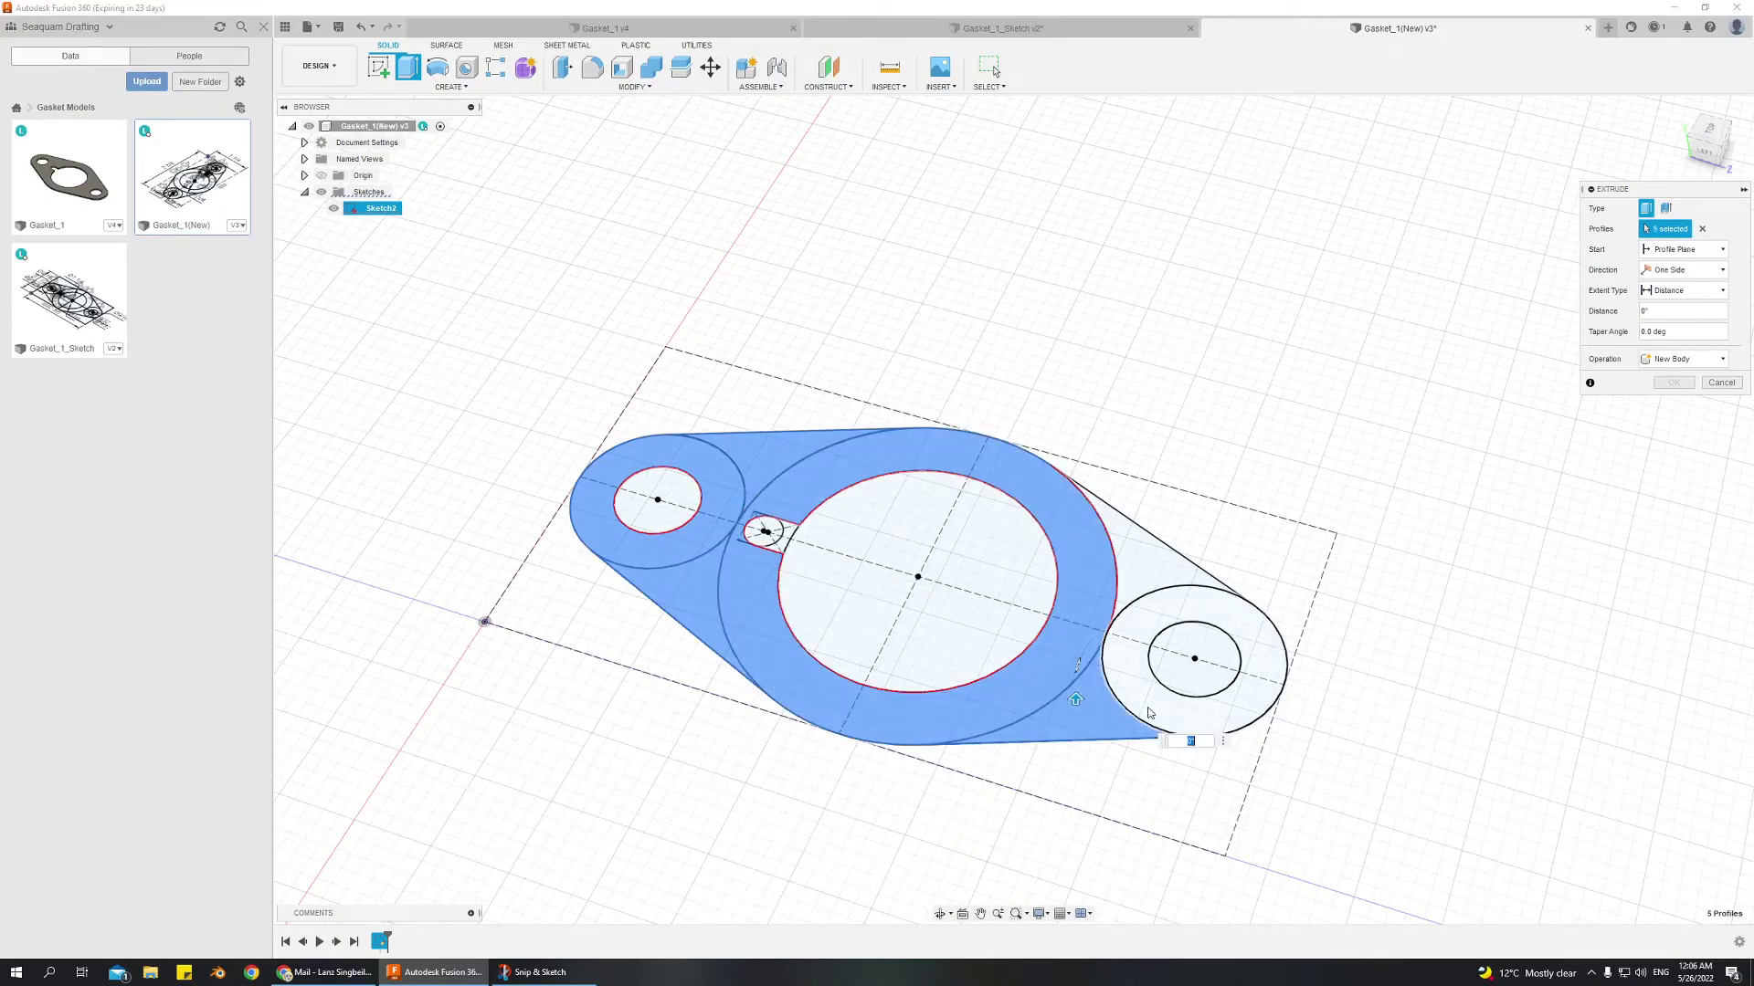
click(1275, 680)
click(1145, 565)
scroll(560, 579, up, 8)
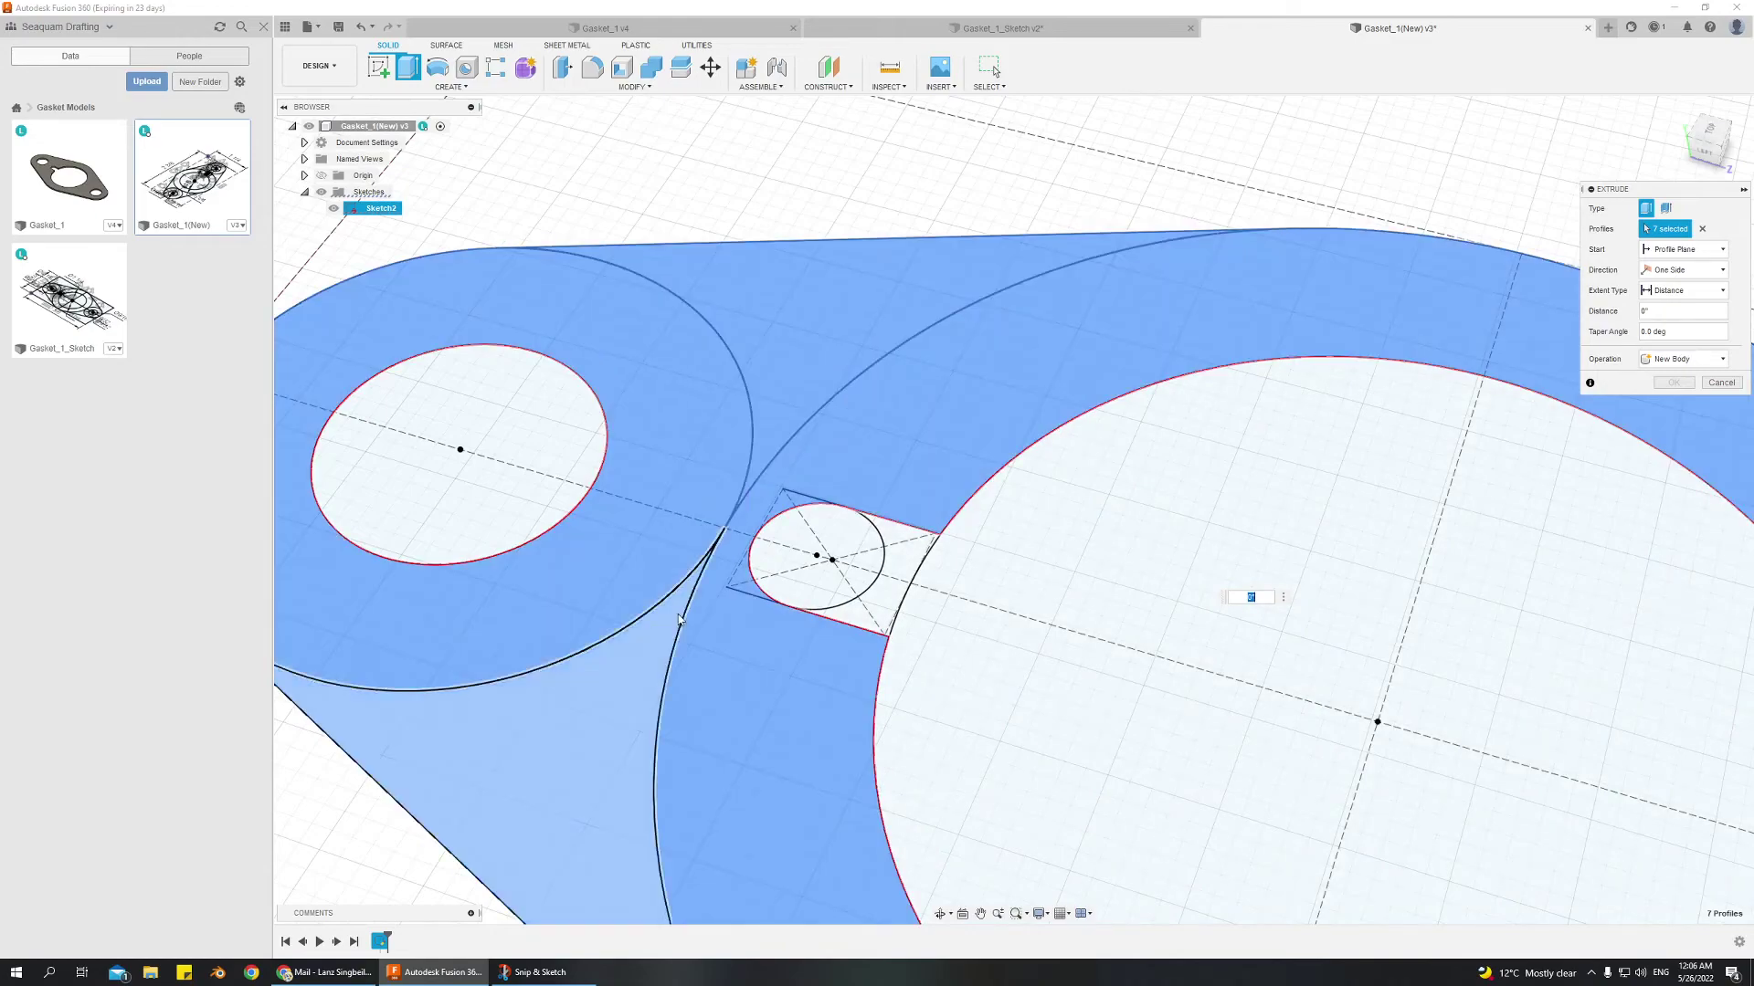
scroll(840, 513, down, 5)
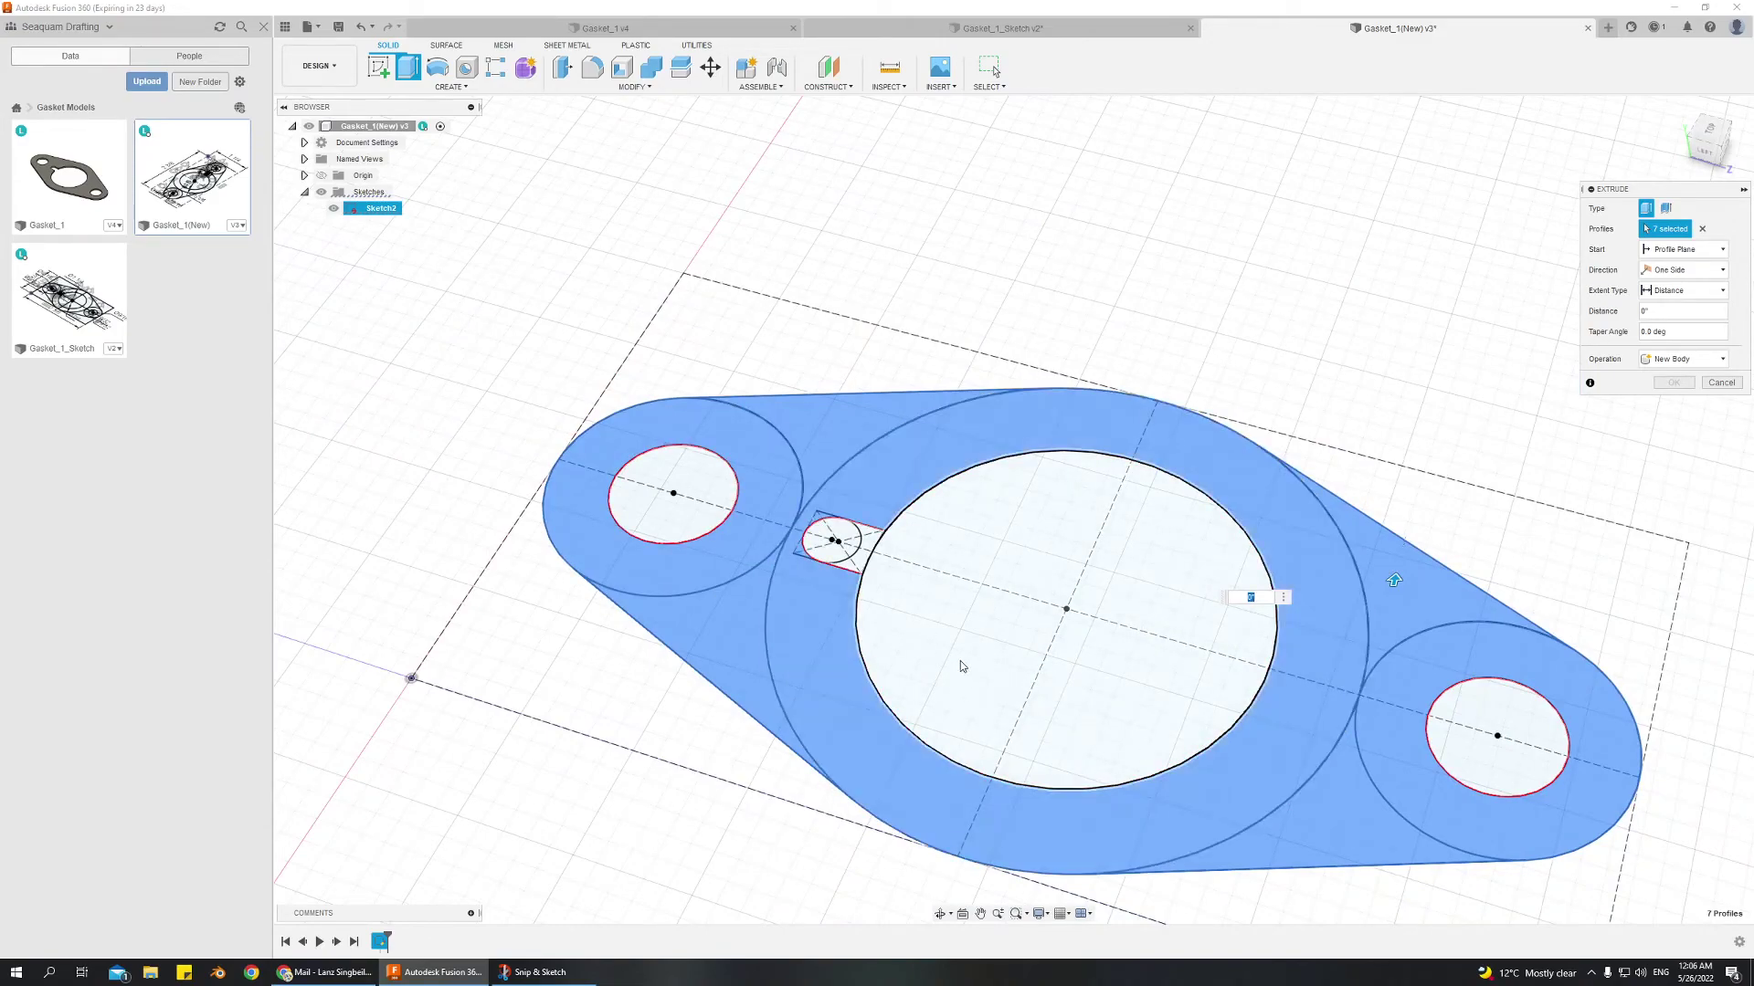
mouse_move(998, 724)
middle_down()
mouse_move(1123, 728)
mouse_move(958, 667)
mouse_move(1054, 645)
middle_up()
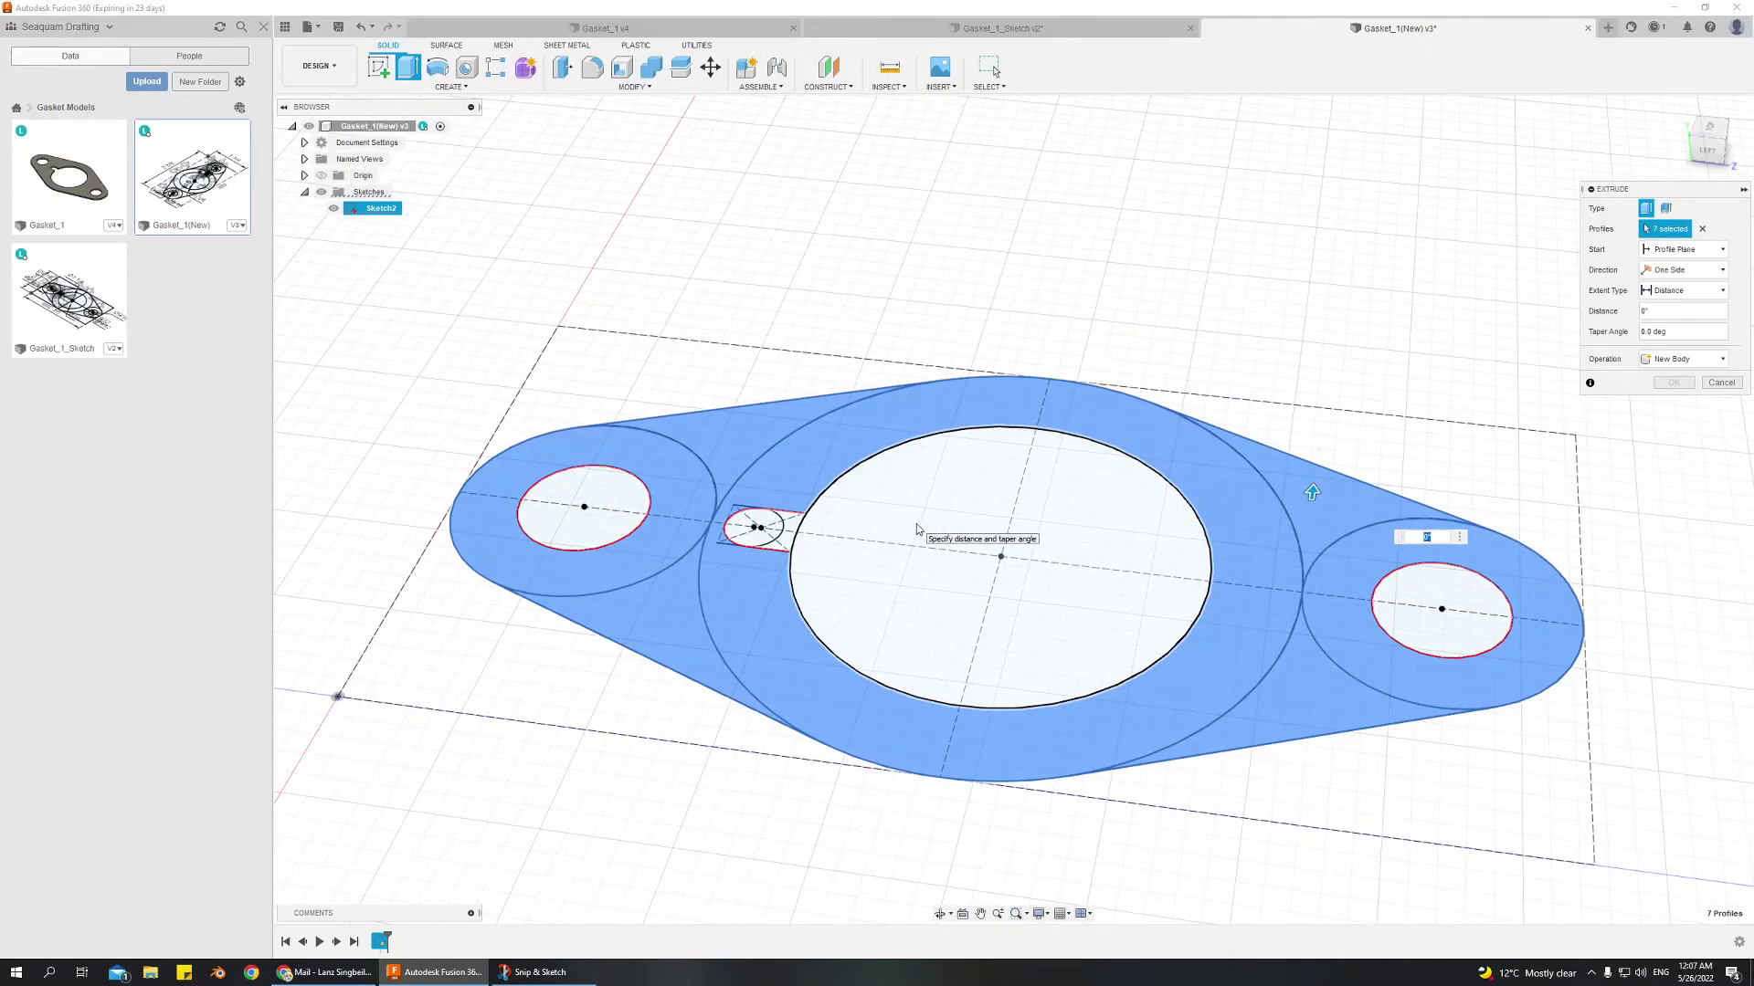
key(Return)
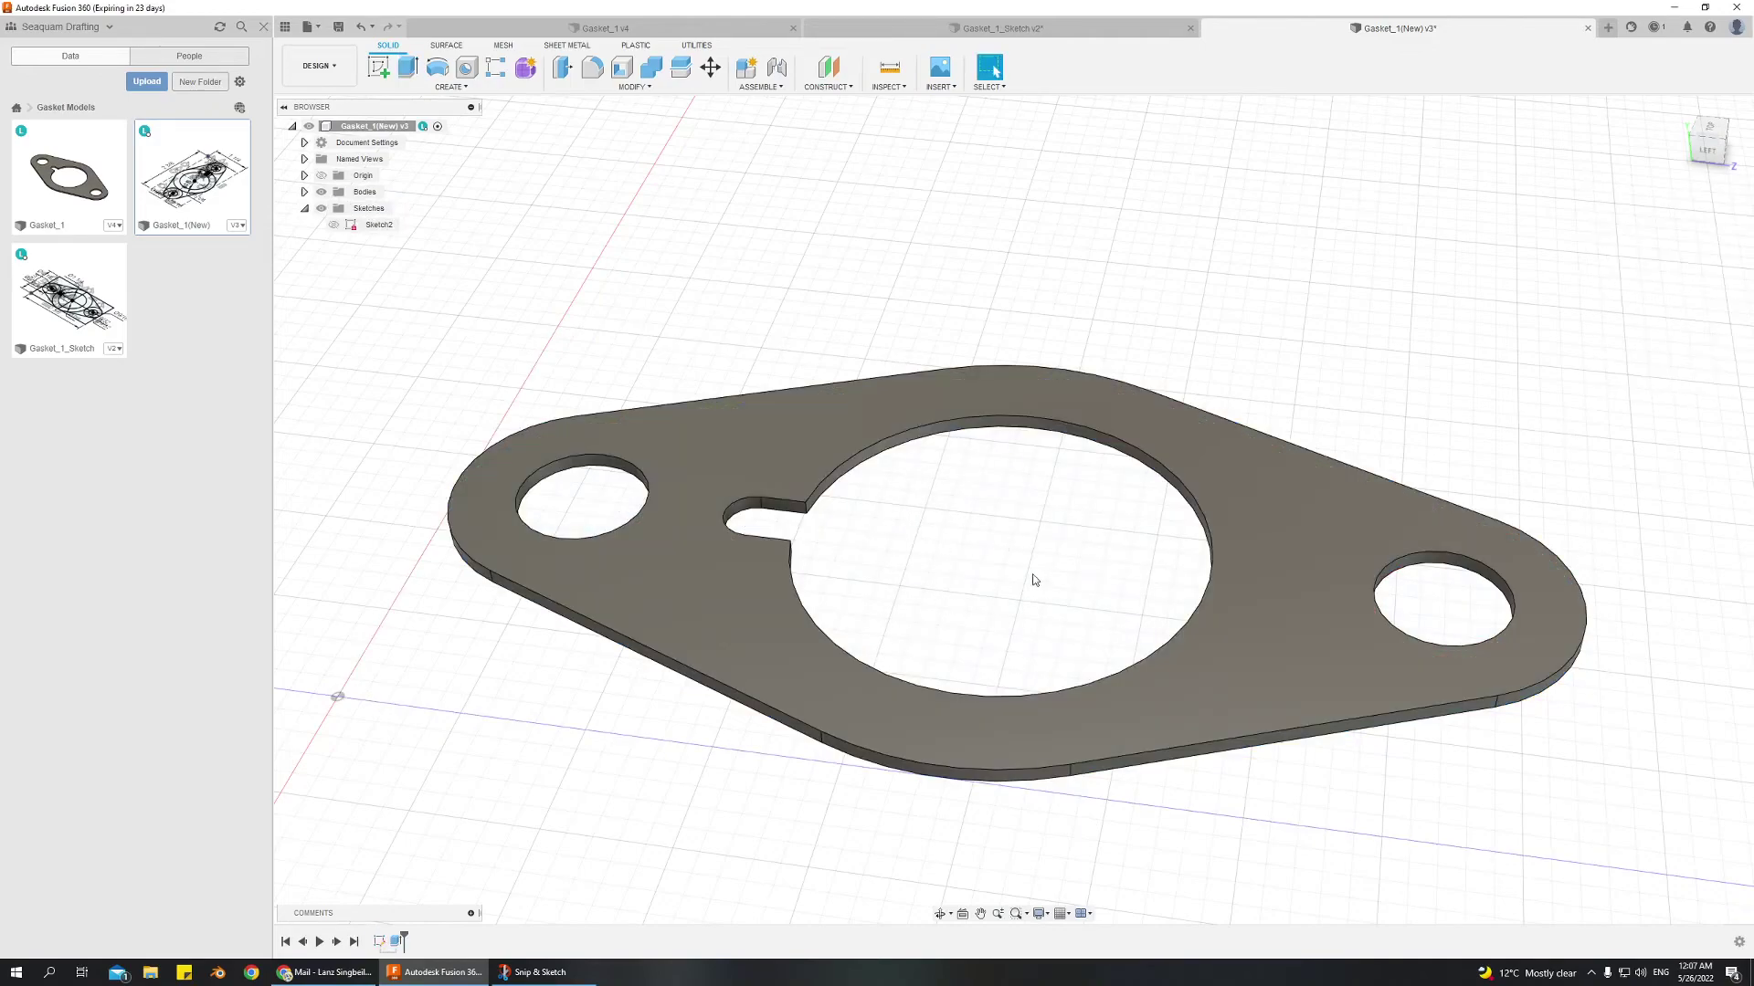
Save the design with the version description "extruded the gasket"
shift+middle_drag(1035, 580, 909, 509)
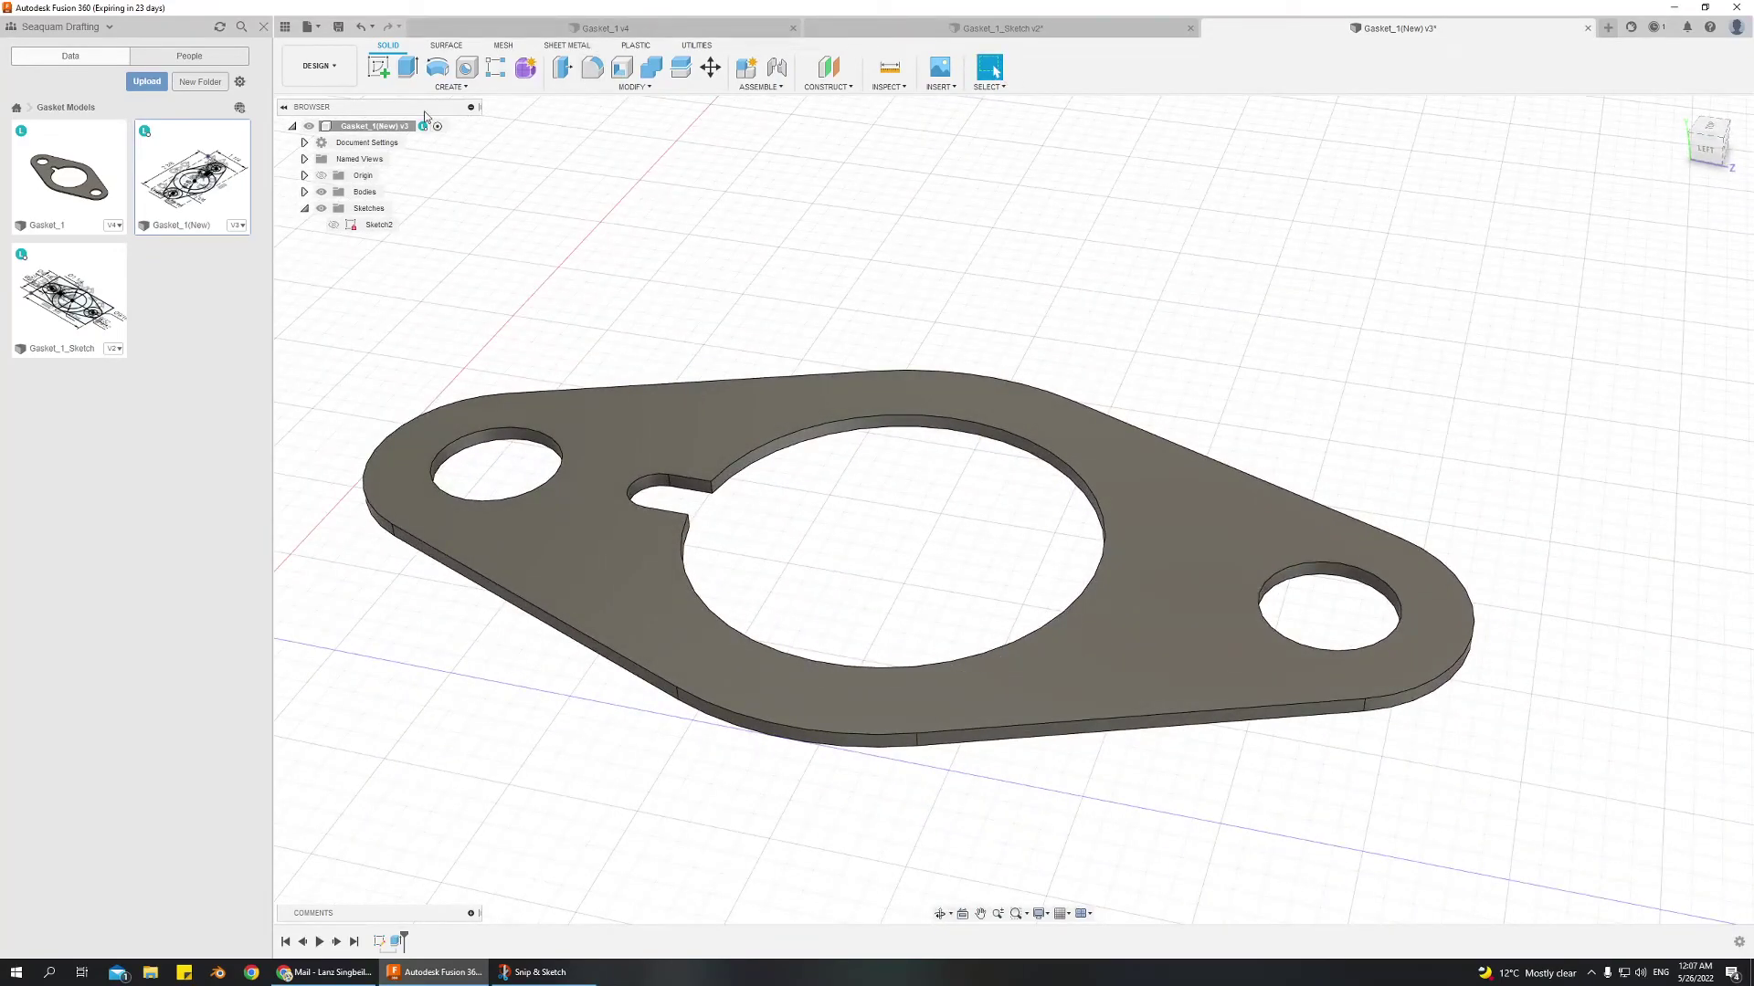
click(336, 26)
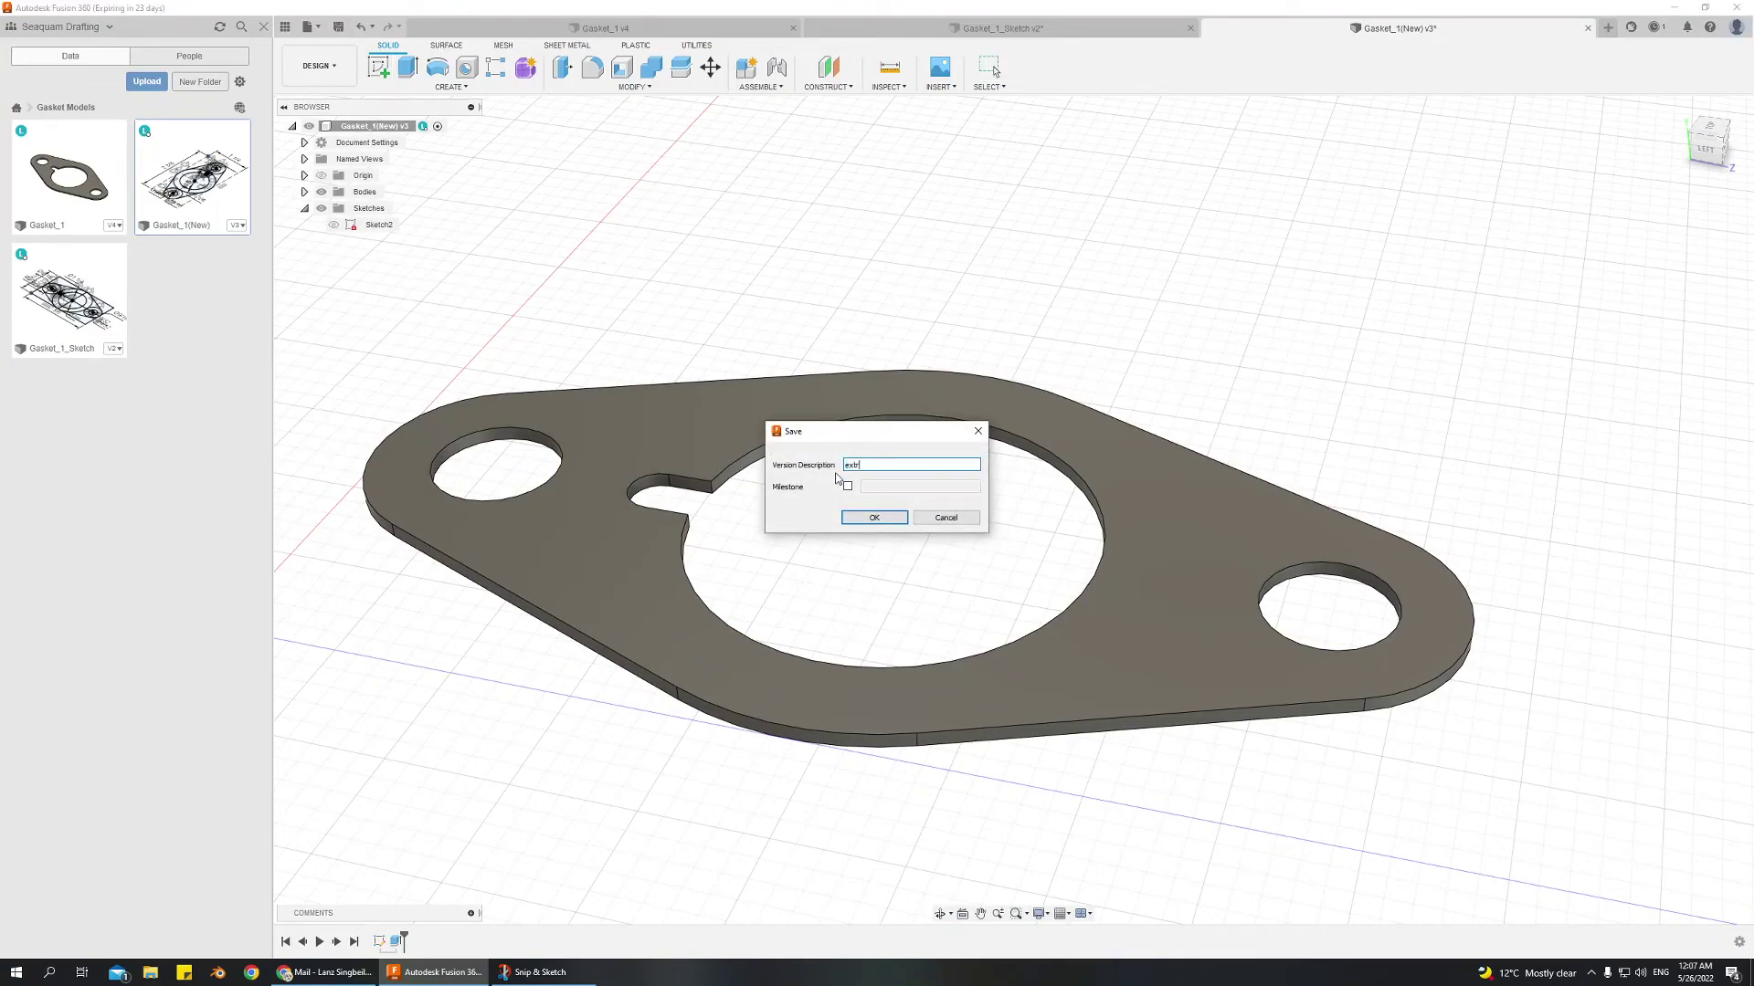
text(extruded the gasket)
key(Return)
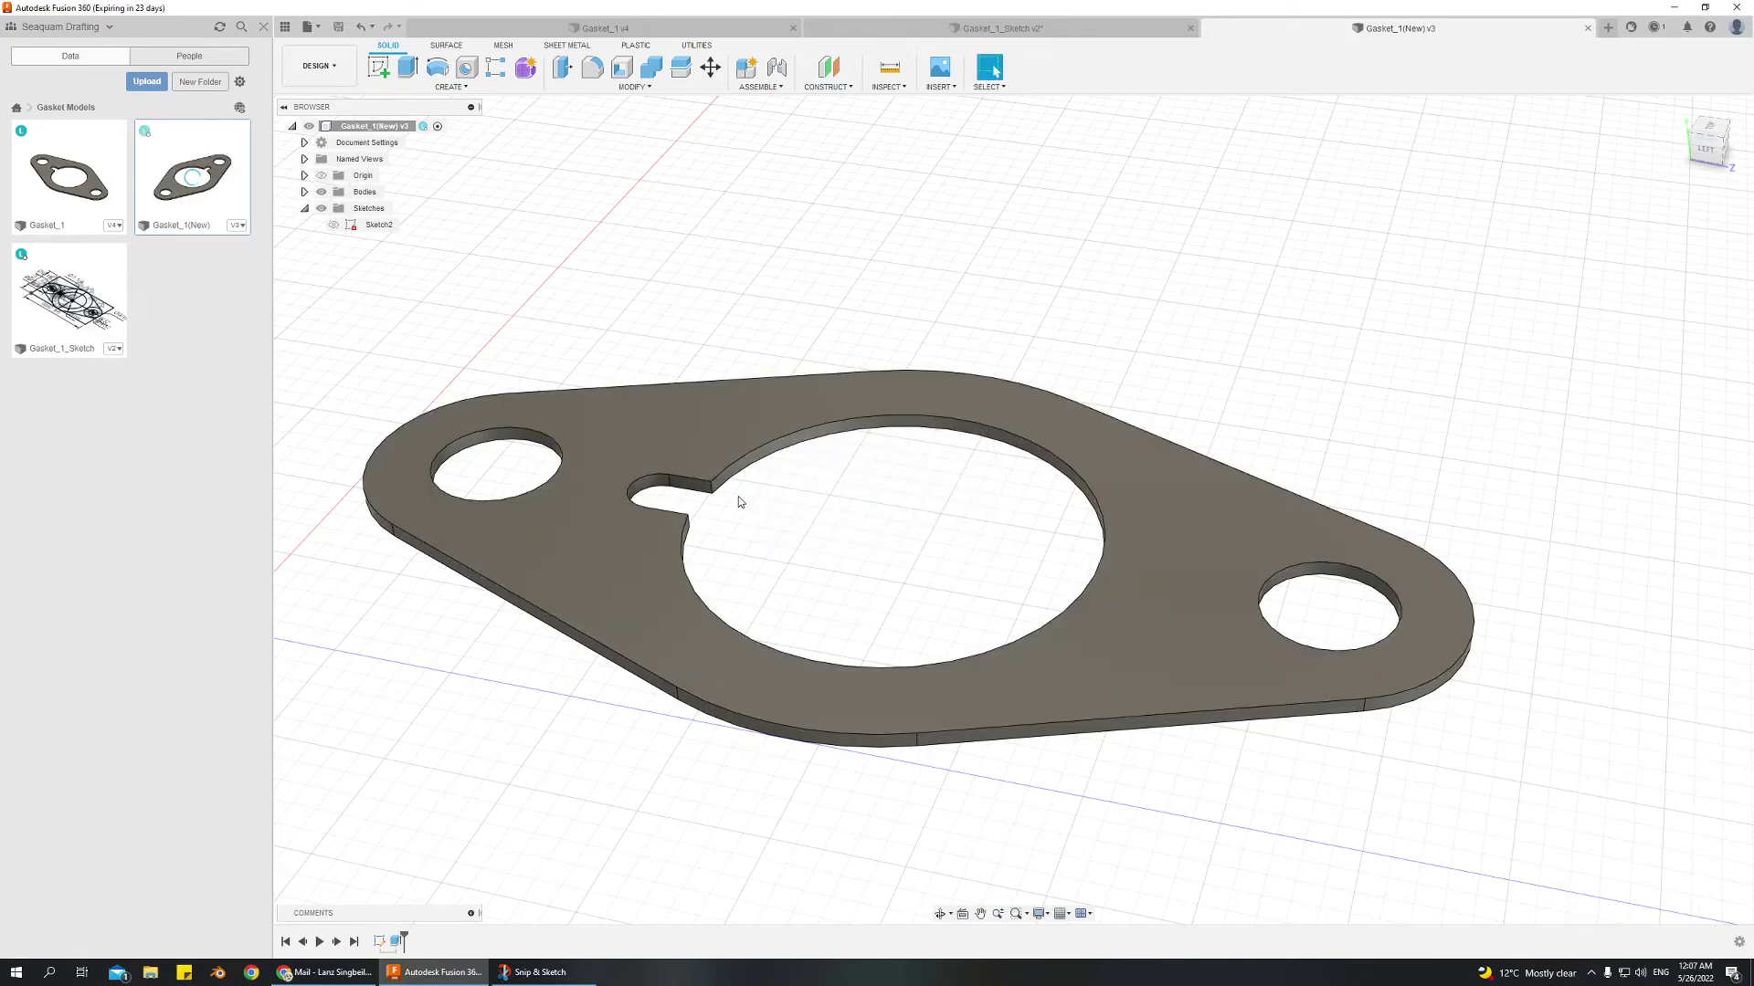
Make the gasket's sketch visible and hide the solid body
shift+middle_drag(792, 538, 872, 537)
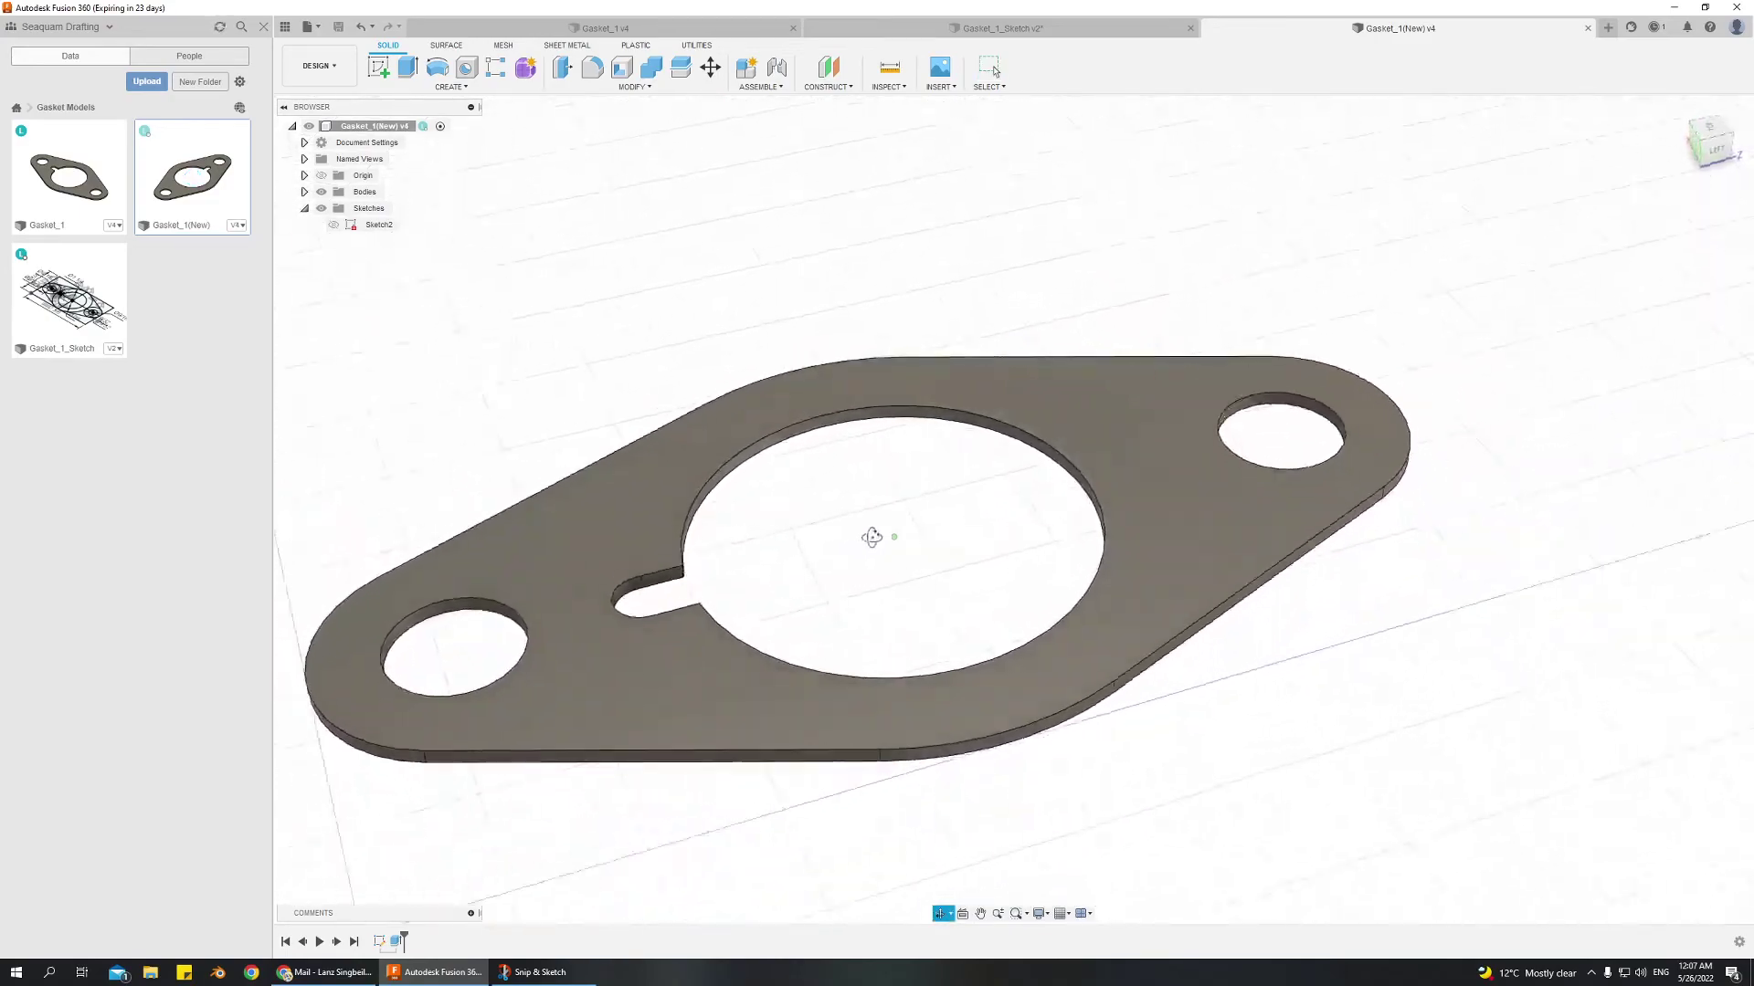
middle_drag(914, 594, 1030, 482)
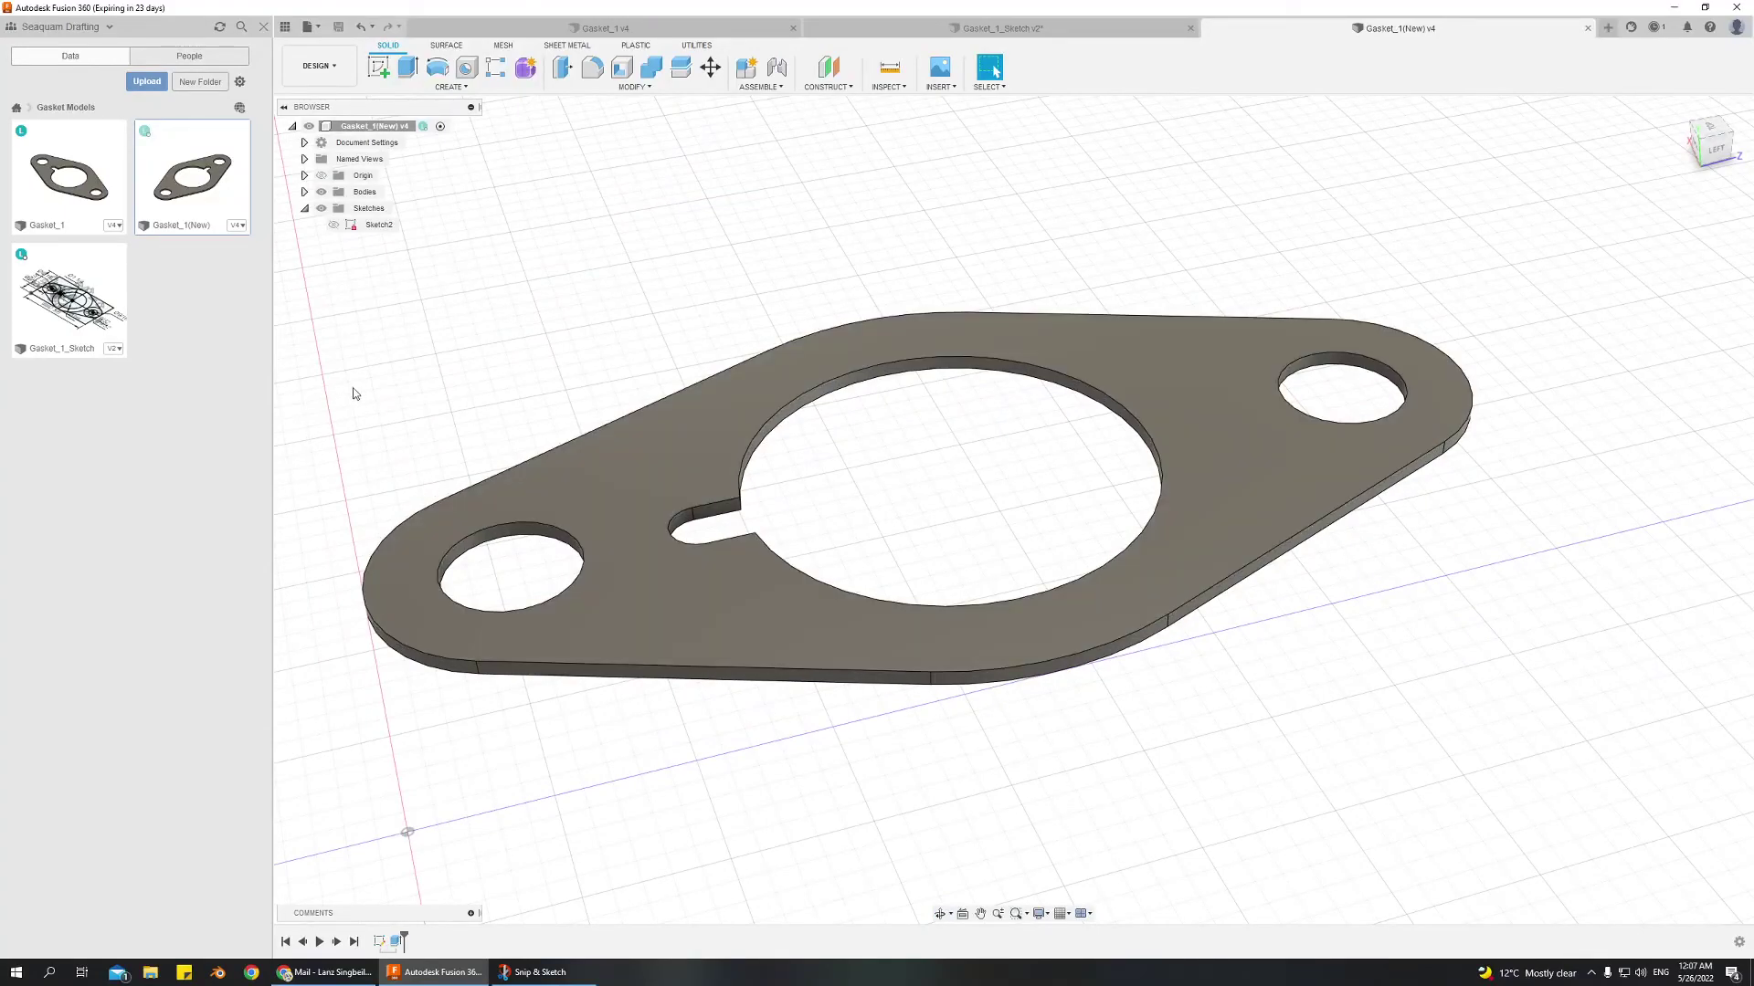
click(333, 225)
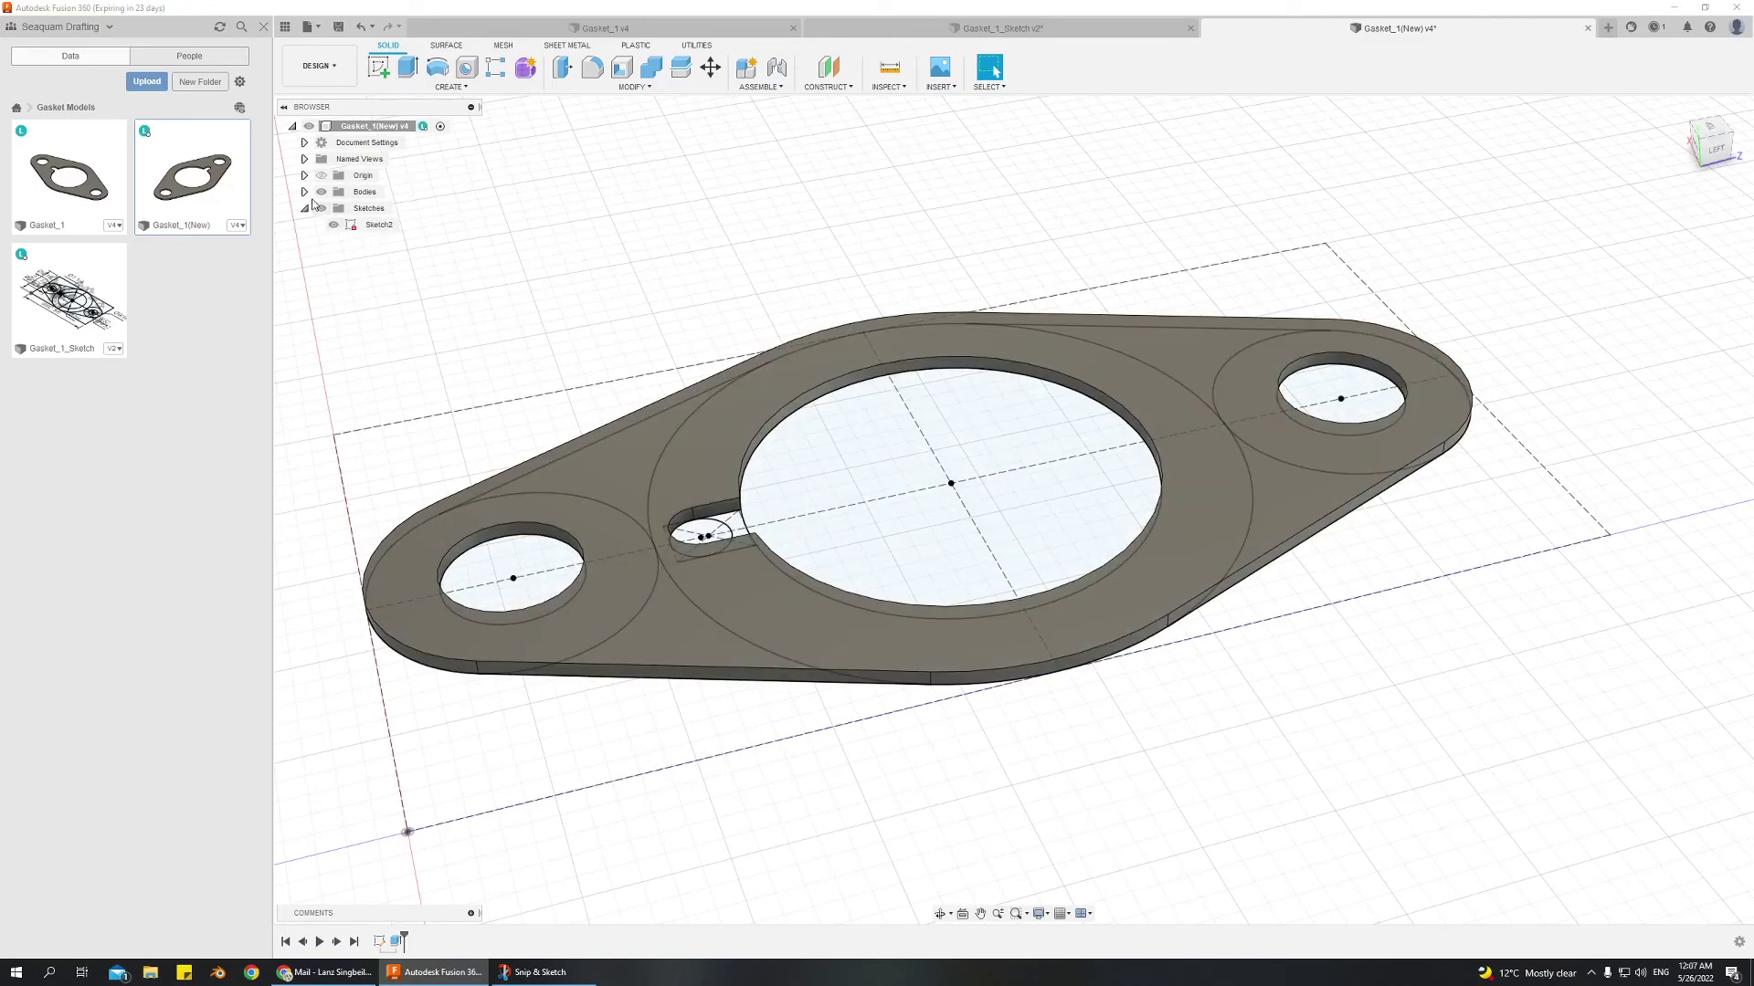
click(321, 192)
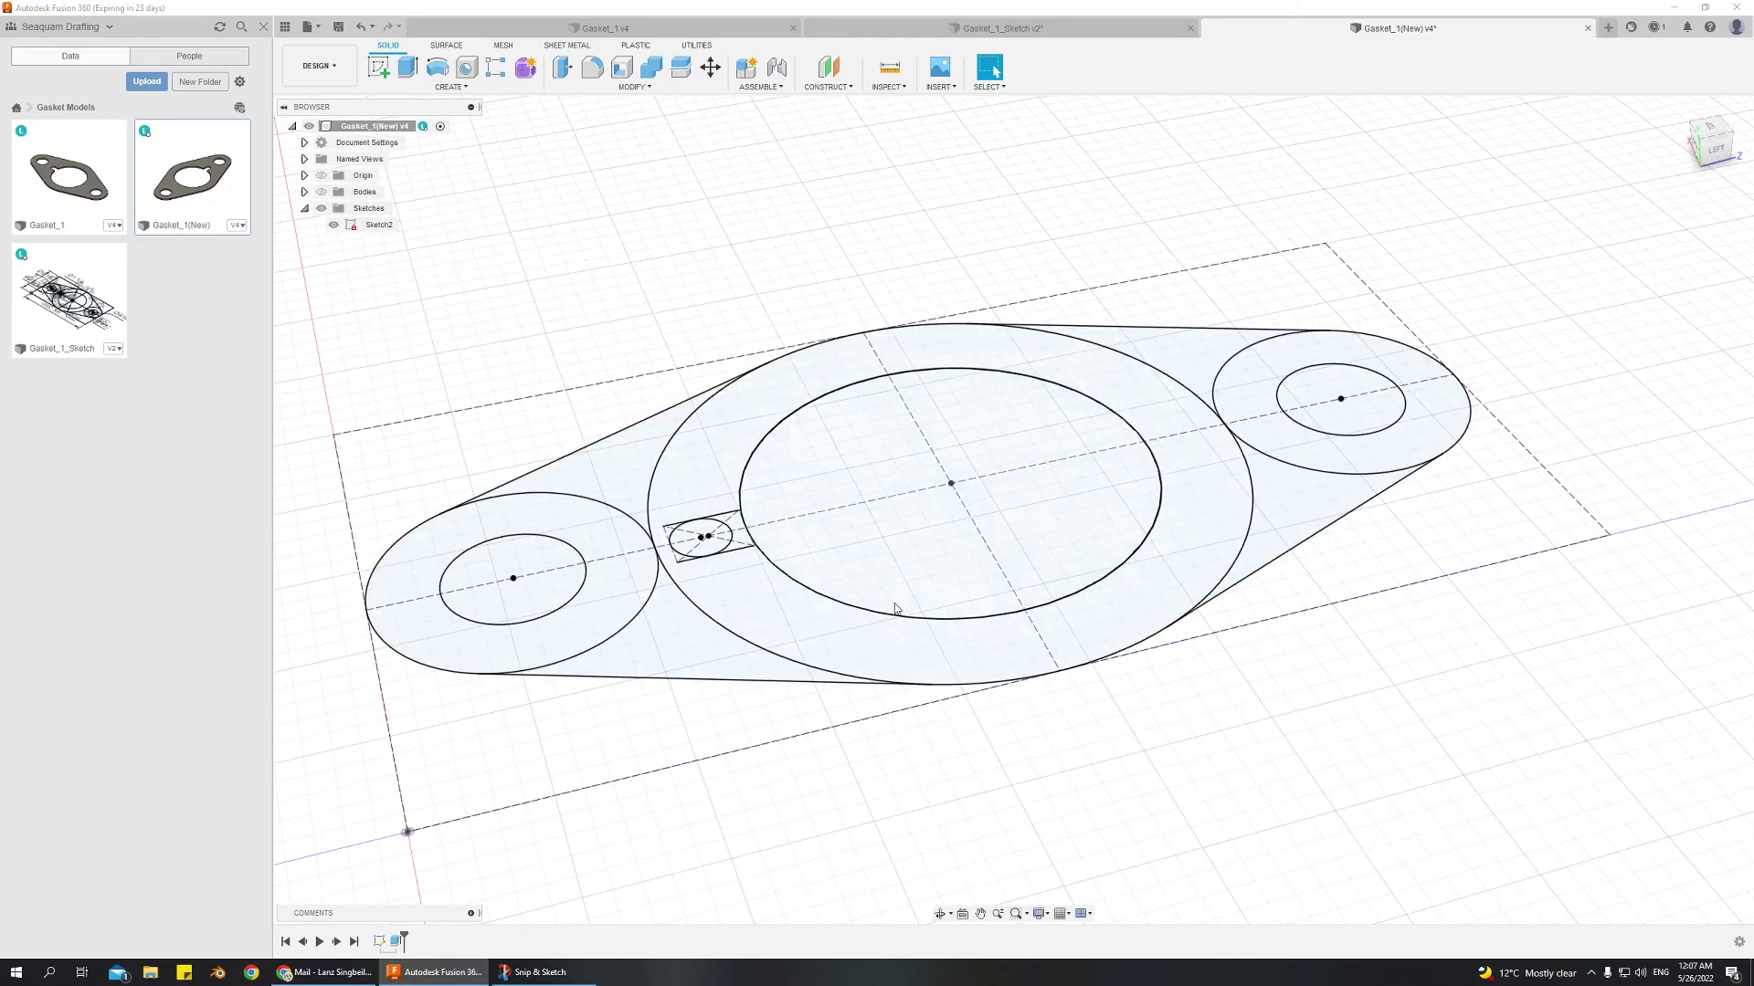
Open the gasket sketch for editing and examine its dimensions and constraints from above
right_click(377, 227)
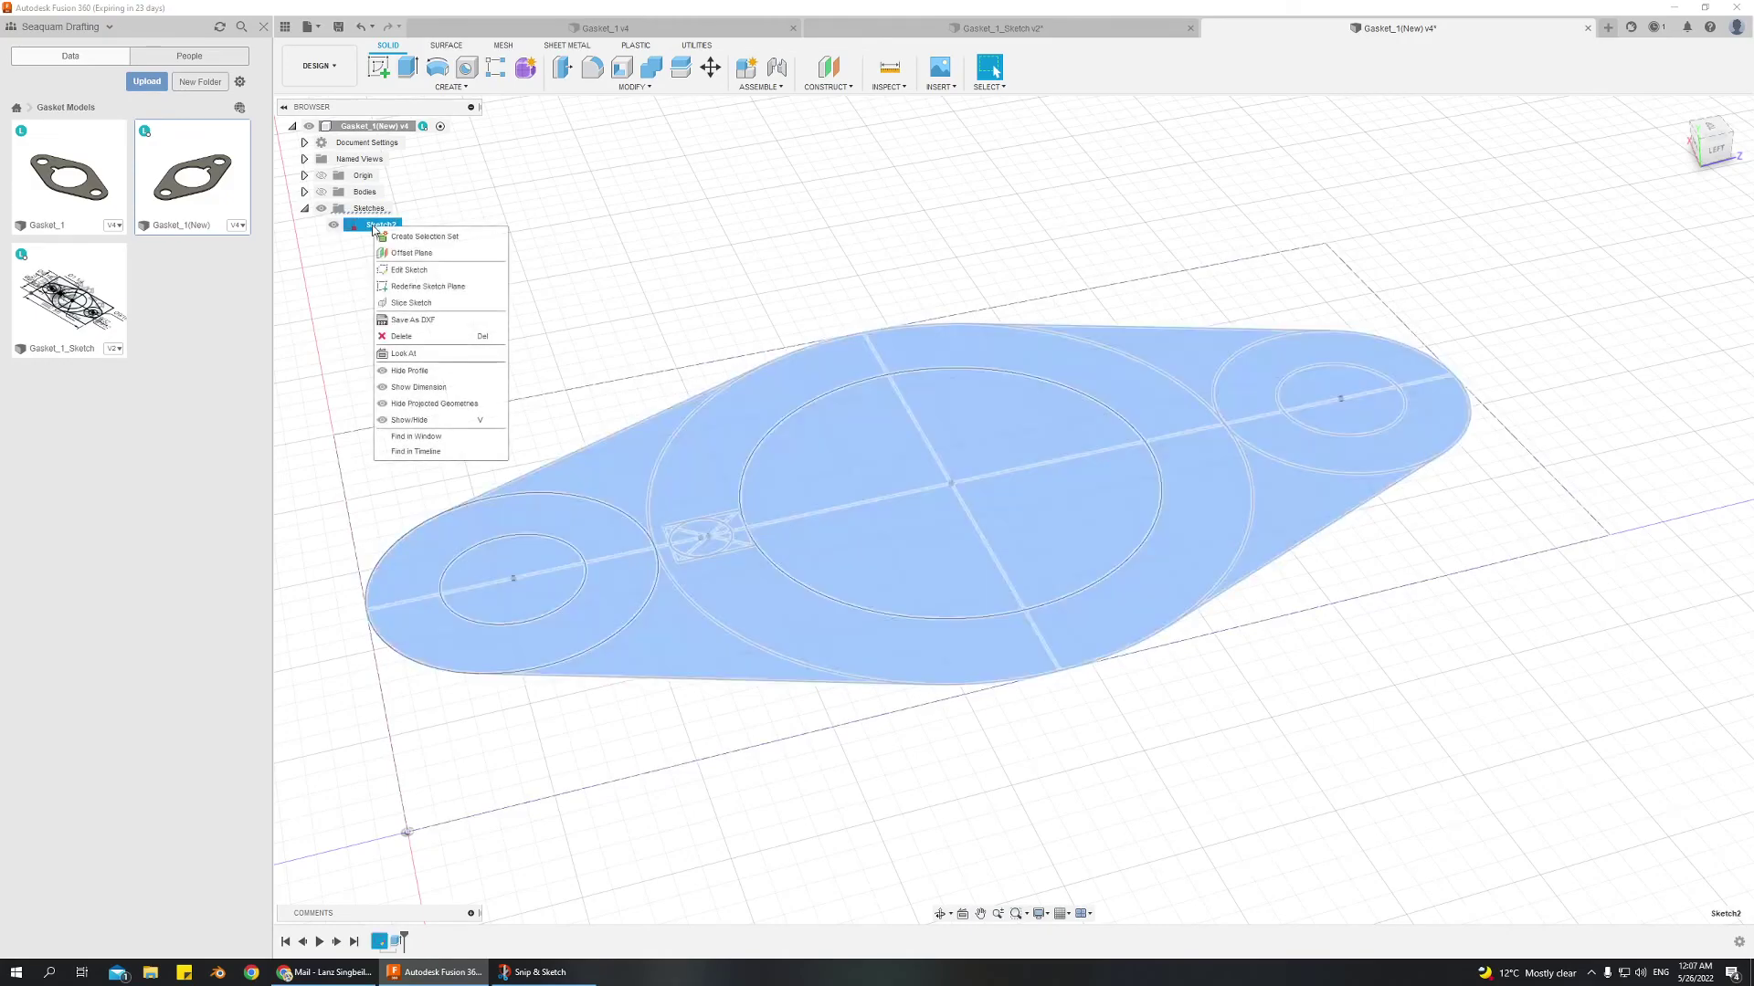
click(419, 275)
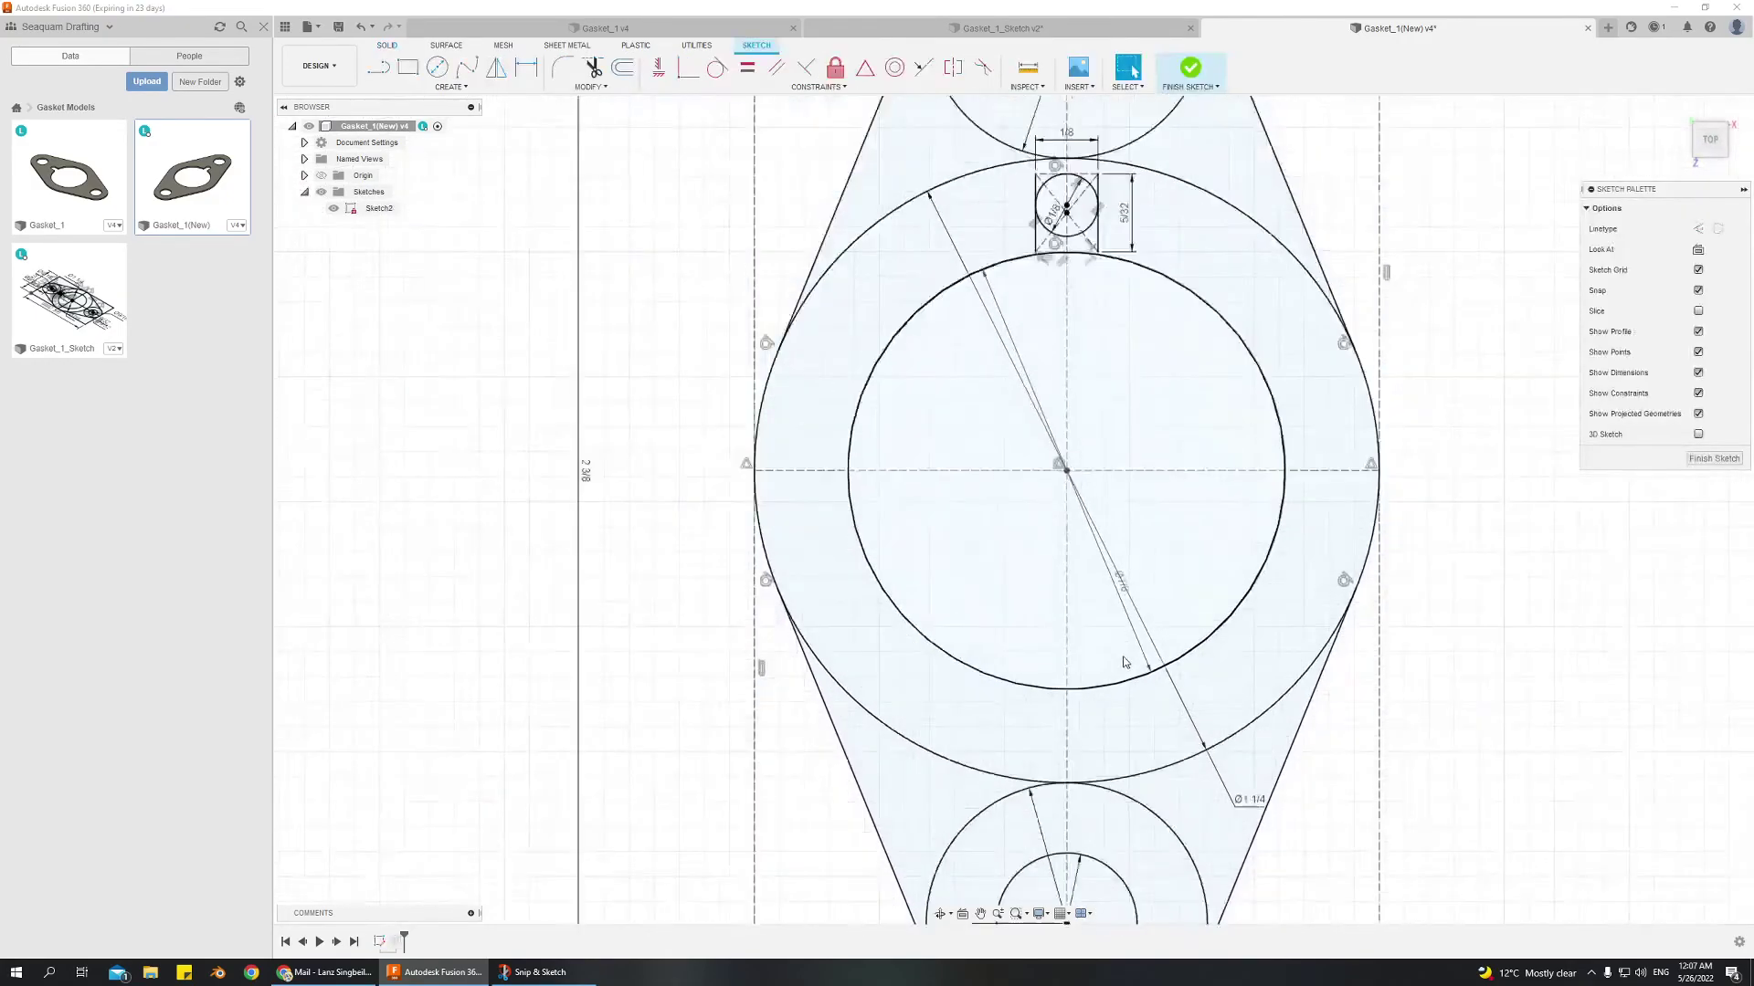
mouse_move(1266, 704)
shift+middle_down()
mouse_move(1224, 657)
mouse_move(1149, 724)
mouse_move(1305, 709)
mouse_move(1188, 731)
mouse_move(956, 713)
mouse_move(1114, 693)
mouse_move(1050, 712)
shift+middle_up()
scroll(1091, 754, up, 4)
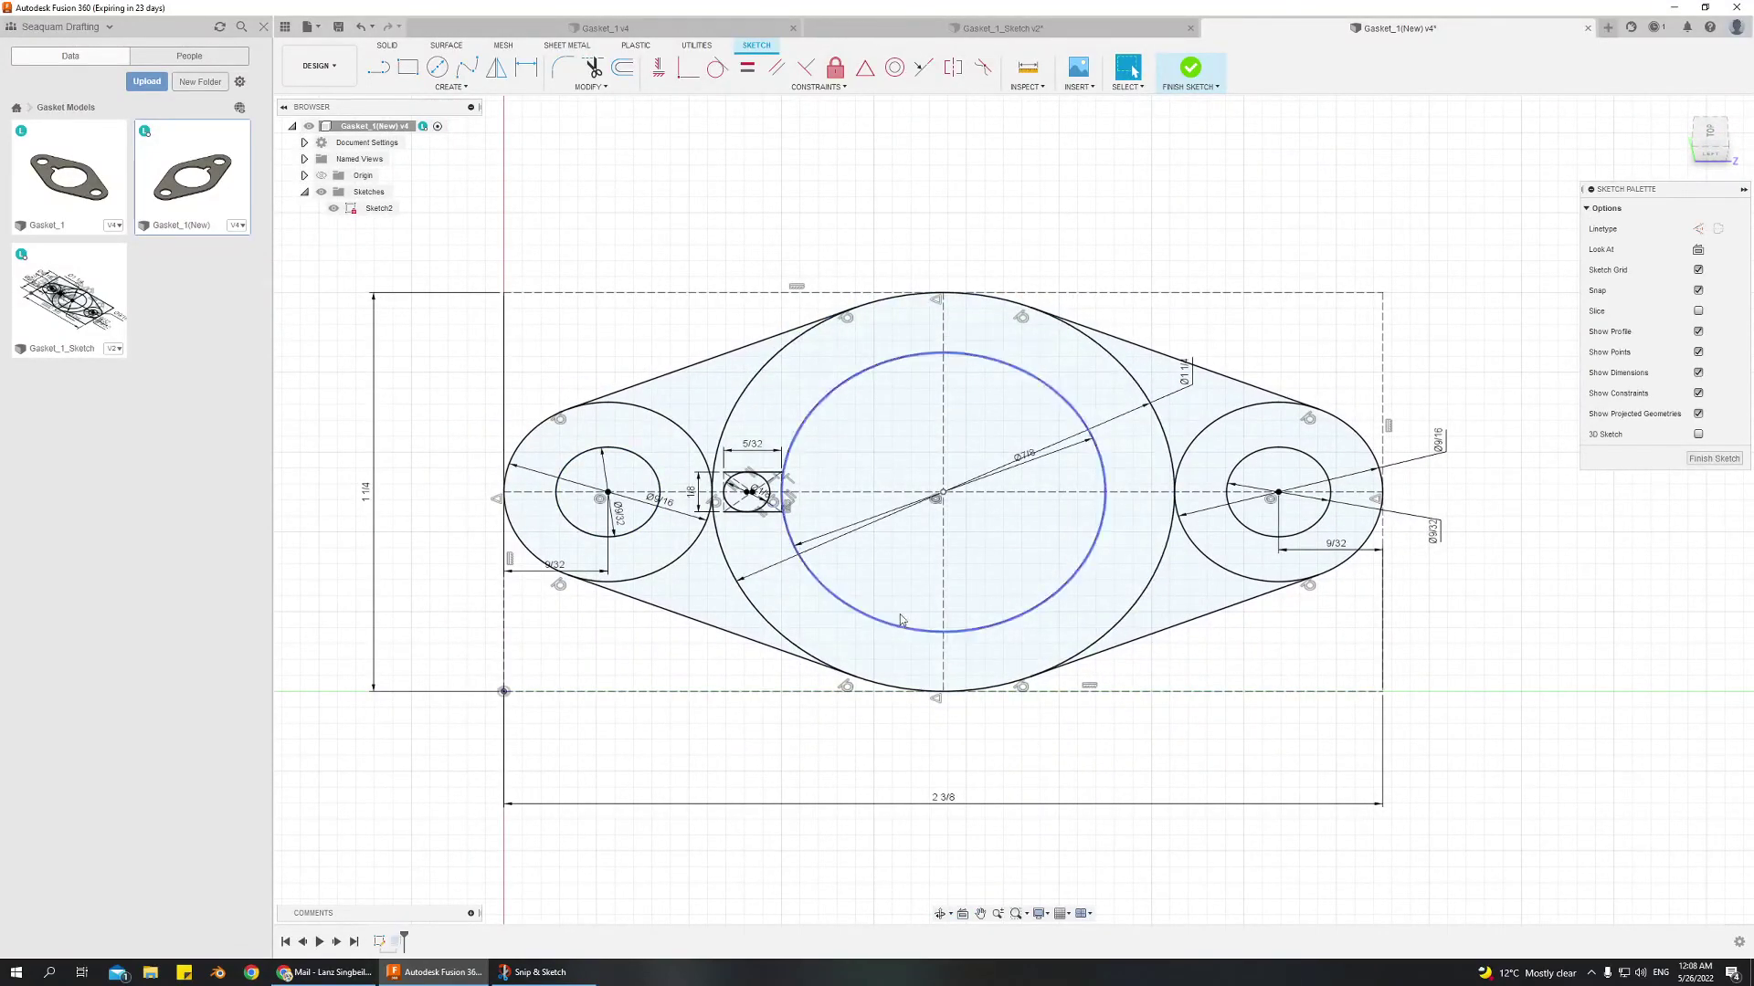
mouse_move(1062, 650)
middle_down()
mouse_move(1007, 598)
mouse_move(817, 548)
middle_up()
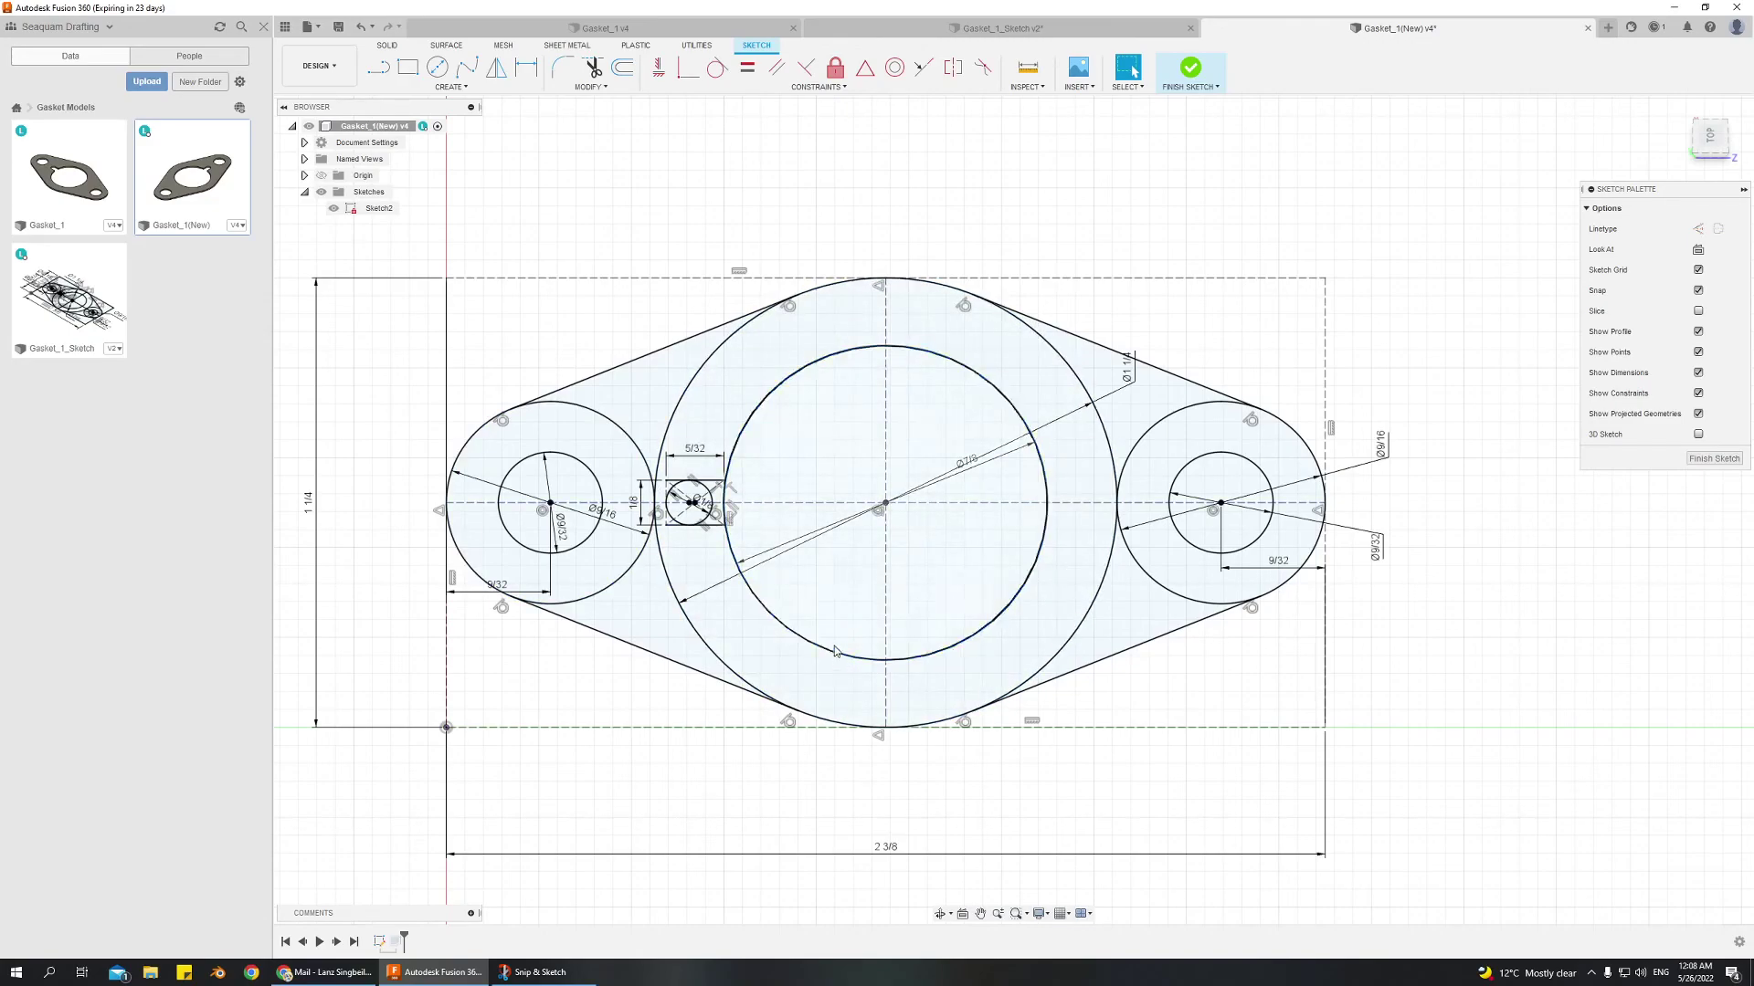
mouse_move(846, 680)
shift+middle_down()
mouse_move(838, 658)
mouse_move(877, 652)
shift+middle_up()
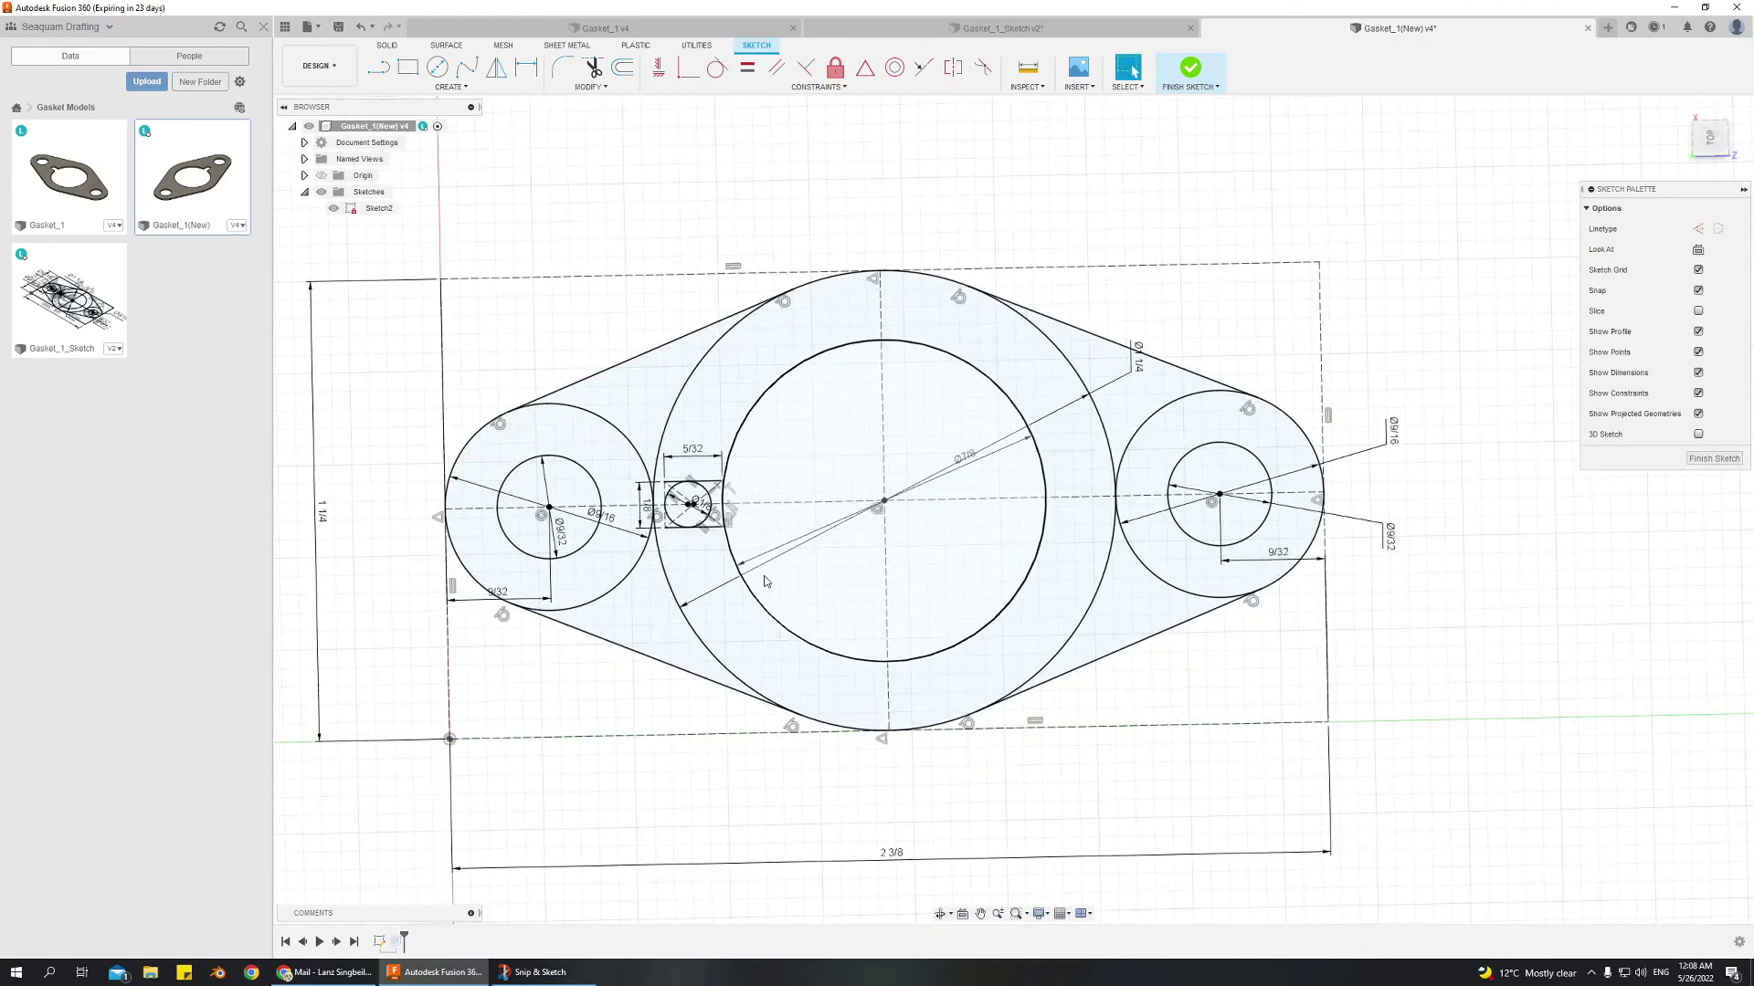
Finish editing the sketch and show the gasket body again together with its sketch
click(1704, 459)
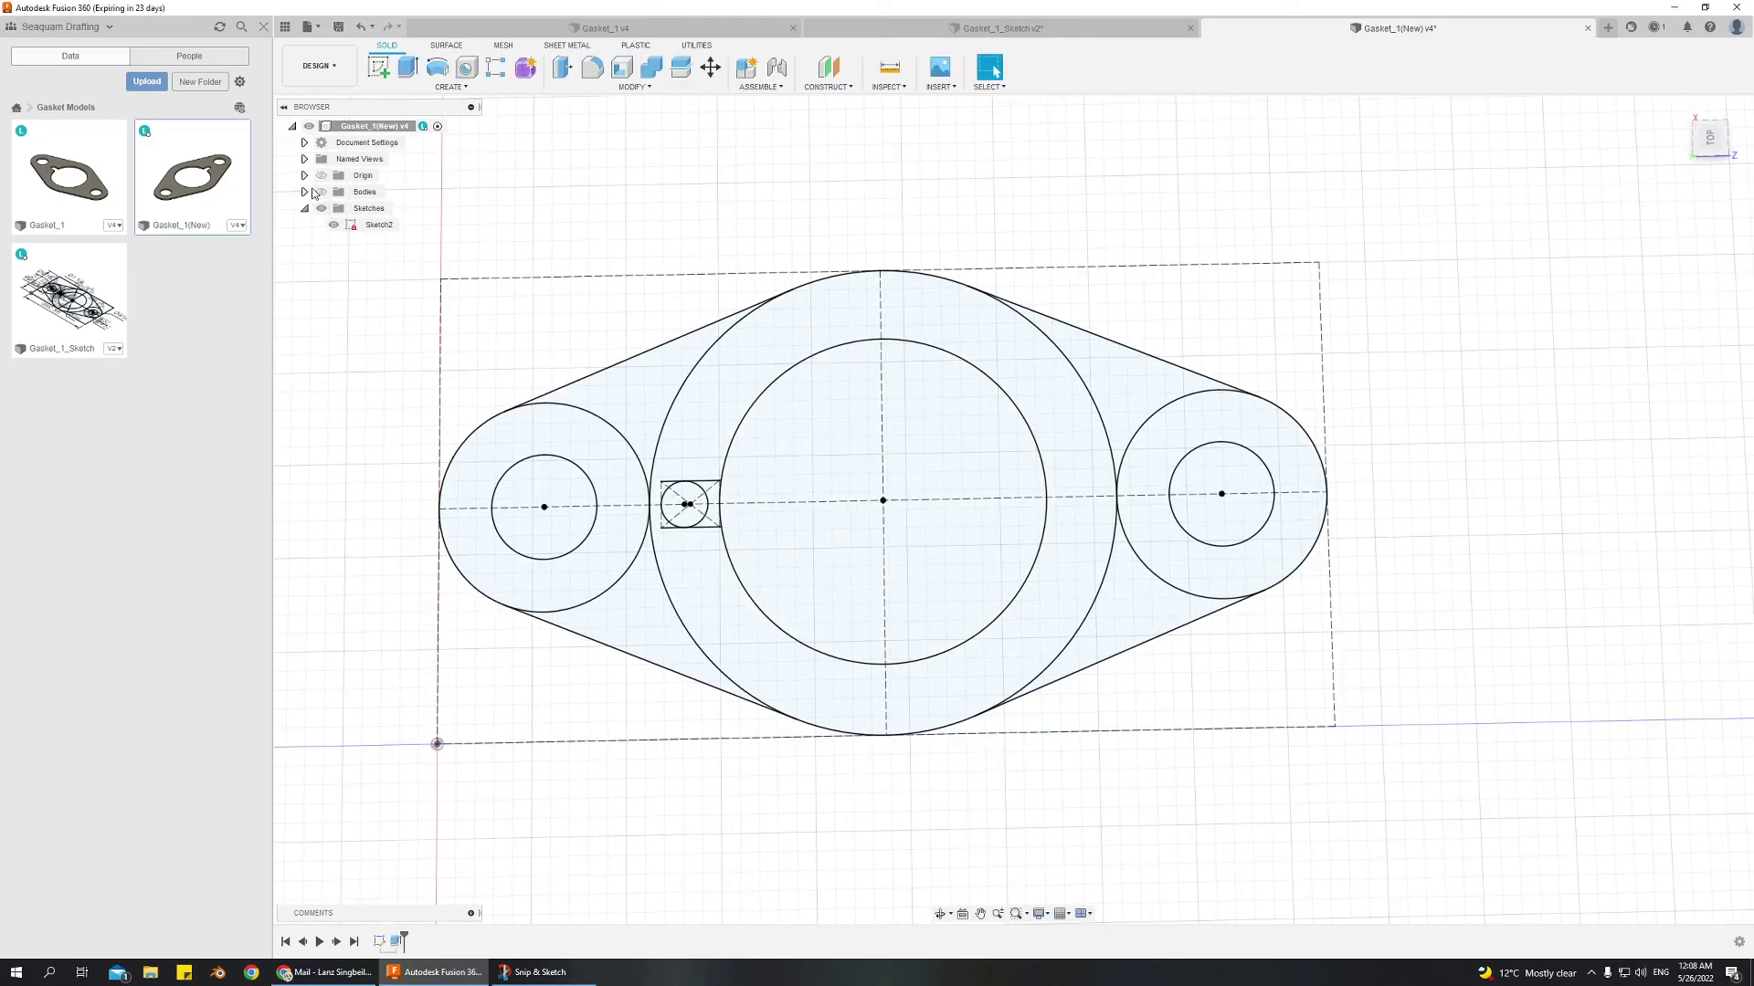
click(322, 192)
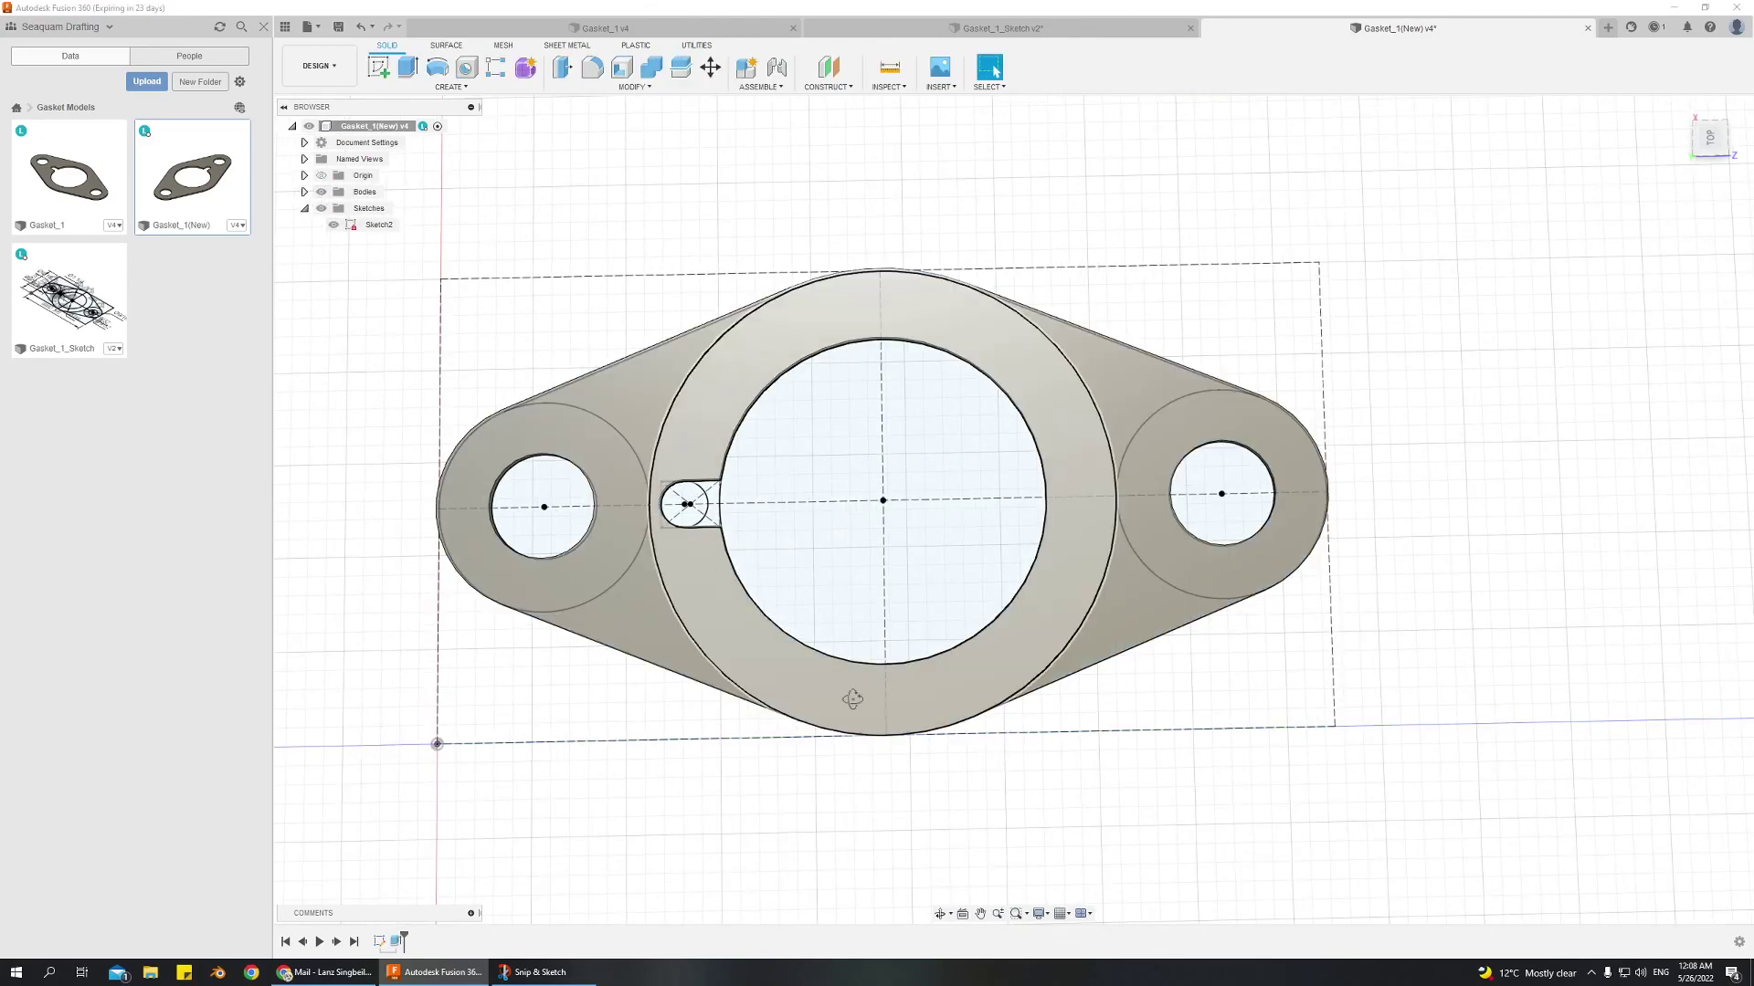
shift+middle_drag(852, 699, 1122, 740)
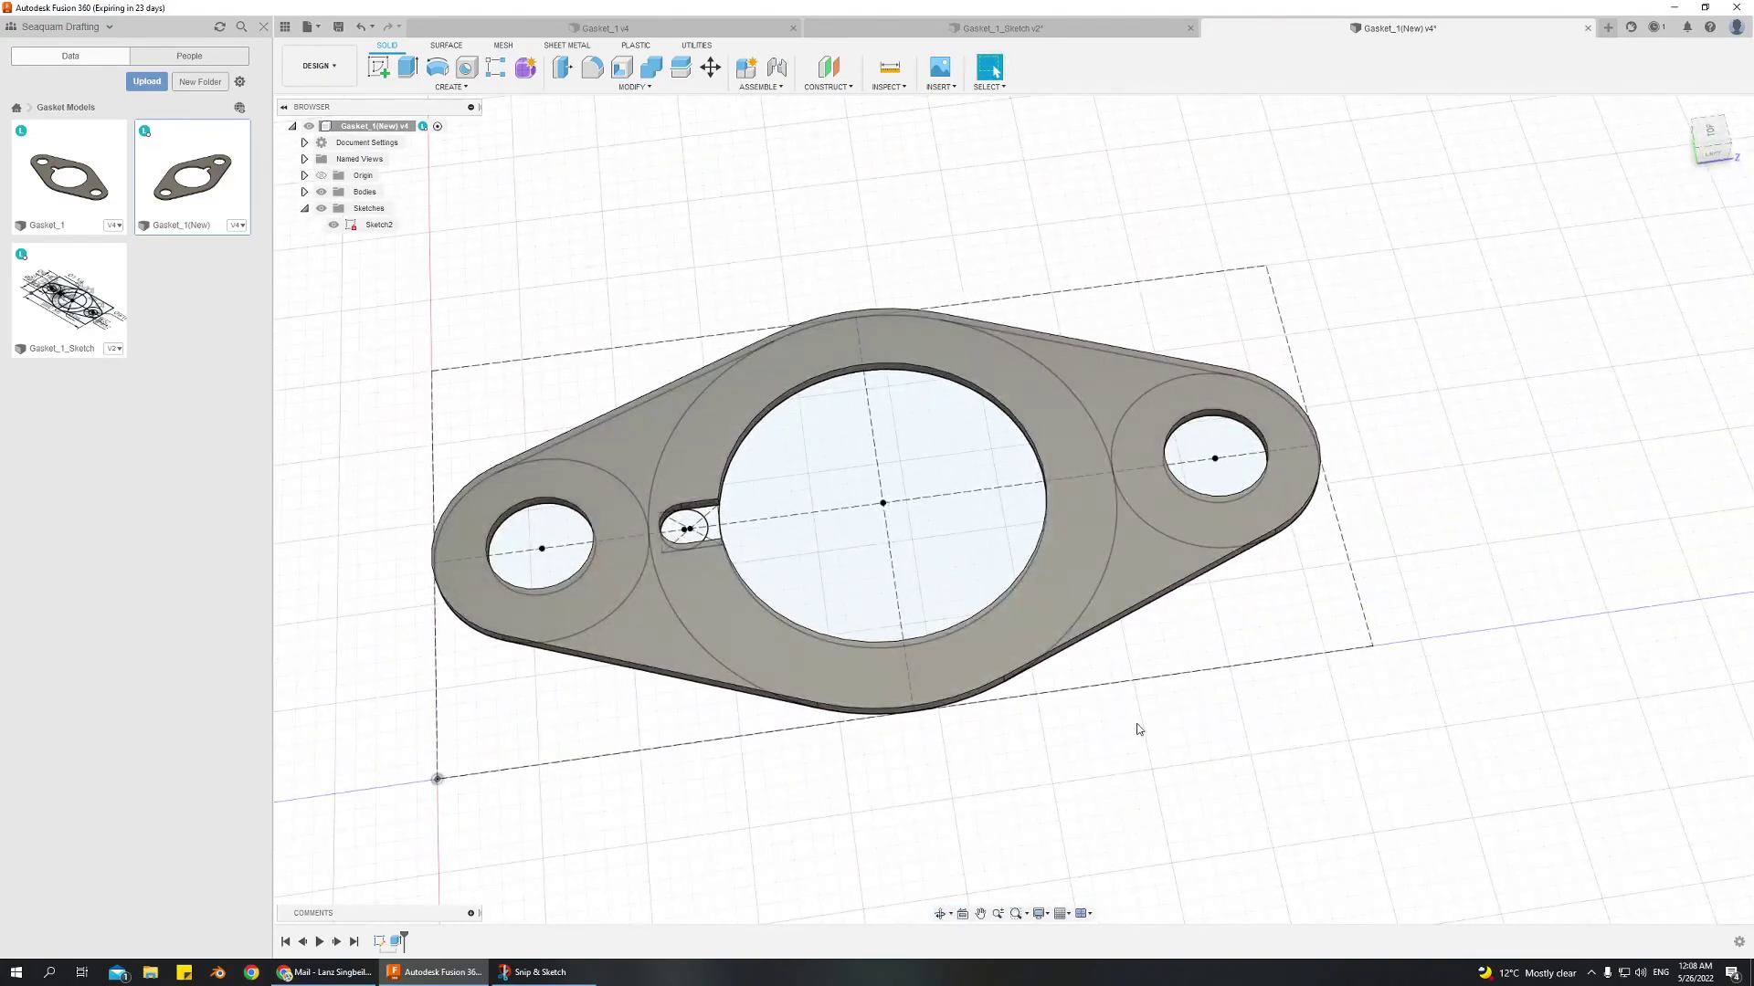
mouse_move(994, 770)
shift+middle_down()
mouse_move(1029, 728)
mouse_move(985, 743)
shift+middle_up()
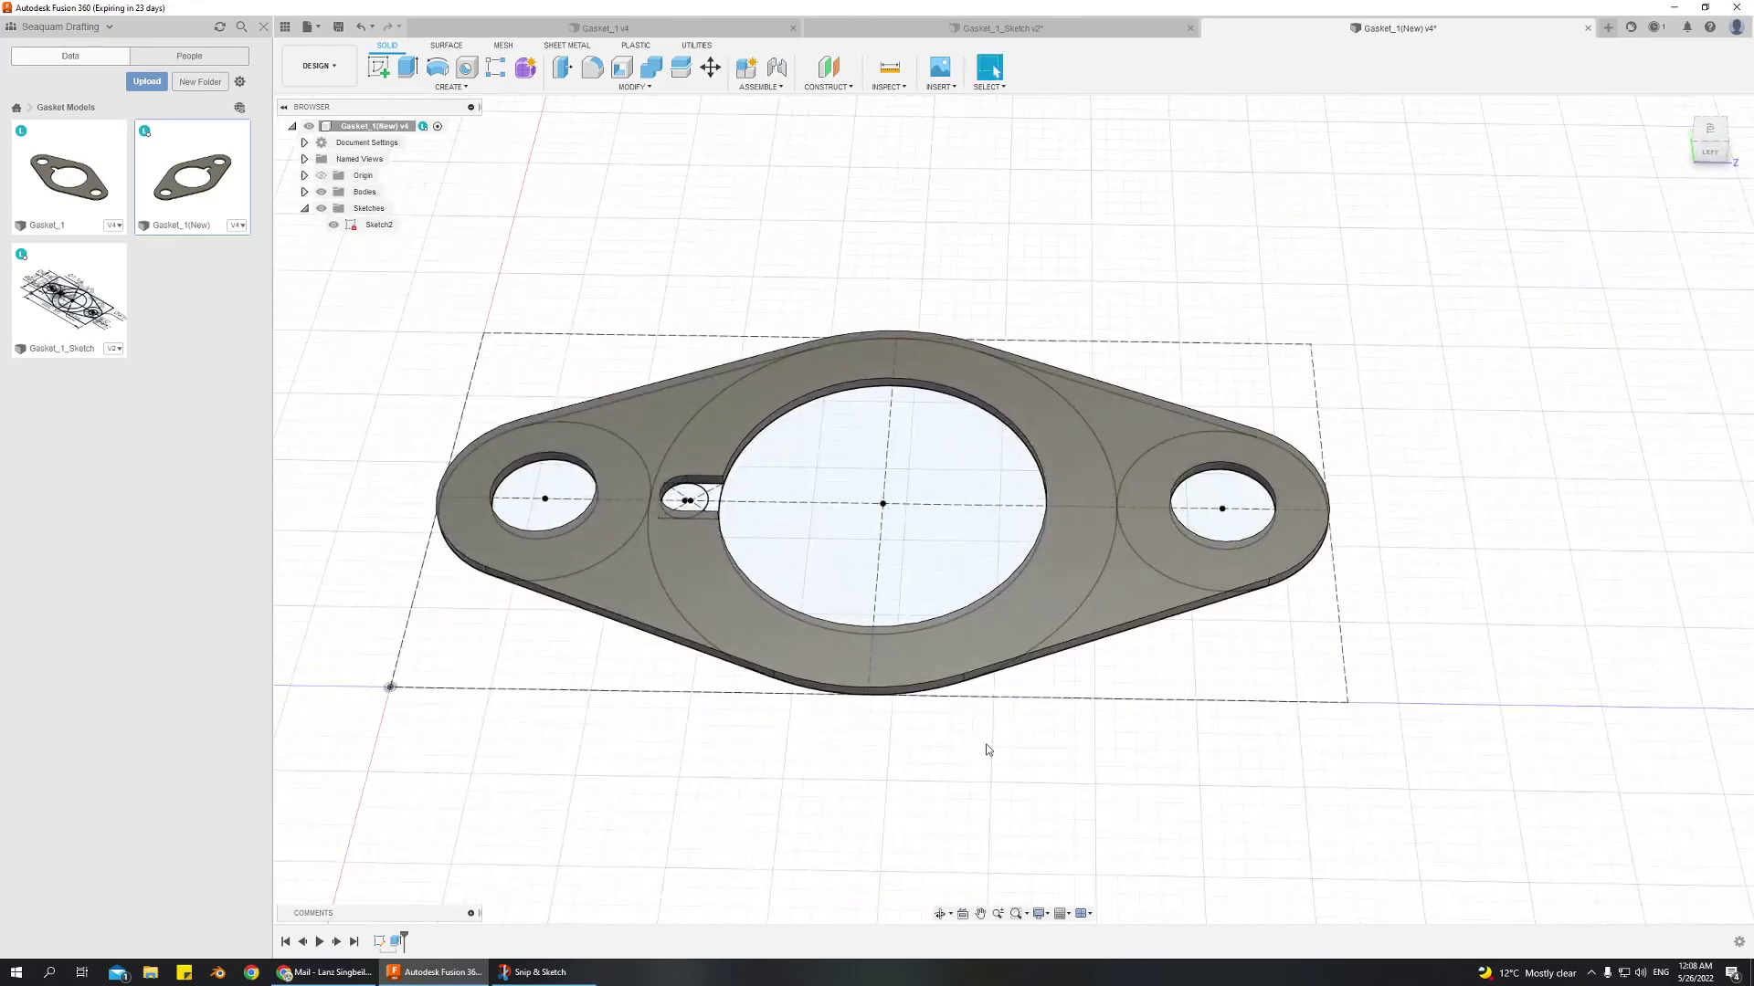